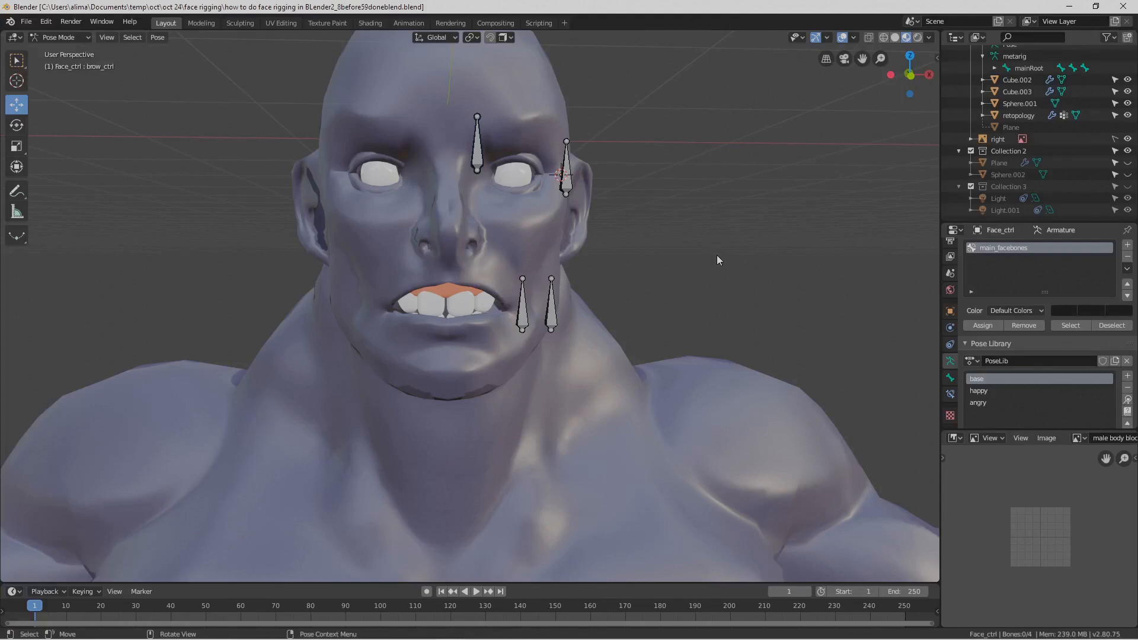
# - Test the brow_ctrl and e_ctrl bones of the finished face rig by moving each and cancelling the move
pyautogui.click(480, 156)
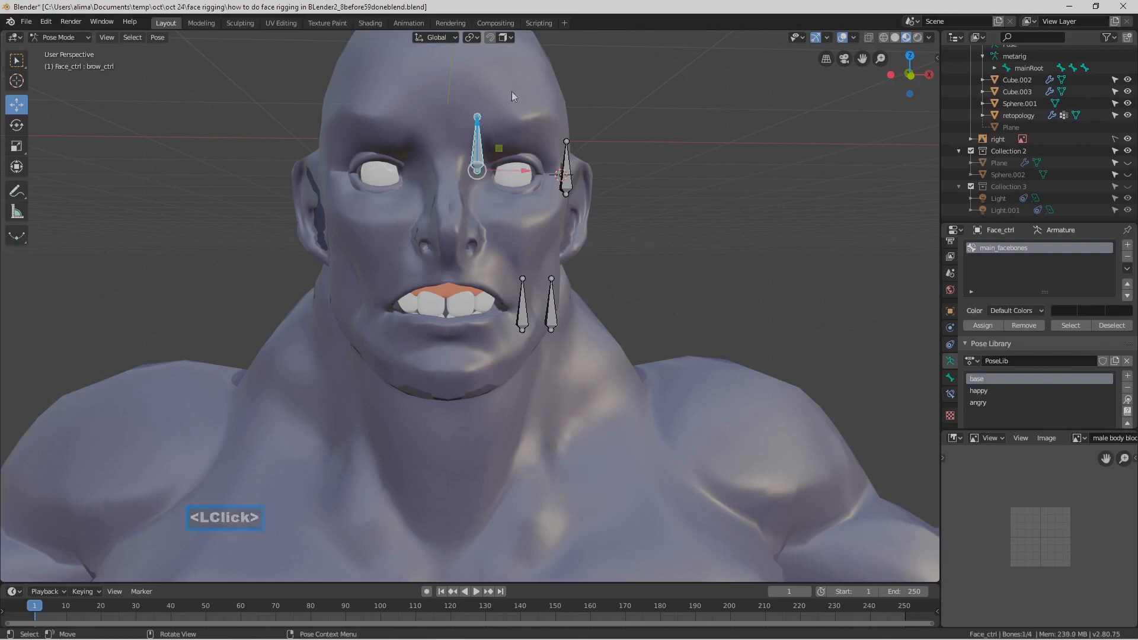
pyautogui.moveTo(483, 121); pyautogui.dragTo(578, 157)
pyautogui.rightClick(550, 167)
pyautogui.click(566, 177)
pyautogui.rightClick(578, 158)
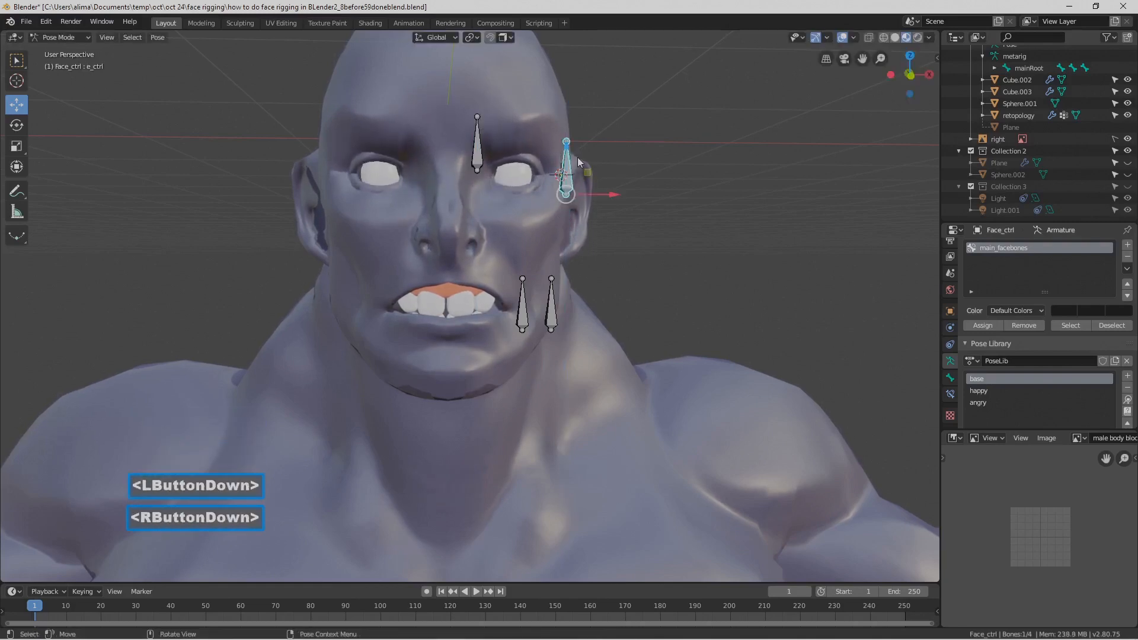
# - Test the mouth_close and side_lipctrl bones beside the mouth by moving each and cancelling the move
pyautogui.click(523, 302)
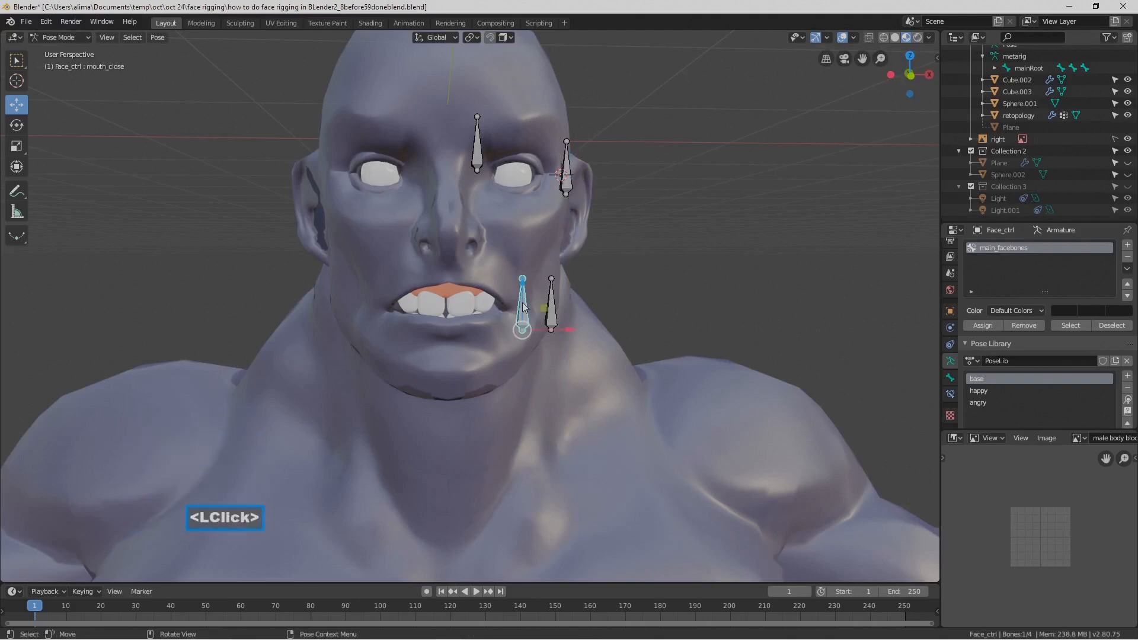
pyautogui.moveTo(525, 292); pyautogui.dragTo(614, 274)
pyautogui.rightClick(536, 297)
pyautogui.click(552, 297)
pyautogui.rightClick(556, 288)
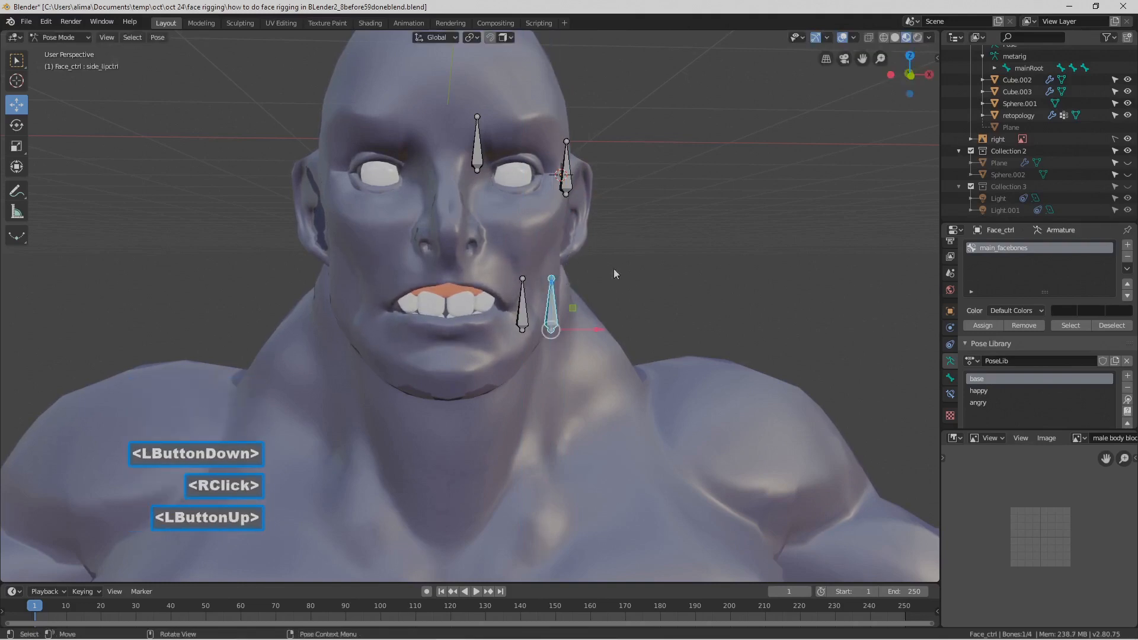
pyautogui.click(671, 244)
pyautogui.press('Pause')
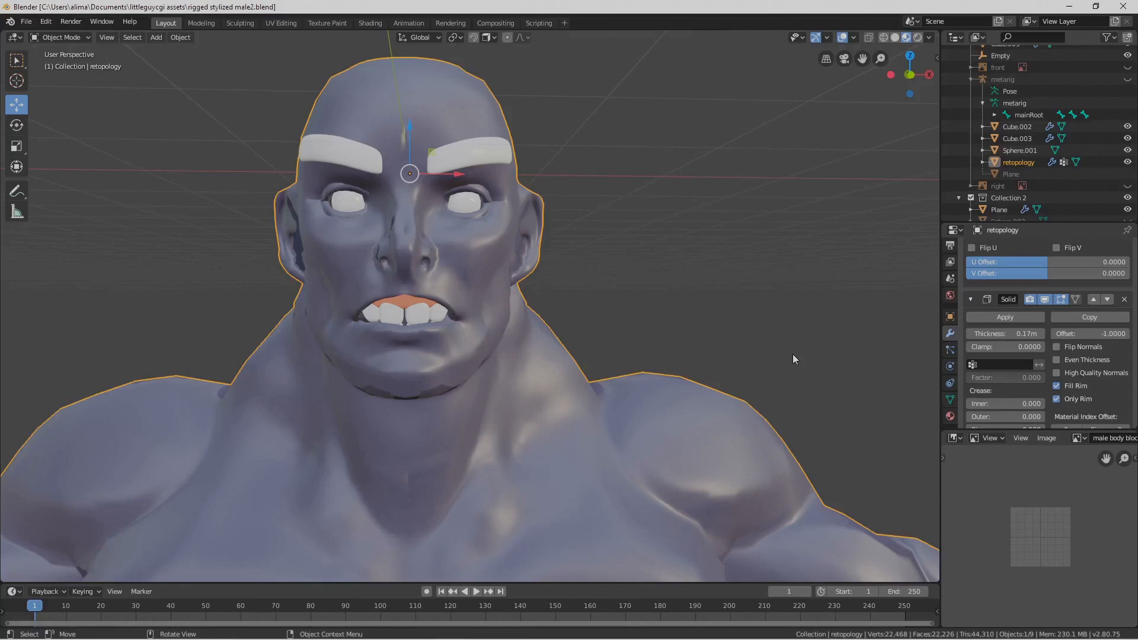
# - Reveal all hidden objects, hide only the metarig armature and the Sphere.002 hair mesh, and save a new file version
pyautogui.scroll(-5, 776, 338)
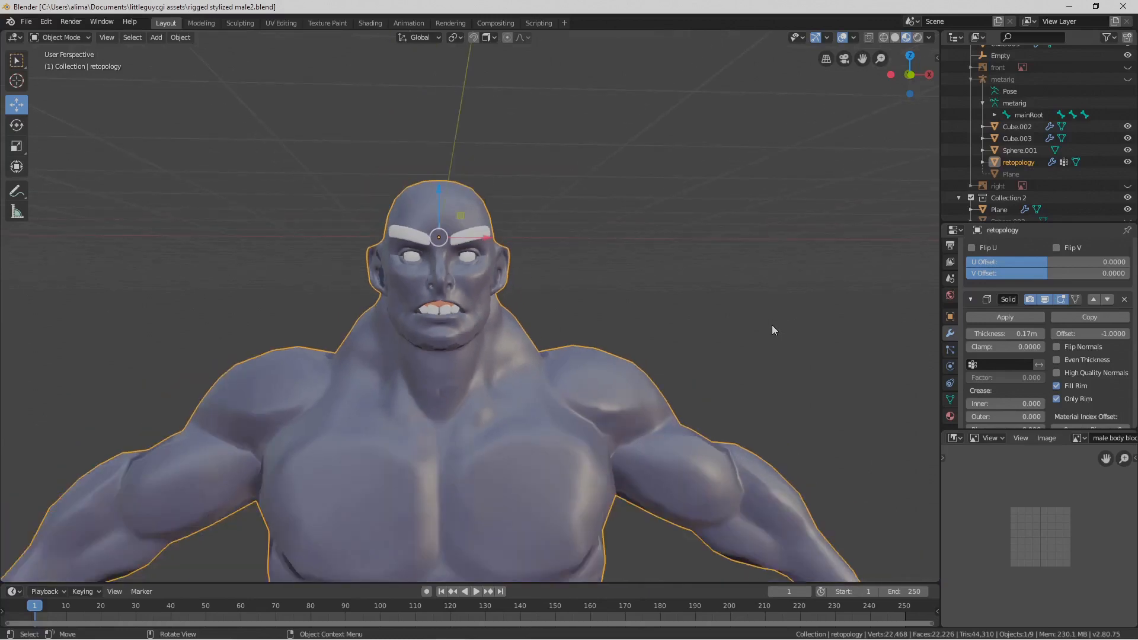
pyautogui.hotkey('alt', 'h')
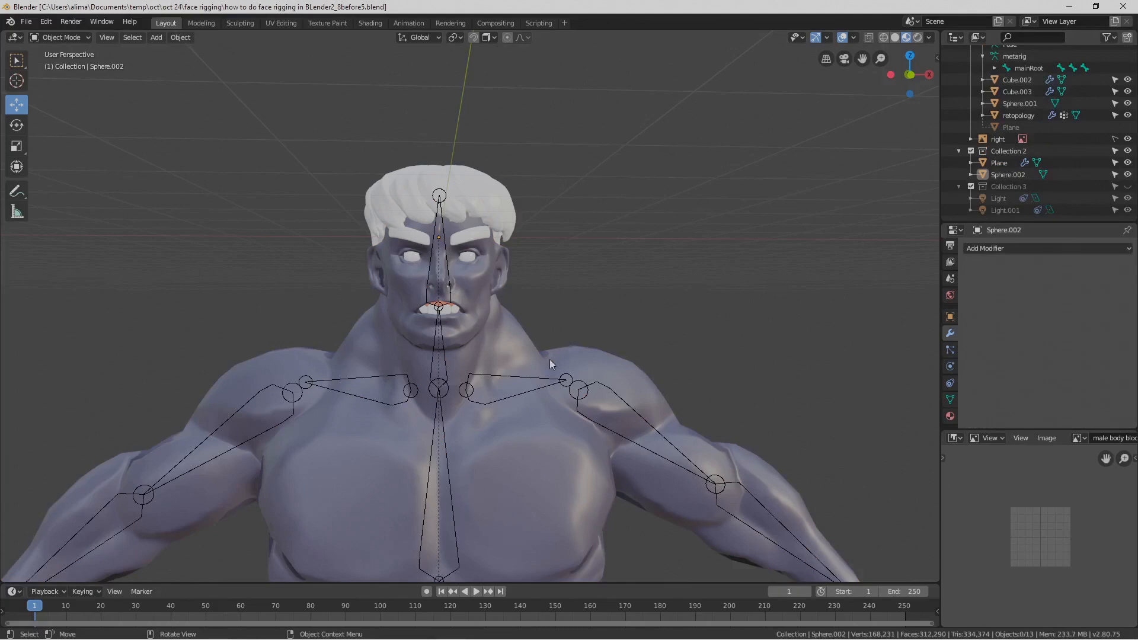
pyautogui.click(537, 383)
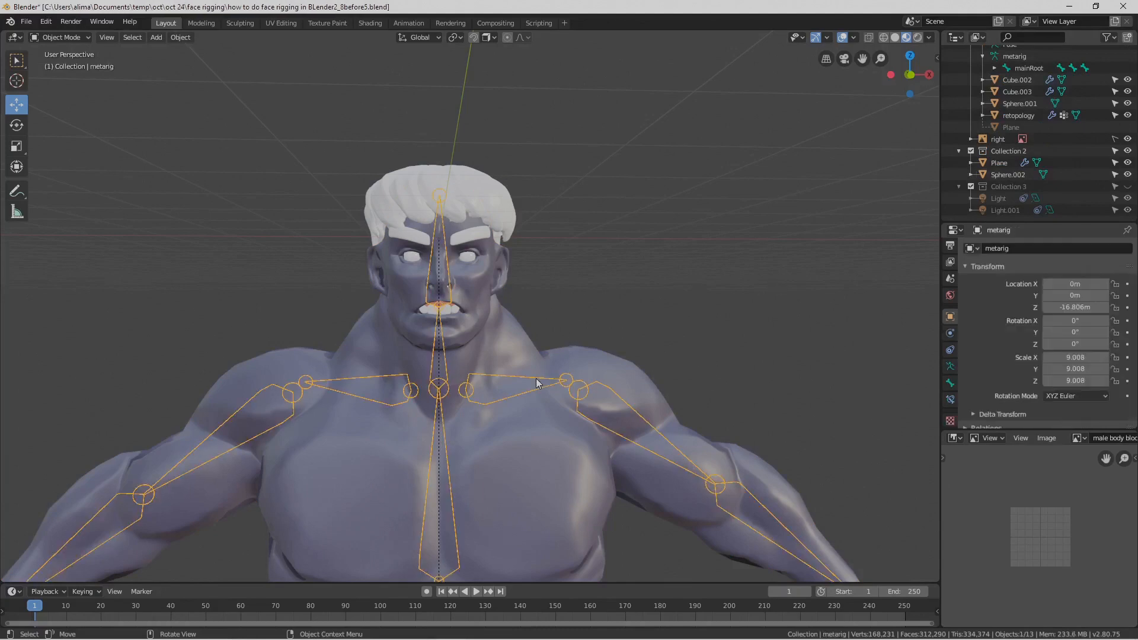
pyautogui.keyDown('shift'); pyautogui.click(513, 215); pyautogui.keyUp('shift')
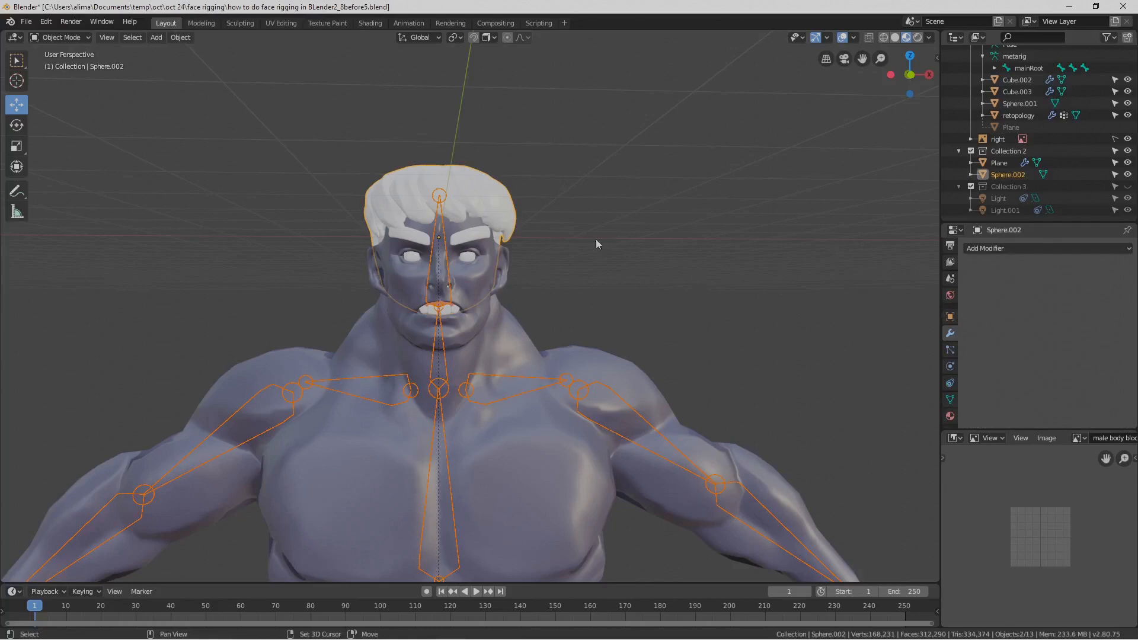
pyautogui.press('h')
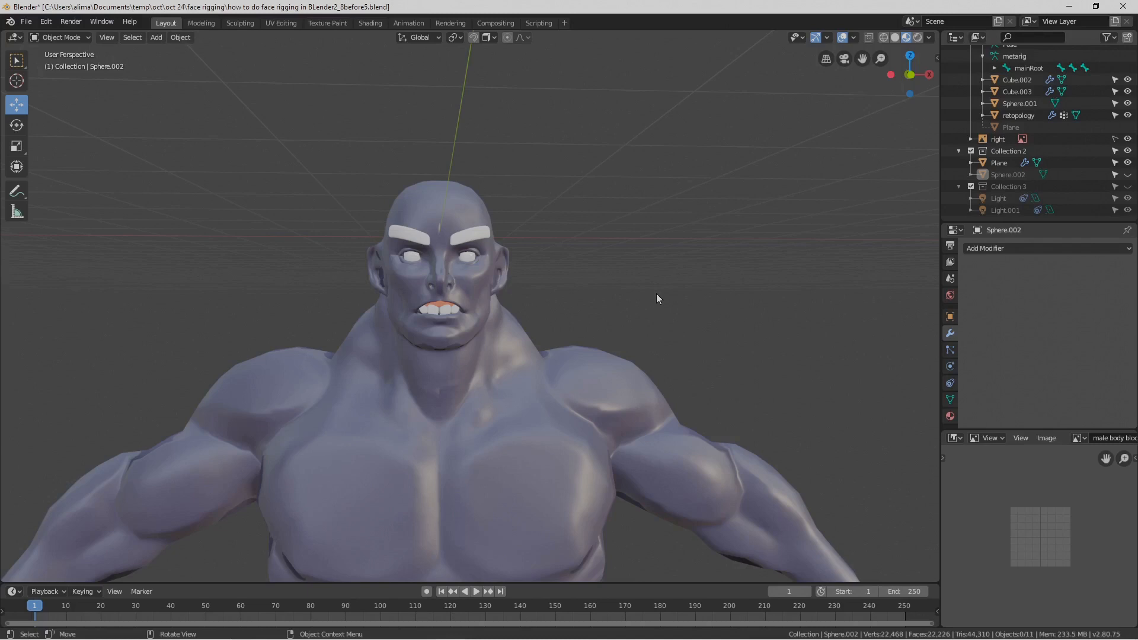
pyautogui.hotkey('ctrl', 'alt', 's')
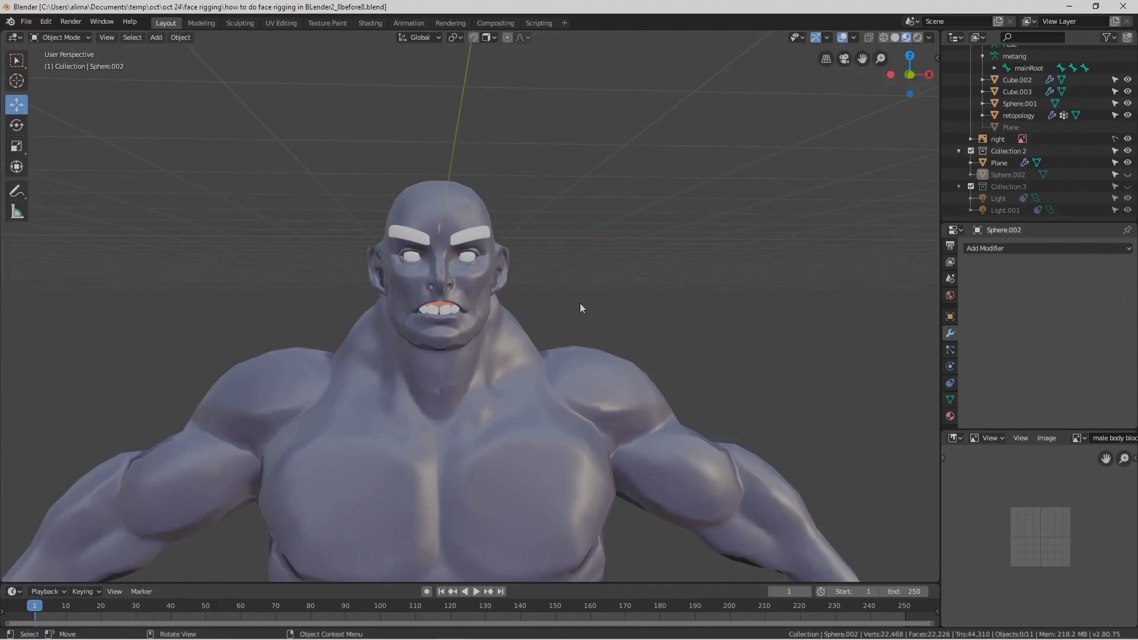
pyautogui.scroll(3, 581, 305)
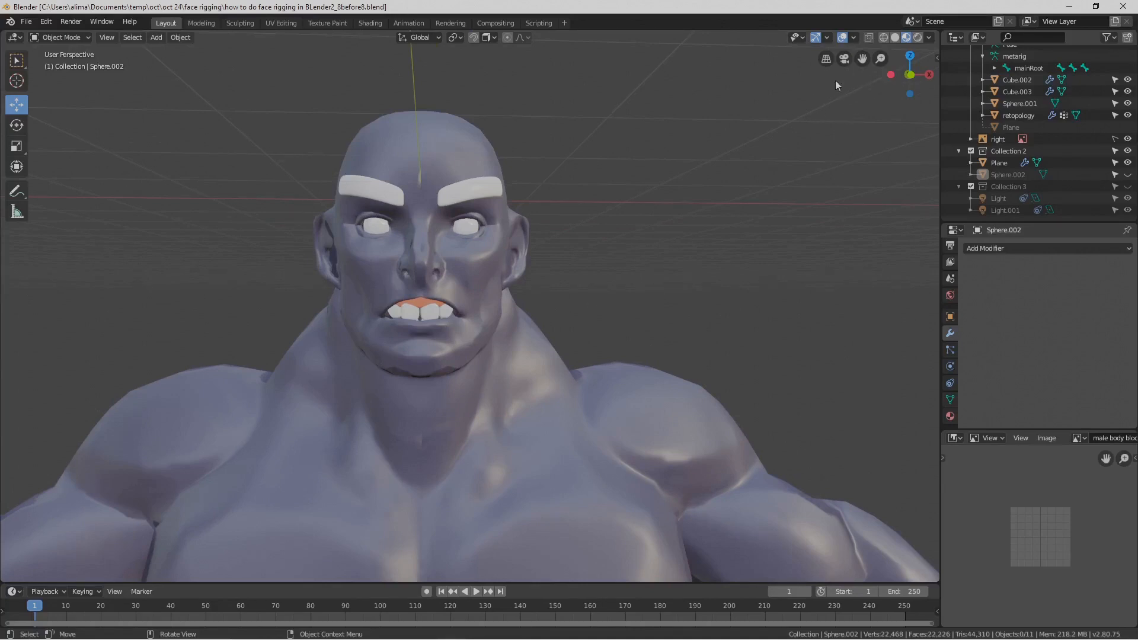
pyautogui.moveTo(901, 67)
pyautogui.mouseDown()
pyautogui.moveTo(889, 67)
pyautogui.moveTo(907, 70)
pyautogui.mouseUp()
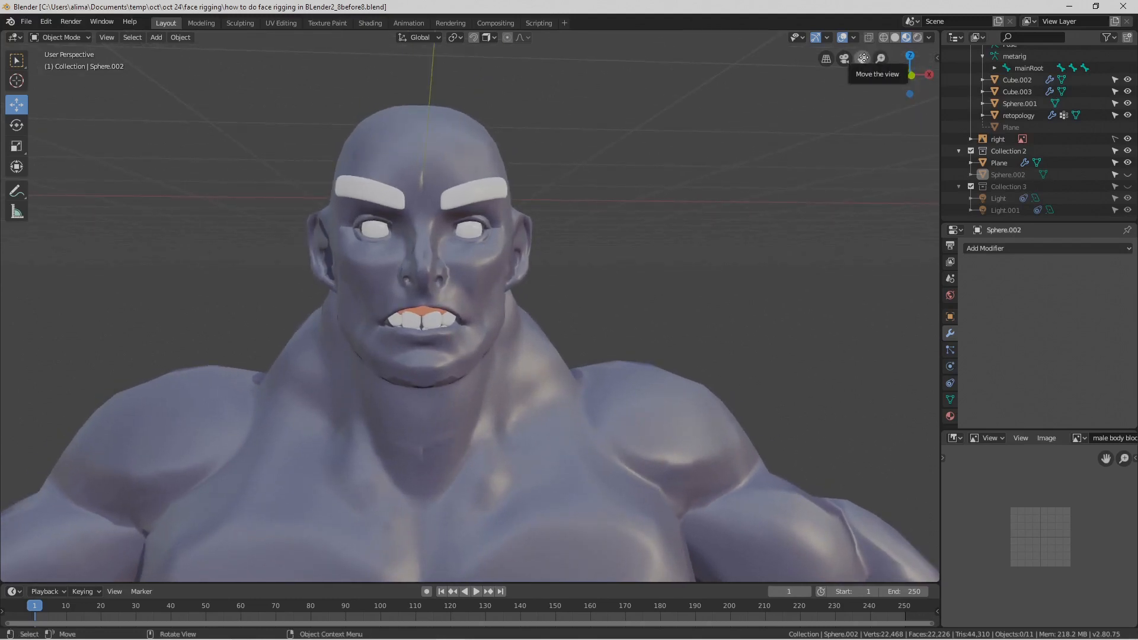
pyautogui.moveTo(863, 58)
pyautogui.mouseDown()
pyautogui.moveTo(851, 59)
pyautogui.moveTo(864, 59)
pyautogui.mouseUp()
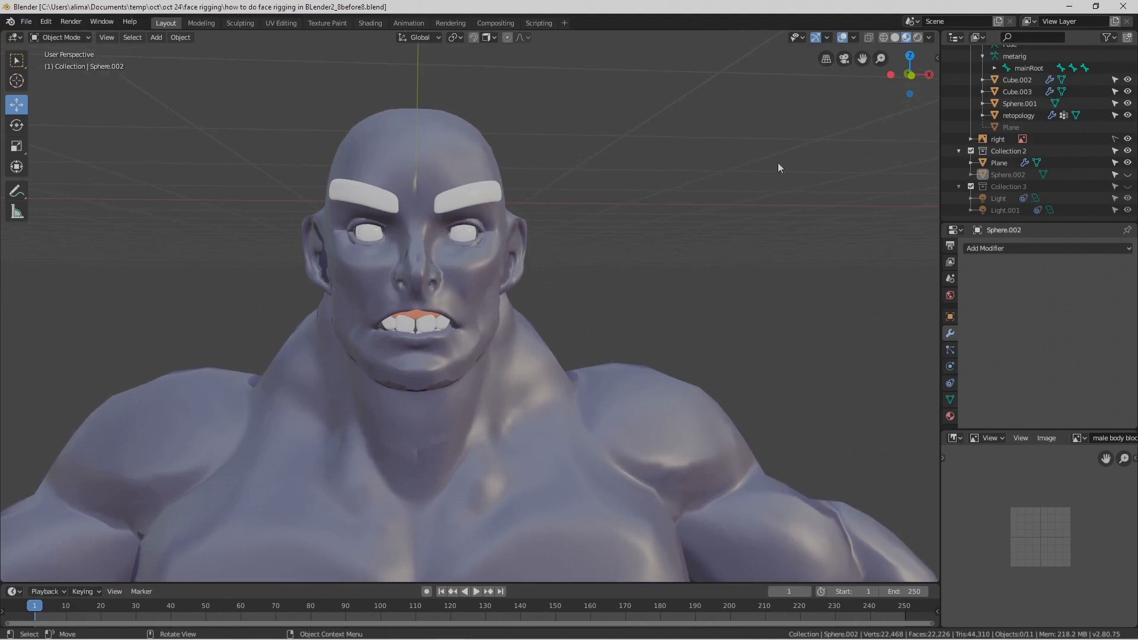
pyautogui.click(106, 38)
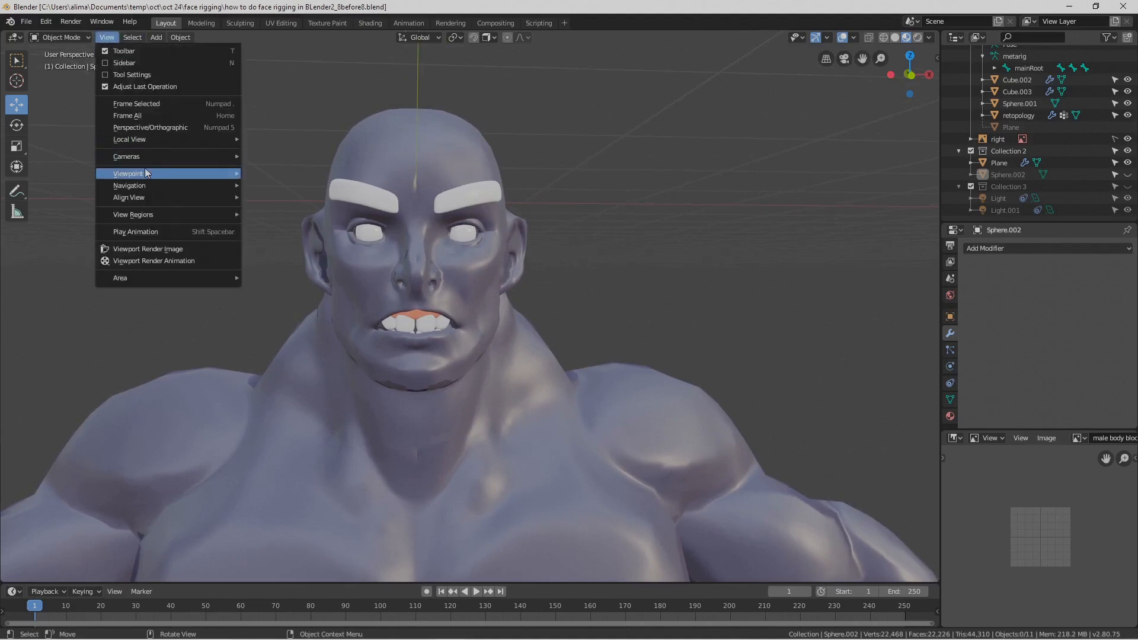
pyautogui.moveTo(147, 173)
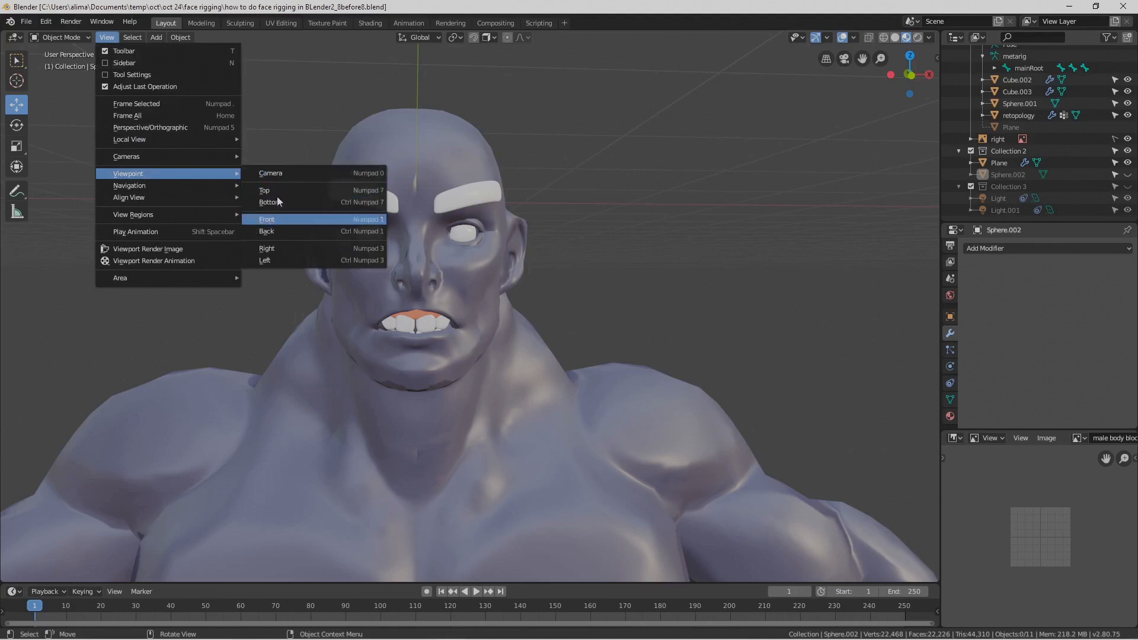
pyautogui.click(268, 219)
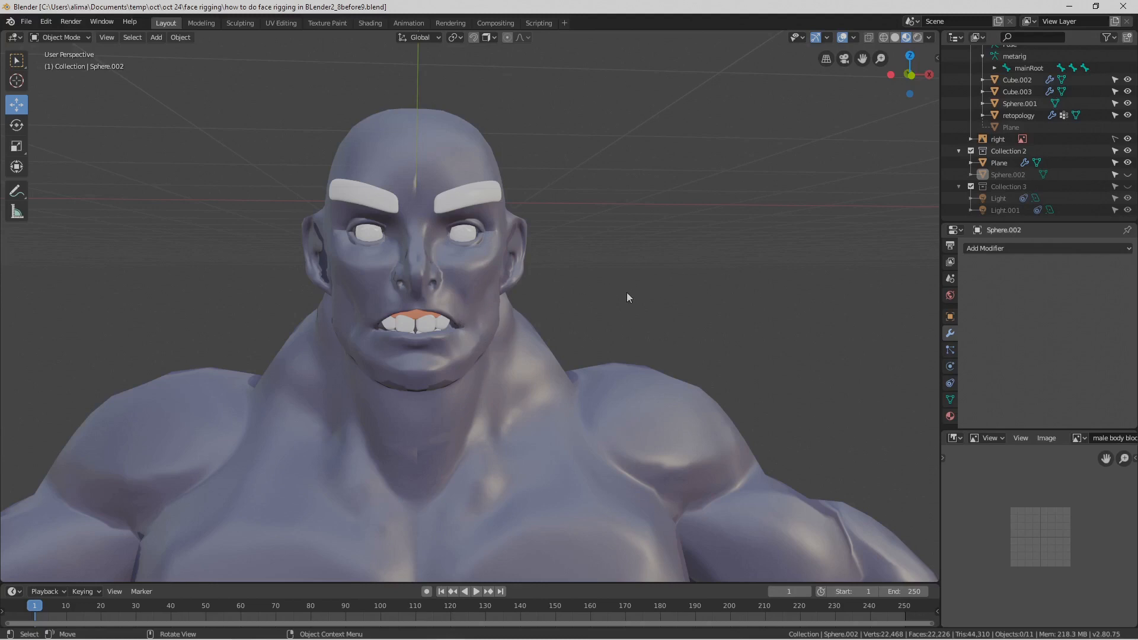
# - Save a new file version and place the 3D cursor at the outer corner of the character's left eye
pyautogui.hotkey('ctrl', 'alt', 's')
pyautogui.press('shift')
pyautogui.keyDown('shift'); pyautogui.rightClick(498, 232); pyautogui.keyUp('shift')
pyautogui.press('Pause')
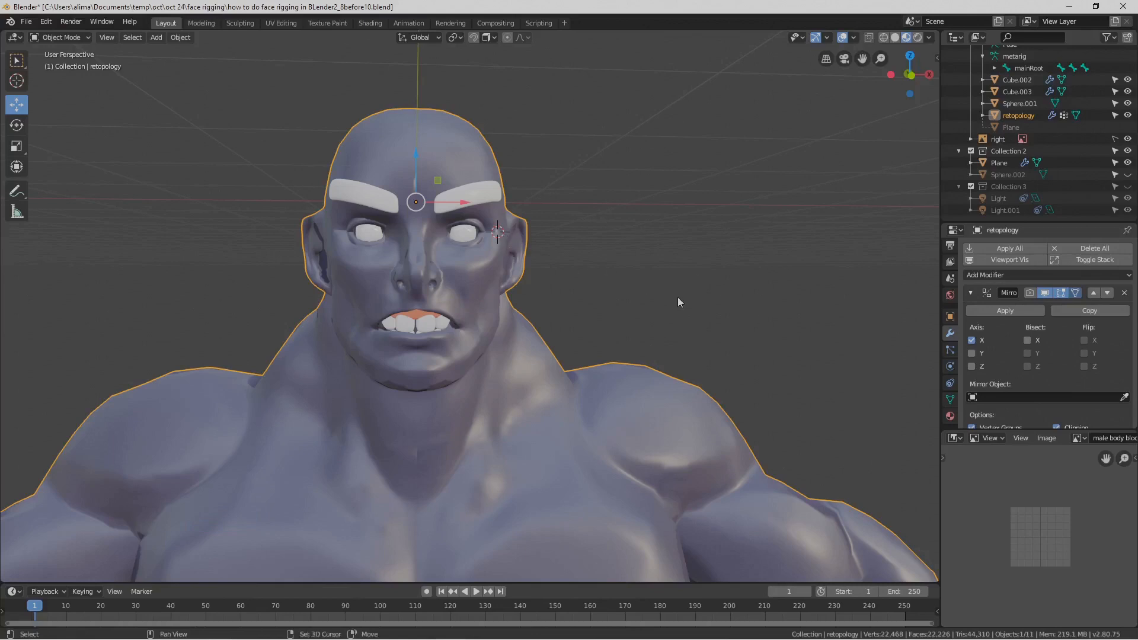
# - Add a single-bone armature at the 3D cursor beside the left eye
pyautogui.hotkey('shift', 'a')
pyautogui.moveTo(679, 300)
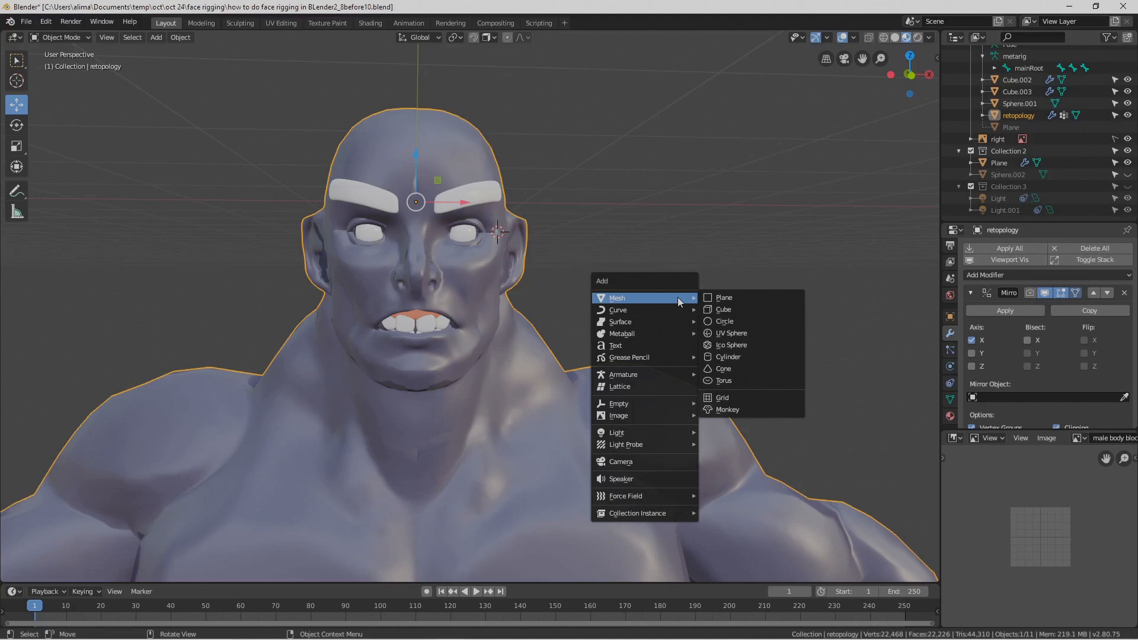
pyautogui.moveTo(656, 373)
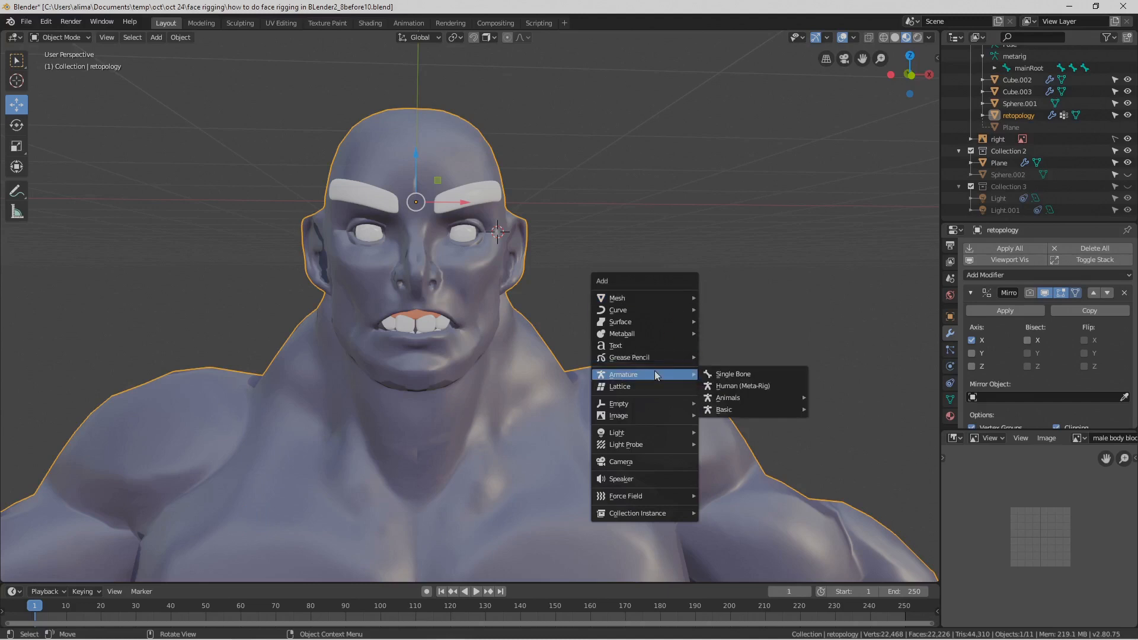
pyautogui.click(785, 374)
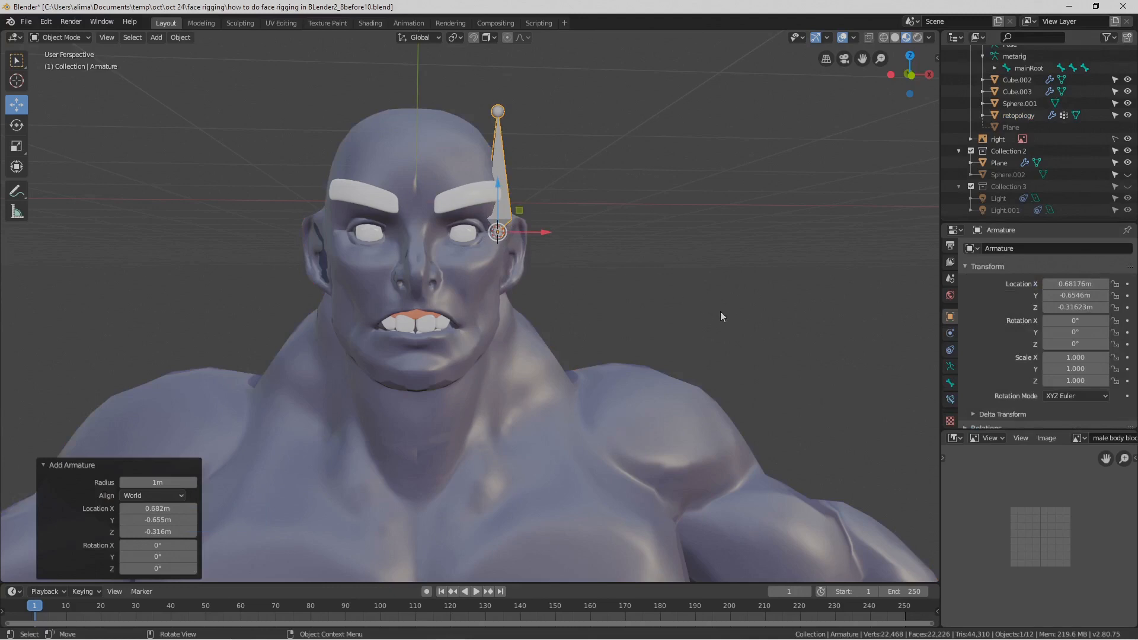
pyautogui.press('Pause')
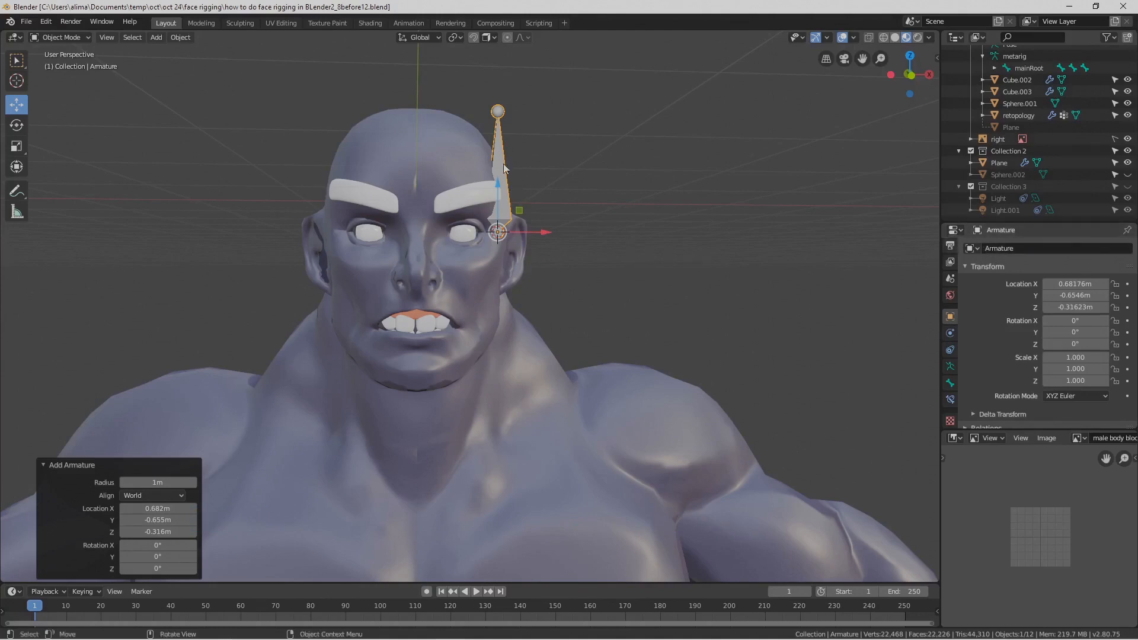
# - Rename the new armature object Face_ctrl and save a new file version
pyautogui.click(1020, 250)
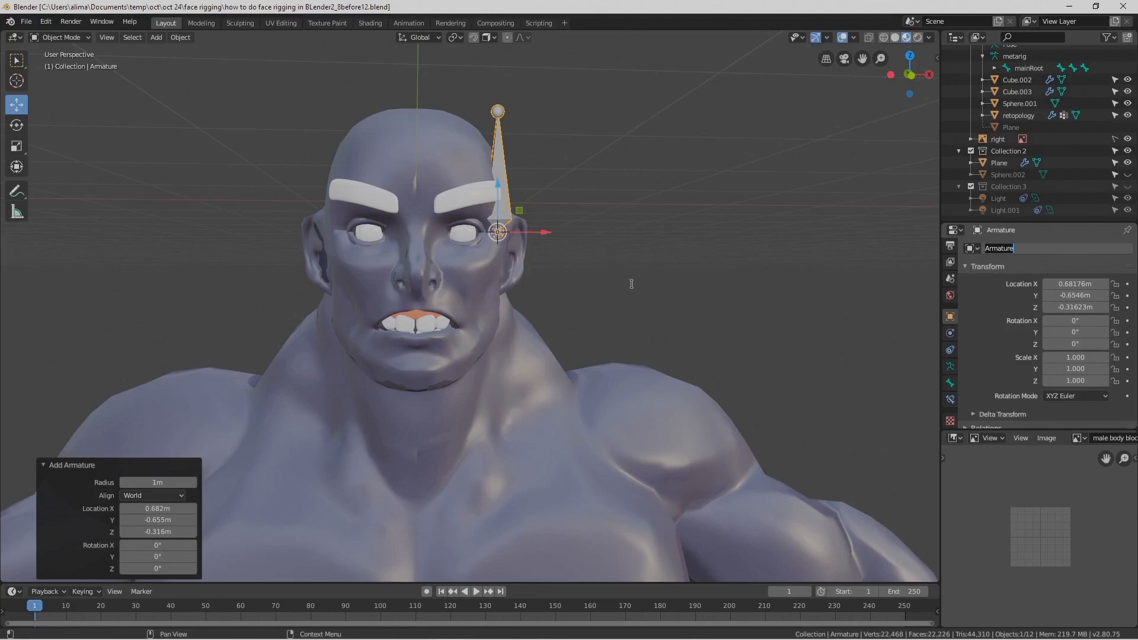
pyautogui.doubleClick(1022, 248)
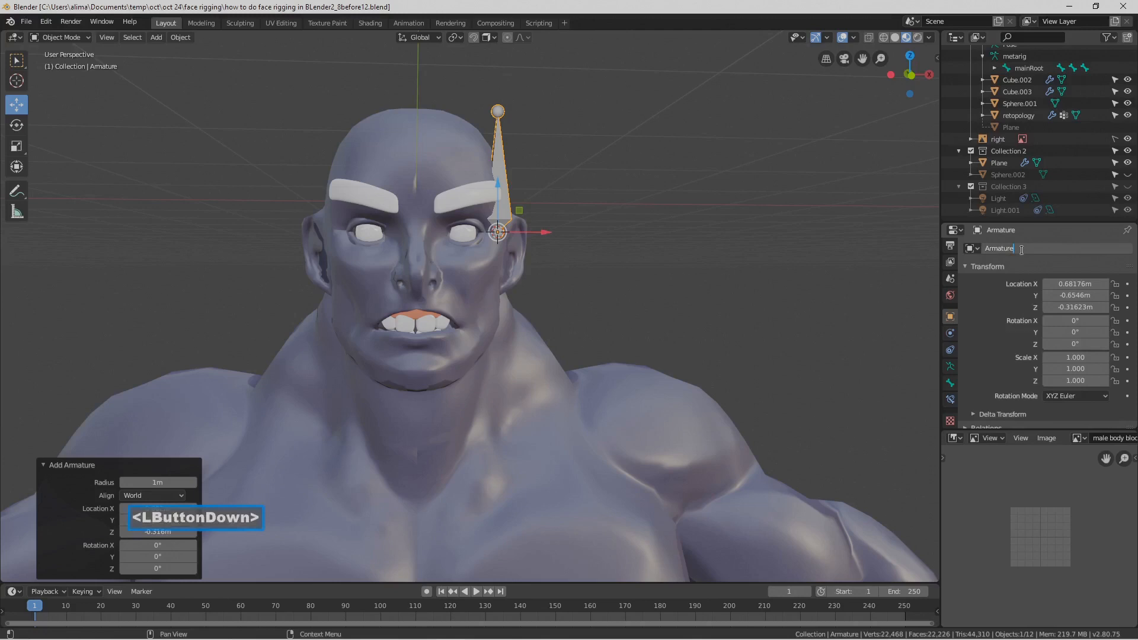
pyautogui.press('BackSpace')
pyautogui.press('BackSpace')
pyautogui.press('BackSpace')
pyautogui.press('BackSpace')
pyautogui.press('BackSpace')
pyautogui.press('BackSpace')
pyautogui.press('BackSpace')
pyautogui.press('BackSpace')
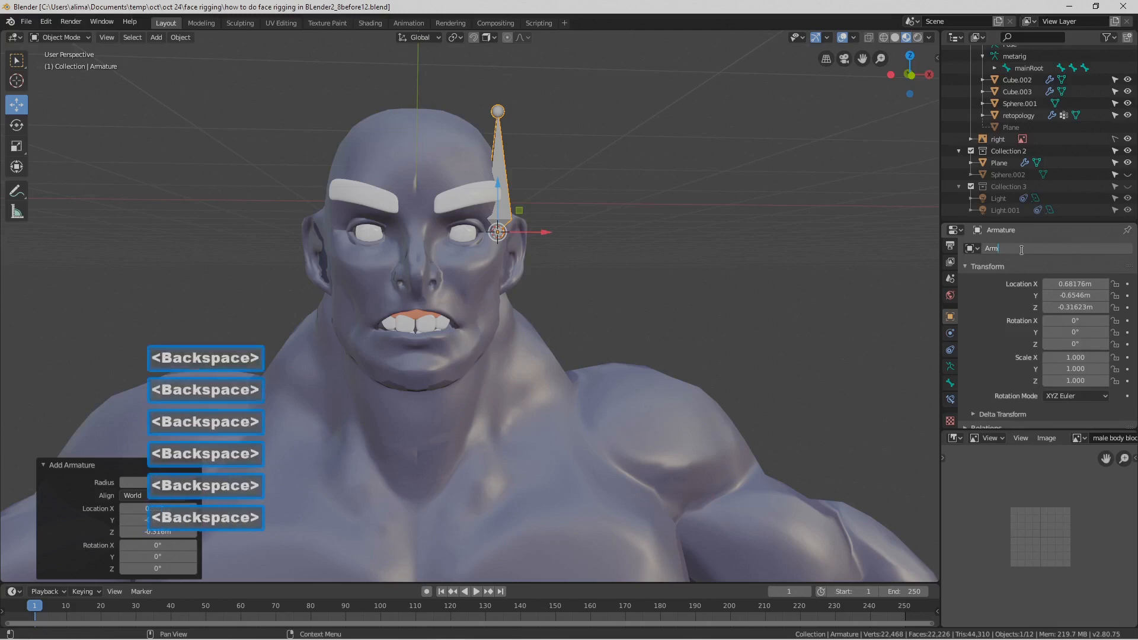
pyautogui.write('Face_ctrl')
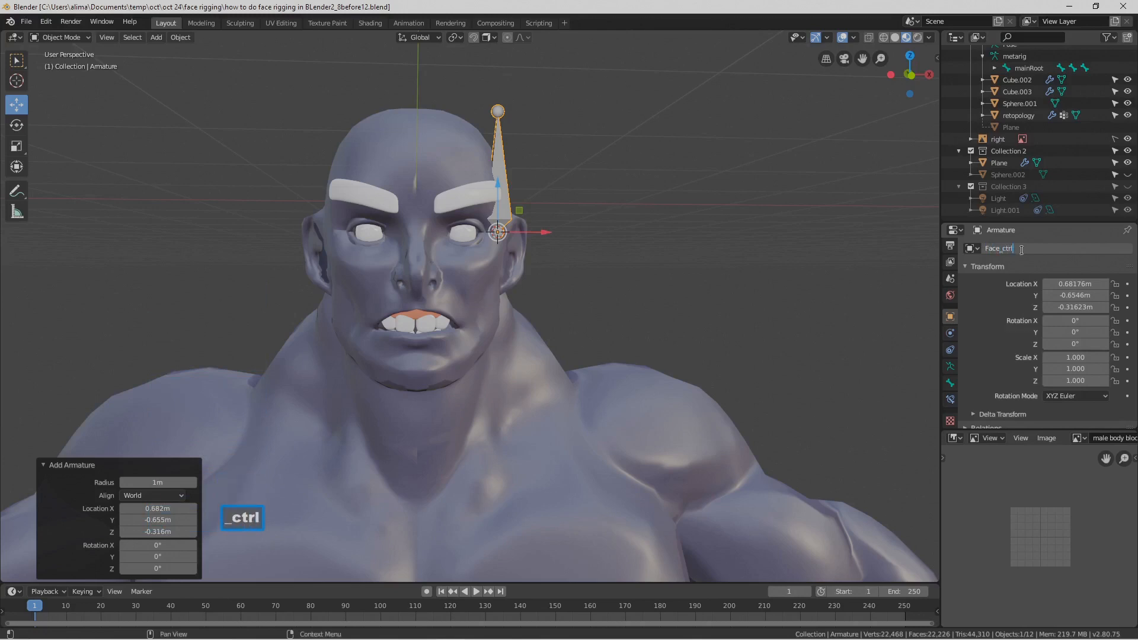
pyautogui.press('Return')
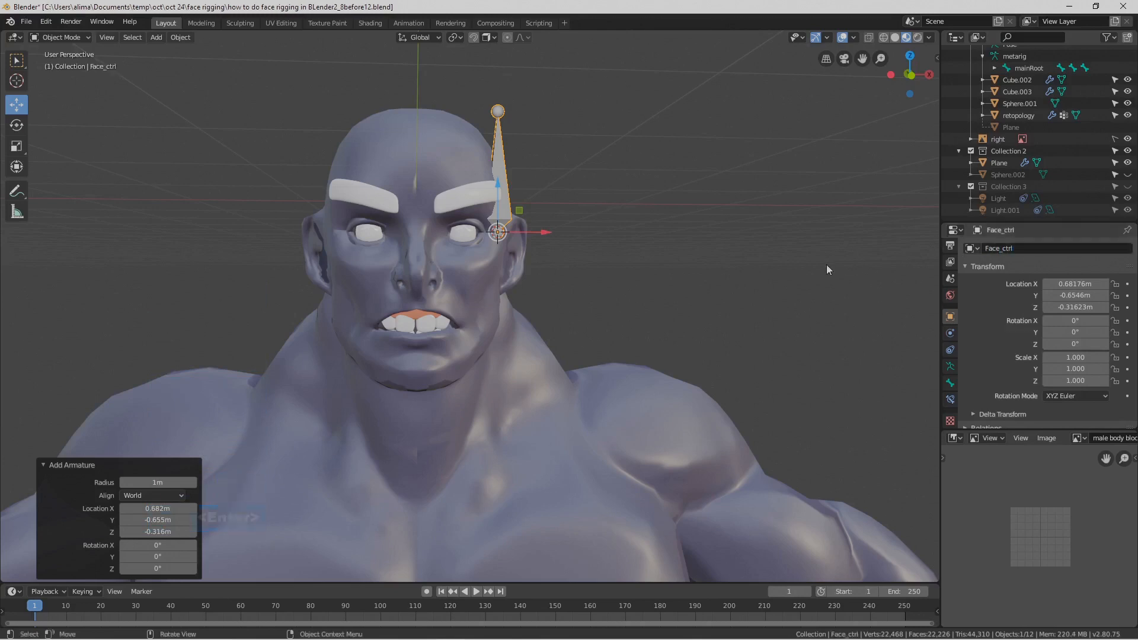
pyautogui.hotkey('ctrl', 'alt', 's')
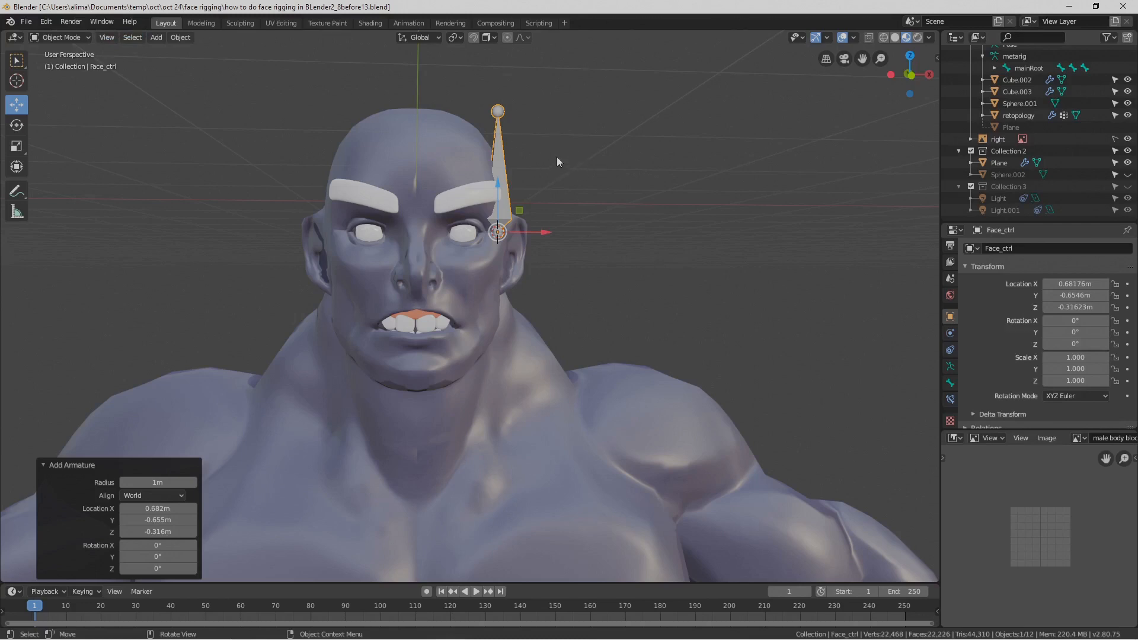
# - In Edit Mode, shorten the Face_ctrl bone by lowering its tip about 0.7 m along Z
pyautogui.click(87, 36)
pyautogui.click(60, 64)
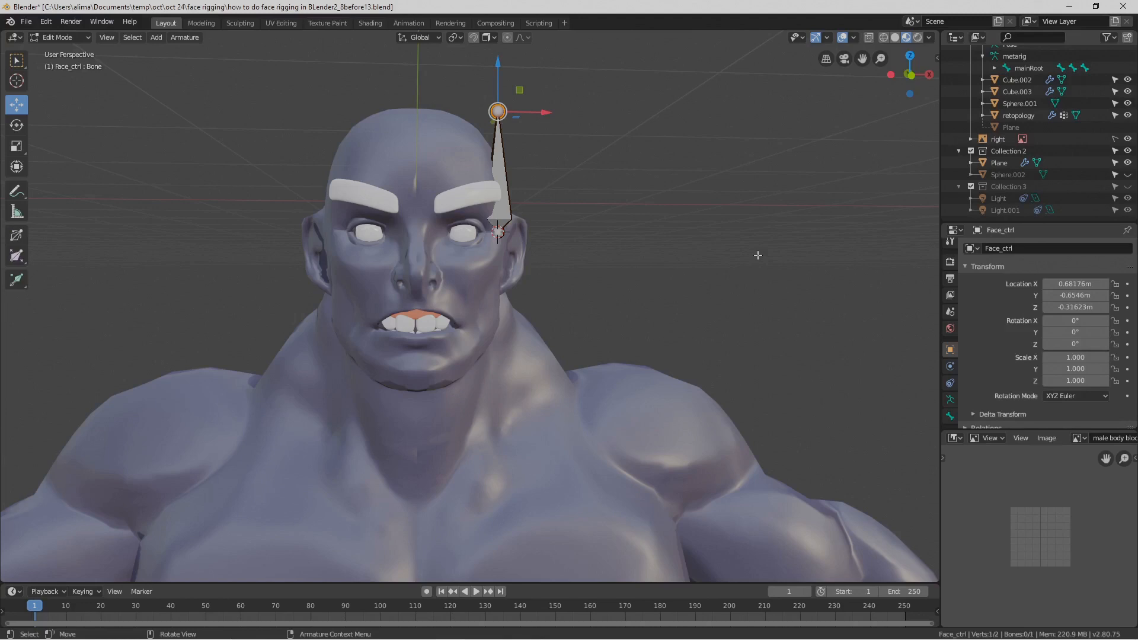
pyautogui.press('Pause')
pyautogui.moveTo(498, 66); pyautogui.dragTo(503, 147)
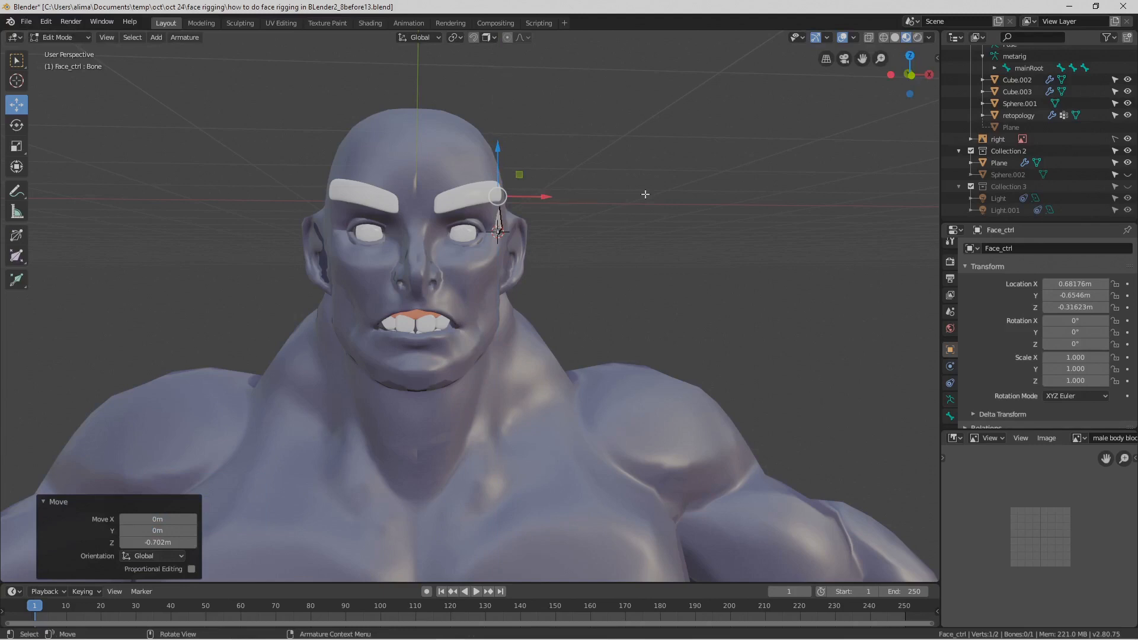
pyautogui.press('Pause')
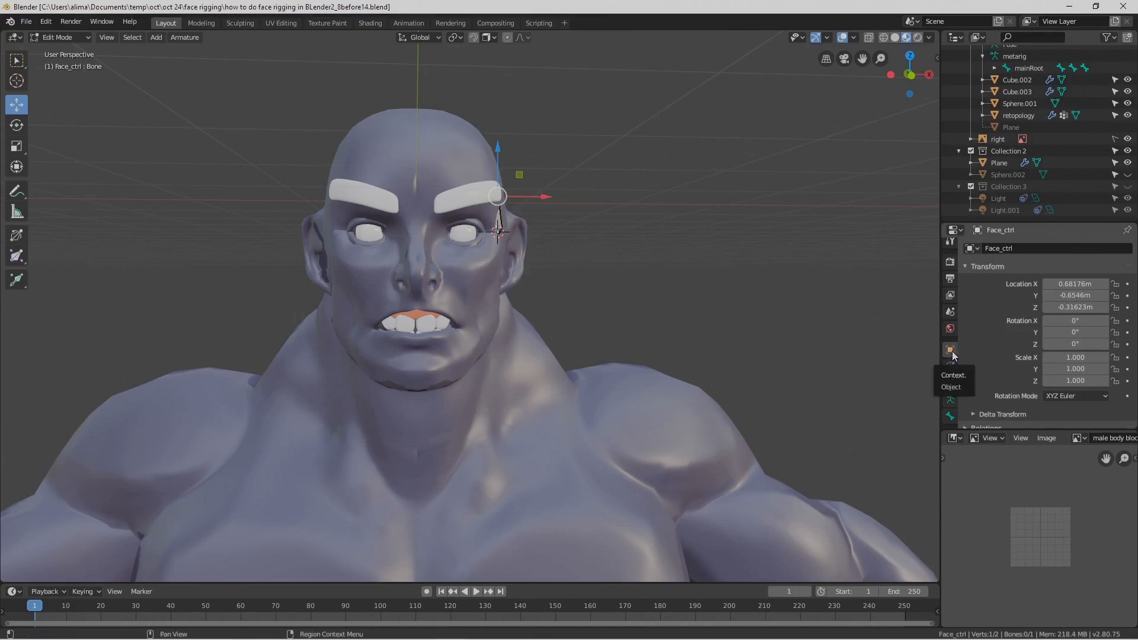
# - Enable In Front in the viewport display of Face_ctrl and select its whole bone
pyautogui.scroll(-6, 1088, 386)
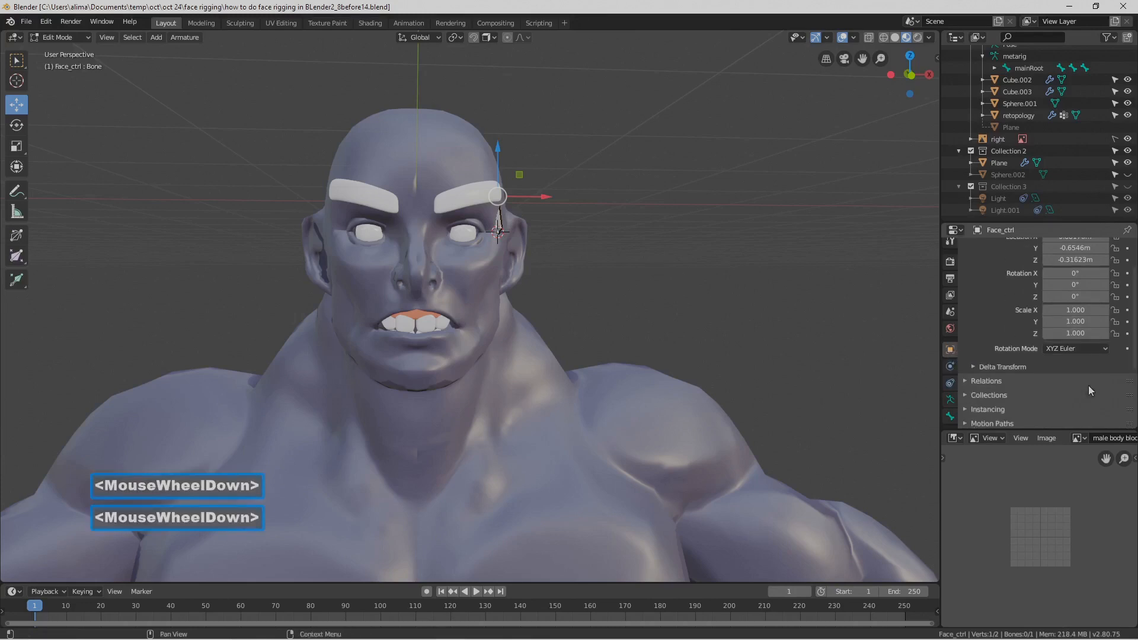
pyautogui.scroll(-3, 1089, 385)
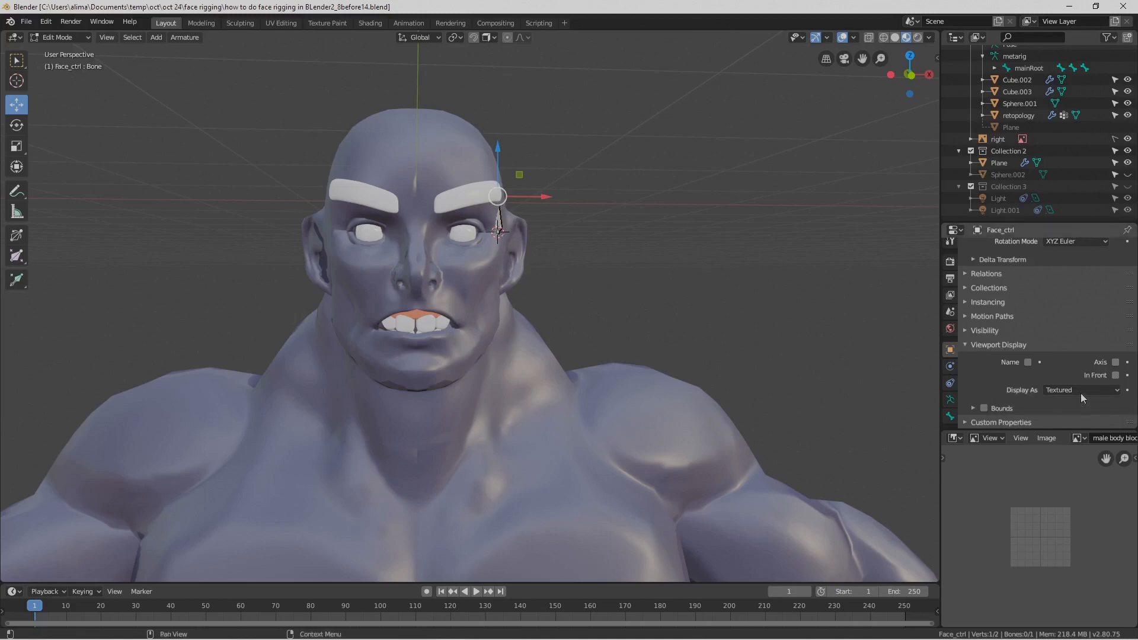
pyautogui.click(1116, 375)
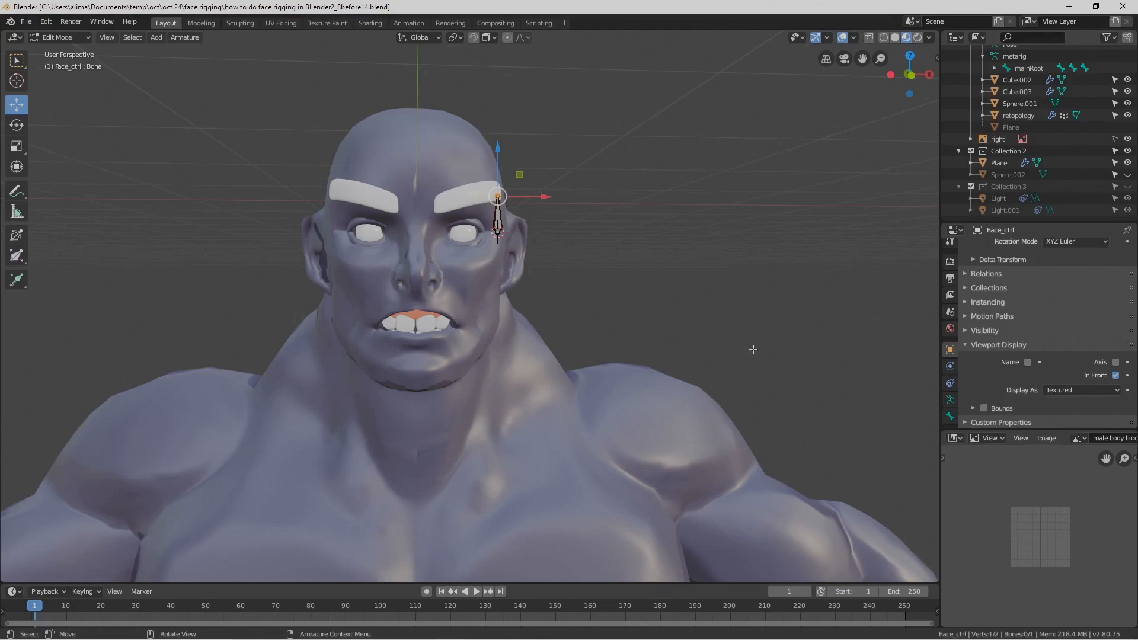
pyautogui.press('Pause')
pyautogui.click(499, 216)
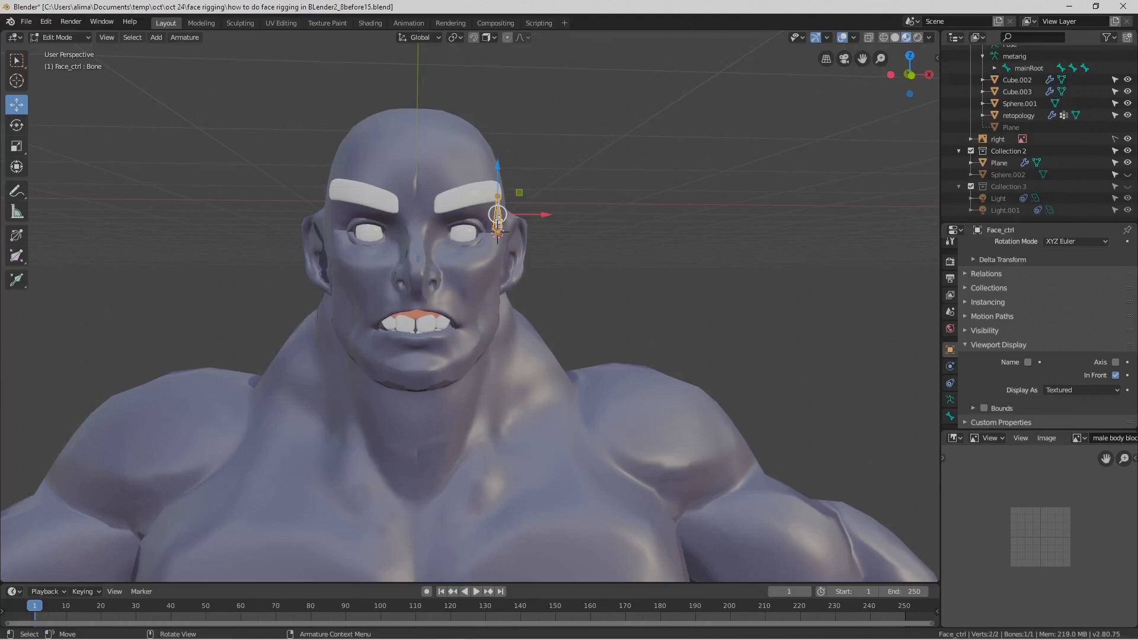
# - Move the Face_ctrl bone about 0.129 m down along Z and 0.145 m forward along negative Y, and save a new file version
pyautogui.moveTo(501, 169); pyautogui.dragTo(496, 182)
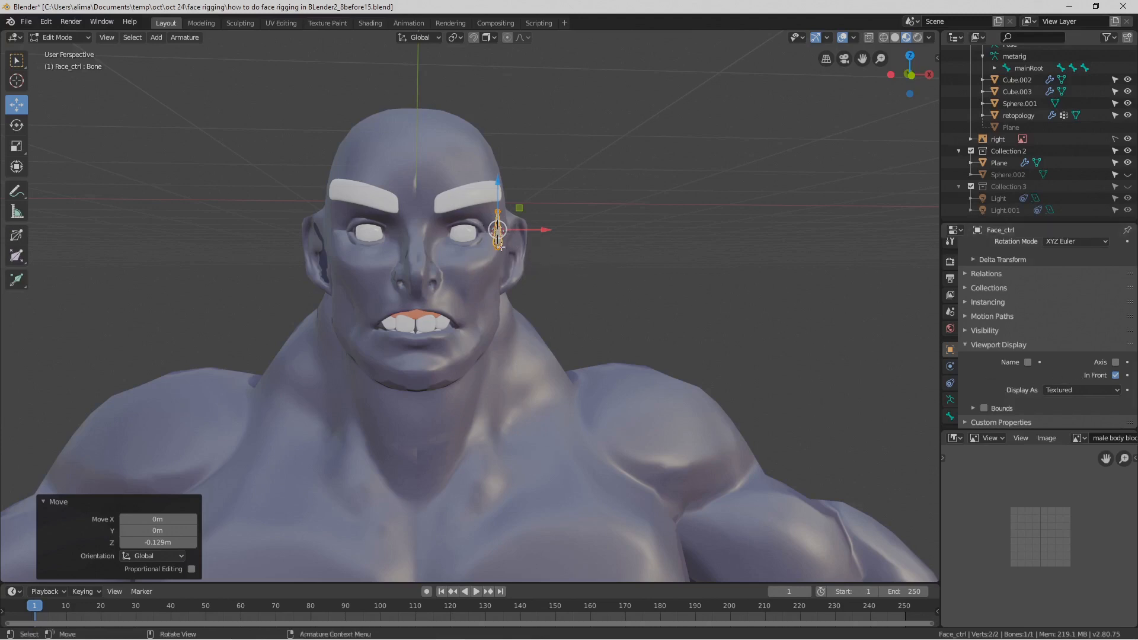
pyautogui.moveTo(657, 313); pyautogui.dragTo(519, 300, button='middle')
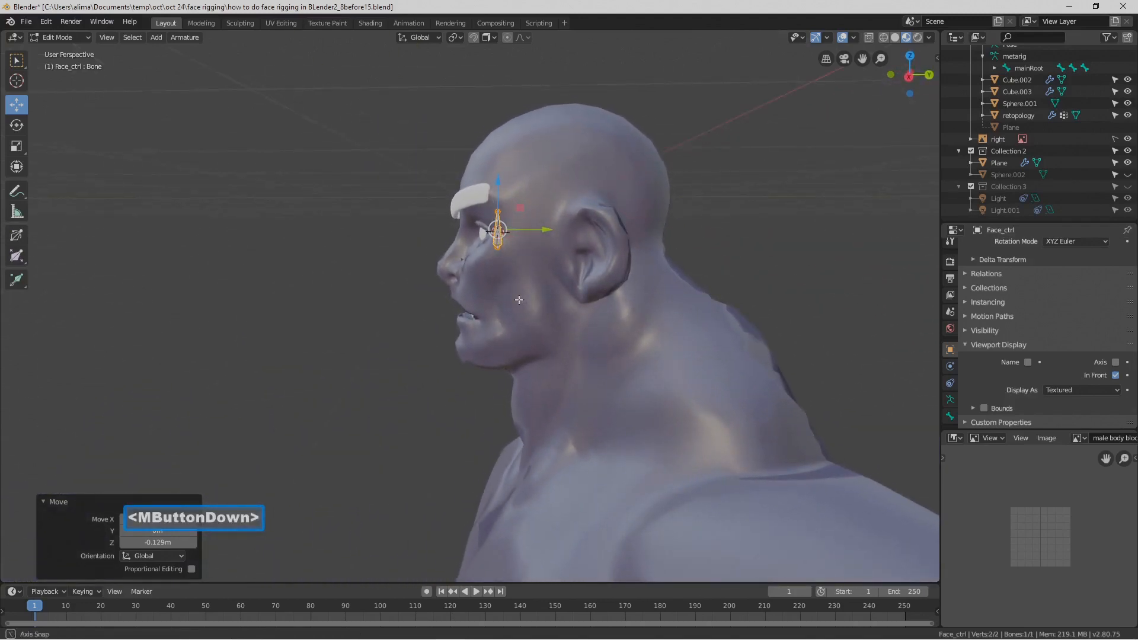
pyautogui.moveTo(520, 300); pyautogui.dragTo(519, 300, button='middle')
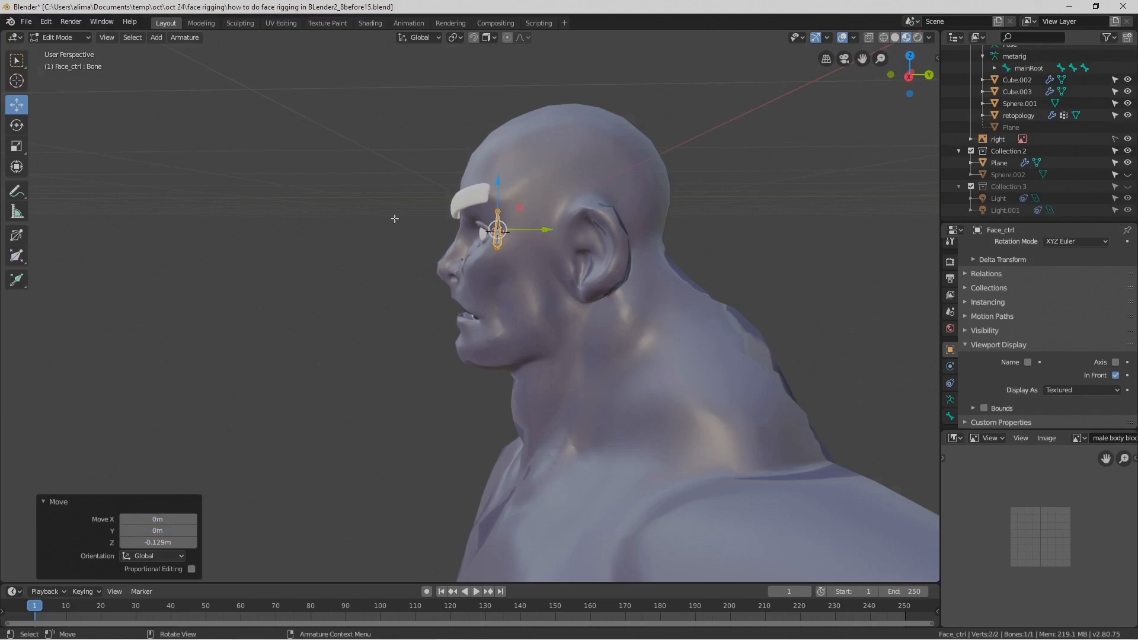
pyautogui.moveTo(546, 233); pyautogui.dragTo(529, 232)
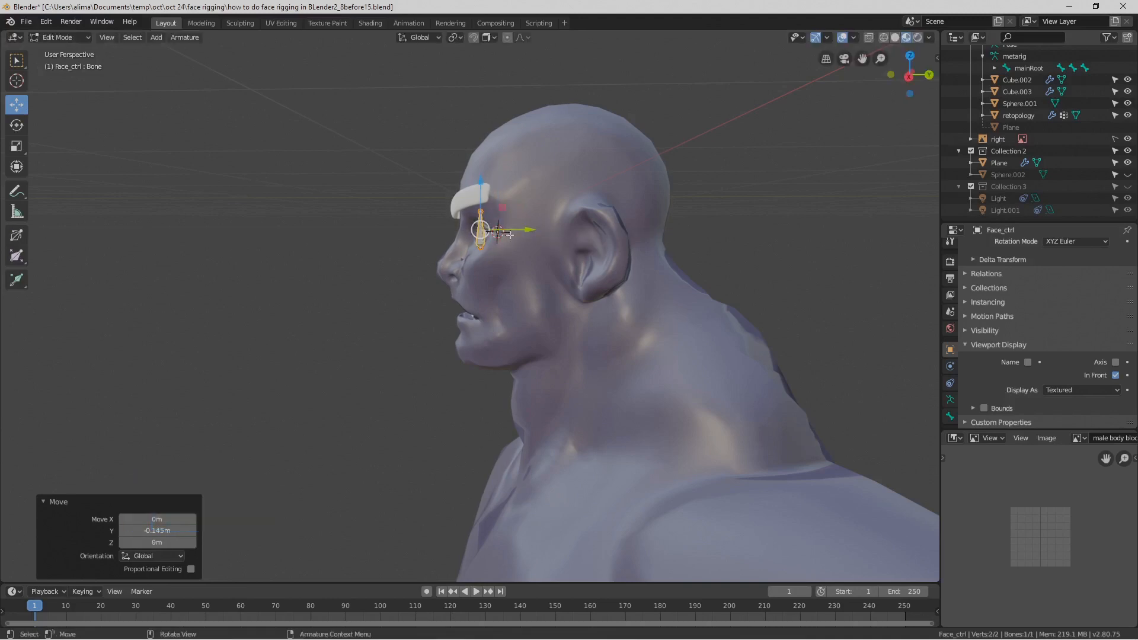
pyautogui.moveTo(495, 351); pyautogui.dragTo(584, 290, button='middle')
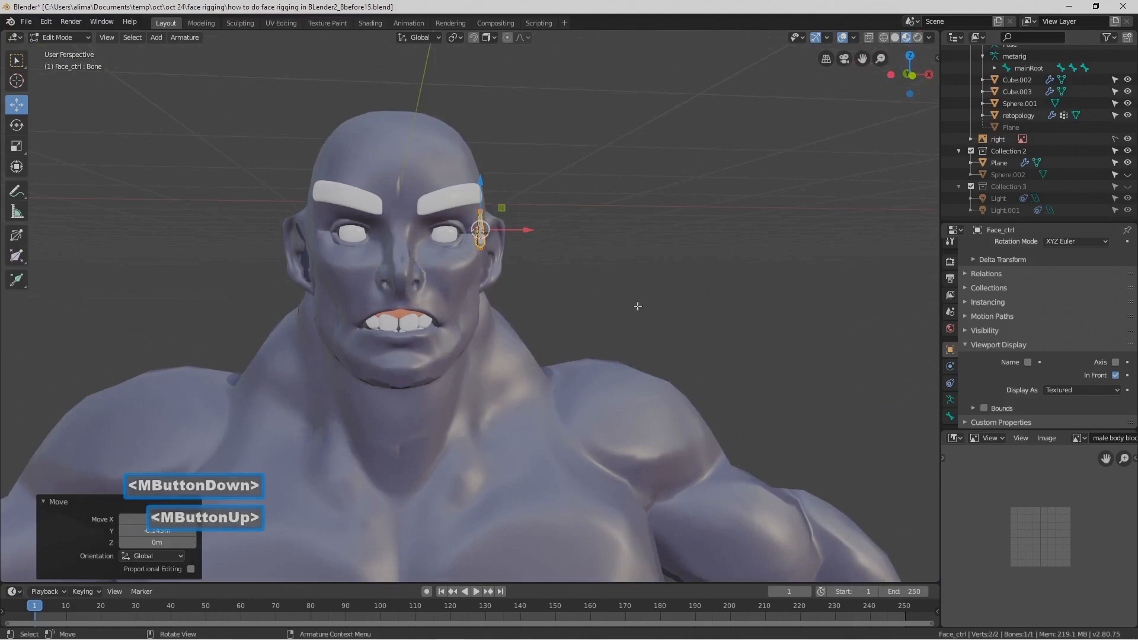
pyautogui.press('Pause')
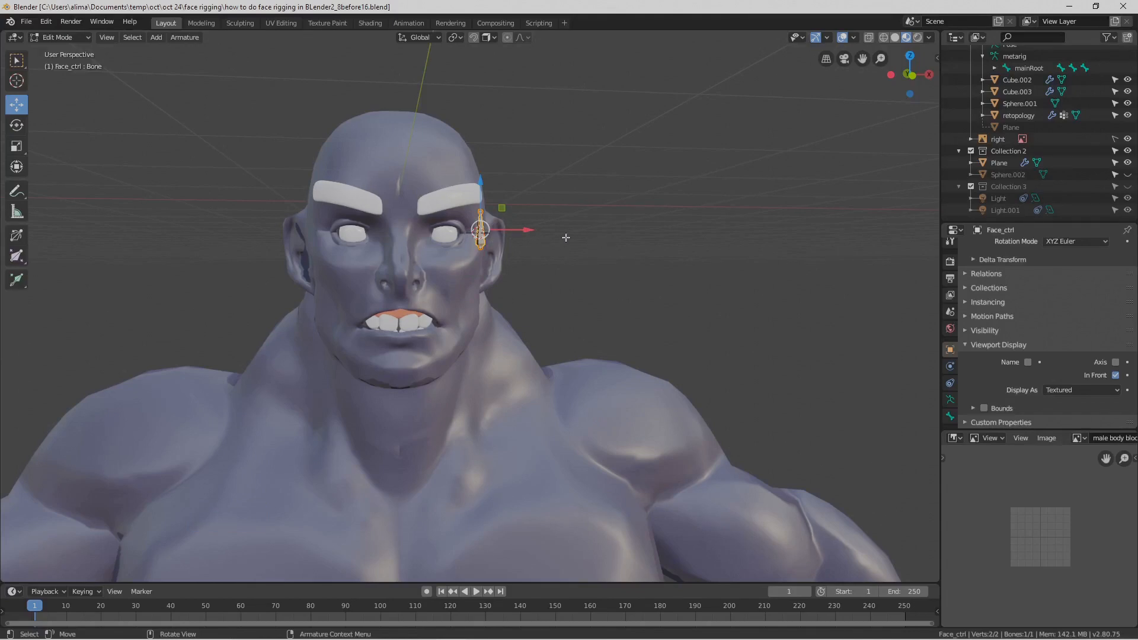
# - Duplicate the eye bone and place the copy at the left mouth corner, about 0.78 m lower and 0.25 m inward along negative X
pyautogui.hotkey('shift', 'd')
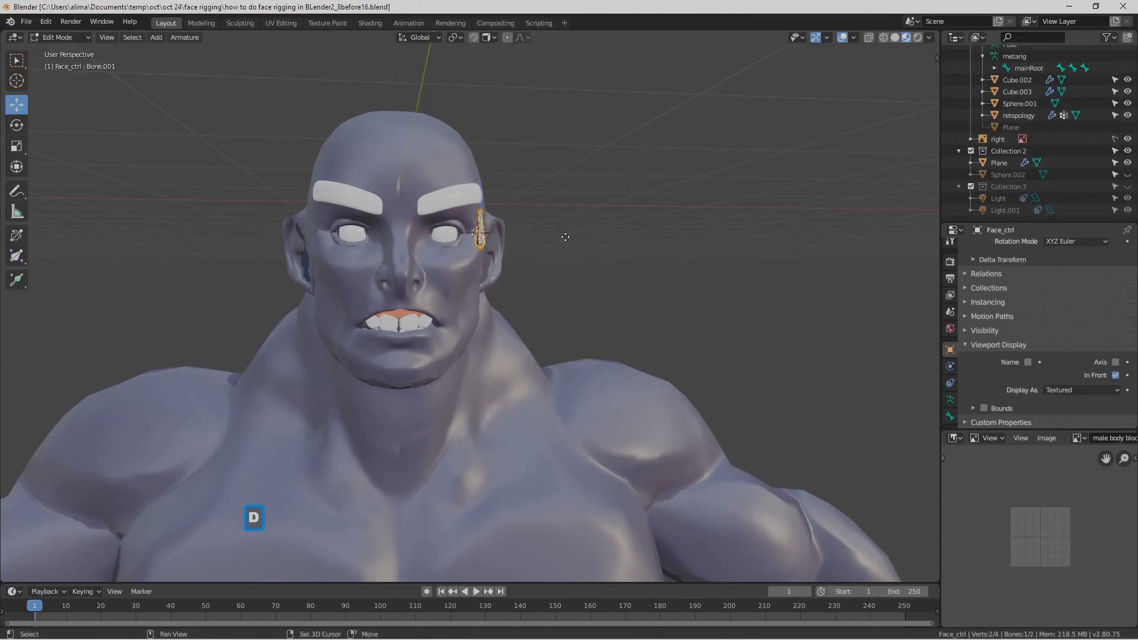
pyautogui.rightClick(565, 237)
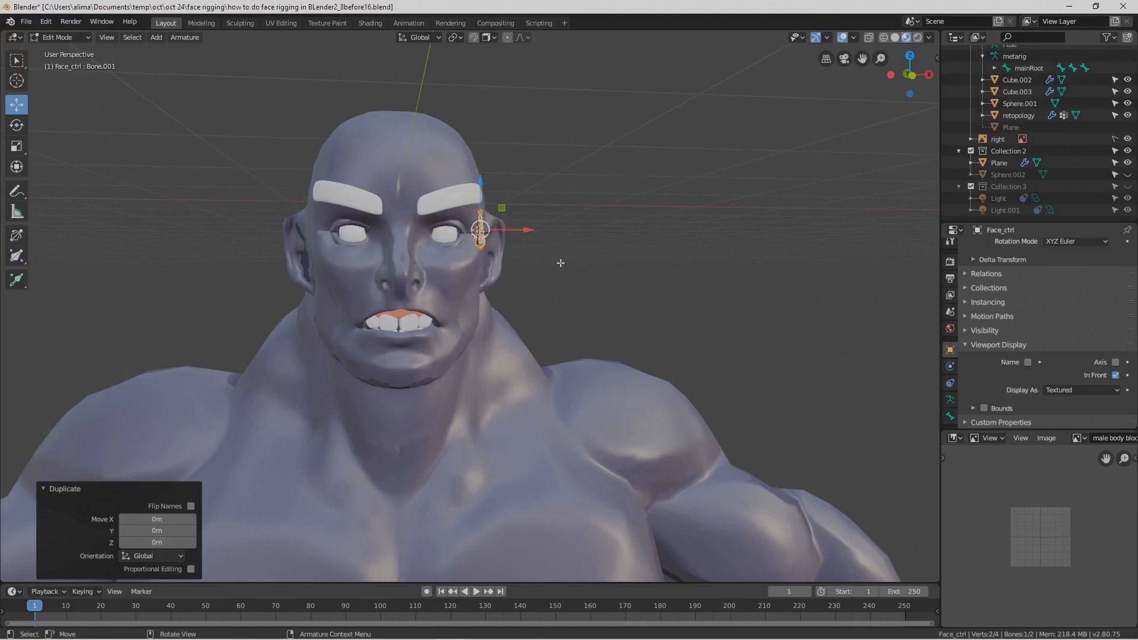
pyautogui.moveTo(481, 180); pyautogui.dragTo(478, 288)
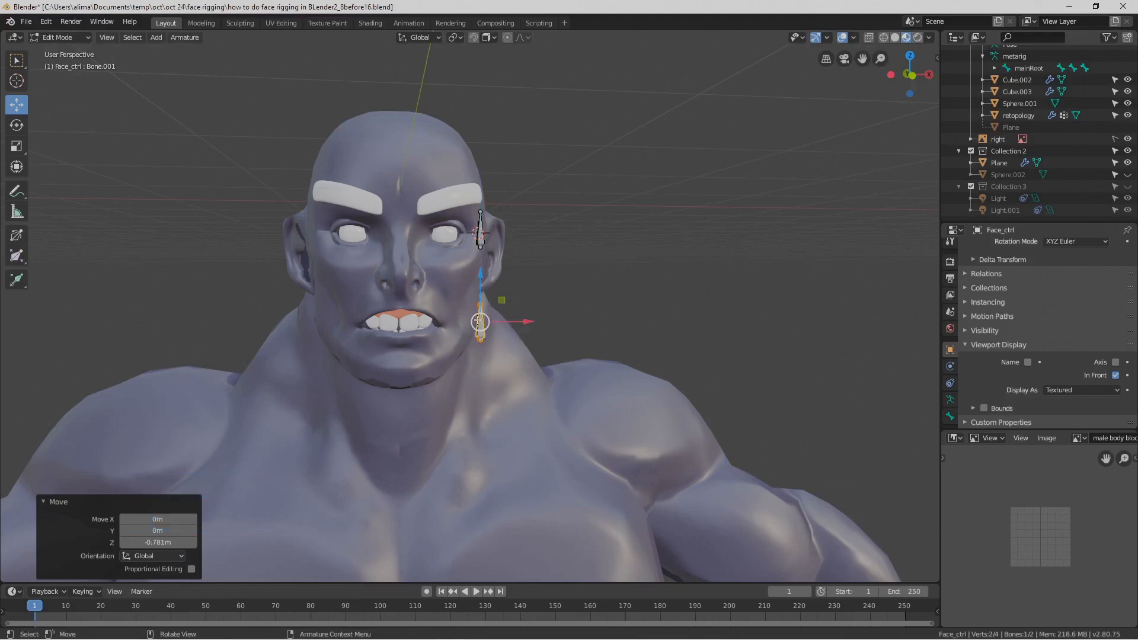
pyautogui.moveTo(527, 321); pyautogui.dragTo(497, 321)
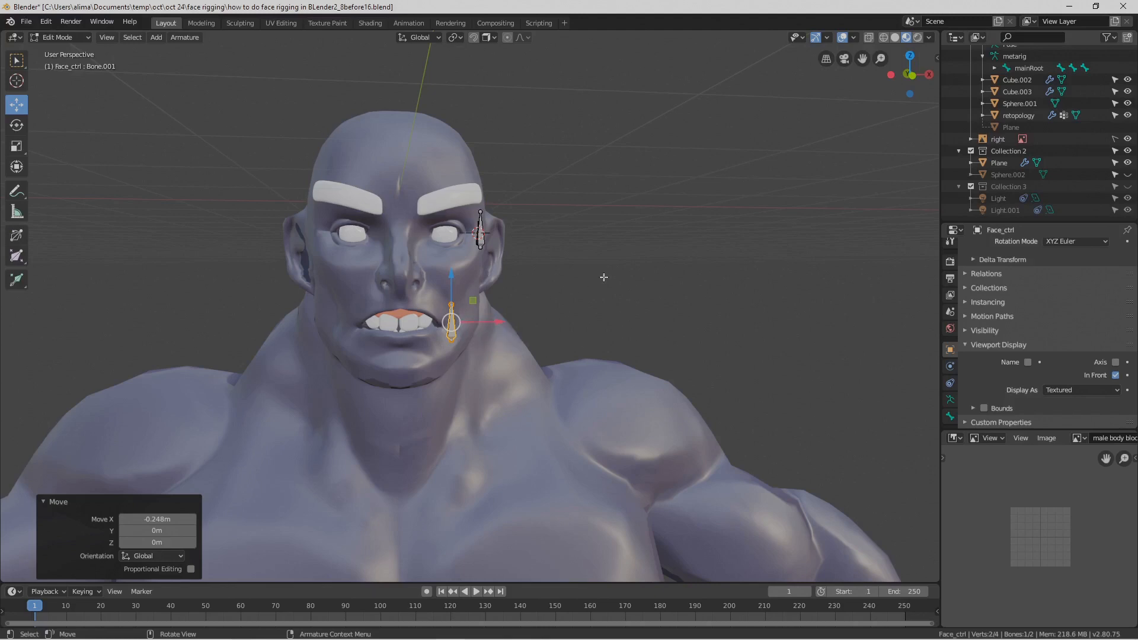
# - Duplicate the mouth-corner bone, place the copy at the inner end of the left eyebrow with X about -0.51 m, and save a new file version
pyautogui.hotkey('shift', 'd')
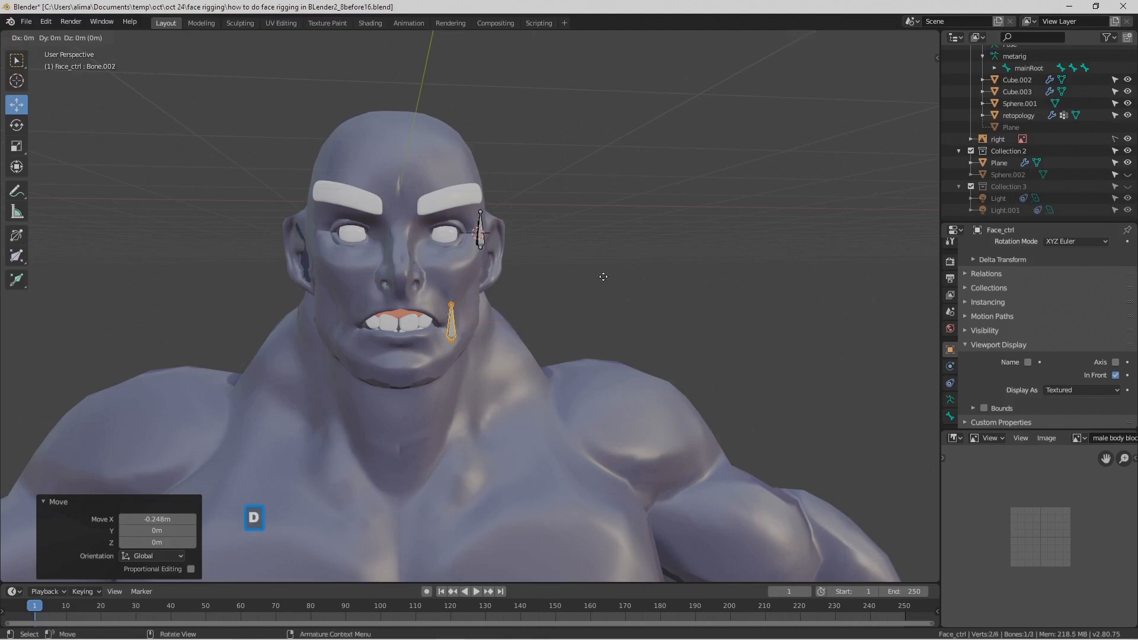
pyautogui.rightClick(603, 277)
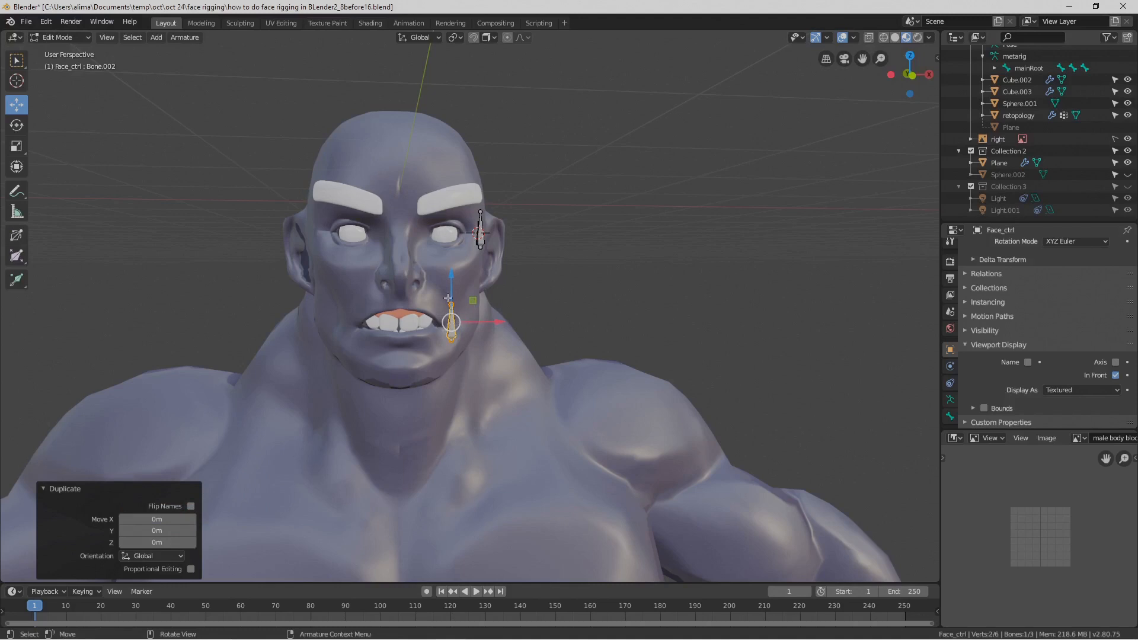
pyautogui.moveTo(450, 277); pyautogui.dragTo(469, 234)
pyautogui.moveTo(426, 192); pyautogui.dragTo(425, 184)
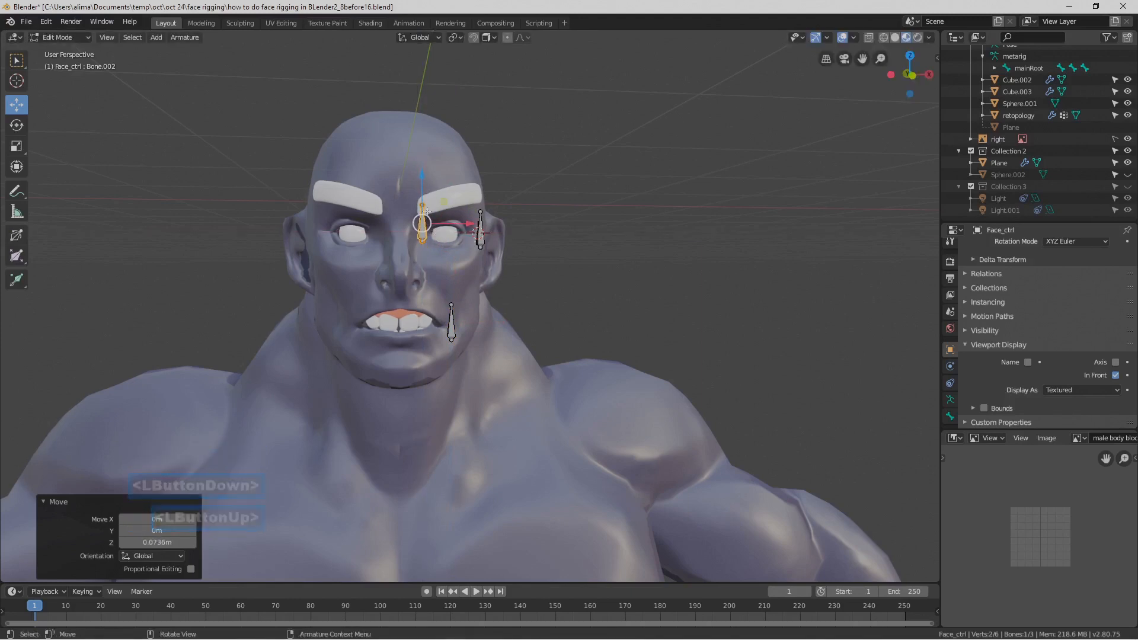
pyautogui.moveTo(466, 224); pyautogui.dragTo(464, 233)
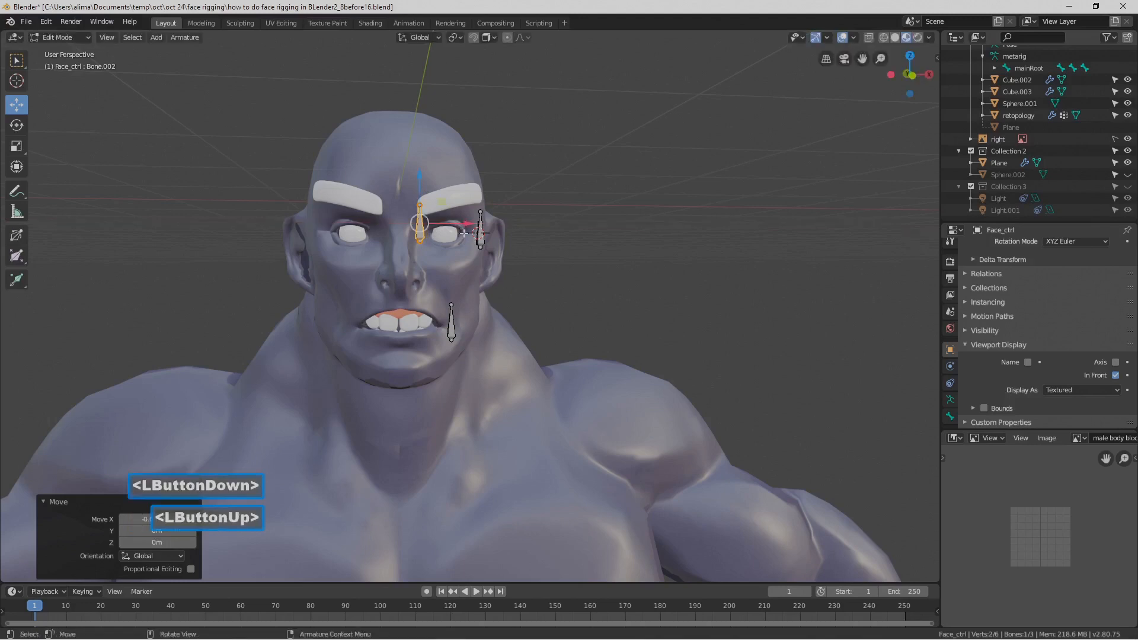
pyautogui.moveTo(419, 191)
pyautogui.mouseDown()
pyautogui.moveTo(417, 172)
pyautogui.moveTo(424, 184)
pyautogui.mouseUp()
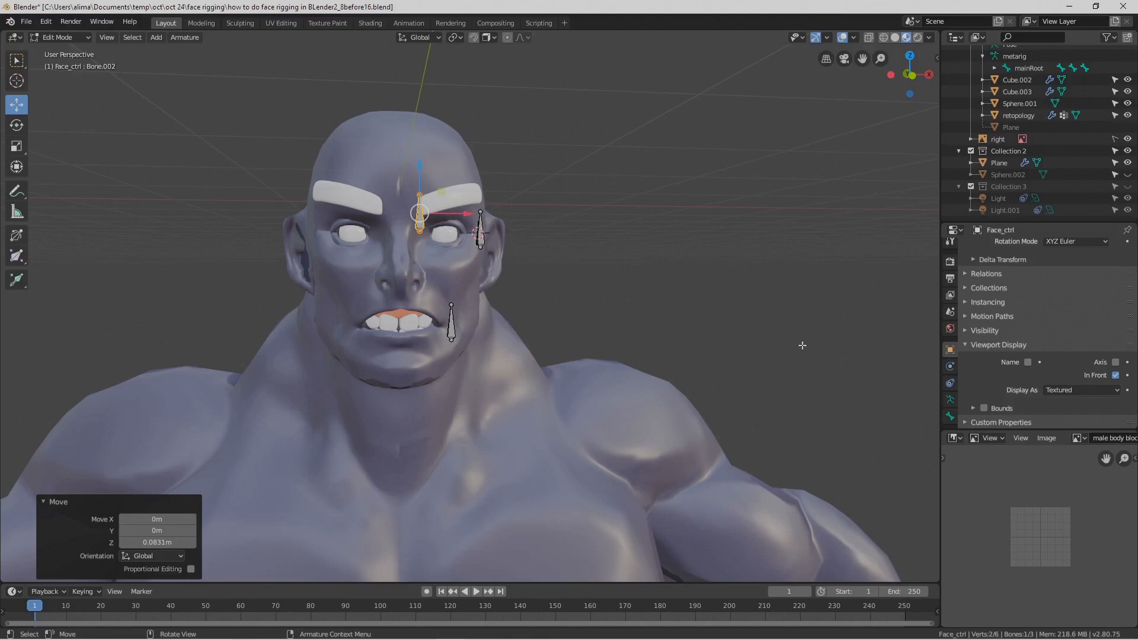
pyautogui.press('Pause')
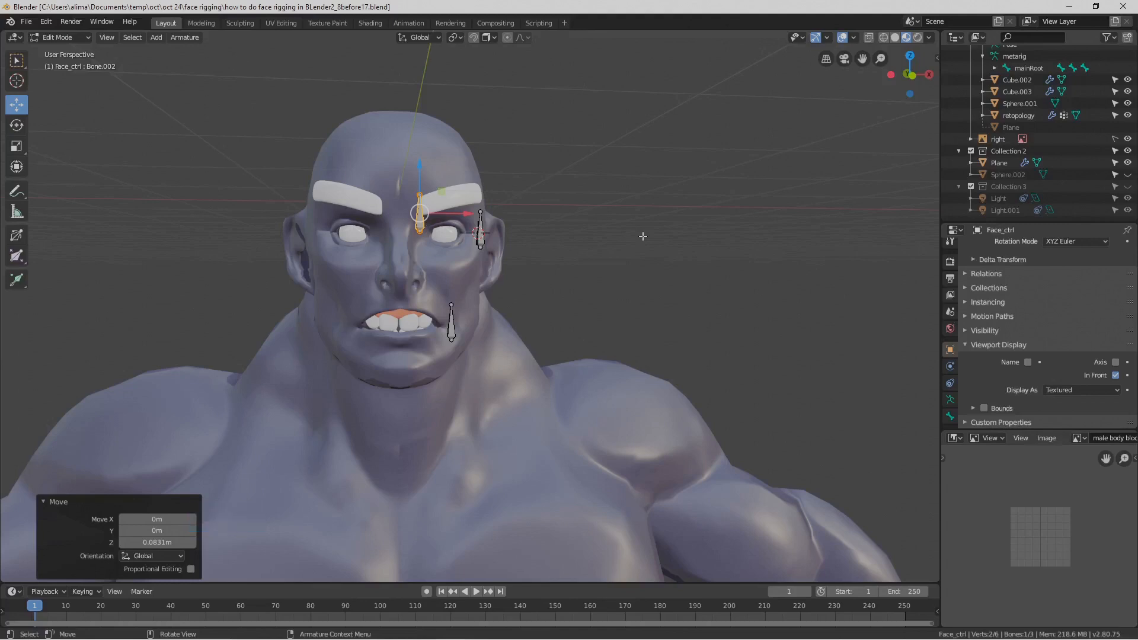
# - Rename the bone beside the left eye e_ctrl and save a new file version
pyautogui.click(480, 236)
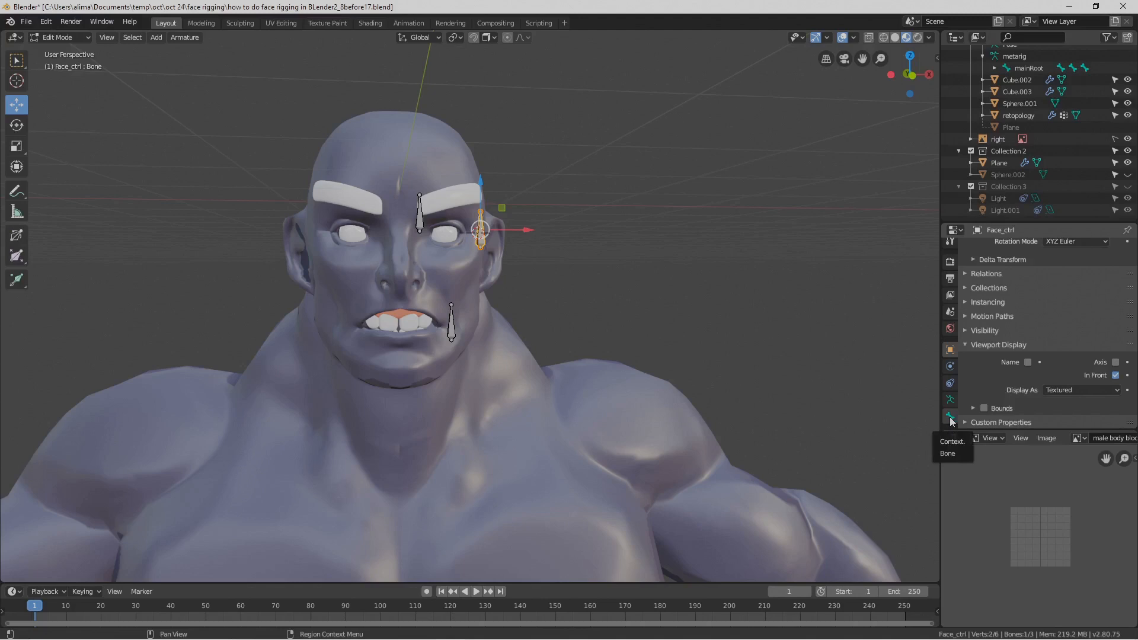
pyautogui.click(951, 416)
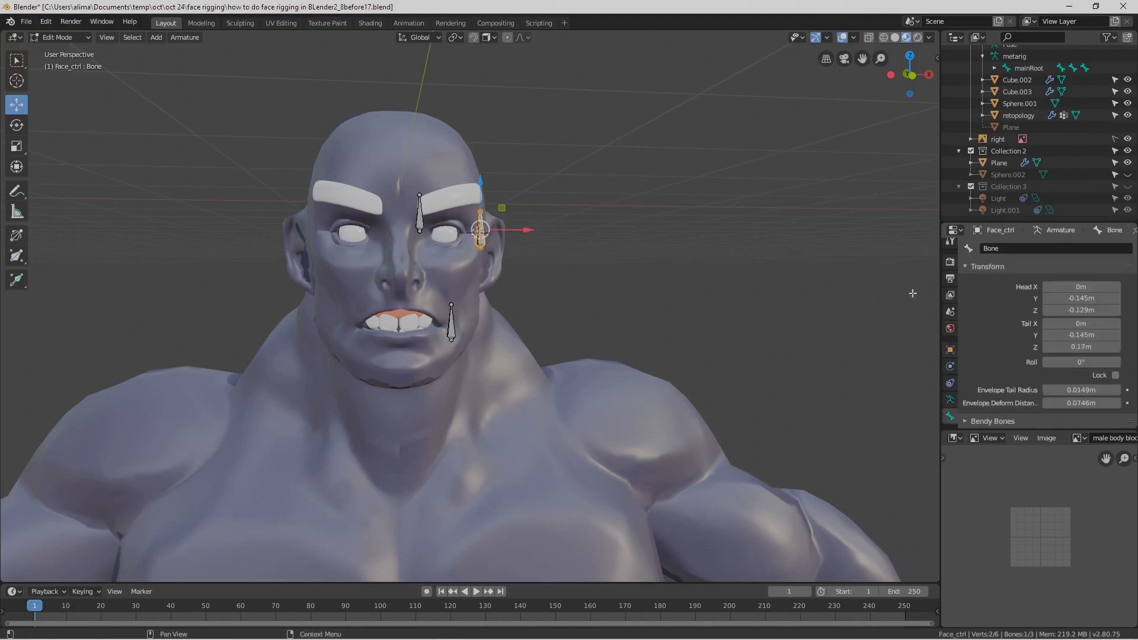
pyautogui.click(450, 333)
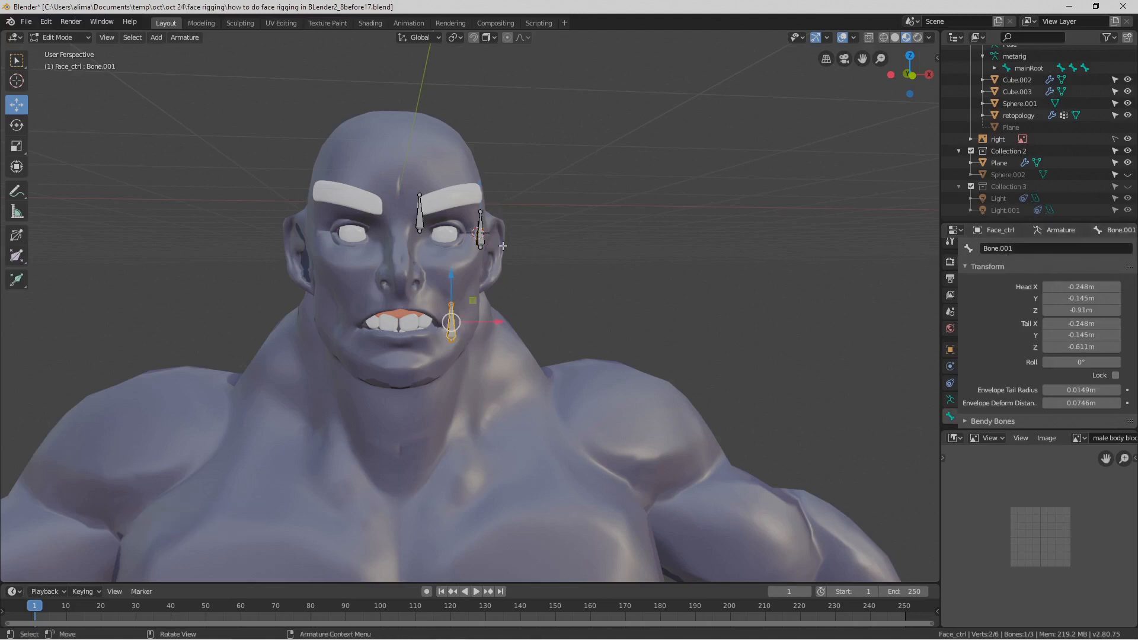
pyautogui.click(420, 213)
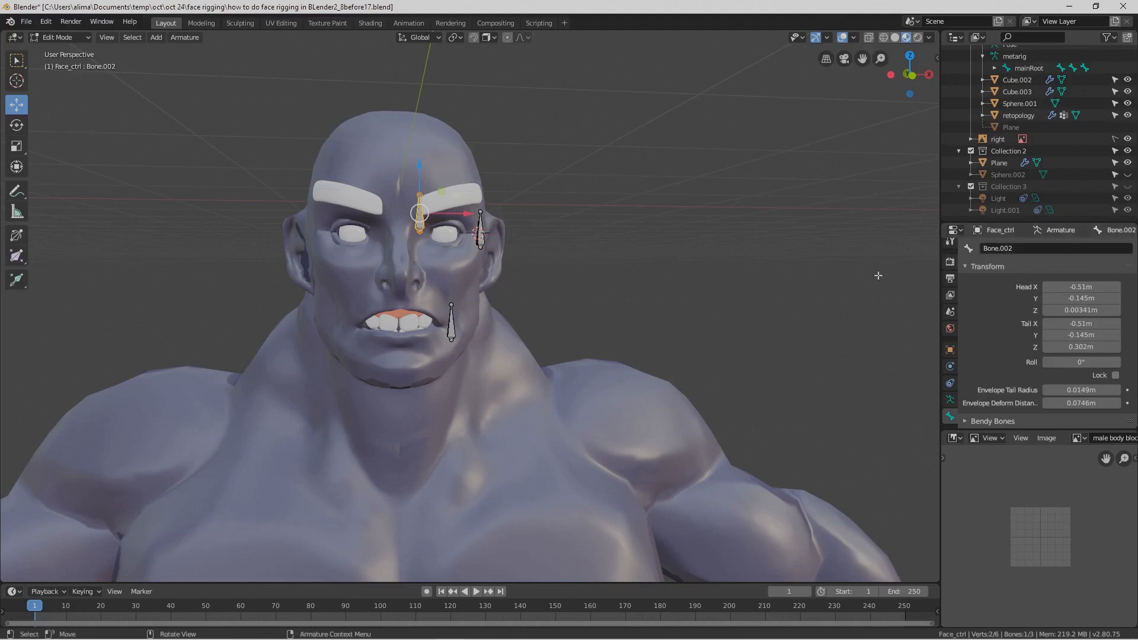
pyautogui.press('Pause')
pyautogui.click(481, 236)
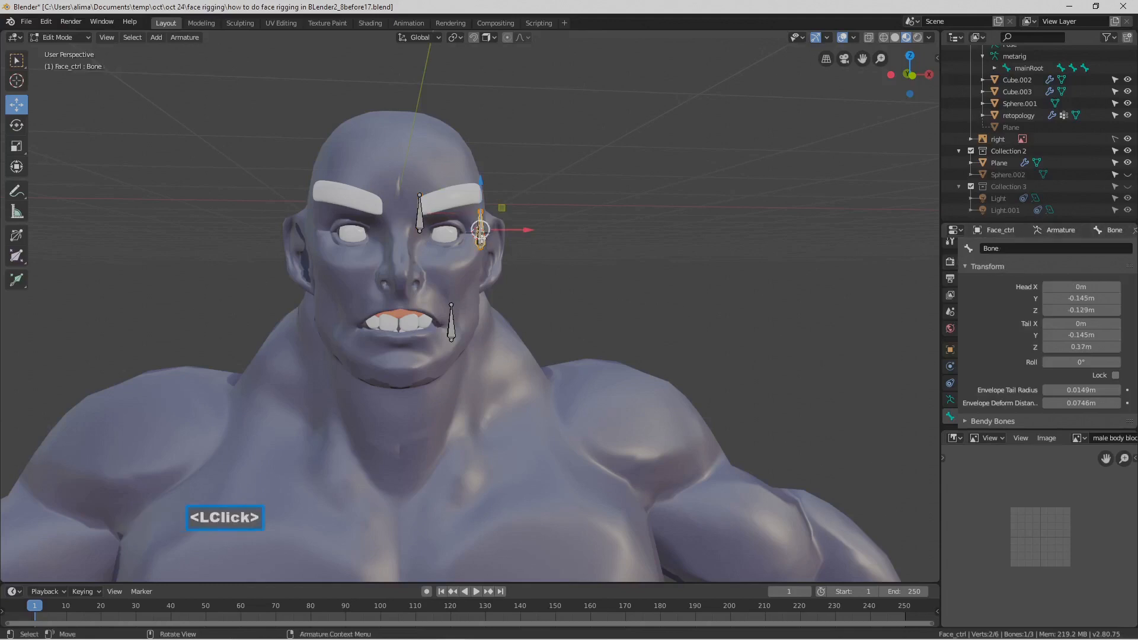
pyautogui.click(1009, 245)
pyautogui.press('BackSpace')
pyautogui.write('e')
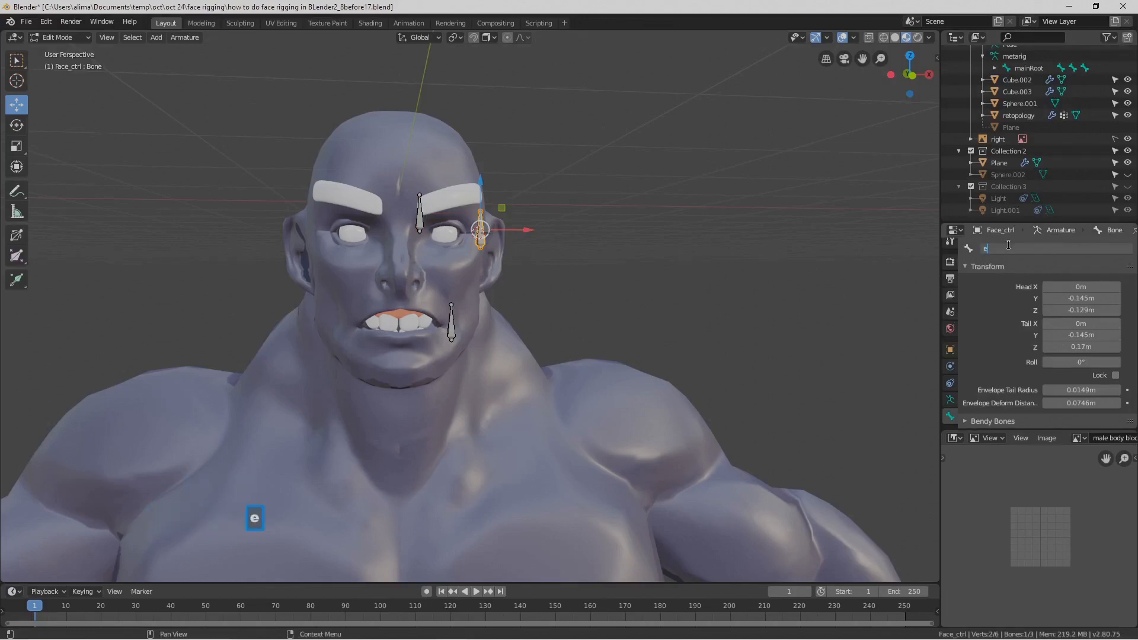
pyautogui.write('_ctrll')
pyautogui.press('Return')
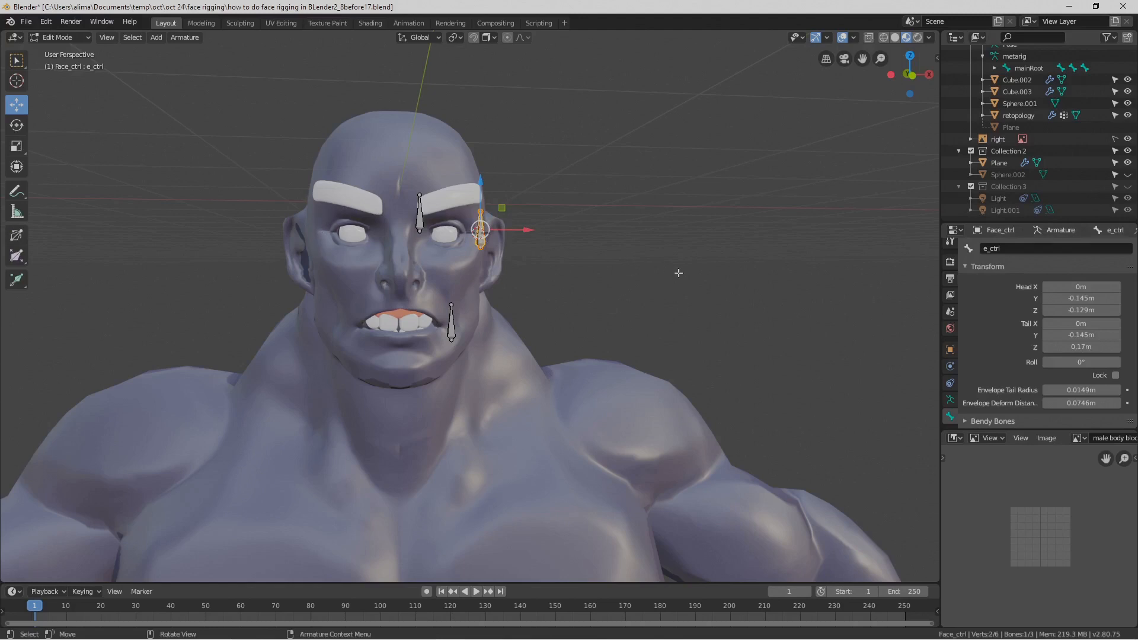
pyautogui.hotkey('ctrl', 'alt', 's')
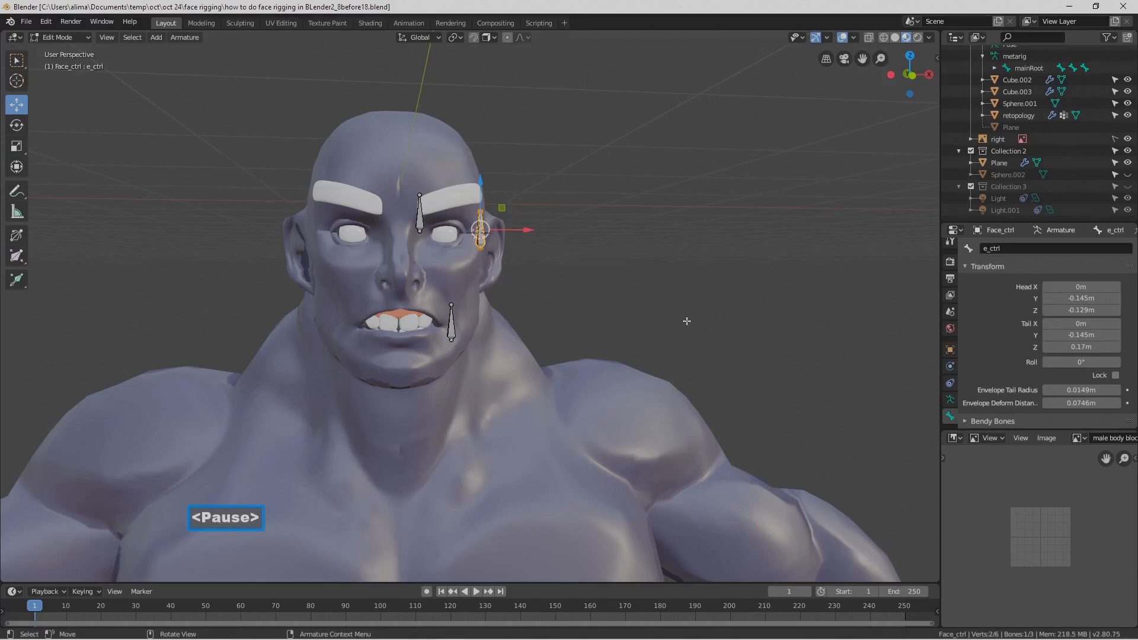
# - In Object Mode, add a Basis shape key and a second shape key to the retopology body mesh, and save a new file version
pyautogui.click(593, 269)
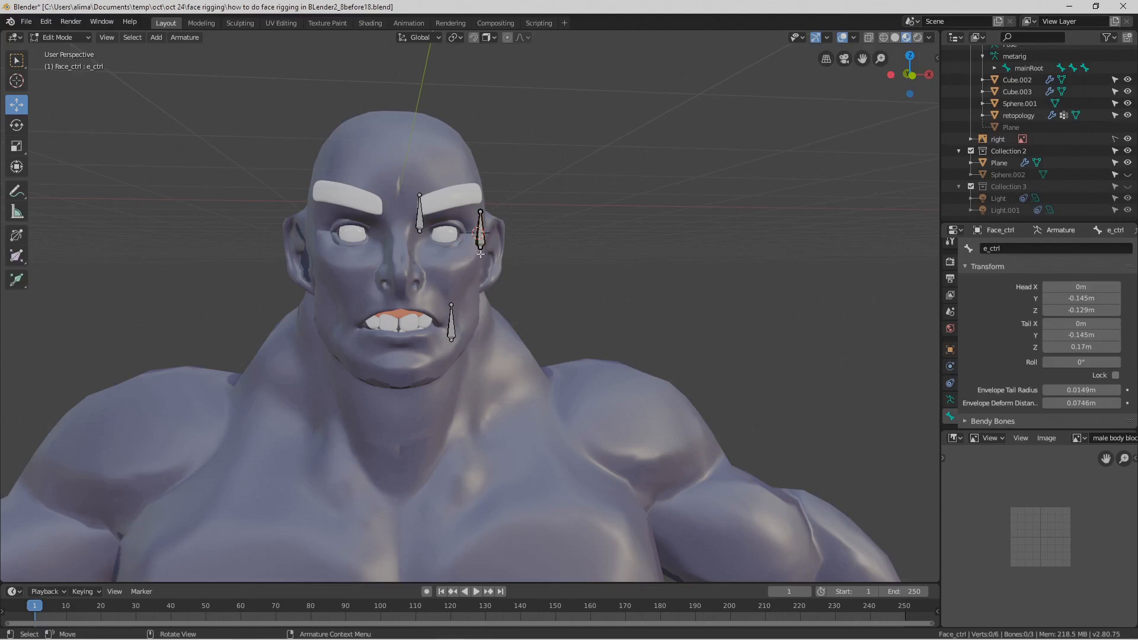
pyautogui.click(88, 37)
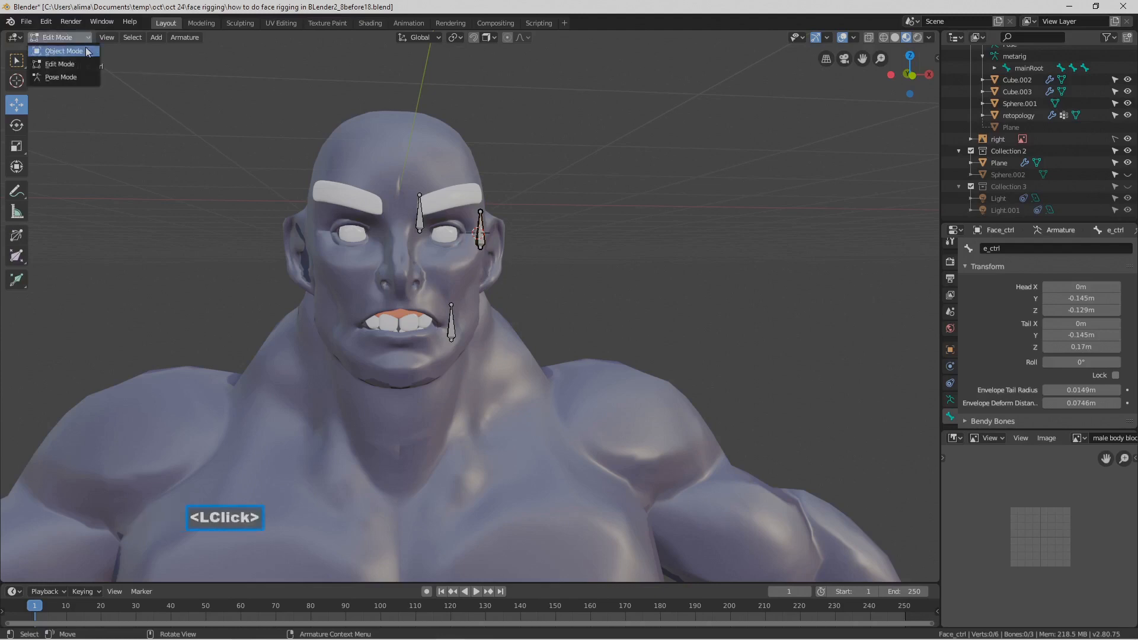
pyautogui.click(60, 44)
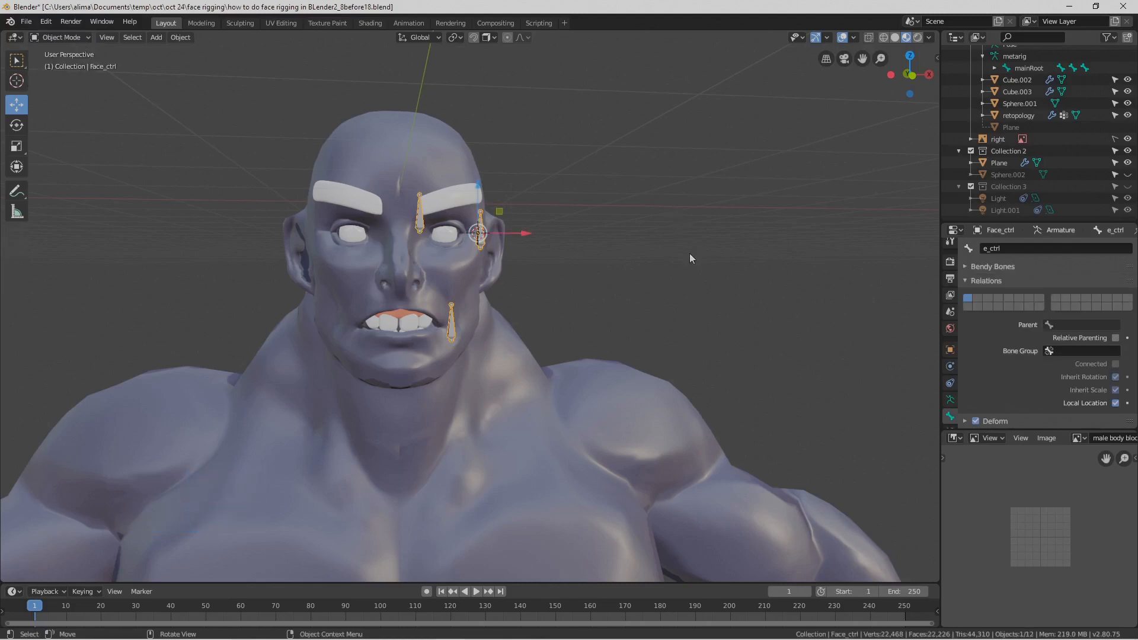
pyautogui.press('Pause')
pyautogui.click(512, 343)
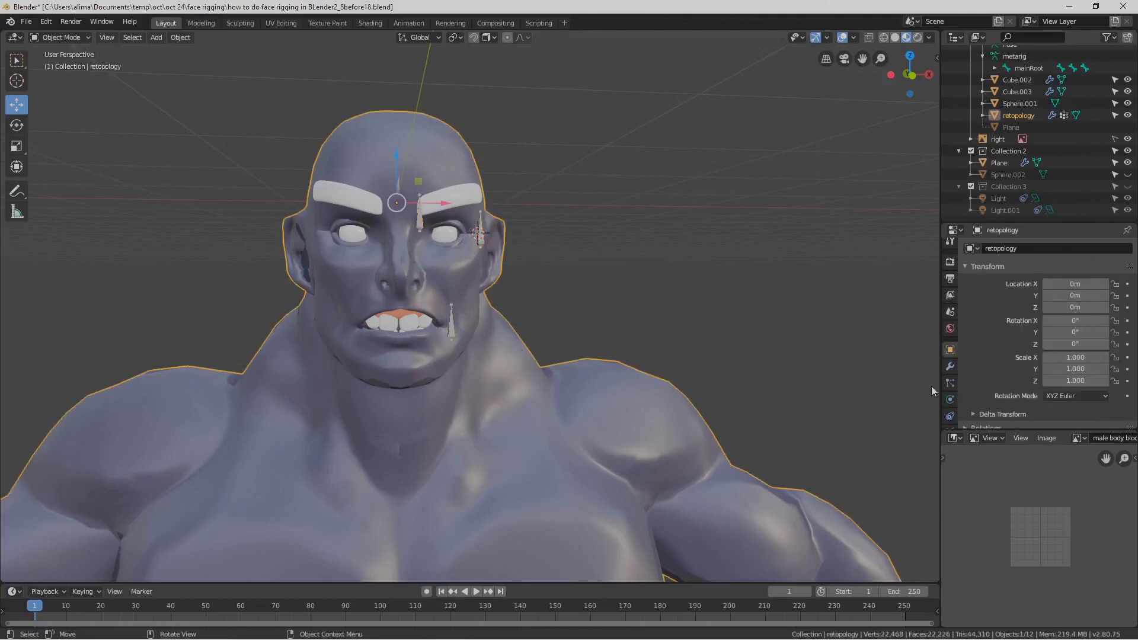
pyautogui.scroll(-3, 948, 383)
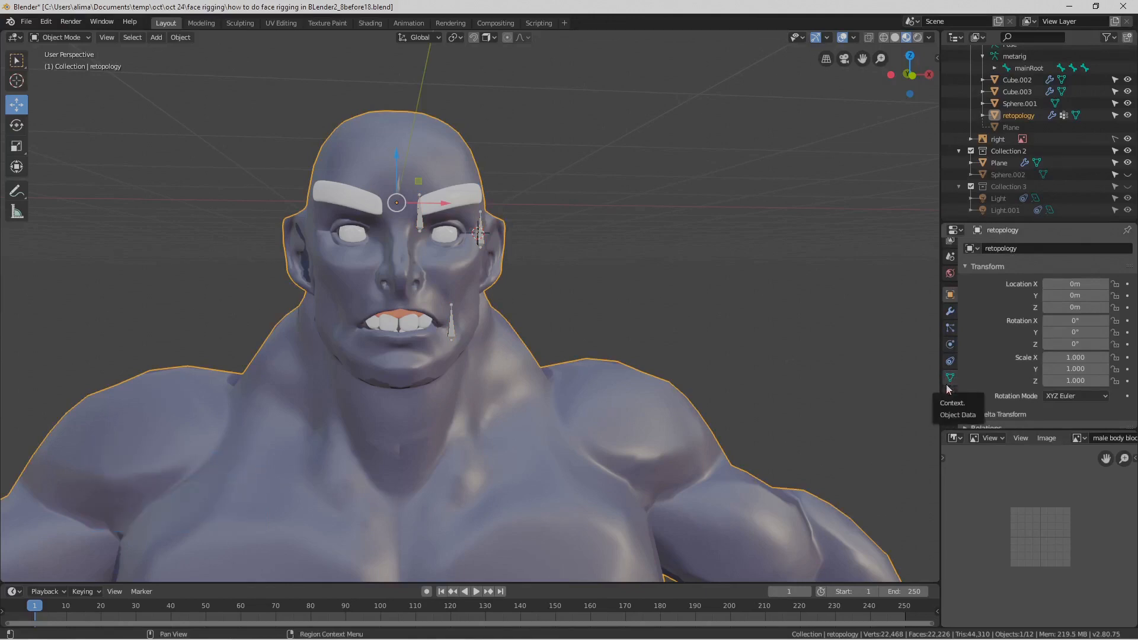
pyautogui.click(950, 378)
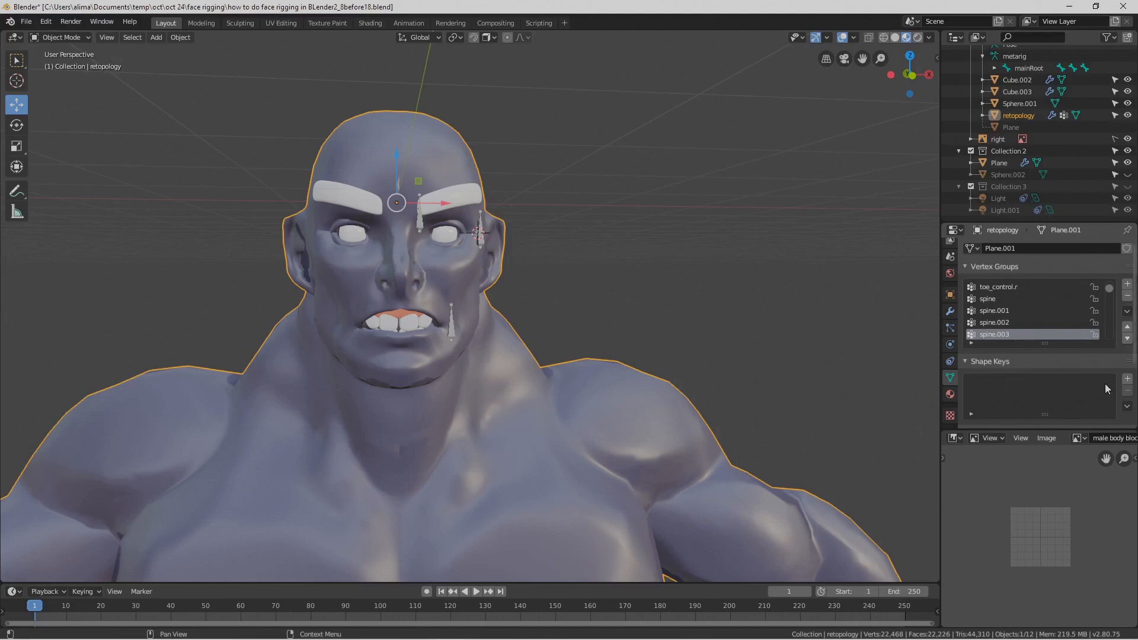
pyautogui.click(1127, 379)
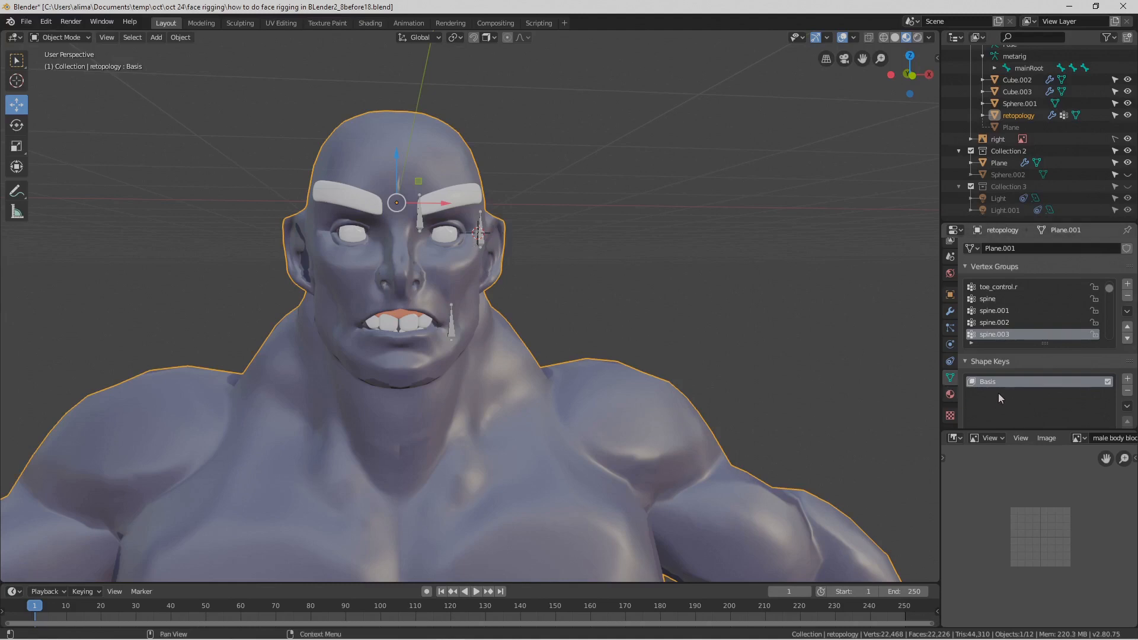
pyautogui.click(1129, 380)
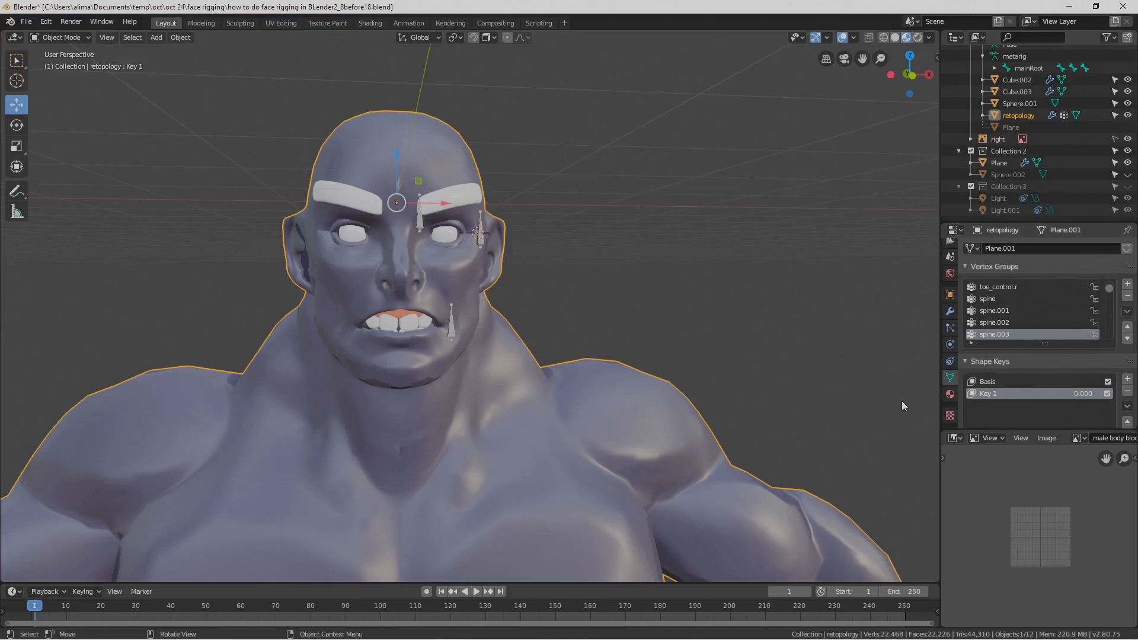
pyautogui.hotkey('ctrl', 'alt', 's')
pyautogui.press('Pause')
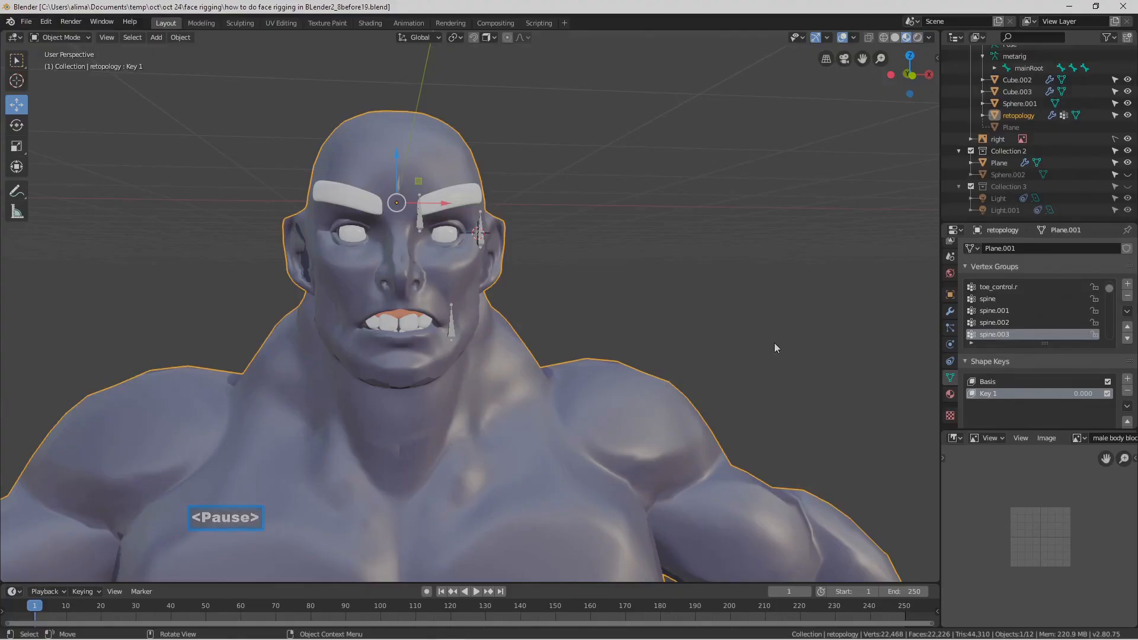
# - Rename the retopology mesh's second shape key blink
pyautogui.doubleClick(990, 393)
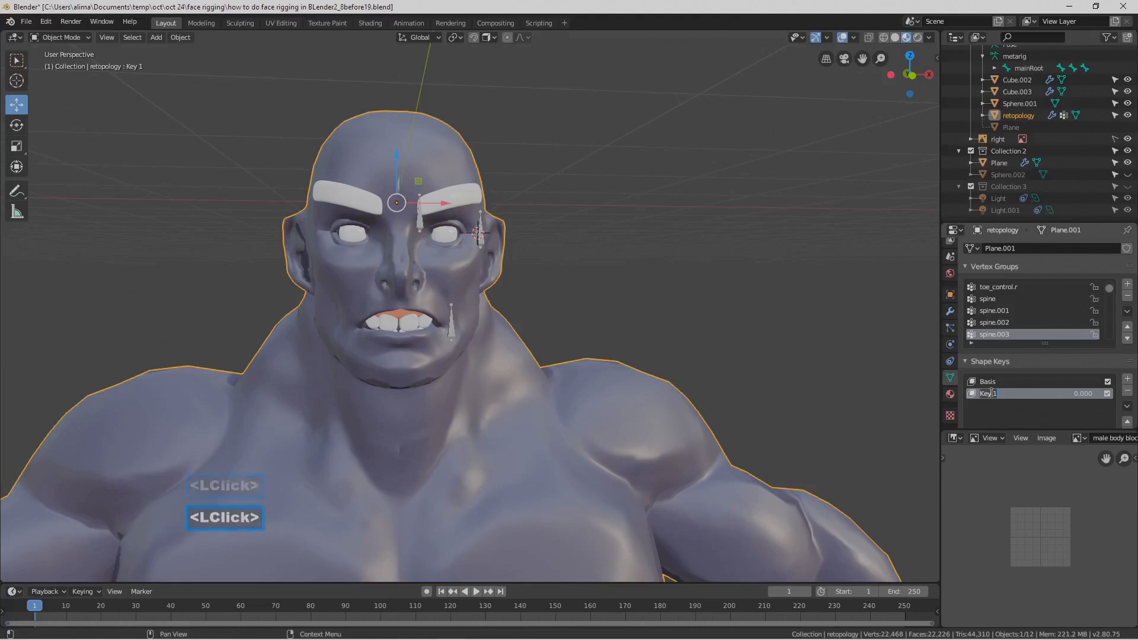
pyautogui.press('BackSpace')
pyautogui.write('blinl')
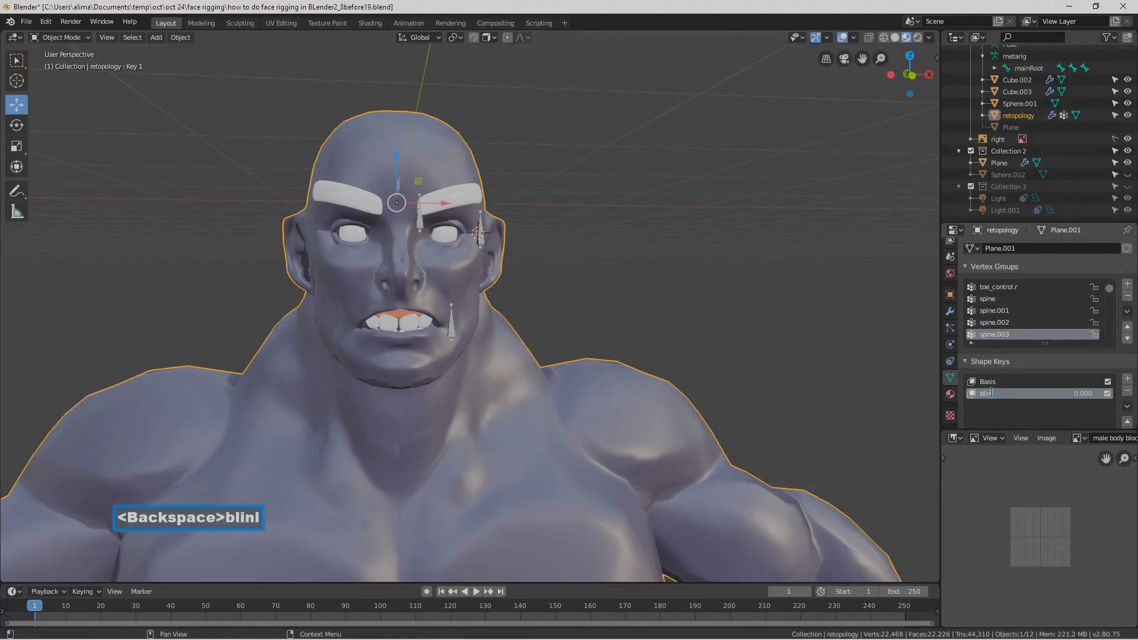
pyautogui.press('BackSpace')
pyautogui.write('k')
pyautogui.press('Return')
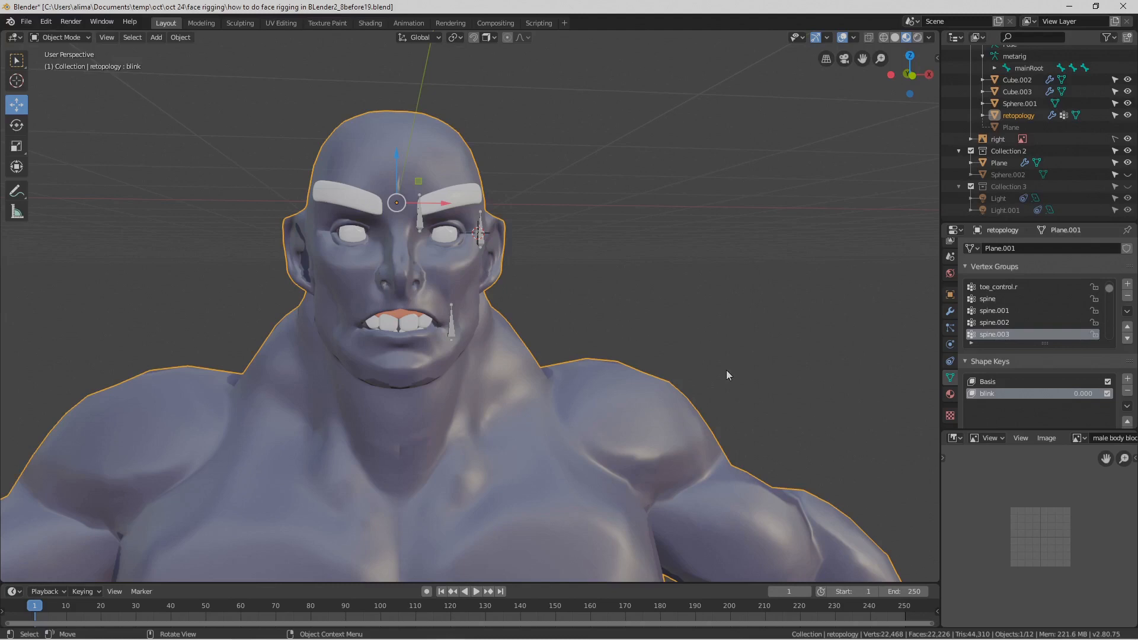
# - Put the retopology mesh into Edit Mode with the blink shape key active, and save a new file version
pyautogui.scroll(-2, 1015, 410)
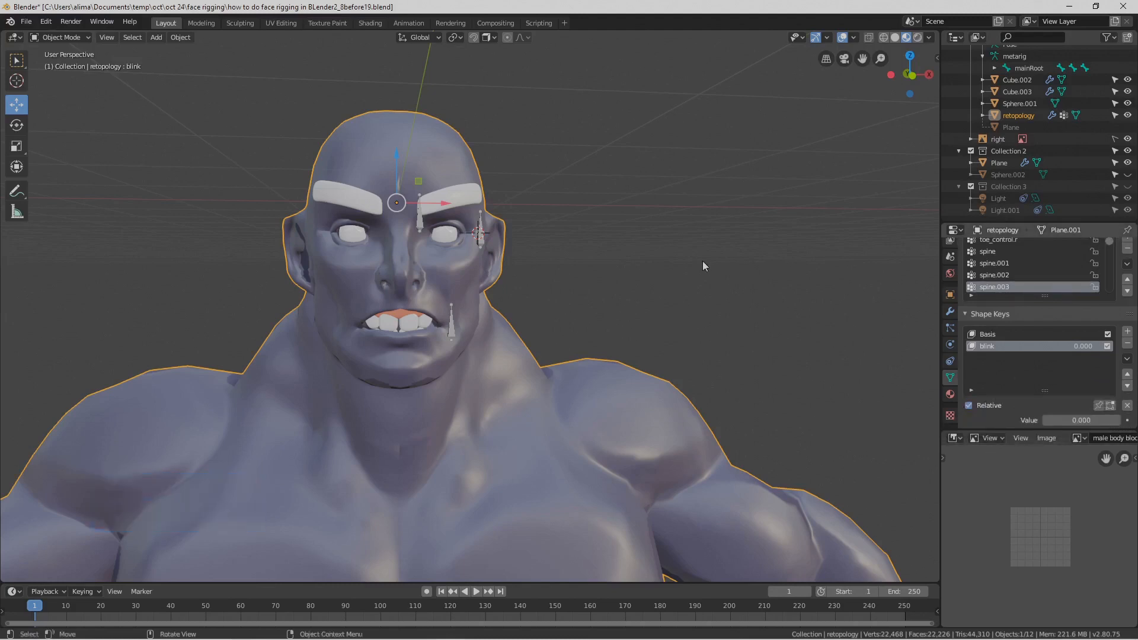
pyautogui.click(87, 37)
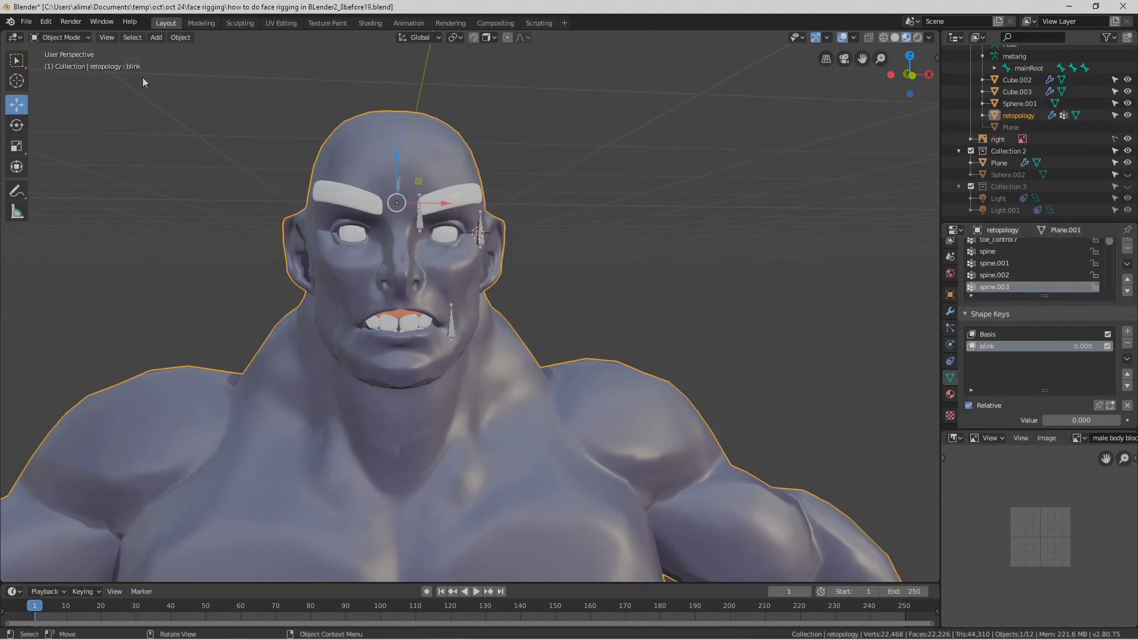
pyautogui.click(90, 39)
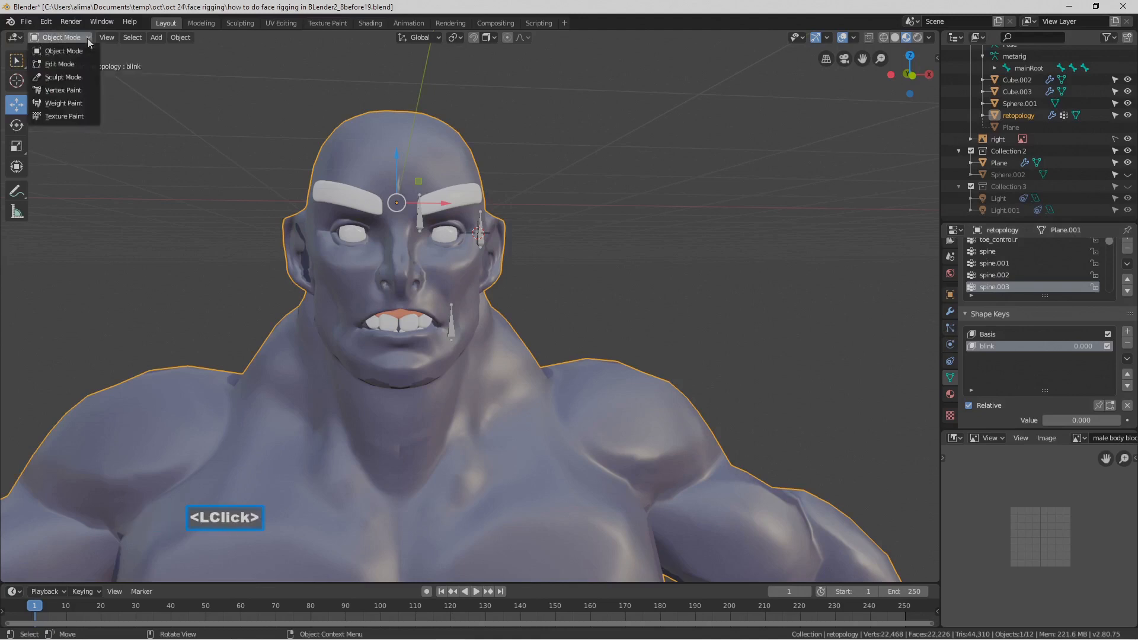
pyautogui.click(81, 69)
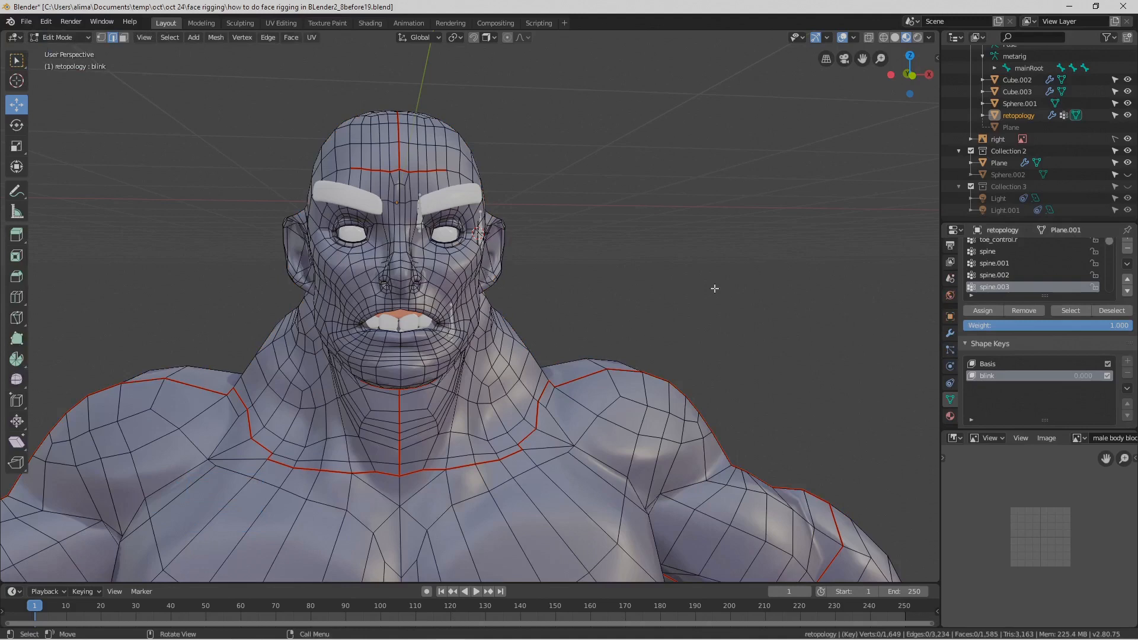
pyautogui.press('Pause')
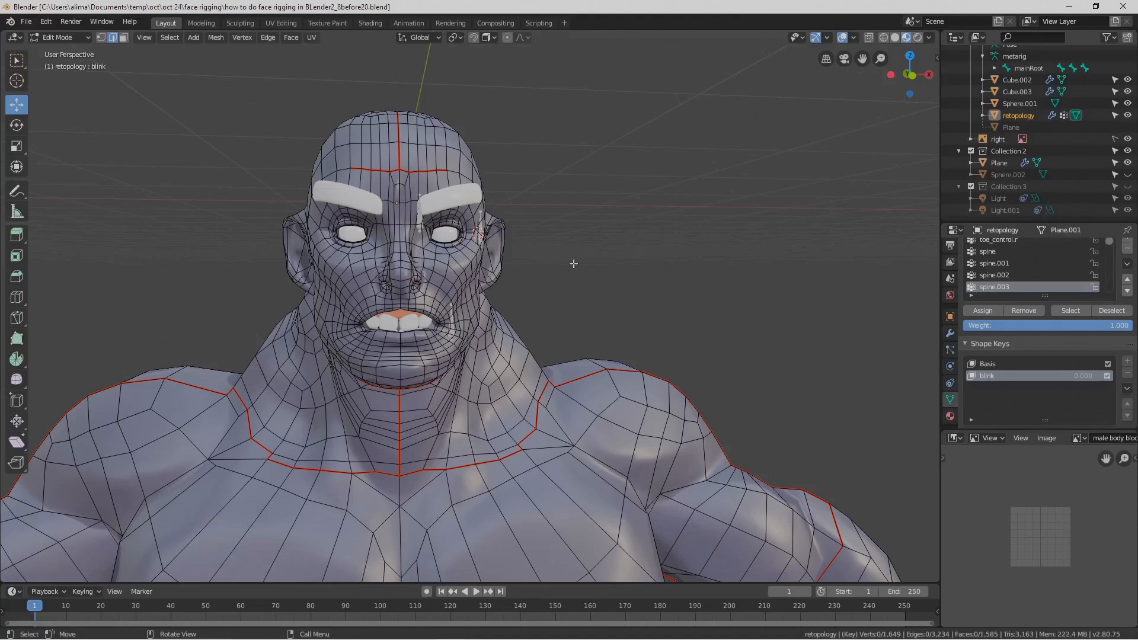
# - Select three adjoining edges along the middle of the left eye's upper eyelid rim
pyautogui.scroll(2, 565, 265)
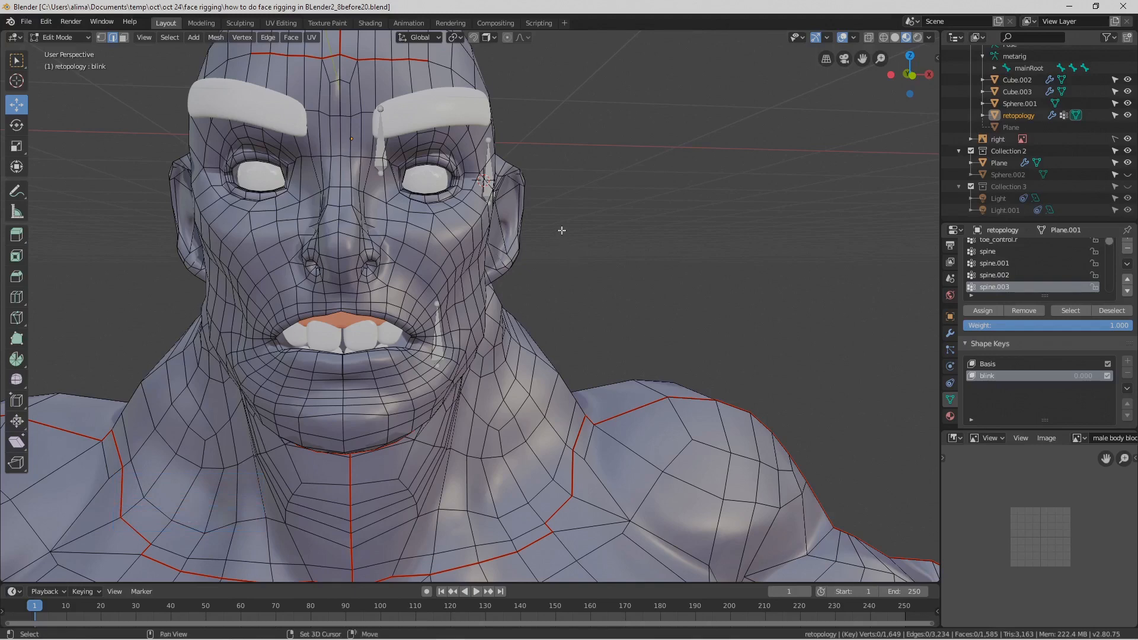
pyautogui.keyDown('shift'); pyautogui.moveTo(564, 211); pyautogui.dragTo(617, 276, button='middle'); pyautogui.keyUp('shift')
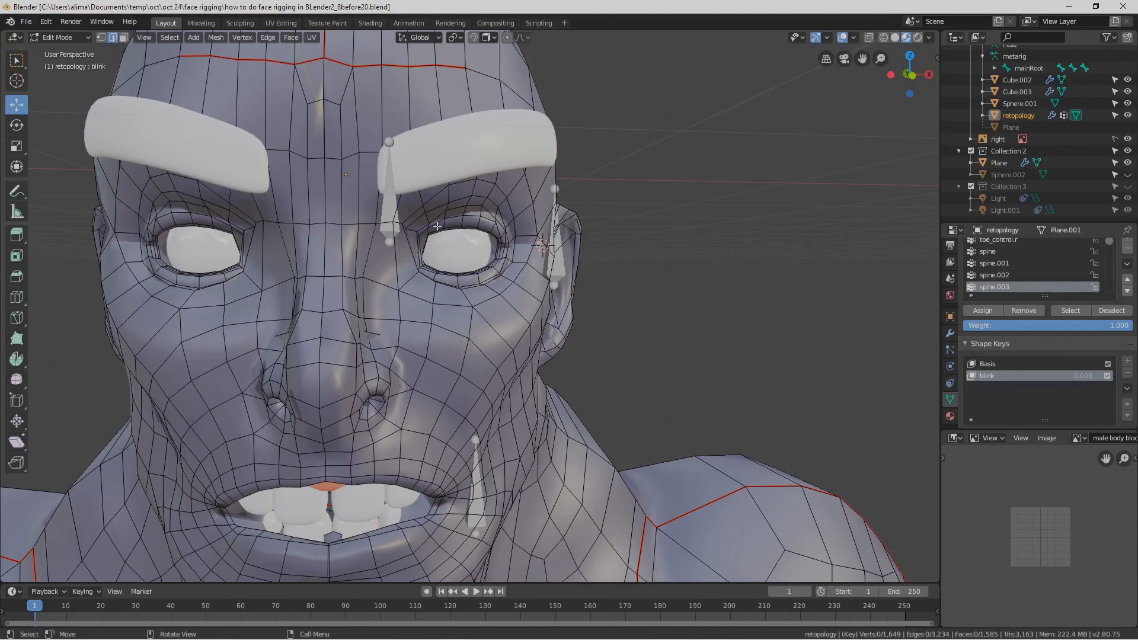
pyautogui.keyDown('ctrl'); pyautogui.moveTo(522, 322); pyautogui.dragTo(539, 201, button='middle'); pyautogui.keyUp('ctrl')
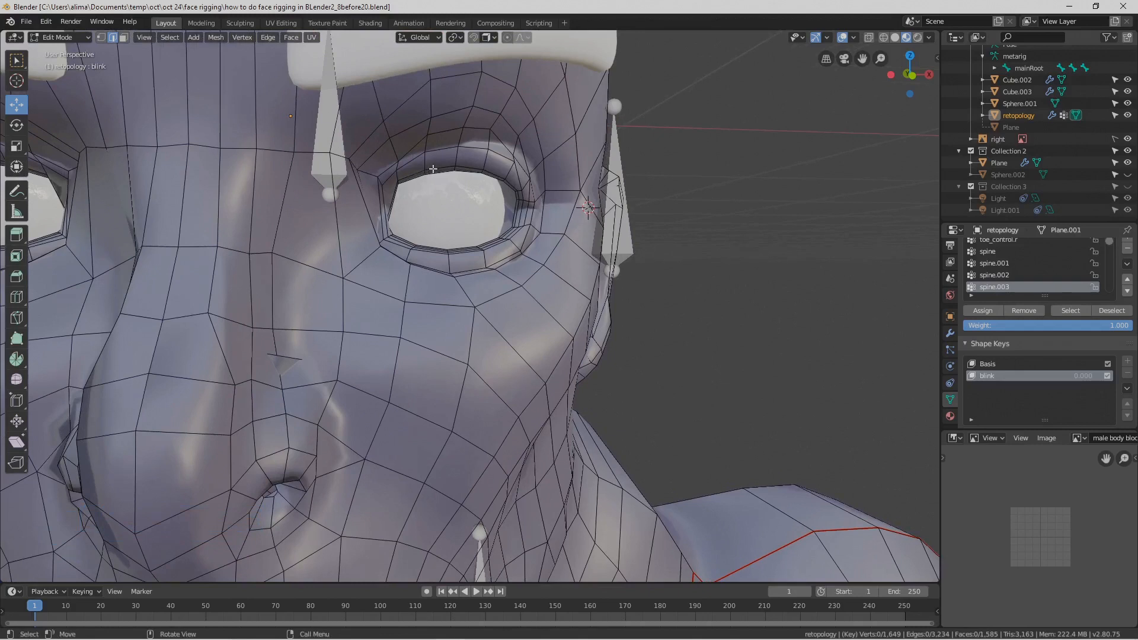
pyautogui.click(434, 169)
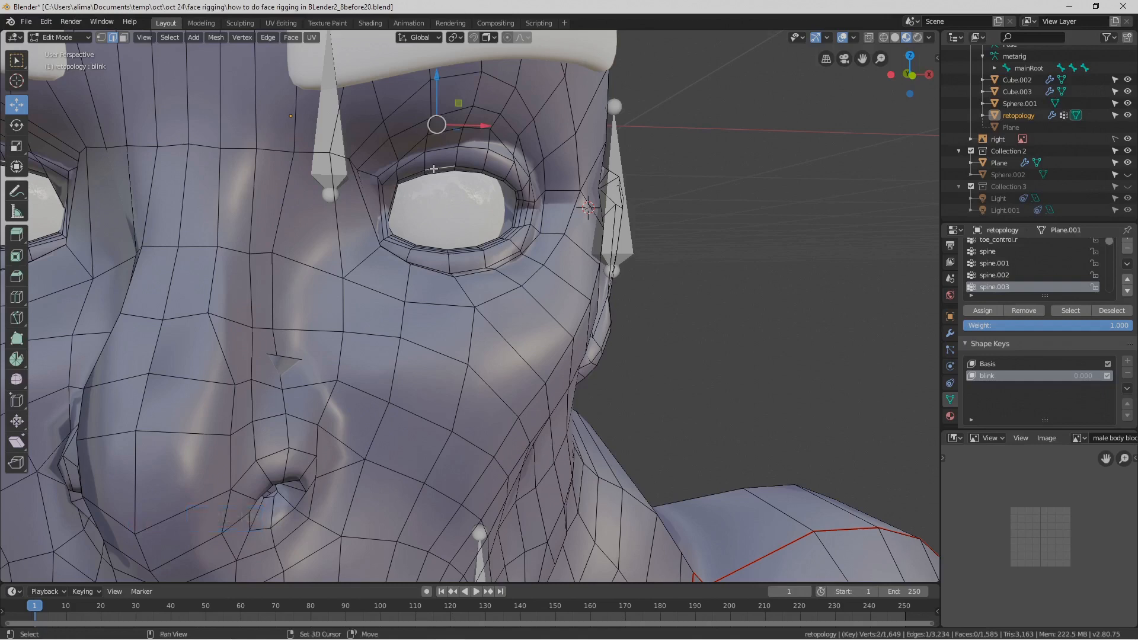
pyautogui.keyDown('shift'); pyautogui.click(466, 165); pyautogui.keyUp('shift')
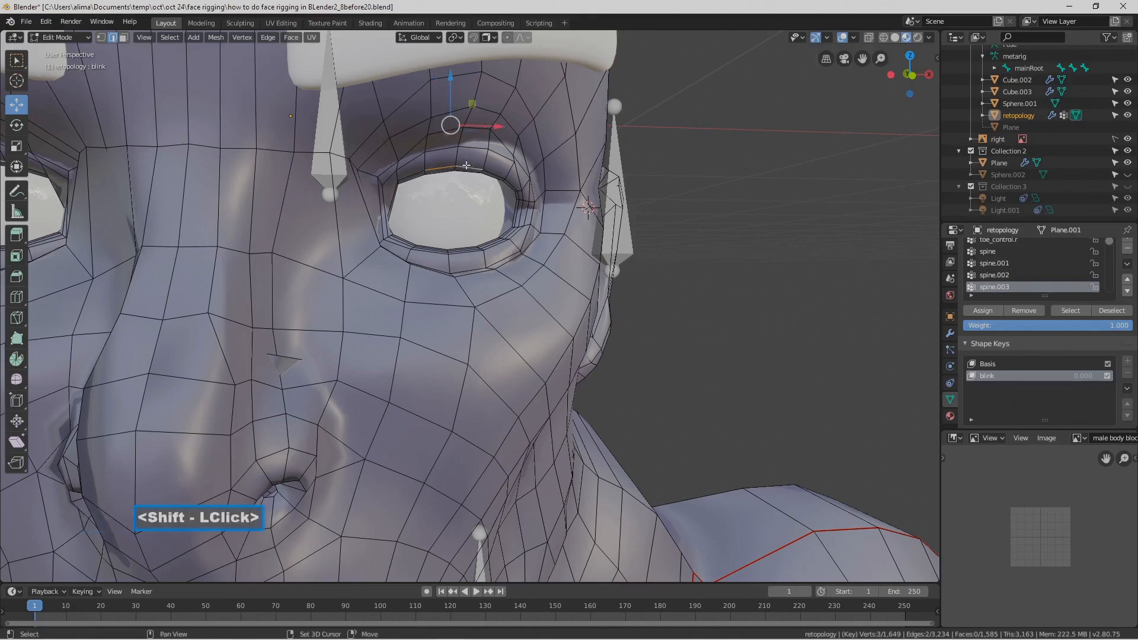
pyautogui.keyDown('shift'); pyautogui.click(498, 173); pyautogui.keyUp('shift')
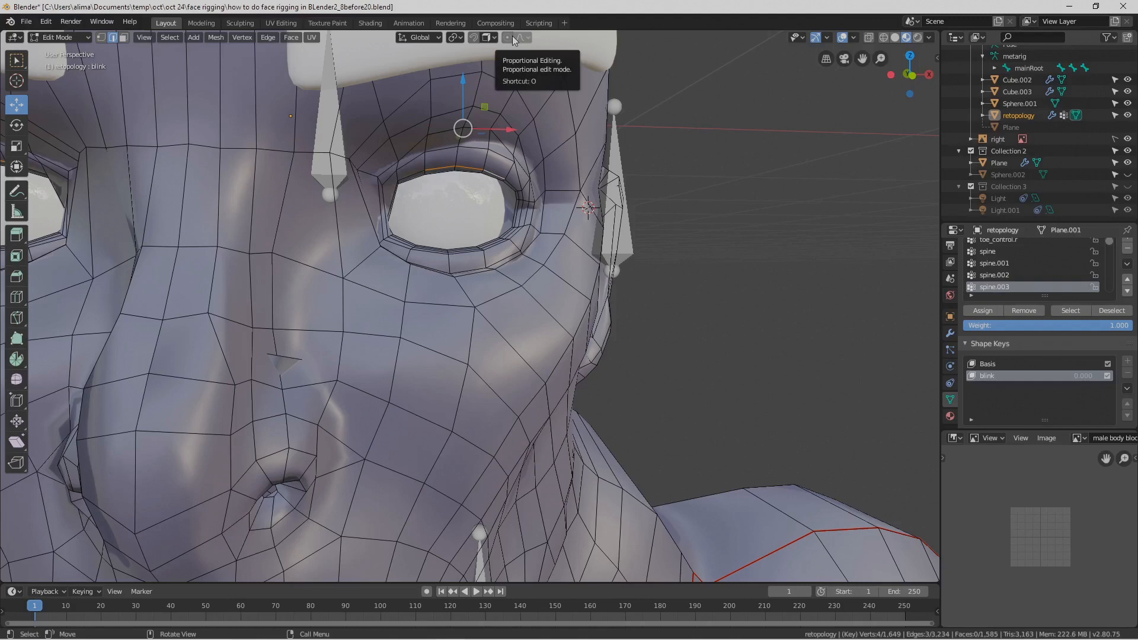
# - Enable proportional editing limited to connected geometry, and save a new file version
pyautogui.press('o')
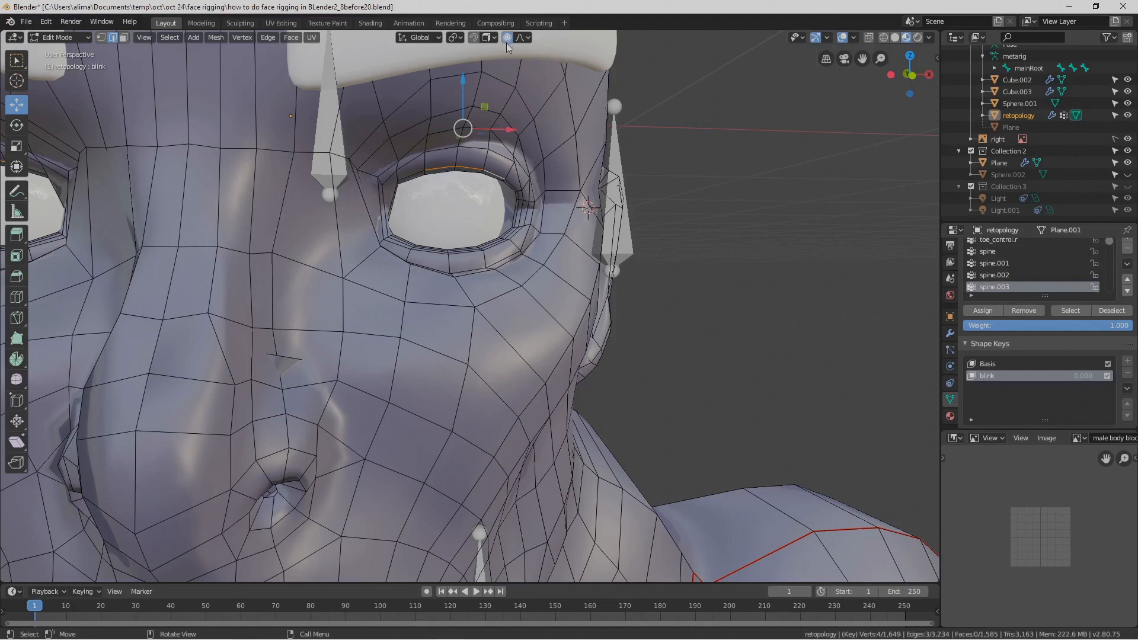
pyautogui.click(529, 38)
pyautogui.click(524, 37)
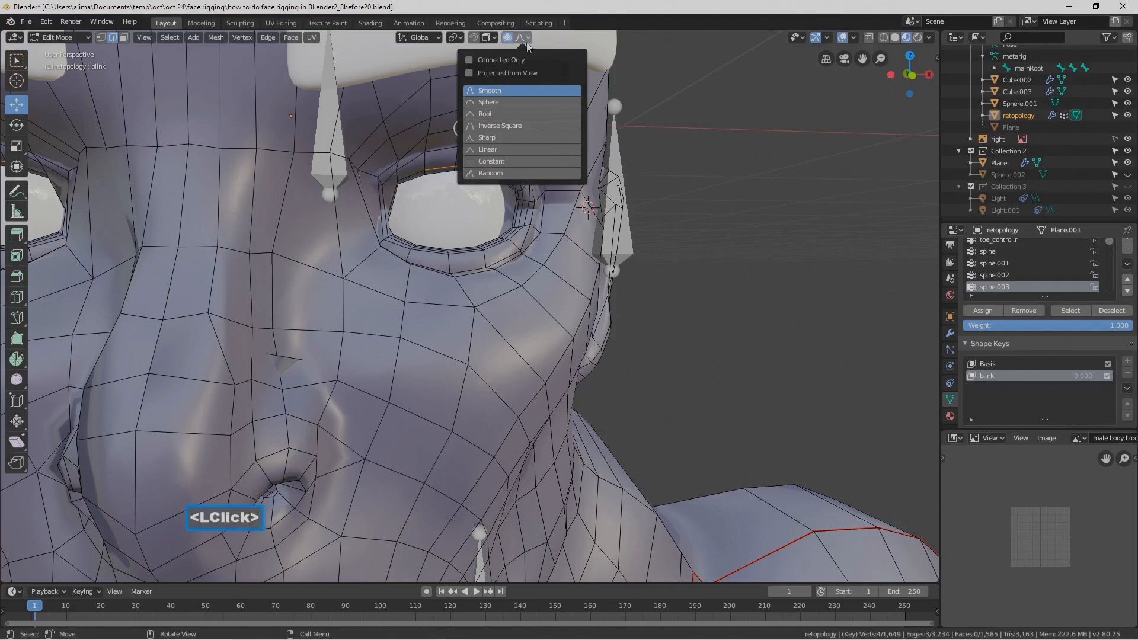
pyautogui.click(470, 61)
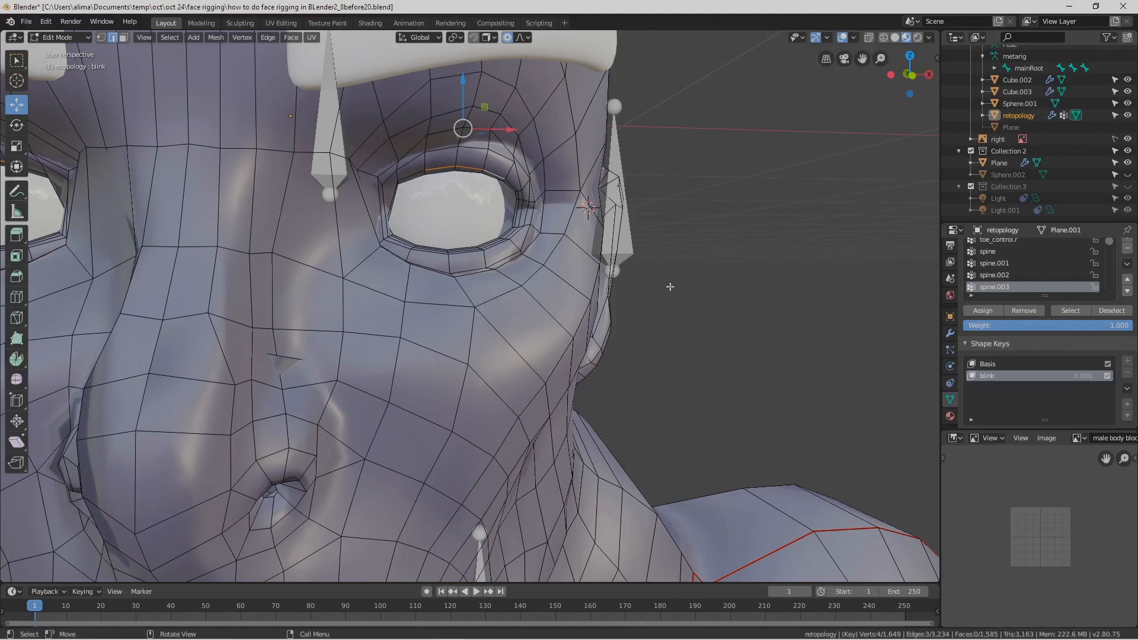
pyautogui.press('Pause')
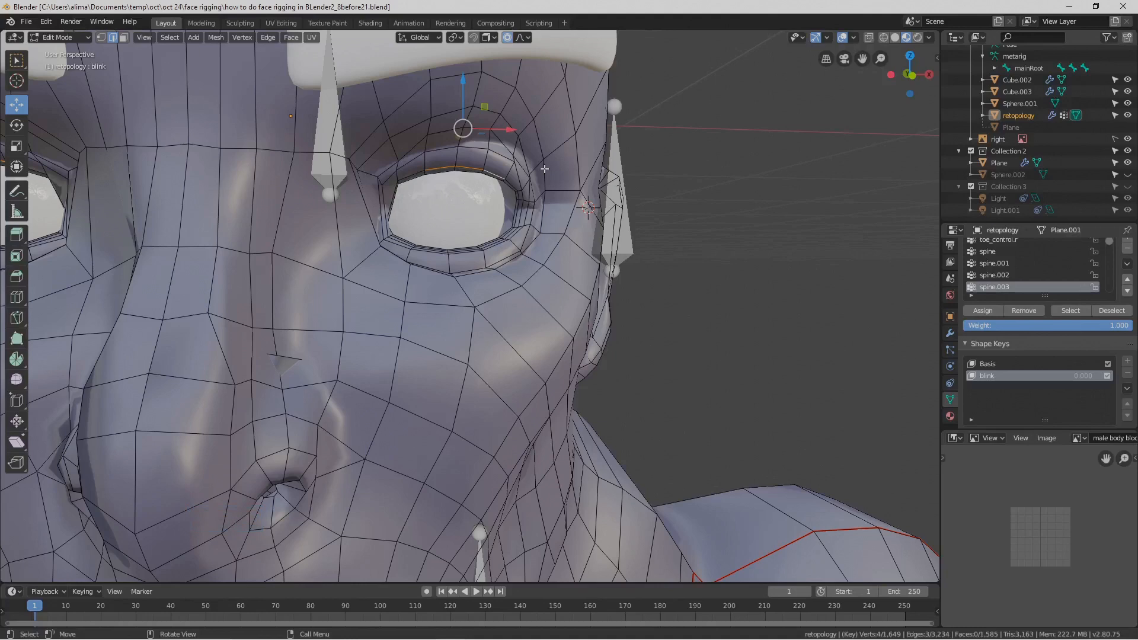
# - Lower the selected upper eyelid edges about 0.085 m along Z with proportional size about 0.26, deselect them, and save a new file version
pyautogui.press('g')
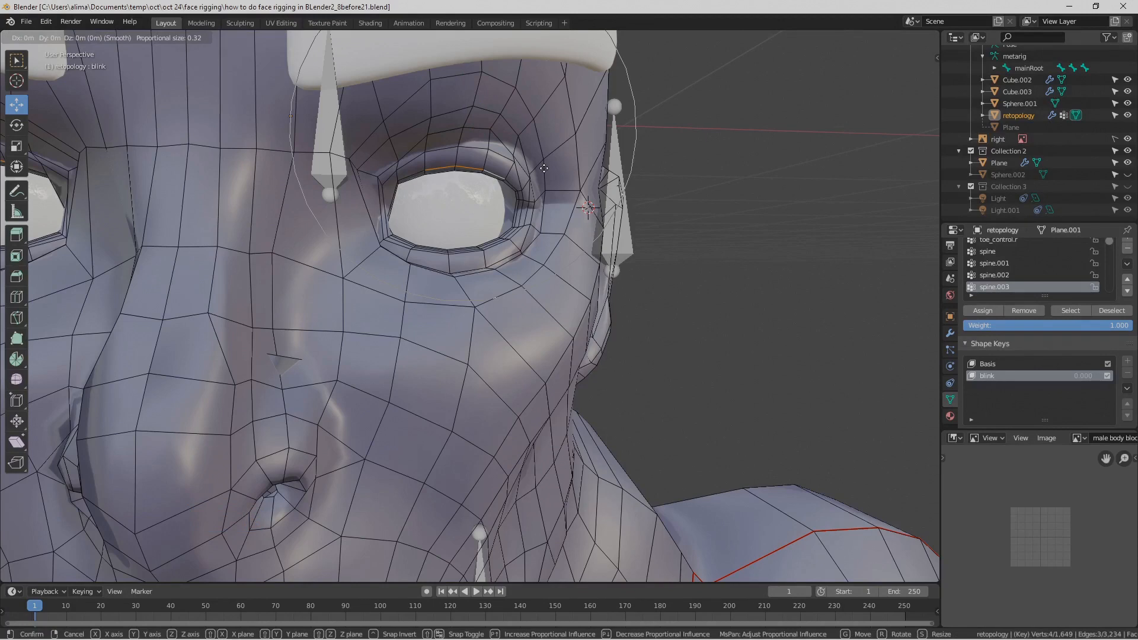
pyautogui.press('z')
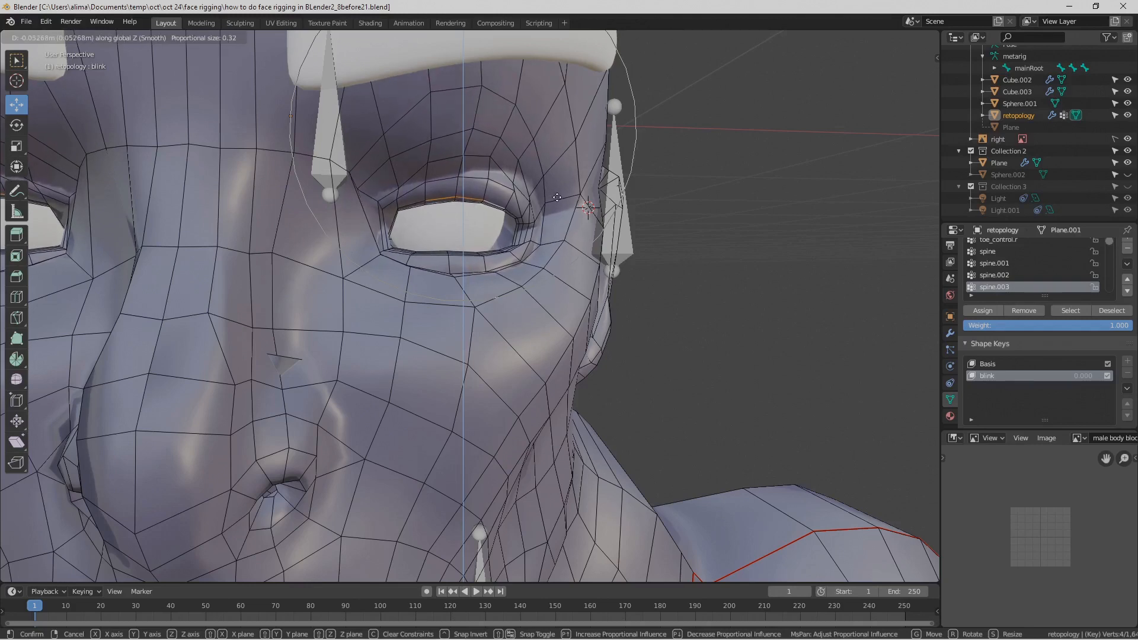
pyautogui.scroll(2, 559, 200)
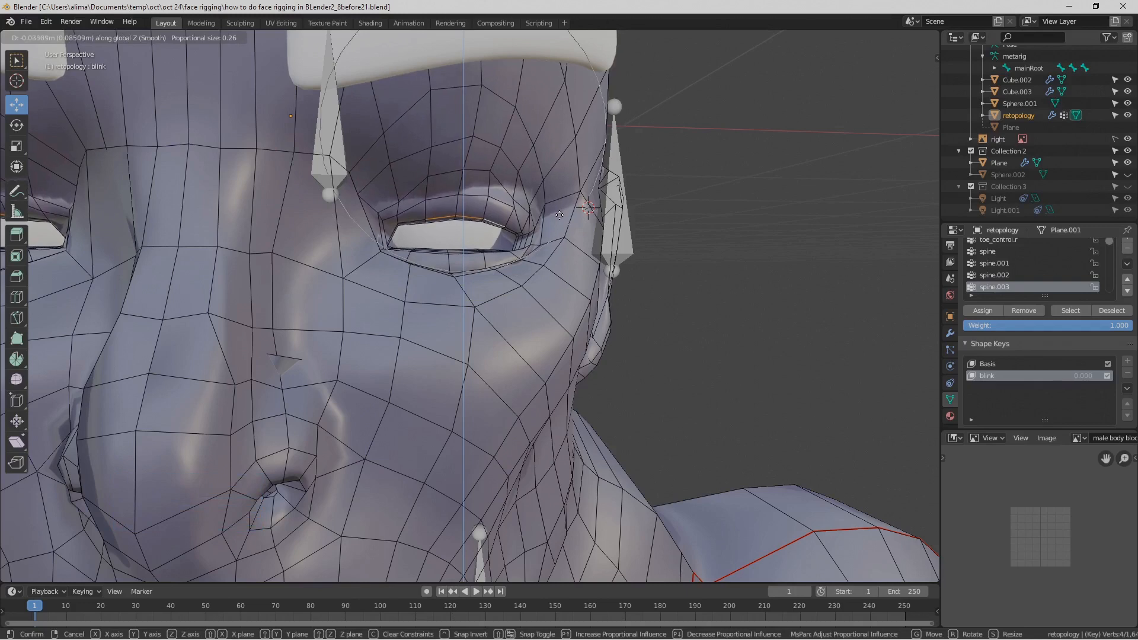
pyautogui.click(559, 215)
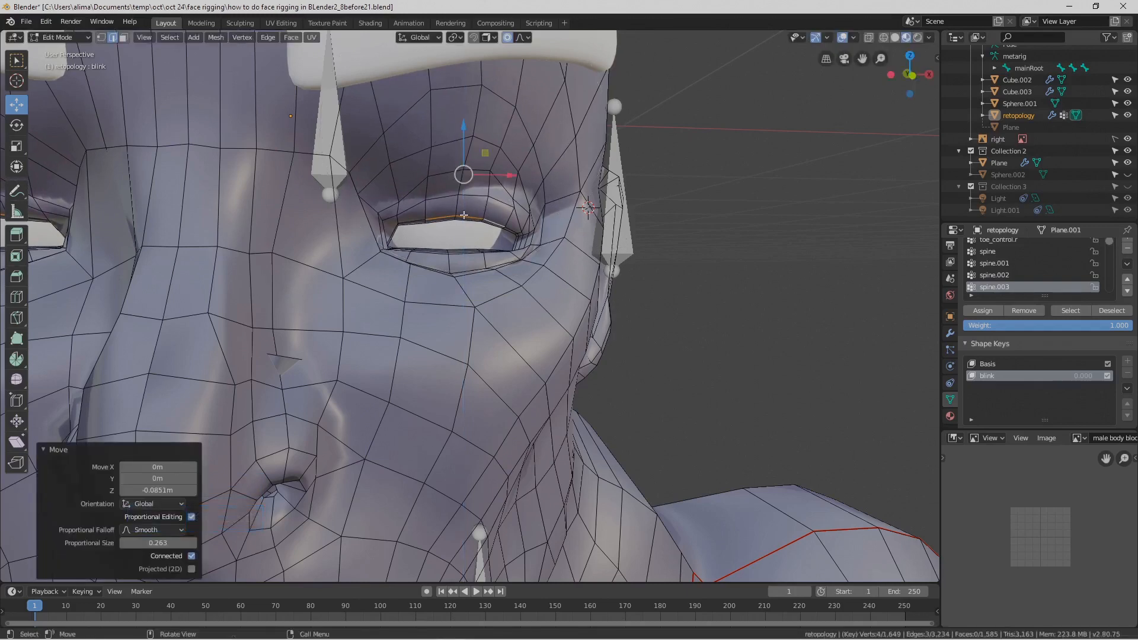
pyautogui.click(670, 209)
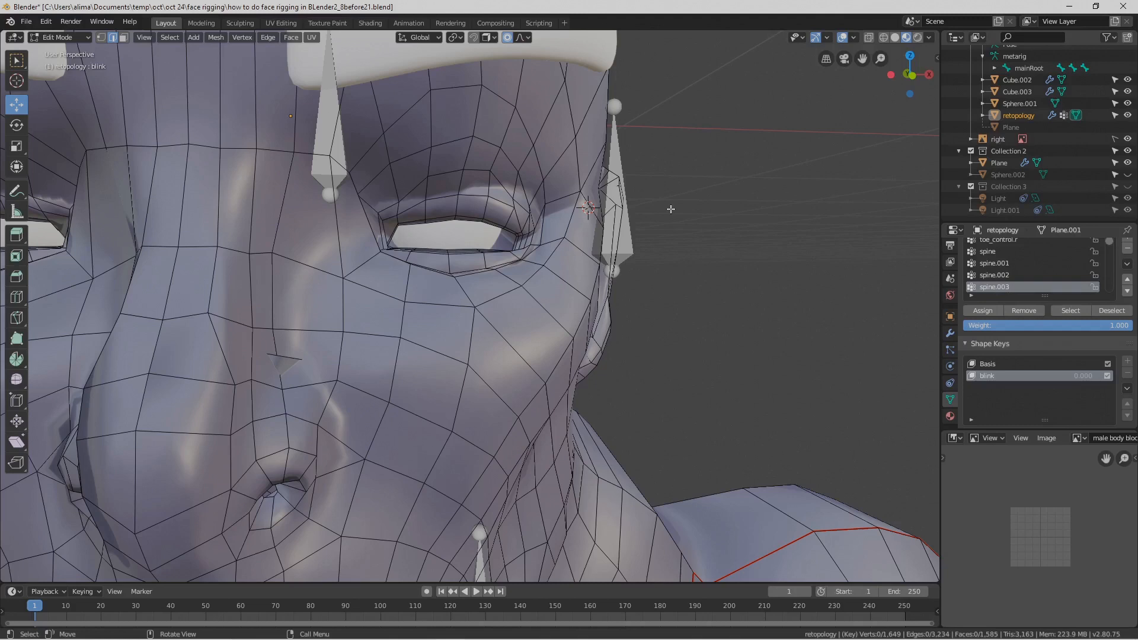
pyautogui.press('Pause')
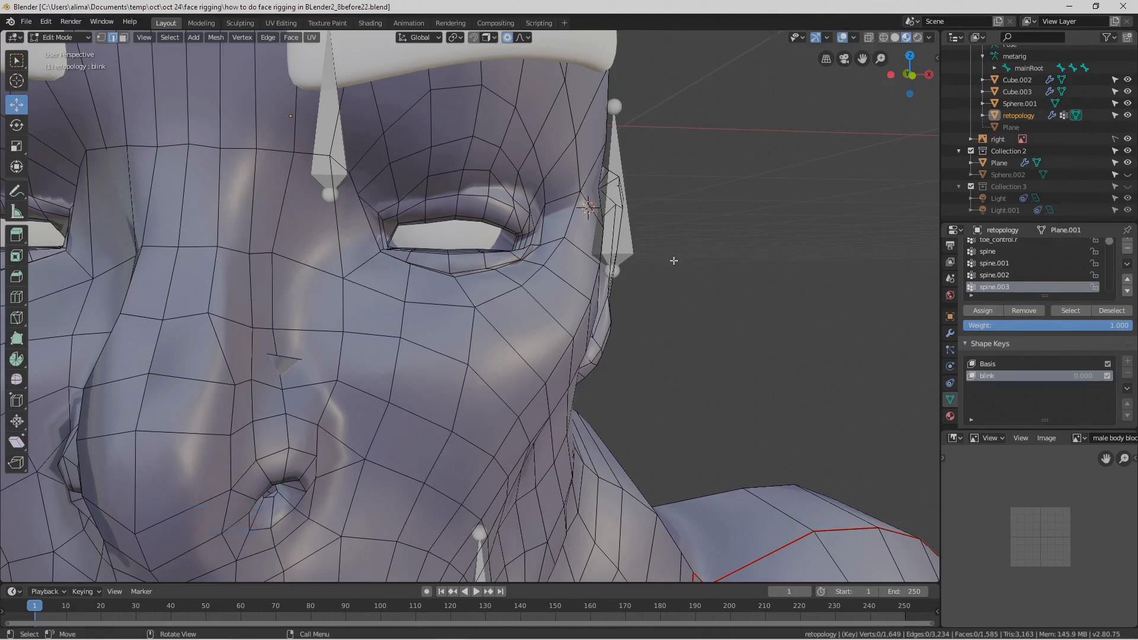
# - Select two adjoining edges along the innermost rim of the left eye's lower eyelid
pyautogui.keyDown('shift'); pyautogui.moveTo(648, 198); pyautogui.dragTo(628, 256, button='middle'); pyautogui.keyUp('shift')
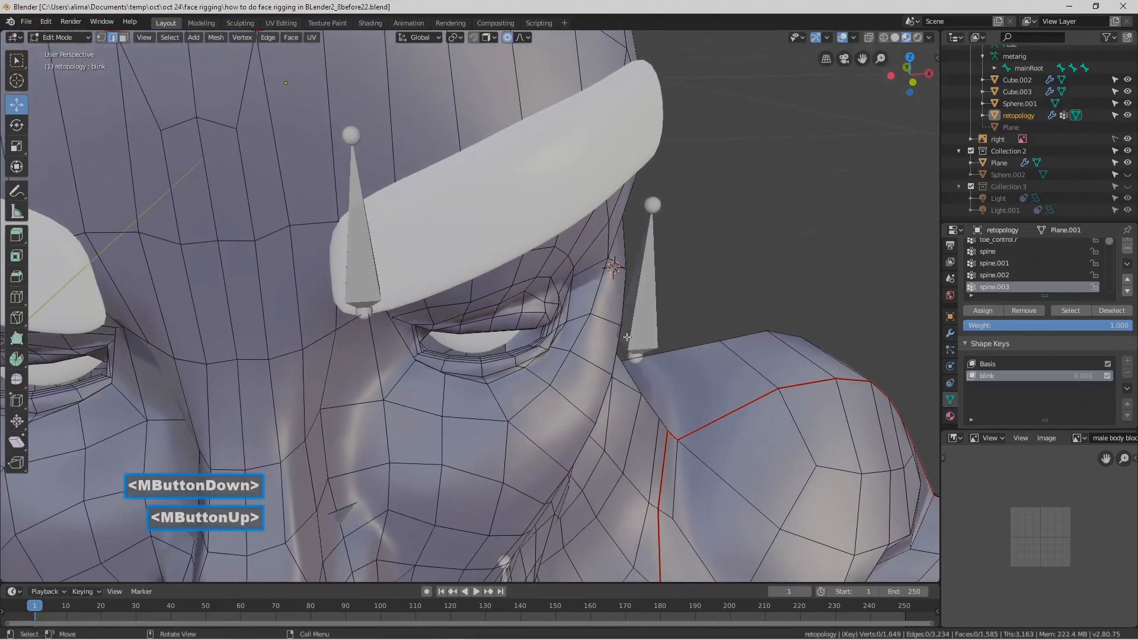
pyautogui.moveTo(630, 333)
pyautogui.keyDown('ctrl'); pyautogui.mouseDown(button='middle')
pyautogui.moveTo(642, 331)
pyautogui.moveTo(620, 339)
pyautogui.mouseUp(button='middle'); pyautogui.keyUp('ctrl')
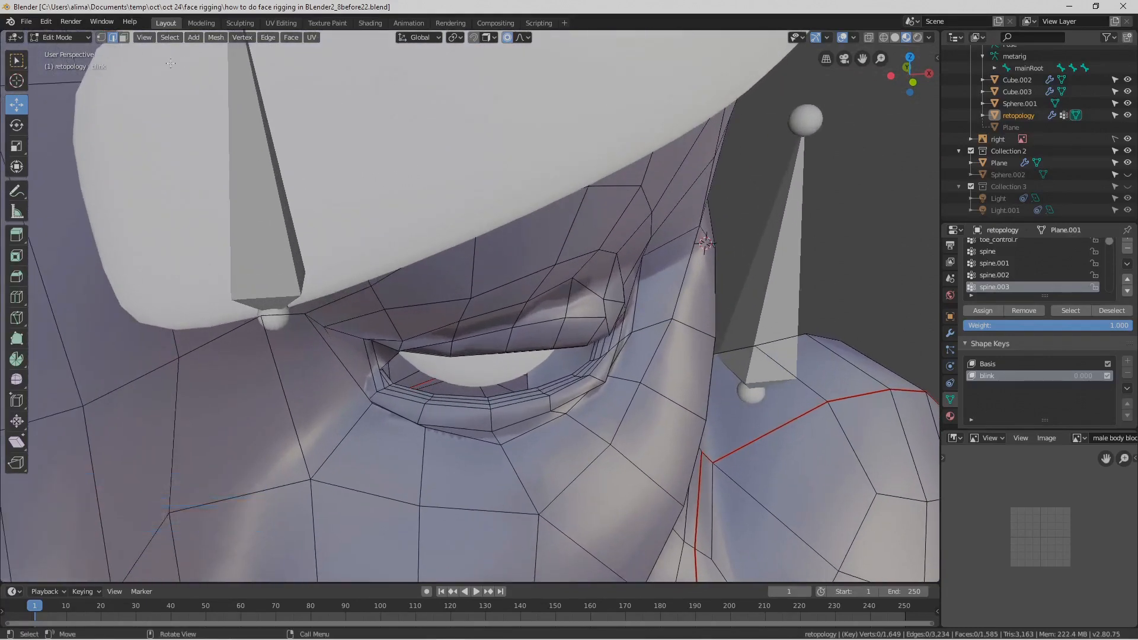
pyautogui.click(461, 396)
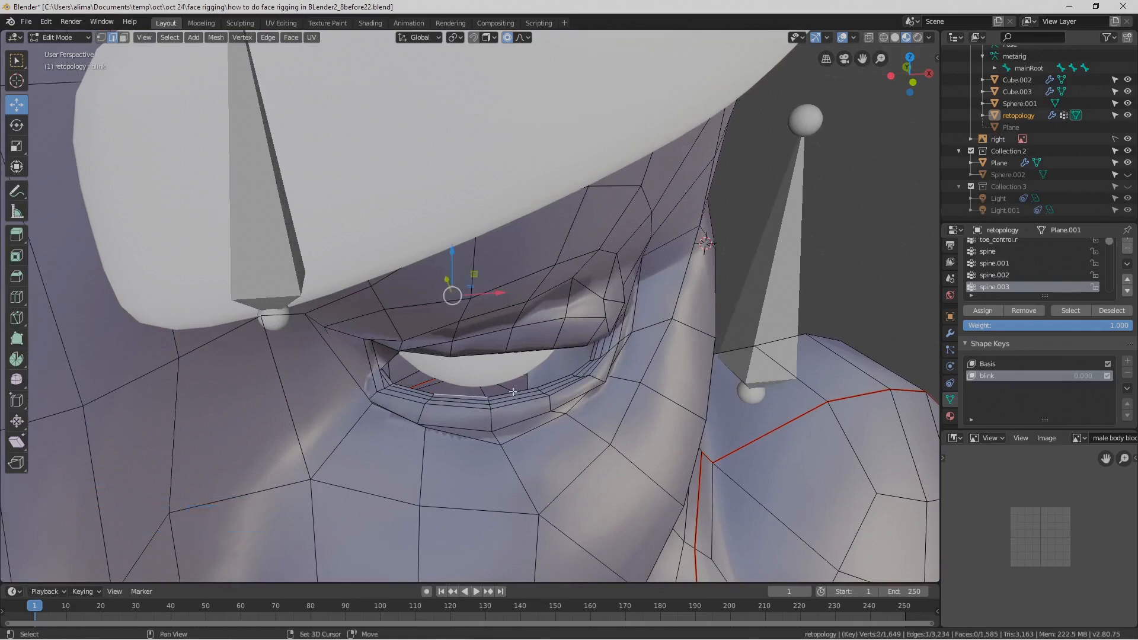
pyautogui.keyDown('shift'); pyautogui.click(514, 391); pyautogui.keyUp('shift')
pyautogui.click(743, 239)
pyautogui.click(466, 395)
pyautogui.keyDown('ctrl'); pyautogui.moveTo(538, 444); pyautogui.dragTo(542, 434, button='middle'); pyautogui.keyUp('ctrl')
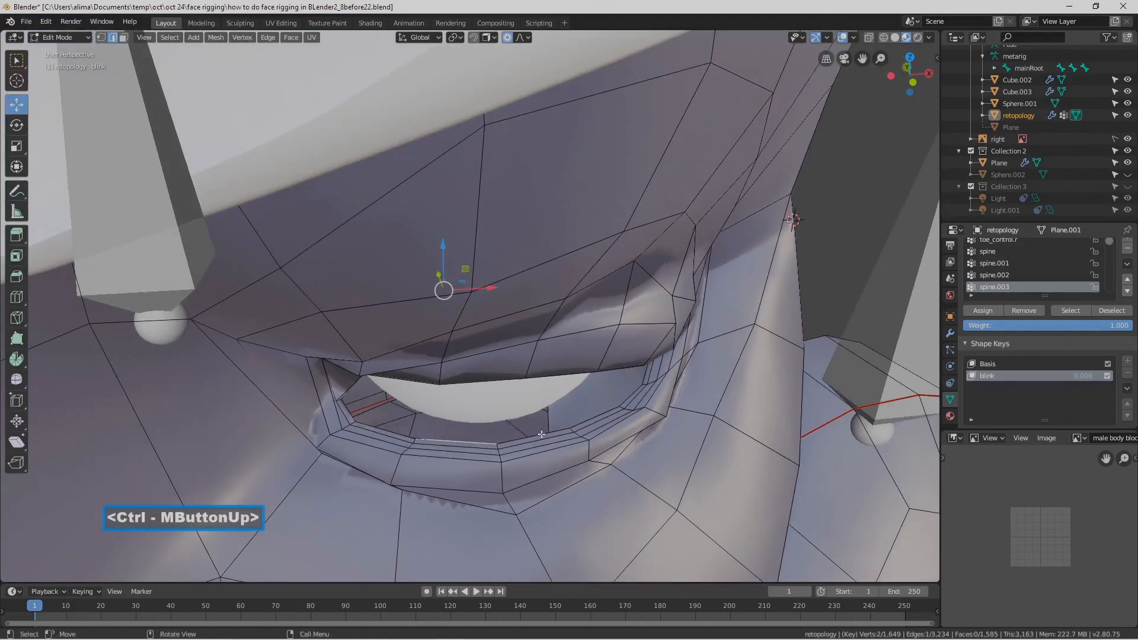
pyautogui.keyDown('shift'); pyautogui.click(537, 435); pyautogui.keyUp('shift')
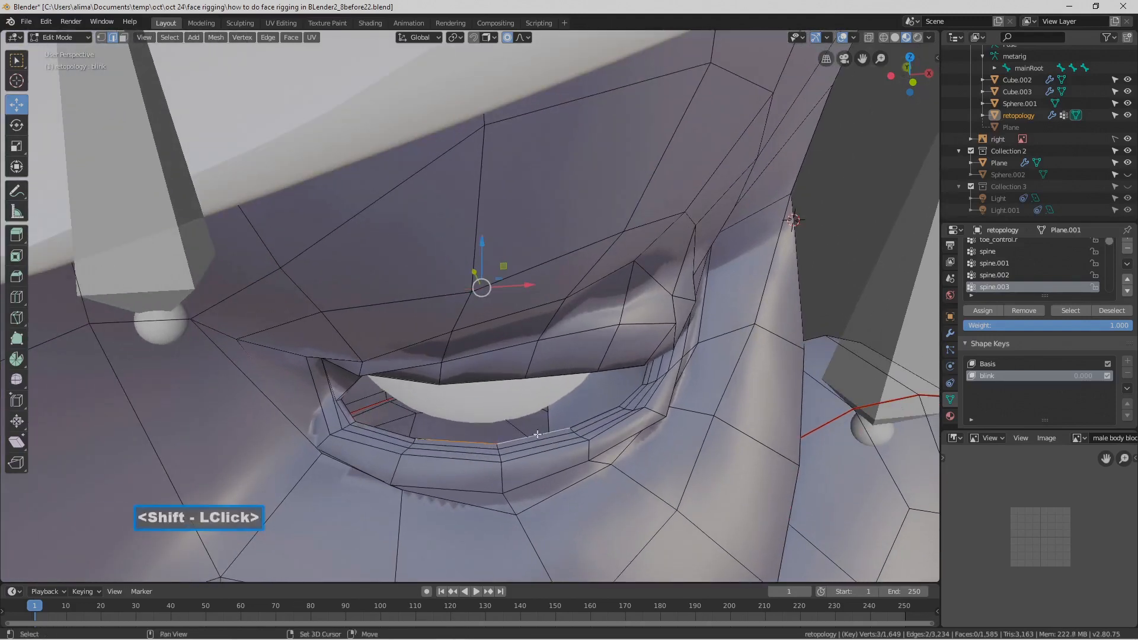
# - Raise the selected lower eyelid edges 0.0479 m along Z with proportional size about 0.149, and save a new file version
pyautogui.moveTo(538, 435); pyautogui.dragTo(513, 439, button='middle')
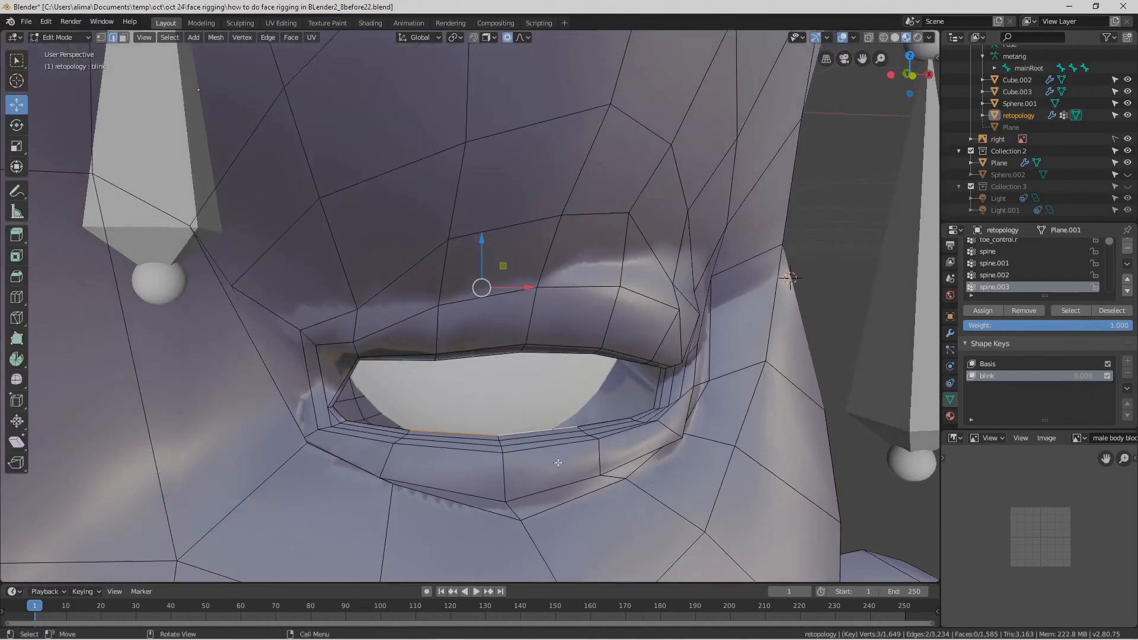
pyautogui.press('g')
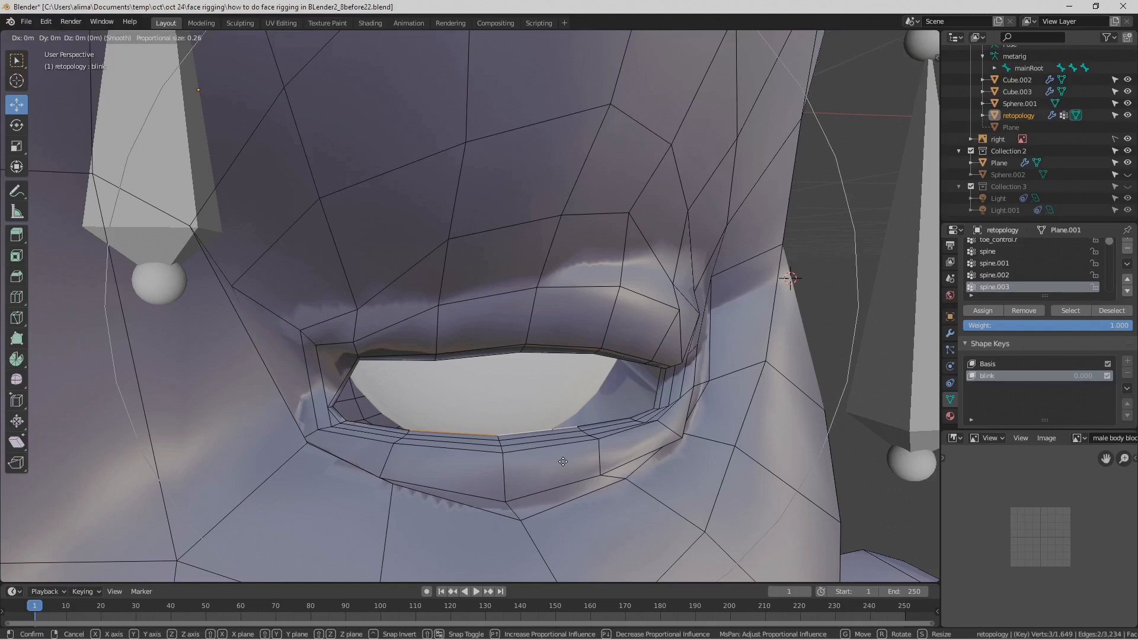
pyautogui.press('z')
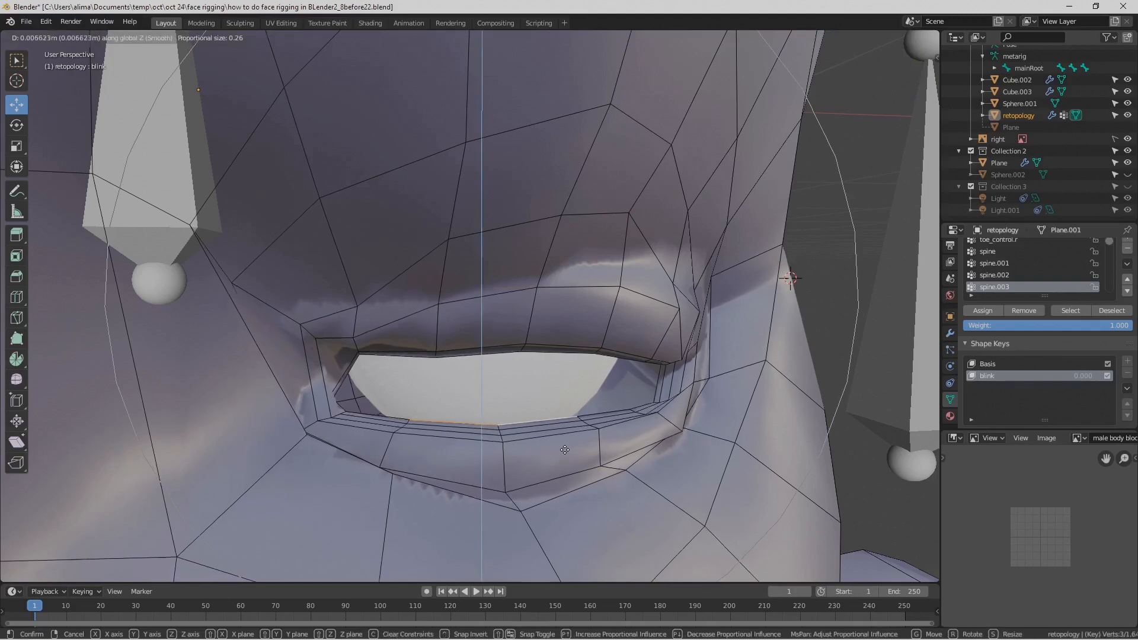
pyautogui.scroll(2, 567, 445)
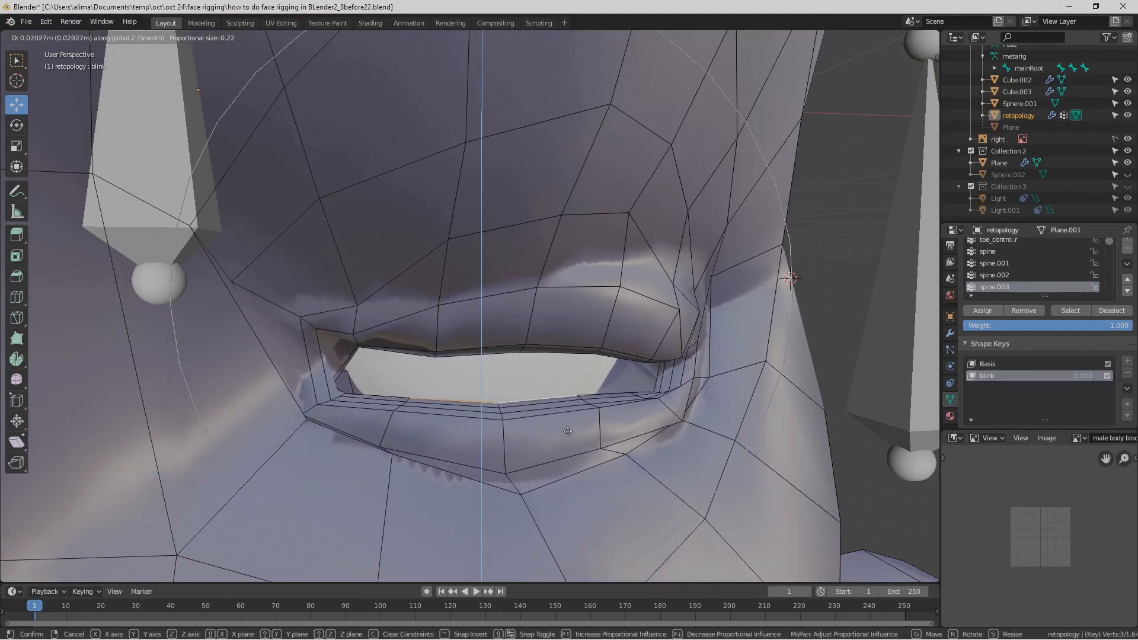
pyautogui.scroll(1, 567, 426)
pyautogui.scroll(1, 568, 423)
pyautogui.scroll(1, 567, 420)
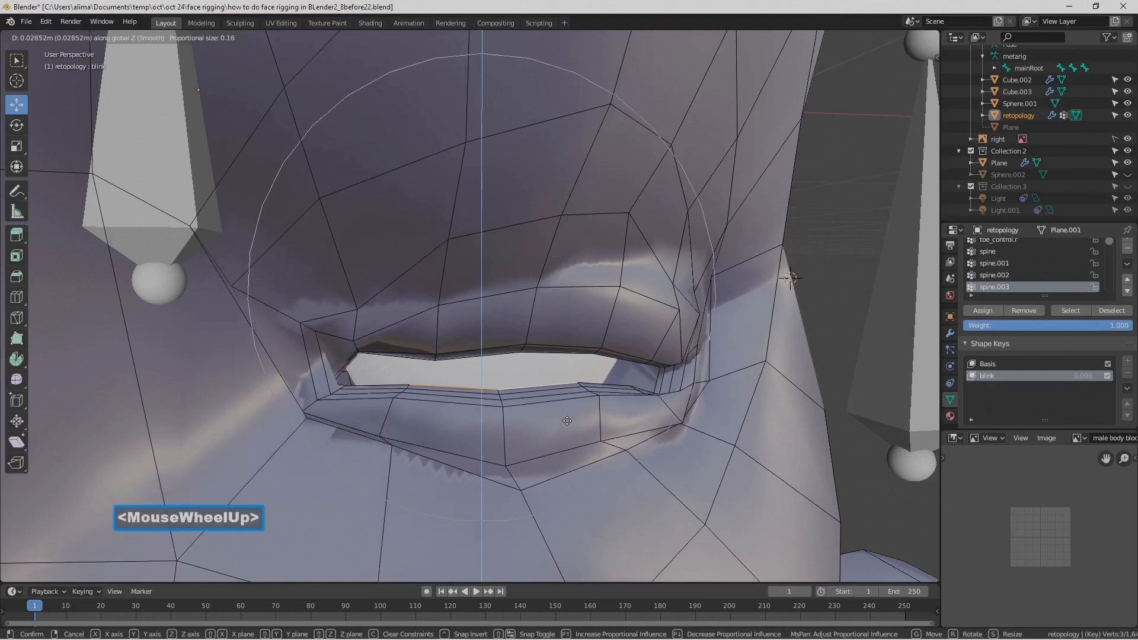
pyautogui.scroll(1, 567, 418)
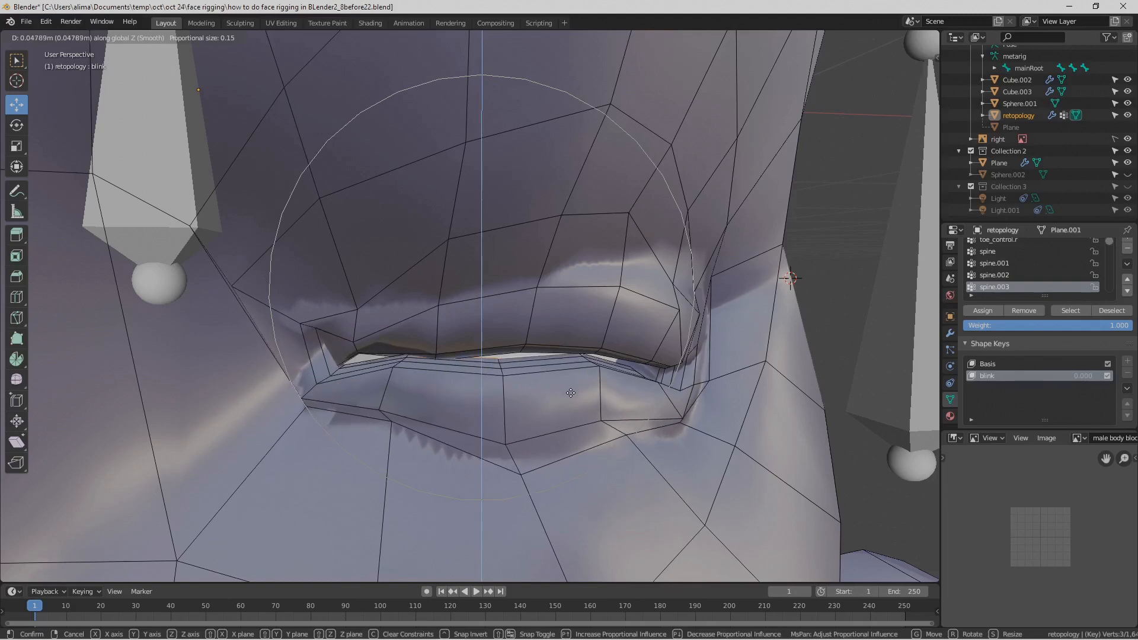
pyautogui.click(571, 394)
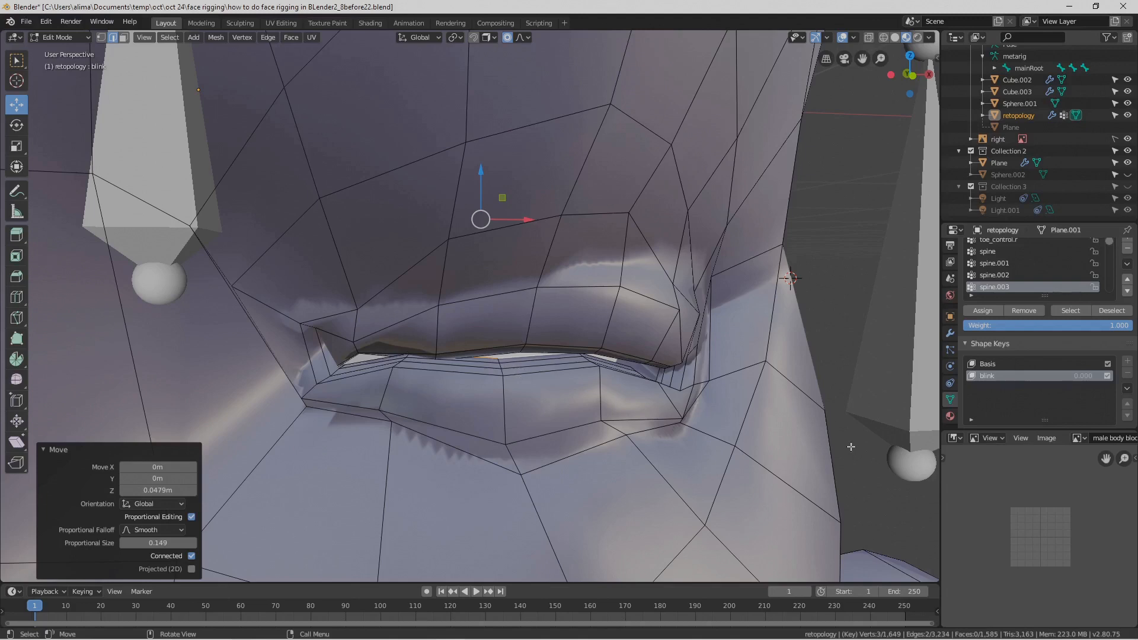
pyautogui.hotkey('ctrl', 'alt', 's')
pyautogui.press('Pause')
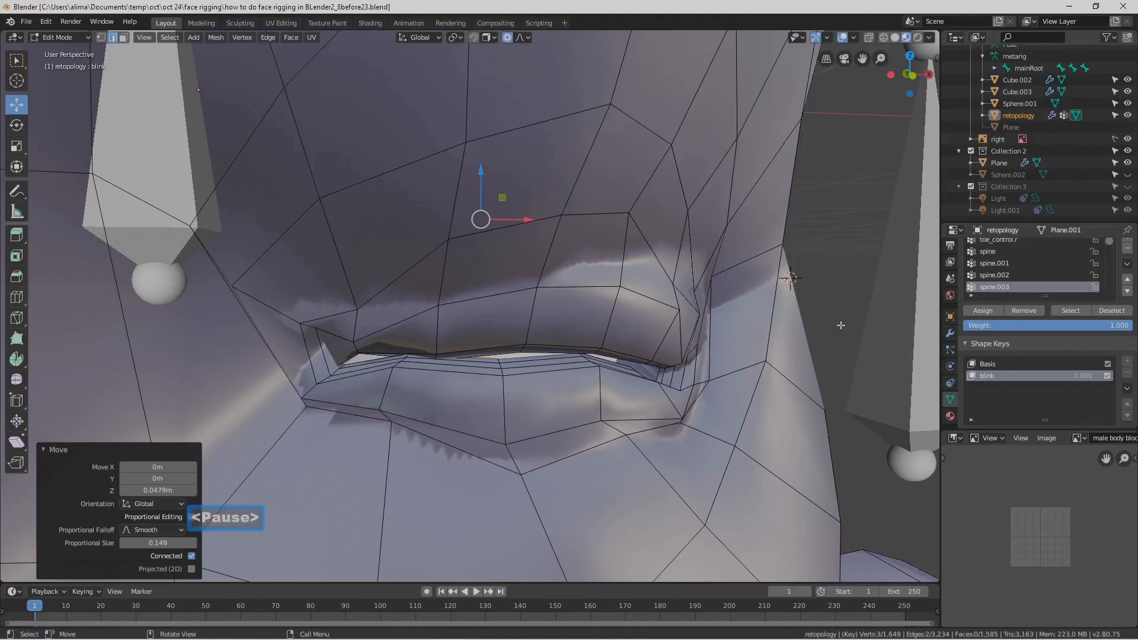
# - Deselect the eyelid edges, return to Object Mode, and pin the blink shape key so it shows at full strength
pyautogui.scroll(-3, 679, 366)
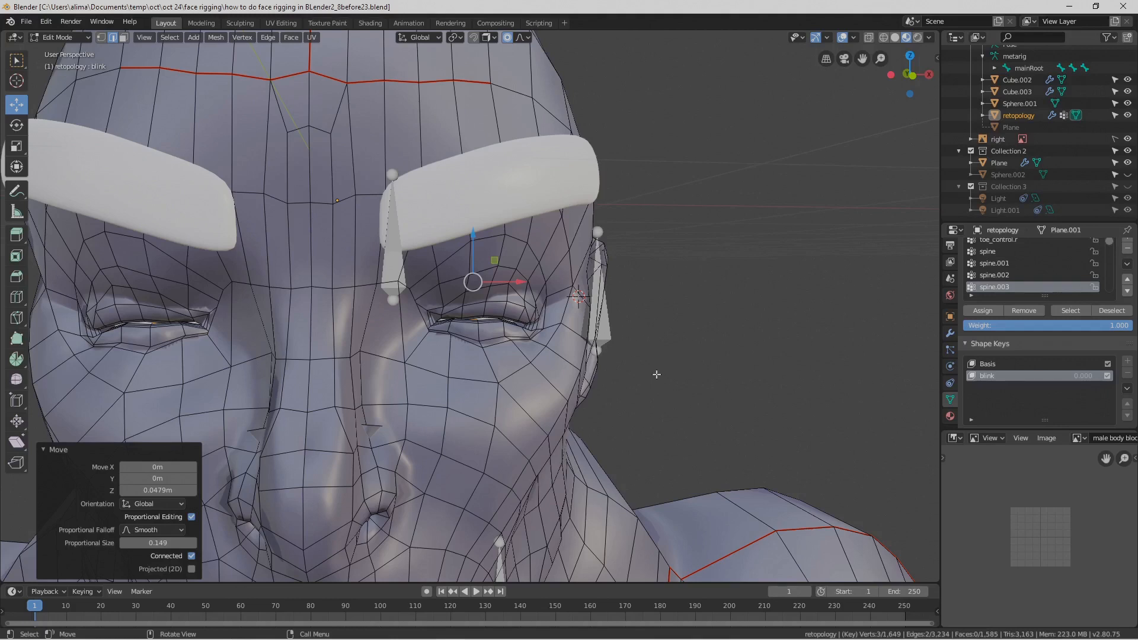
pyautogui.click(664, 310)
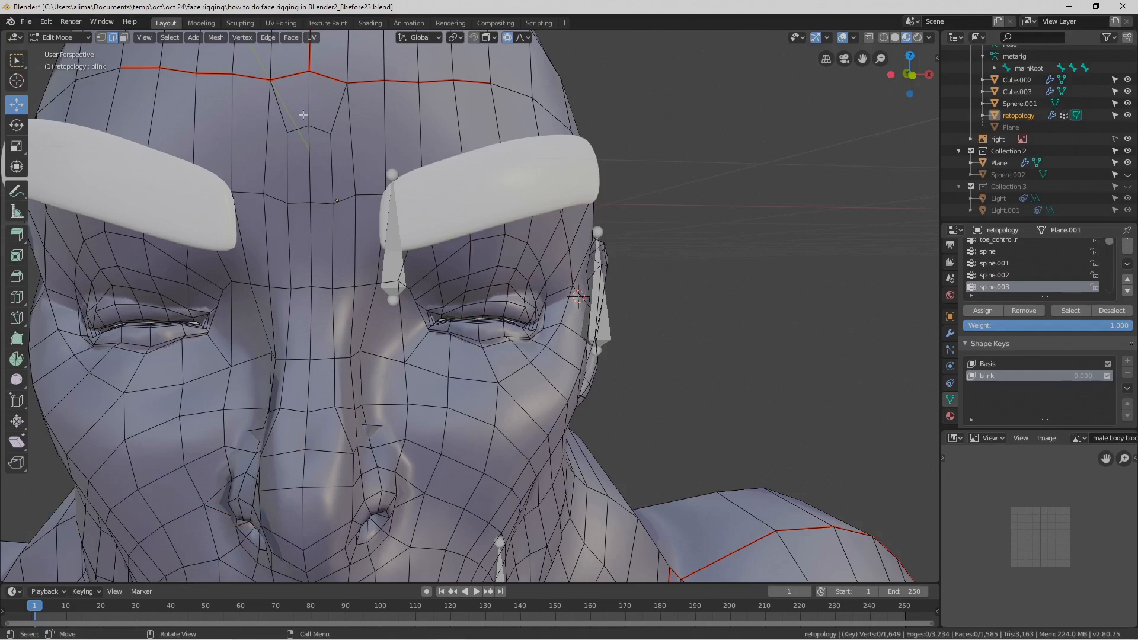
pyautogui.click(88, 38)
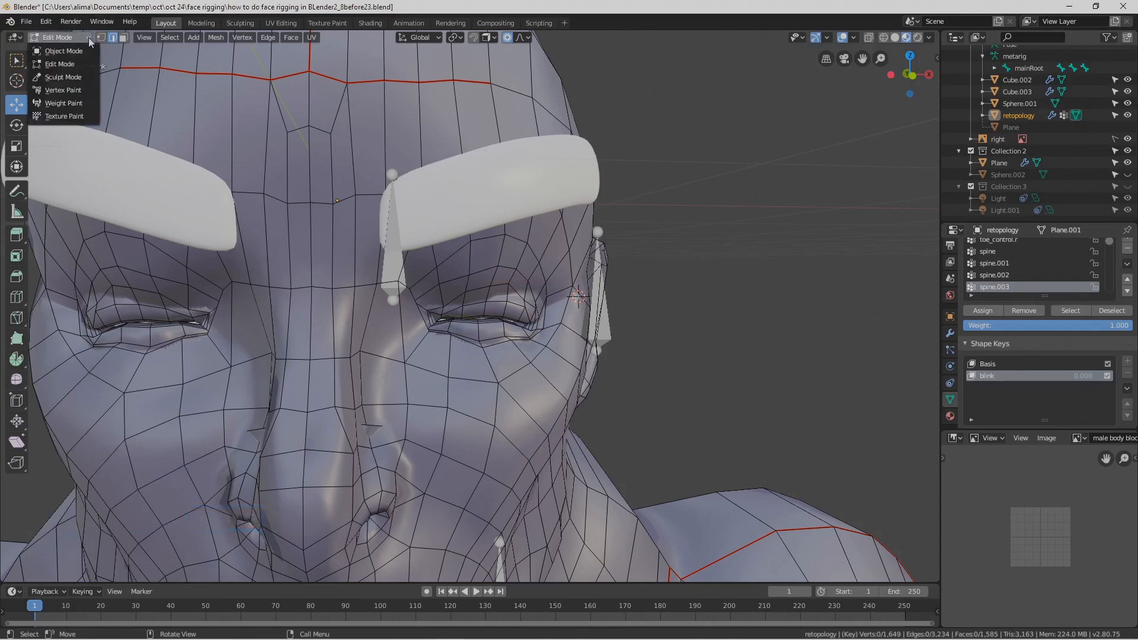
pyautogui.click(83, 51)
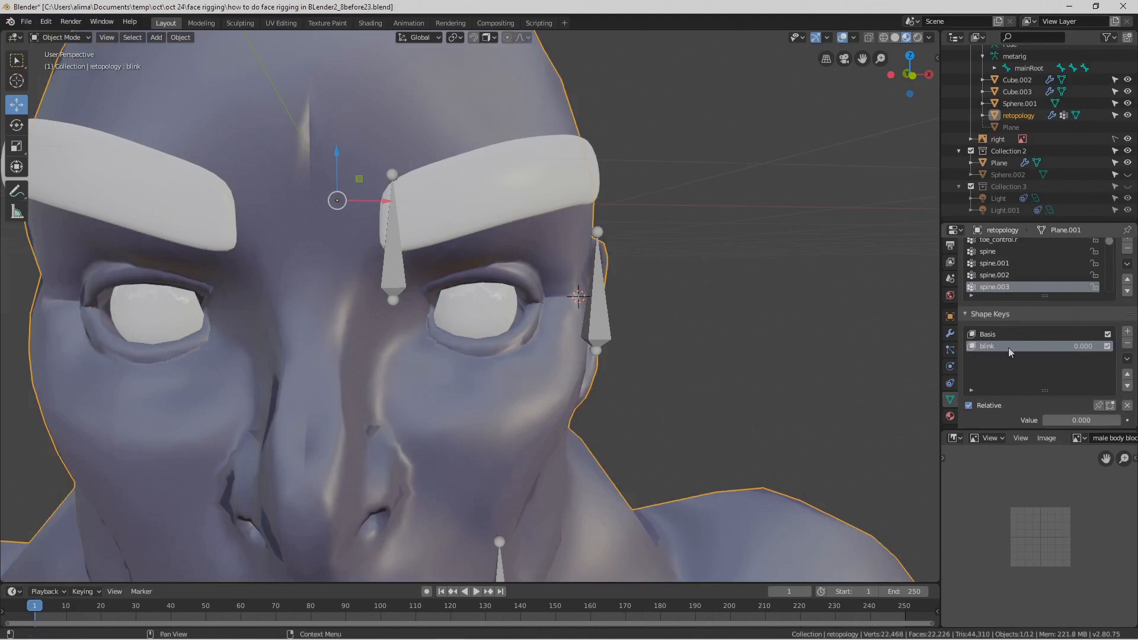
pyautogui.click(1098, 405)
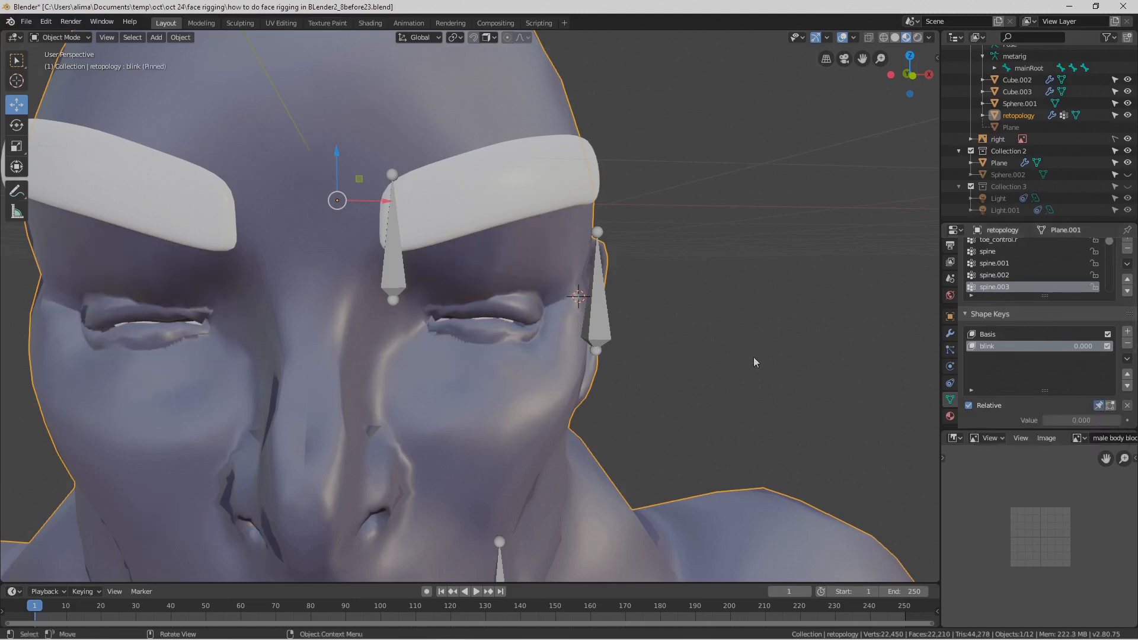
# - Switch the head mesh to Sculpt Mode and choose the Inflate brush with roughly twice its current radius
pyautogui.click(80, 37)
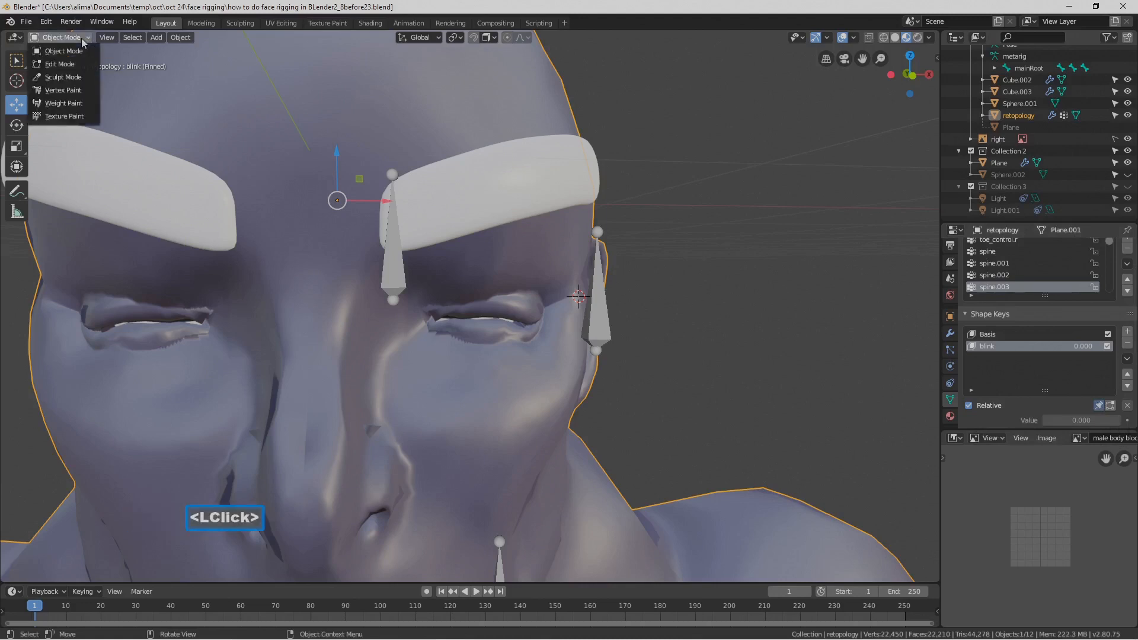
pyautogui.click(89, 77)
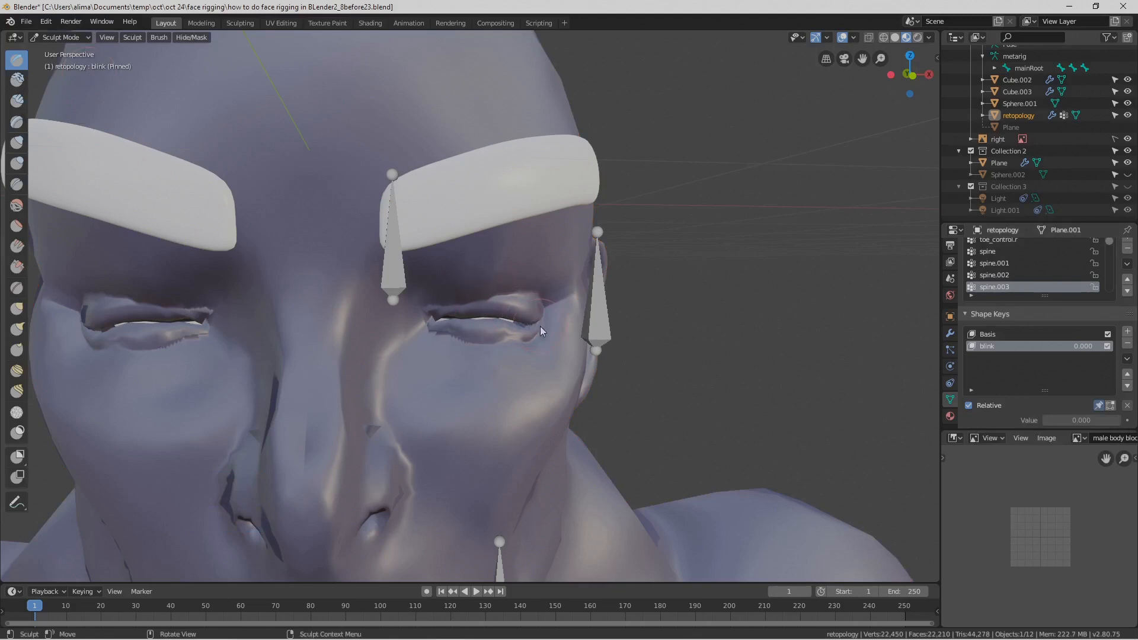
pyautogui.click(20, 145)
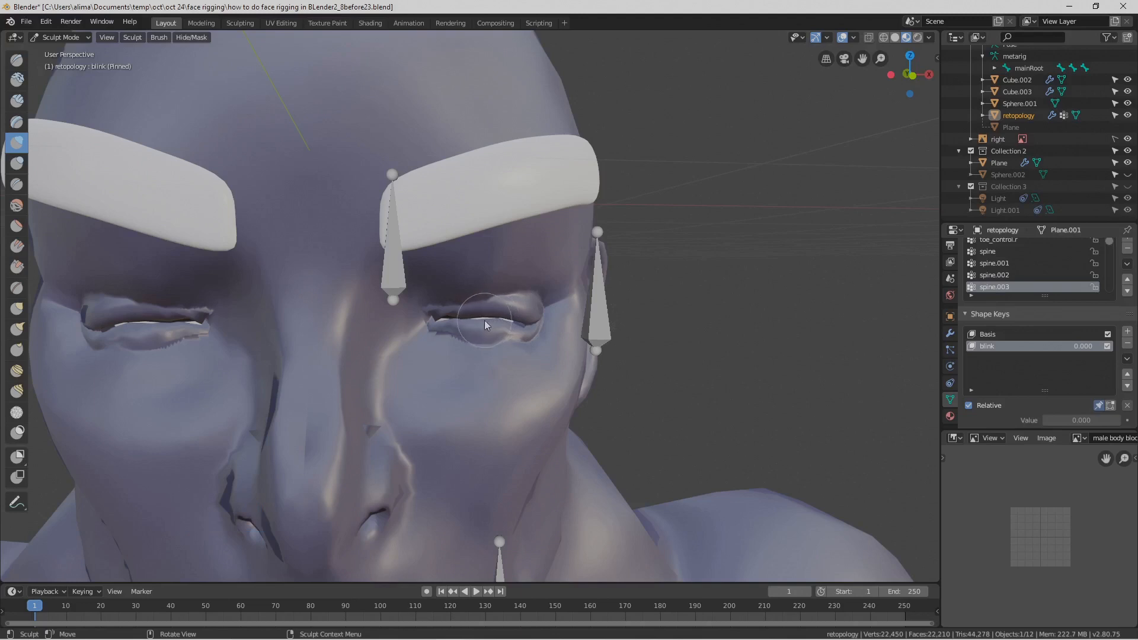
pyautogui.press('f')
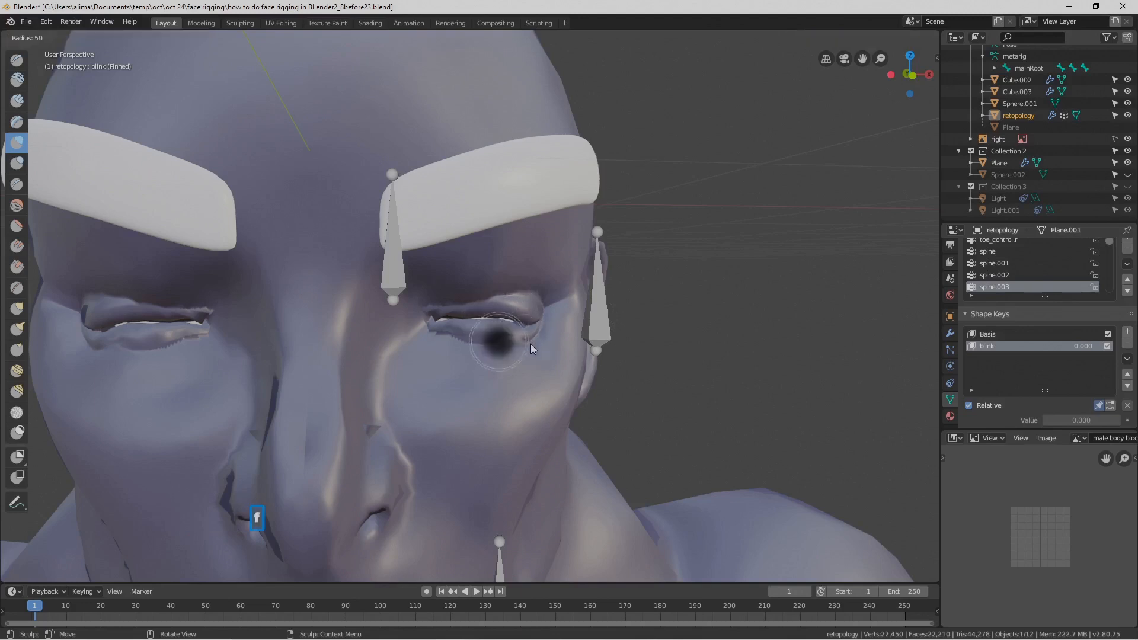
pyautogui.click(550, 372)
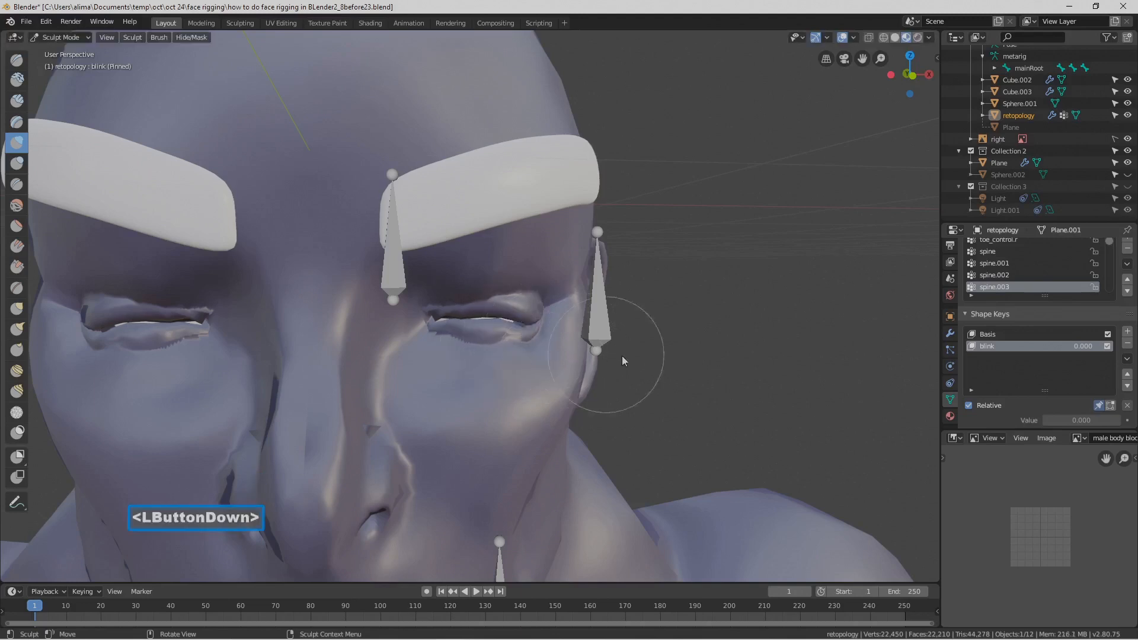
# - Inflate the left eye's upper and lower lid rims from the outer to the inner corner to close the remaining gap
pyautogui.click(513, 322)
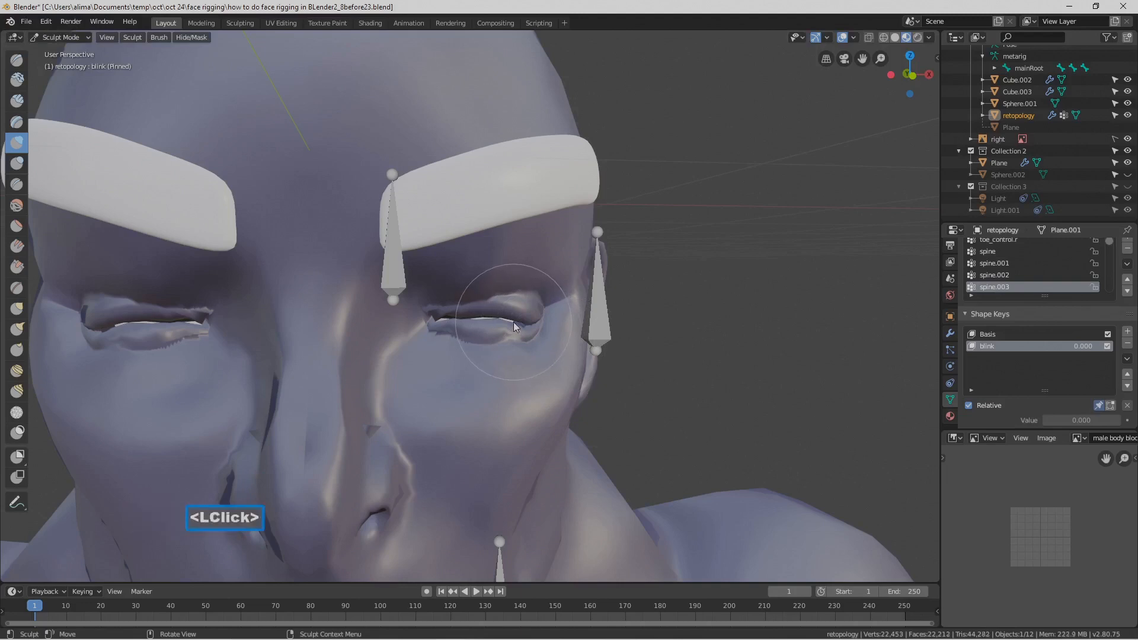
pyautogui.click(508, 322)
pyautogui.click(480, 319)
pyautogui.click(441, 318)
pyautogui.click(438, 321)
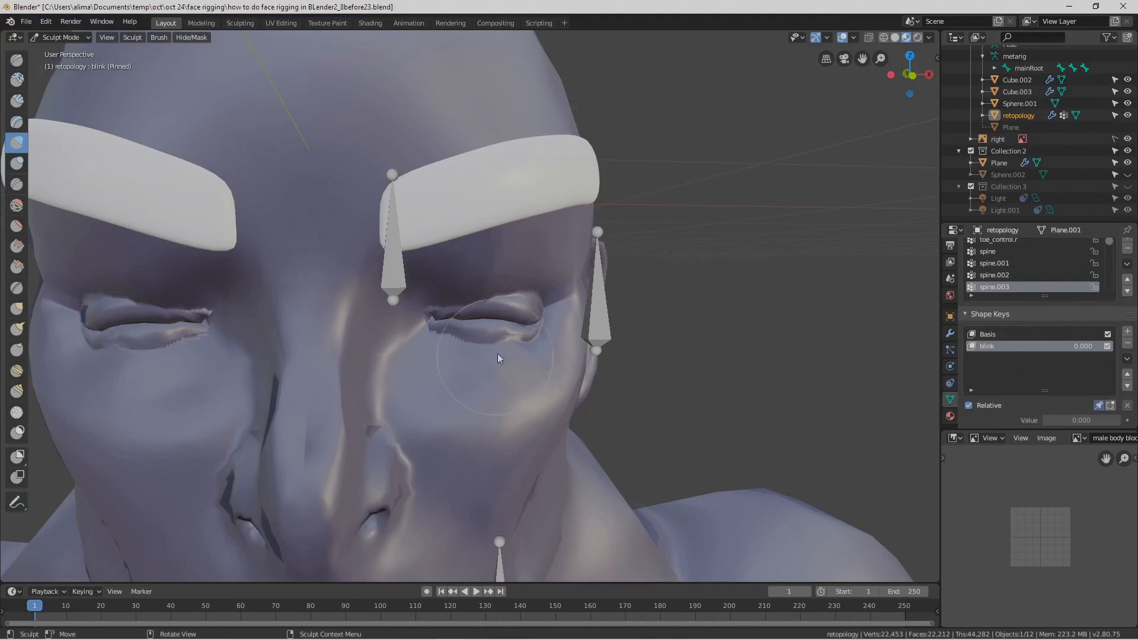
pyautogui.moveTo(498, 361)
pyautogui.mouseDown()
pyautogui.moveTo(487, 361)
pyautogui.moveTo(506, 364)
pyautogui.moveTo(460, 347)
pyautogui.moveTo(474, 350)
pyautogui.mouseUp()
# - Return the head mesh to Object Mode and unpin the blink shape key
pyautogui.click(87, 37)
pyautogui.click(87, 50)
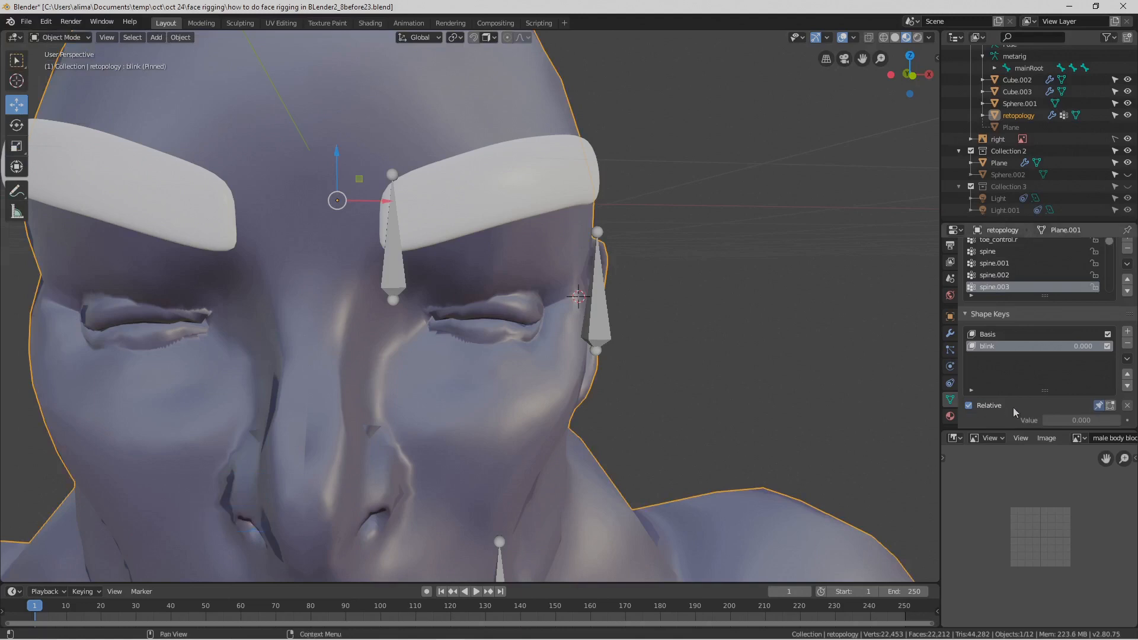
pyautogui.click(1099, 406)
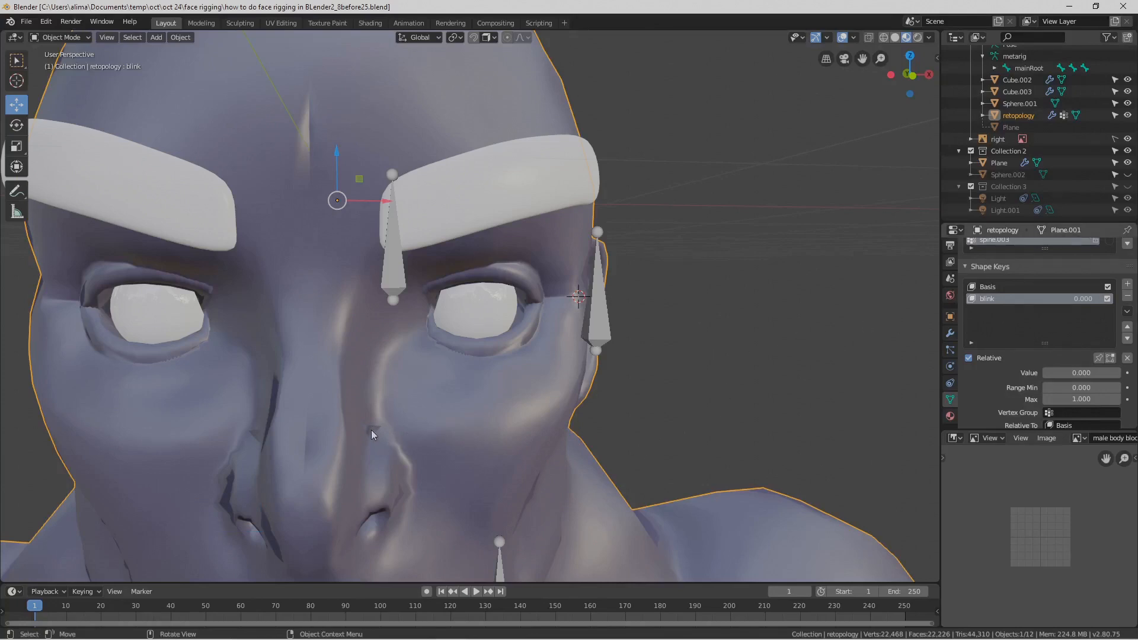
# - Make the Basis shape key active and enter Edit Mode on the head mesh
pyautogui.click(1028, 286)
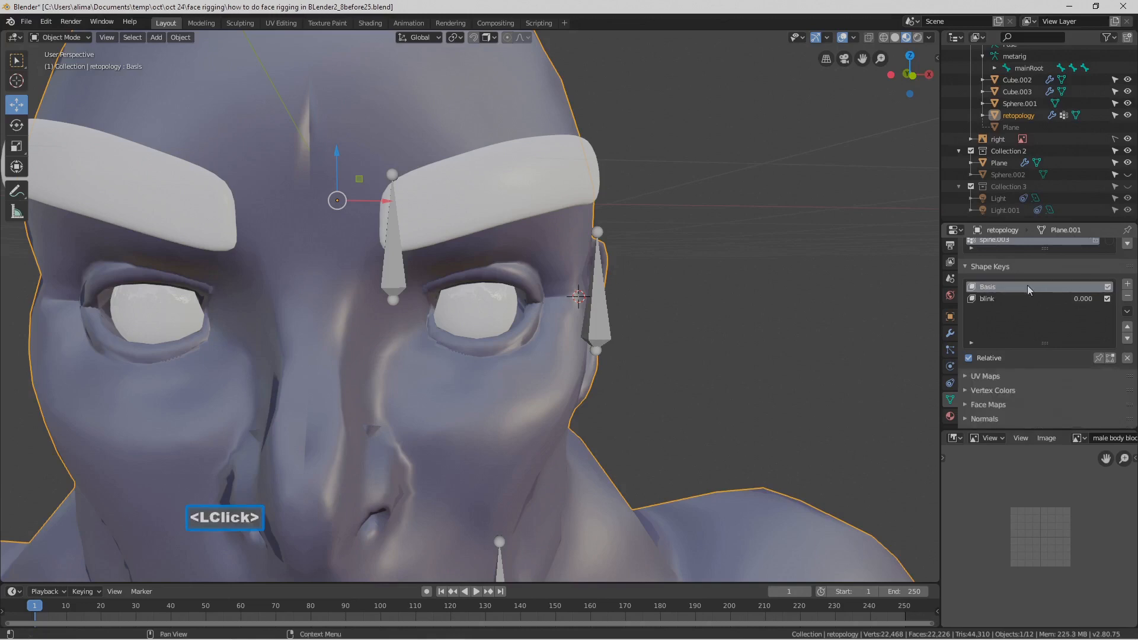
pyautogui.click(87, 38)
pyautogui.click(59, 64)
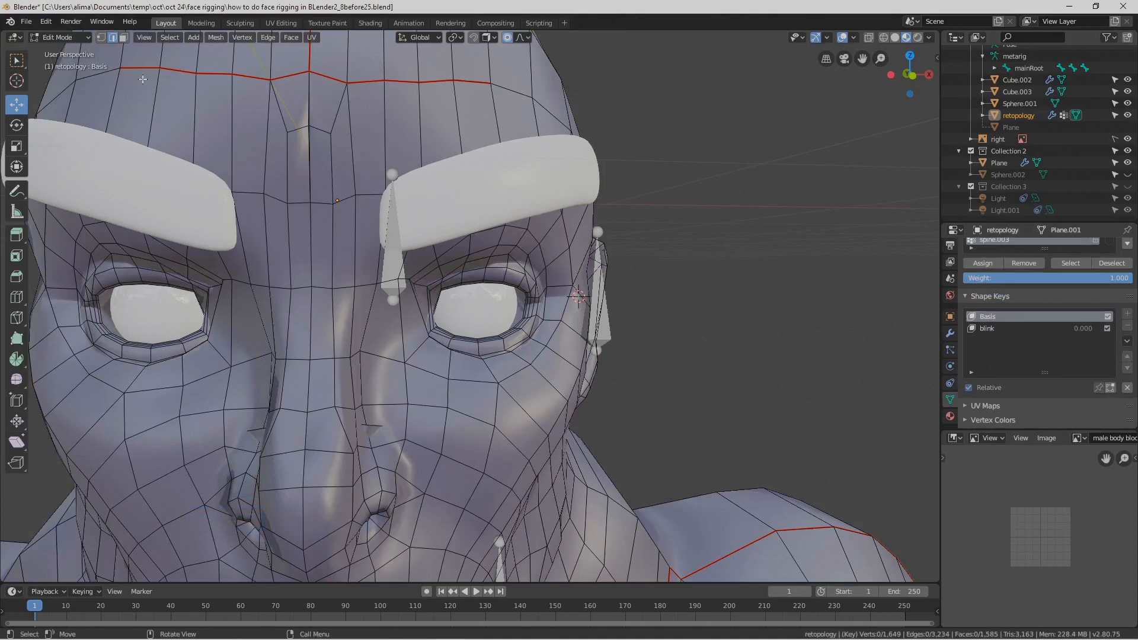
# - Lower the short protruding edge beside the nose, above the left nostril, with a reduced proportional size, then deselect it
pyautogui.click(371, 426)
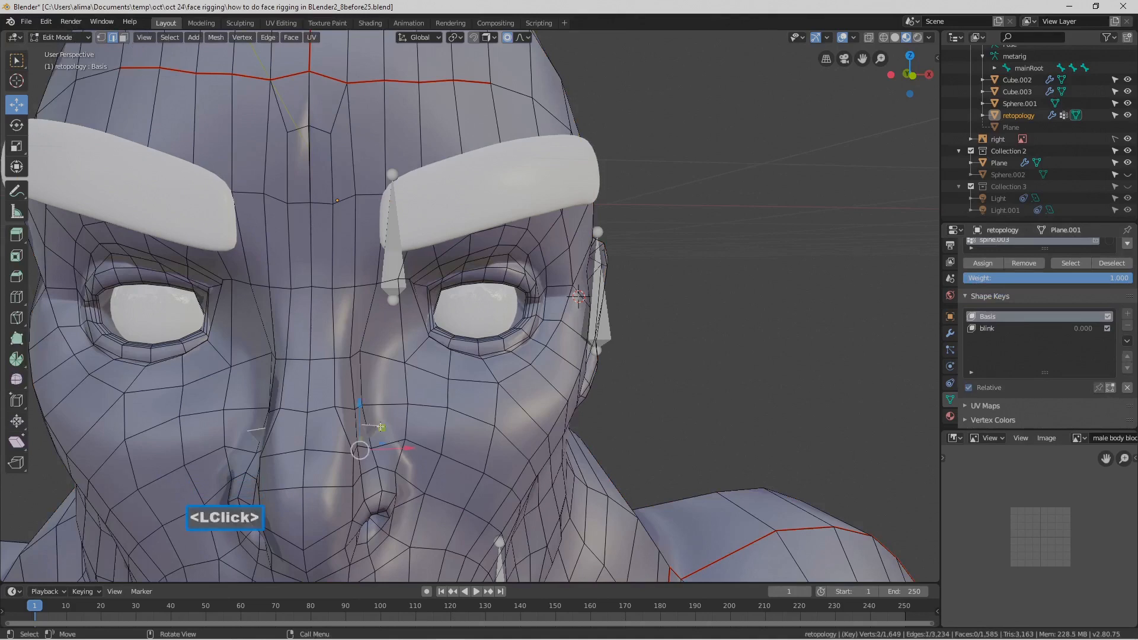
pyautogui.moveTo(360, 405); pyautogui.dragTo(376, 409)
pyautogui.rightClick(368, 409)
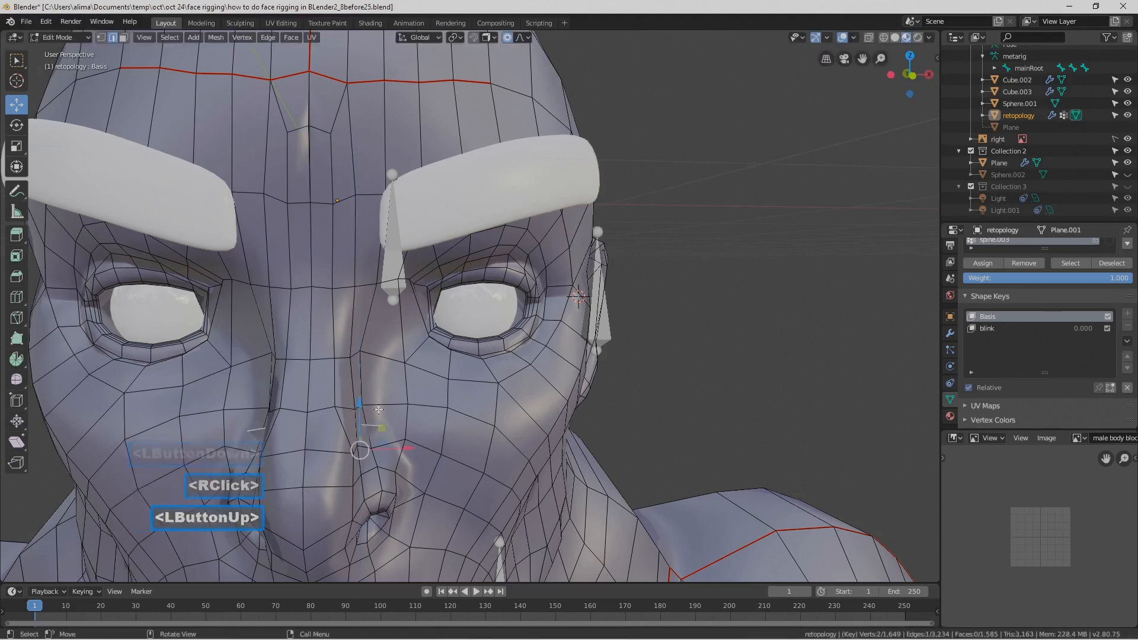
pyautogui.press('g')
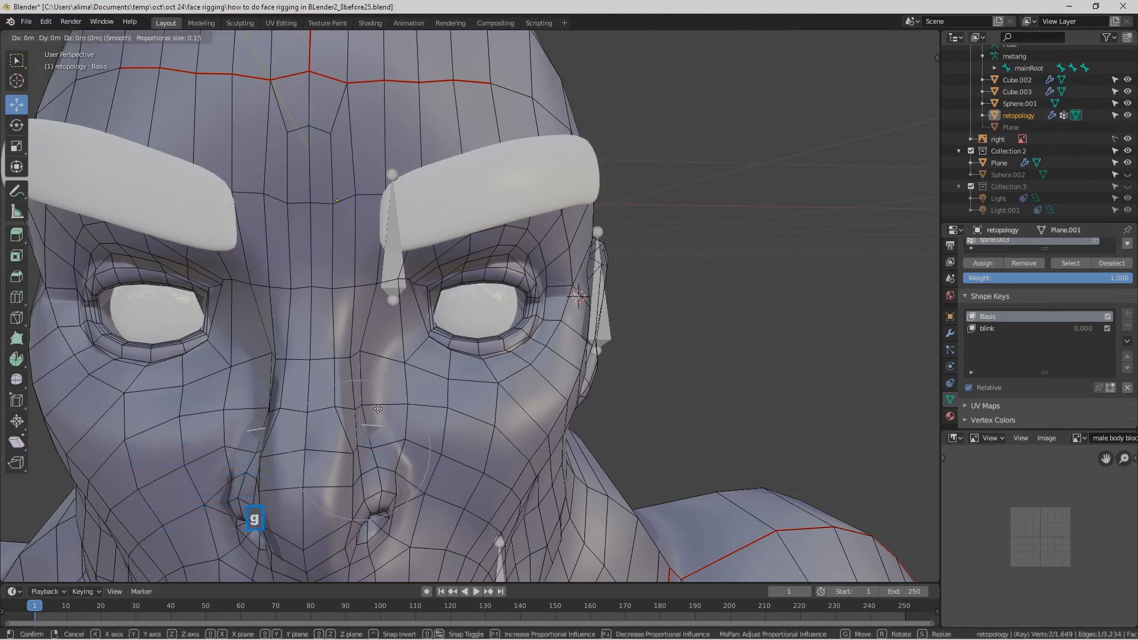
pyautogui.scroll(5, 378, 409)
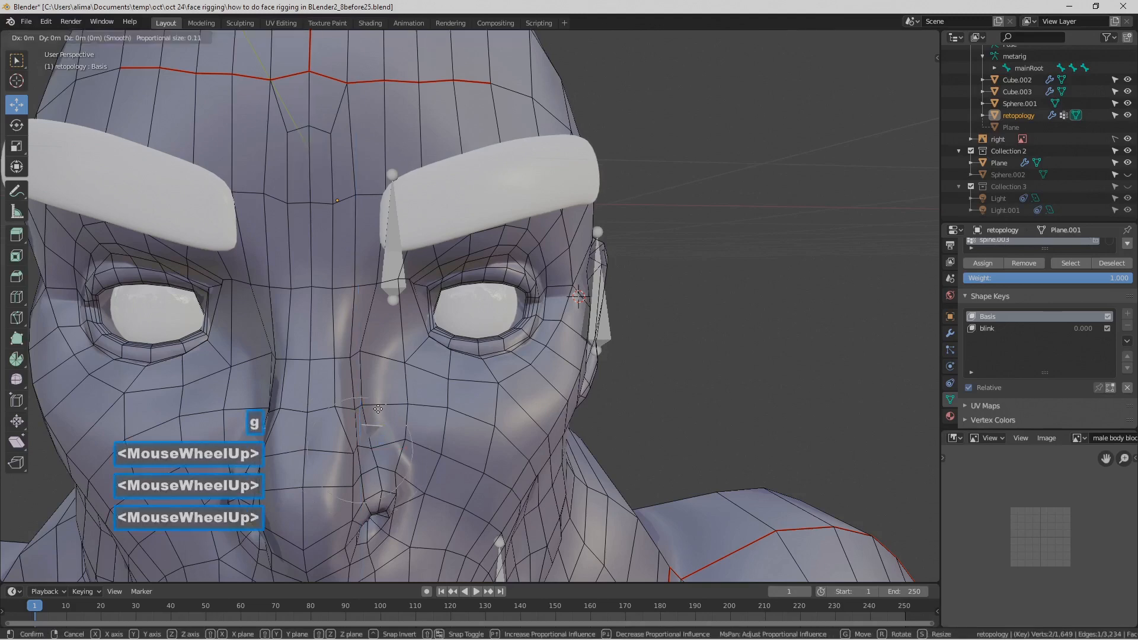
pyautogui.click(378, 409)
pyautogui.moveTo(379, 410); pyautogui.dragTo(378, 438)
pyautogui.click(673, 425)
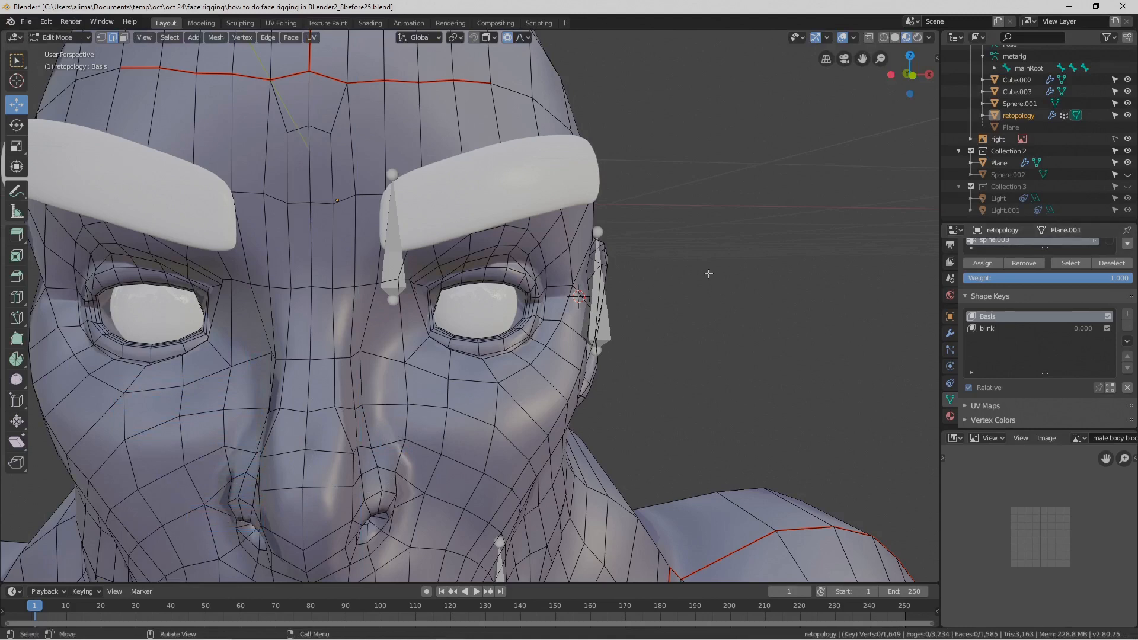
# - Return the head mesh to Object Mode and save a new file version
pyautogui.click(89, 36)
pyautogui.click(65, 51)
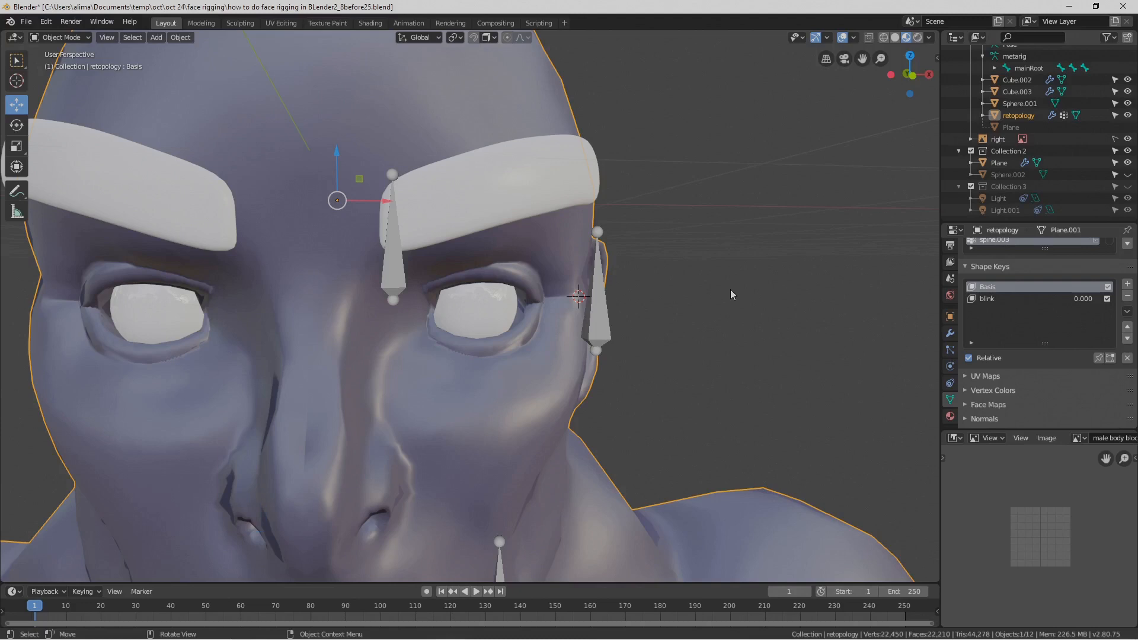
pyautogui.press('Insert')
pyautogui.press('Pause')
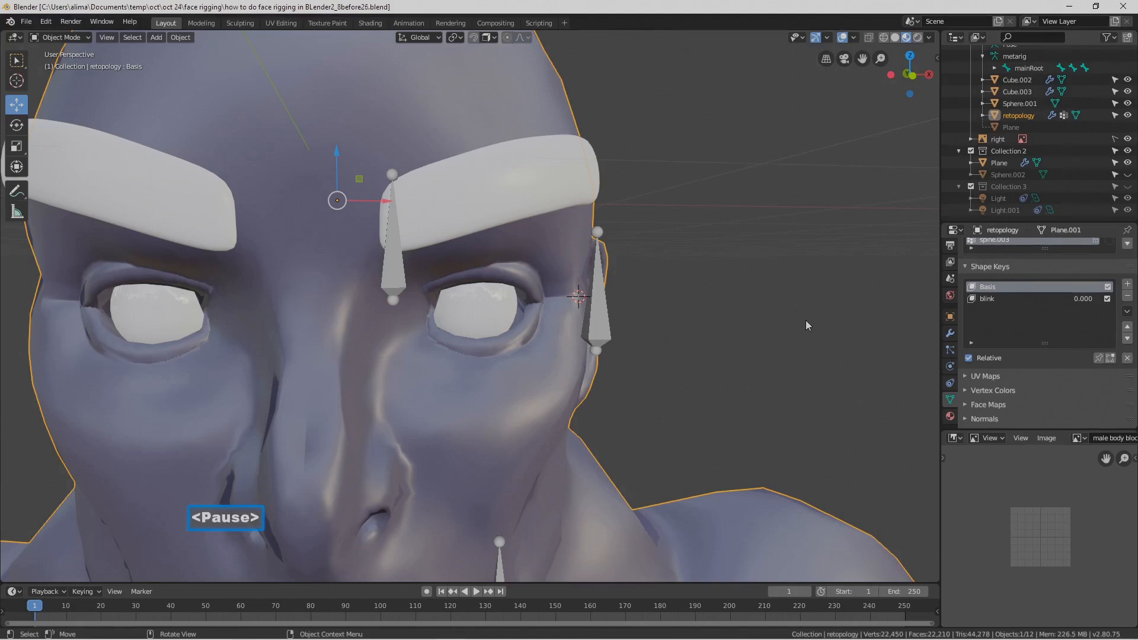
# - Add another shape key below blink on the head mesh, and save a new file version
pyautogui.scroll(-2, 806, 325)
pyautogui.moveTo(499, 479); pyautogui.dragTo(528, 472, button='middle')
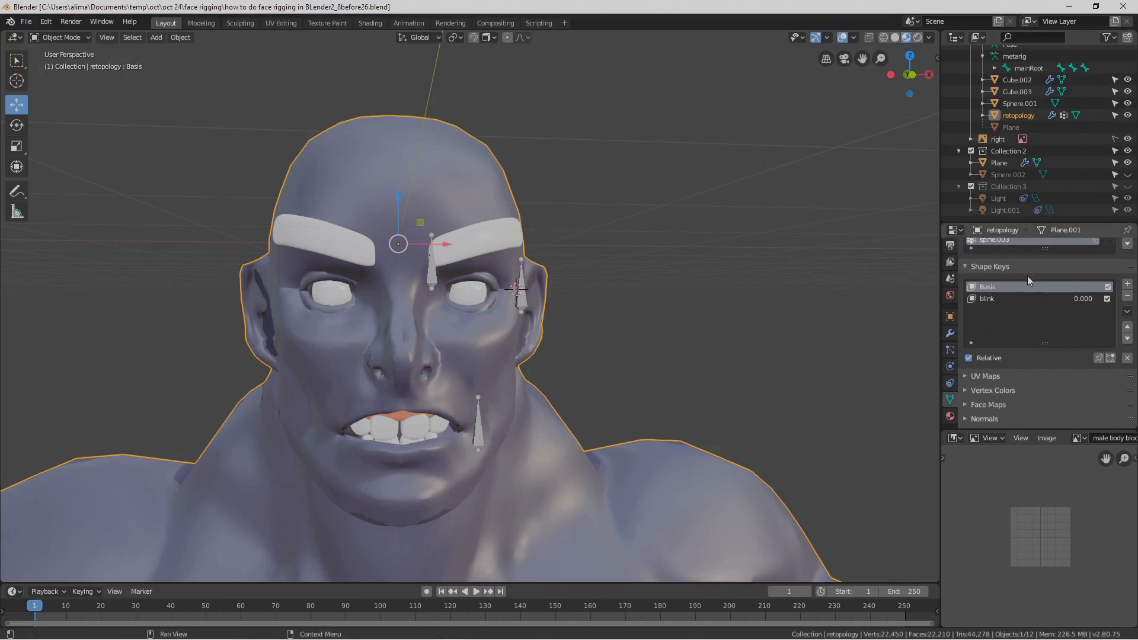
pyautogui.click(998, 298)
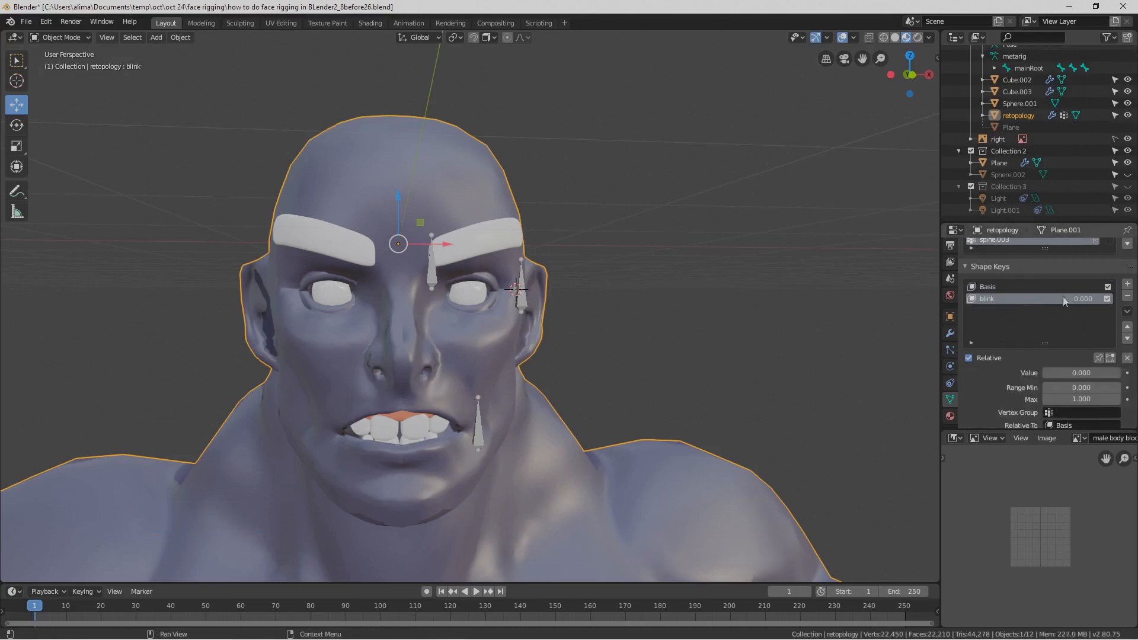
pyautogui.click(1128, 286)
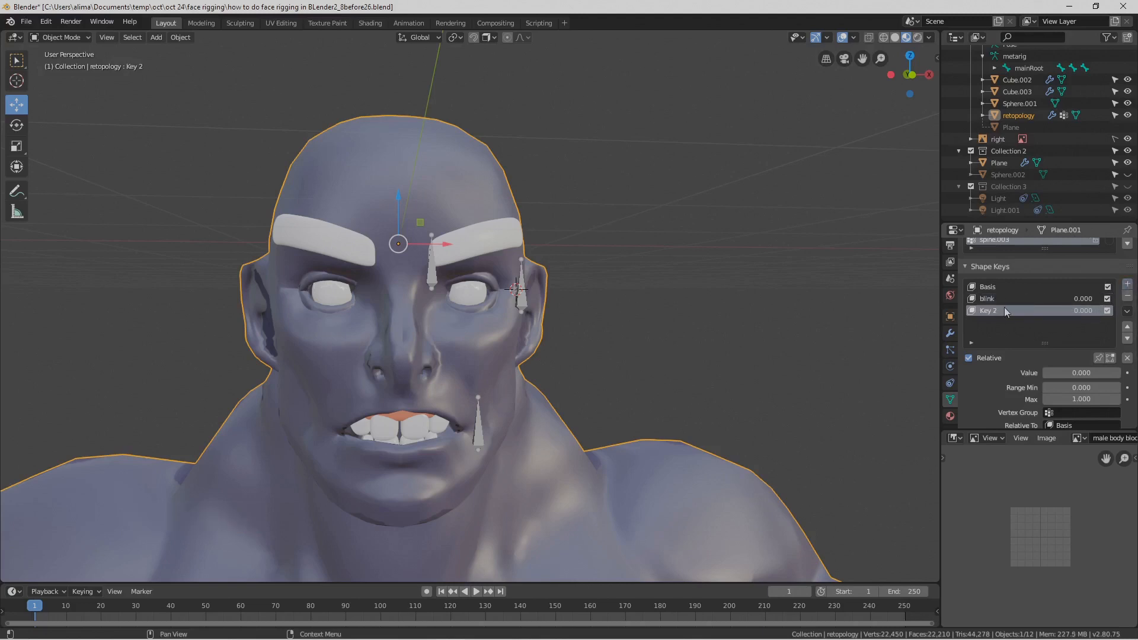
pyautogui.press('Pause')
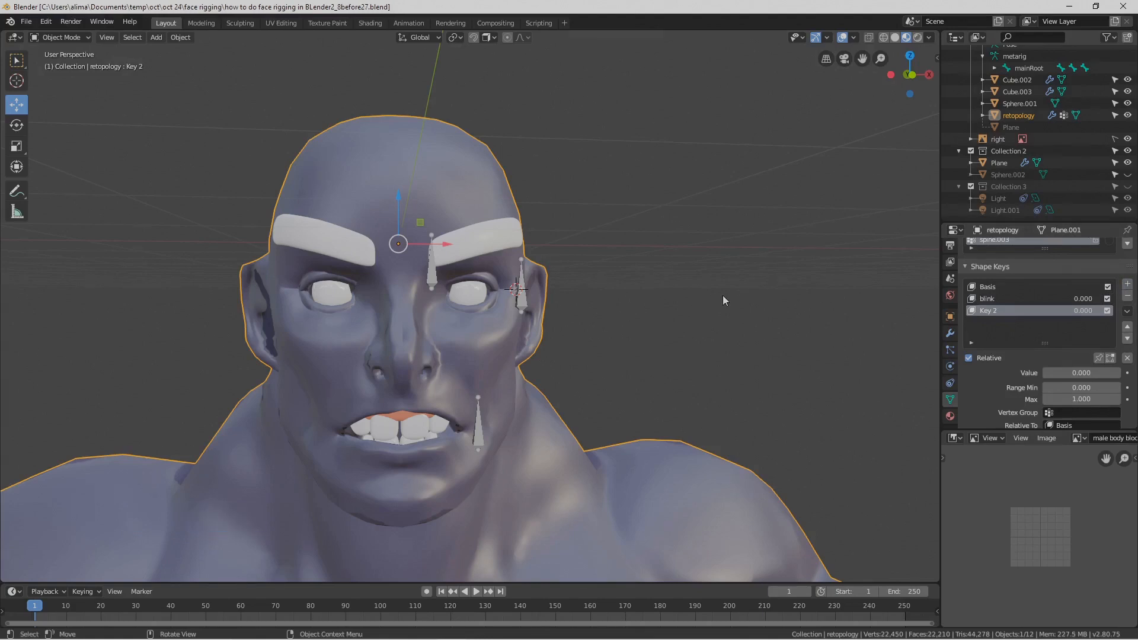
# - Rename the new shape key below blink as mouth_close and save the file
pyautogui.doubleClick(990, 309)
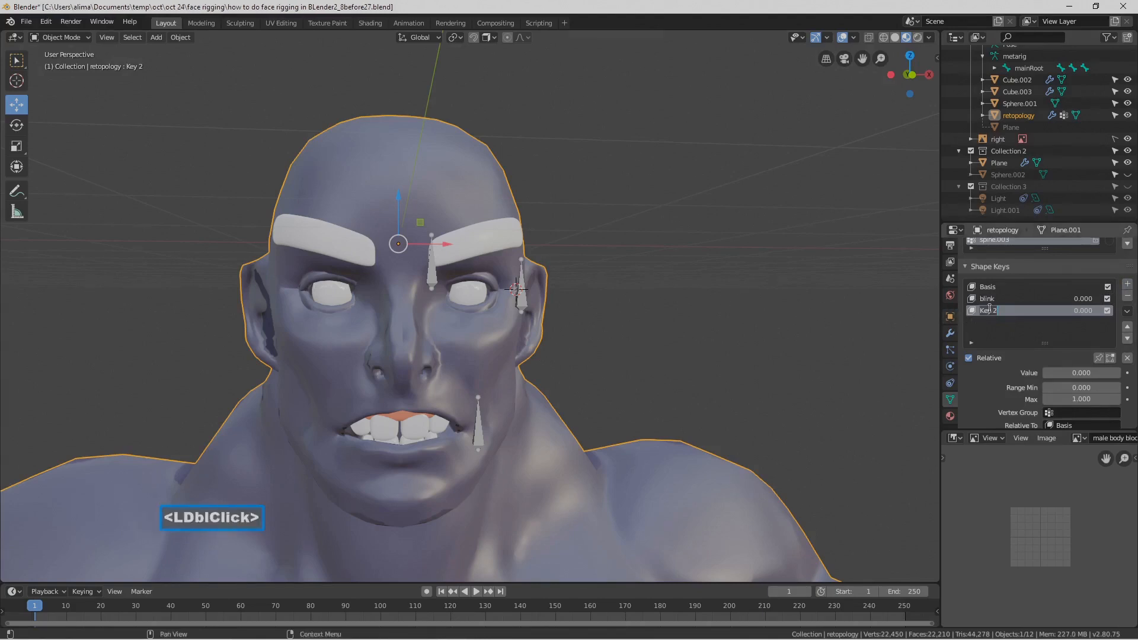
pyautogui.press('BackSpace')
pyautogui.write('m')
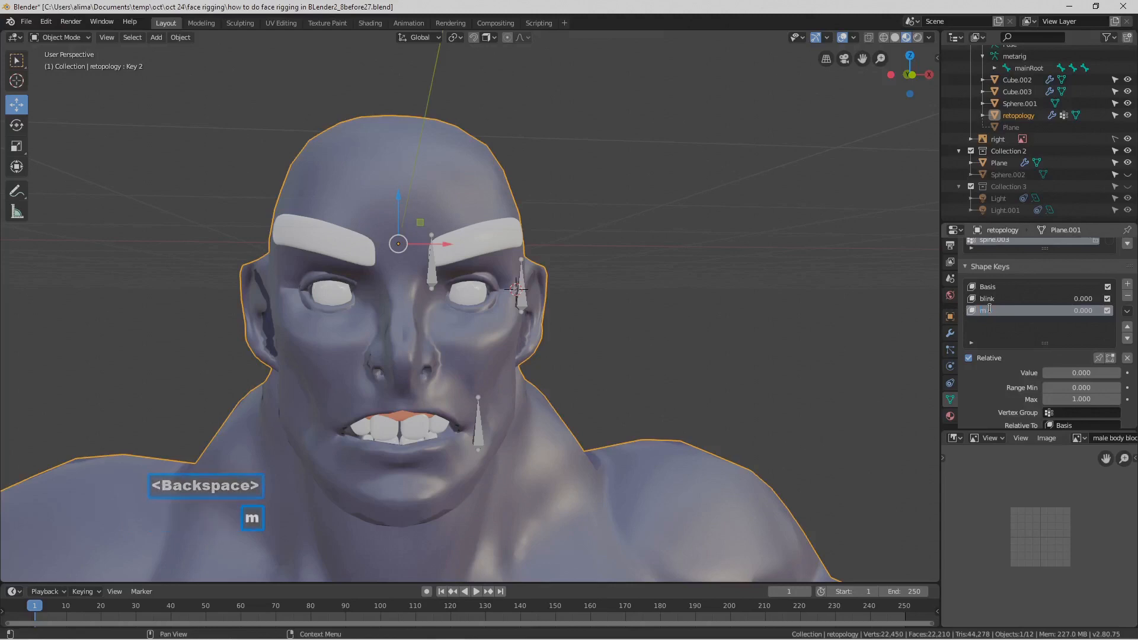
pyautogui.write('outh_close')
pyautogui.press('Return')
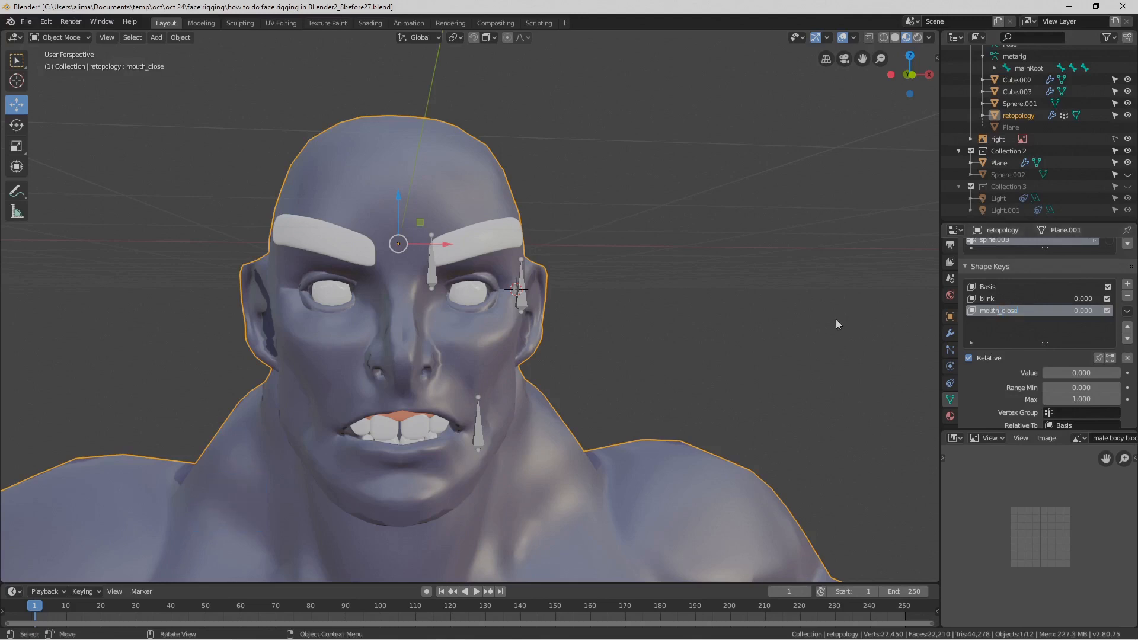
pyautogui.hotkey('ctrl', 's')
pyautogui.press('Pause')
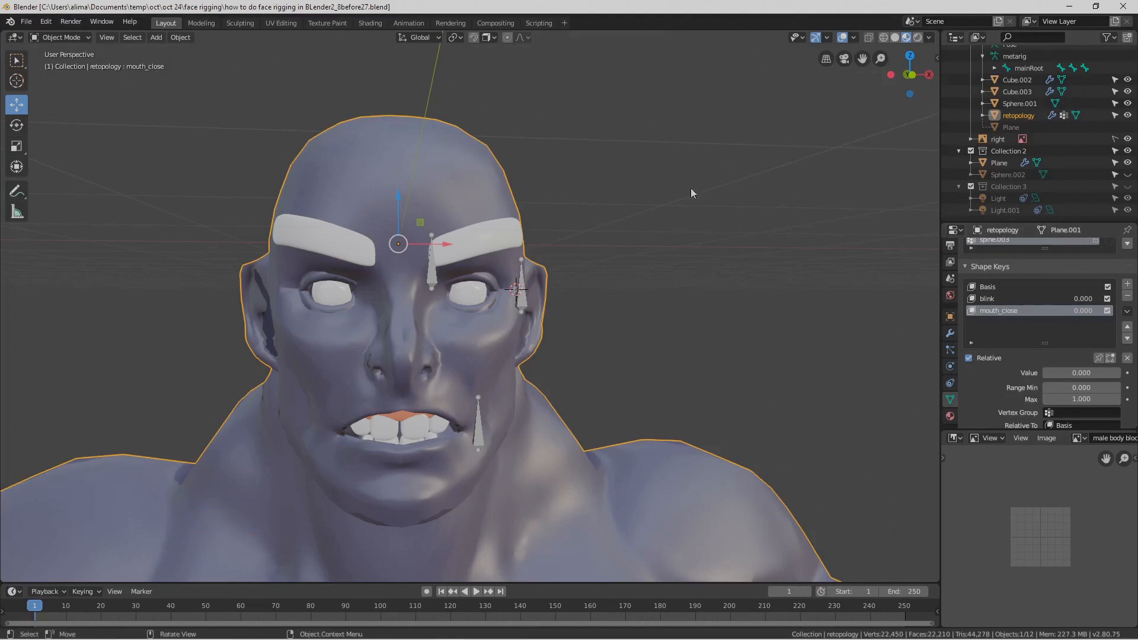
# - Switch the head mesh to Edit Mode with the mouth_close shape key active
pyautogui.click(88, 37)
pyautogui.click(53, 66)
pyautogui.press('Pause')
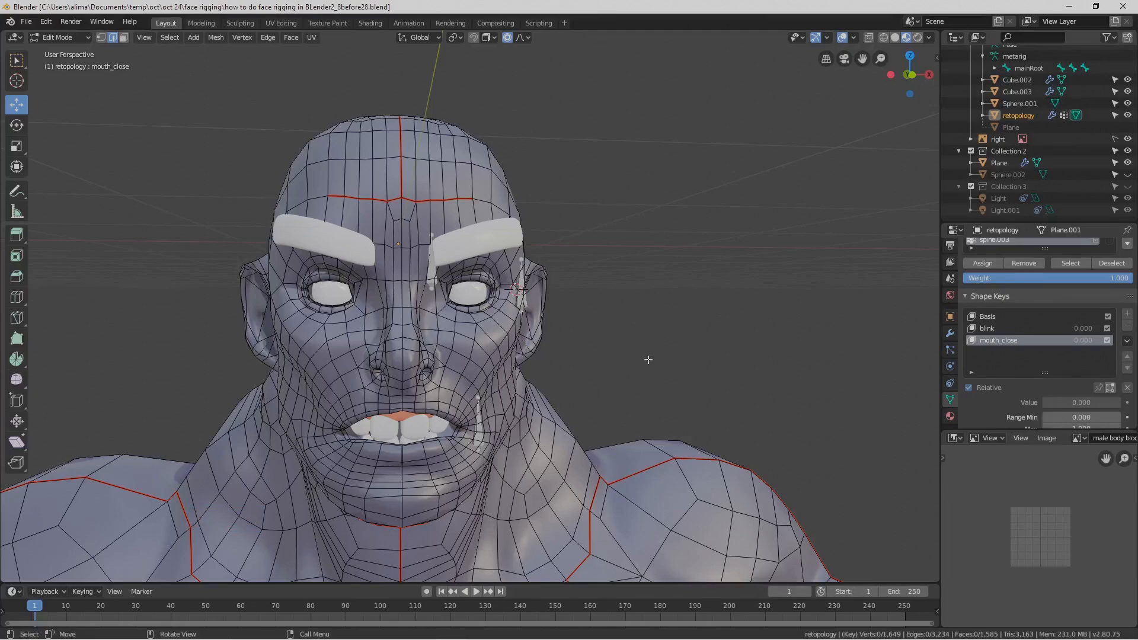
# - Lower three neighbouring upper-lip edges from the lip's centre about 0.051 m along global Z, with a proportional size of 0.35
pyautogui.keyDown('ctrl'); pyautogui.moveTo(668, 381); pyautogui.dragTo(656, 344, button='middle'); pyautogui.keyUp('ctrl')
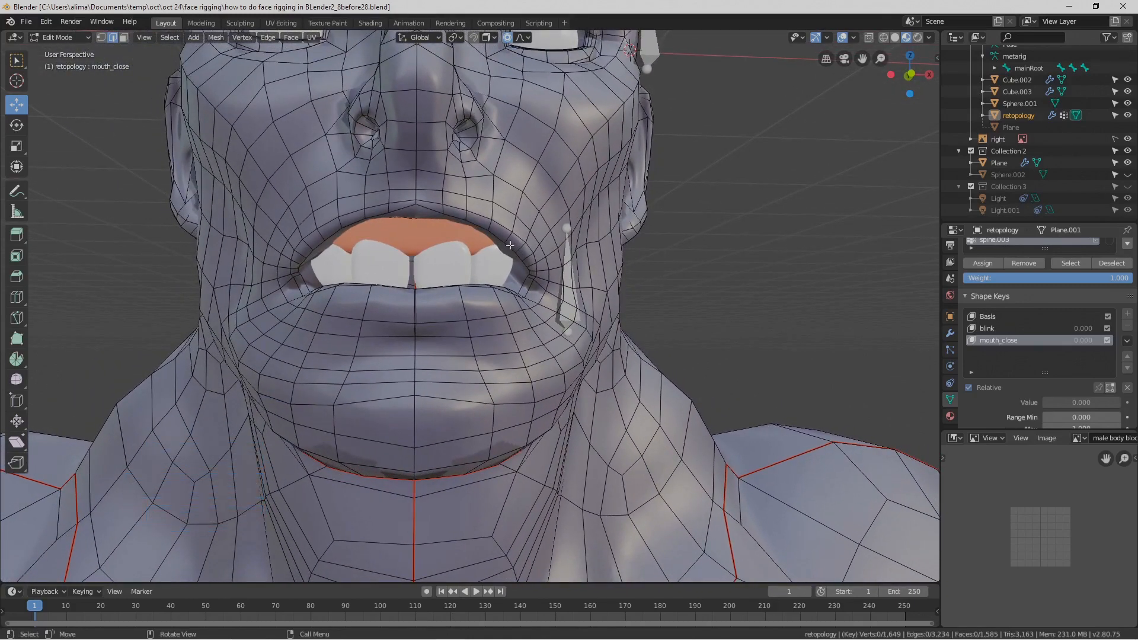
pyautogui.click(432, 212)
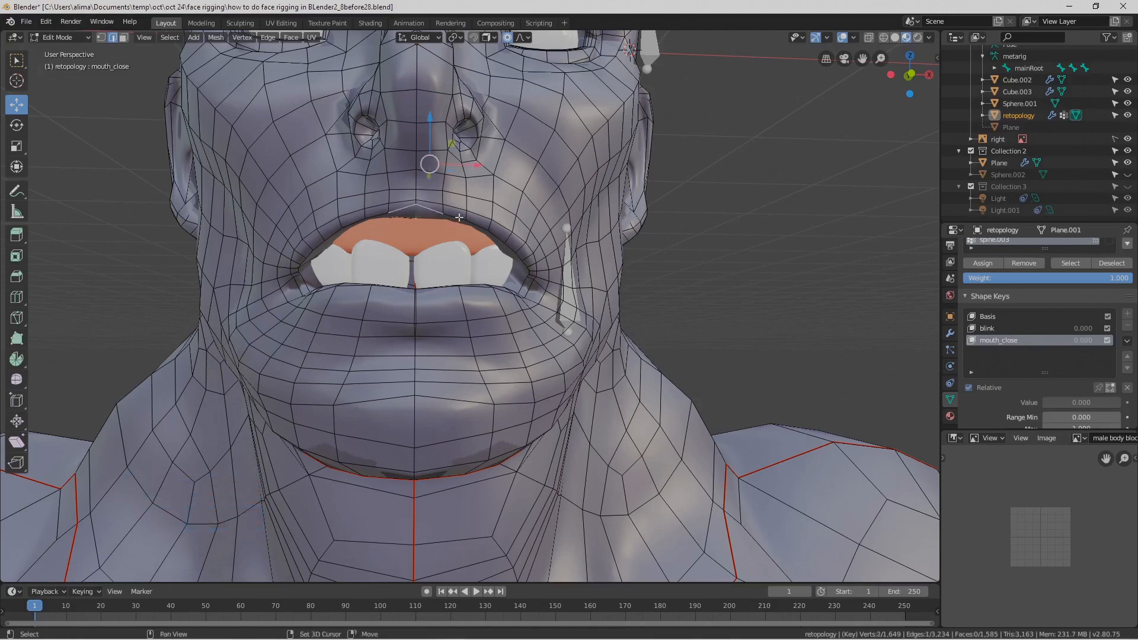
pyautogui.keyDown('shift'); pyautogui.click(475, 227); pyautogui.keyUp('shift')
pyautogui.keyDown('shift'); pyautogui.click(488, 231); pyautogui.keyUp('shift')
pyautogui.moveTo(580, 244); pyautogui.dragTo(582, 263, button='middle')
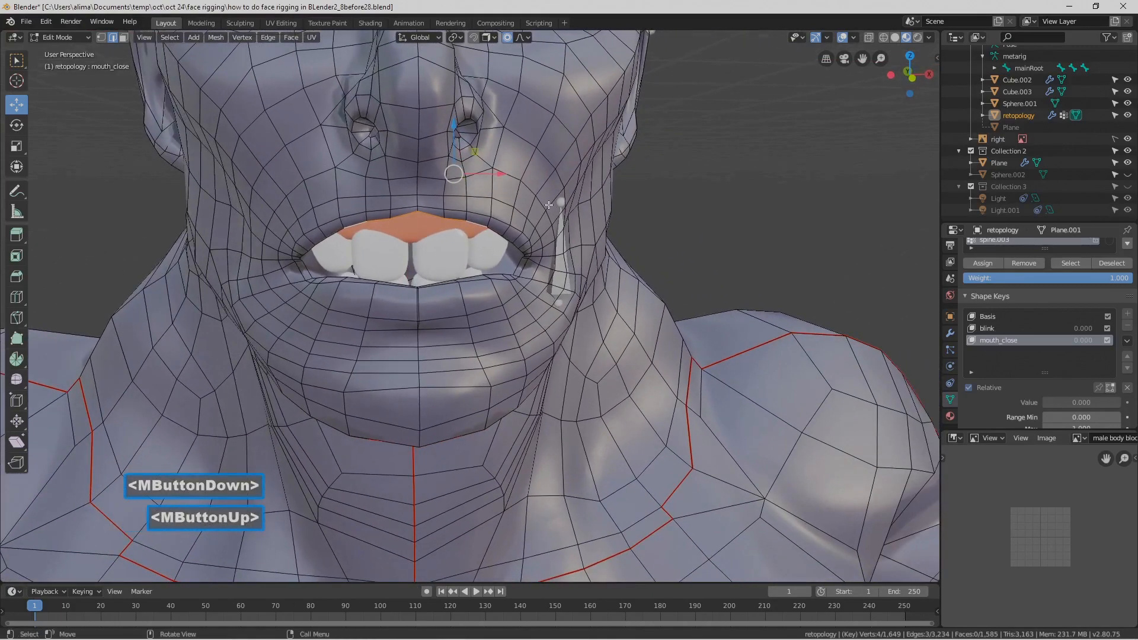
pyautogui.press('g')
pyautogui.press('z')
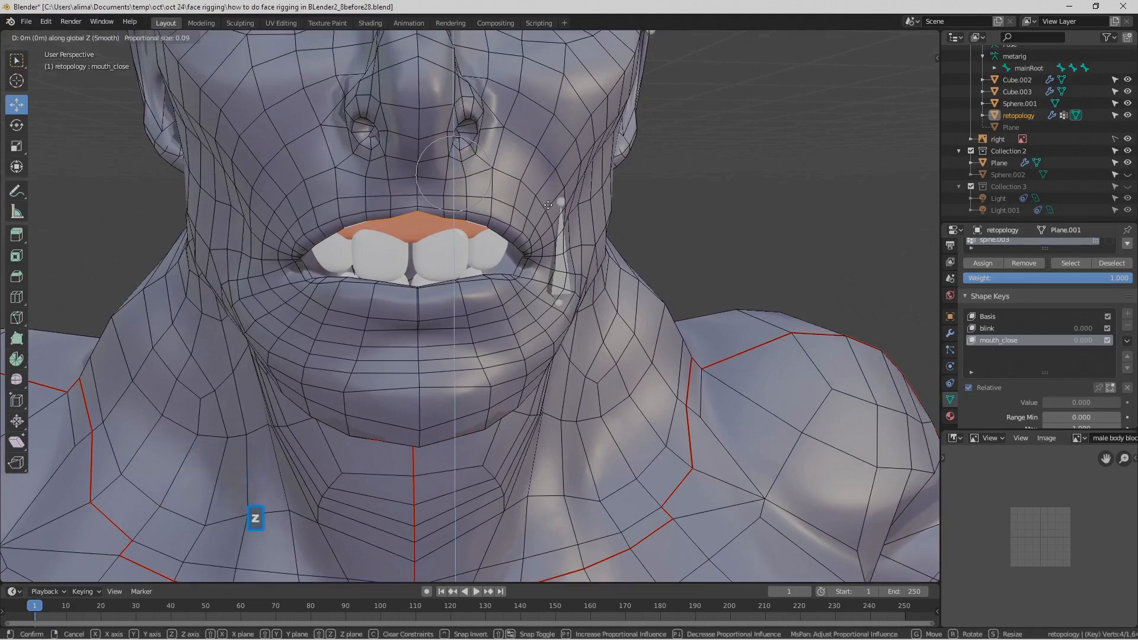
pyautogui.scroll(-2, 547, 219)
pyautogui.scroll(-6, 547, 219)
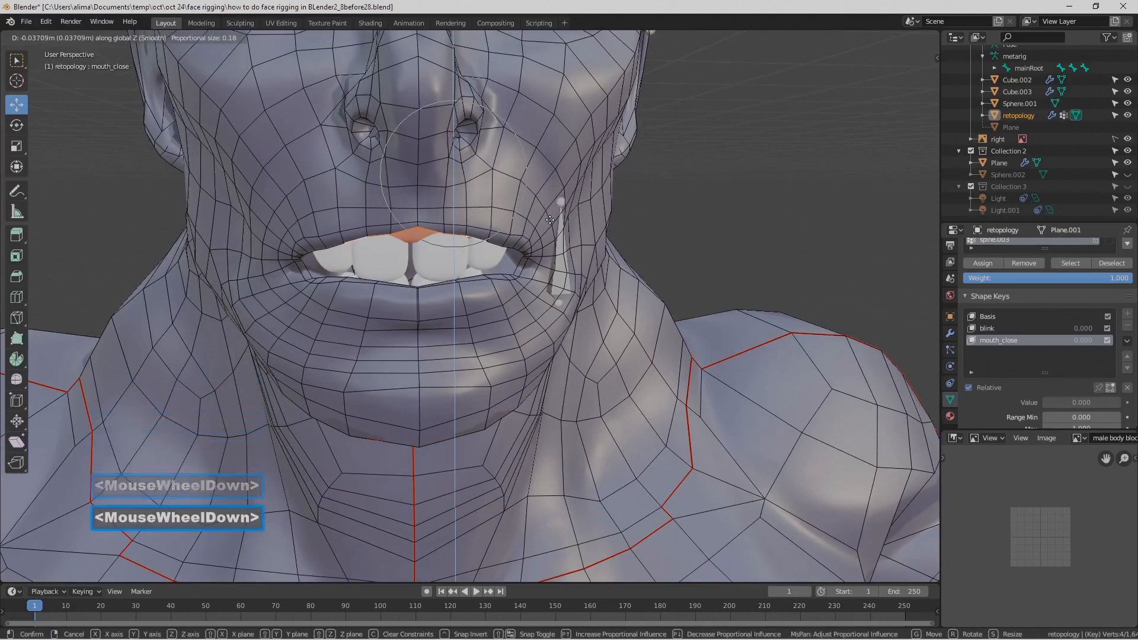
pyautogui.scroll(-7, 551, 221)
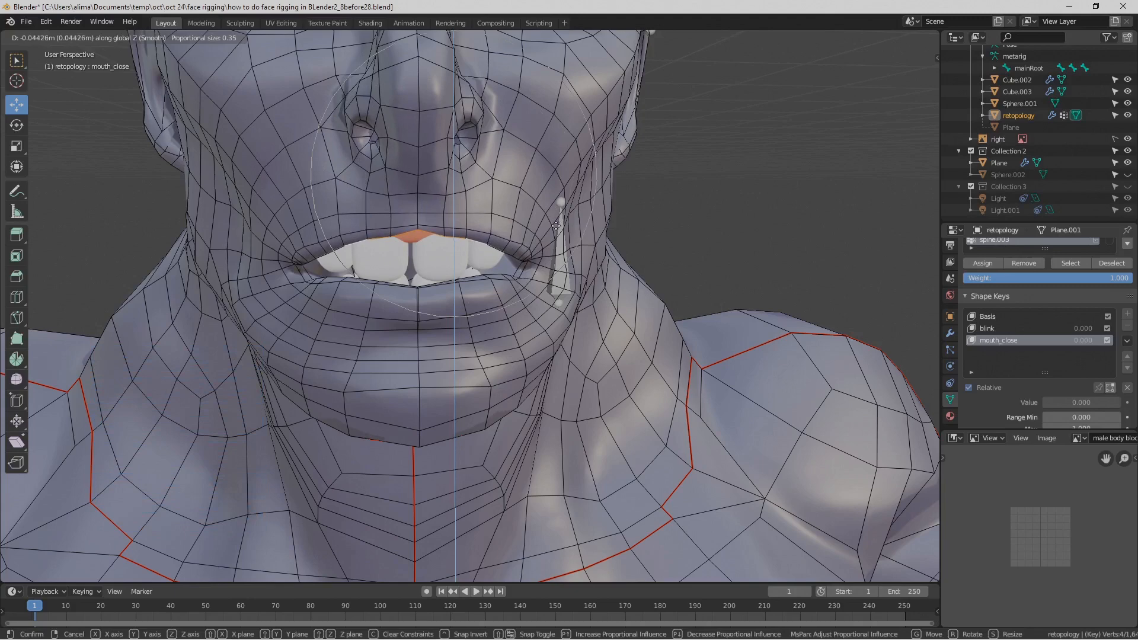
pyautogui.click(554, 223)
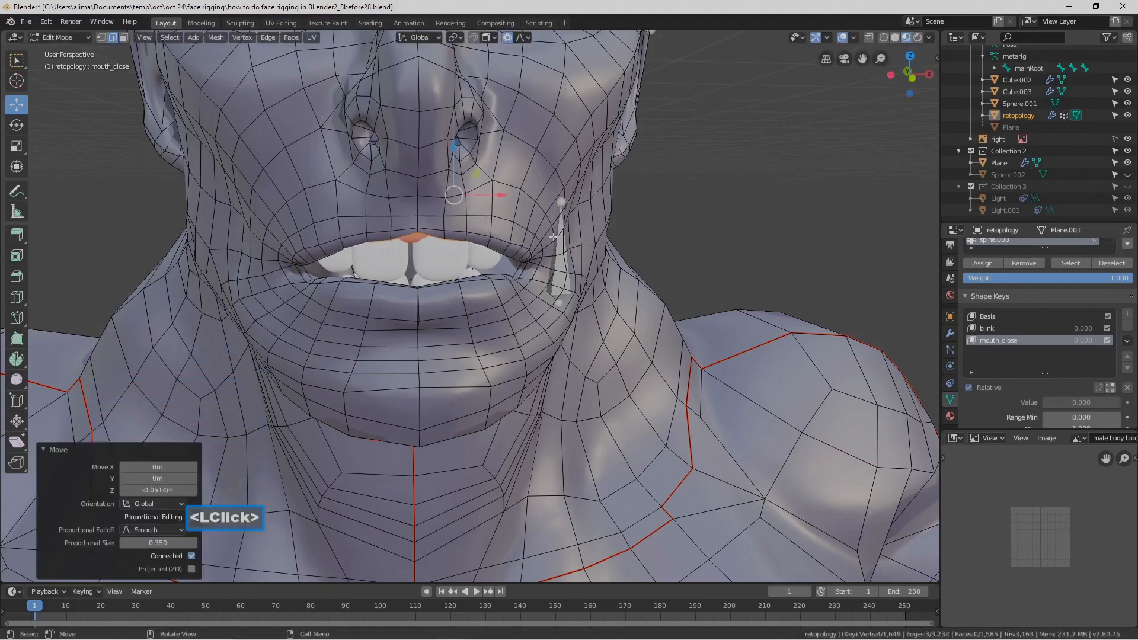
pyautogui.scroll(-2, 553, 236)
pyautogui.scroll(2, 531, 255)
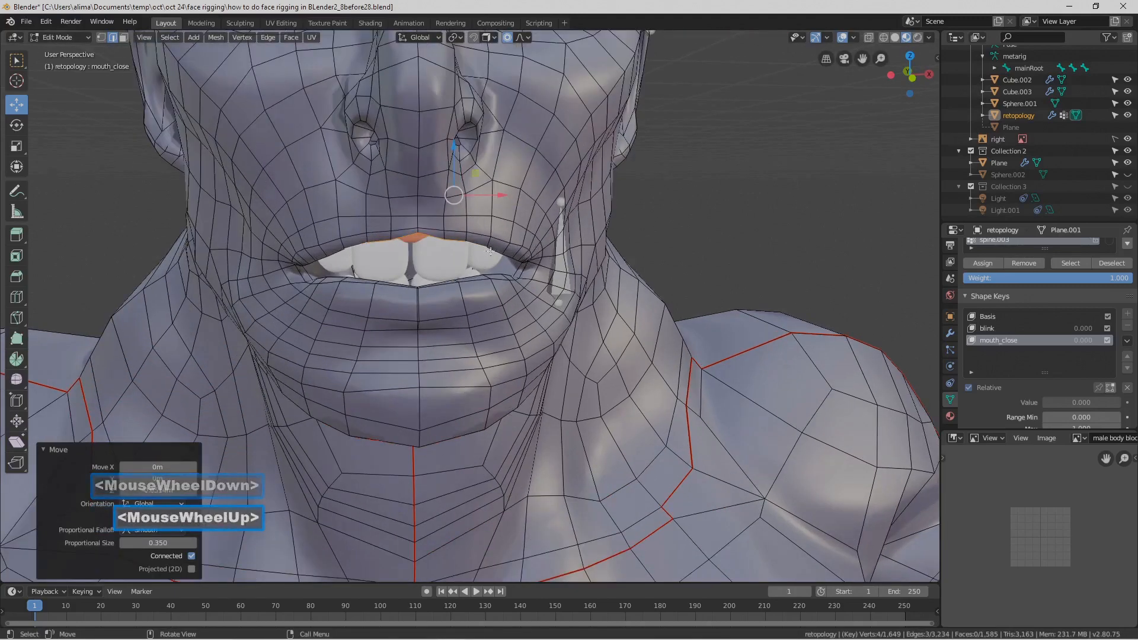
# - Lower the centre edge of the upper lip about 0.02 m along global Z, with the proportional size reduced to about 0.09
pyautogui.click(435, 245)
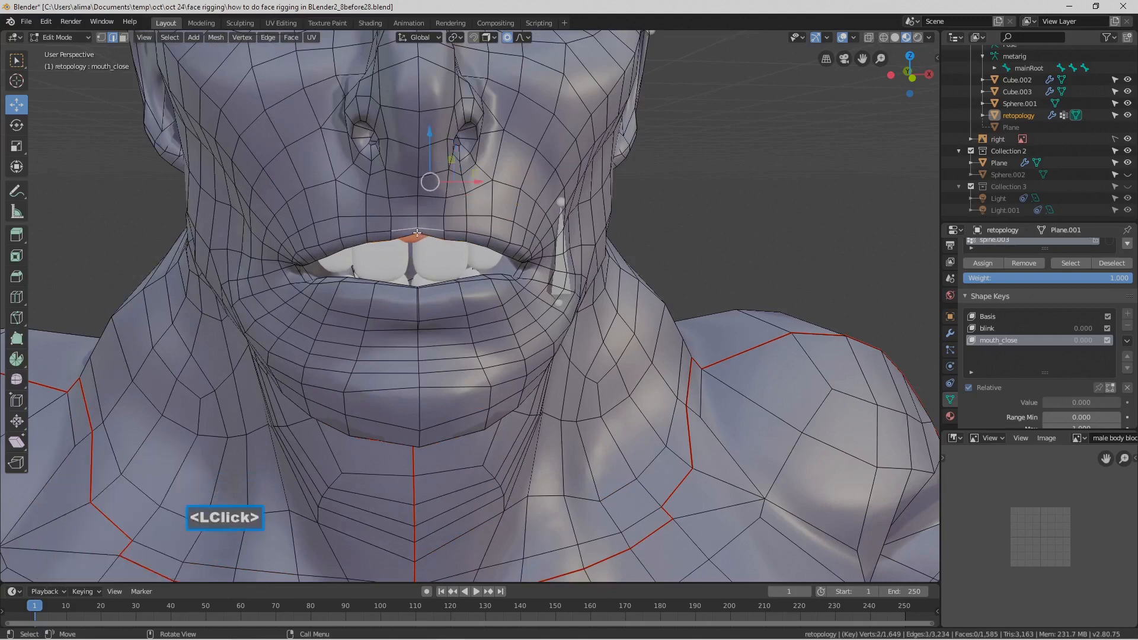
pyautogui.click(424, 238)
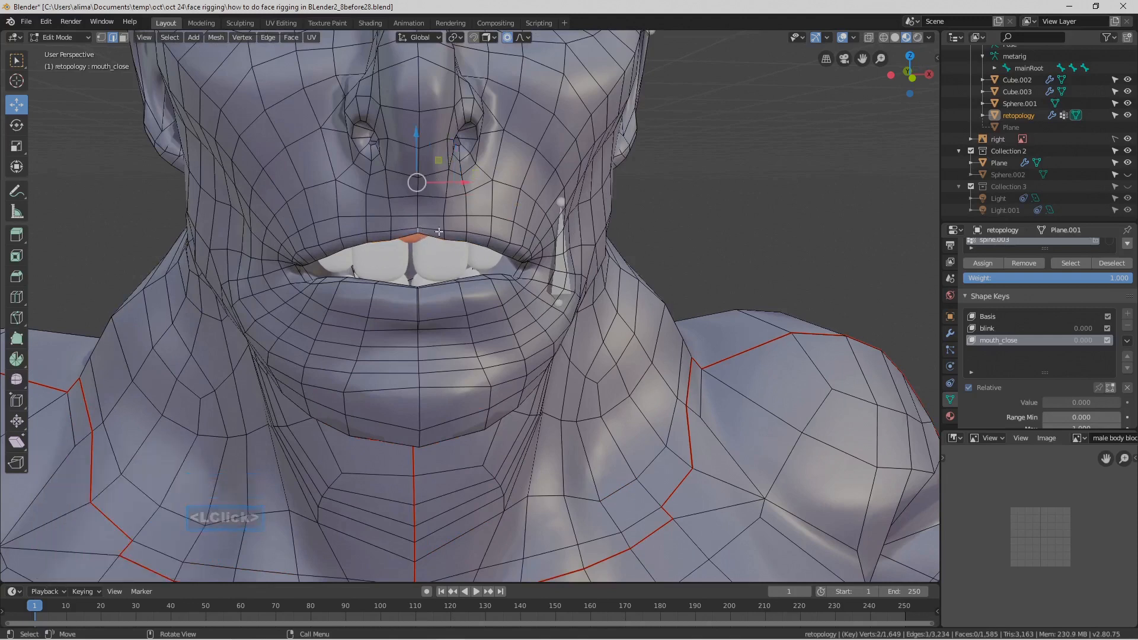
pyautogui.press('g')
pyautogui.scroll(10, 439, 231)
pyautogui.scroll(5, 439, 231)
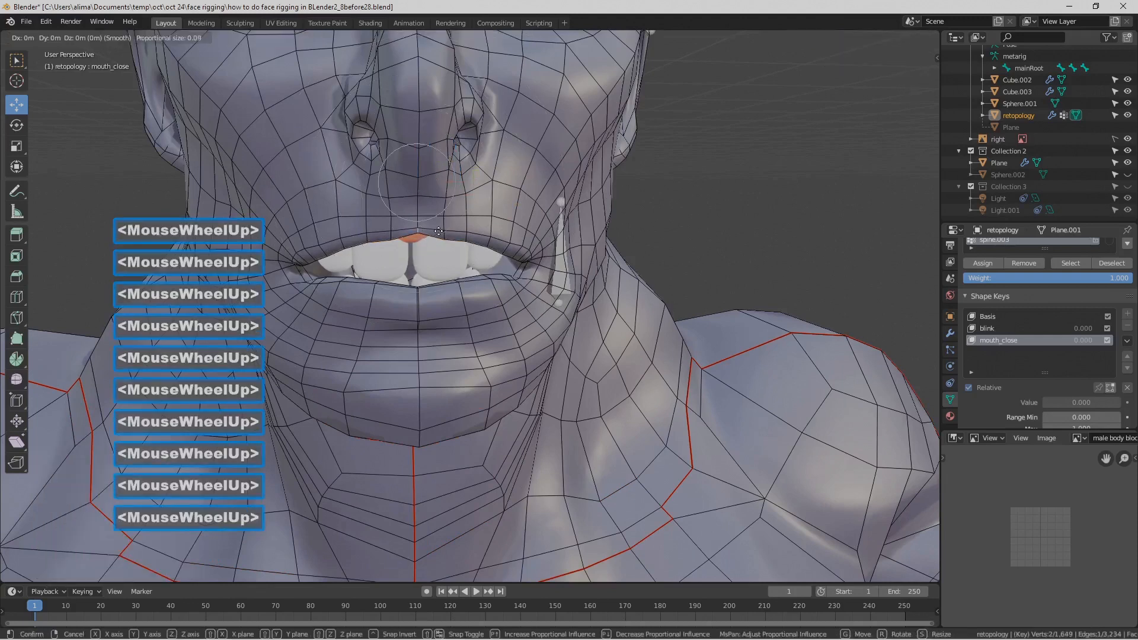
pyautogui.press('z')
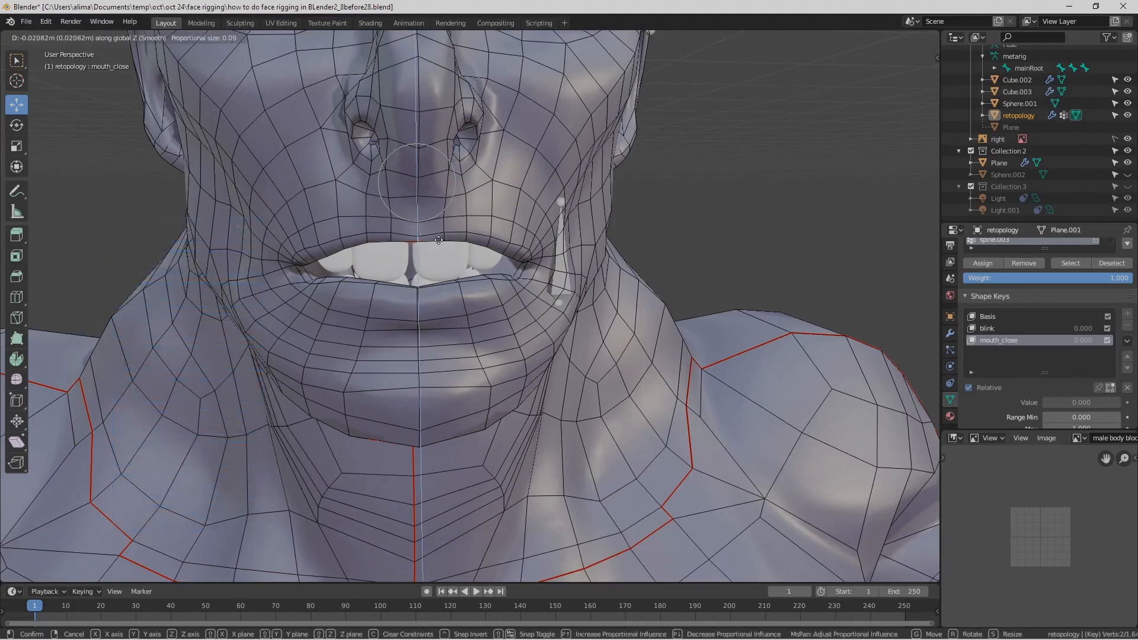
pyautogui.click(439, 241)
# - Select the upper-lip edge path from the mouth corner to the centre and lower it slightly along Z, with a proportional size of 0.164
pyautogui.moveTo(439, 241); pyautogui.dragTo(519, 272, button='middle')
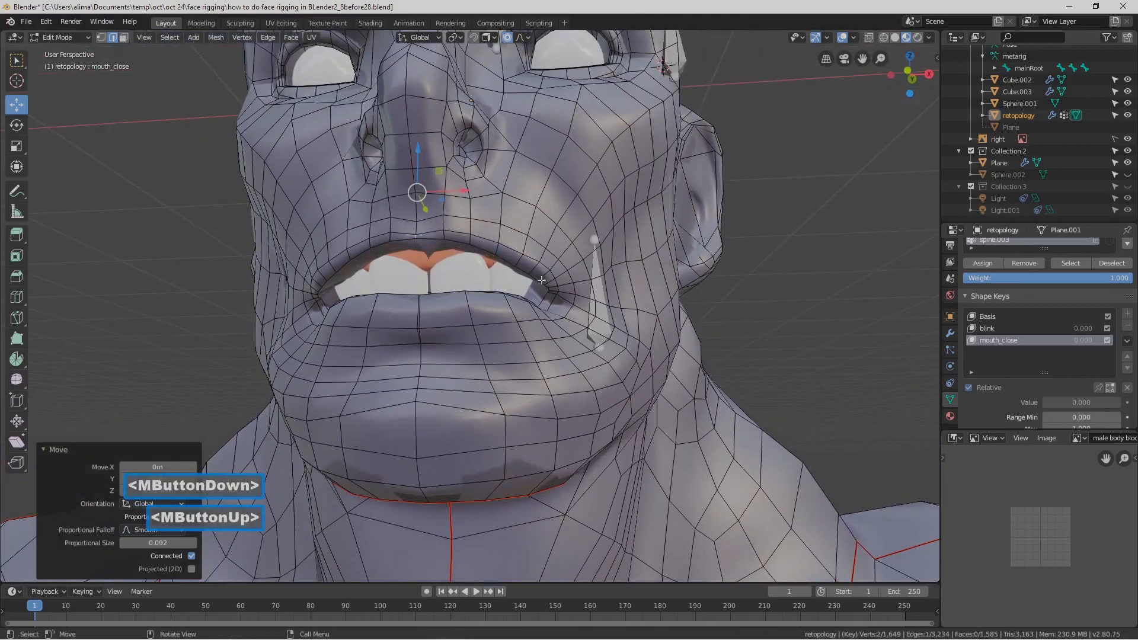
pyautogui.click(542, 284)
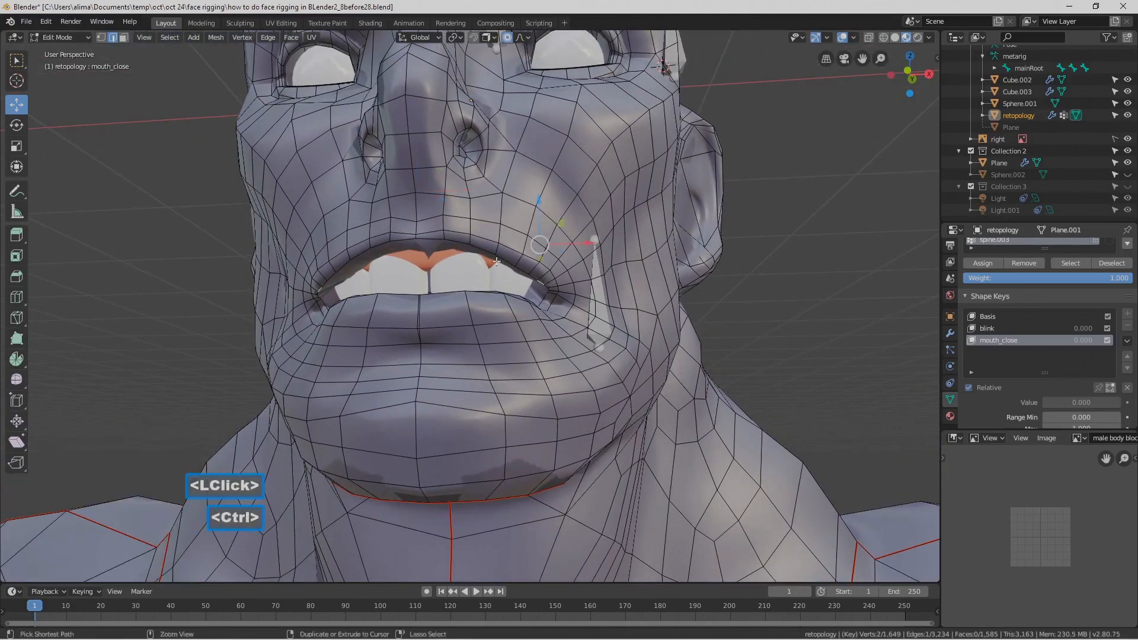
pyautogui.keyDown('ctrl'); pyautogui.click(434, 239); pyautogui.keyUp('ctrl')
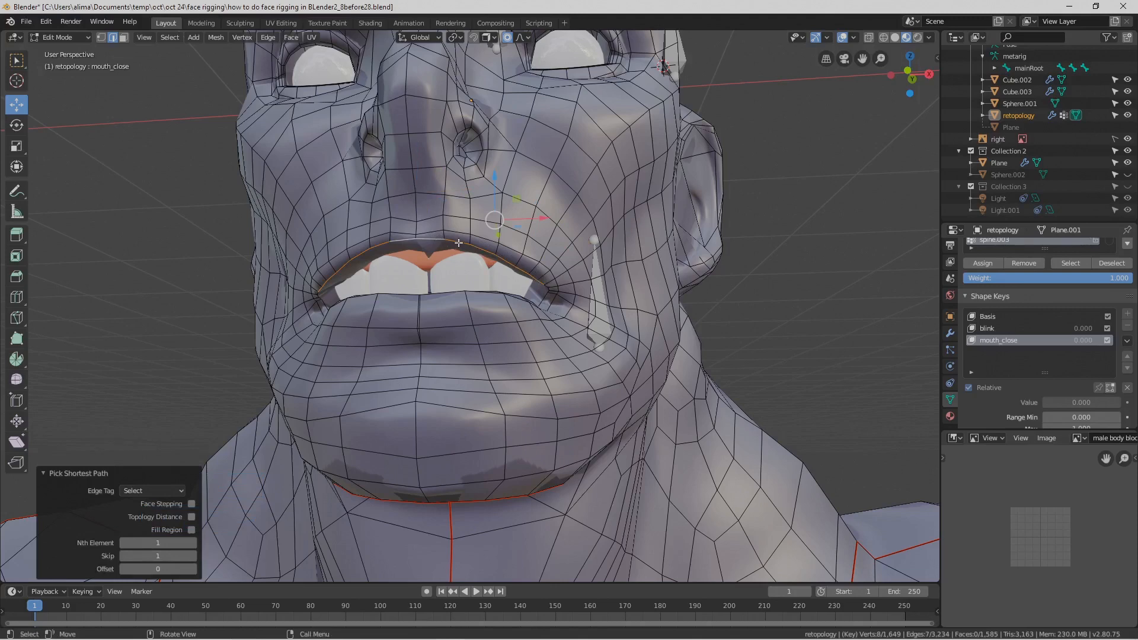
pyautogui.moveTo(493, 261); pyautogui.dragTo(511, 204, button='middle')
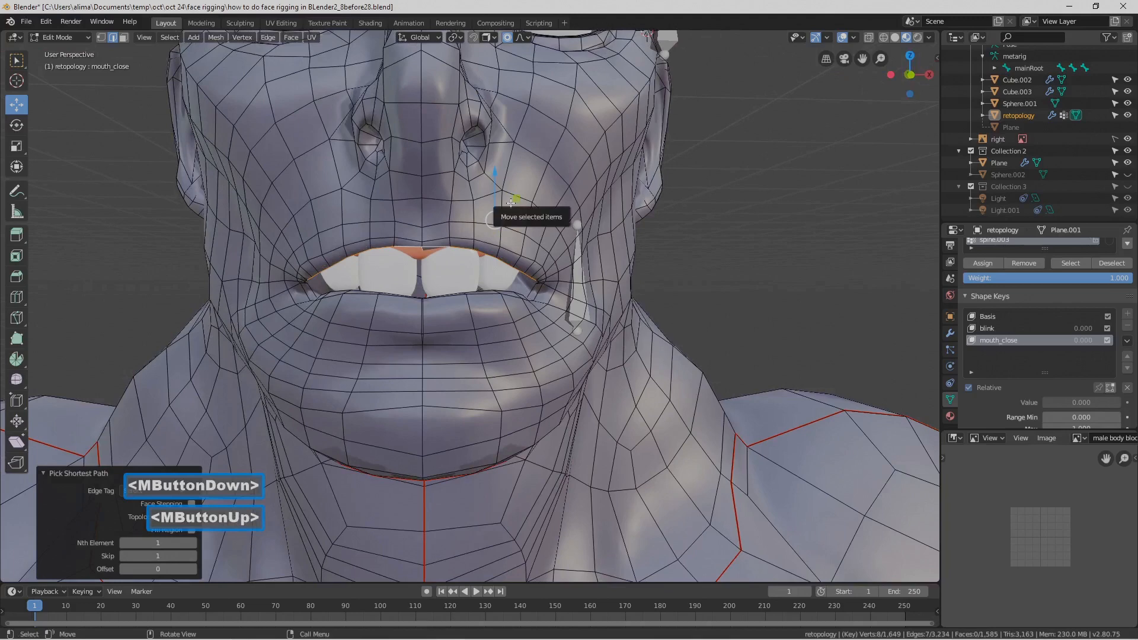
pyautogui.press('g')
pyautogui.press('z')
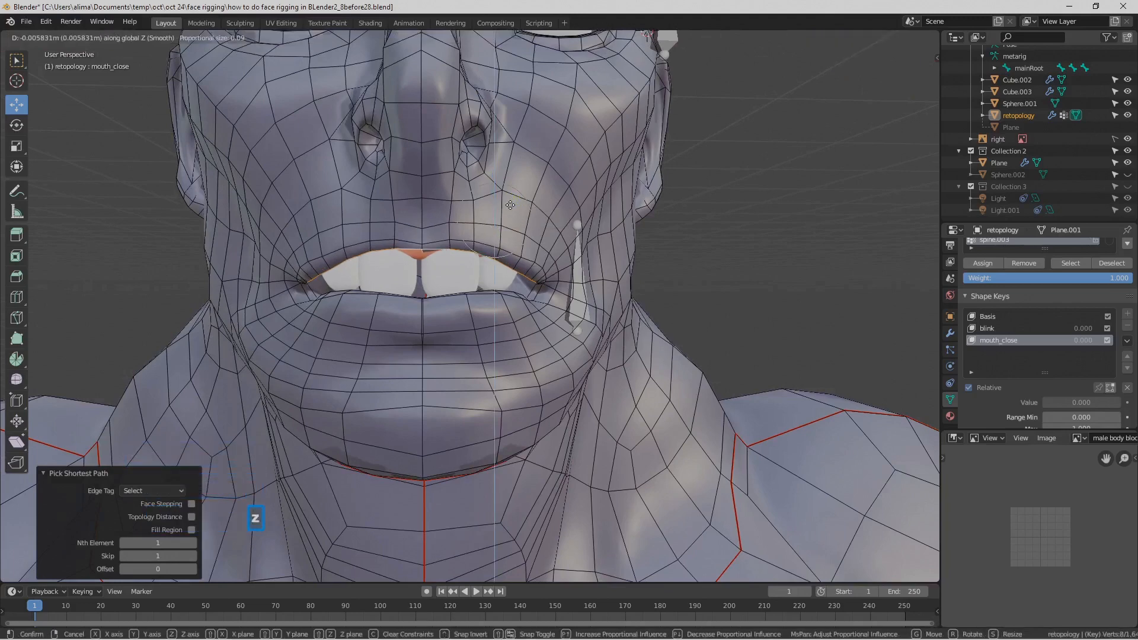
pyautogui.scroll(-6, 510, 206)
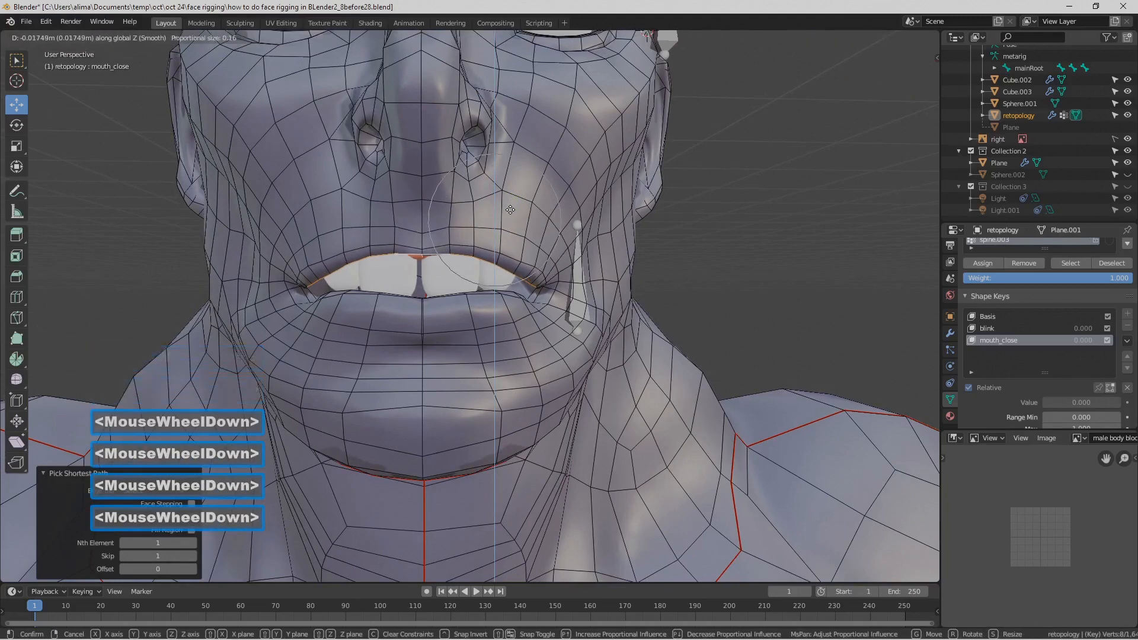
pyautogui.click(512, 211)
# - Raise the lower lip's central rim edge about 0.07 m along local Z to meet the upper lip, with a proportional size of 0.26
pyautogui.moveTo(512, 211); pyautogui.dragTo(535, 284, button='middle')
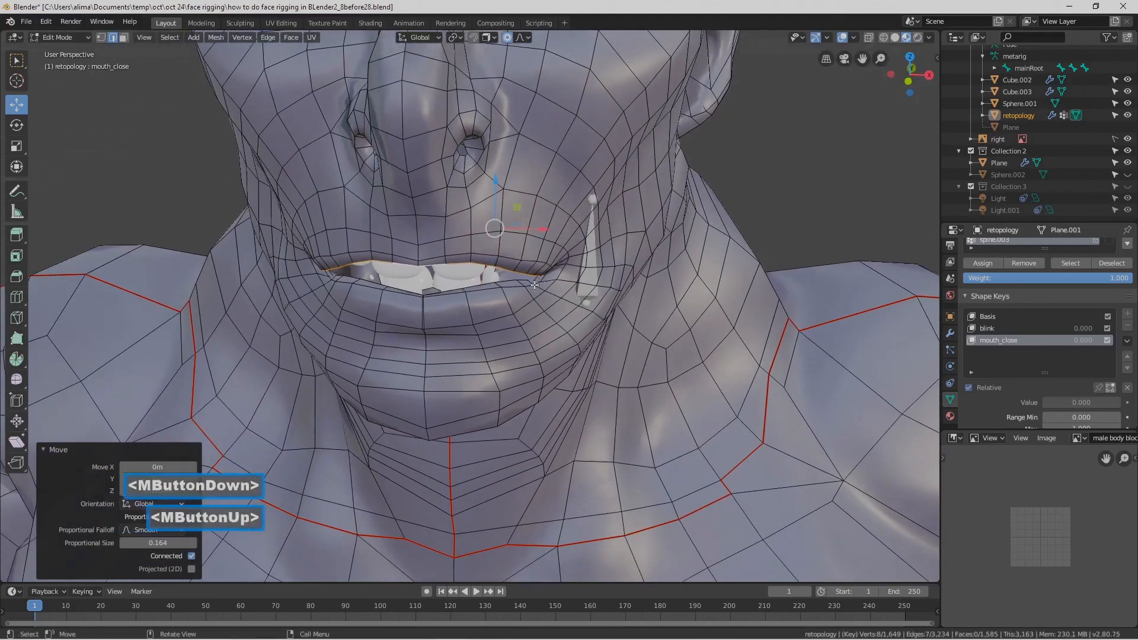
pyautogui.click(451, 289)
pyautogui.click(450, 291)
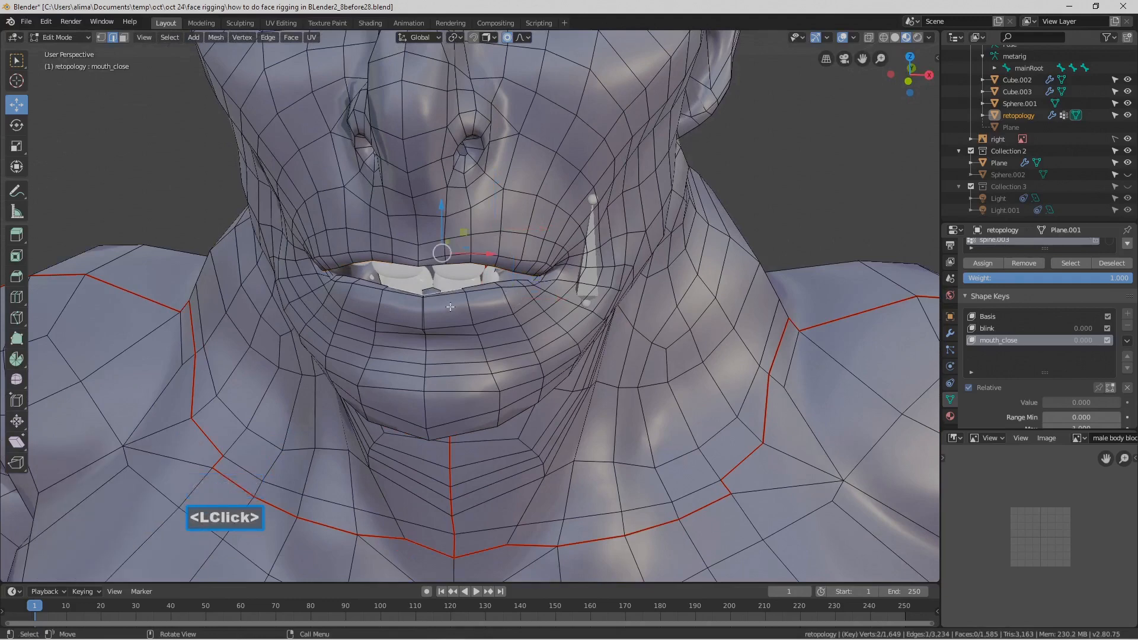
pyautogui.press('g')
pyautogui.press('z')
pyautogui.press('z')
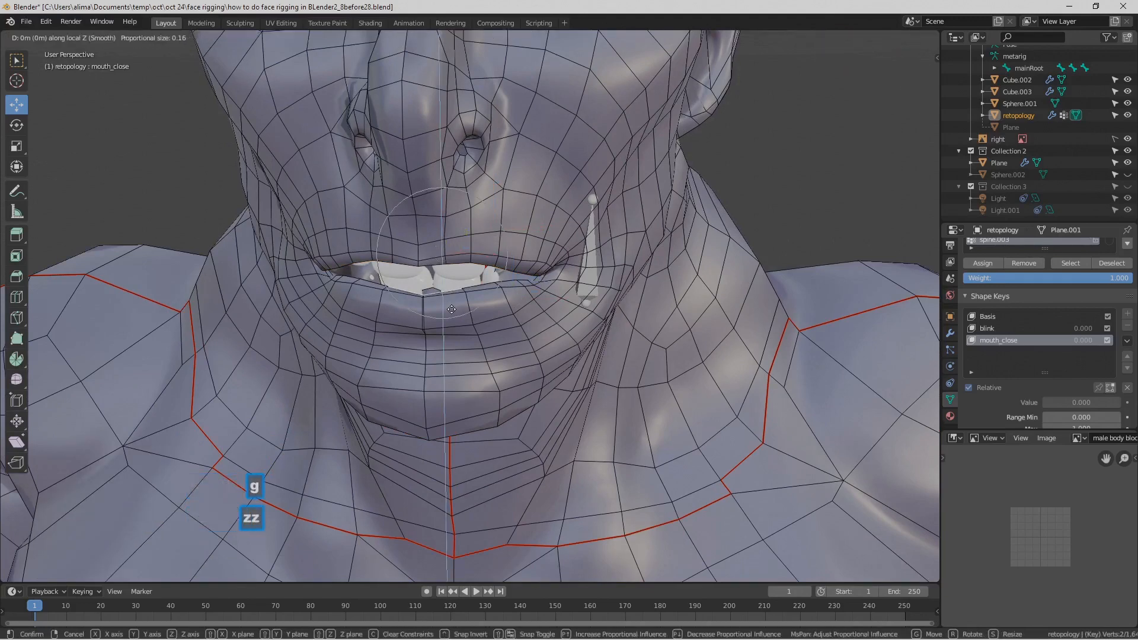
pyautogui.scroll(-2, 451, 300)
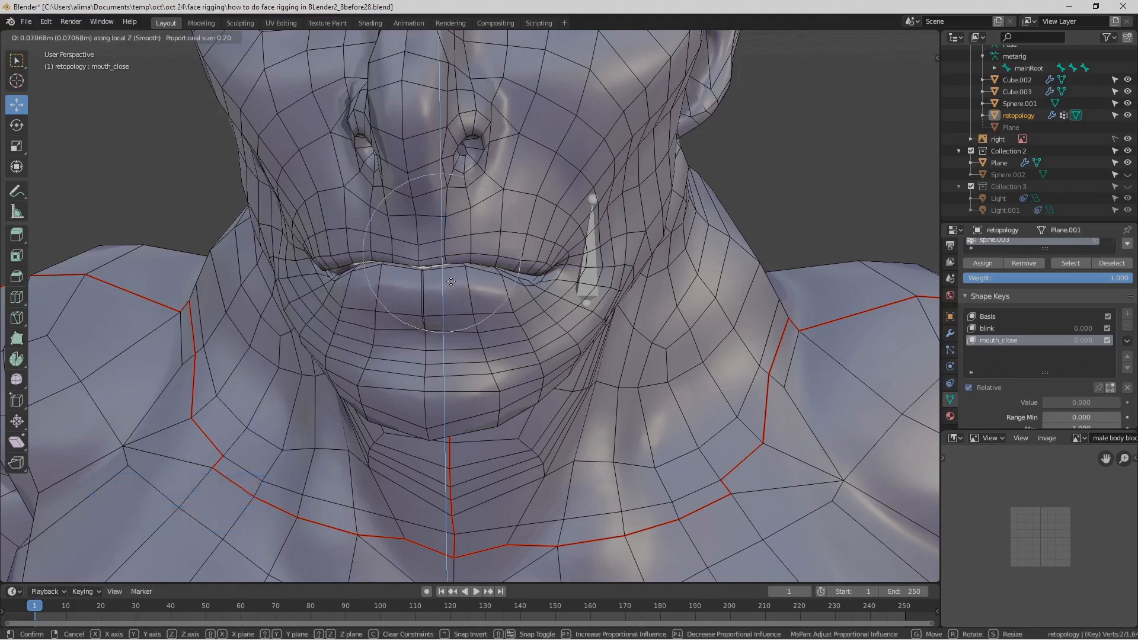
pyautogui.scroll(-1, 451, 282)
pyautogui.scroll(-2, 452, 281)
pyautogui.click(452, 282)
# - Select two central upper-lip edges and push them back along global Y towards the lower lip, with a proportional size of 0.26
pyautogui.moveTo(451, 282)
pyautogui.mouseDown(button='middle')
pyautogui.moveTo(464, 286)
pyautogui.moveTo(457, 261)
pyautogui.moveTo(454, 273)
pyautogui.moveTo(425, 255)
pyautogui.moveTo(516, 288)
pyautogui.moveTo(451, 281)
pyautogui.mouseUp(button='middle')
pyautogui.click(425, 255)
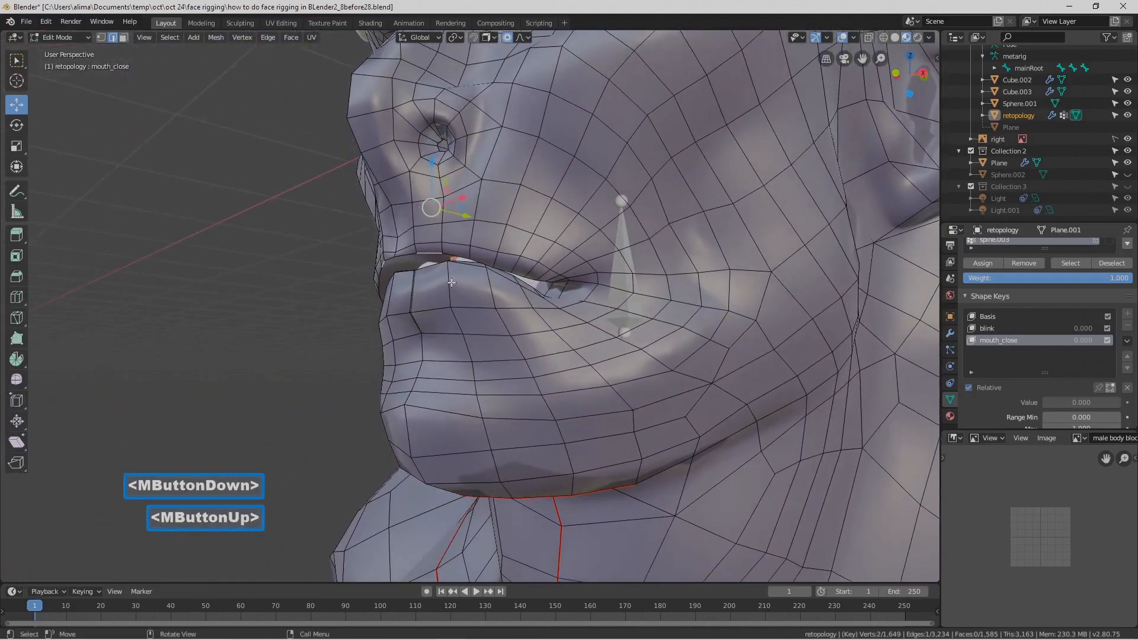
pyautogui.keyDown('shift'); pyautogui.click(404, 257); pyautogui.keyUp('shift')
pyautogui.moveTo(445, 292); pyautogui.dragTo(422, 305, button='middle')
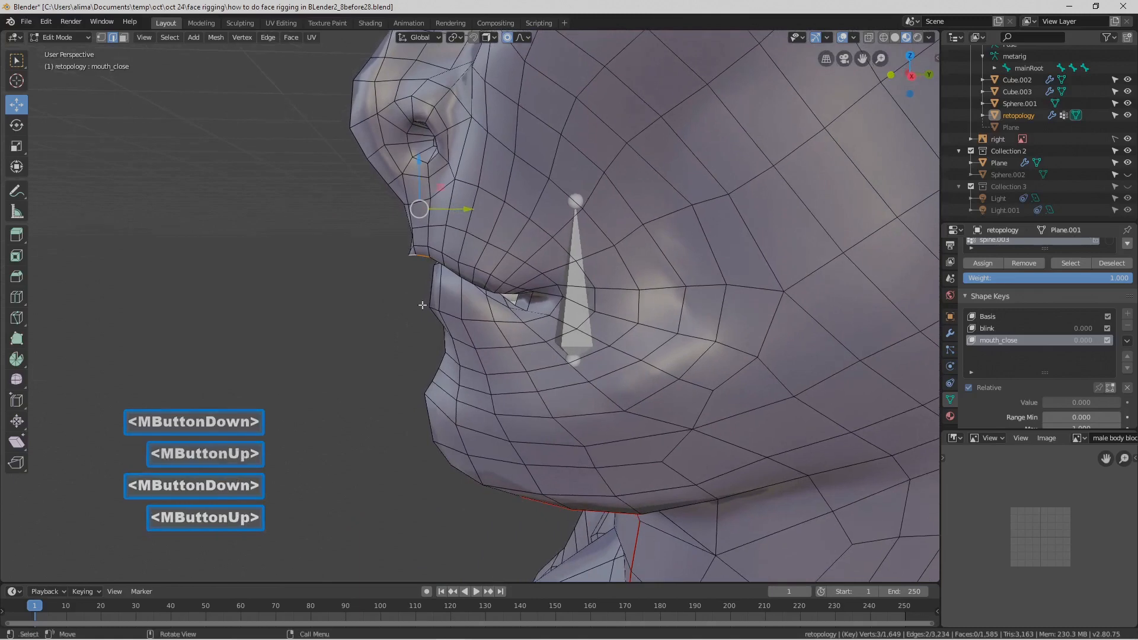
pyautogui.press('g')
pyautogui.press('y')
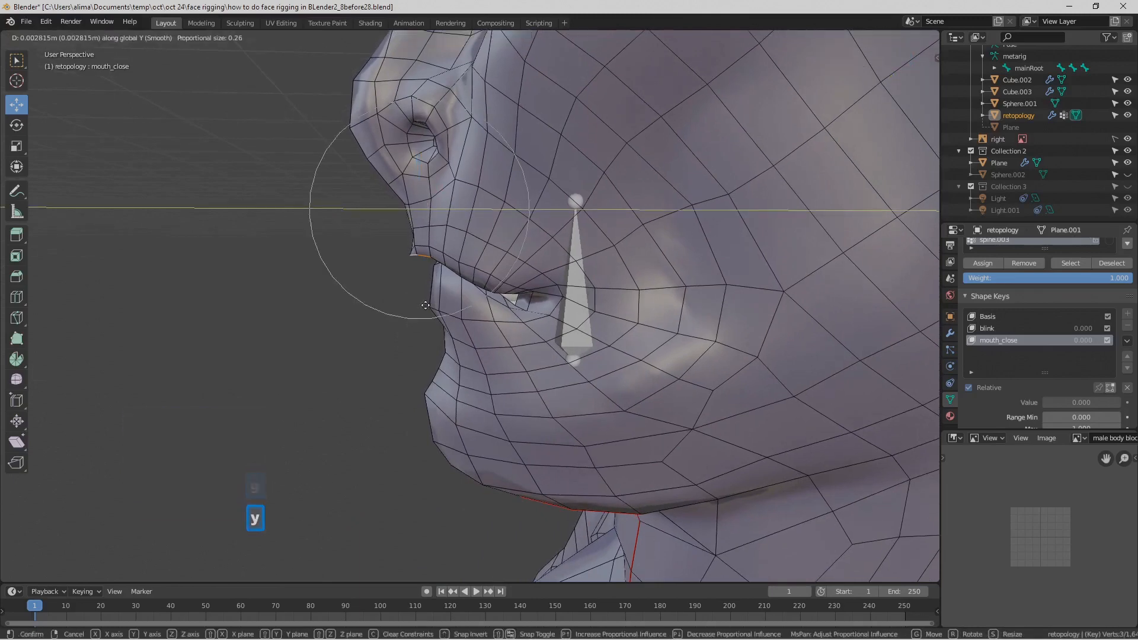
pyautogui.click(442, 301)
# - Raise the lower-lip edge at the mouth corner near the mouth bone 0.0204 m along Z, proportional size 0.149, and deselect it
pyautogui.moveTo(442, 301); pyautogui.dragTo(513, 301, button='middle')
pyautogui.click(549, 295)
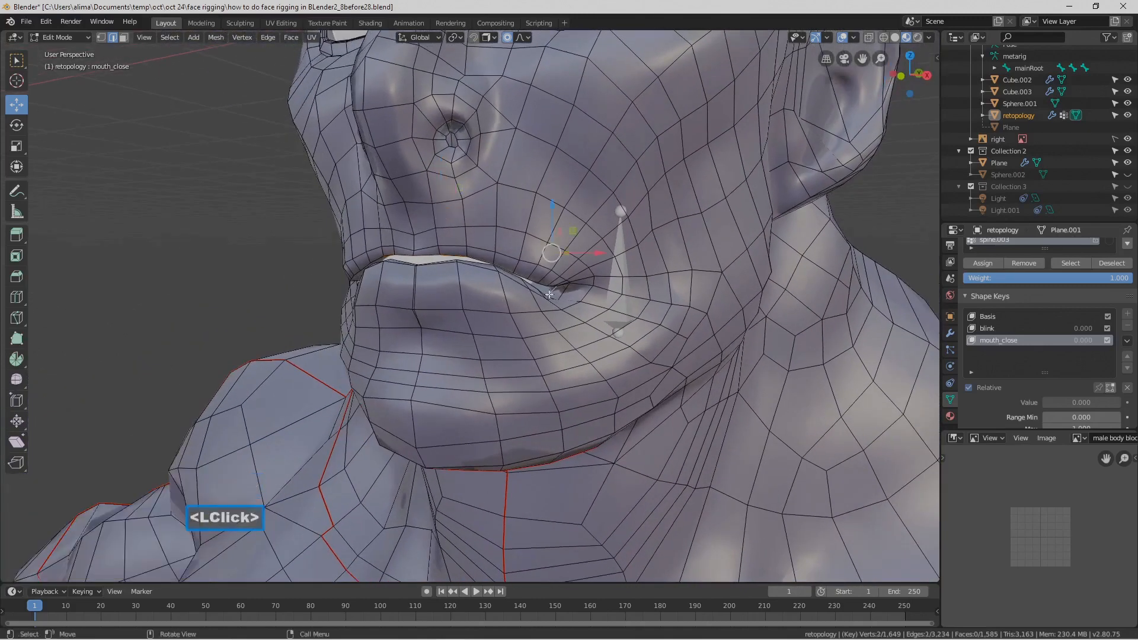
pyautogui.click(552, 297)
pyautogui.press('g')
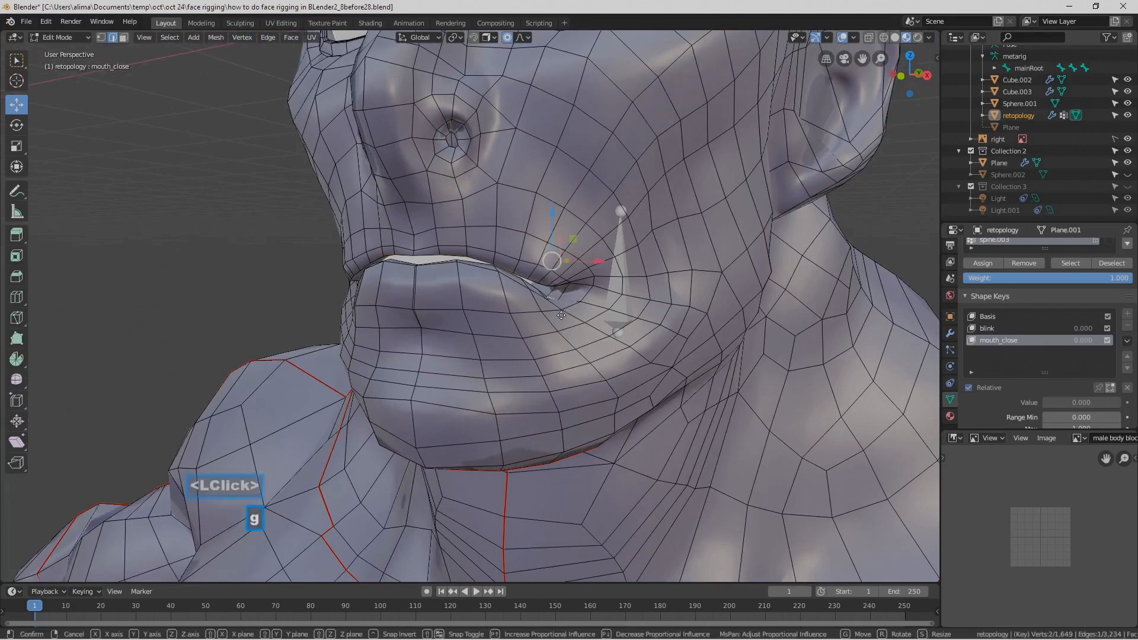
pyautogui.press('z')
pyautogui.scroll(6, 565, 308)
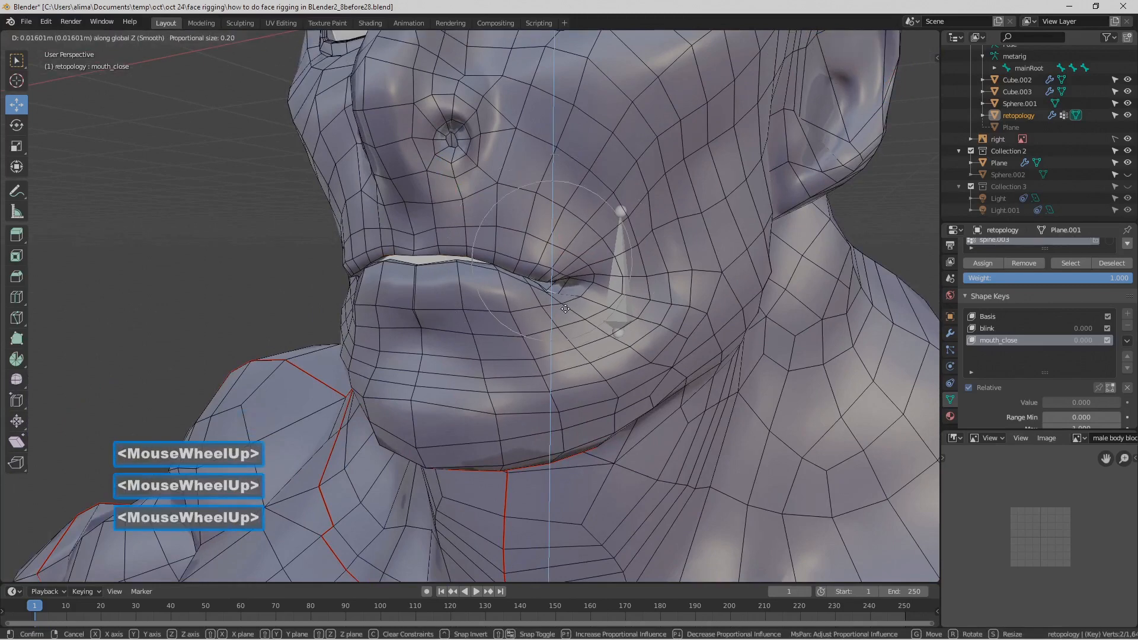
pyautogui.click(566, 308)
pyautogui.moveTo(567, 308); pyautogui.dragTo(648, 383, button='middle')
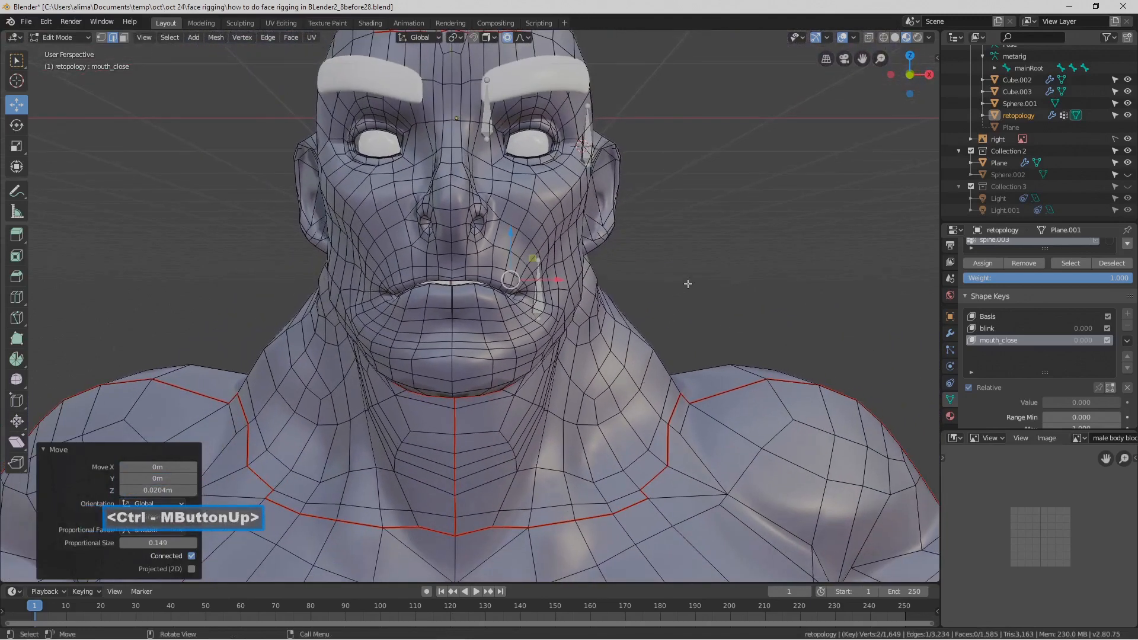
pyautogui.click(563, 147)
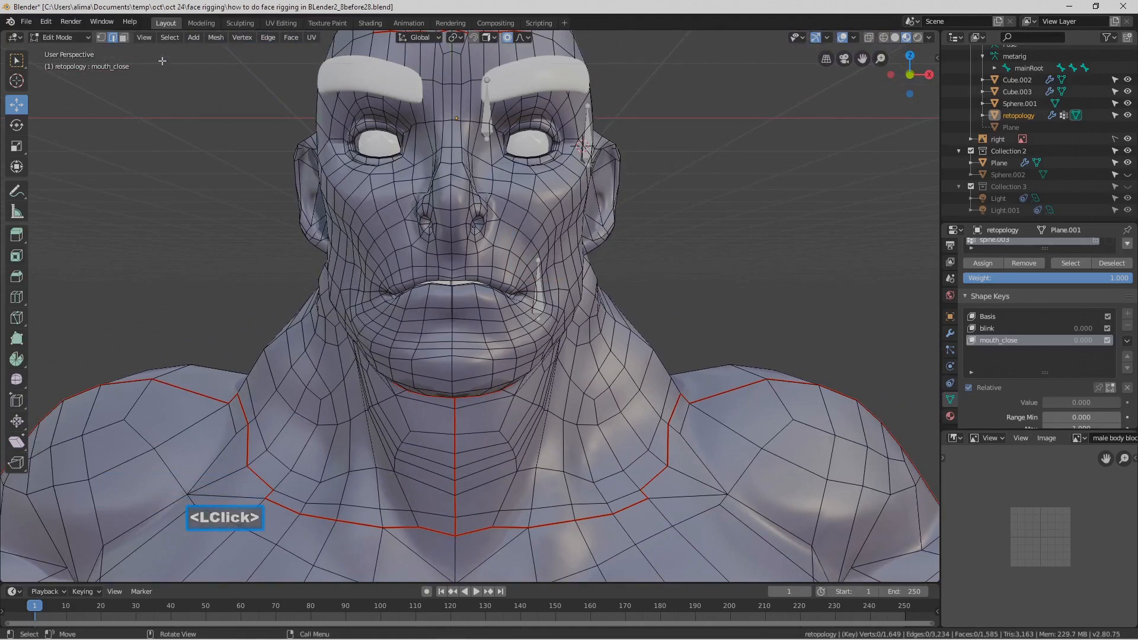
# - Leave Edit Mode, lock the display to the mouth_close shape key and switch the retopology mesh to Sculpt Mode
pyautogui.click(86, 38)
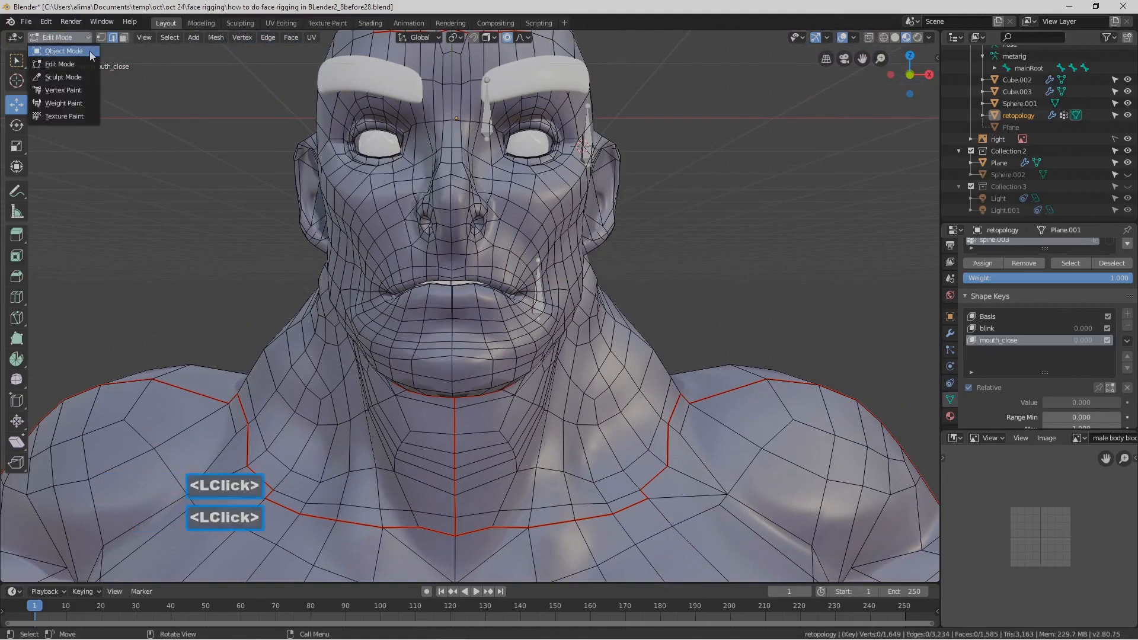
pyautogui.click(64, 51)
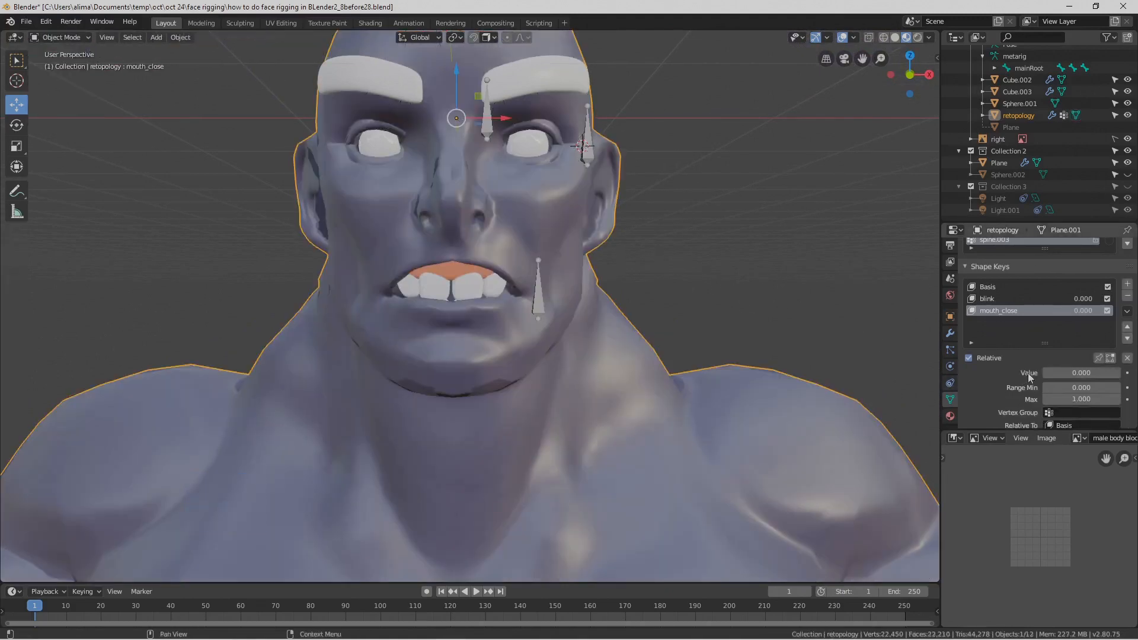
pyautogui.click(1098, 359)
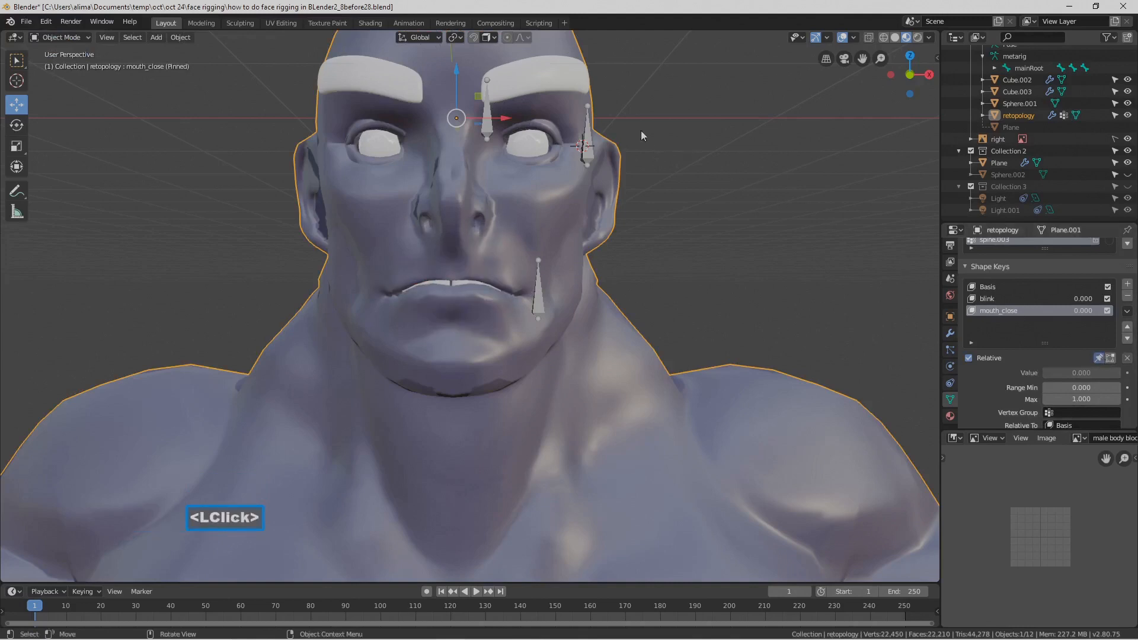
pyautogui.click(90, 38)
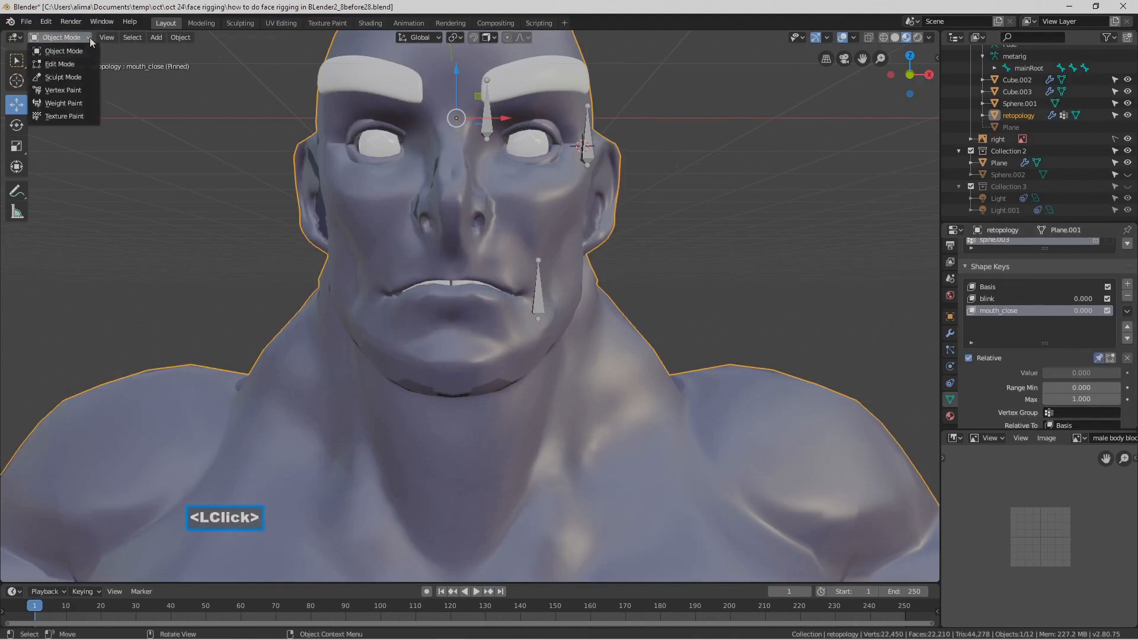
pyautogui.click(89, 76)
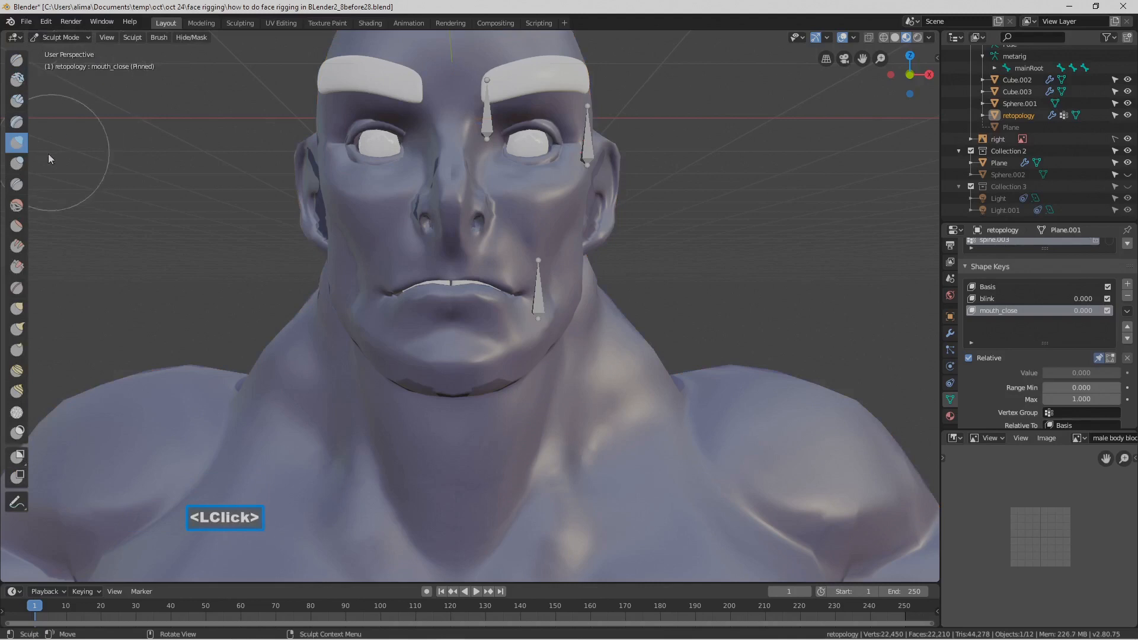
# - Build up the lips with the Inflate brush to close the gap over the teeth, and smooth the mouth corner near the mouth bone
pyautogui.click(476, 282)
pyautogui.moveTo(470, 282)
pyautogui.mouseDown()
pyautogui.moveTo(503, 293)
pyautogui.moveTo(490, 288)
pyautogui.mouseUp()
pyautogui.click(472, 284)
pyautogui.click(463, 282)
pyautogui.doubleClick(462, 279)
pyautogui.click(464, 279)
pyautogui.click(470, 279)
pyautogui.click(517, 293)
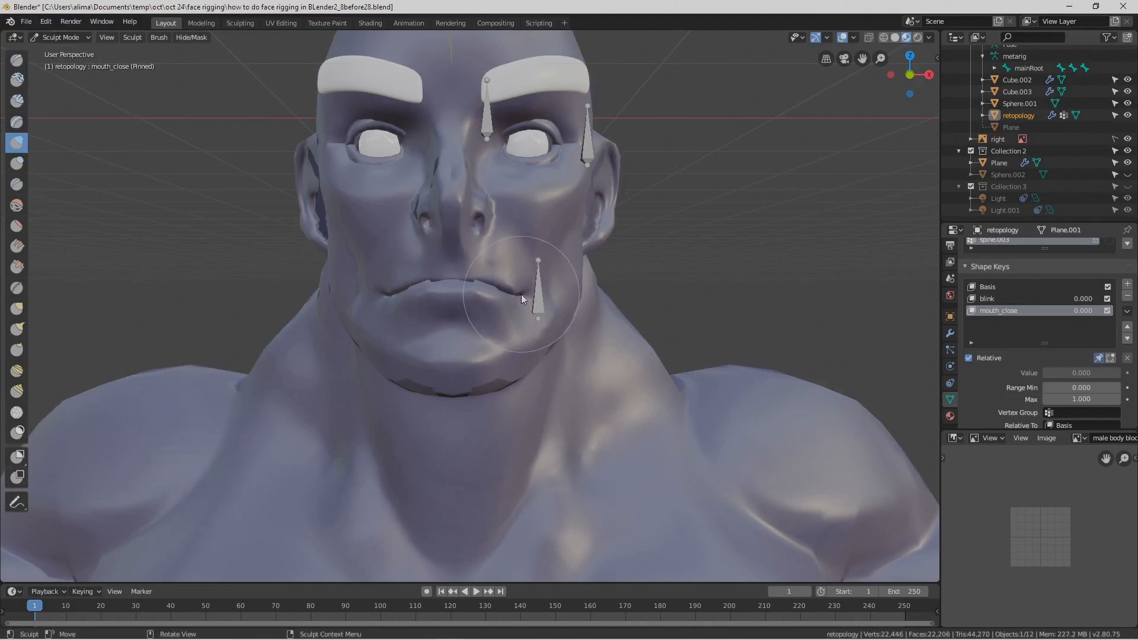
pyautogui.keyDown('shift'); pyautogui.click(521, 294); pyautogui.keyUp('shift')
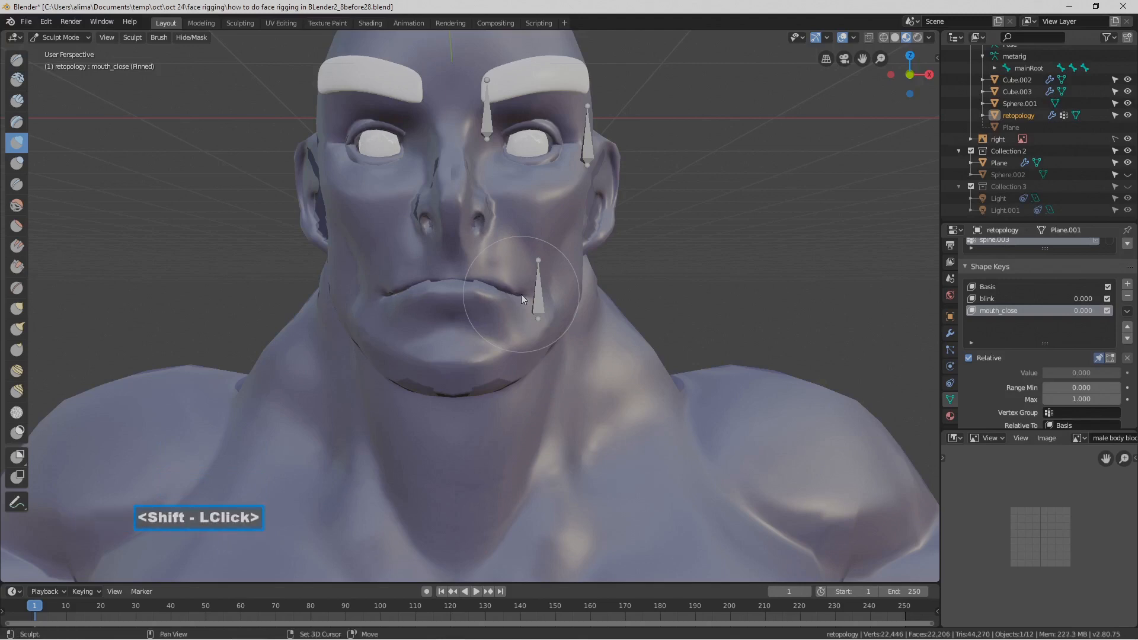
pyautogui.keyDown('shift'); pyautogui.click(521, 295); pyautogui.keyUp('shift')
# - Examine the closed lips from the front and side, and save the file as "how to do face rigging in BLender2_8before29.blend"
pyautogui.moveTo(521, 294)
pyautogui.mouseDown(button='middle')
pyautogui.moveTo(415, 293)
pyautogui.moveTo(495, 279)
pyautogui.moveTo(528, 291)
pyautogui.moveTo(451, 304)
pyautogui.moveTo(436, 247)
pyautogui.moveTo(480, 240)
pyautogui.moveTo(525, 306)
pyautogui.mouseUp(button='middle')
pyautogui.moveTo(517, 301); pyautogui.dragTo(515, 301, button='middle')
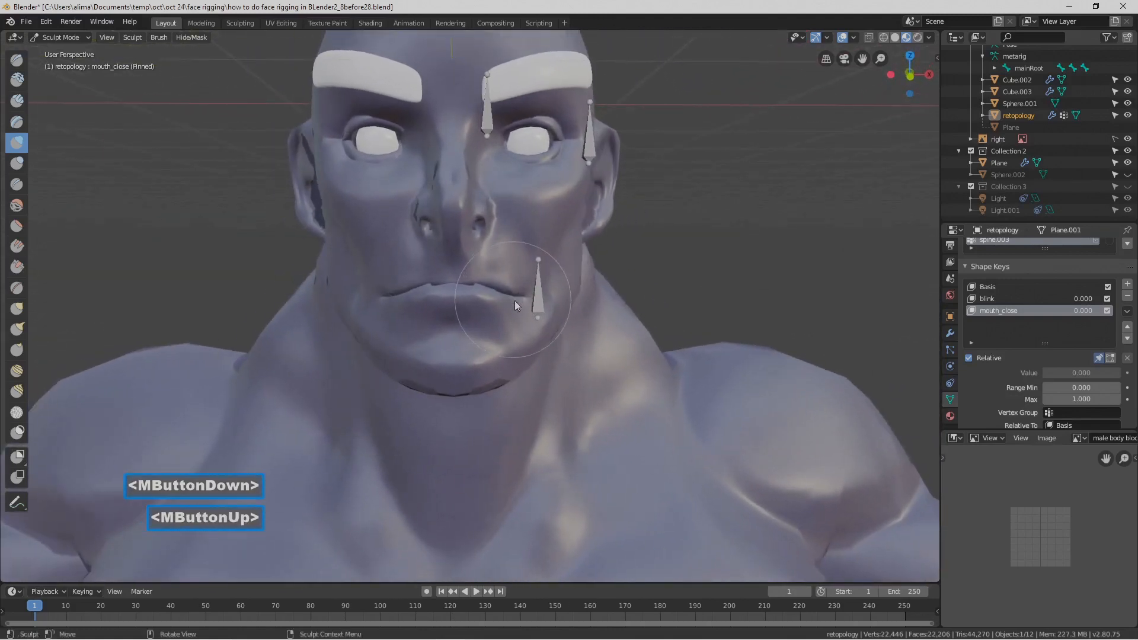
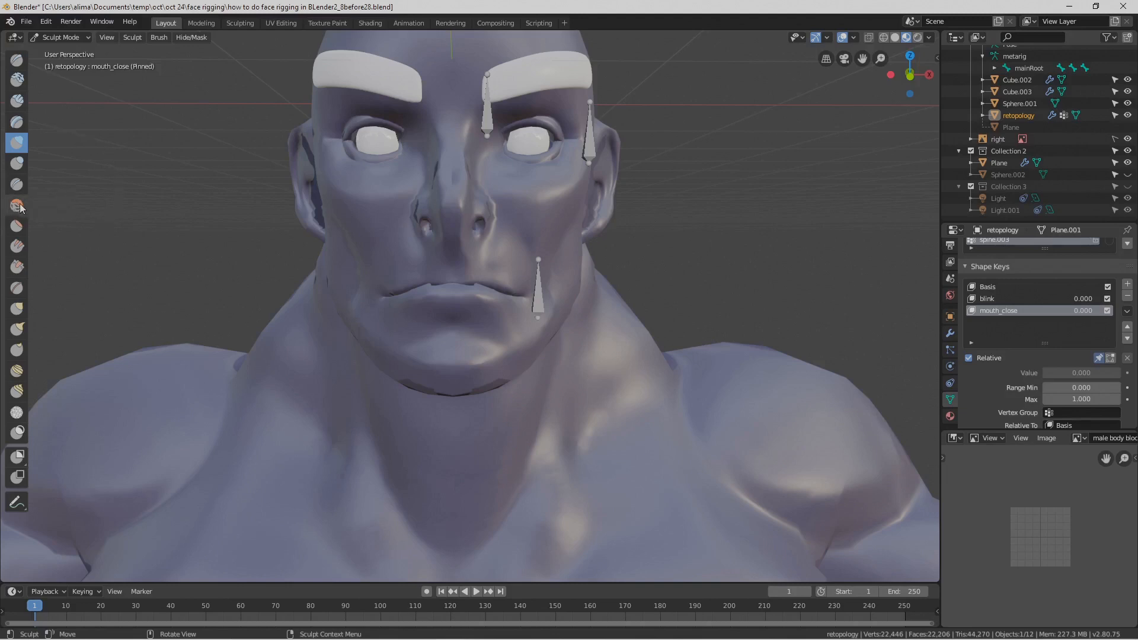
pyautogui.moveTo(635, 264); pyautogui.dragTo(489, 277, button='middle')
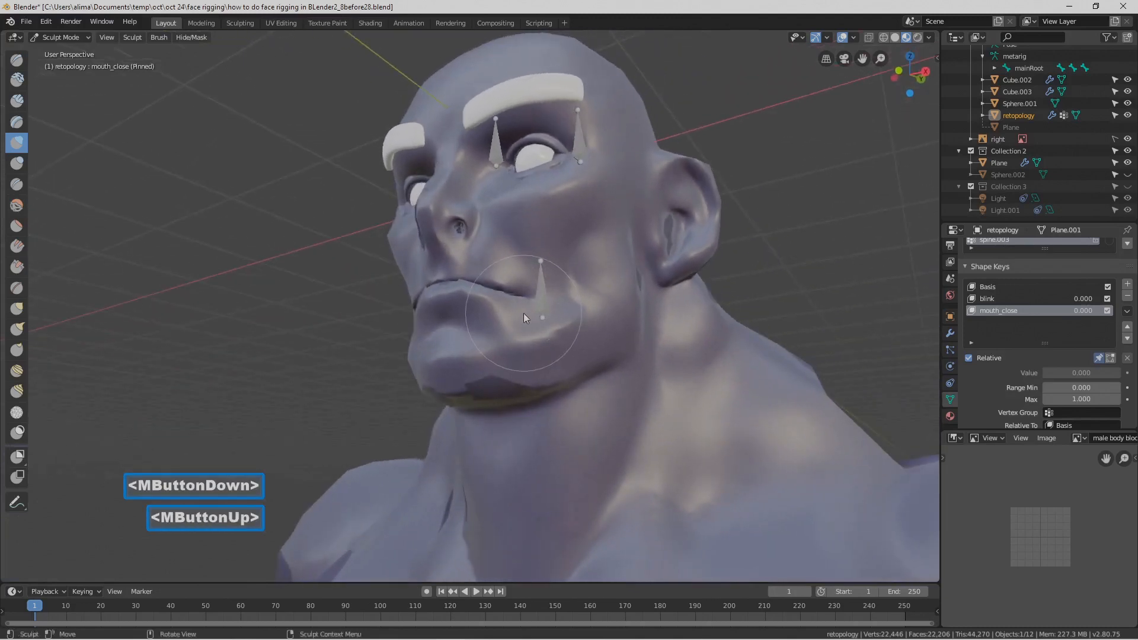
pyautogui.moveTo(520, 343); pyautogui.dragTo(578, 303, button='middle')
pyautogui.moveTo(578, 303)
pyautogui.keyDown('ctrl'); pyautogui.mouseDown(button='middle')
pyautogui.moveTo(574, 258)
pyautogui.moveTo(550, 219)
pyautogui.moveTo(560, 197)
pyautogui.moveTo(578, 287)
pyautogui.moveTo(548, 302)
pyautogui.moveTo(585, 318)
pyautogui.moveTo(576, 247)
pyautogui.moveTo(582, 291)
pyautogui.mouseUp(button='middle'); pyautogui.keyUp('ctrl')
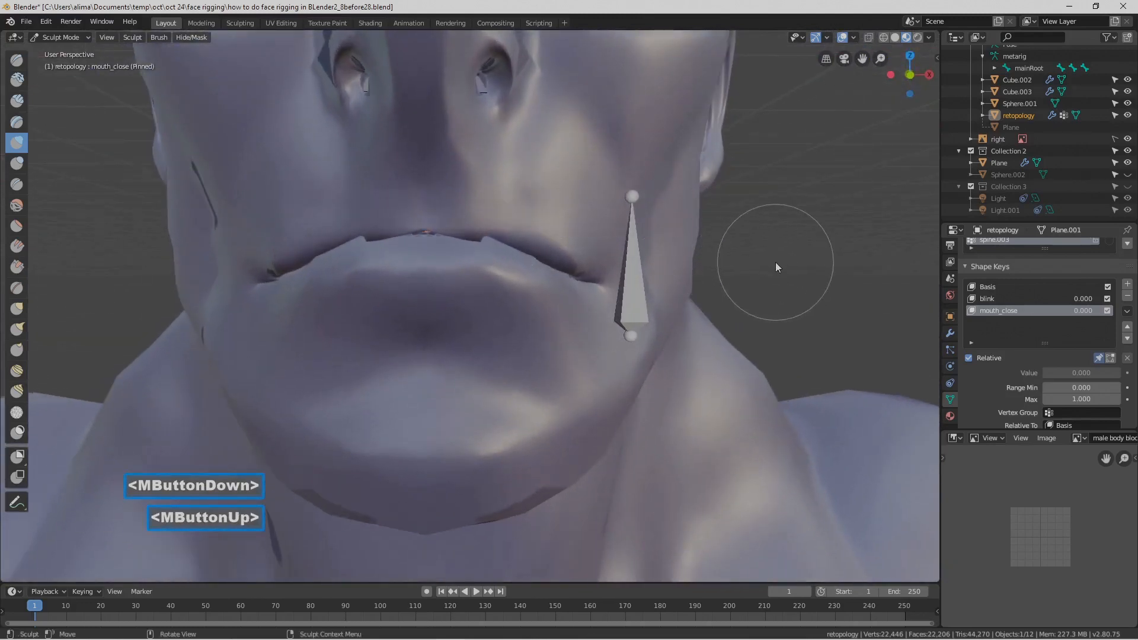
pyautogui.scroll(-2, 727, 276)
pyautogui.moveTo(728, 279)
pyautogui.mouseDown(button='middle')
pyautogui.moveTo(763, 278)
pyautogui.moveTo(706, 277)
pyautogui.mouseUp(button='middle')
pyautogui.moveTo(628, 301); pyautogui.dragTo(623, 308, button='middle')
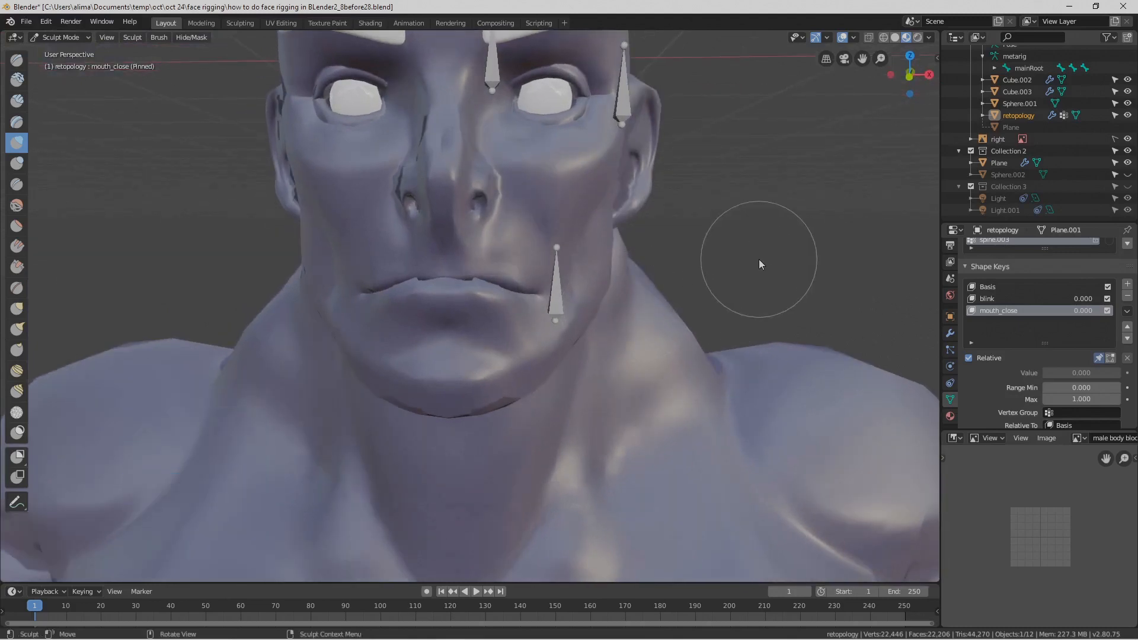
pyautogui.press('Pause')
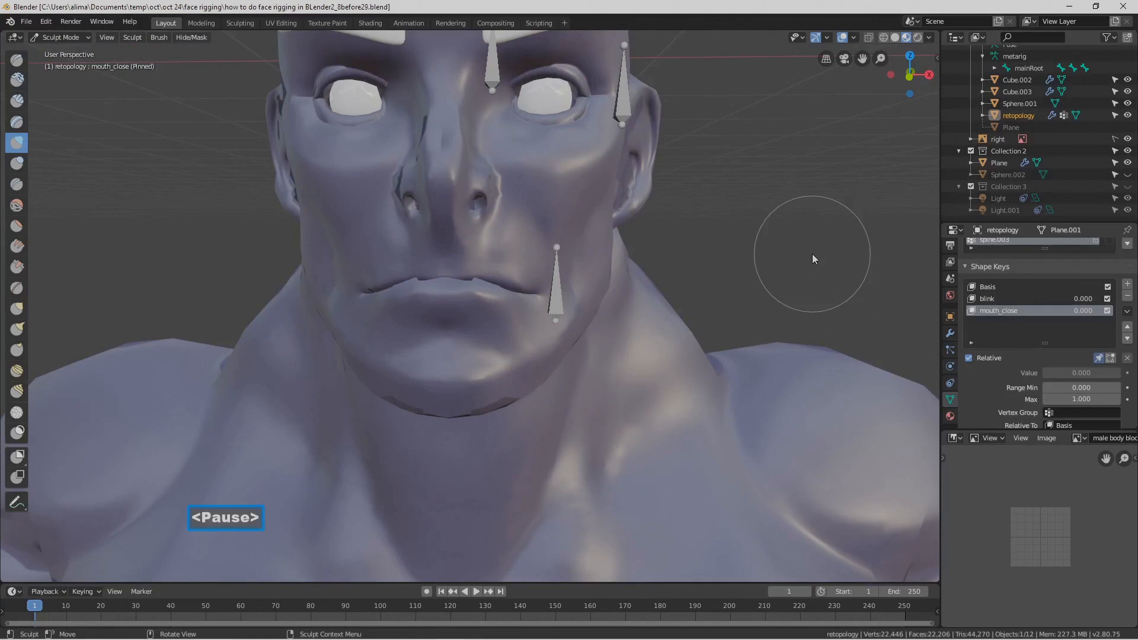
# - Enlarge the brush radius and use the Grab brush to nudge the lips from the front and in an angled view
pyautogui.scroll(-1, 586, 286)
pyautogui.moveTo(583, 283); pyautogui.dragTo(584, 279, button='middle')
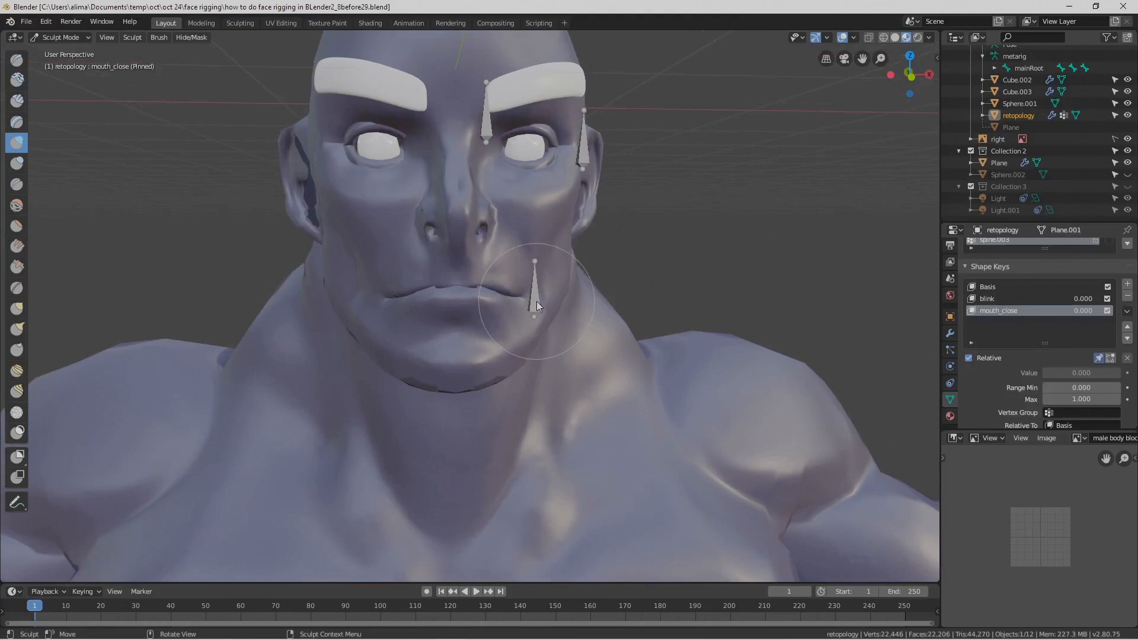
pyautogui.press('f')
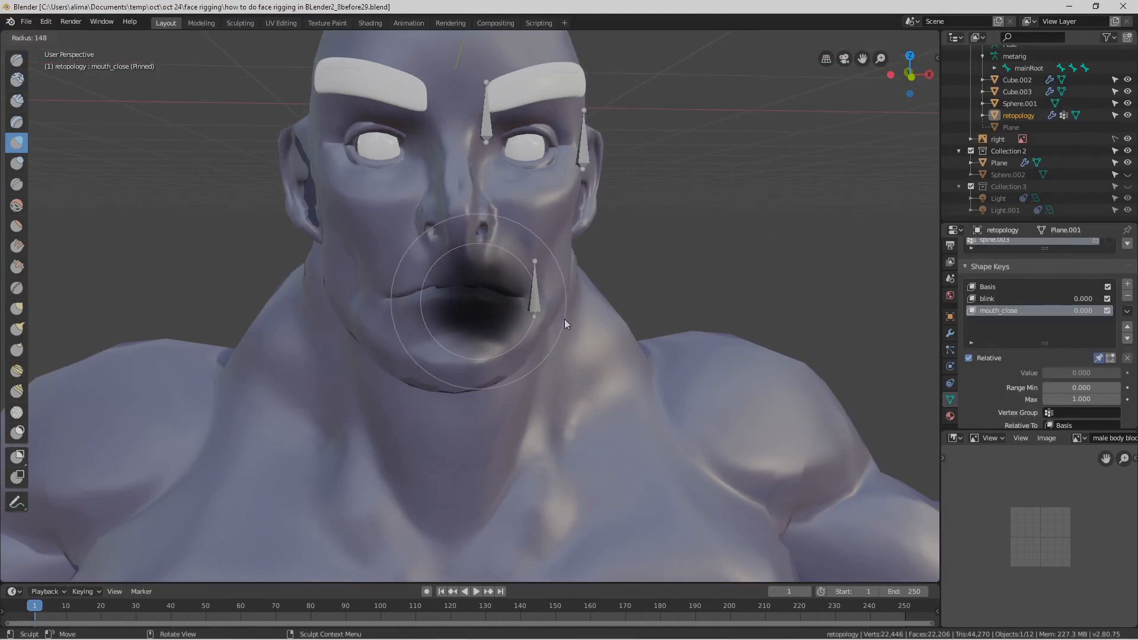
pyautogui.click(571, 319)
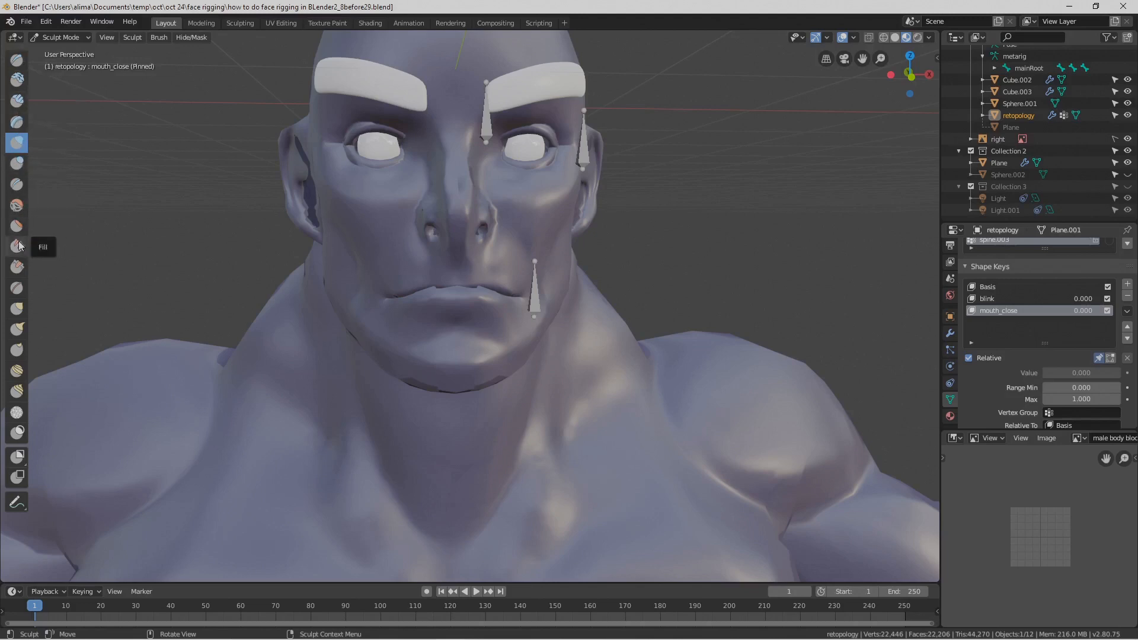
pyautogui.click(17, 308)
pyautogui.moveTo(498, 302); pyautogui.dragTo(501, 294, button='middle')
pyautogui.moveTo(506, 296); pyautogui.dragTo(507, 293)
pyautogui.moveTo(524, 301); pyautogui.dragTo(454, 303, button='middle')
pyautogui.keyDown('ctrl'); pyautogui.moveTo(518, 325); pyautogui.dragTo(510, 283, button='middle'); pyautogui.keyUp('ctrl')
pyautogui.moveTo(510, 283)
pyautogui.mouseDown(button='middle')
pyautogui.moveTo(421, 265)
pyautogui.moveTo(460, 279)
pyautogui.mouseUp(button='middle')
pyautogui.moveTo(460, 279); pyautogui.dragTo(447, 287)
pyautogui.moveTo(461, 276)
pyautogui.mouseDown(button='middle')
pyautogui.moveTo(555, 261)
pyautogui.moveTo(549, 270)
pyautogui.mouseUp(button='middle')
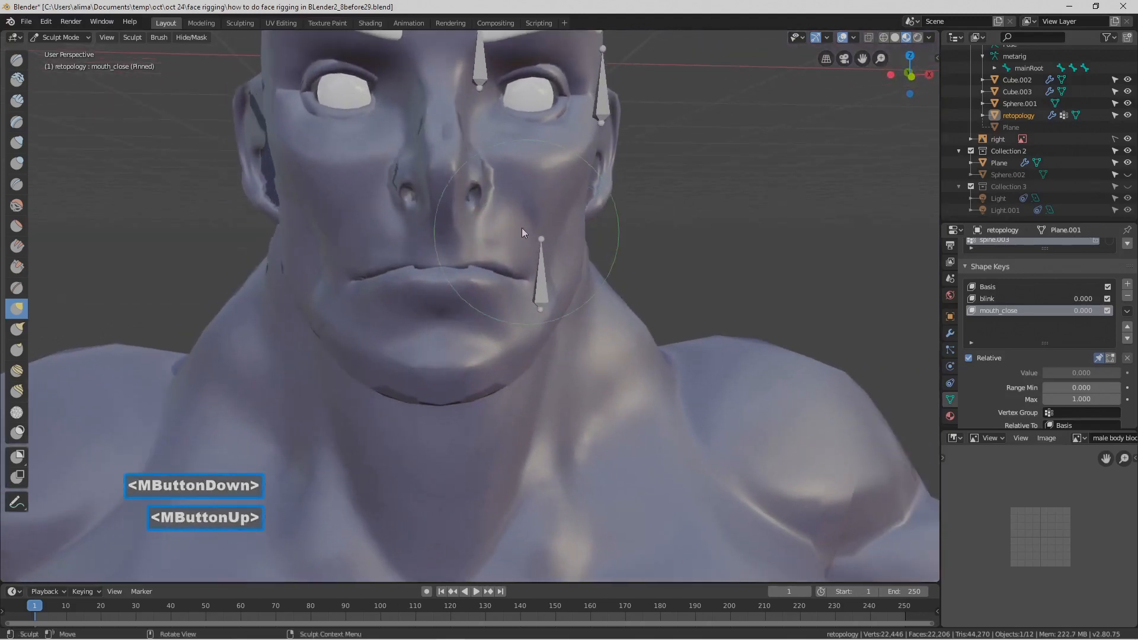
# - Pull the cheek beside the nose slightly down with the Grab brush and adjust the brush radius
pyautogui.moveTo(508, 191); pyautogui.dragTo(507, 194)
pyautogui.moveTo(571, 215)
pyautogui.mouseDown(button='middle')
pyautogui.moveTo(546, 218)
pyautogui.moveTo(562, 218)
pyautogui.mouseUp(button='middle')
pyautogui.moveTo(682, 205)
pyautogui.keyDown('ctrl'); pyautogui.mouseDown(button='middle')
pyautogui.moveTo(685, 243)
pyautogui.moveTo(642, 255)
pyautogui.moveTo(704, 225)
pyautogui.mouseUp(button='middle'); pyautogui.keyUp('ctrl')
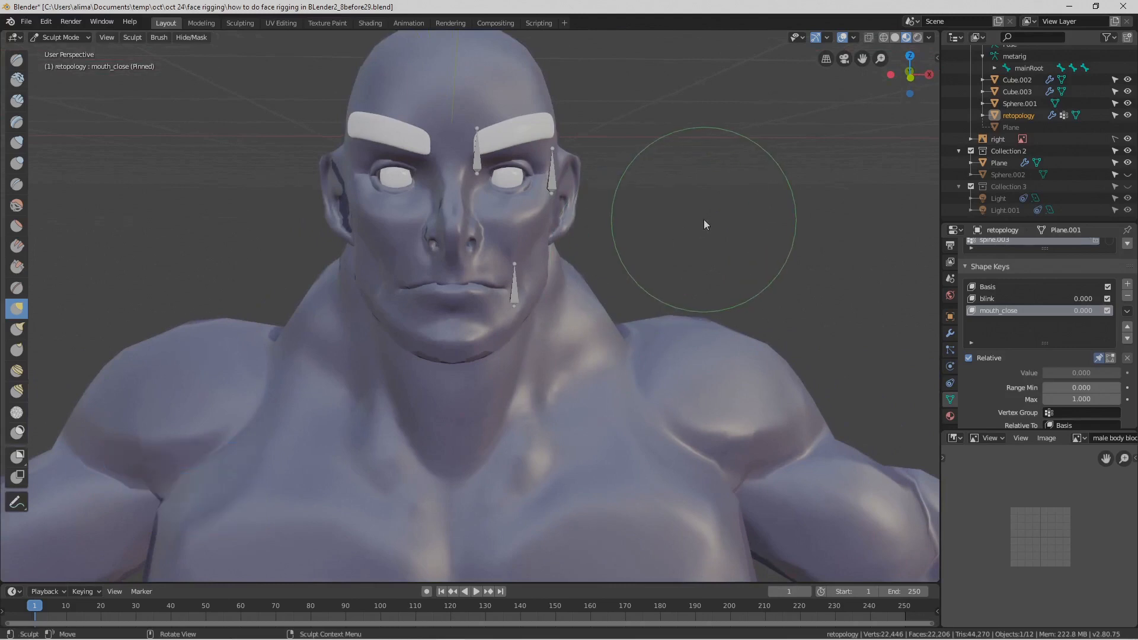
pyautogui.press('f')
pyautogui.click(667, 223)
# - Return to Object Mode and turn off the shape key lock on mouth_close
pyautogui.click(87, 36)
pyautogui.click(50, 51)
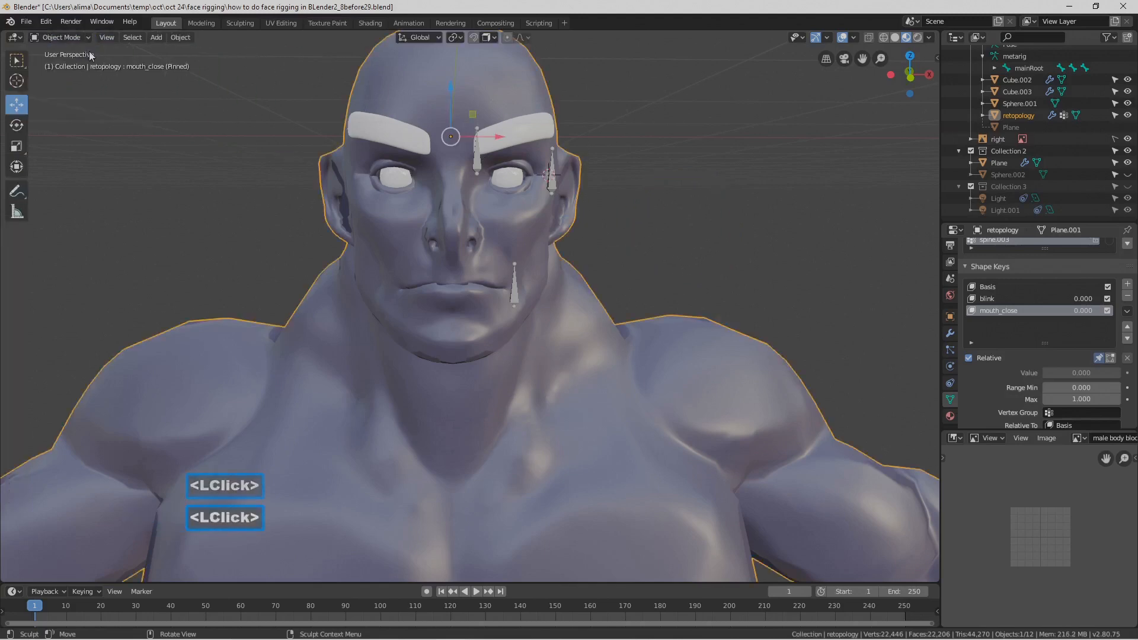
pyautogui.click(1098, 358)
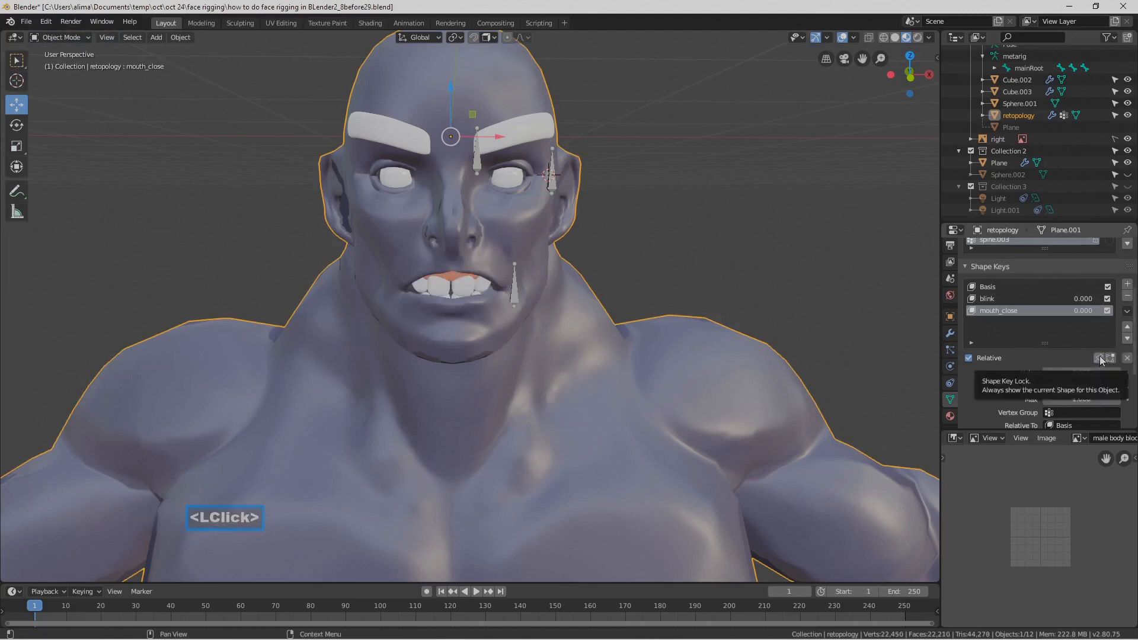
# - Save the file as "how to do face rigging in BLender2_8before30.blend" and test the mouth_close value, leaving it at 0.000
pyautogui.press('Pause')
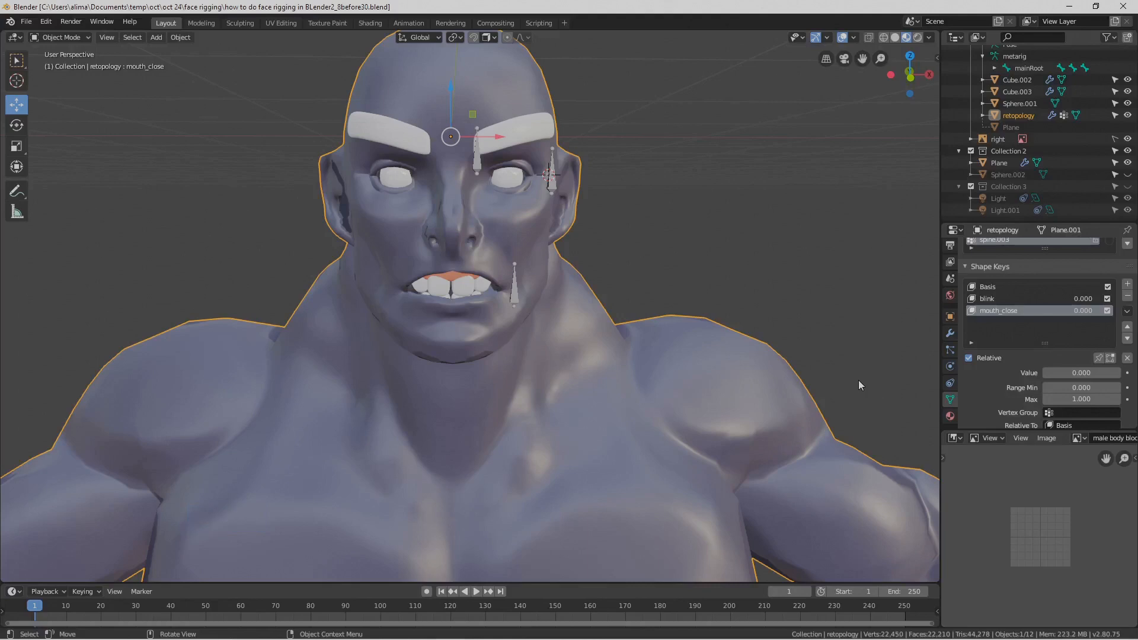
pyautogui.moveTo(1052, 376); pyautogui.dragTo(973, 373)
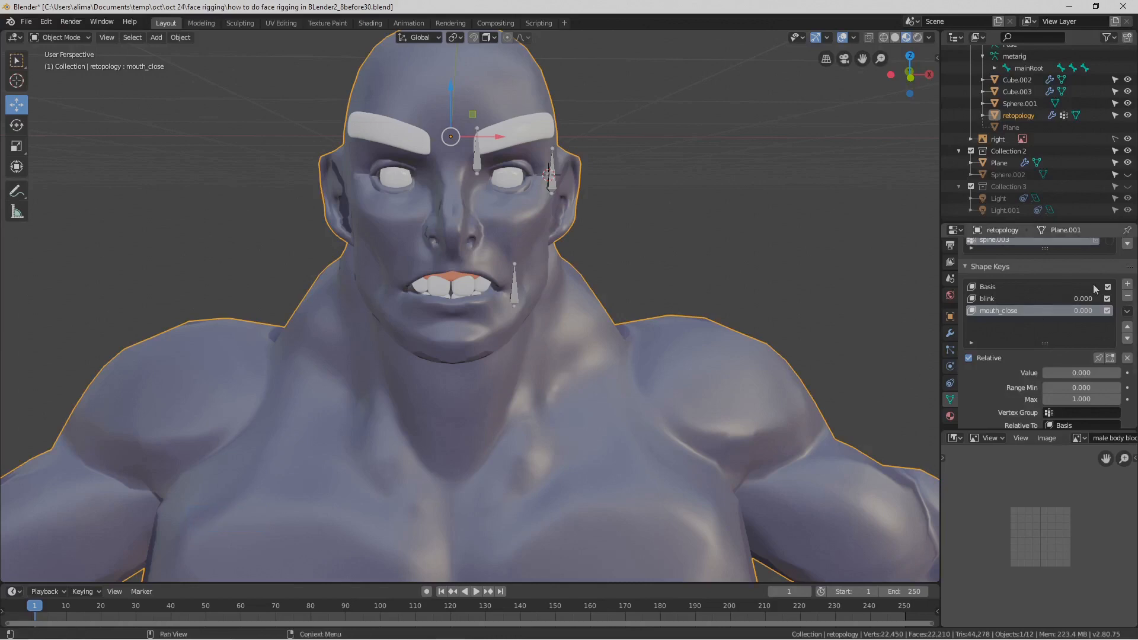
# - Add a shape key named brow_ctrl and save the file as "how to do face rigging in BLender2_8before31.blend"
pyautogui.click(1127, 285)
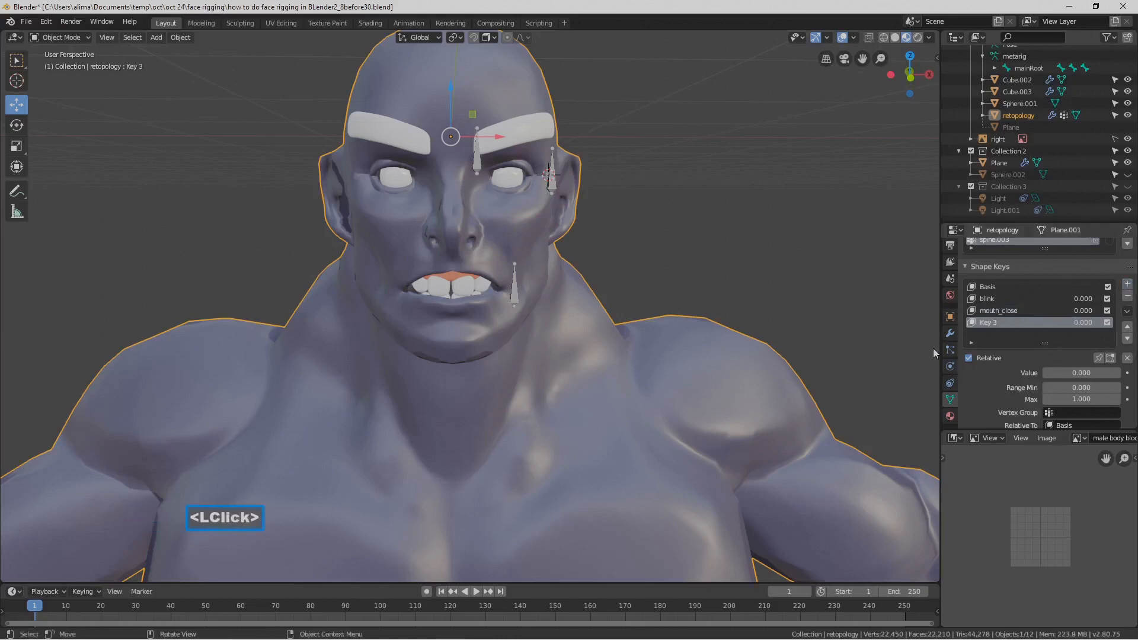
pyautogui.doubleClick(995, 322)
pyautogui.press('BackSpace')
pyautogui.write('brow')
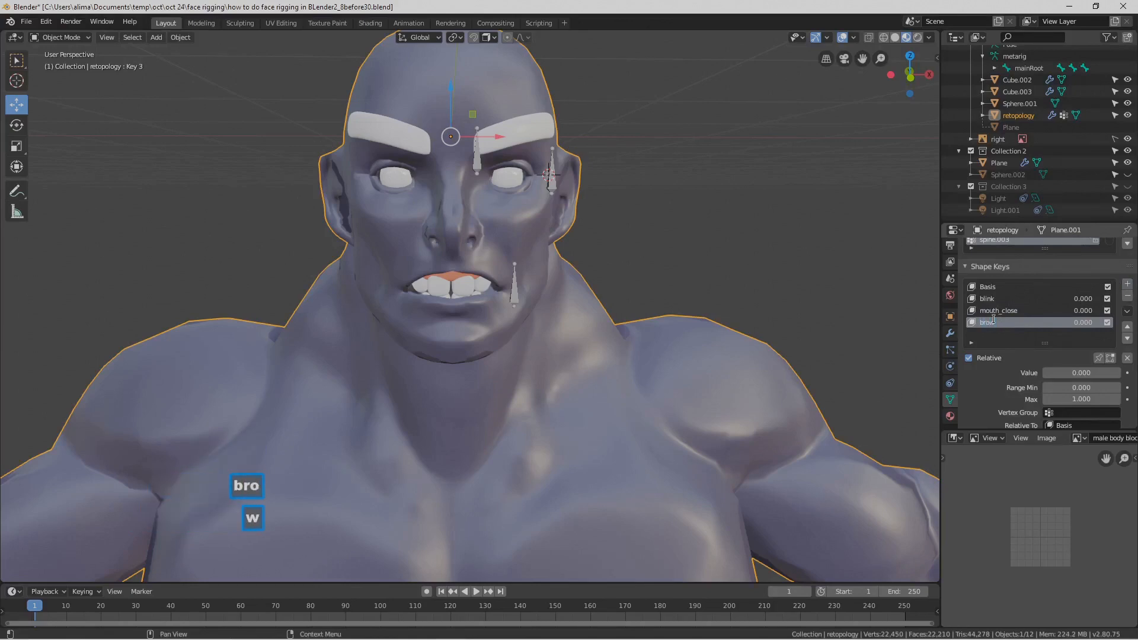
pyautogui.write('_ctr')
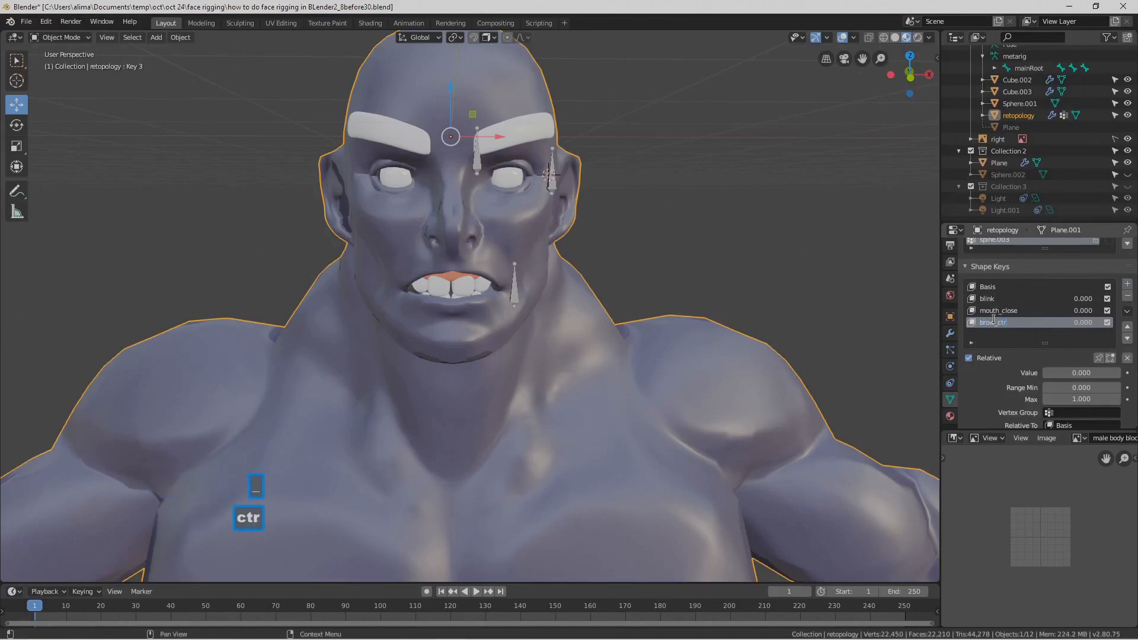
pyautogui.write('l')
pyautogui.press('Return')
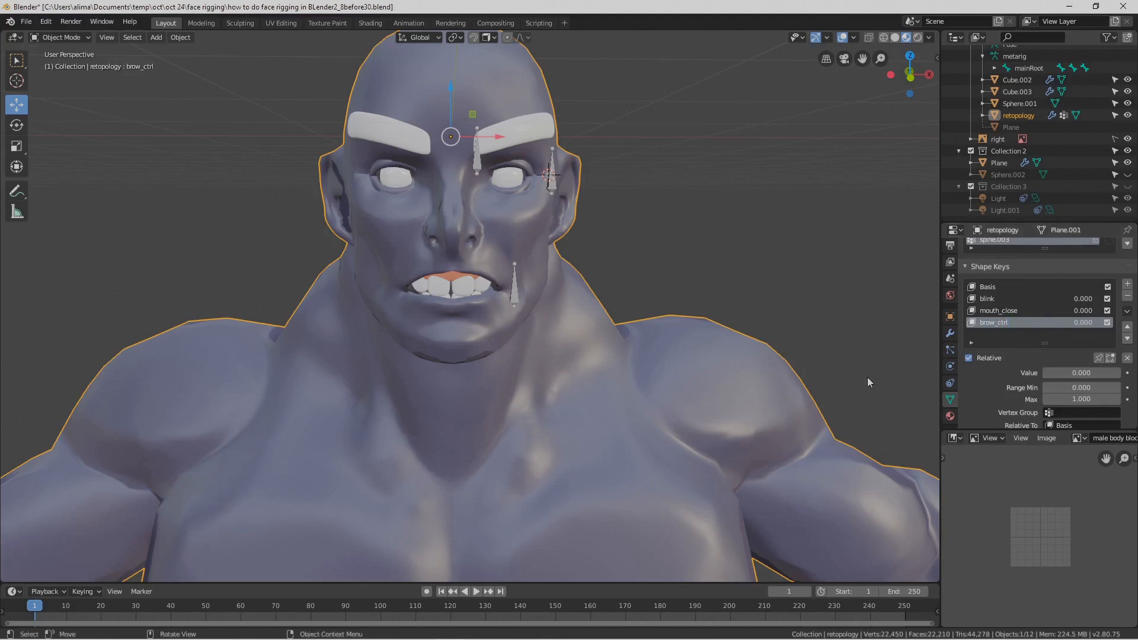
pyautogui.press('Pause')
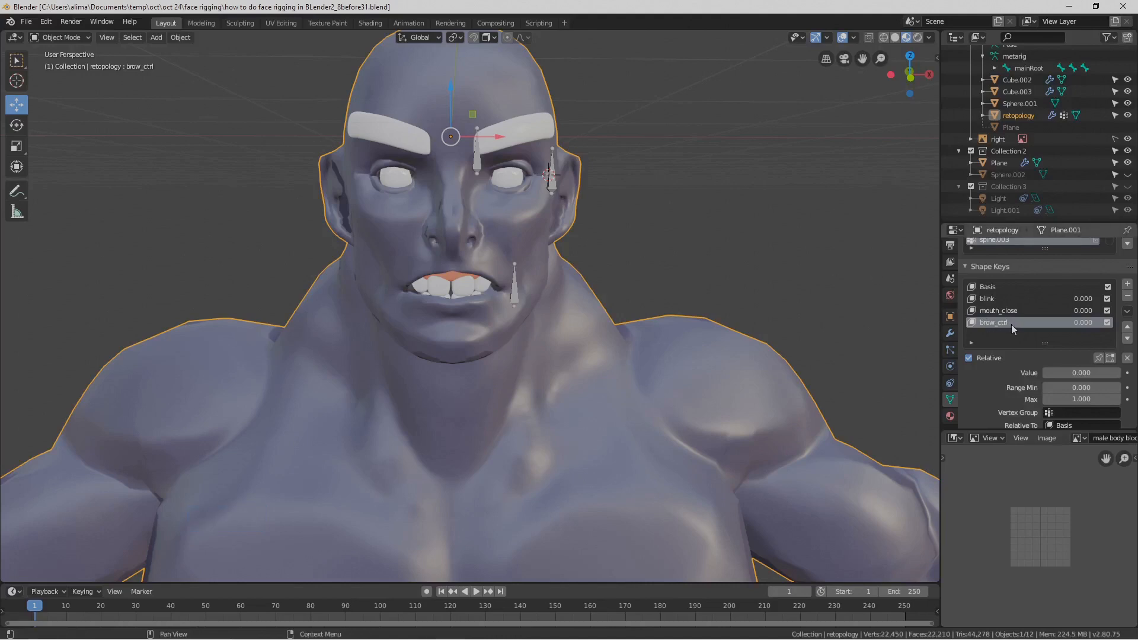
# - Enter Edit Mode on the retopology mesh with the brow_ctrl shape key active, using vertex selection
pyautogui.click(87, 38)
pyautogui.click(88, 63)
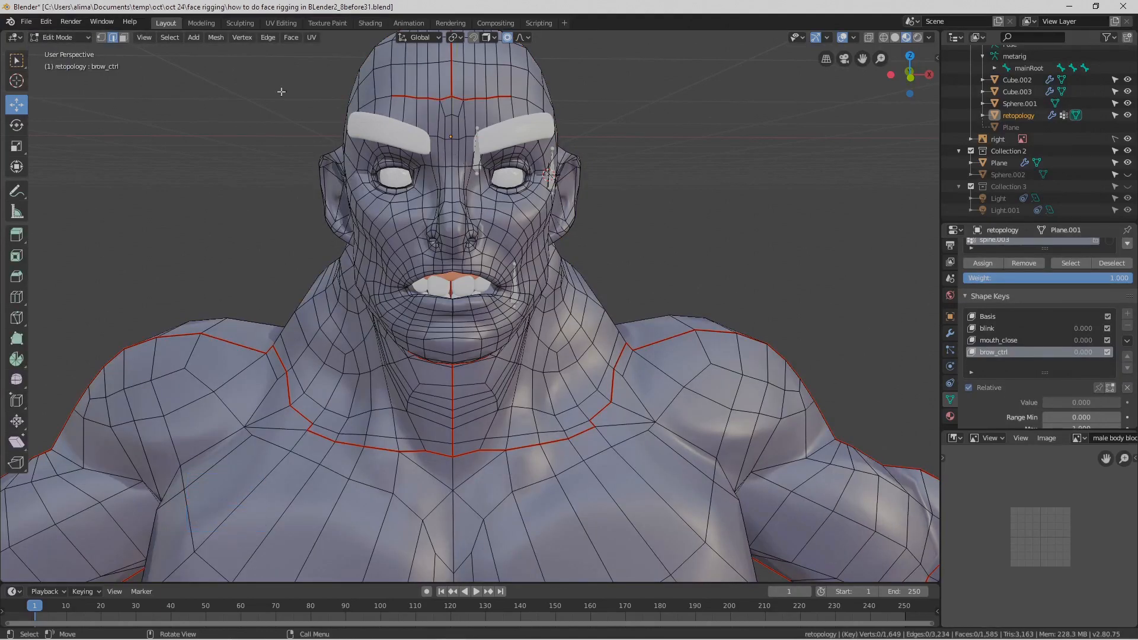
pyautogui.click(123, 38)
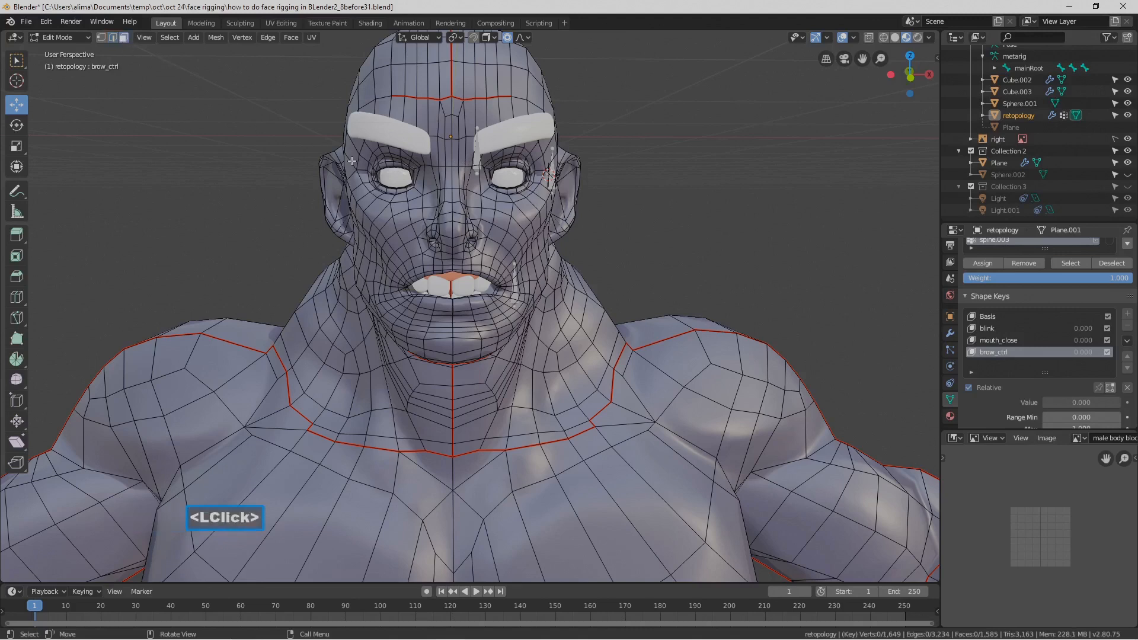
pyautogui.click(102, 38)
# - Select the five vertices between the inner brows and lower them about 0.11 m along global Z with a proportional size of about 0.35
pyautogui.press('c')
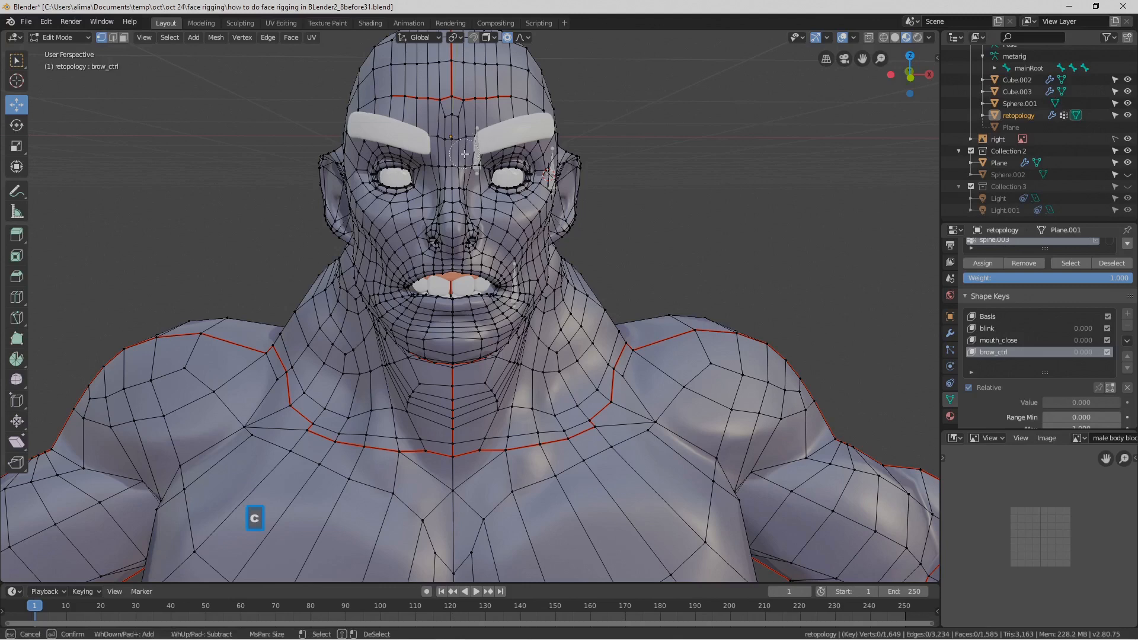
pyautogui.click(464, 153)
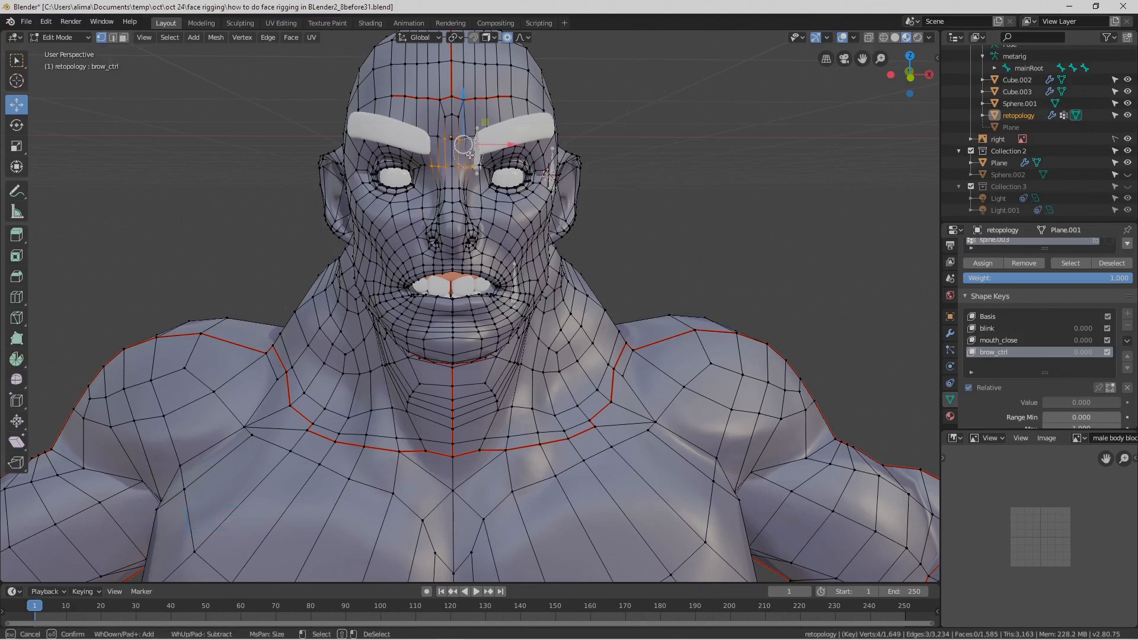
pyautogui.moveTo(453, 137); pyautogui.dragTo(467, 148, button='middle')
pyautogui.click(468, 158)
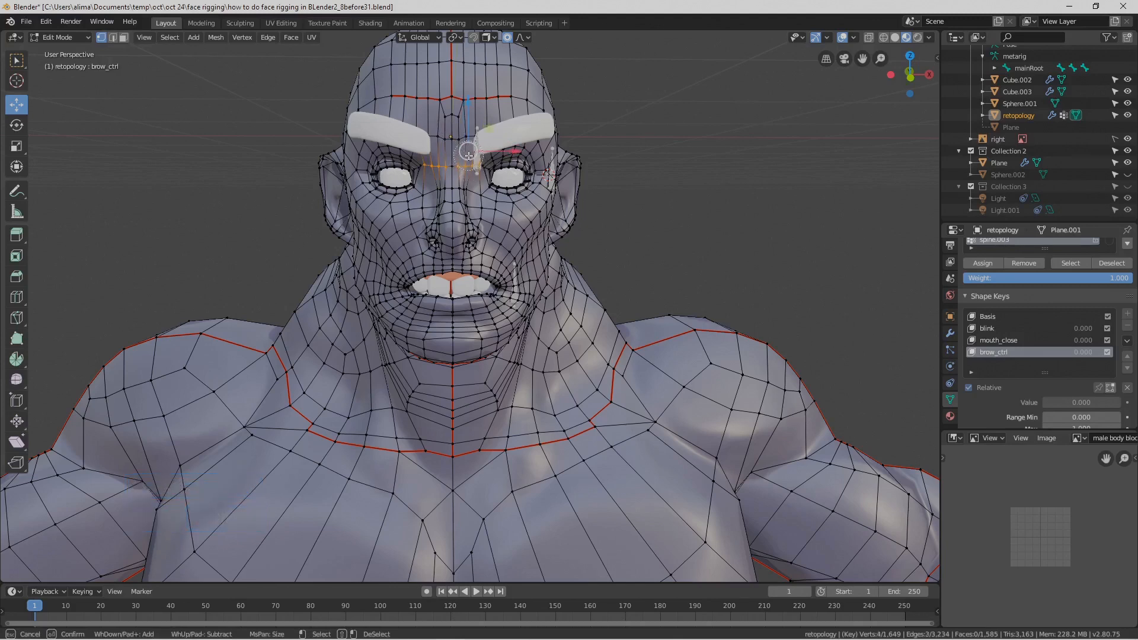
pyautogui.rightClick(468, 156)
pyautogui.press('c')
pyautogui.click(465, 150)
pyautogui.rightClick(466, 151)
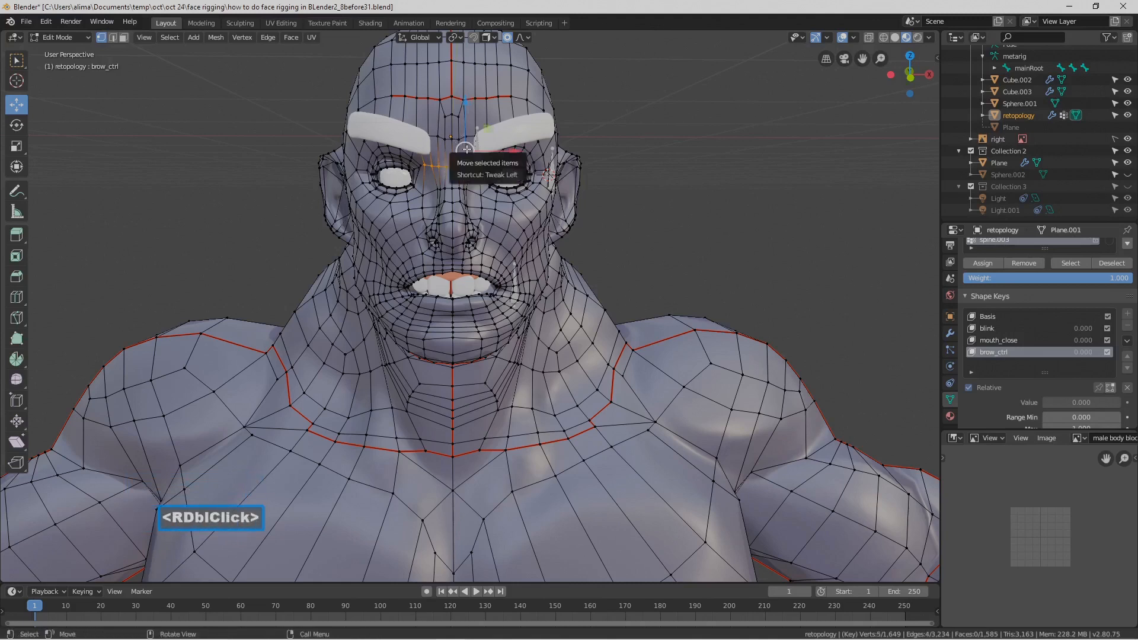
pyautogui.press('g')
pyautogui.press('z')
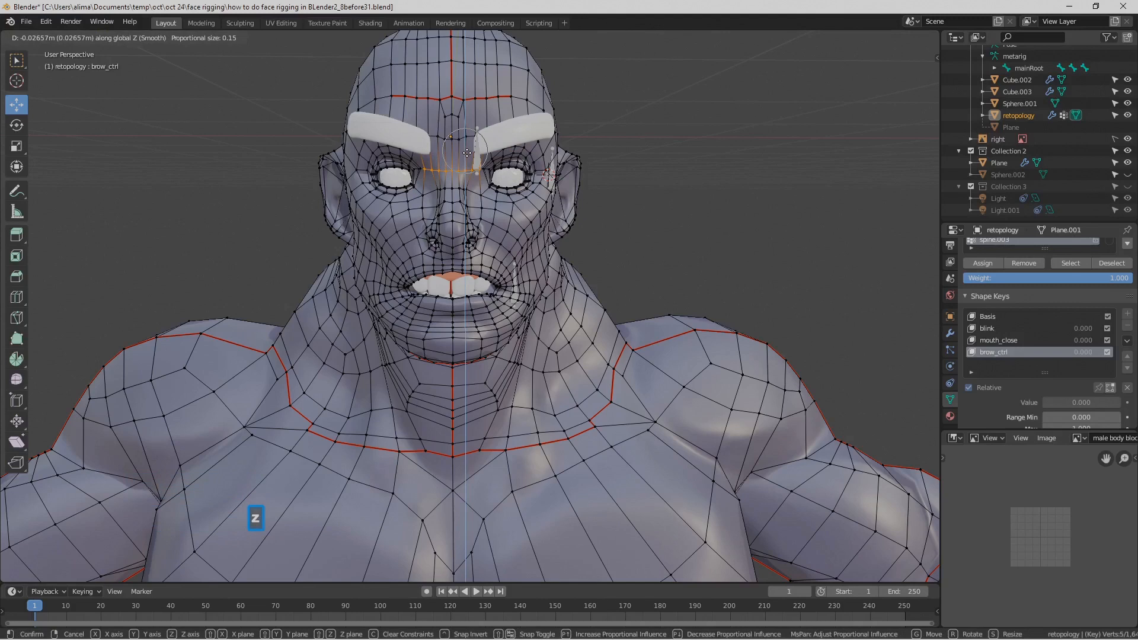
pyautogui.scroll(-2, 466, 158)
pyautogui.scroll(-7, 466, 157)
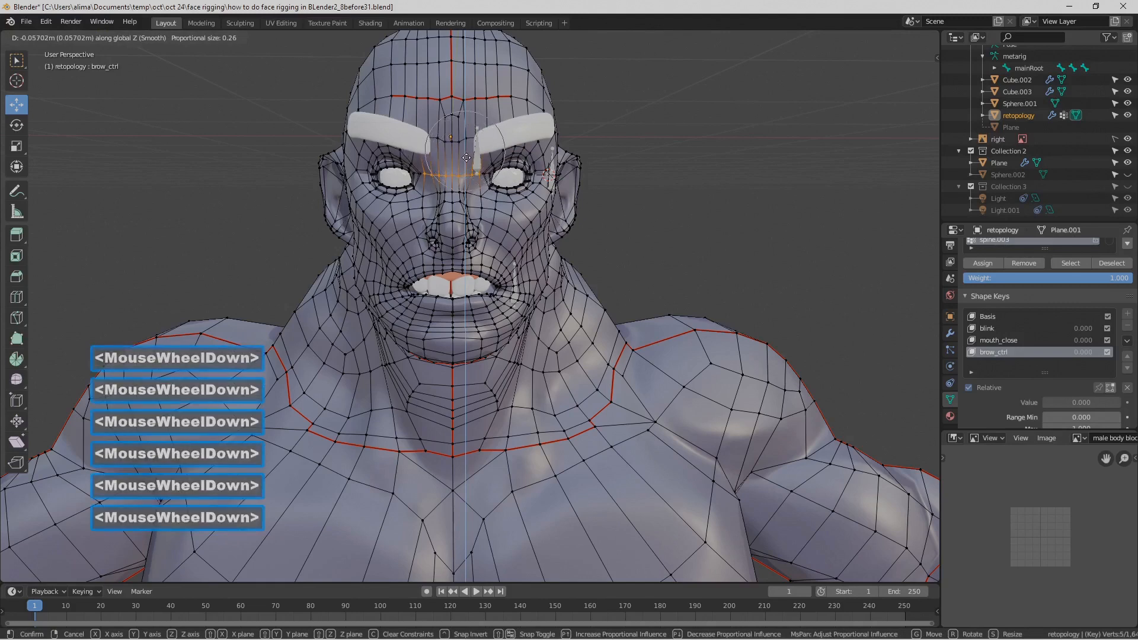
pyautogui.scroll(-1, 467, 158)
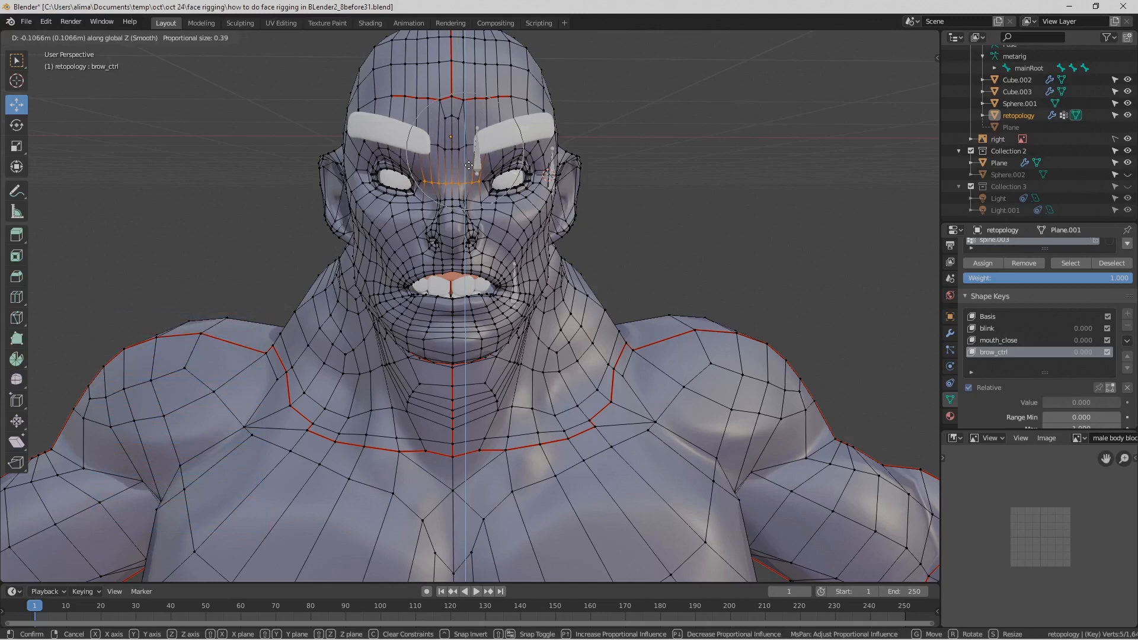
pyautogui.scroll(-1, 468, 166)
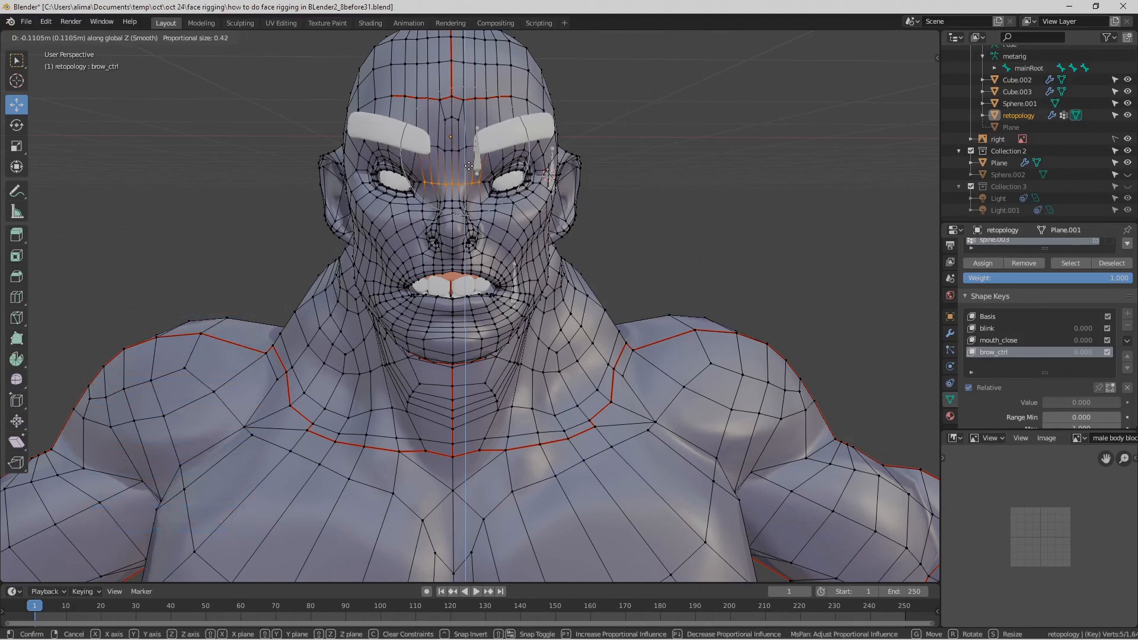
pyautogui.scroll(2, 469, 166)
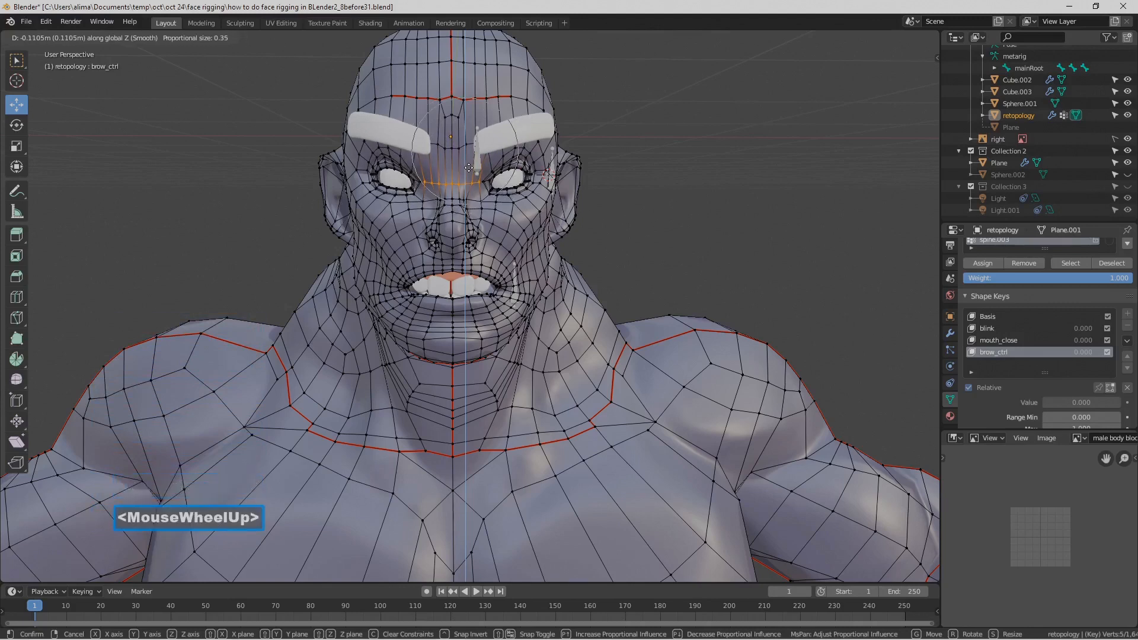
pyautogui.click(469, 168)
pyautogui.click(683, 134)
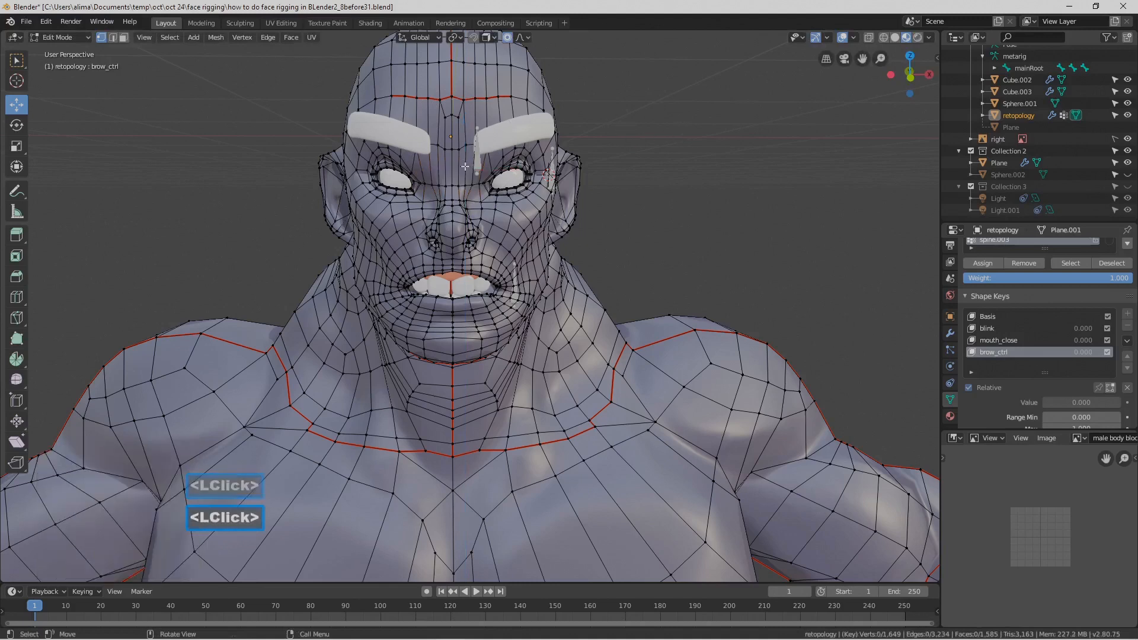
# - Select the vertices above the nose bridge, between the brows, and lower them about 0.045 m along Z with a wider proportional falloff of about 0.51
pyautogui.press('c')
pyautogui.moveTo(468, 152); pyautogui.dragTo(443, 152)
pyautogui.rightClick(443, 152)
pyautogui.press('g')
pyautogui.press('z')
pyautogui.scroll(-3, 448, 157)
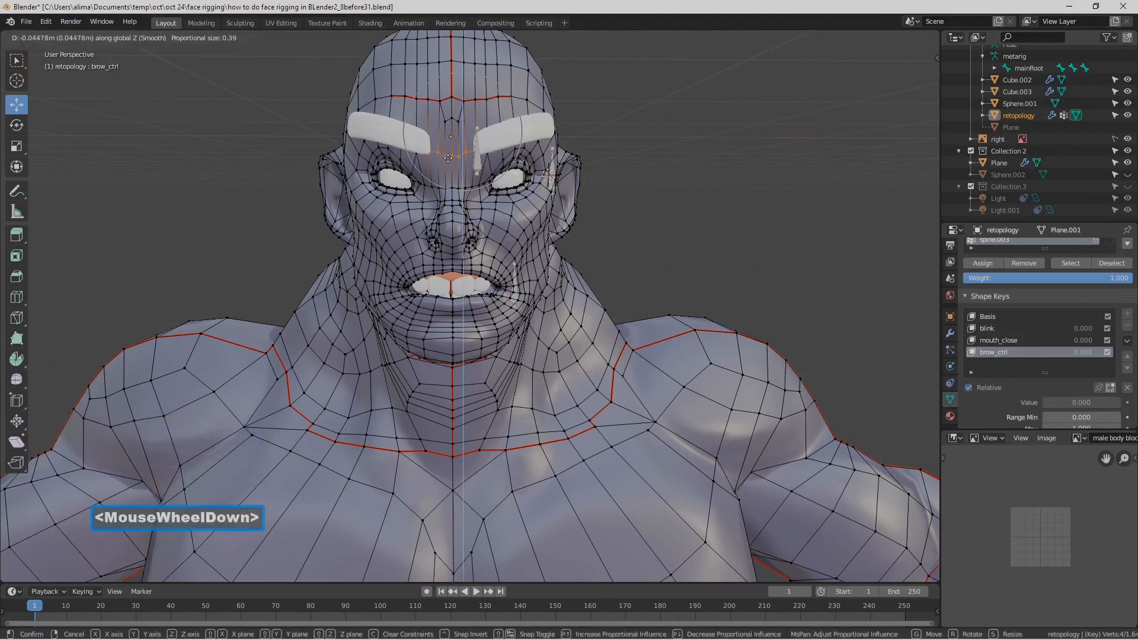
pyautogui.scroll(-3, 448, 157)
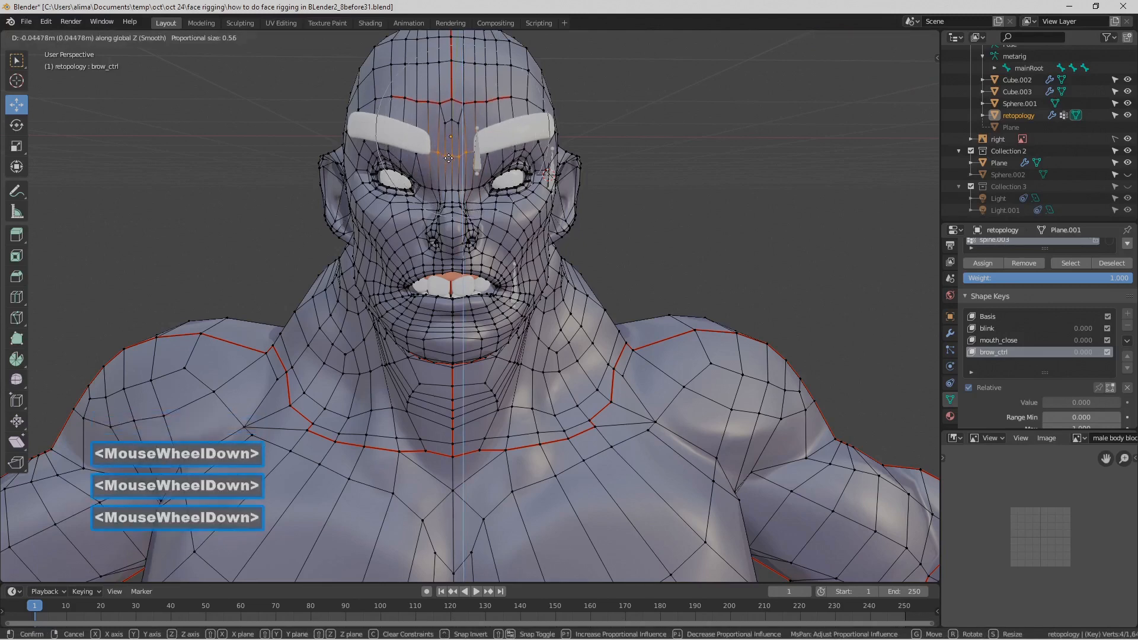
pyautogui.scroll(2, 448, 157)
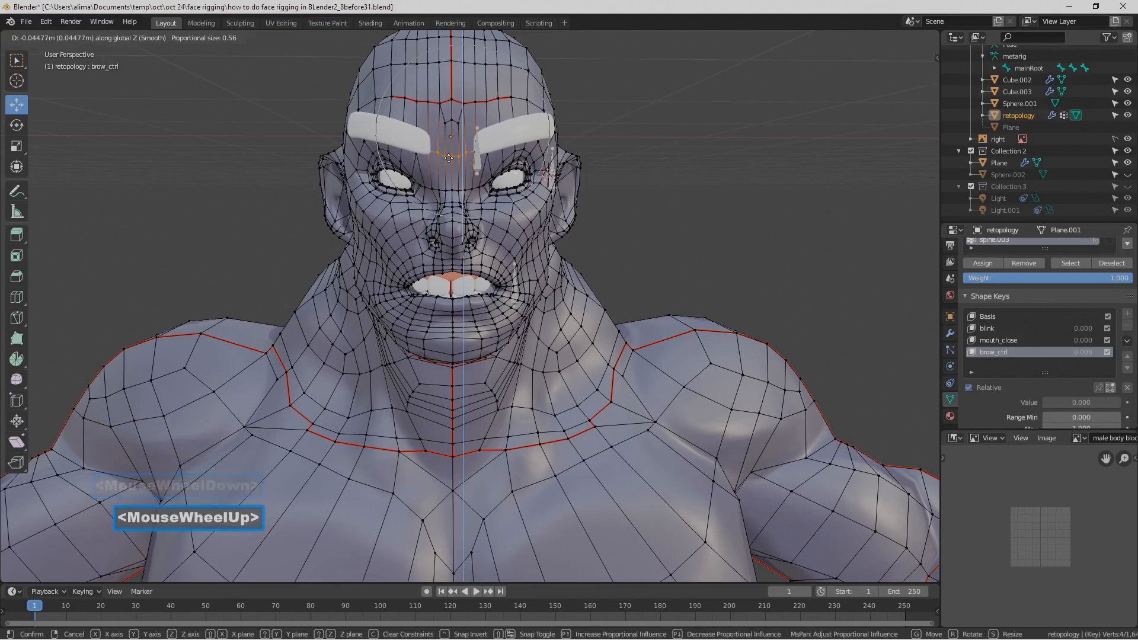
pyautogui.click(449, 158)
pyautogui.click(646, 177)
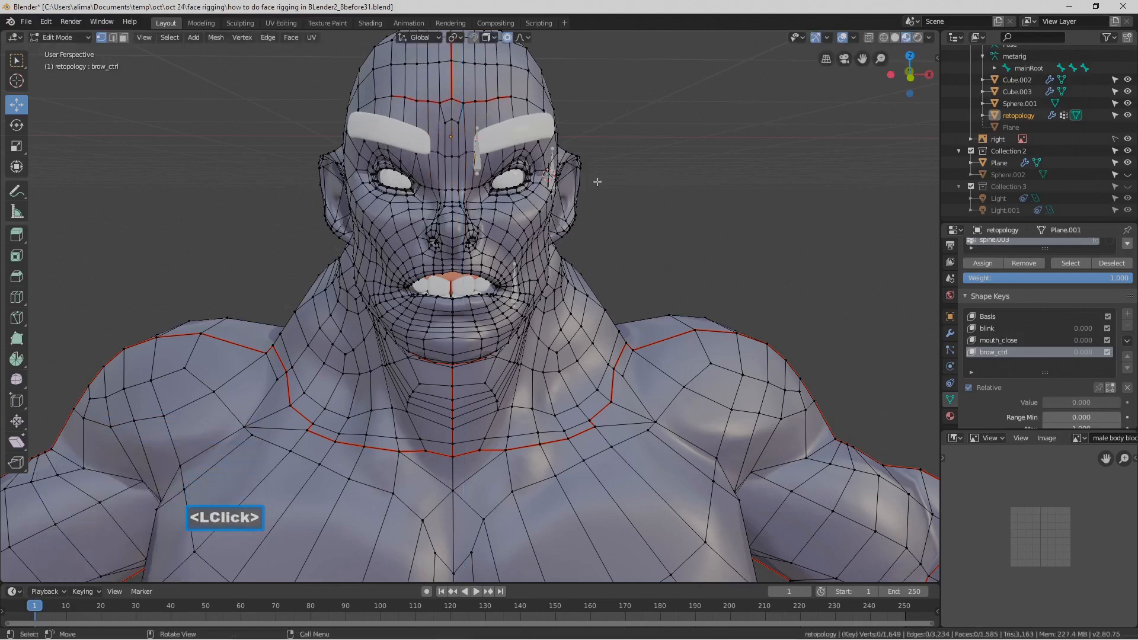
# - Lower two vertices above the inner upper eyelid by about 0.035 m along Z, with a proportional size of about 0.56
pyautogui.click(503, 163)
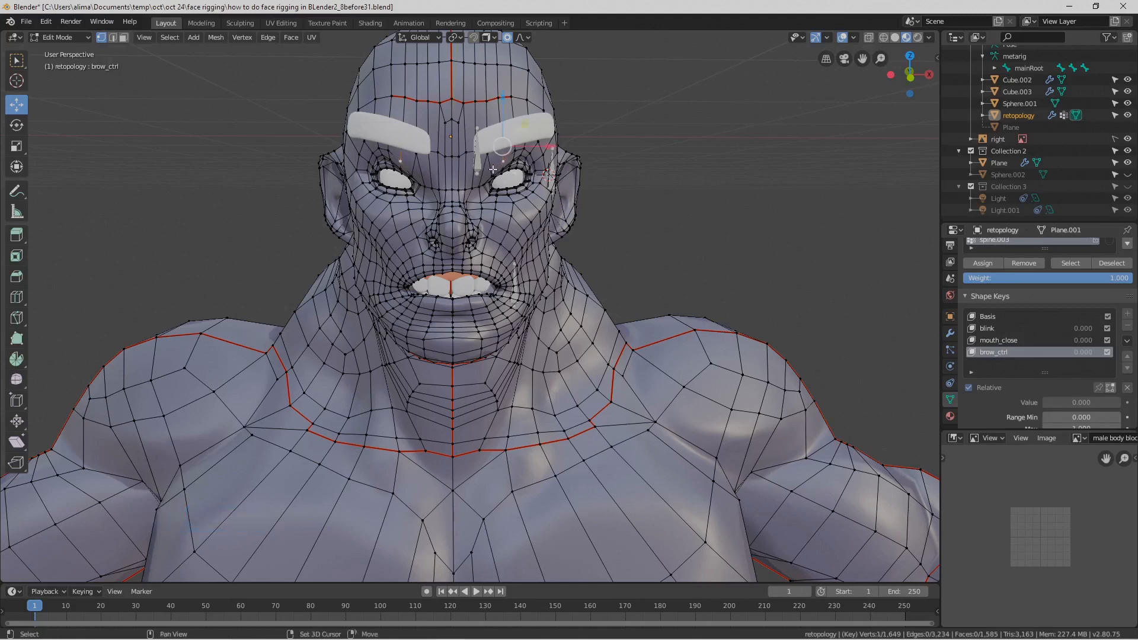
pyautogui.keyDown('shift'); pyautogui.click(492, 171); pyautogui.keyUp('shift')
pyautogui.press('g')
pyautogui.press('z')
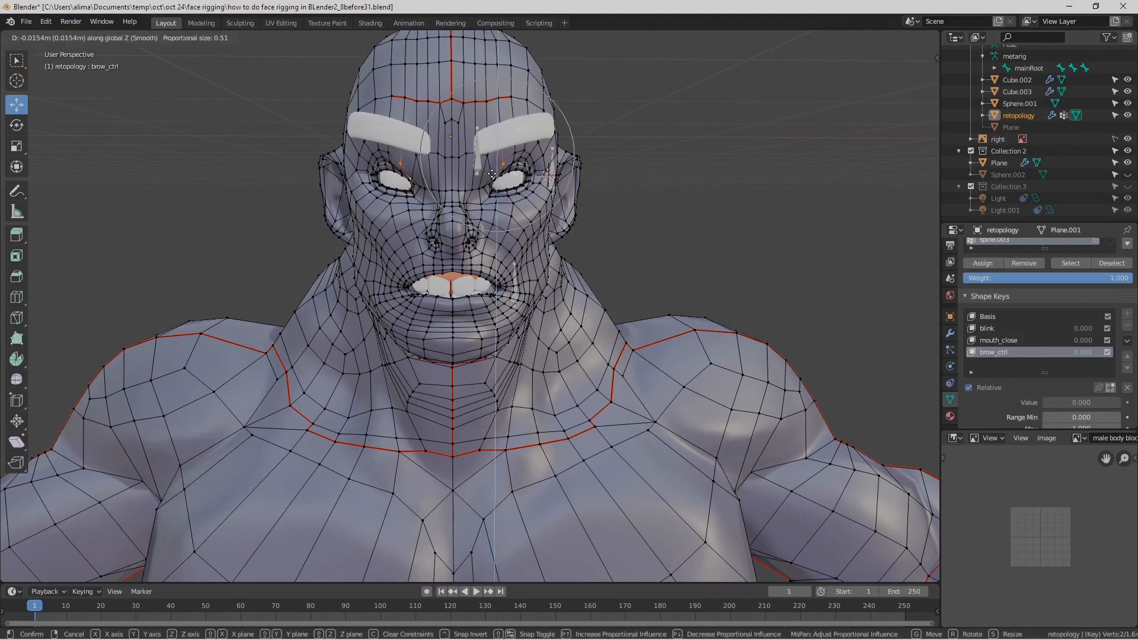
pyautogui.scroll(-1, 492, 174)
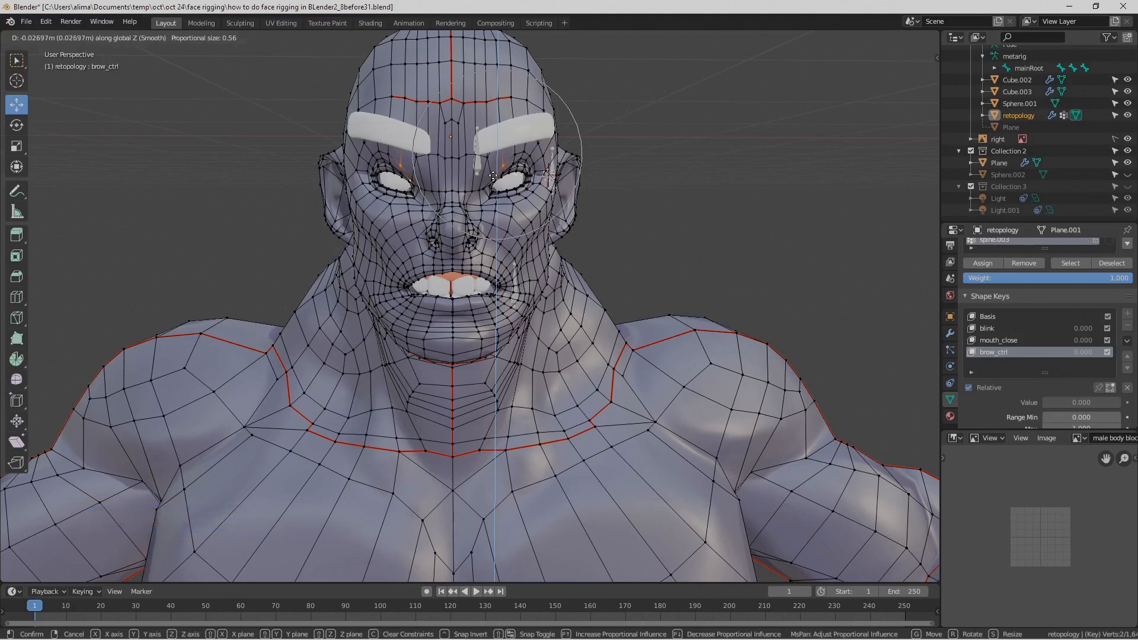
pyautogui.click(493, 177)
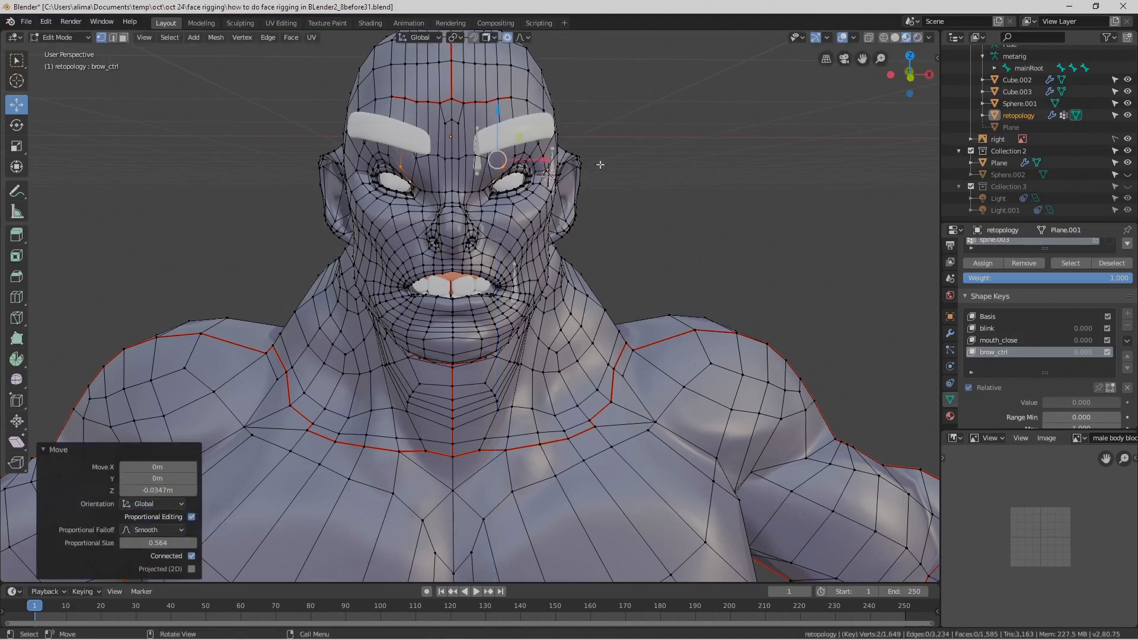
pyautogui.click(648, 153)
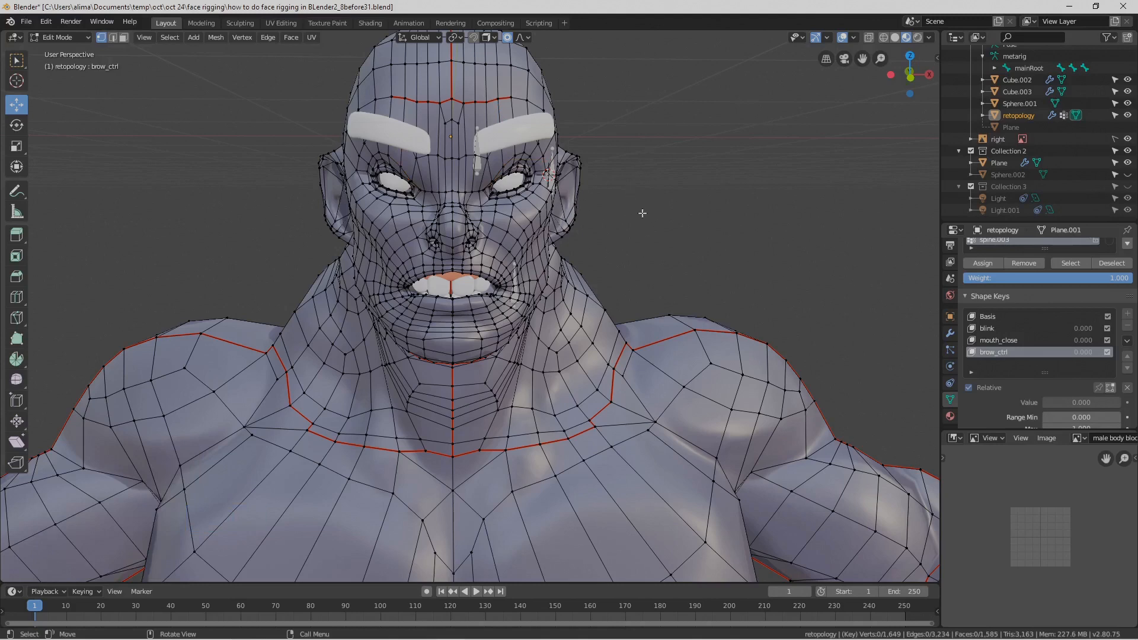
pyautogui.press('ctrl')
pyautogui.keyDown('ctrl'); pyautogui.scroll(1, 660, 236); pyautogui.keyUp('ctrl')
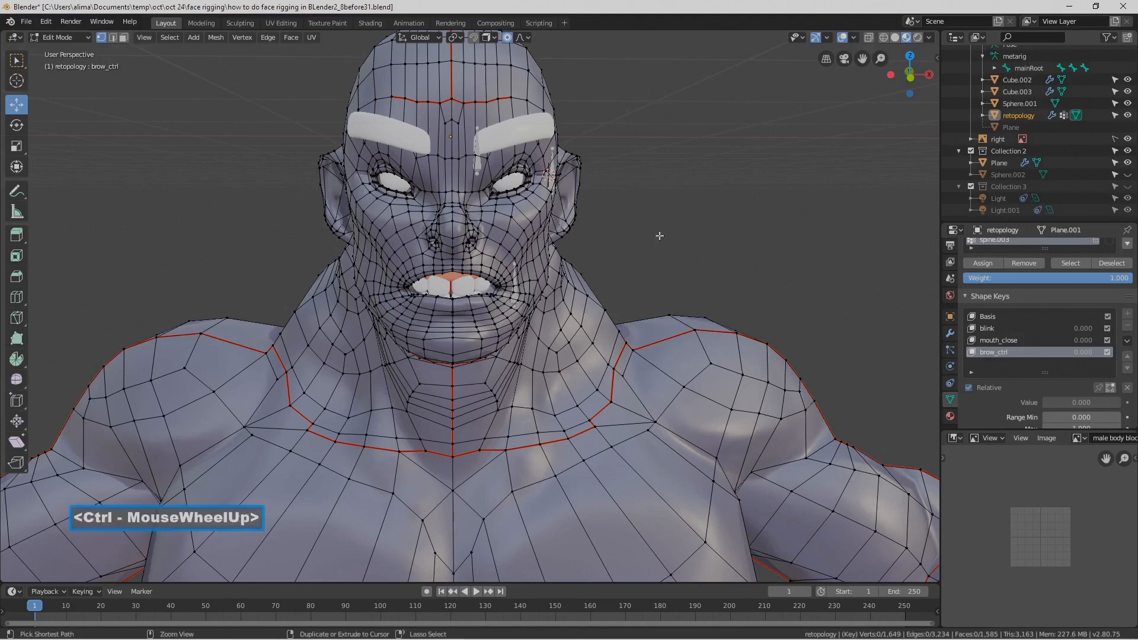
pyautogui.click(645, 245)
pyautogui.keyDown('ctrl'); pyautogui.scroll(1, 645, 245); pyautogui.keyUp('ctrl')
pyautogui.click(645, 245)
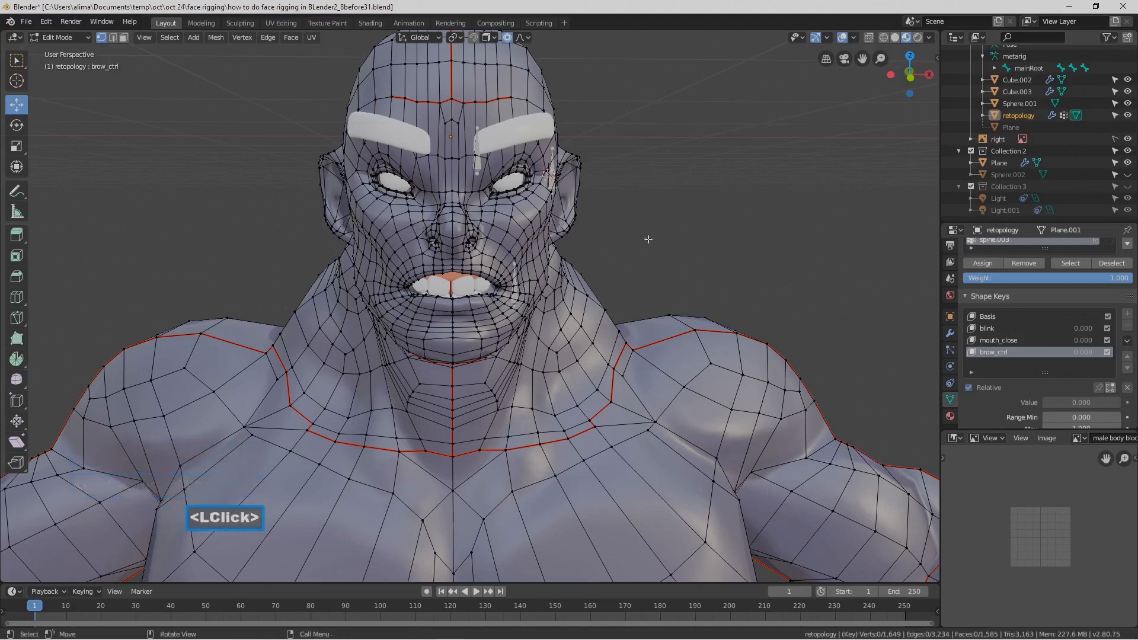
# - Select the vertices along the nostril's upper rim and raise them about 0.026 m along Z with a proportional size of about 0.24
pyautogui.scroll(-2, 645, 244)
pyautogui.scroll(3, 640, 248)
pyautogui.press('ctrl')
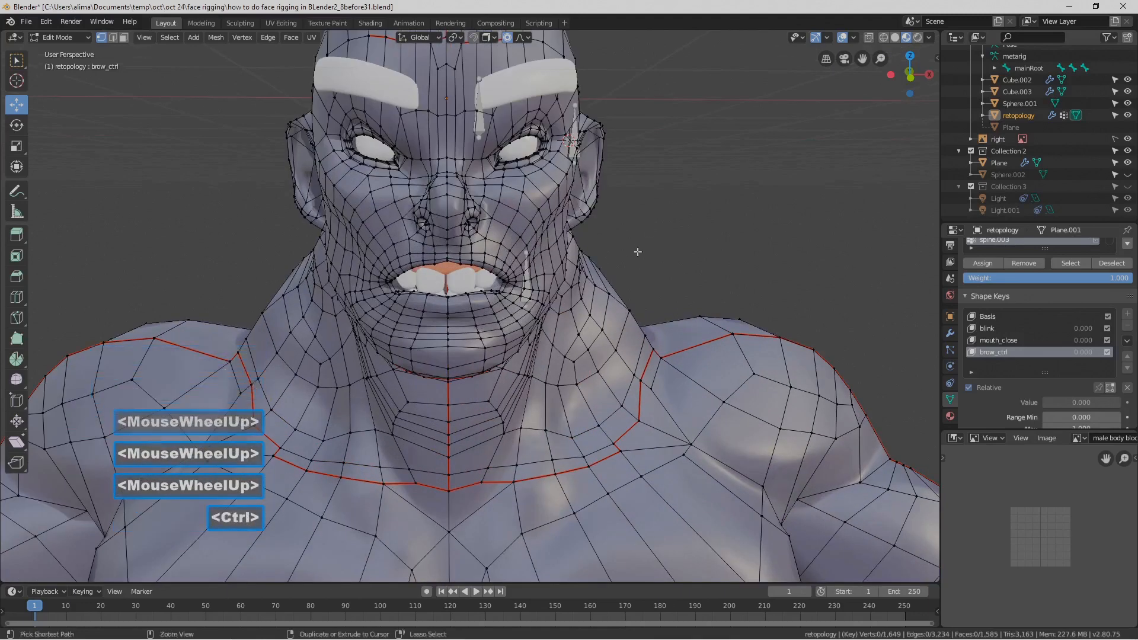
pyautogui.scroll(2, 637, 250)
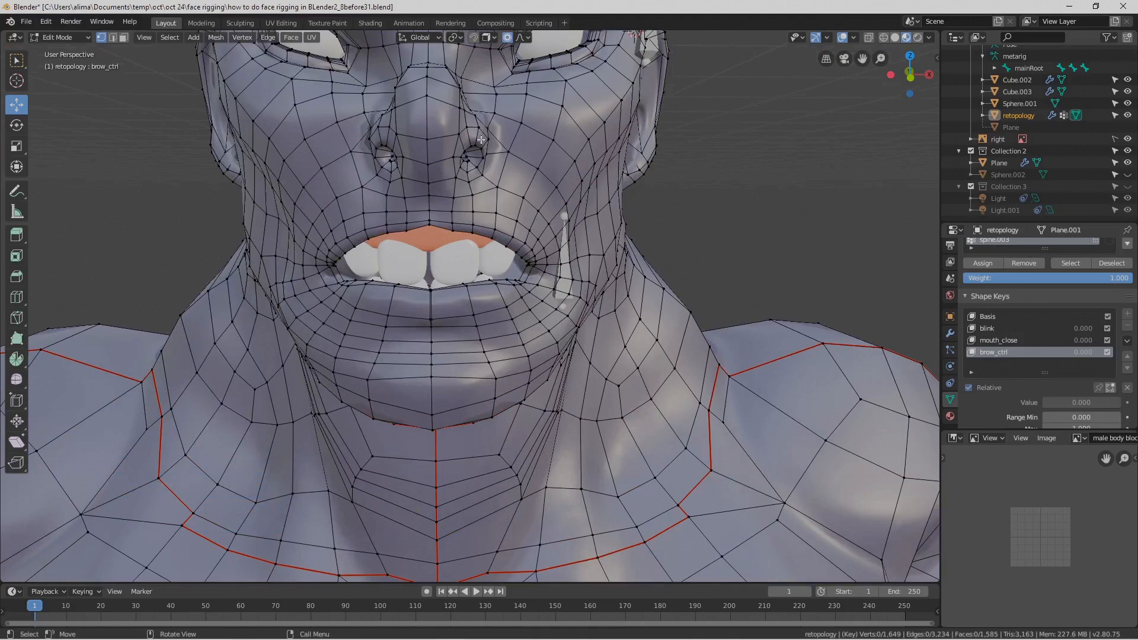
pyautogui.click(482, 141)
pyautogui.keyDown('shift'); pyautogui.click(463, 152); pyautogui.keyUp('shift')
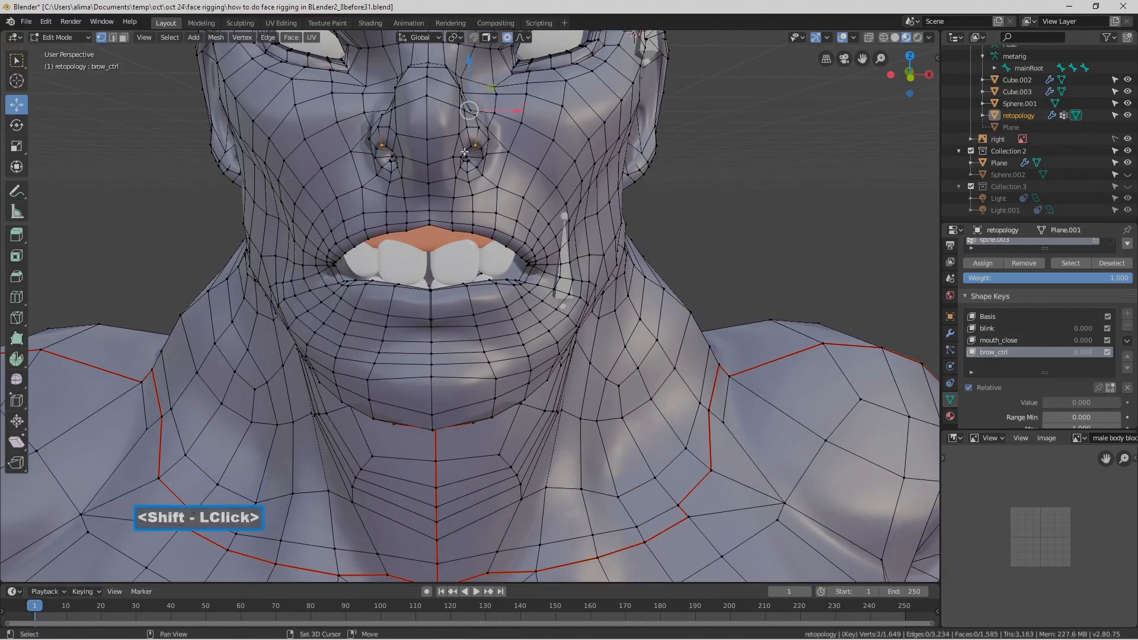
pyautogui.keyDown('shift'); pyautogui.click(470, 146); pyautogui.keyUp('shift')
pyautogui.keyDown('shift'); pyautogui.click(488, 153); pyautogui.keyUp('shift')
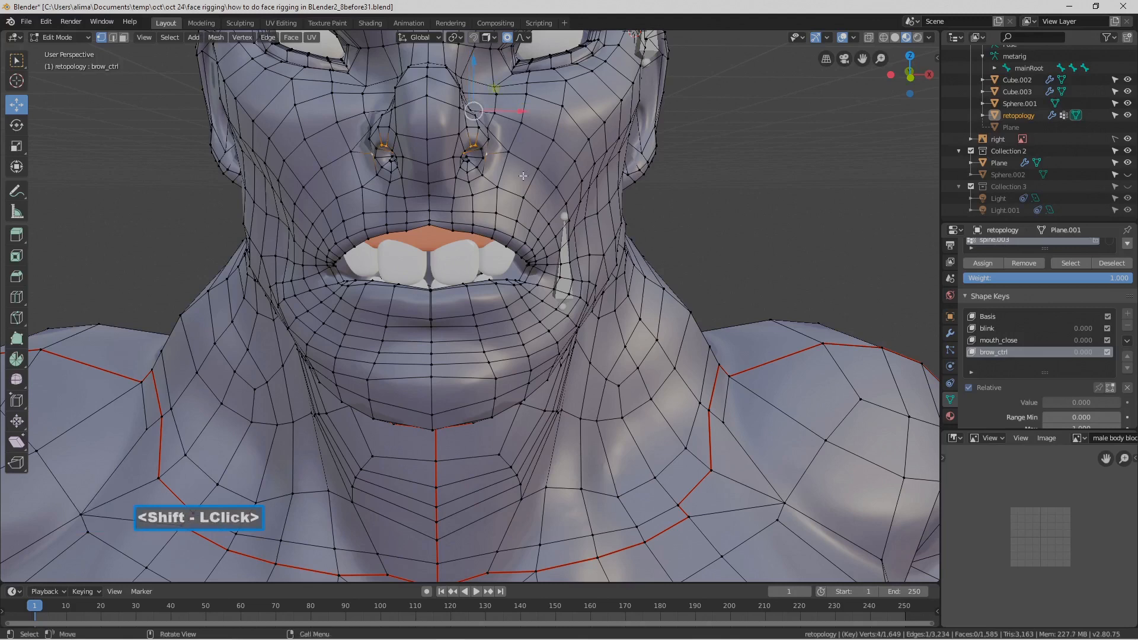
pyautogui.keyDown('shift'); pyautogui.click(490, 155); pyautogui.keyUp('shift')
pyautogui.keyDown('shift'); pyautogui.click(501, 166); pyautogui.keyUp('shift')
pyautogui.press('g')
pyautogui.press('z')
pyautogui.scroll(5, 501, 166)
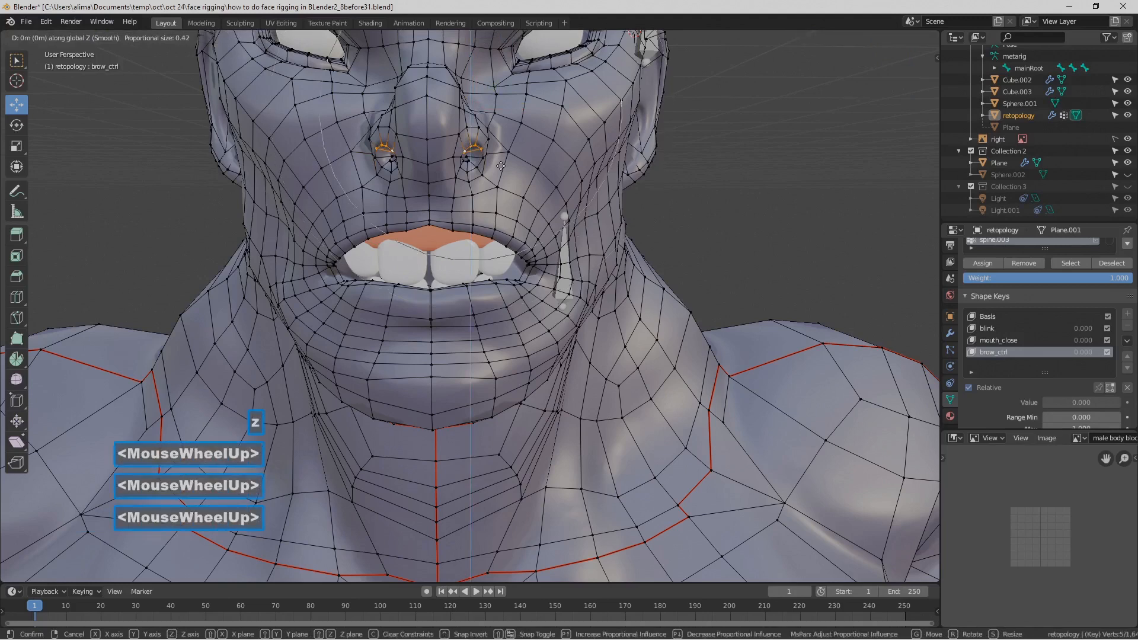
pyautogui.scroll(4, 501, 163)
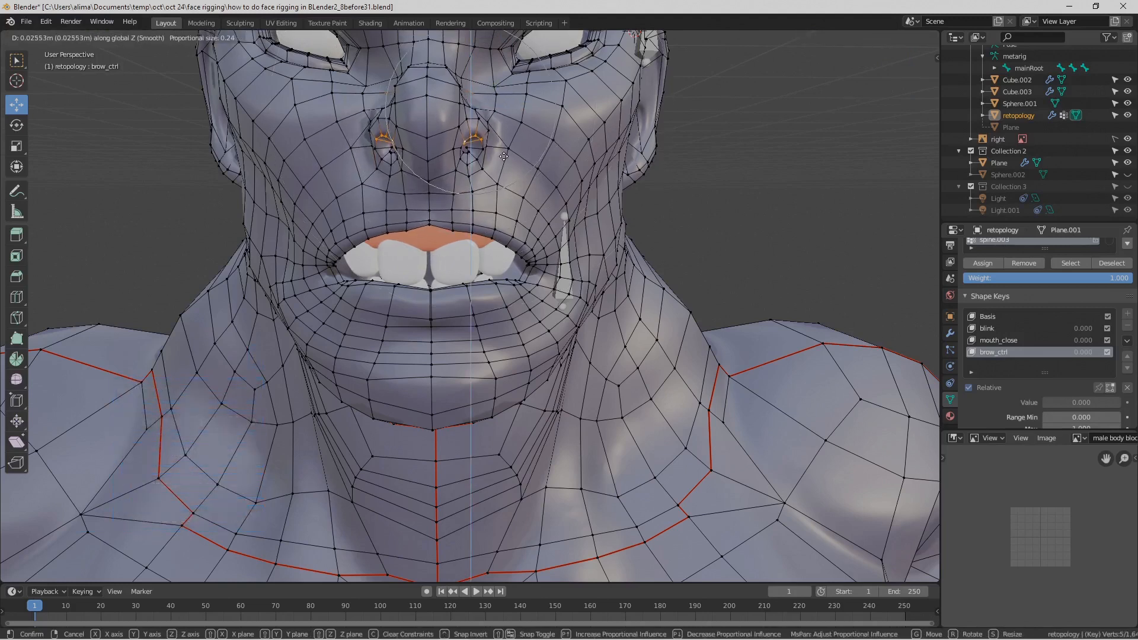
pyautogui.click(504, 156)
# - Move the vertex at the nostril's outer edge outward by about 0.01 m
pyautogui.click(487, 151)
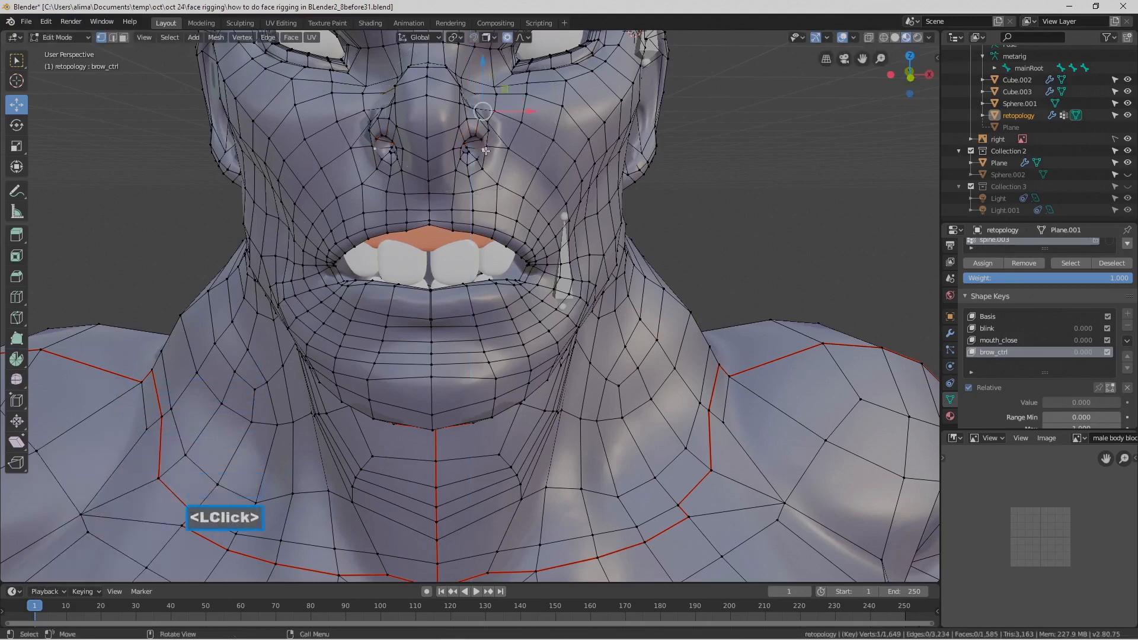
pyautogui.press('g')
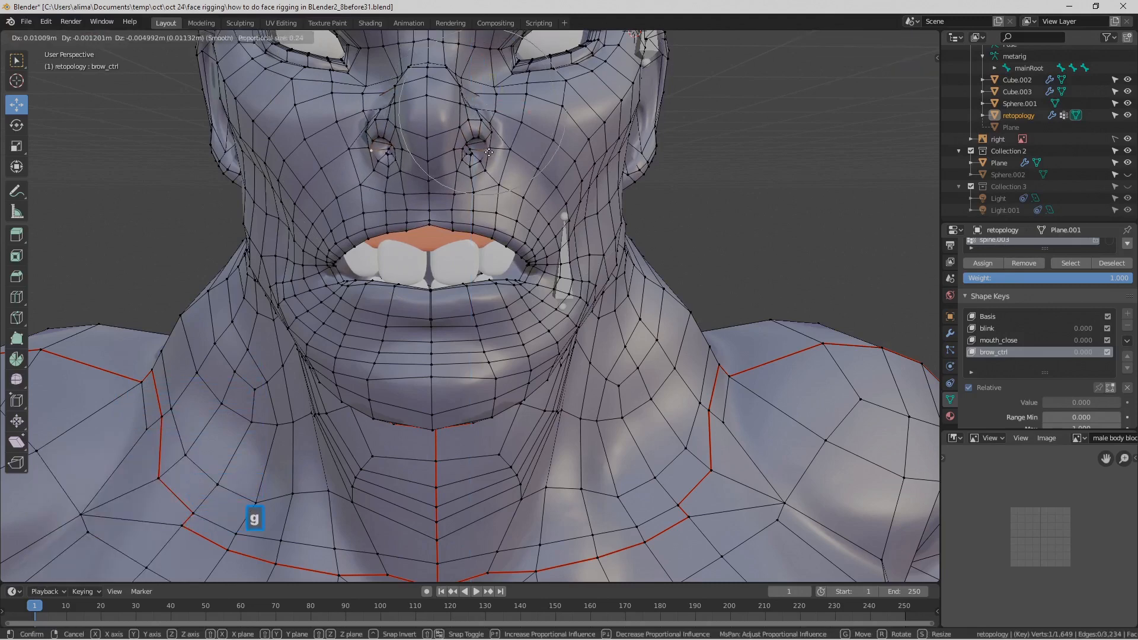
pyautogui.click(489, 152)
pyautogui.moveTo(489, 152); pyautogui.dragTo(476, 153, button='middle')
pyautogui.click(477, 109)
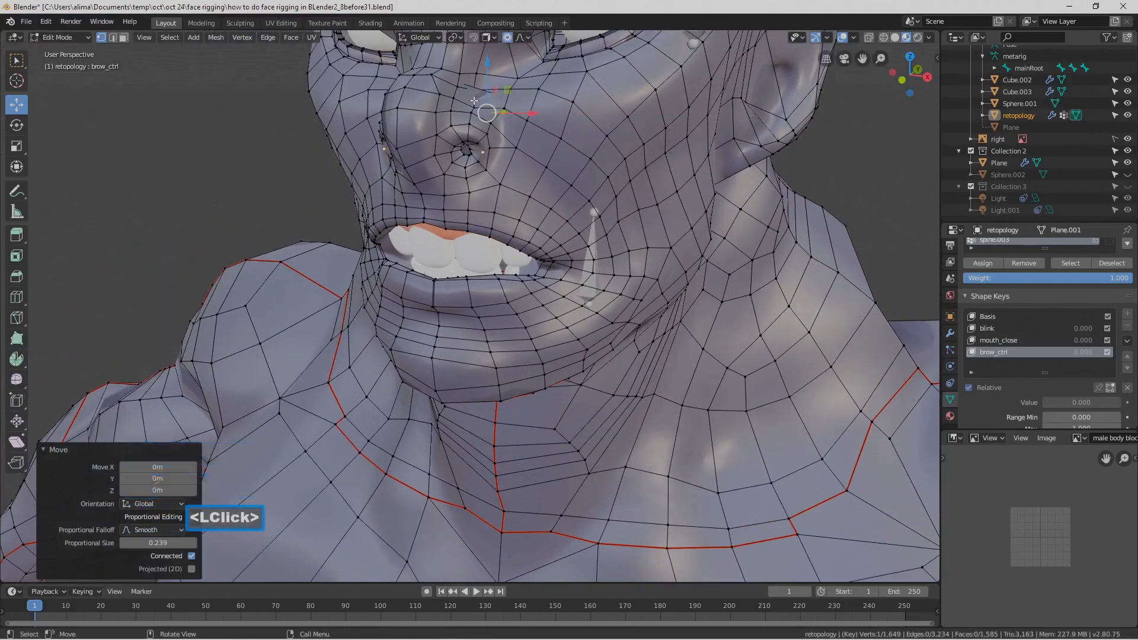
# - Widen the nose wing by moving its outer vertex about 0.018 m along X and -0.002 m along Z, and return to Object Mode
pyautogui.scroll(-2, 513, 121)
pyautogui.moveTo(513, 121); pyautogui.dragTo(570, 153, button='middle')
pyautogui.moveTo(571, 153); pyautogui.dragTo(552, 227, button='middle')
pyautogui.click(510, 238)
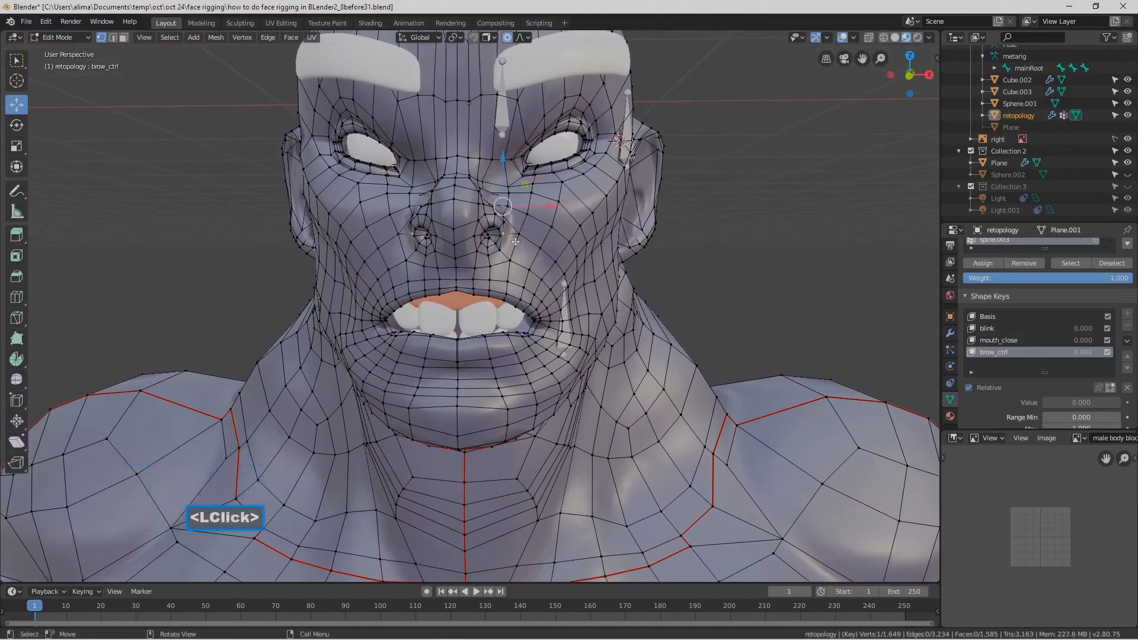
pyautogui.press('g')
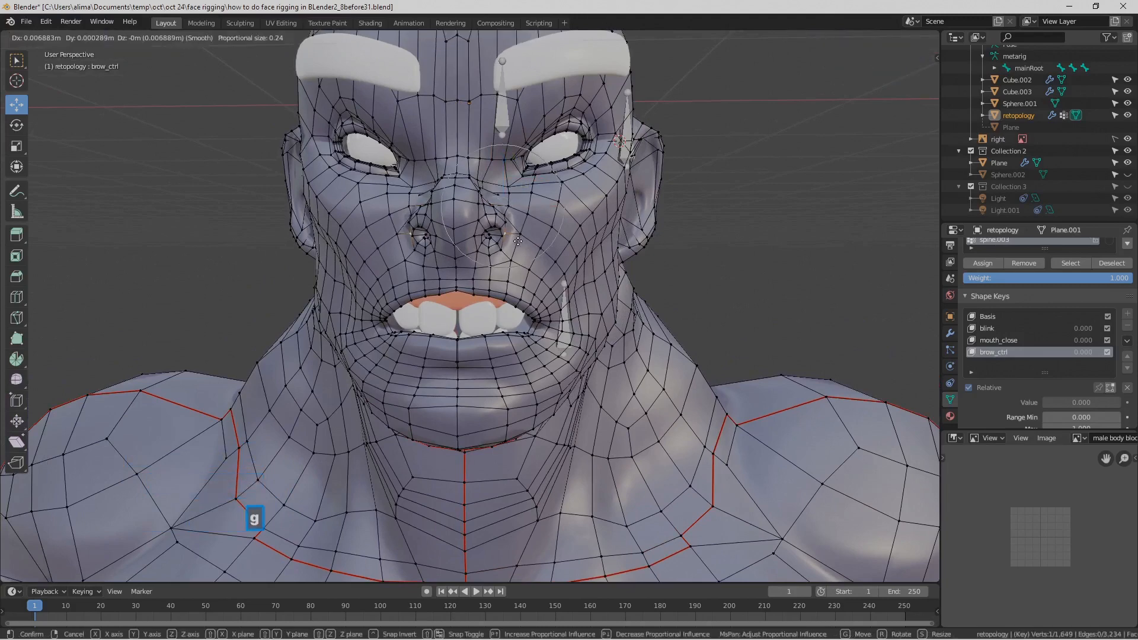
pyautogui.click(523, 230)
pyautogui.moveTo(523, 227); pyautogui.dragTo(530, 228, button='middle')
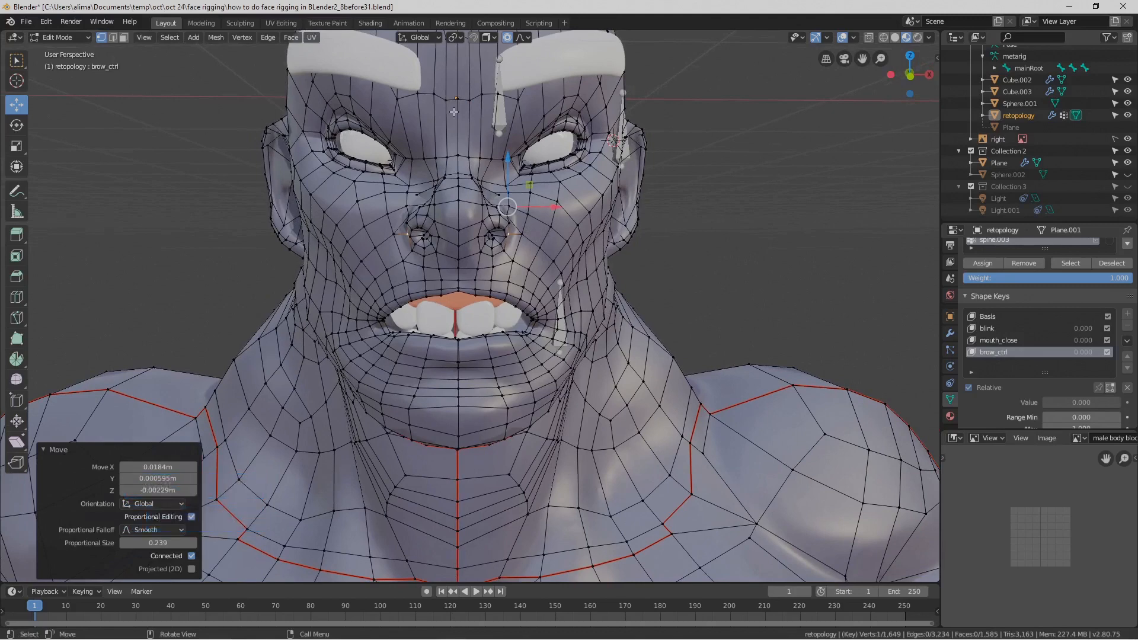
pyautogui.moveTo(610, 237)
pyautogui.mouseDown(button='middle')
pyautogui.moveTo(643, 237)
pyautogui.moveTo(583, 242)
pyautogui.moveTo(612, 236)
pyautogui.mouseUp(button='middle')
pyautogui.click(652, 207)
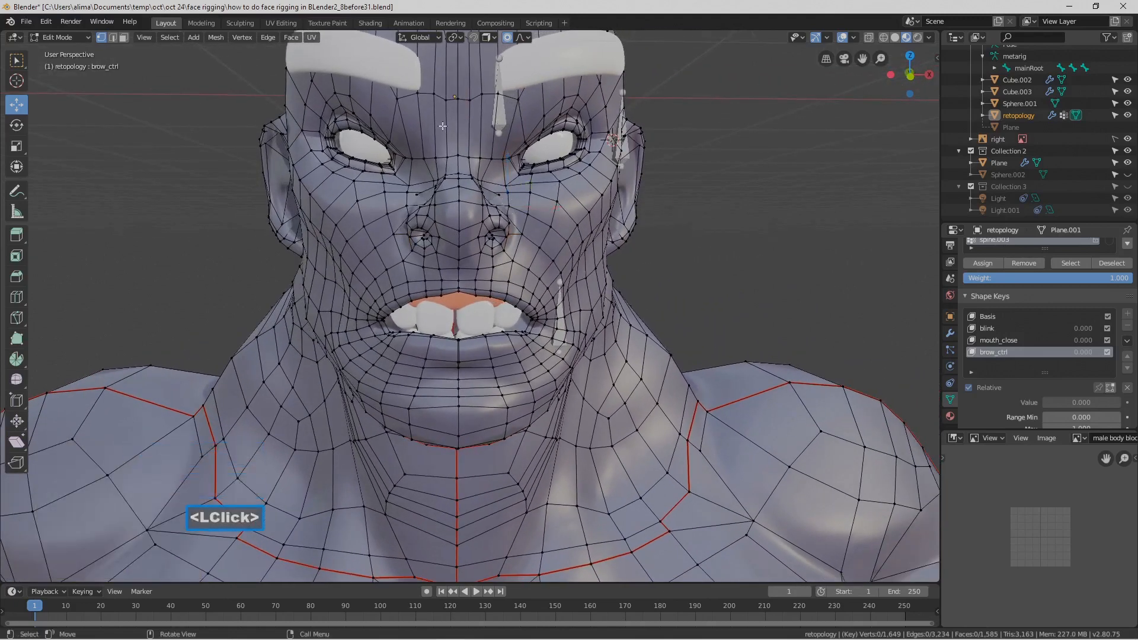
pyautogui.click(84, 37)
pyautogui.click(59, 52)
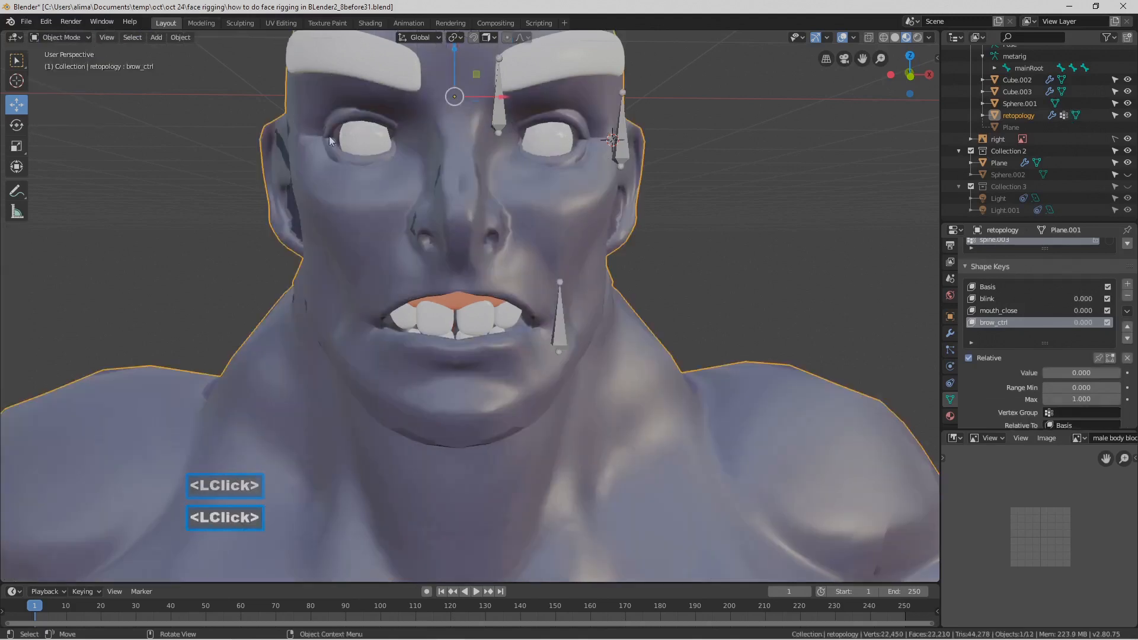
# - On the Basis shape, add a single centred loop cut across the brow between the eyes, and return to Object Mode
pyautogui.click(1019, 288)
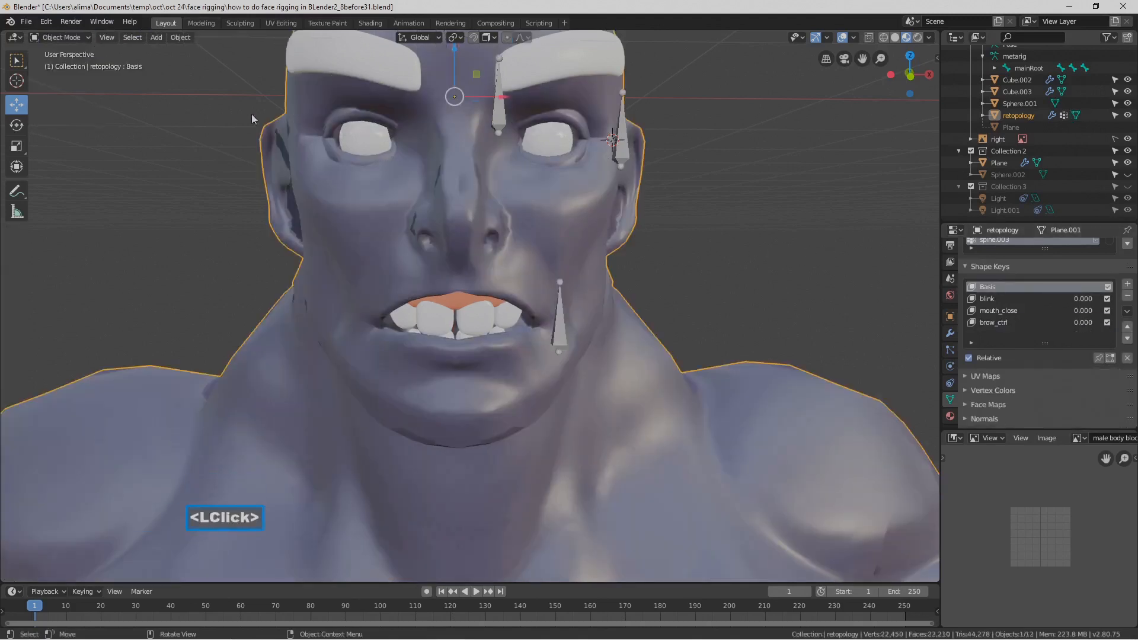
pyautogui.click(82, 37)
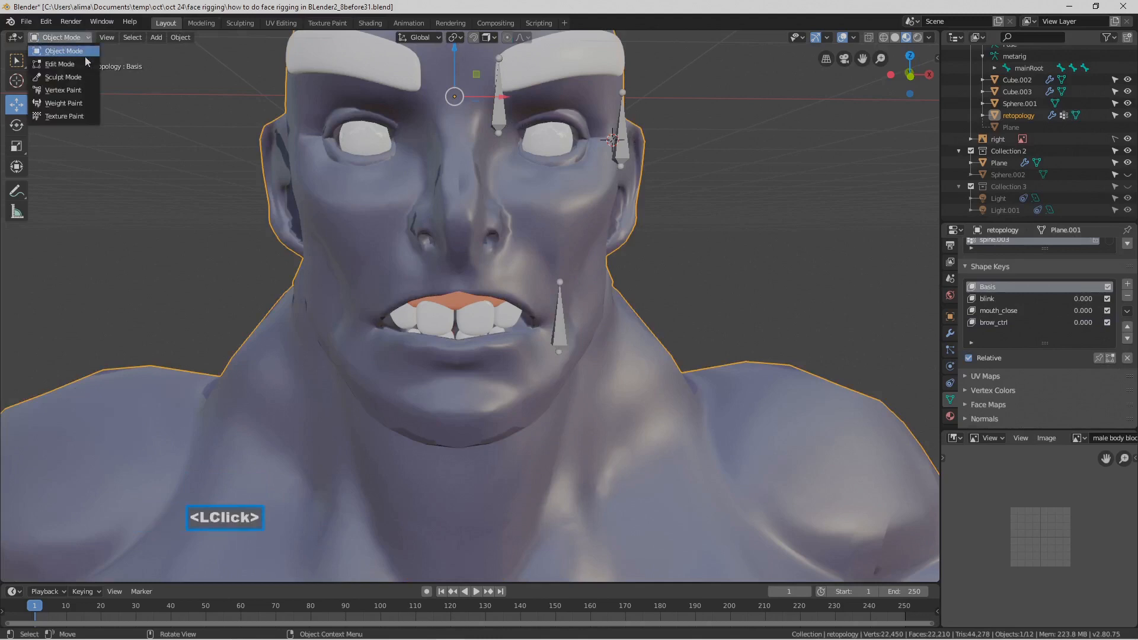
pyautogui.click(87, 65)
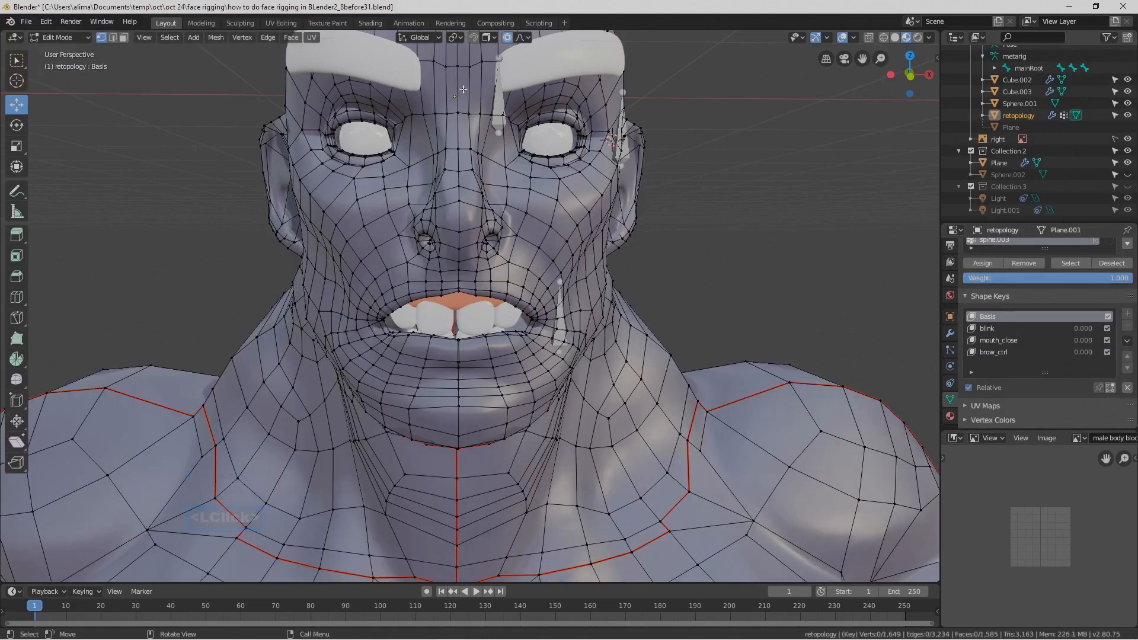
pyautogui.press('ctrl')
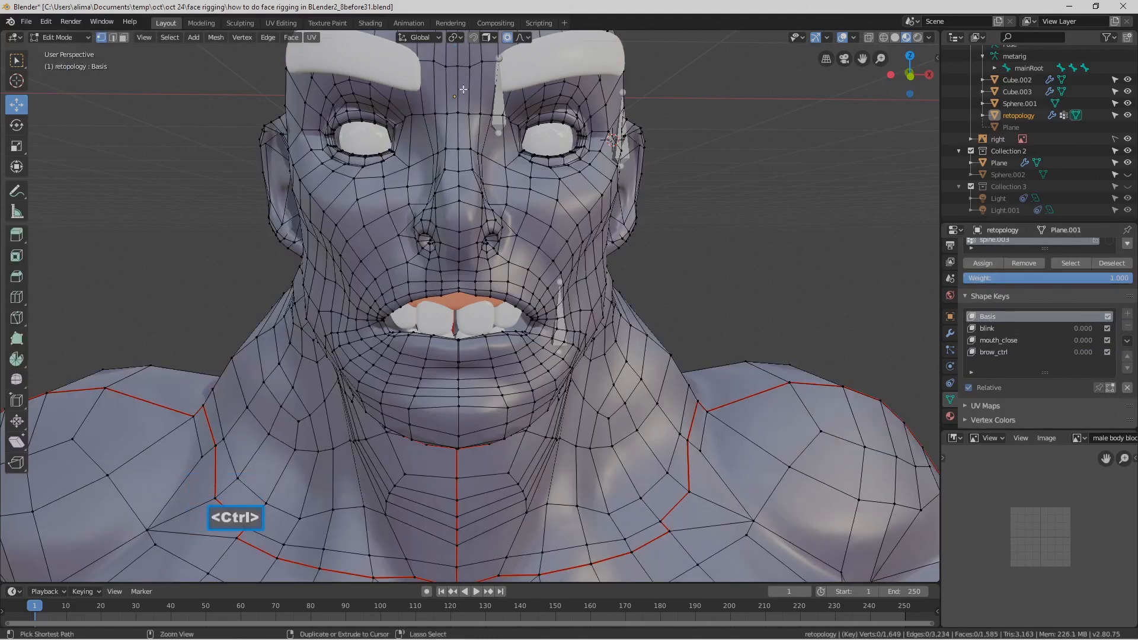
pyautogui.hotkey('ctrl', 'r')
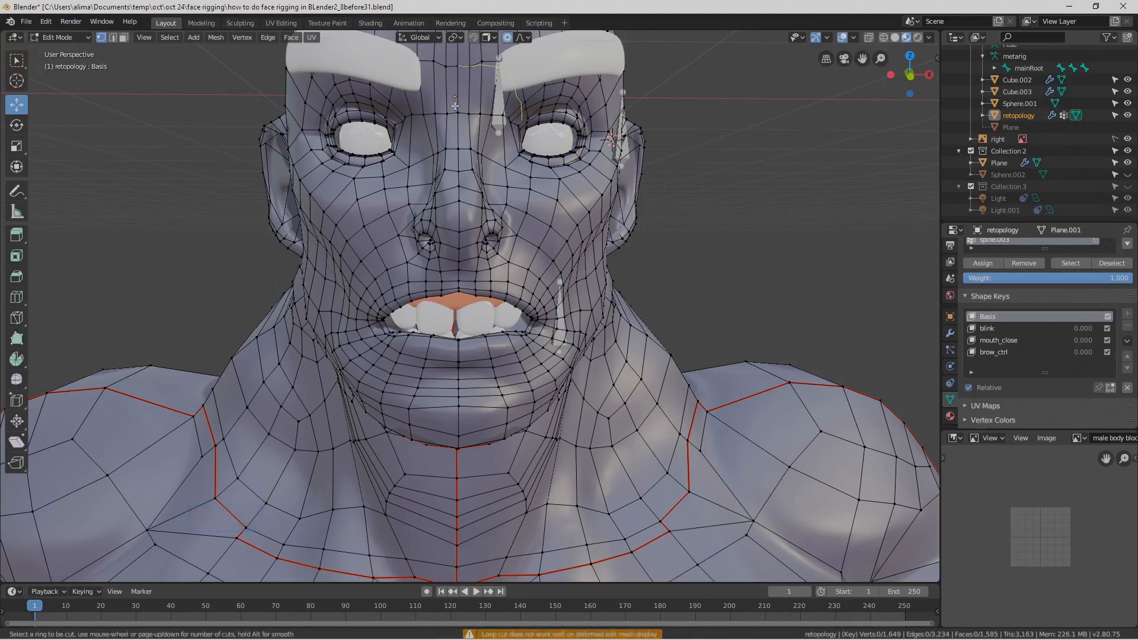
pyautogui.click(493, 91)
pyautogui.click(492, 91)
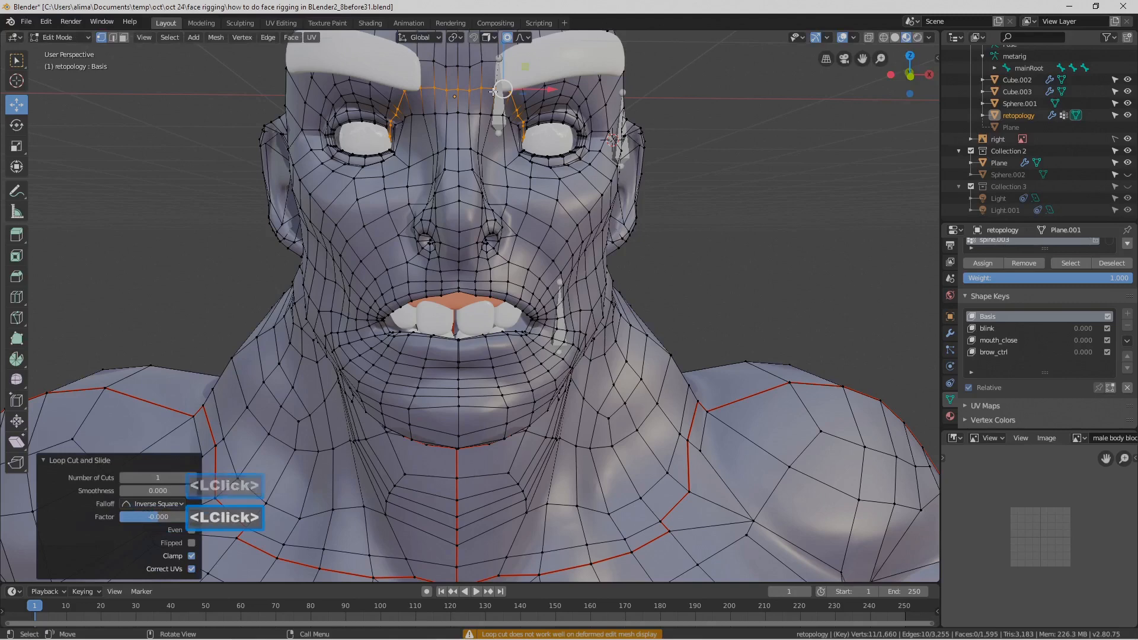
pyautogui.click(704, 141)
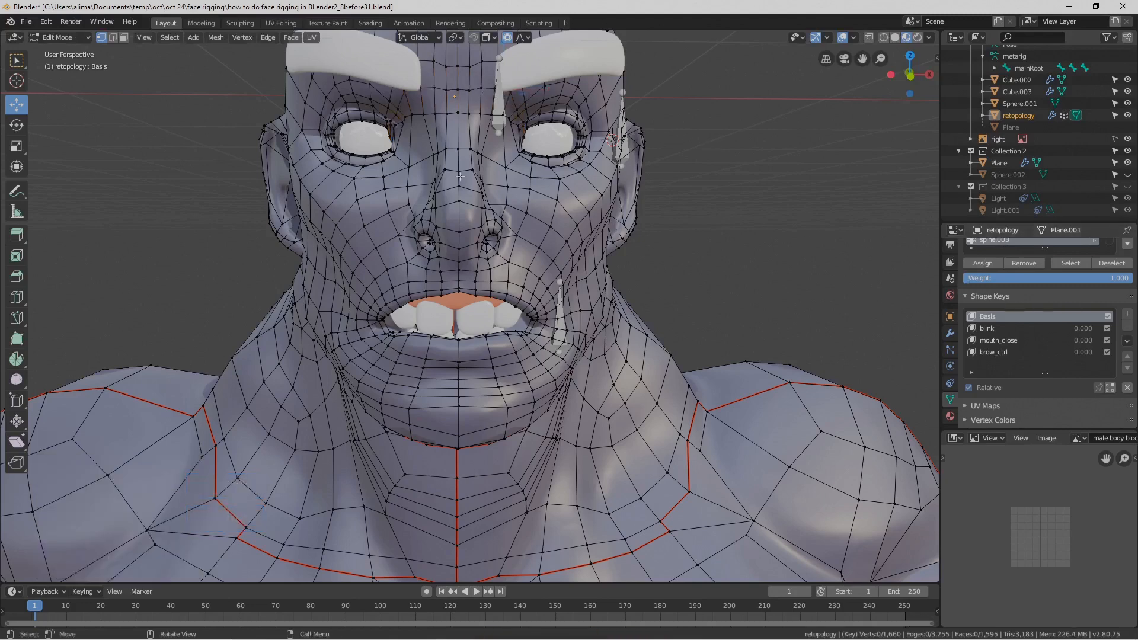
pyautogui.click(87, 36)
pyautogui.click(76, 51)
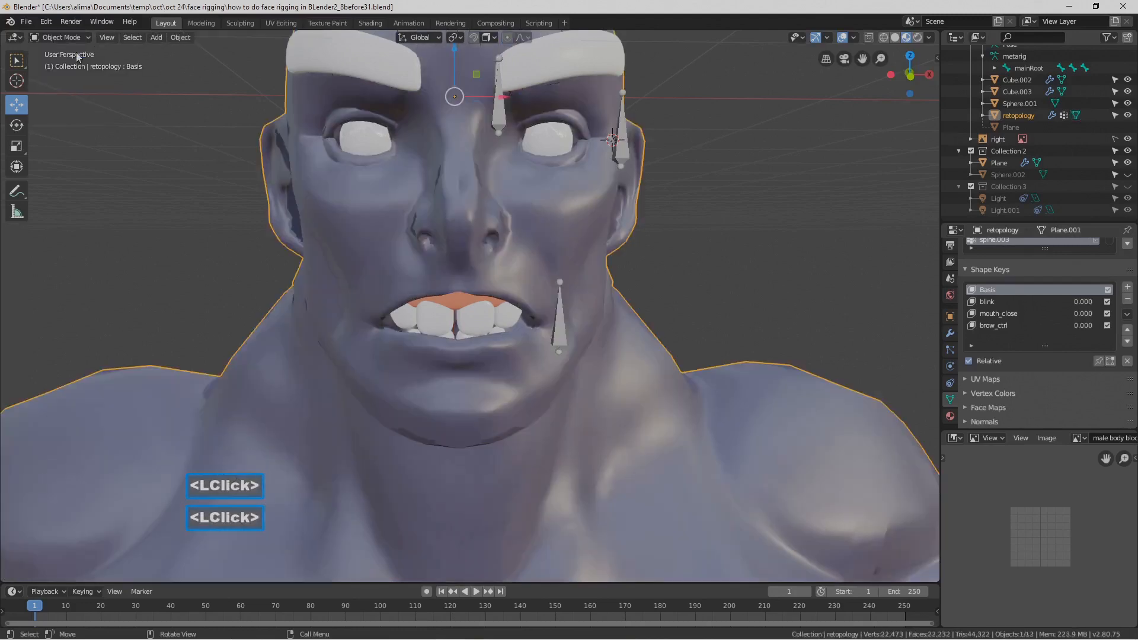
# - In the brow_ctrl shape, lower the row of forehead vertices between the eyebrows about 0.126 m along Z with a proportional size of about 0.39
pyautogui.click(1027, 322)
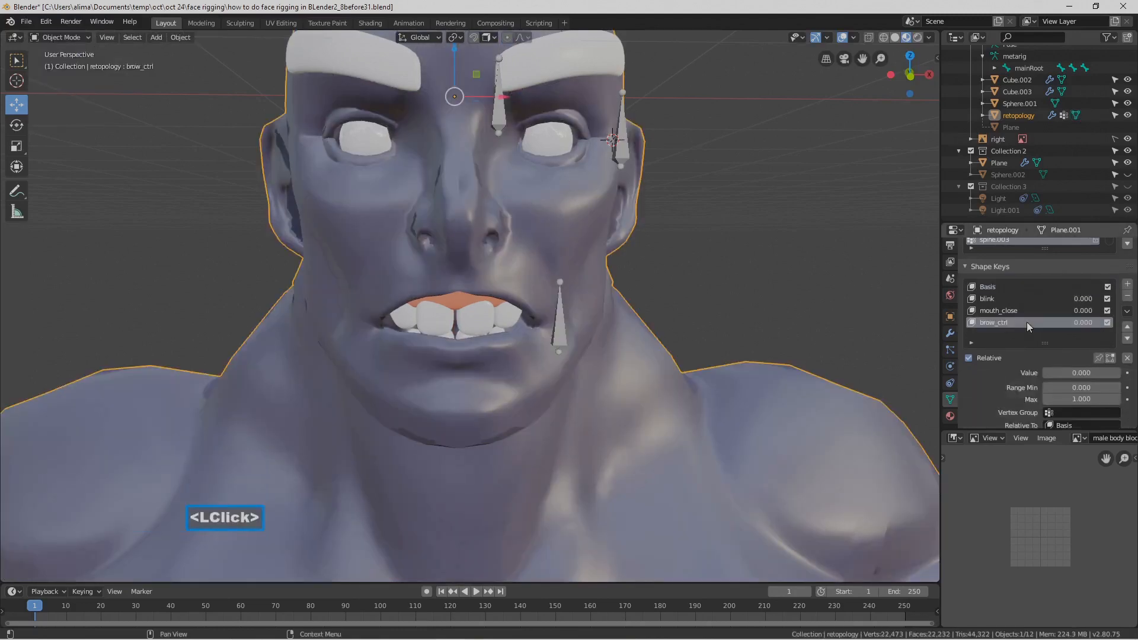
pyautogui.click(87, 37)
pyautogui.click(81, 64)
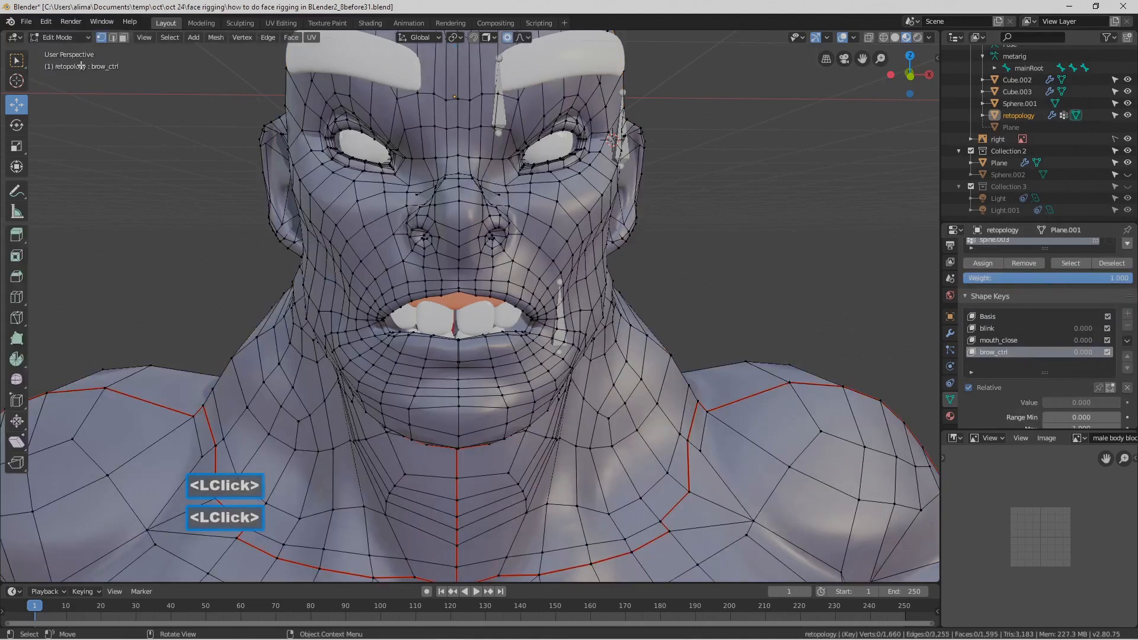
pyautogui.press('c')
pyautogui.click(474, 100)
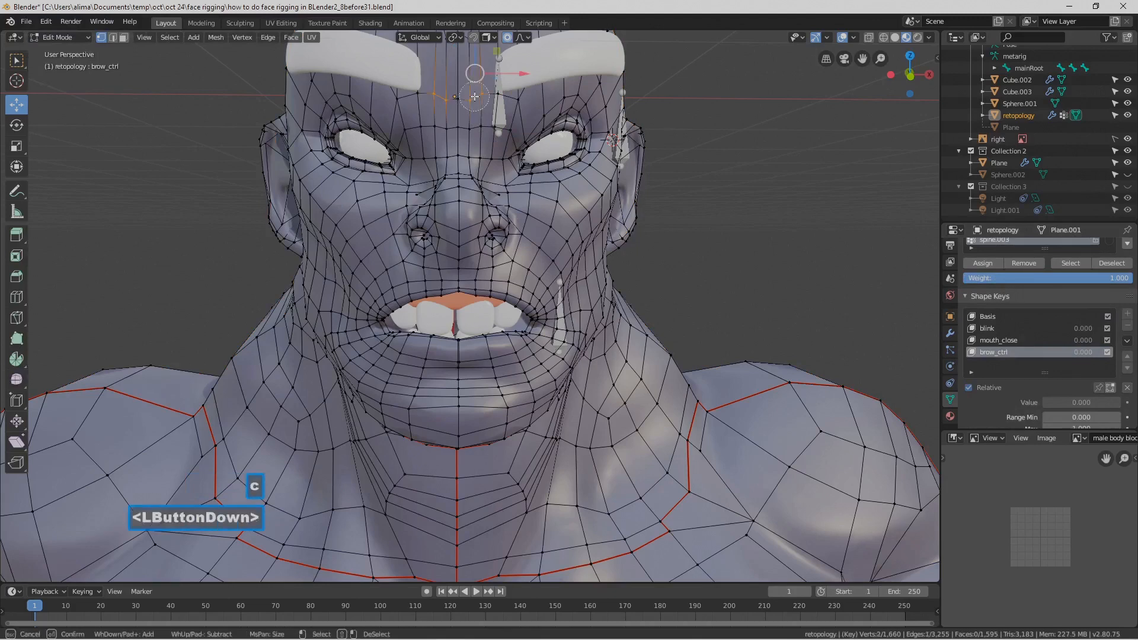
pyautogui.click(474, 100)
pyautogui.rightClick(487, 104)
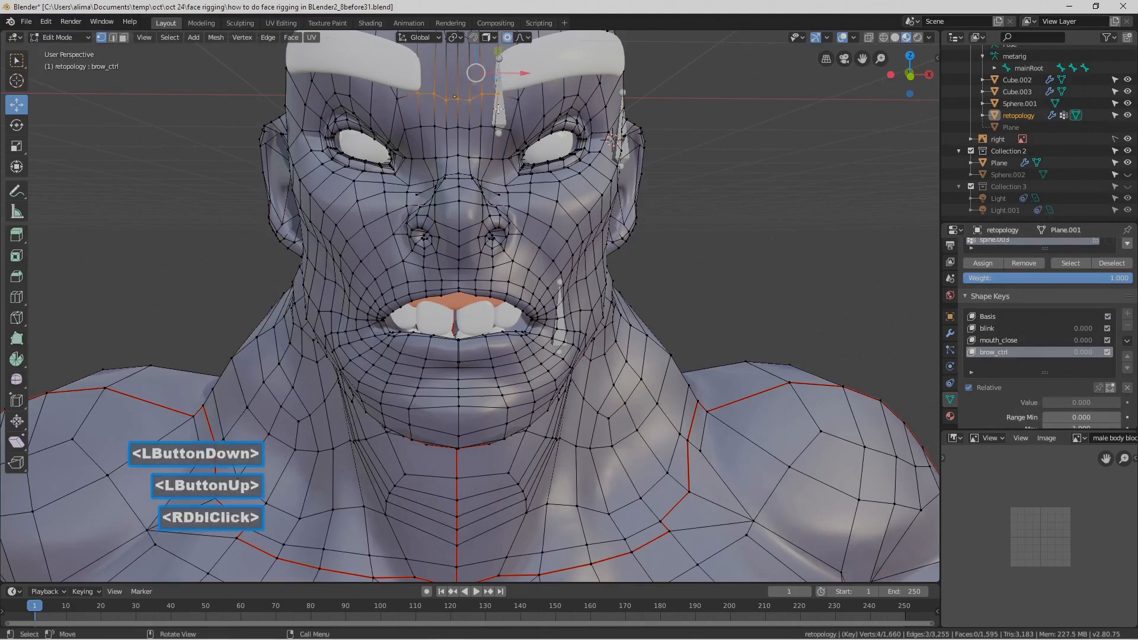
pyautogui.press('g')
pyautogui.press('z')
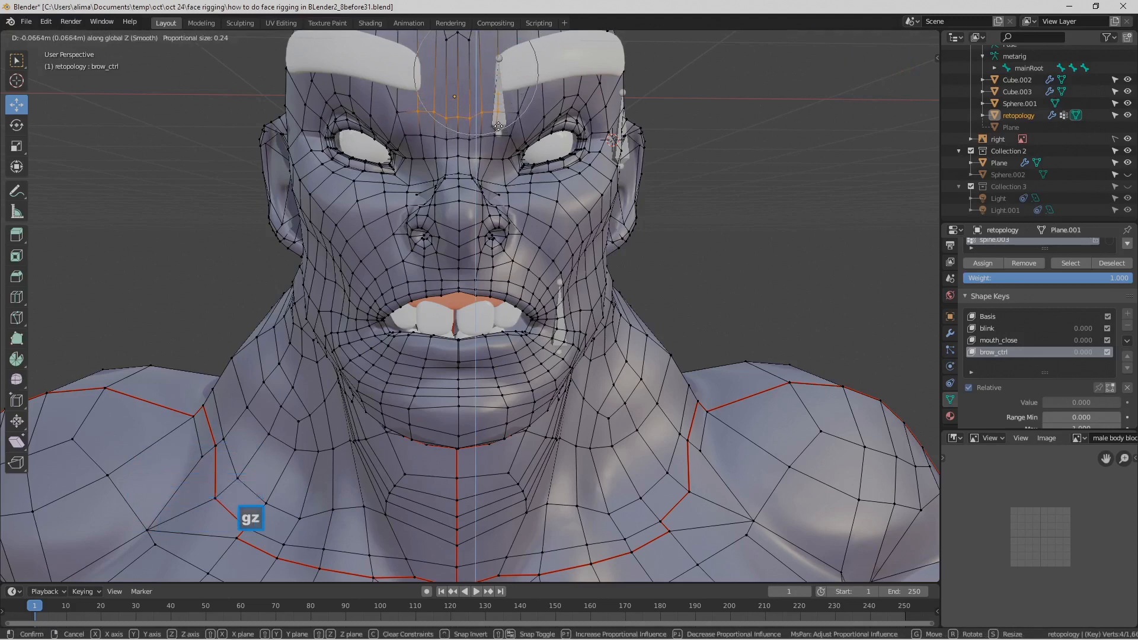
pyautogui.scroll(-4, 500, 136)
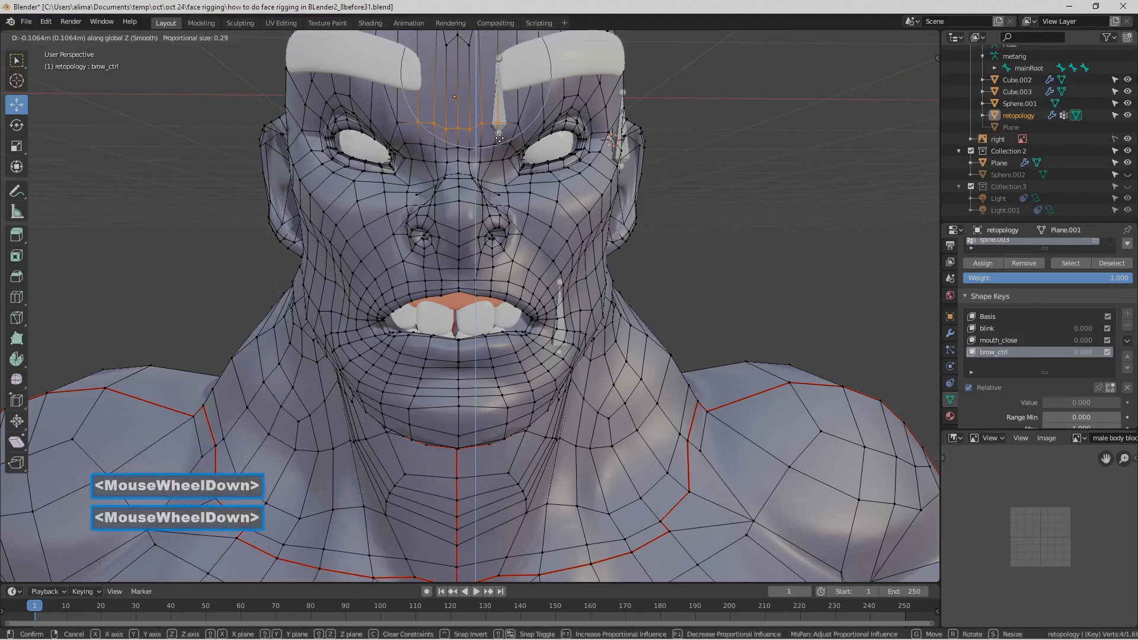
pyautogui.scroll(-1, 499, 141)
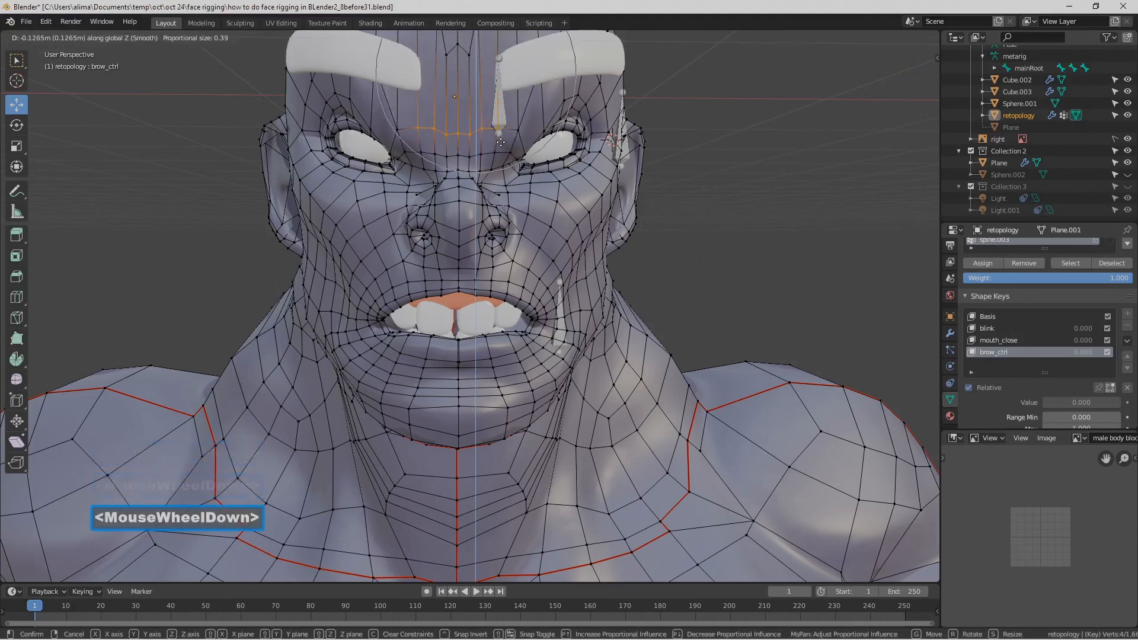
pyautogui.click(501, 142)
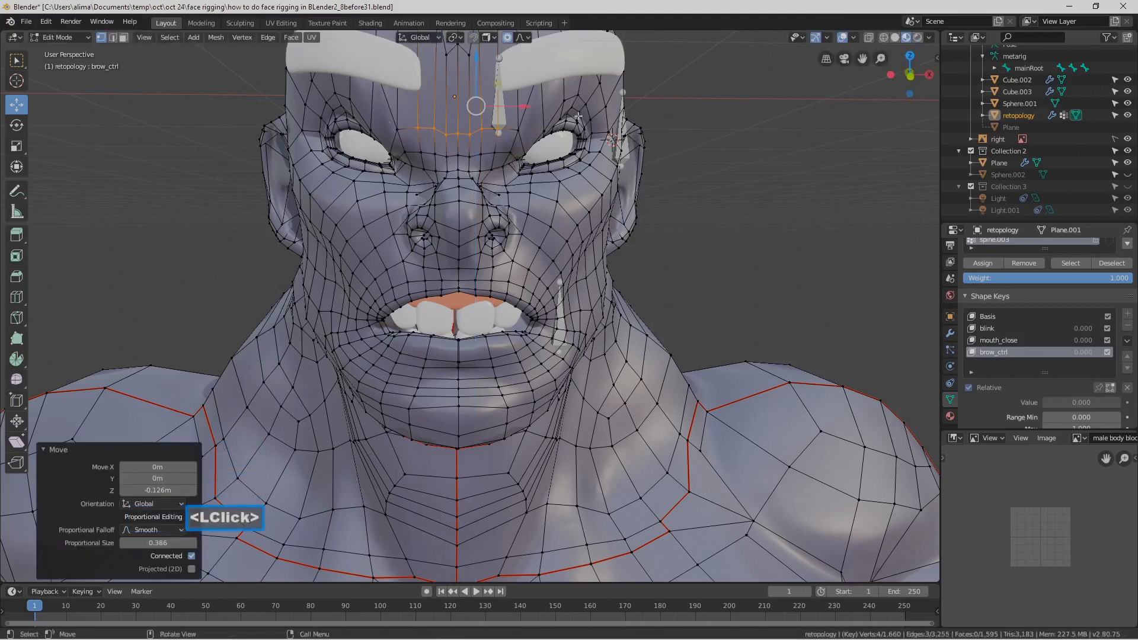
# - Lower the vertex above the outer part of the upper eyelid by about 0.05 m along Z with a proportional size of about 0.39
pyautogui.click(565, 101)
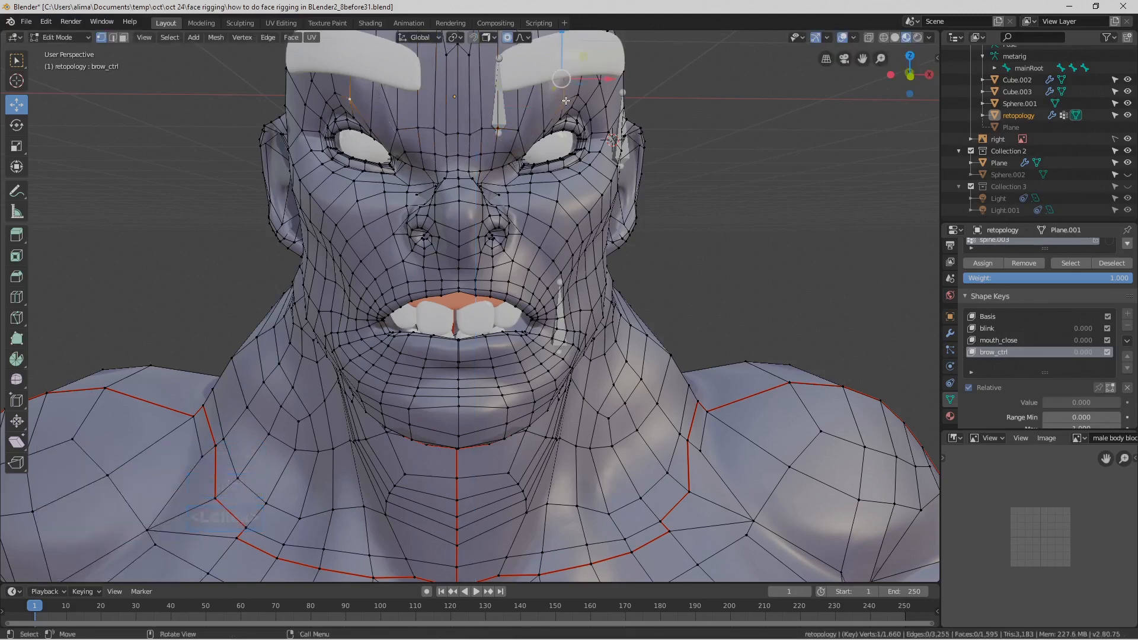
pyautogui.press('g')
pyautogui.press('z')
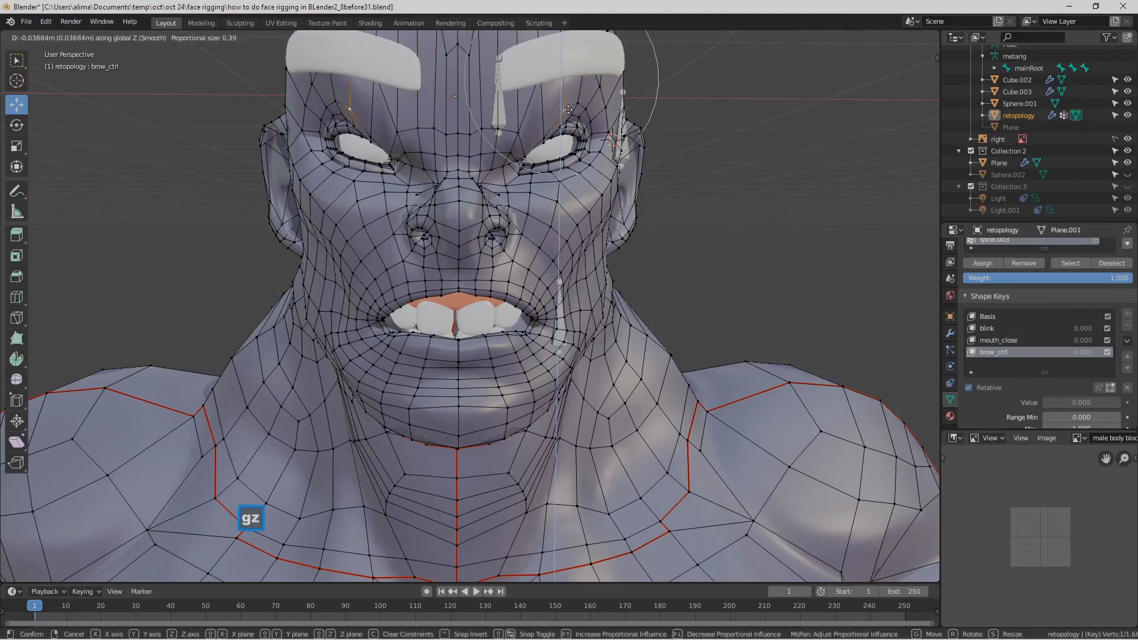
pyautogui.click(567, 113)
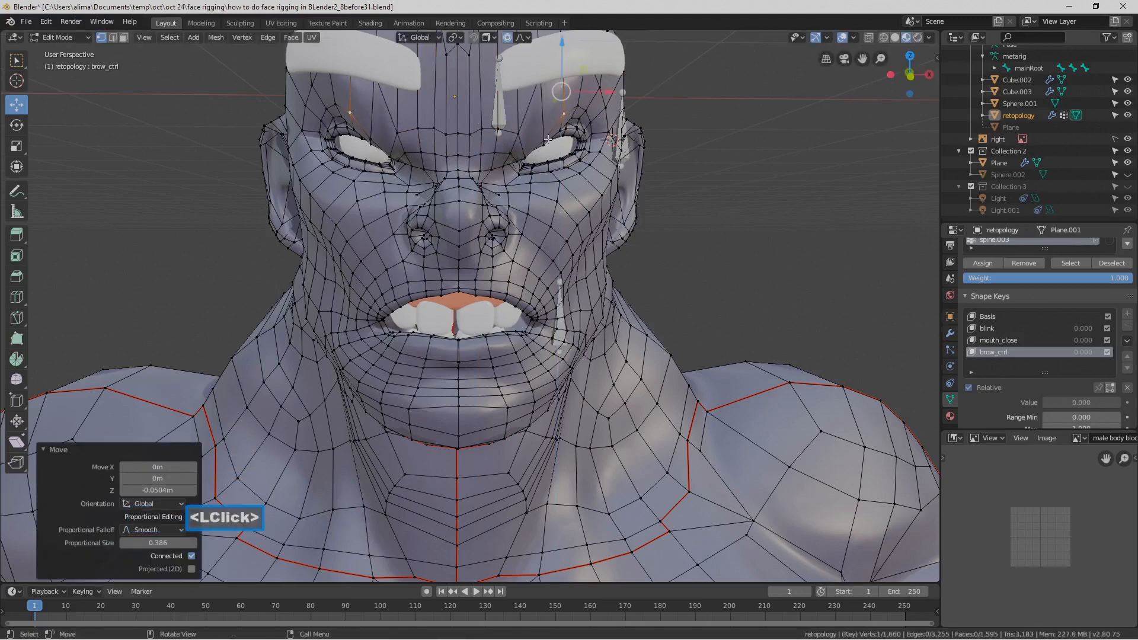
# - Move the vertex at the inner eye corner toward the nose by about 0.03 m with a proportional size of about 0.35
pyautogui.click(496, 168)
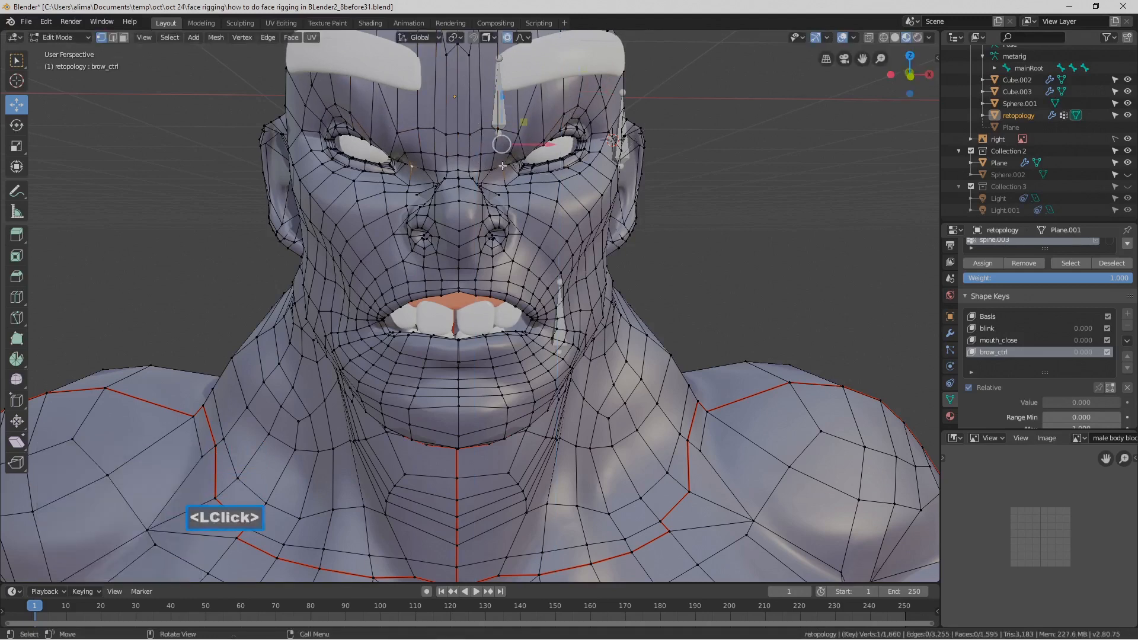
pyautogui.press('g')
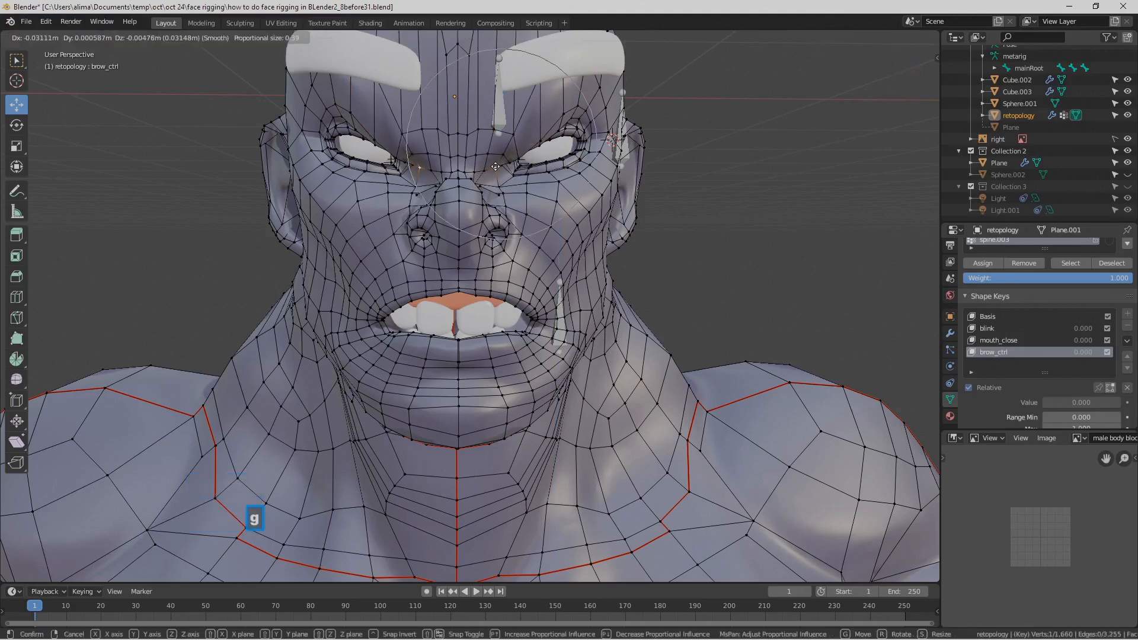
pyautogui.scroll(1, 496, 167)
pyautogui.click(496, 167)
# - Shift the vertex below the eyebrow's inner end inward by about 0.018 m along X, with a proportional size of about 0.35
pyautogui.click(523, 132)
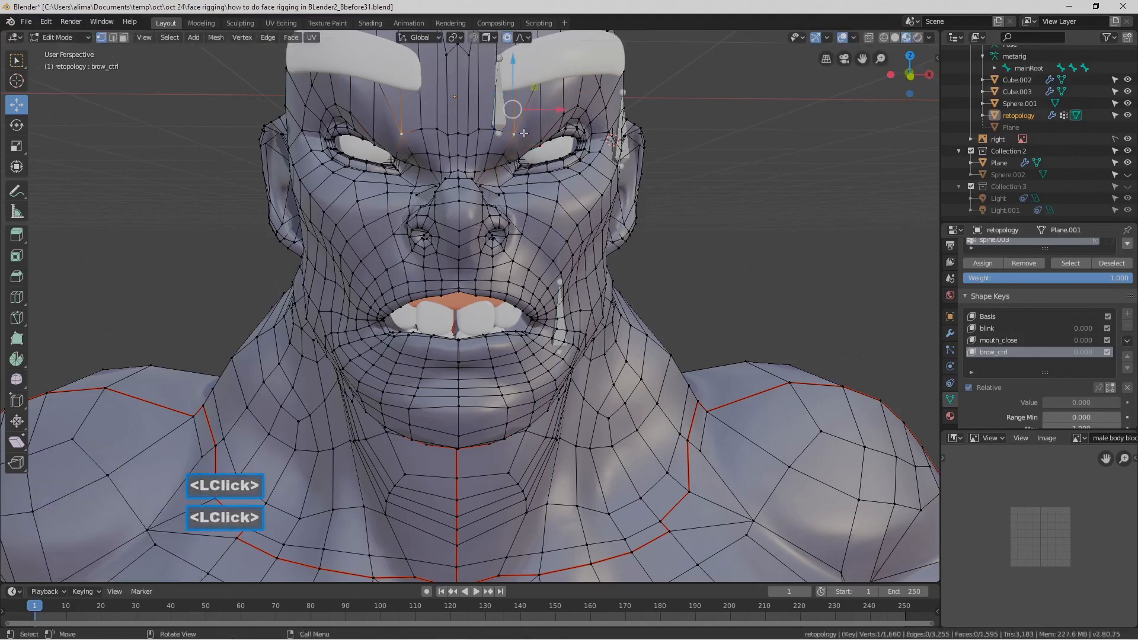
pyautogui.press('g')
pyautogui.click(520, 132)
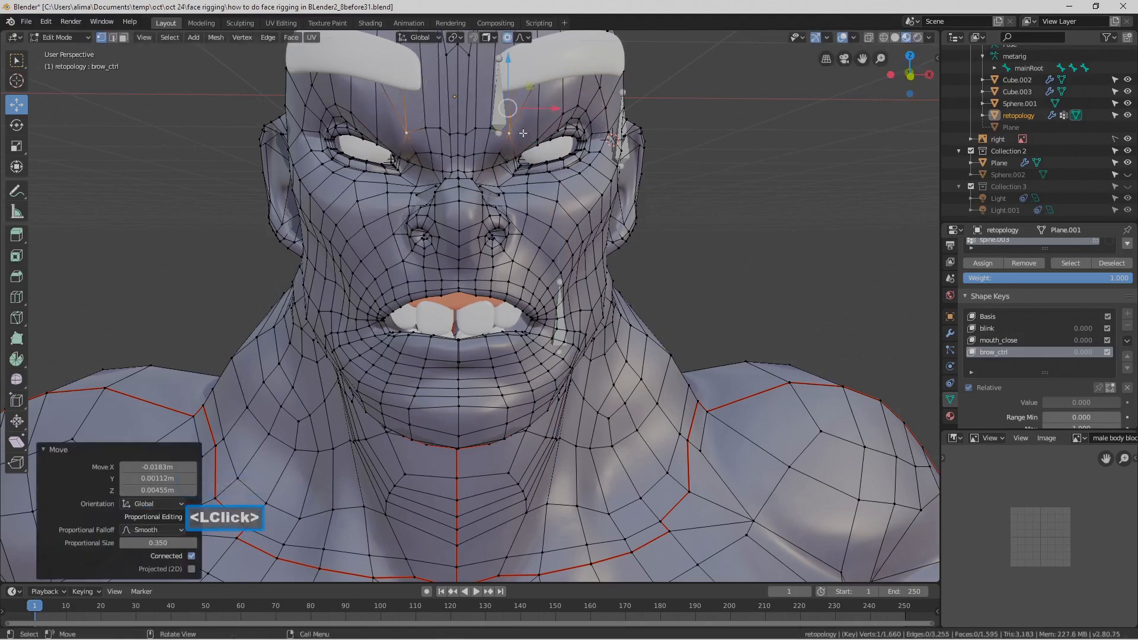
# - Lower the vertex on the upper side of the nose by about 0.029 m along Z with a proportional size of about 0.09
pyautogui.click(504, 192)
pyautogui.moveTo(503, 193); pyautogui.dragTo(469, 193, button='middle')
pyautogui.click(470, 205)
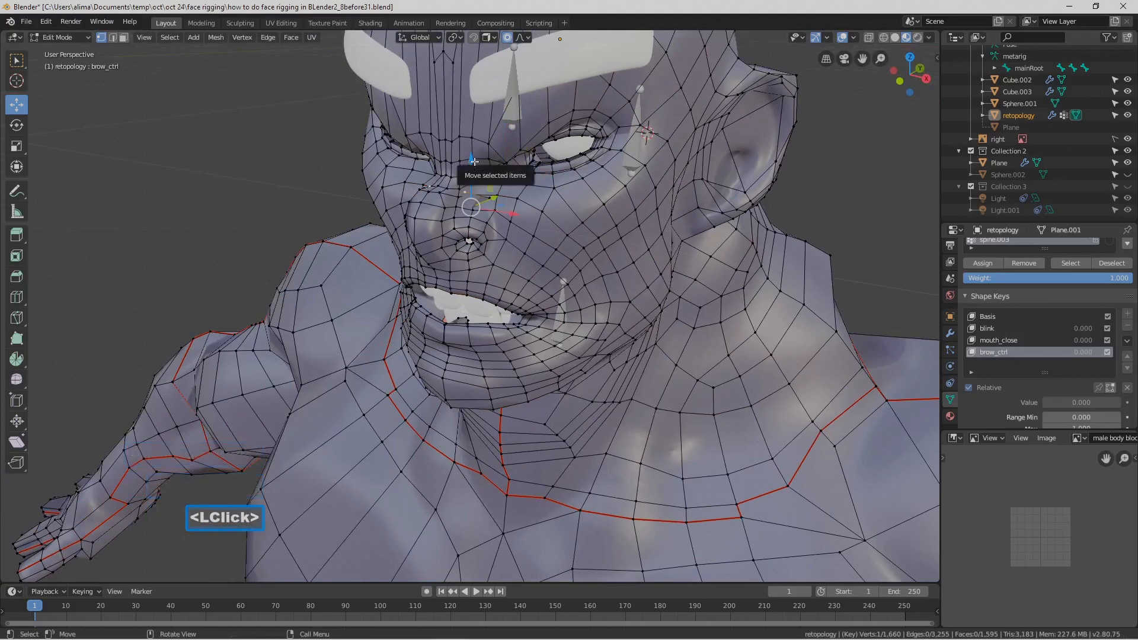
pyautogui.press('g')
pyautogui.scroll(7, 475, 161)
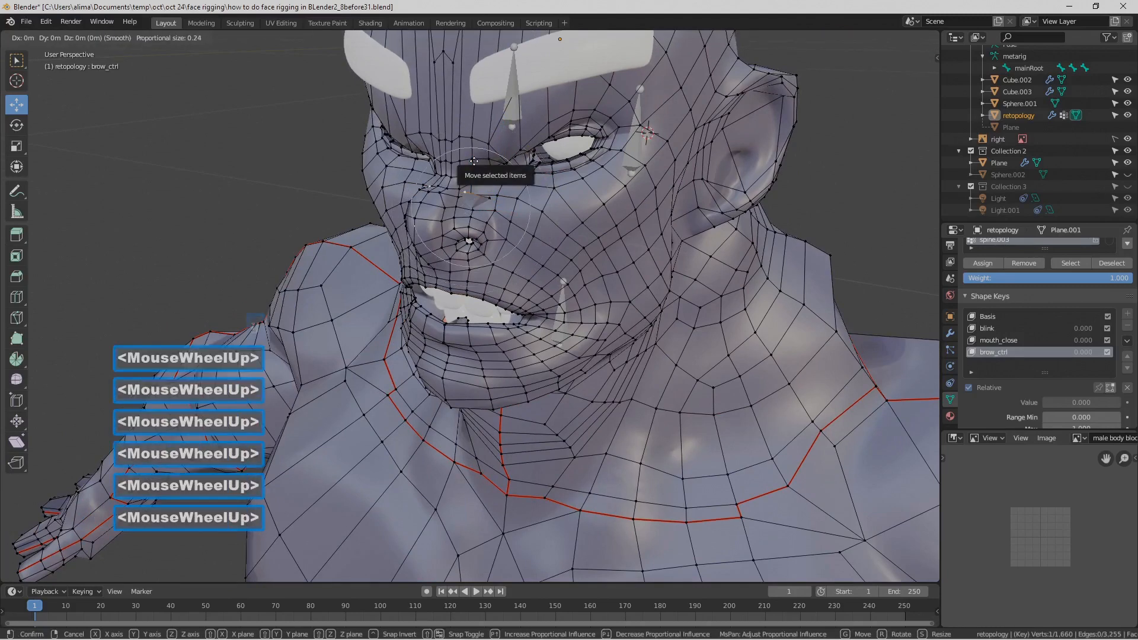
pyautogui.press('z')
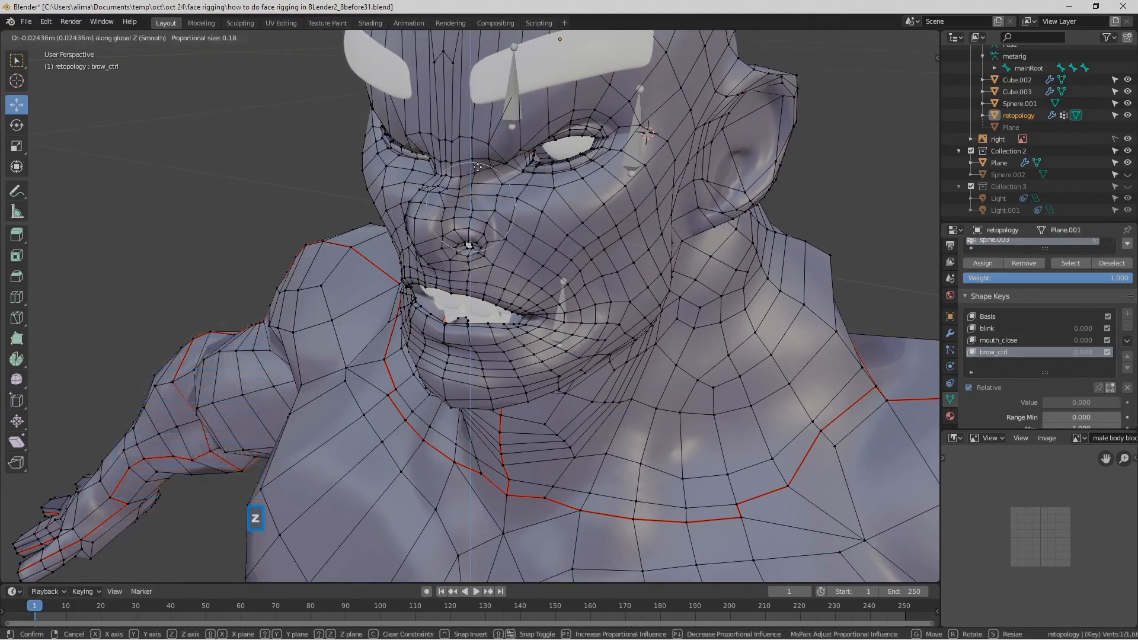
pyautogui.scroll(6, 478, 167)
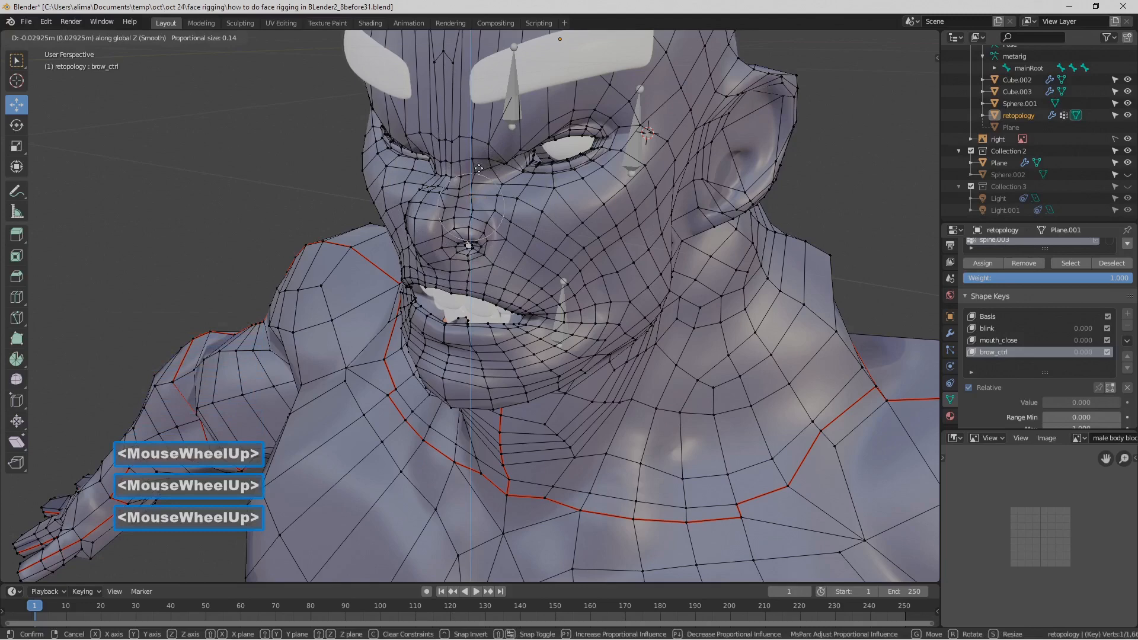
pyautogui.scroll(1, 479, 168)
pyautogui.click(479, 168)
# - Fine-tune the vertices around the nose bridge and inner eye corner in the brow_ctrl shape, and return to Object Mode
pyautogui.moveTo(479, 168); pyautogui.dragTo(474, 191, button='middle')
pyautogui.click(473, 190)
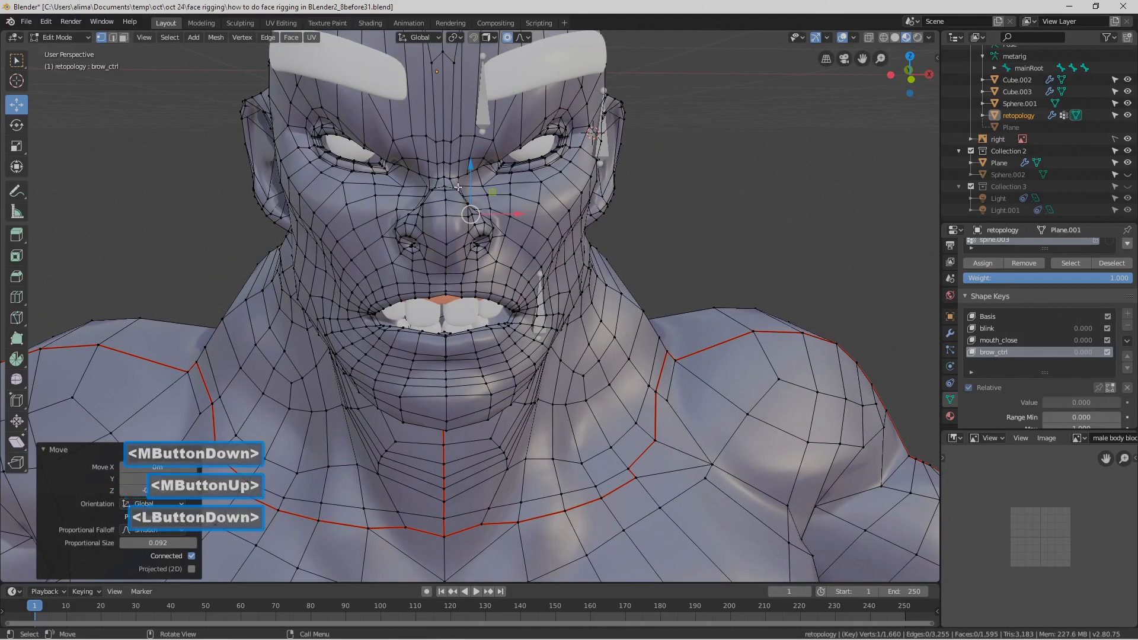
pyautogui.moveTo(498, 168); pyautogui.dragTo(498, 169)
pyautogui.click(500, 172)
pyautogui.moveTo(472, 179); pyautogui.dragTo(500, 170, button='middle')
pyautogui.click(459, 189)
pyautogui.moveTo(500, 169); pyautogui.dragTo(512, 163)
pyautogui.moveTo(512, 163); pyautogui.dragTo(226, 122, button='middle')
pyautogui.click(693, 185)
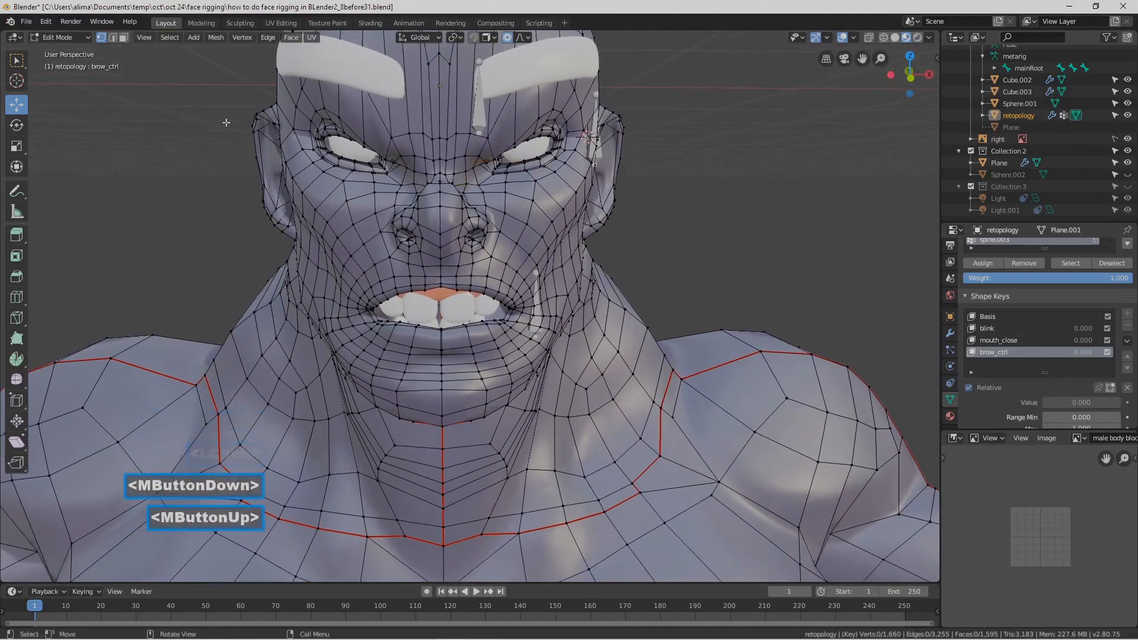
pyautogui.click(82, 37)
pyautogui.click(87, 55)
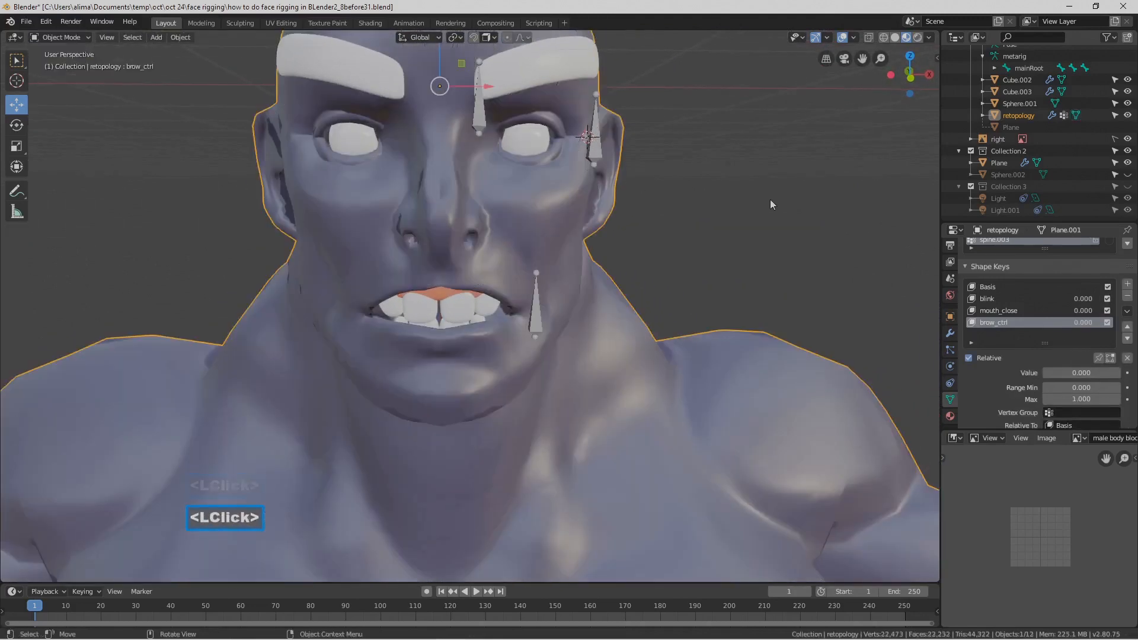
# - Test the brow_ctrl shape key by varying its value and returning it to 0, and save the file as how to do face rigging in BLender2_8before33.blend
pyautogui.press('Pause')
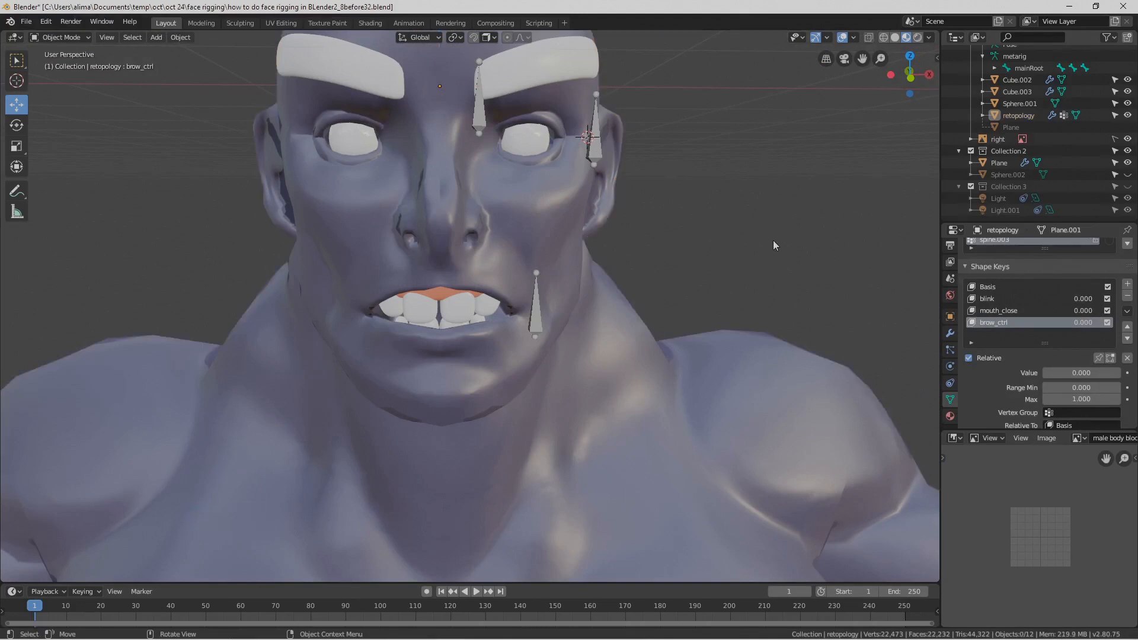
pyautogui.moveTo(1055, 373); pyautogui.dragTo(933, 290)
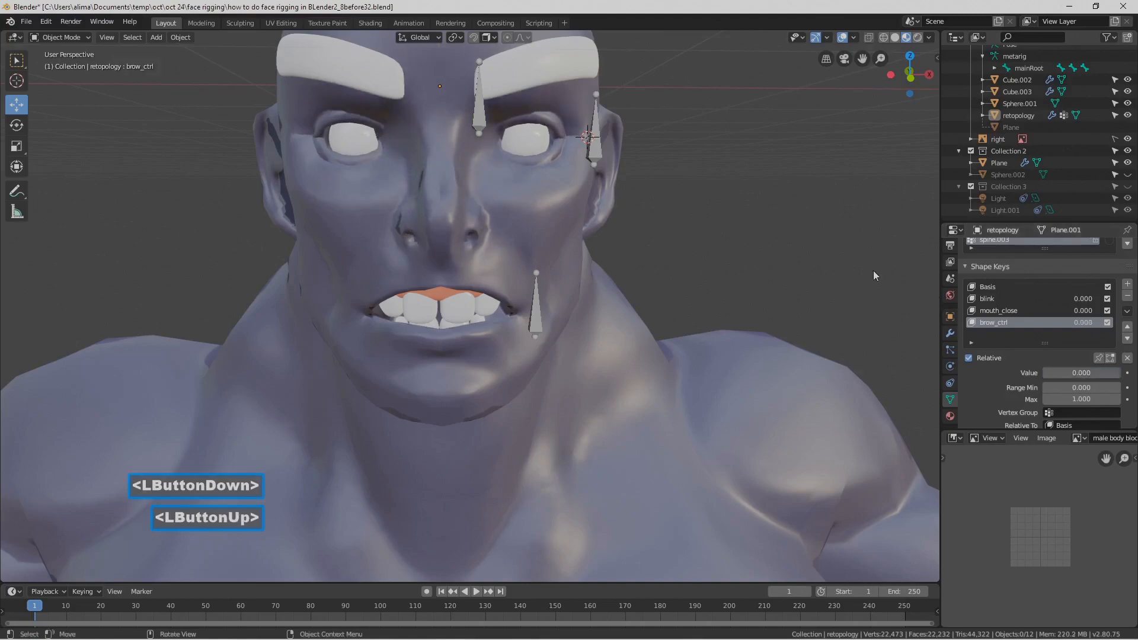
pyautogui.hotkey('ctrl', 'alt', 's')
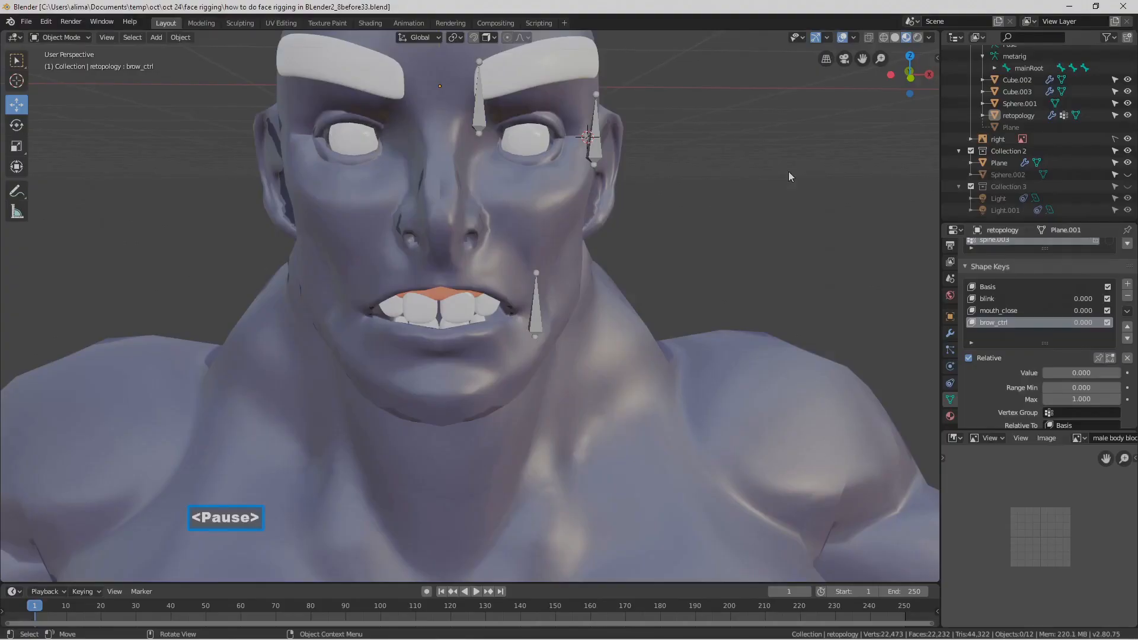
# - Hide the eyebrow mesh to uncover the brow area of the face
pyautogui.click(560, 68)
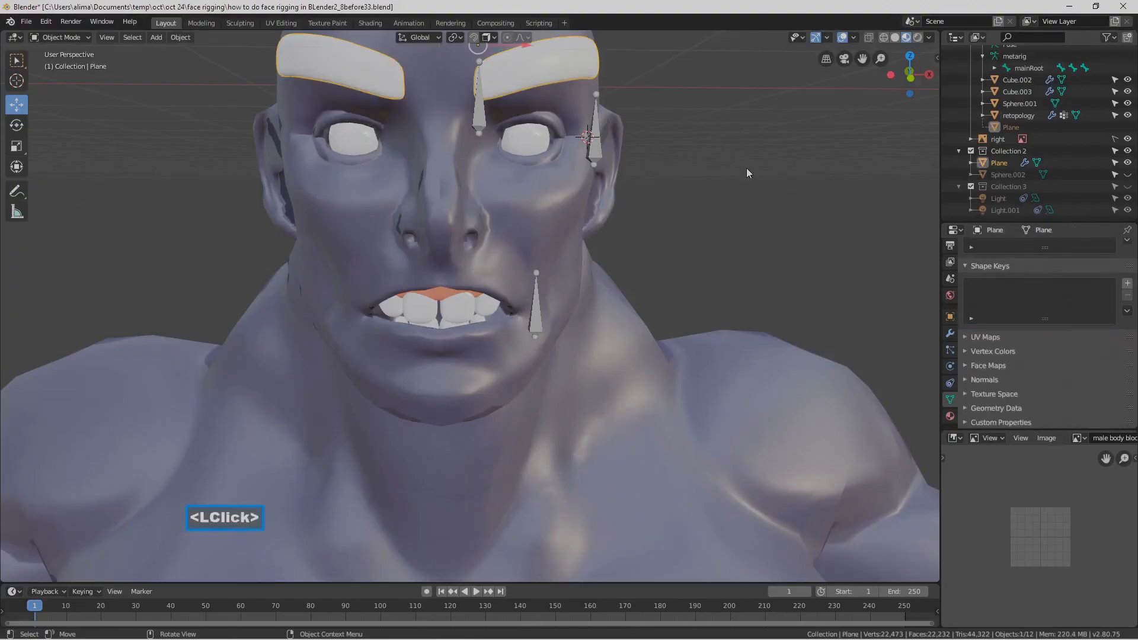
pyautogui.press('h')
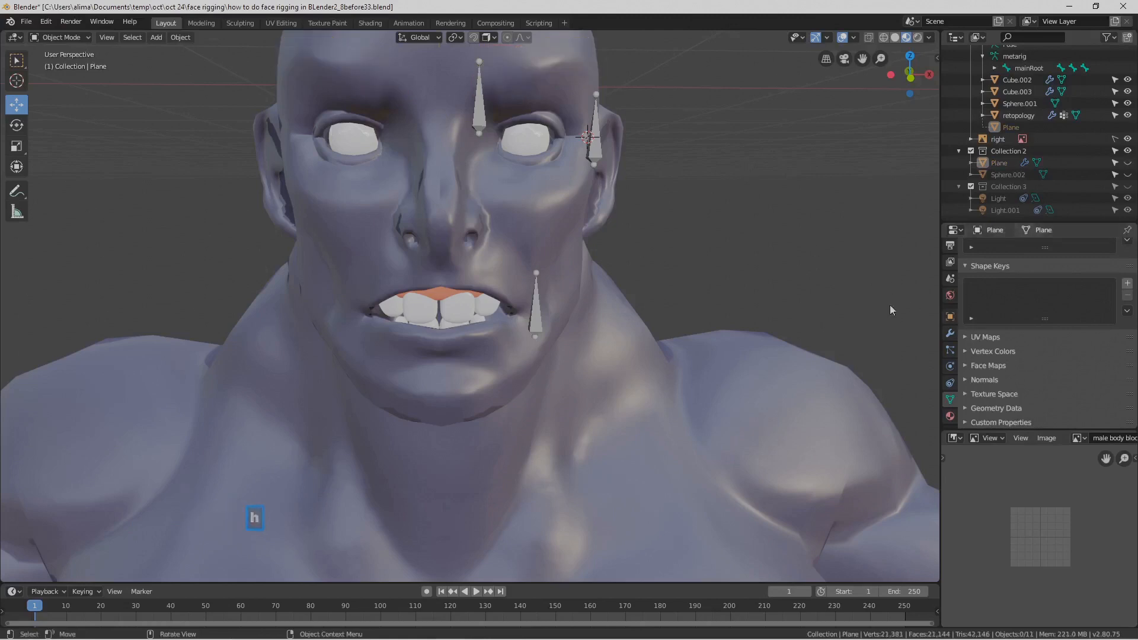
# - Preview the brow_ctrl deformation on the retopology mesh with the eyebrows hidden, returning its value to 0, and deselect the mesh
pyautogui.click(741, 356)
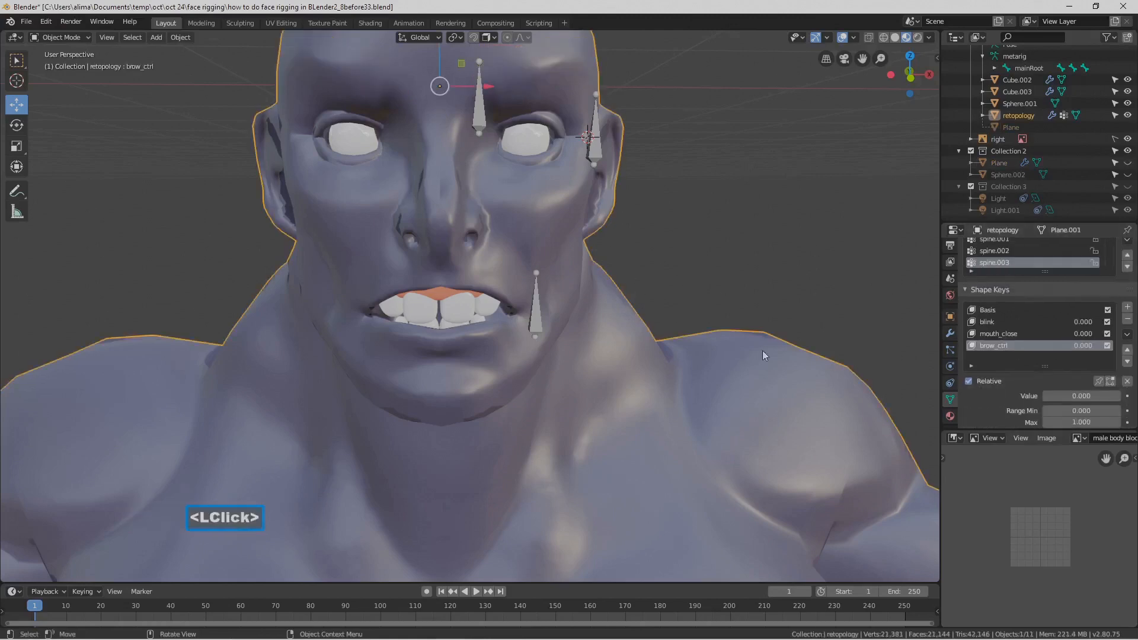
pyautogui.click(1051, 397)
pyautogui.moveTo(1051, 396)
pyautogui.mouseDown()
pyautogui.moveTo(1120, 396)
pyautogui.moveTo(1043, 396)
pyautogui.mouseUp()
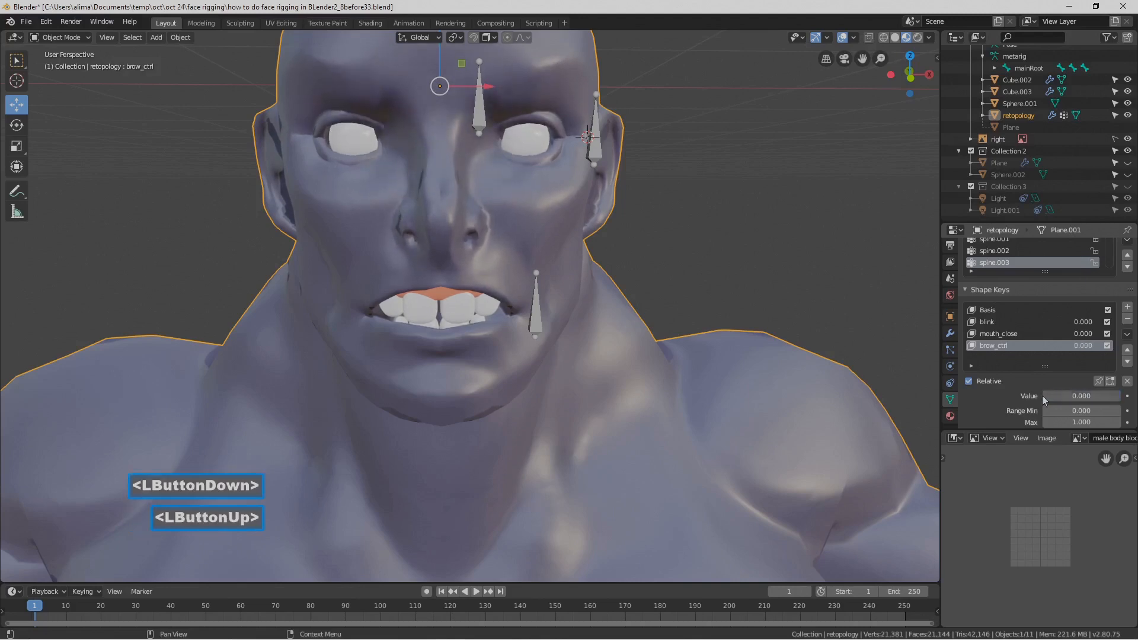
pyautogui.click(767, 236)
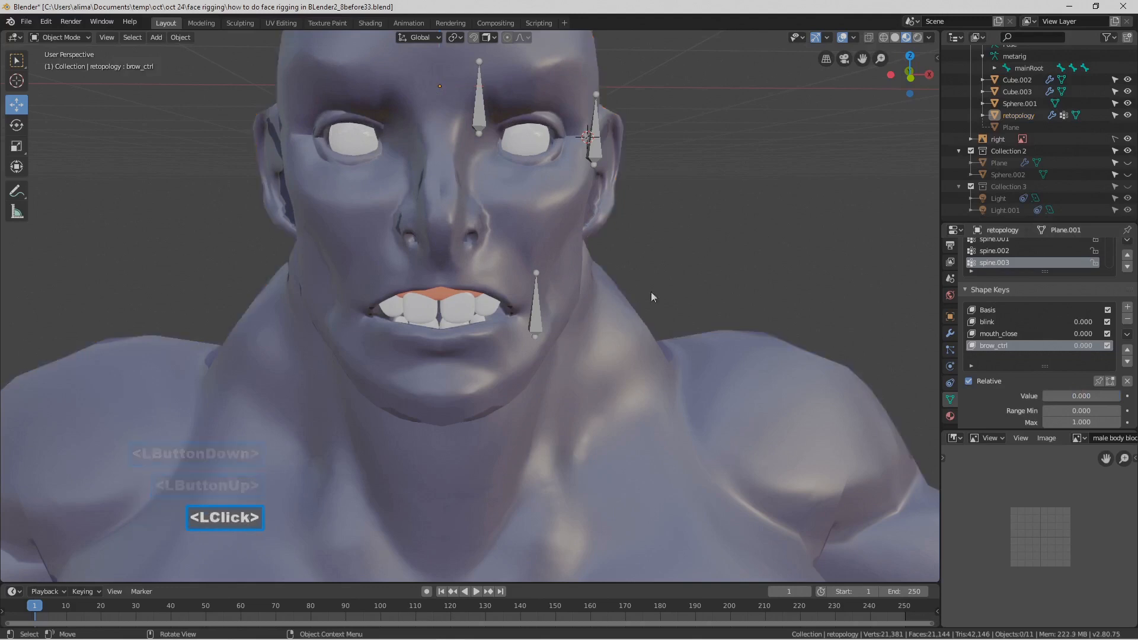
# - Duplicate the Face_ctrl bone beside the mouth, move the copy a short way outward along X, and save as how to do face rigging in BLender2_8before34.blend
pyautogui.click(539, 310)
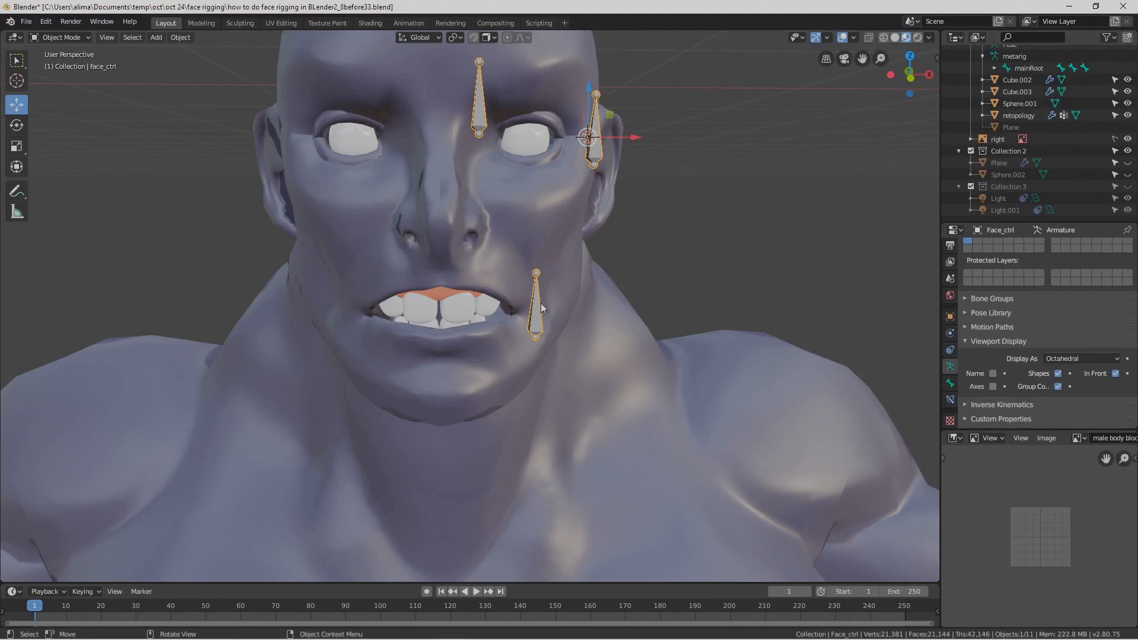
pyautogui.click(84, 38)
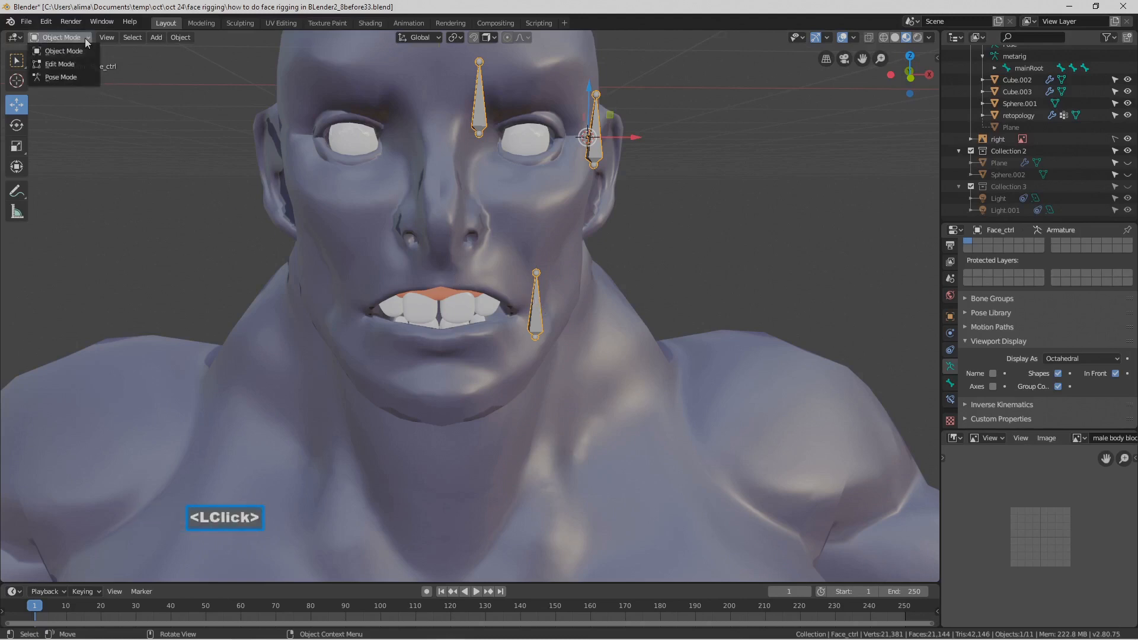
pyautogui.click(84, 65)
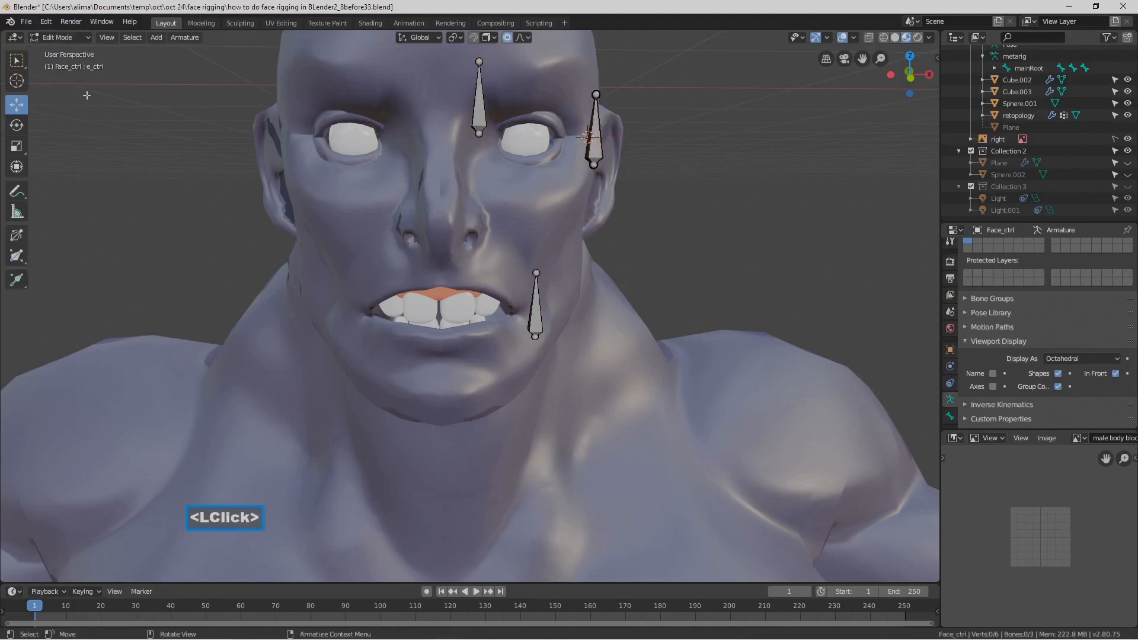
pyautogui.click(545, 318)
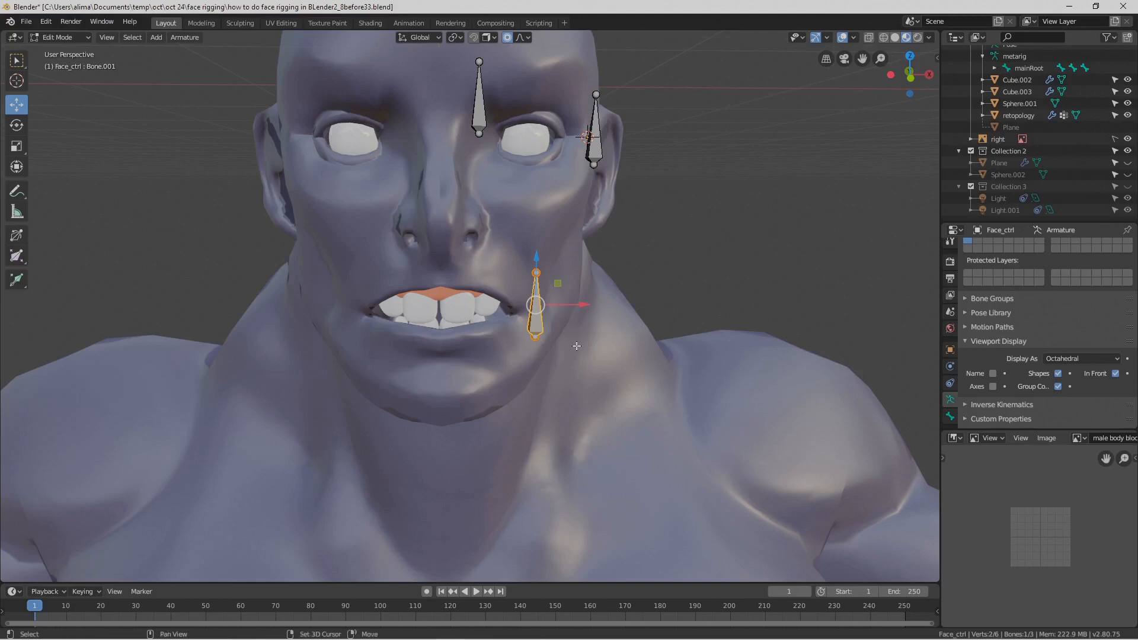
pyautogui.hotkey('shift', 'd')
pyautogui.rightClick(543, 336)
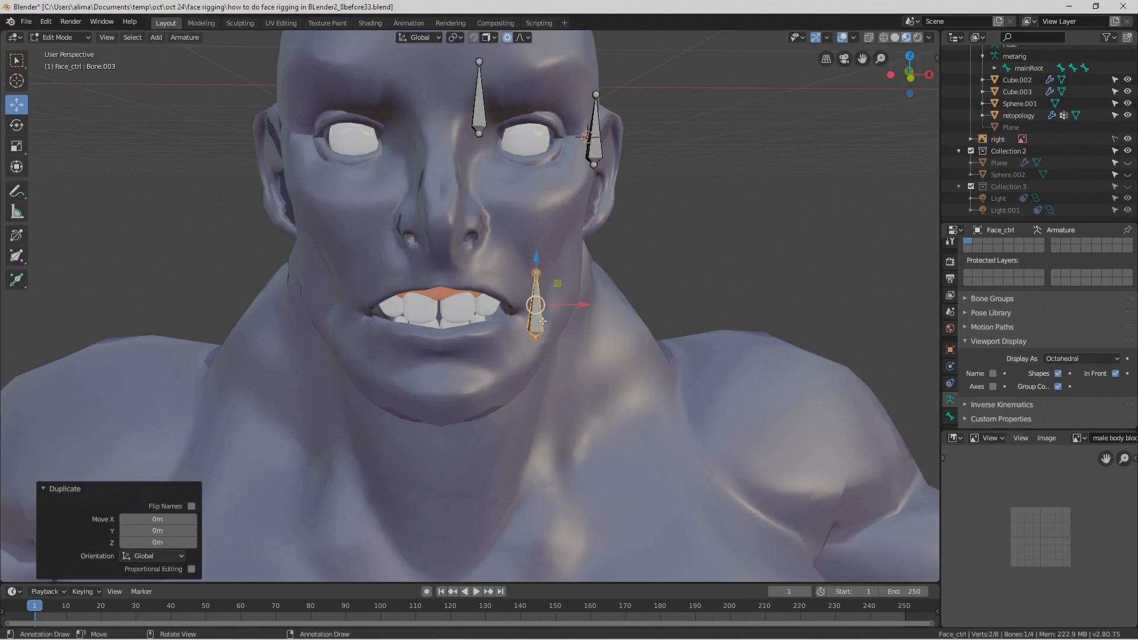
pyautogui.moveTo(584, 305); pyautogui.dragTo(619, 305)
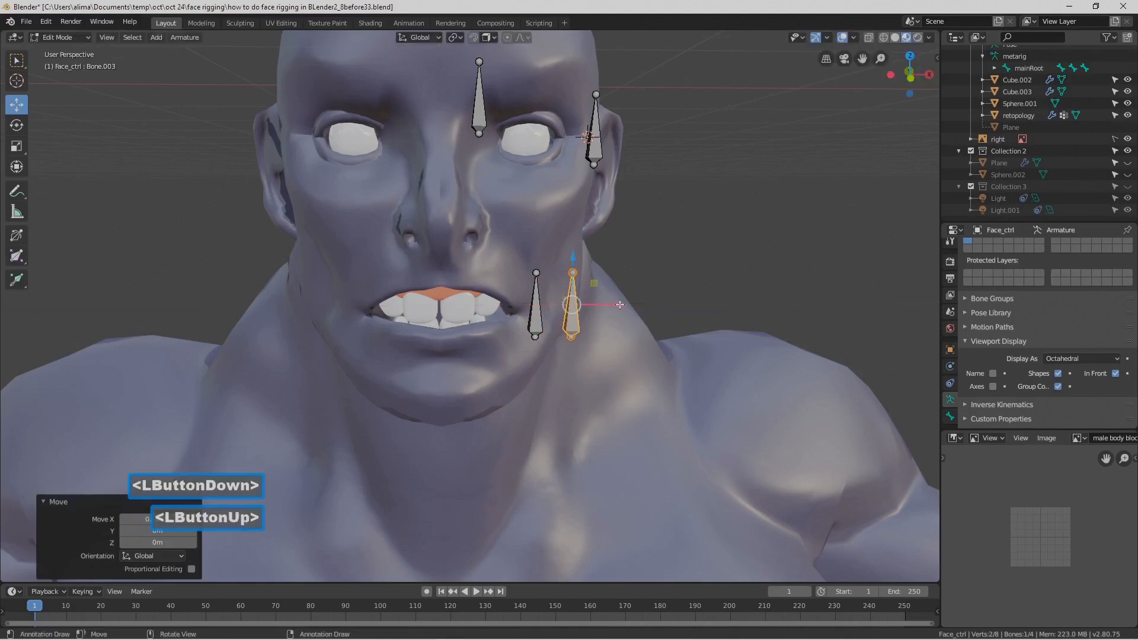
pyautogui.click(686, 284)
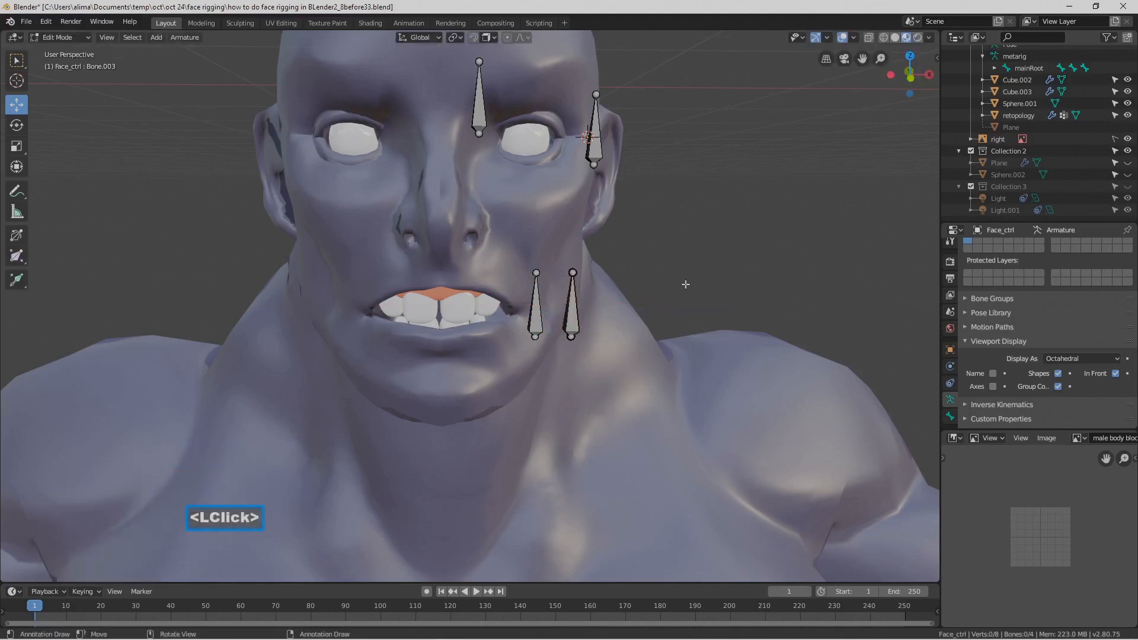
pyautogui.press('Pause')
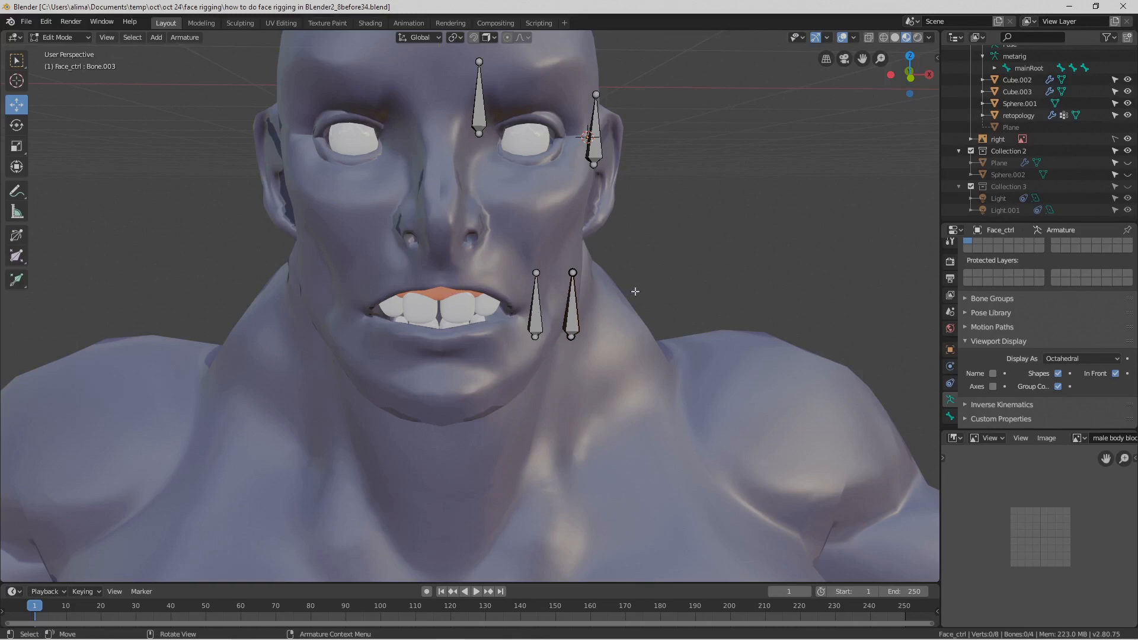
# - Rename the duplicated mouth bone side_lipctrl and save the file as how to do face rigging in BLender2_8before36.blend
pyautogui.click(572, 309)
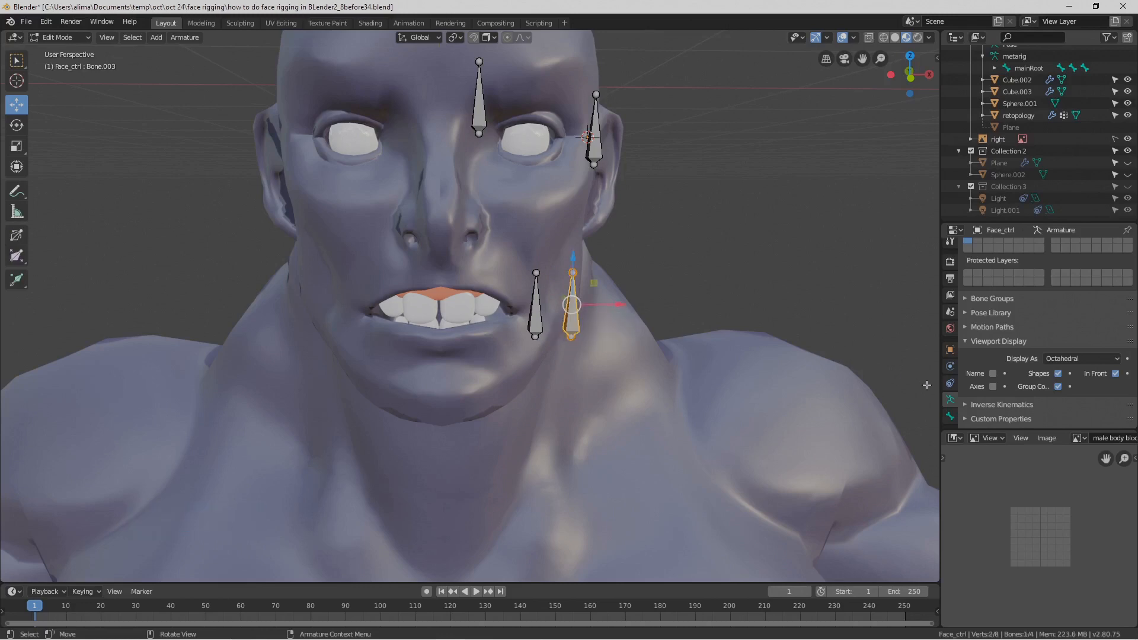
pyautogui.click(951, 416)
pyautogui.click(1022, 248)
pyautogui.press('BackSpace')
pyautogui.write('side')
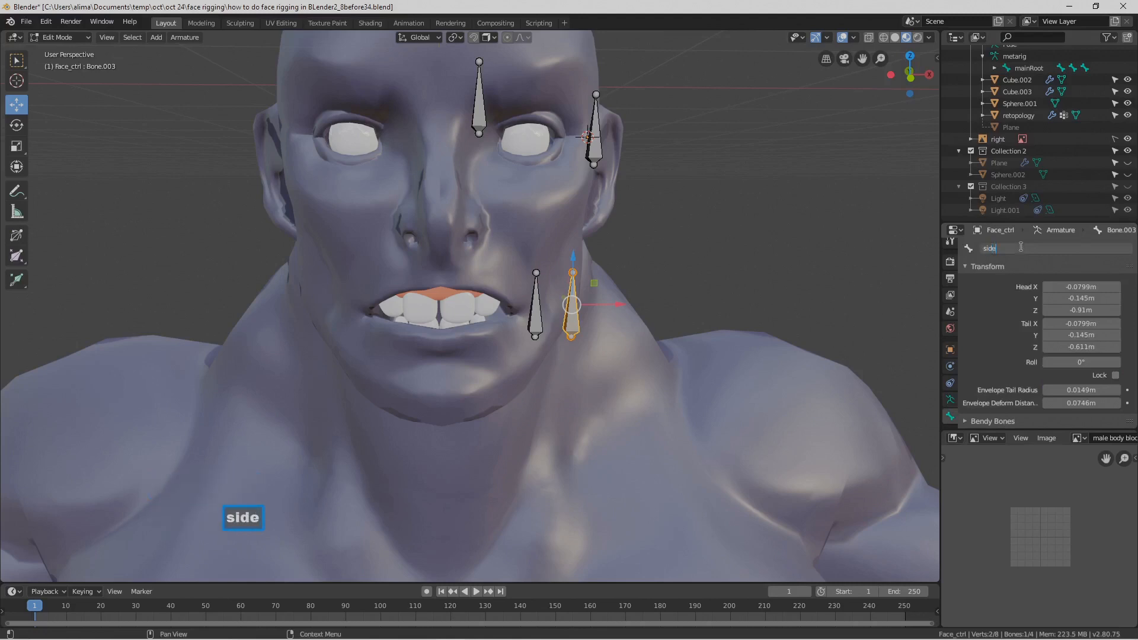
pyautogui.write('_lipctrl')
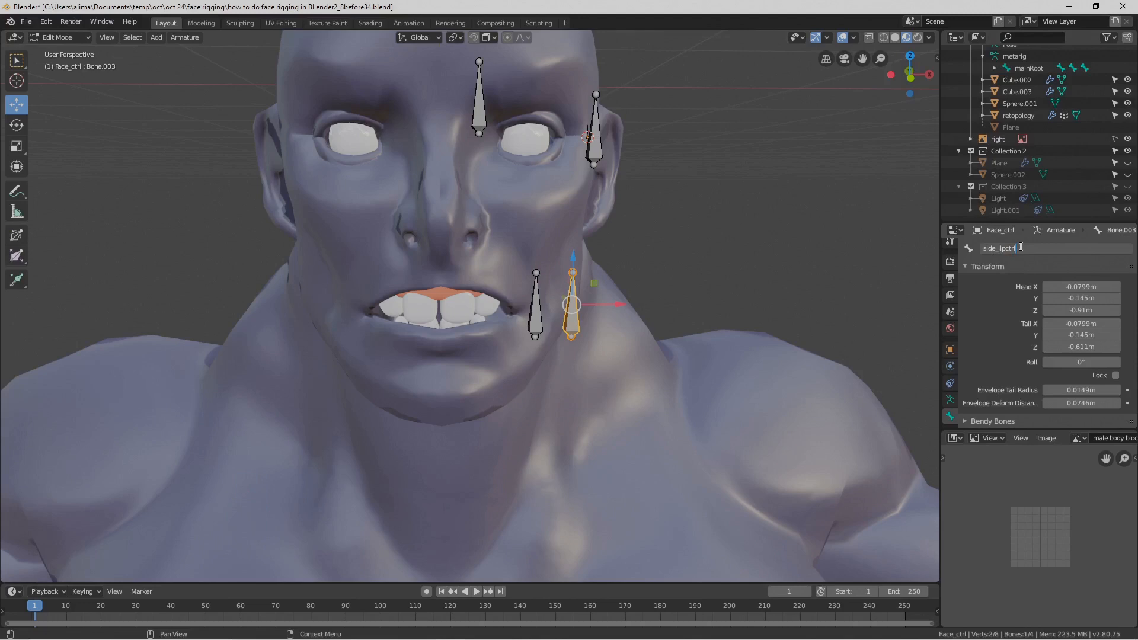
pyautogui.press('Return')
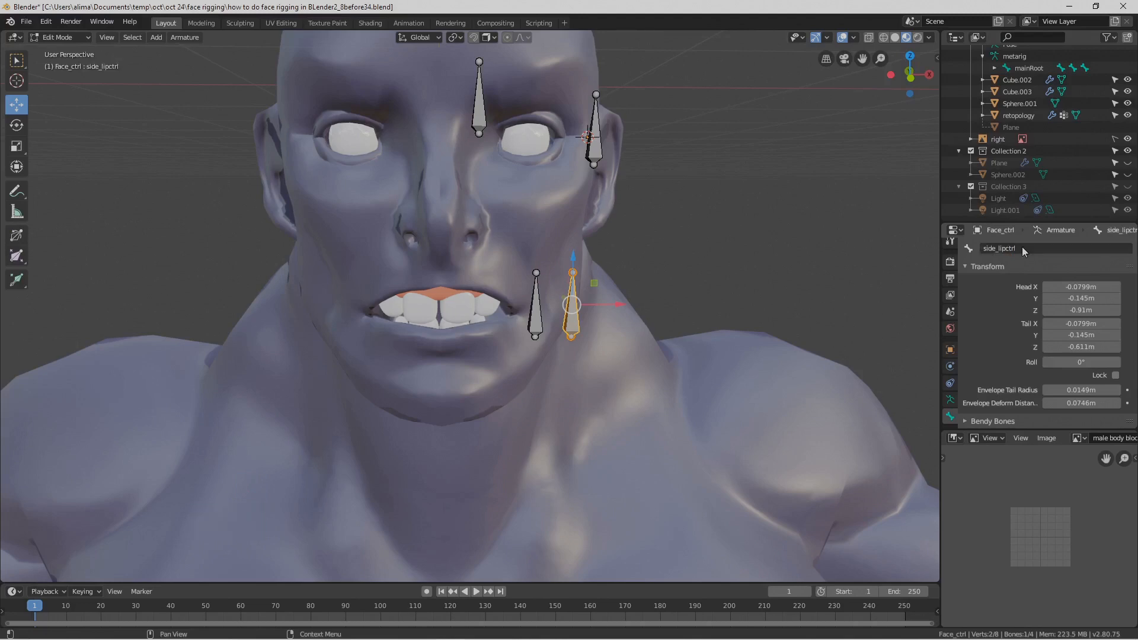
pyautogui.click(845, 315)
pyautogui.click(845, 316)
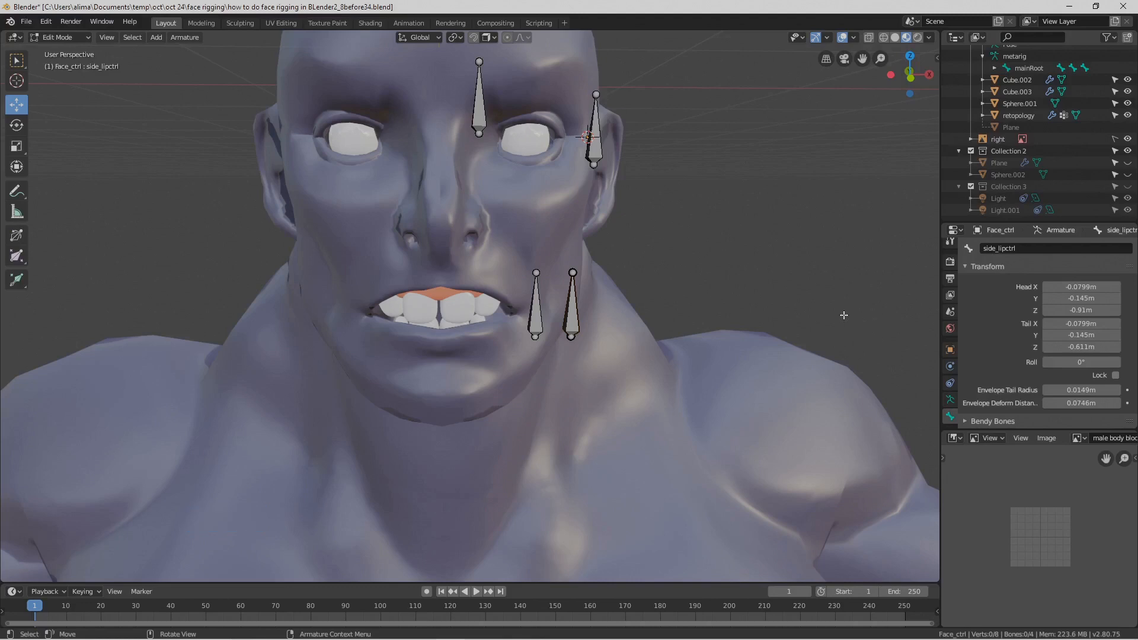
pyautogui.press('Pause')
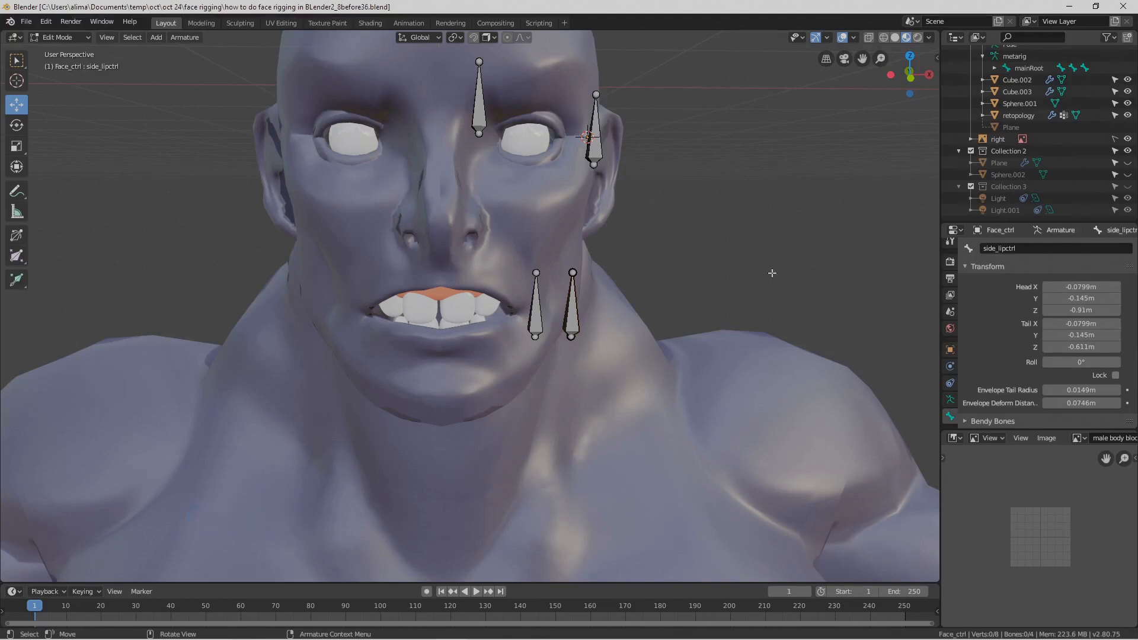
# - Return the Face_ctrl armature to Object Mode and select the retopology mesh
pyautogui.click(86, 39)
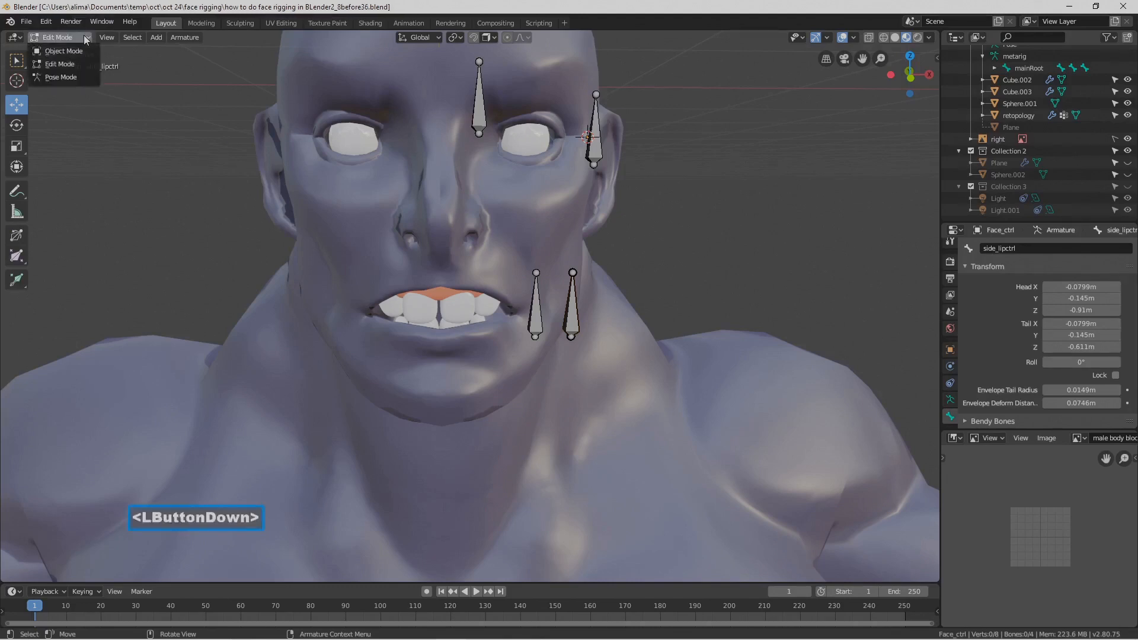
pyautogui.click(90, 50)
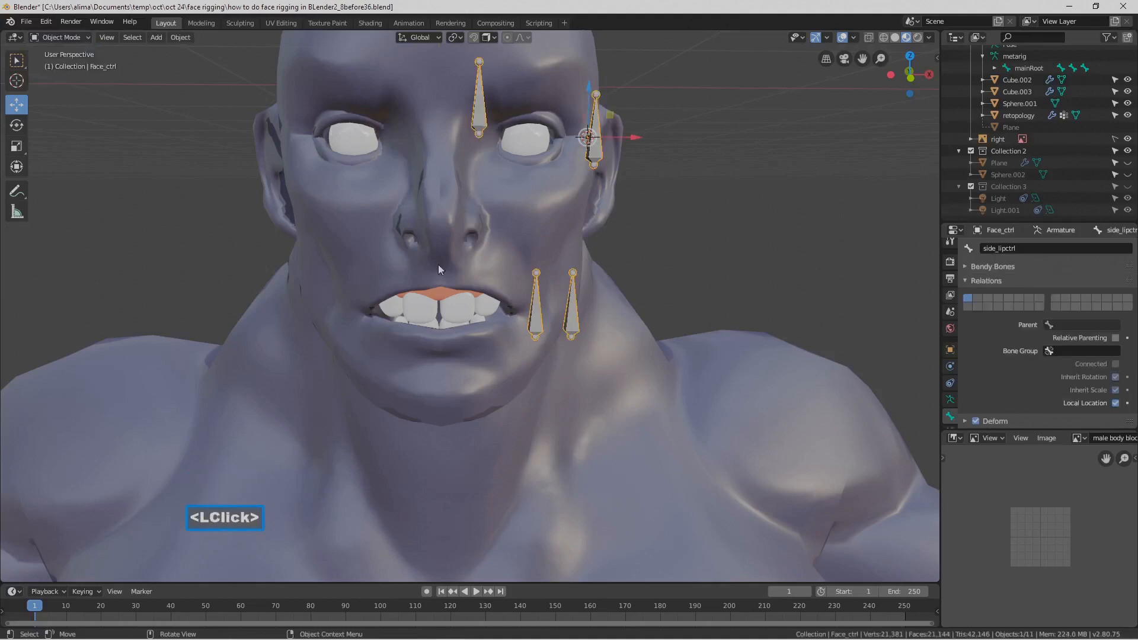
pyautogui.click(780, 371)
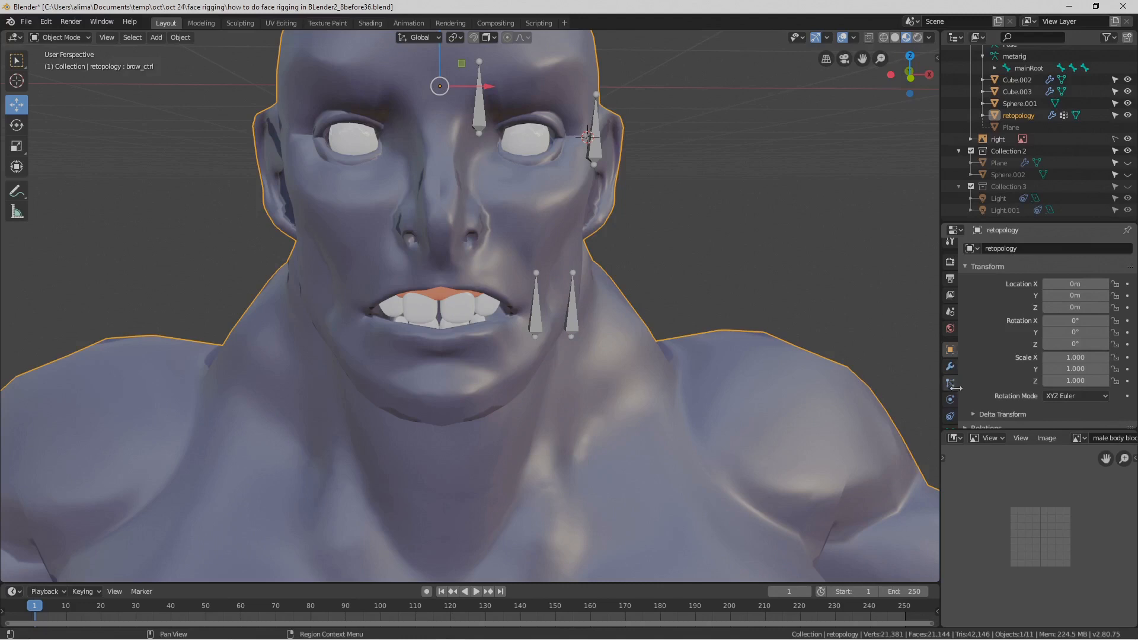
# - Add a new shape key to the retopology mesh and name it lip_ctrl
pyautogui.scroll(-4, 952, 379)
pyautogui.scroll(1, 953, 366)
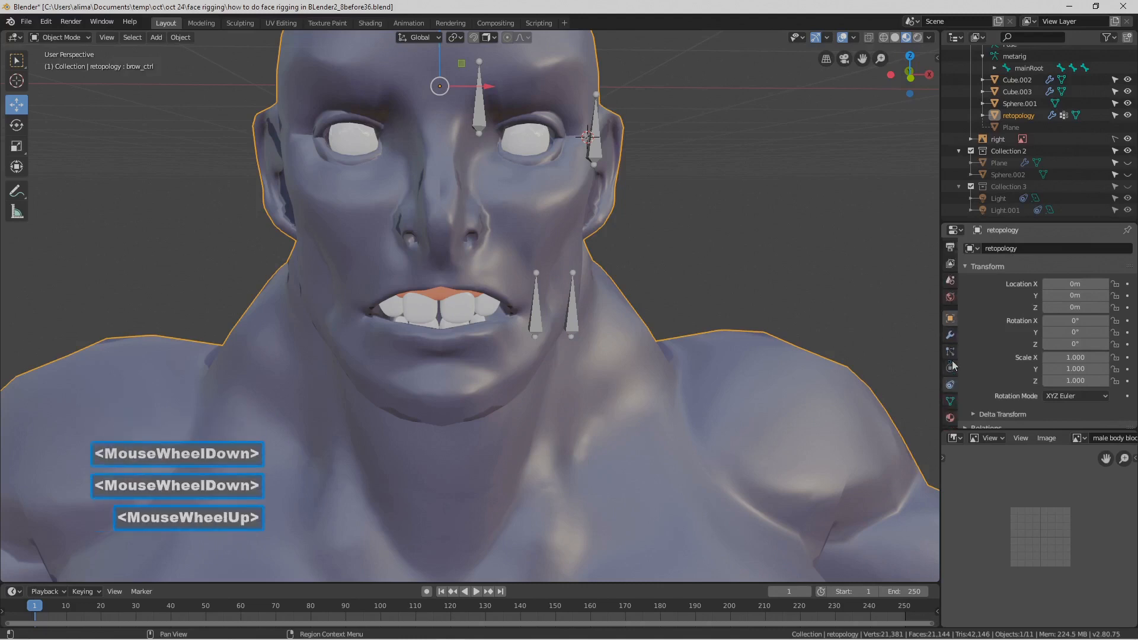
pyautogui.scroll(2, 953, 366)
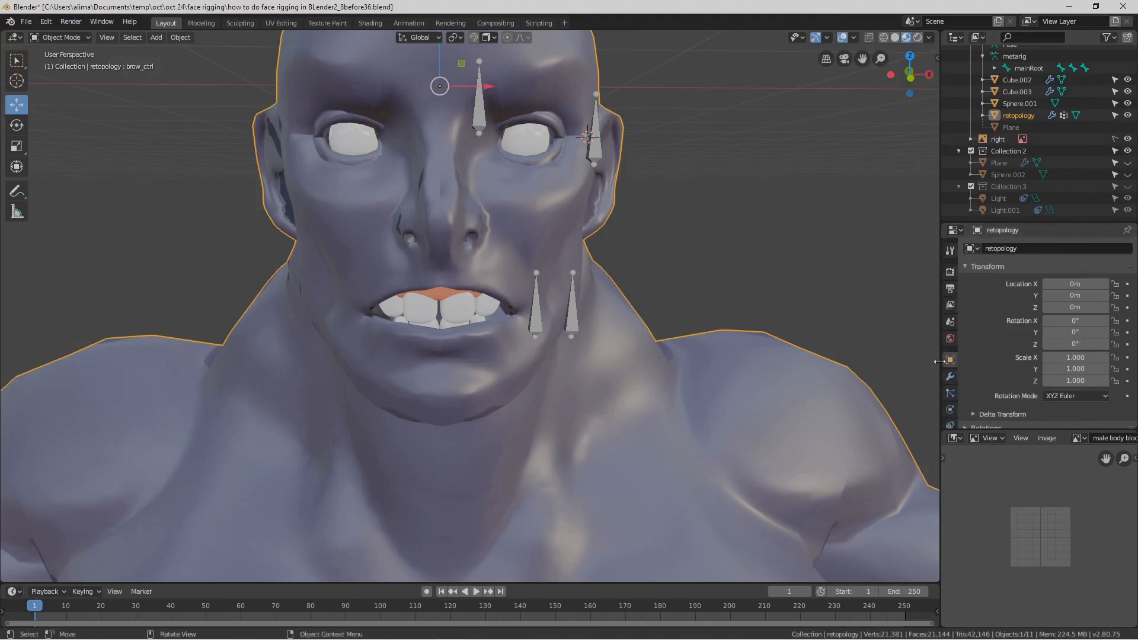
pyautogui.scroll(-2, 951, 386)
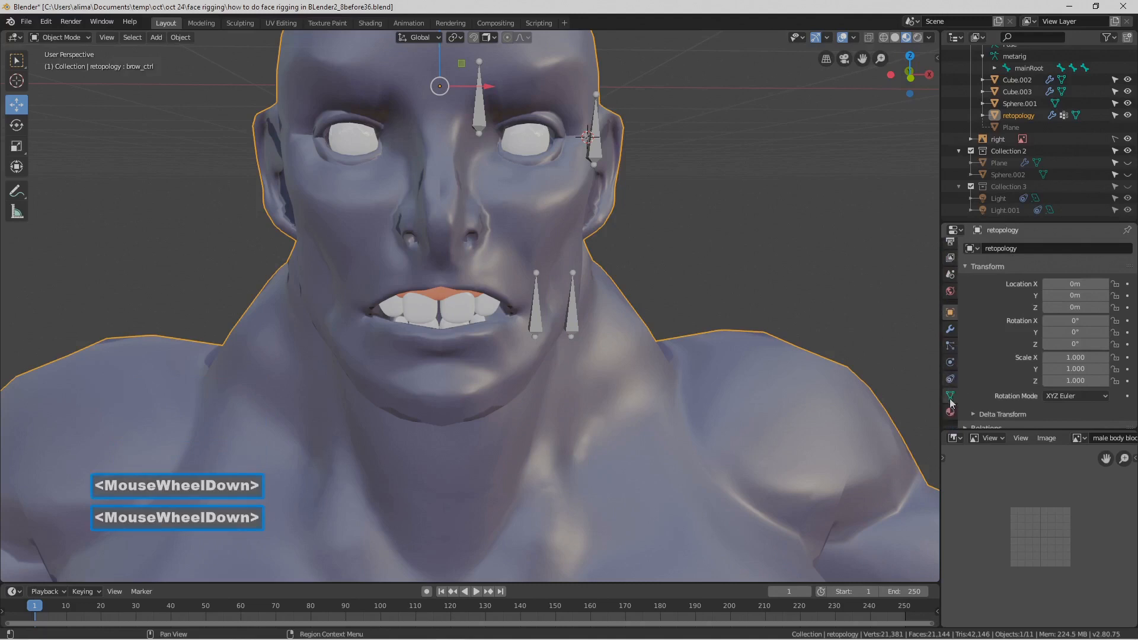
pyautogui.click(950, 396)
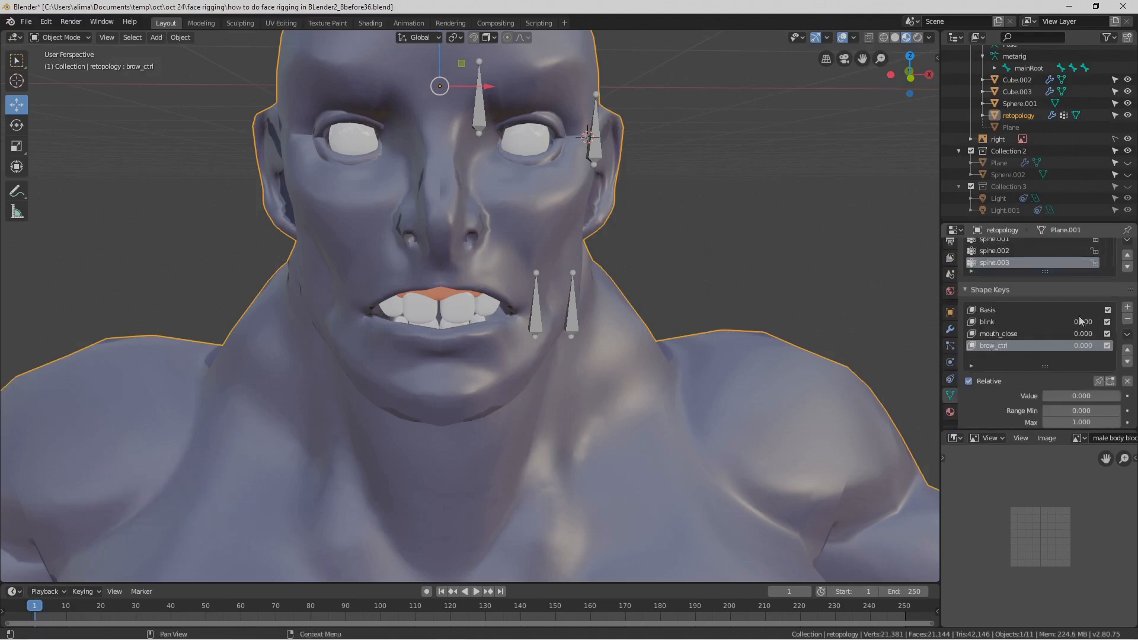
pyautogui.click(1128, 308)
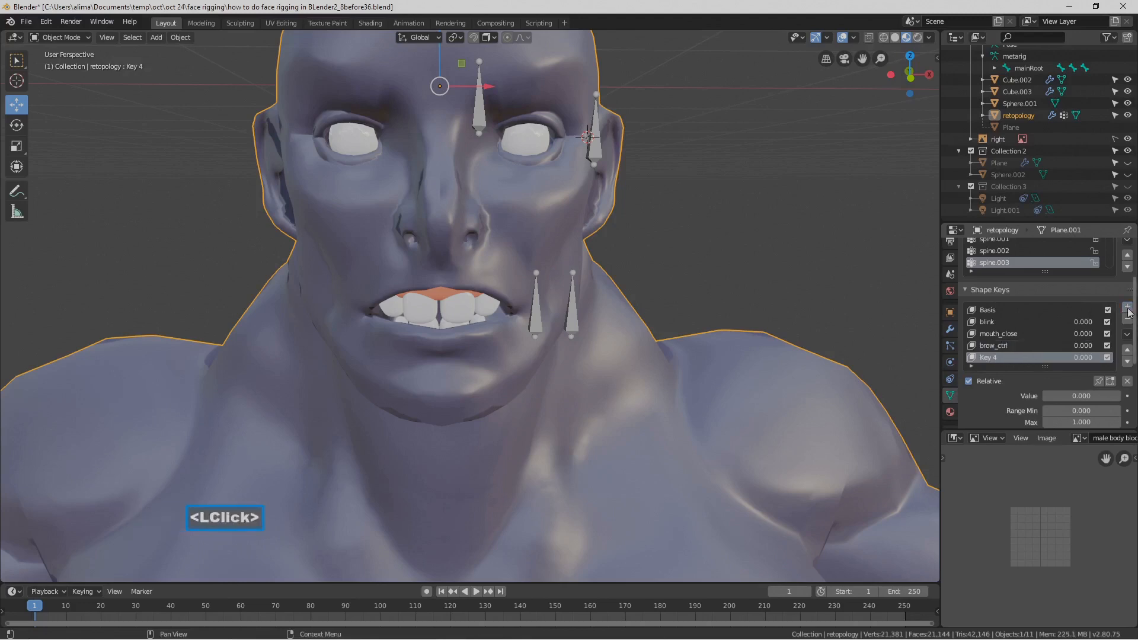
pyautogui.doubleClick(987, 357)
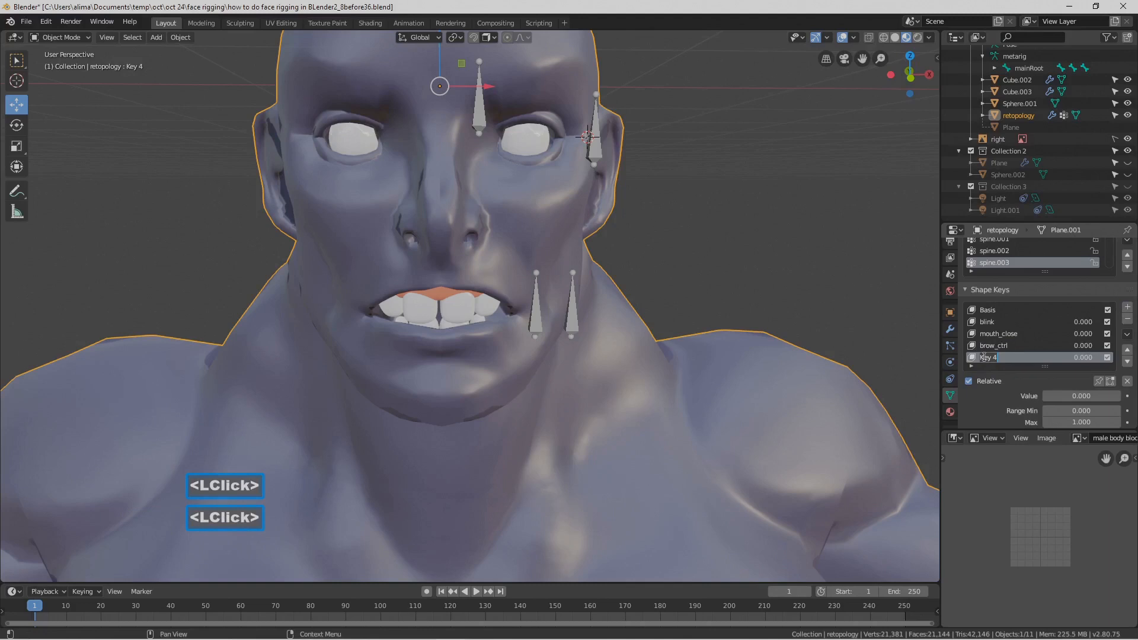
pyautogui.write('lip_ctrl')
pyautogui.press('Return')
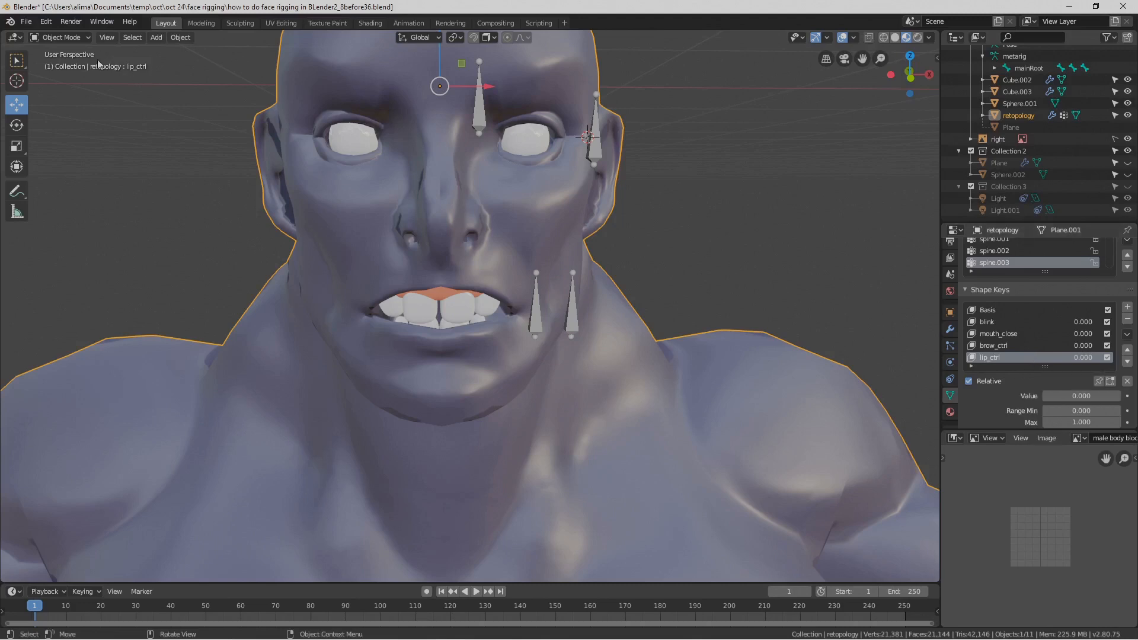
# - Enter Edit Mode with face selection, enable proportional editing with smooth falloff, and select the face at the mouth corner
pyautogui.click(85, 37)
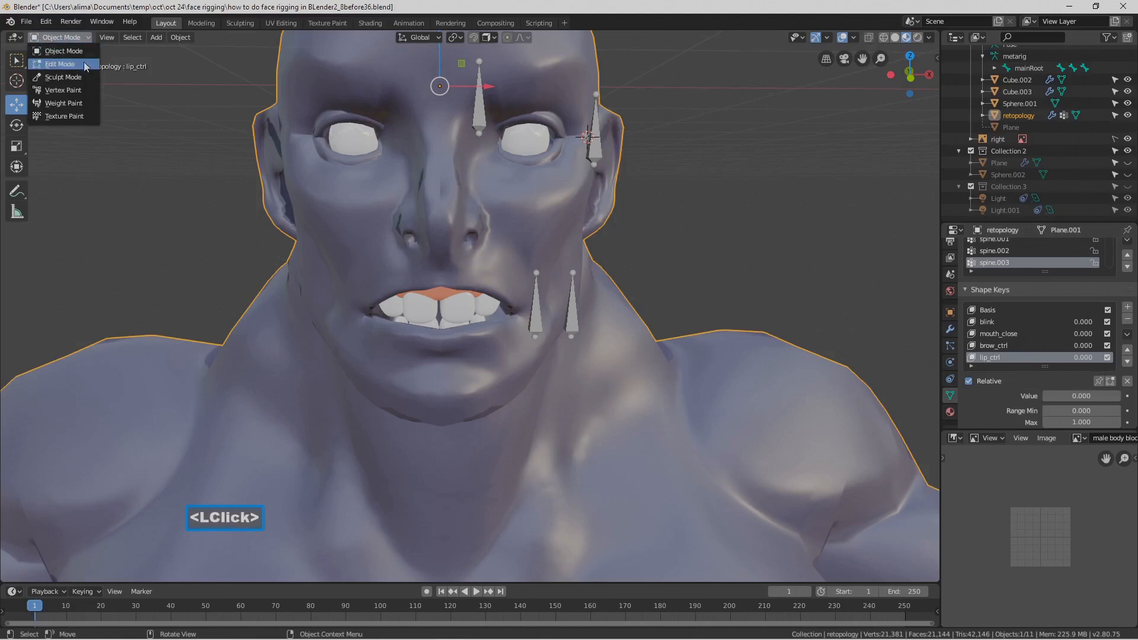
pyautogui.click(84, 62)
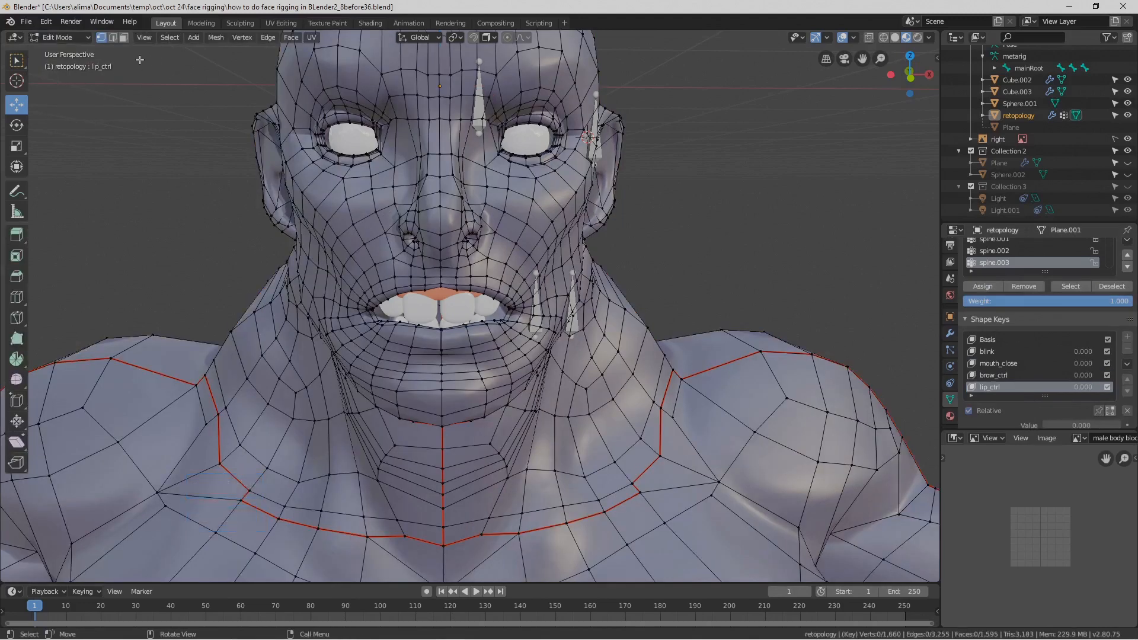
pyautogui.click(125, 39)
pyautogui.click(507, 38)
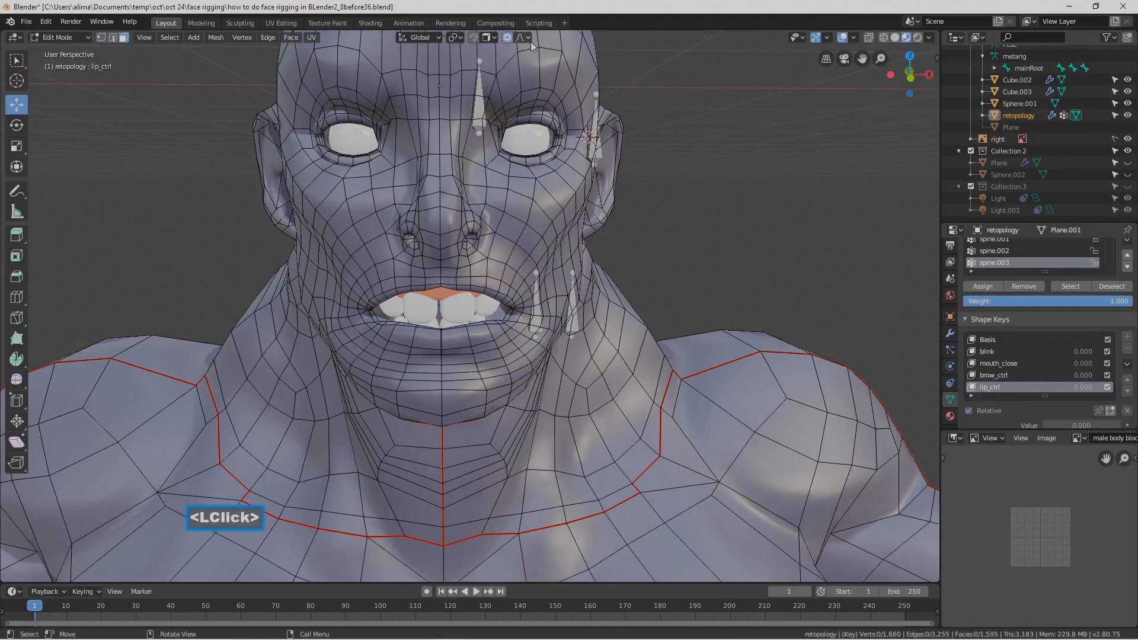
pyautogui.click(529, 37)
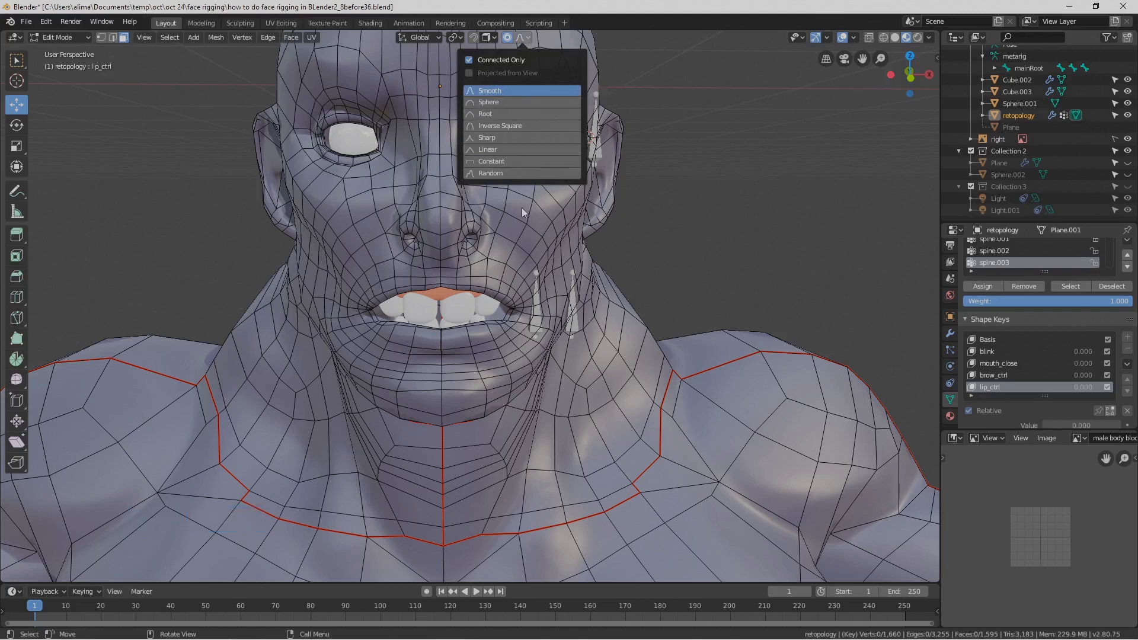
pyautogui.click(532, 313)
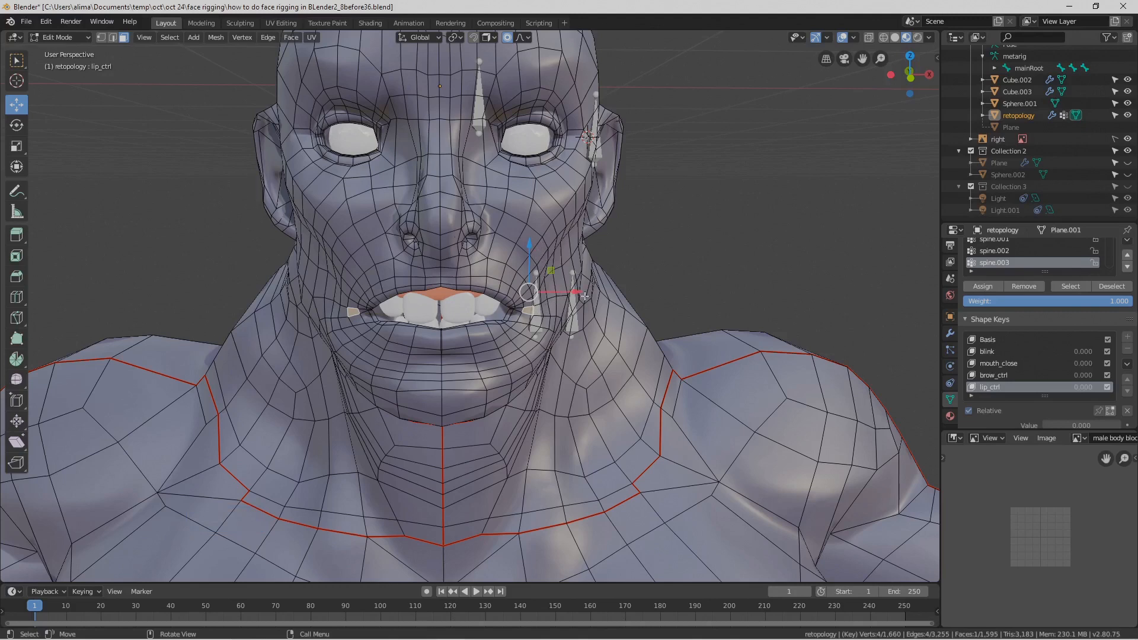
# - Isolate the retopology mesh in local view and frame its head
pyautogui.click(145, 38)
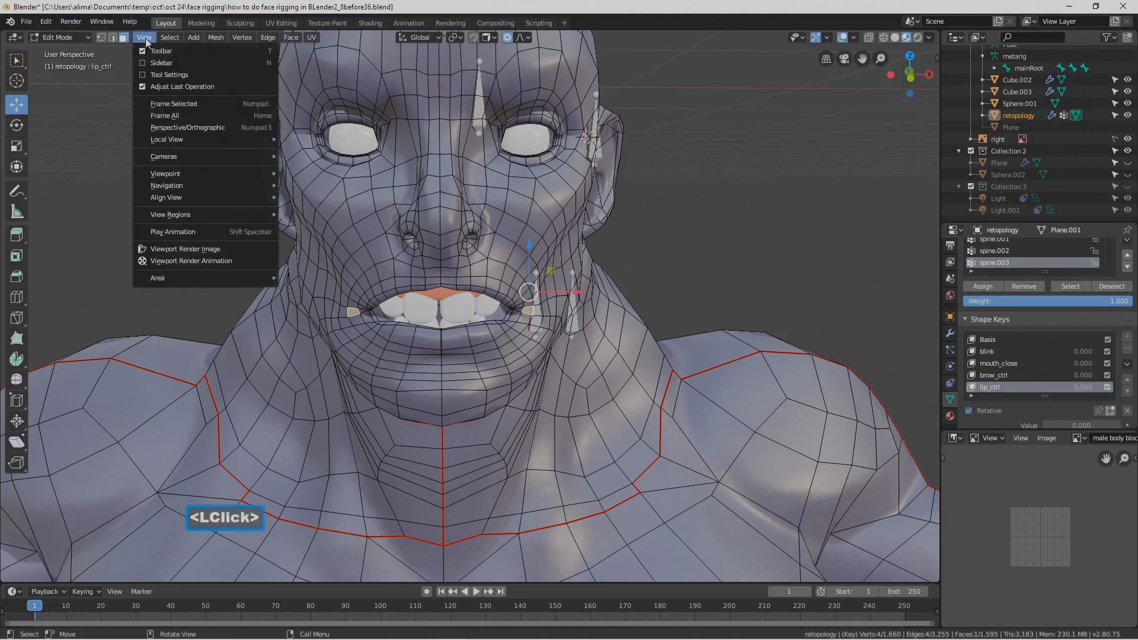
pyautogui.moveTo(171, 140)
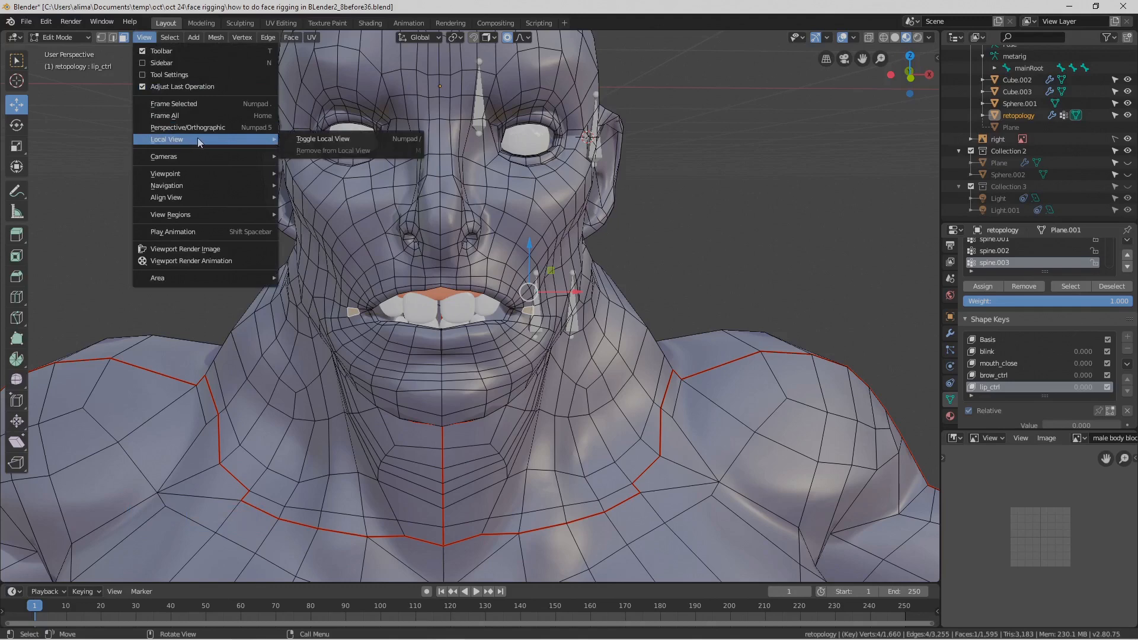
pyautogui.click(363, 139)
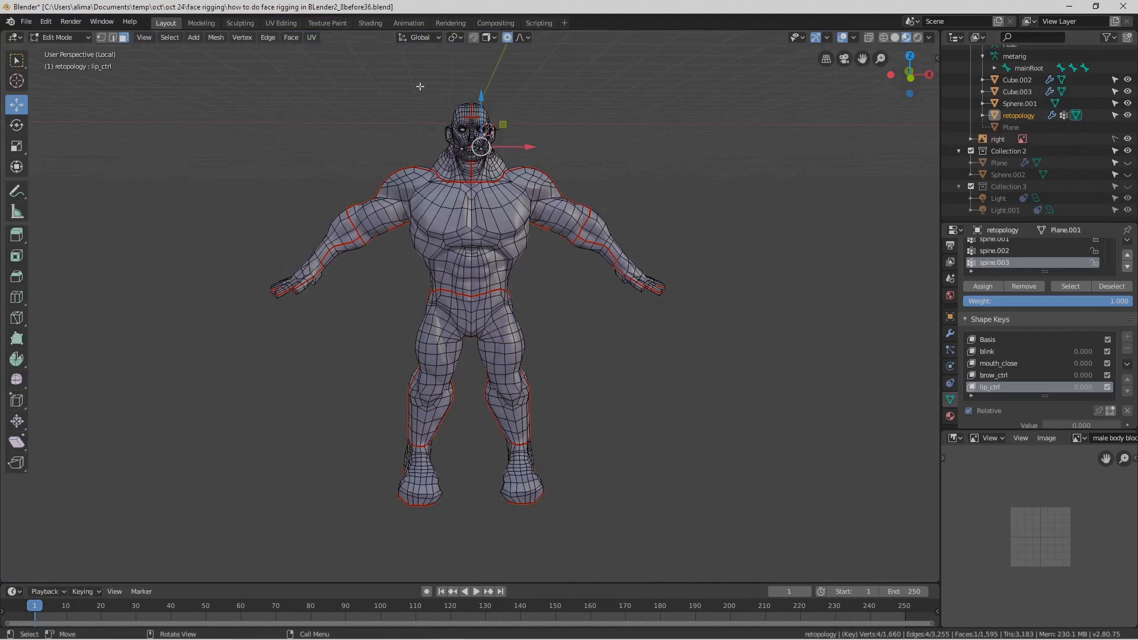
pyautogui.hotkey('shift', 'b')
pyautogui.moveTo(420, 86); pyautogui.dragTo(517, 177)
pyautogui.moveTo(624, 424)
pyautogui.mouseDown(button='middle')
pyautogui.moveTo(617, 412)
pyautogui.moveTo(621, 421)
pyautogui.mouseUp(button='middle')
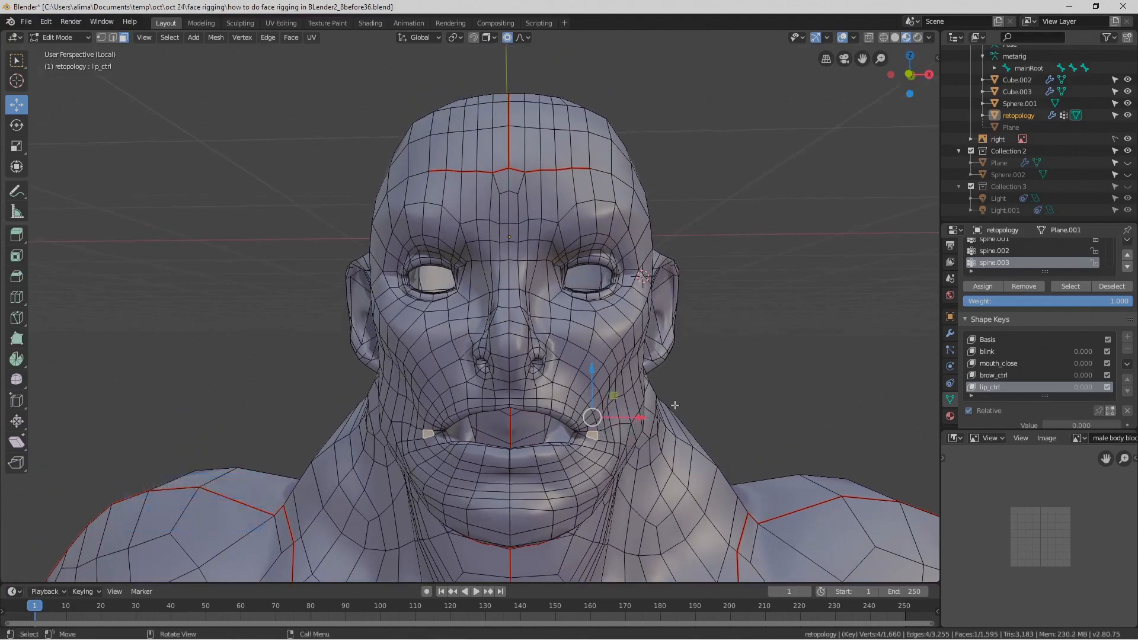
# - Raise the mouth corner about 0.127 m along Z with a proportional size of about 0.39
pyautogui.press('g')
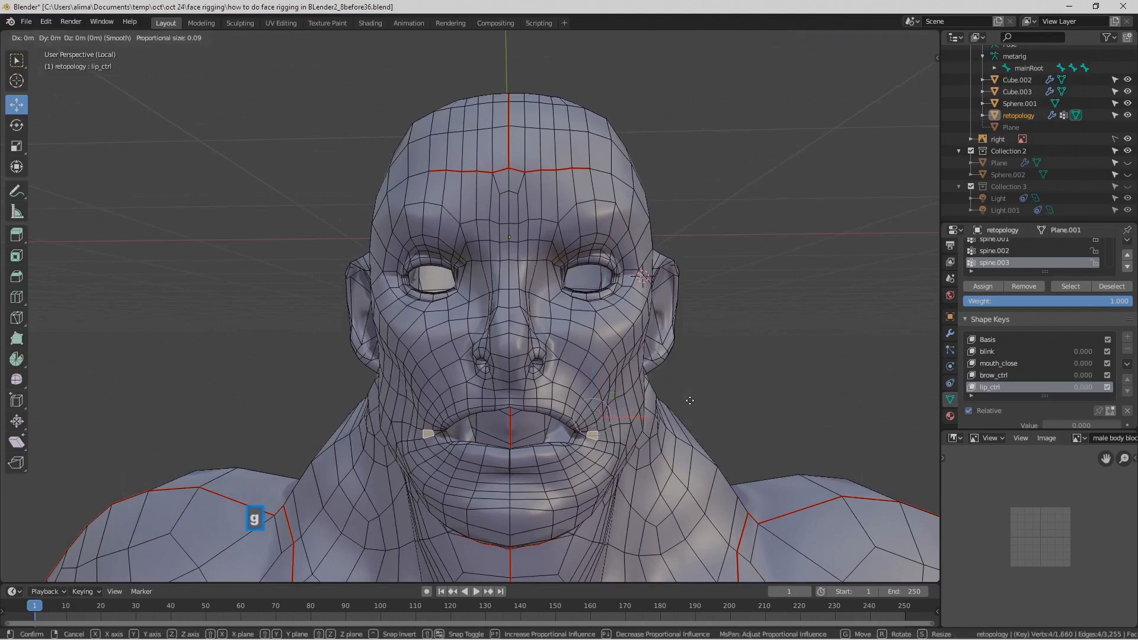
pyautogui.scroll(-6, 690, 401)
pyautogui.scroll(-1, 690, 401)
pyautogui.press('z')
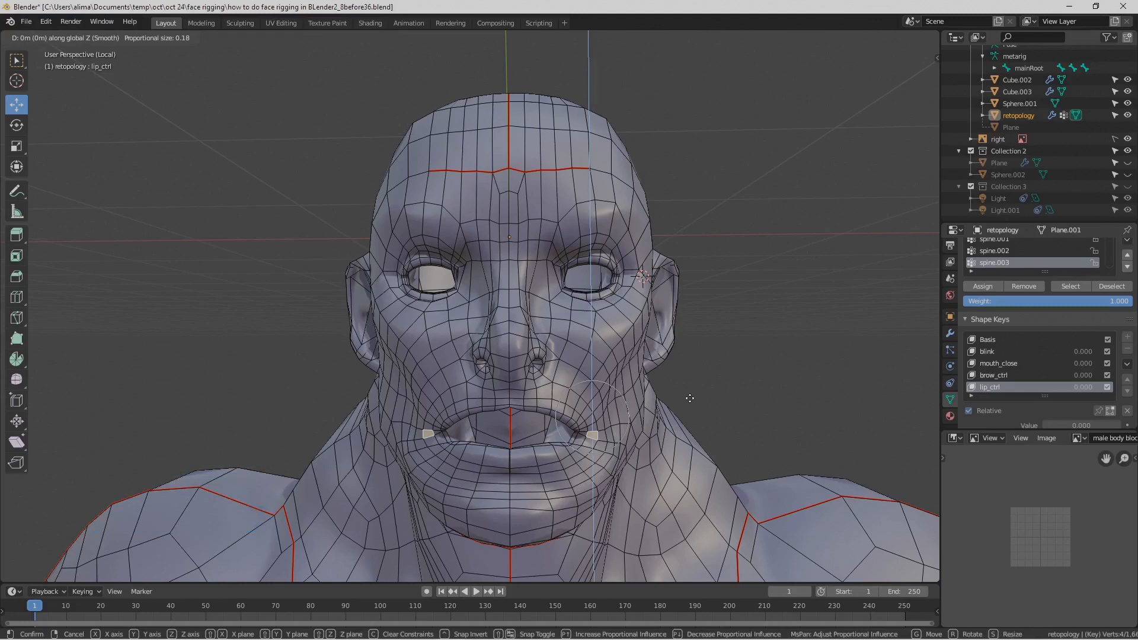
pyautogui.scroll(-2, 690, 393)
pyautogui.scroll(-1, 693, 386)
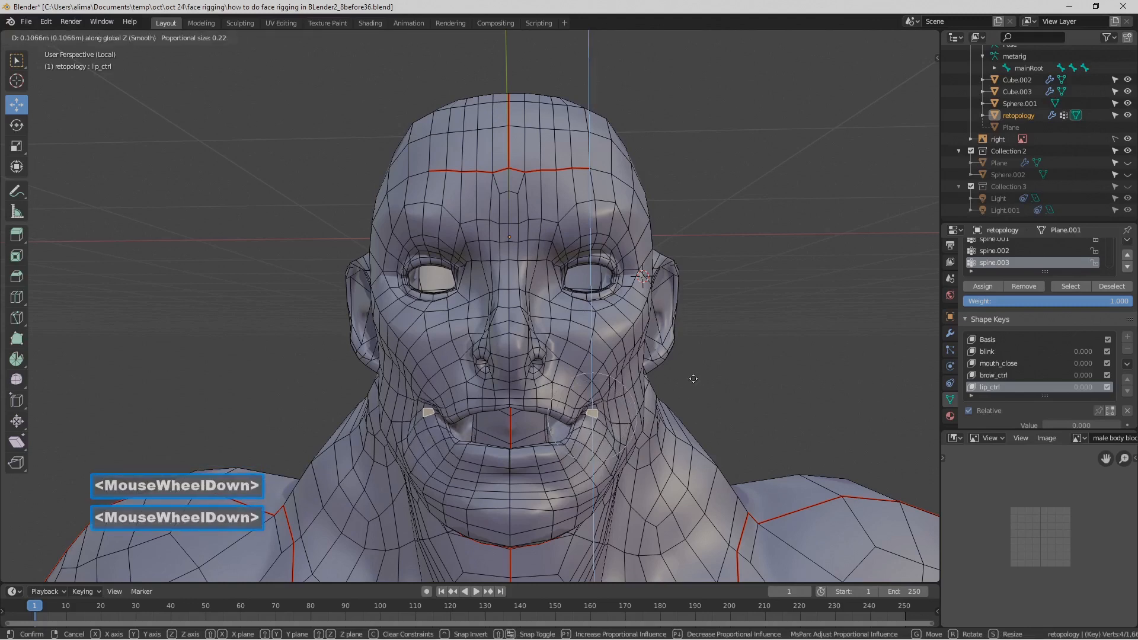
pyautogui.scroll(-5, 693, 378)
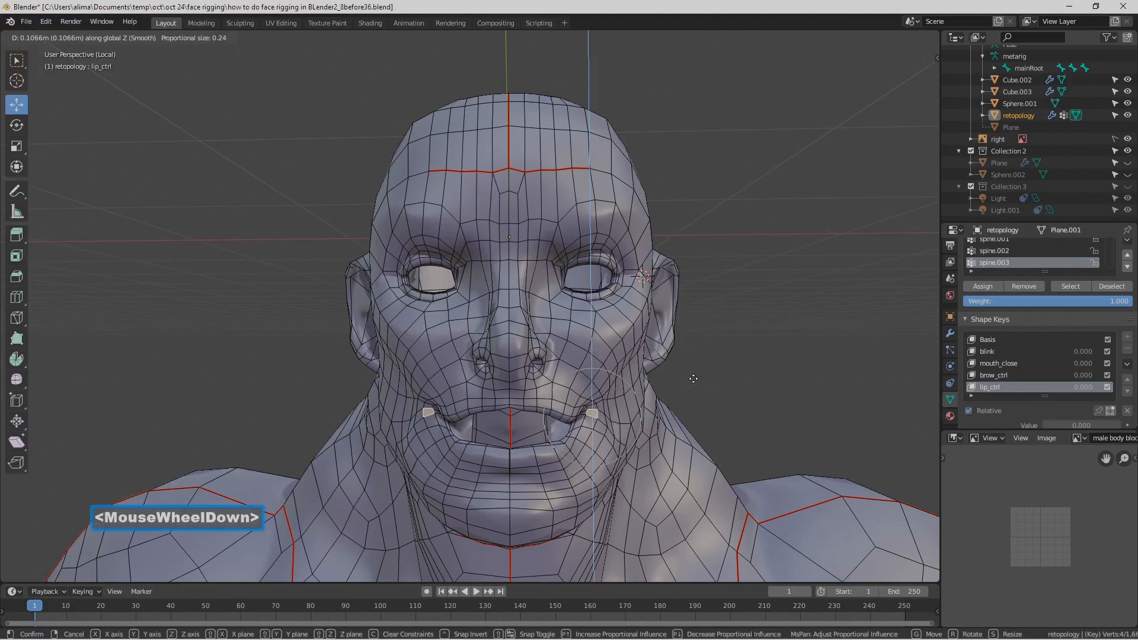
pyautogui.scroll(-1, 694, 378)
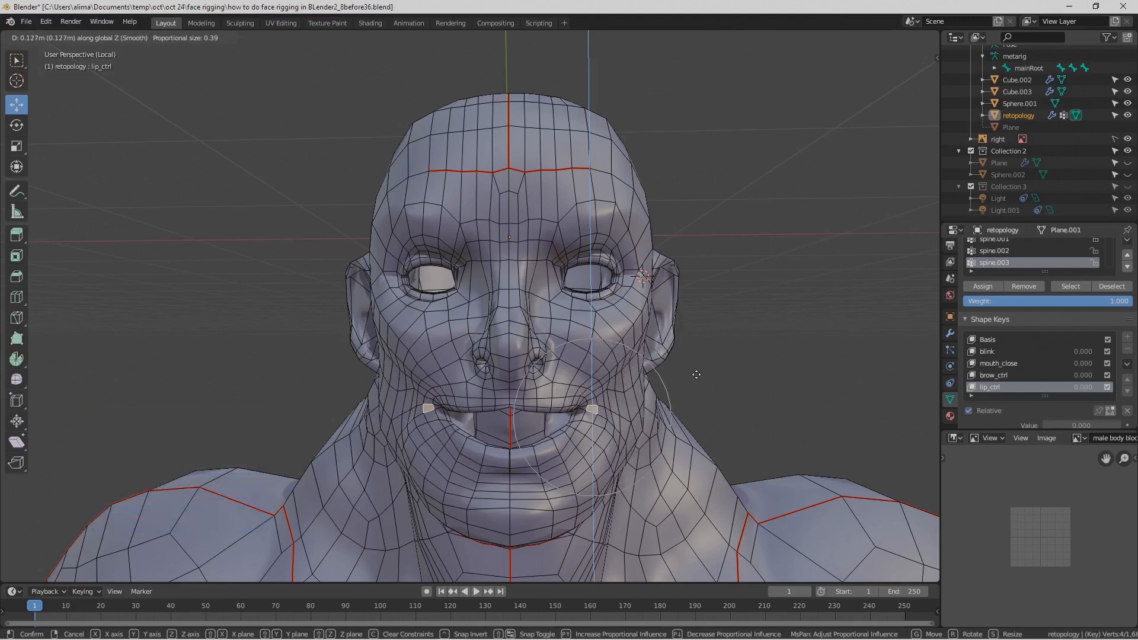
pyautogui.click(696, 375)
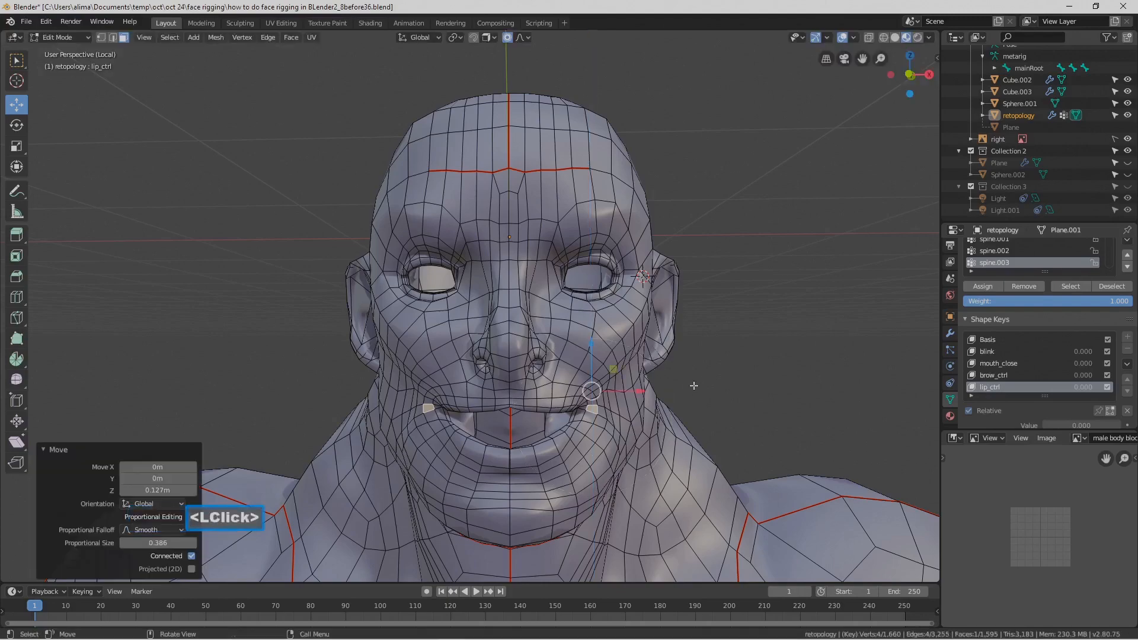
# - Pull the mouth corner outward about 0.043 m along X and deselect it
pyautogui.moveTo(718, 386); pyautogui.dragTo(628, 392, button='middle')
pyautogui.moveTo(635, 392); pyautogui.dragTo(638, 397)
pyautogui.moveTo(638, 397); pyautogui.dragTo(655, 389, button='middle')
pyautogui.moveTo(655, 388); pyautogui.dragTo(673, 393)
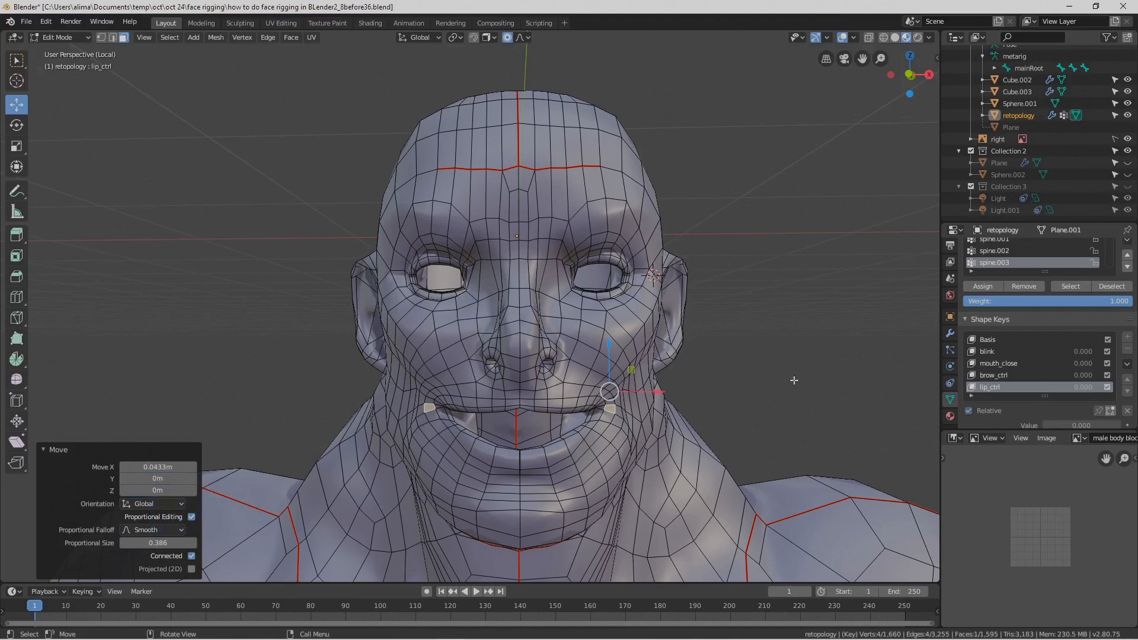
pyautogui.click(794, 380)
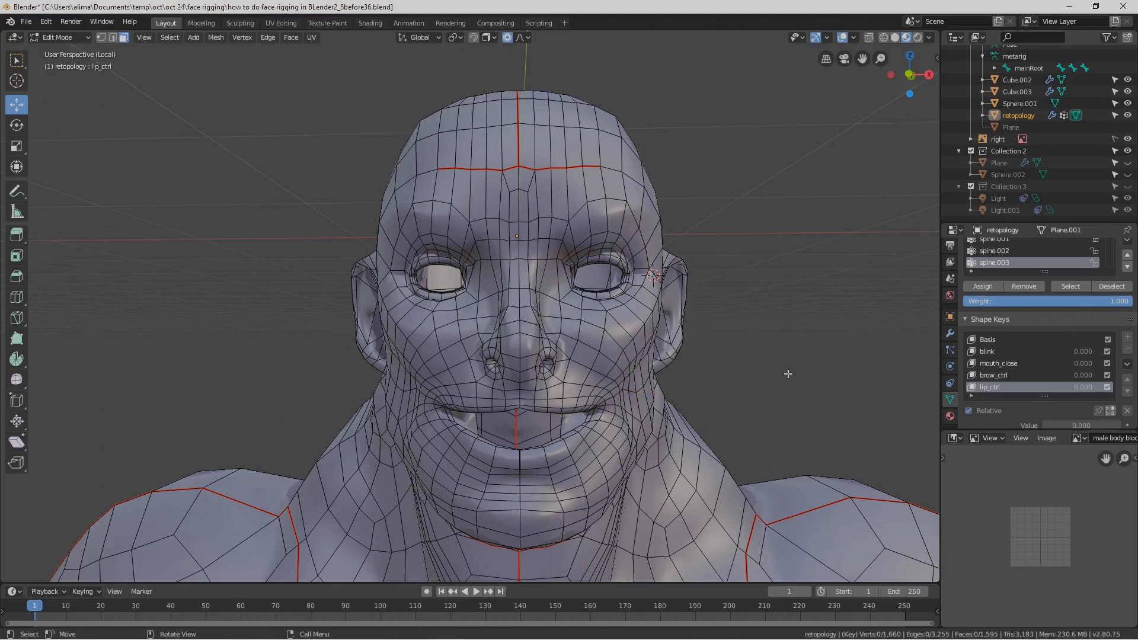
# - Exit local view to show the smile shape together with the teeth and bones
pyautogui.moveTo(768, 390)
pyautogui.mouseDown(button='middle')
pyautogui.moveTo(681, 386)
pyautogui.moveTo(763, 383)
pyautogui.mouseUp(button='middle')
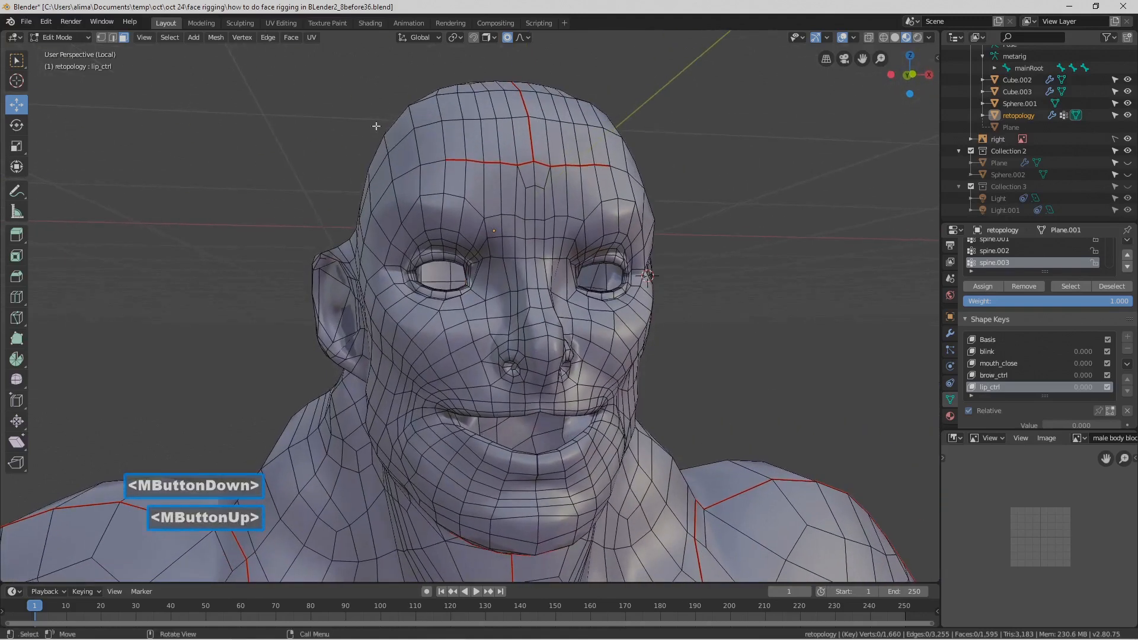
pyautogui.click(148, 38)
pyautogui.moveTo(178, 139)
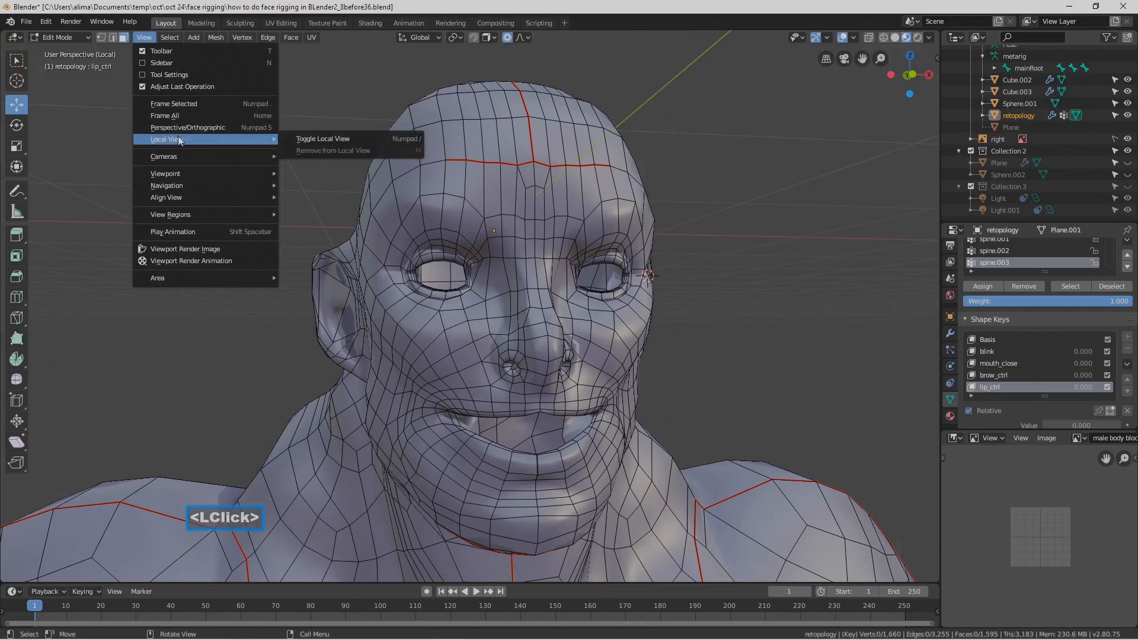
pyautogui.click(359, 139)
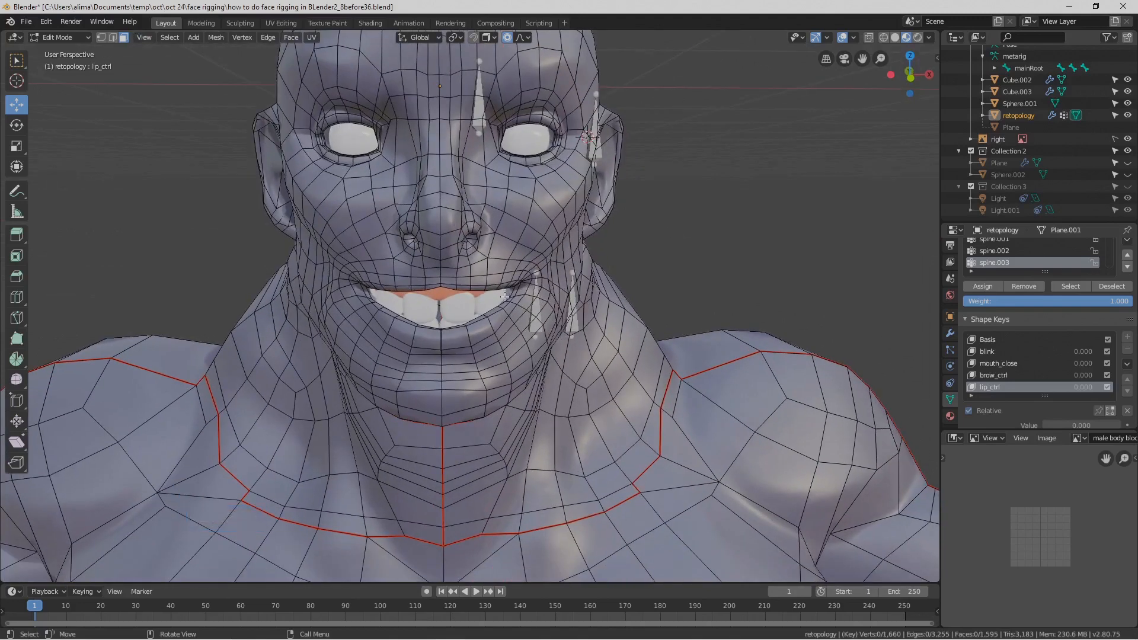
pyautogui.moveTo(495, 318); pyautogui.dragTo(504, 314, button='middle')
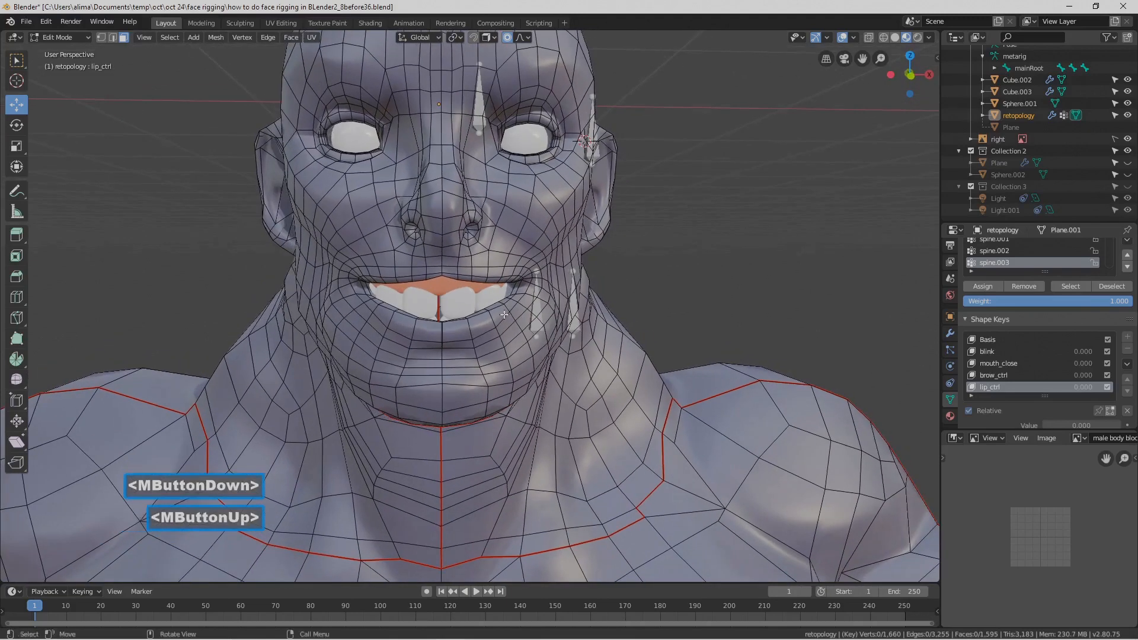
# - Lower the middle vertex of the upper lip slightly along Z with proportional editing off, and deselect it
pyautogui.click(113, 37)
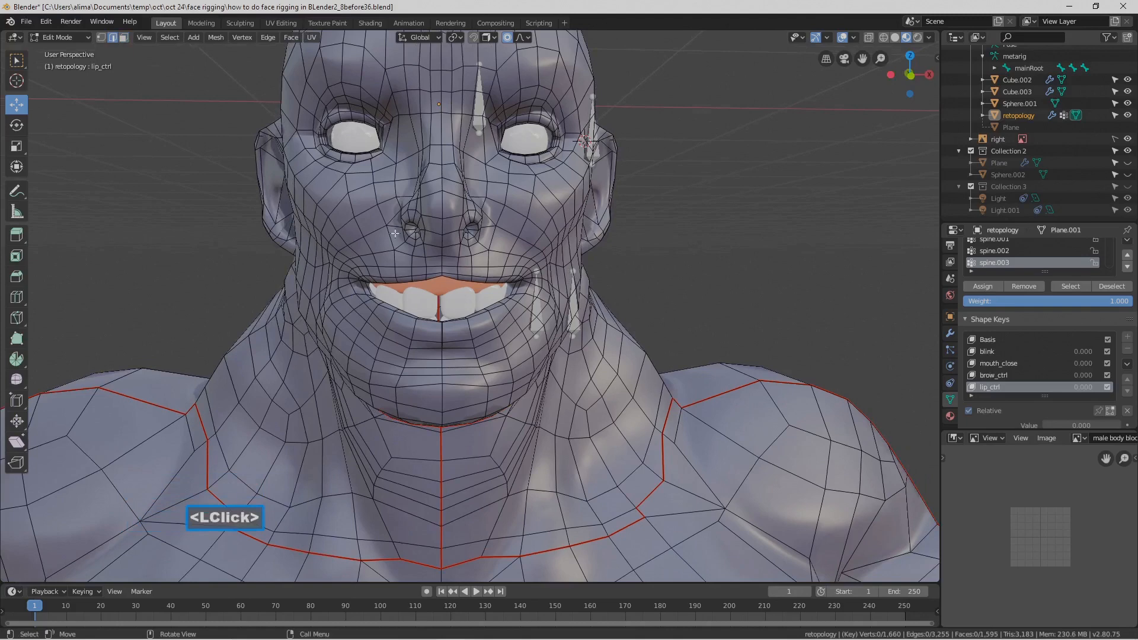
pyautogui.click(447, 290)
pyautogui.scroll(4, 447, 290)
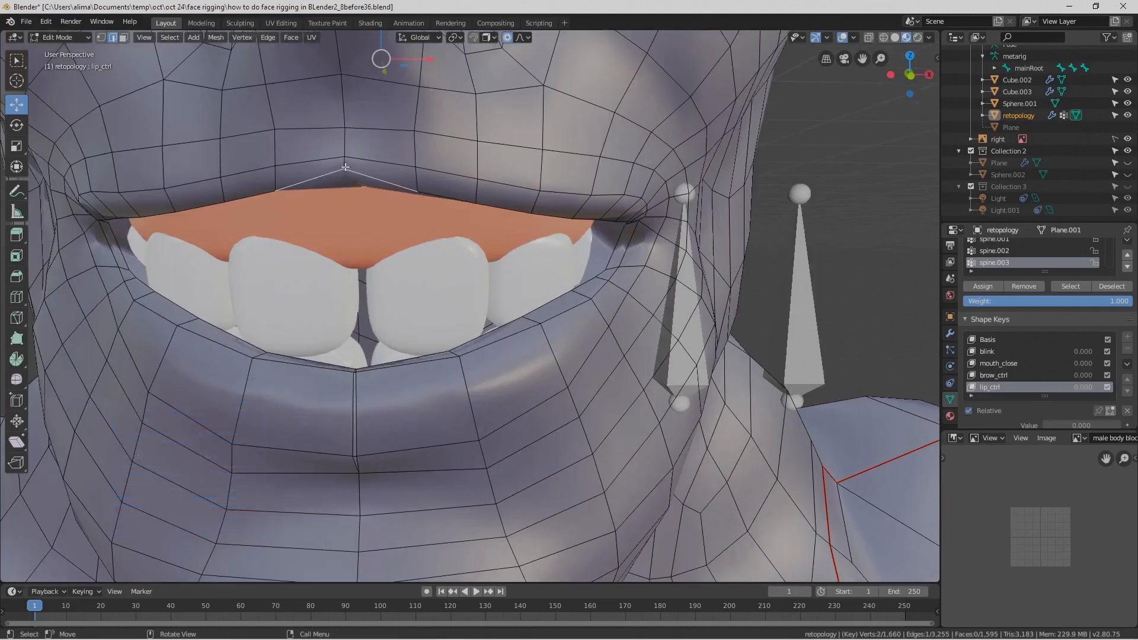
pyautogui.click(102, 38)
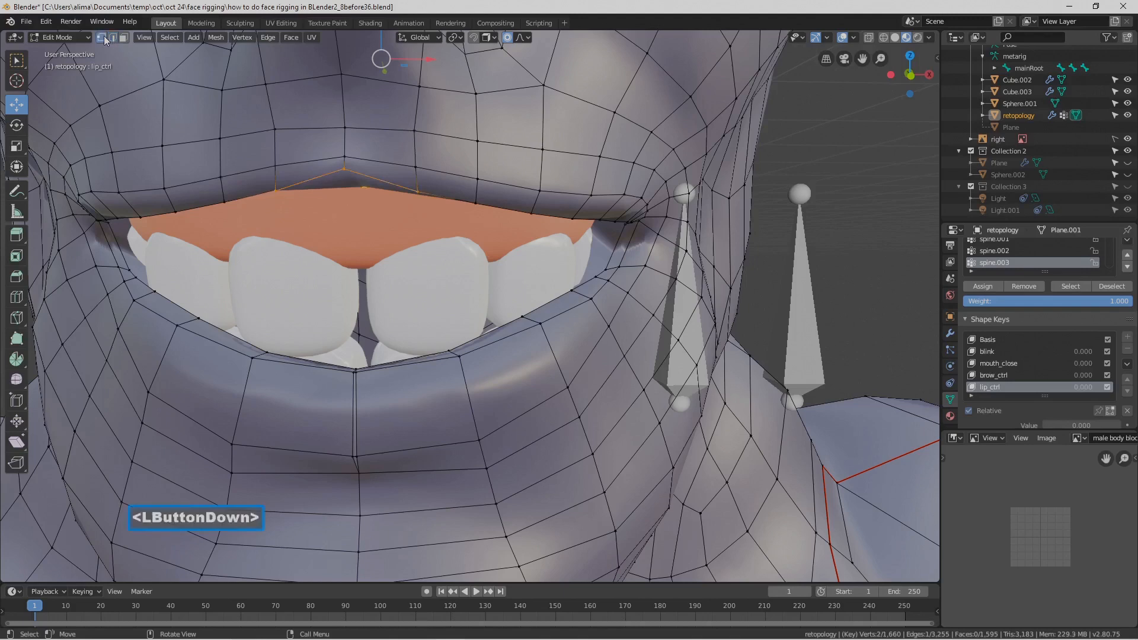
pyautogui.click(367, 189)
pyautogui.scroll(-2, 380, 198)
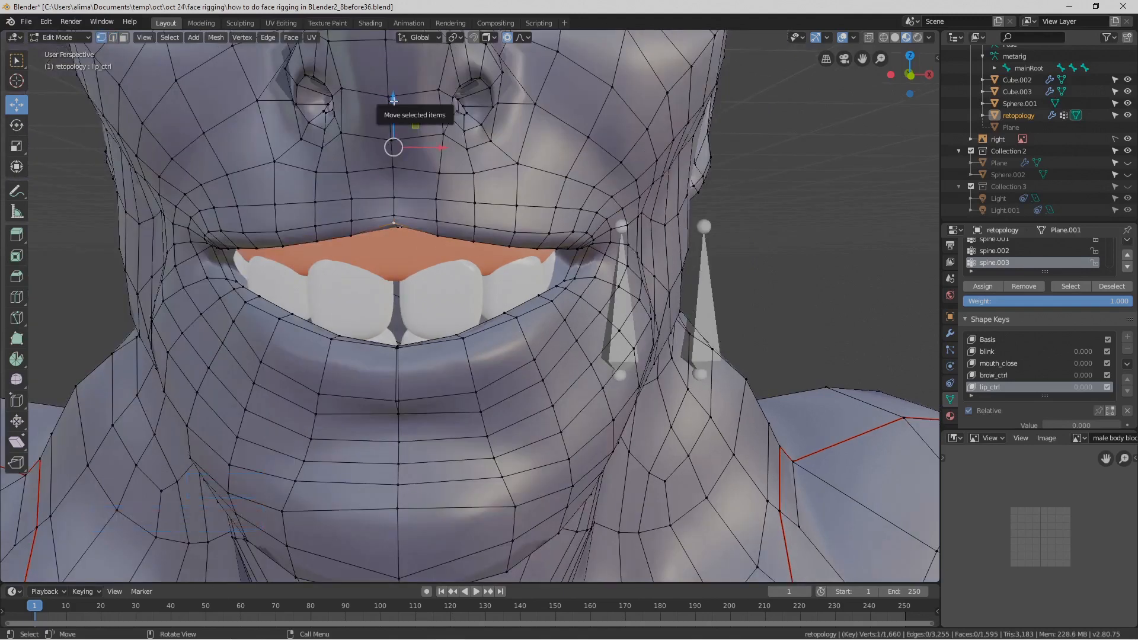
pyautogui.click(508, 38)
pyautogui.moveTo(394, 107); pyautogui.dragTo(393, 116)
pyautogui.click(763, 220)
# - Return the retopology mesh to Object Mode
pyautogui.scroll(-1, 793, 250)
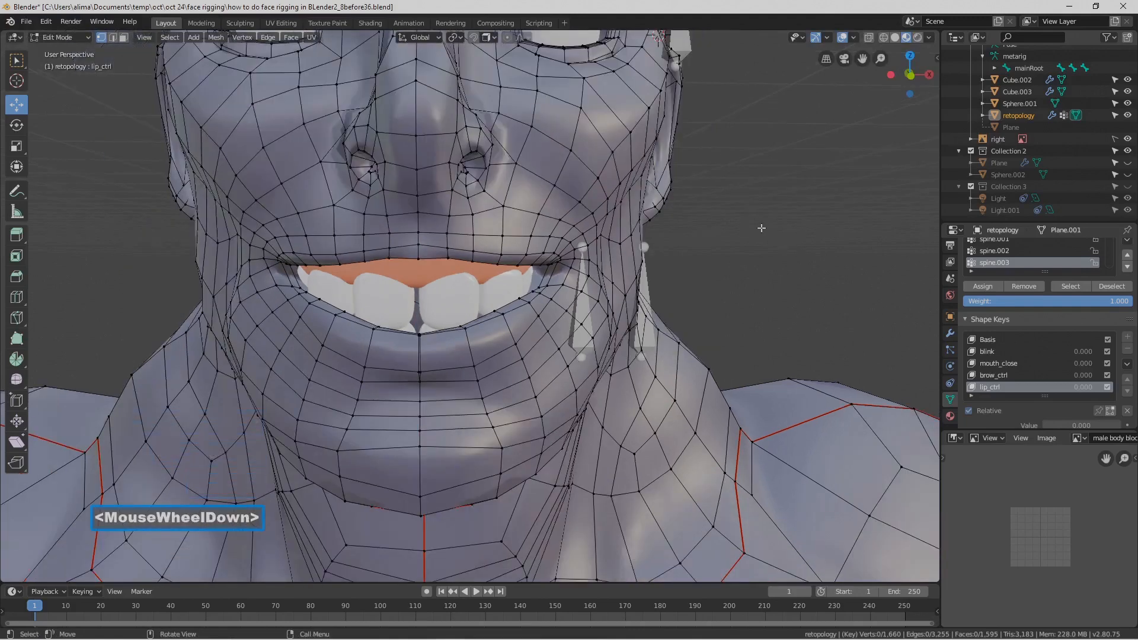
pyautogui.scroll(-4, 764, 229)
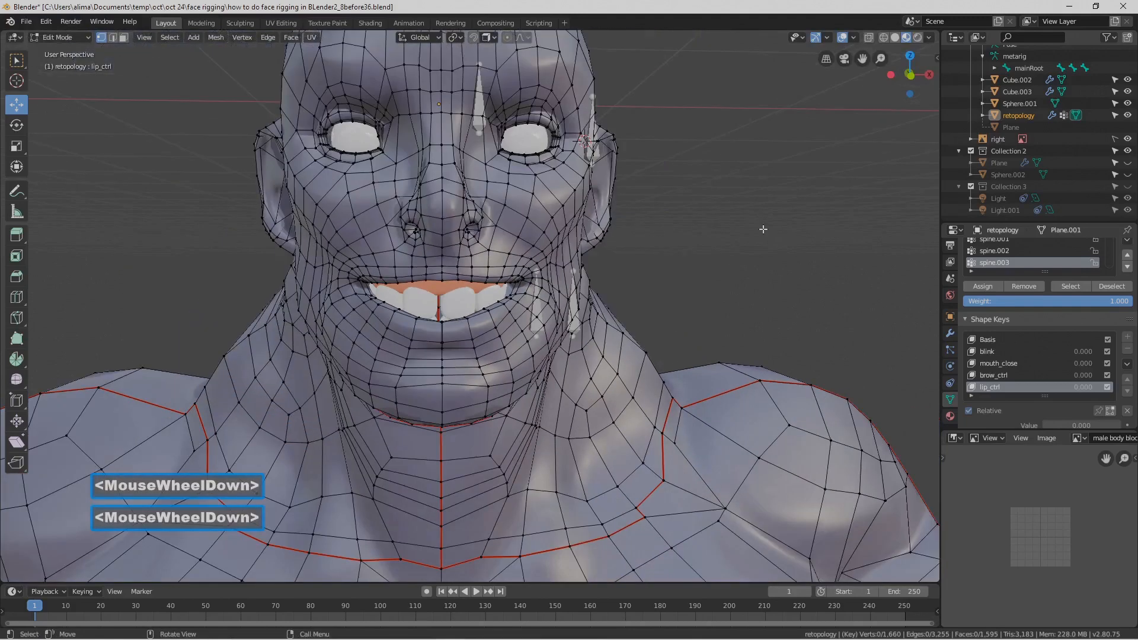
pyautogui.click(86, 36)
pyautogui.click(63, 51)
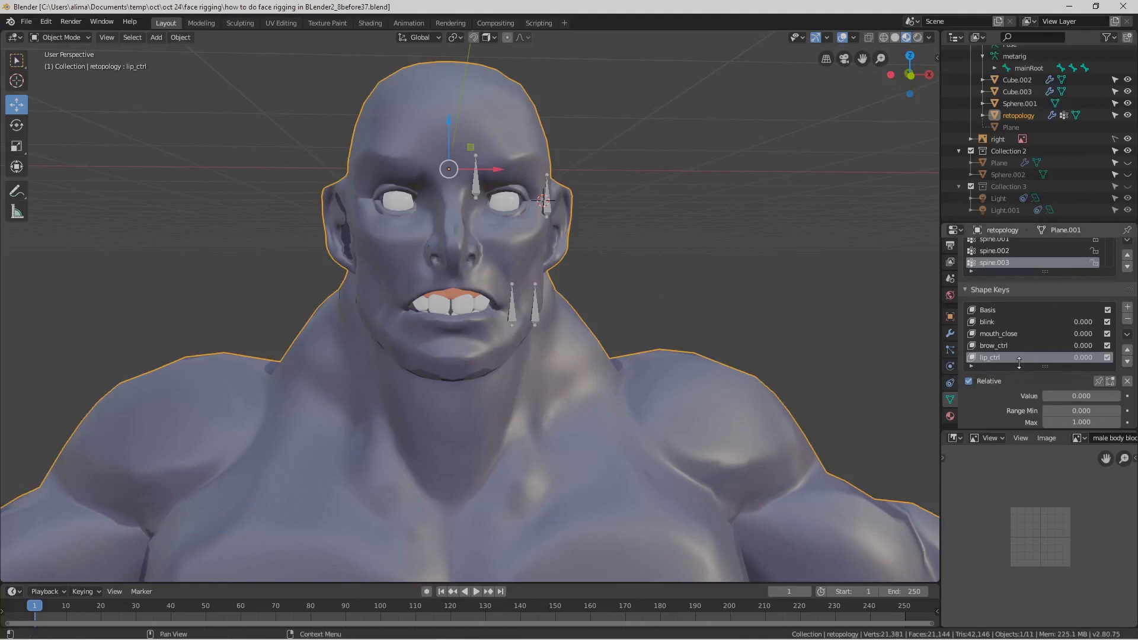
# - Preview the lip_ctrl shape key at 1.000, reset it to 0.000, and save an incremental version of the file
pyautogui.scroll(-2, 1020, 363)
pyautogui.moveTo(1045, 350); pyautogui.dragTo(1119, 350)
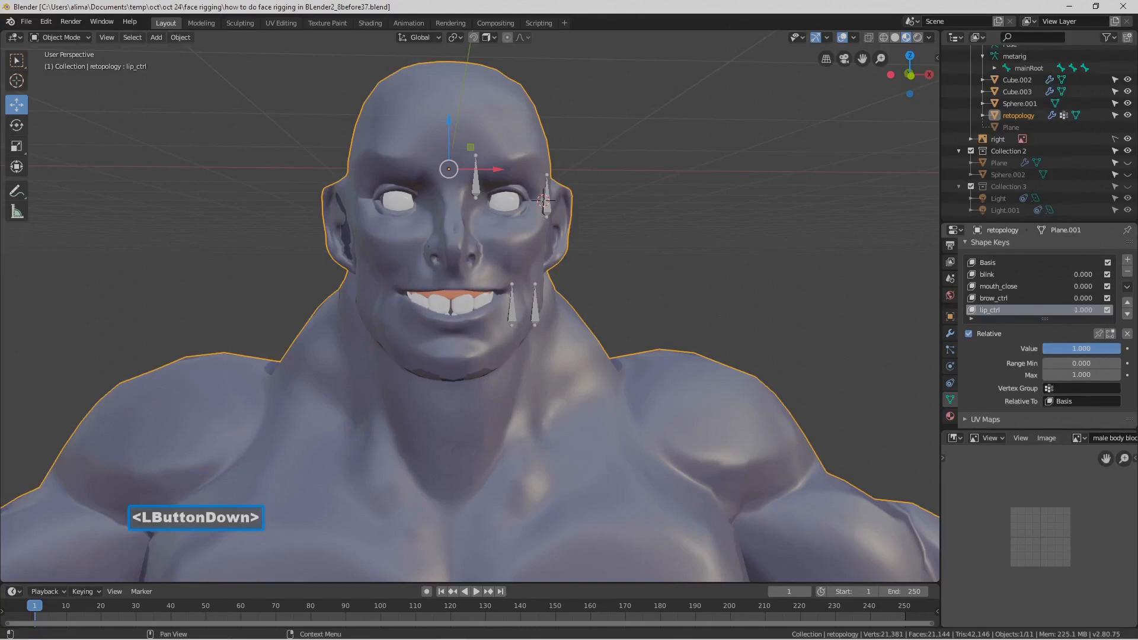
pyautogui.moveTo(1119, 349); pyautogui.dragTo(1046, 350)
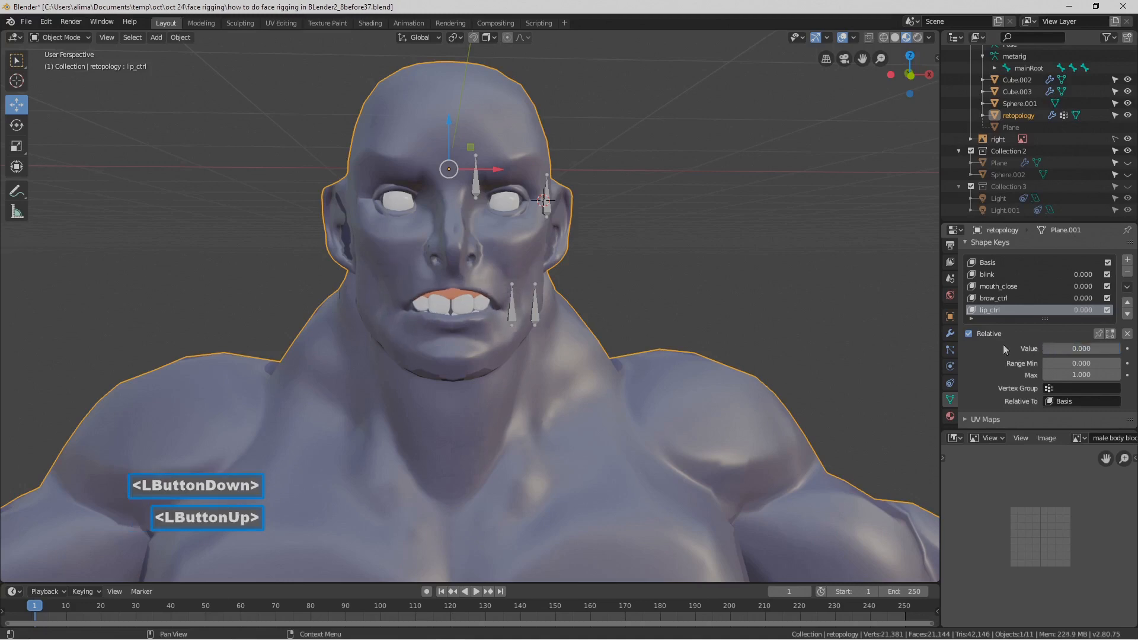
pyautogui.hotkey('ctrl', 'alt', 's')
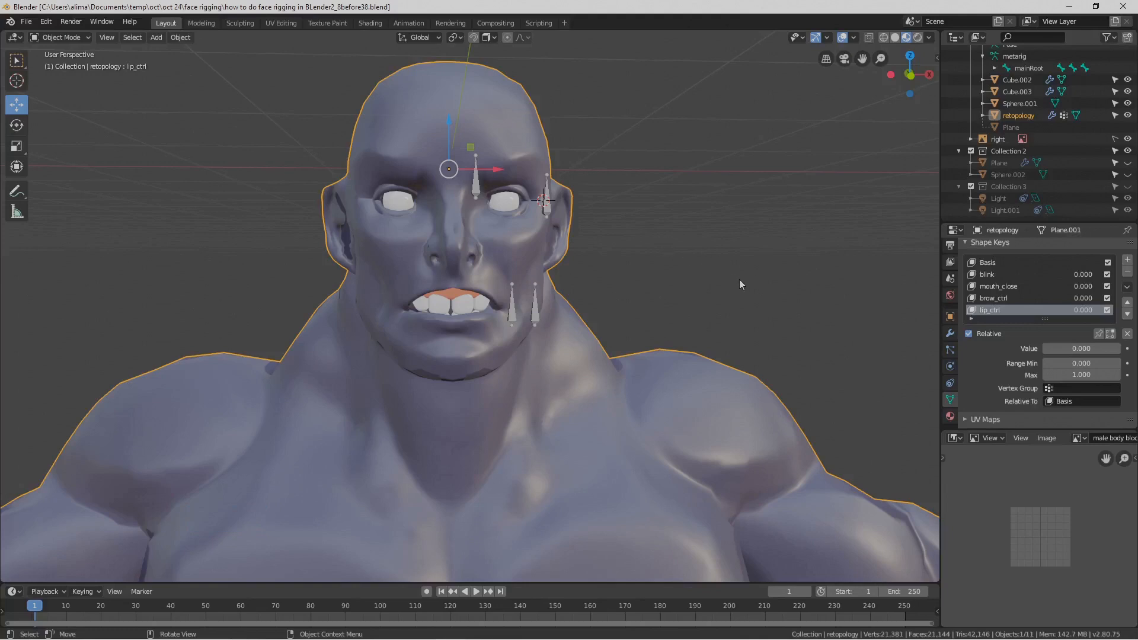
# - Add a driver to the blink shape key's value, using Averaged Value and Face_ctrl as the variable's object
pyautogui.click(1053, 274)
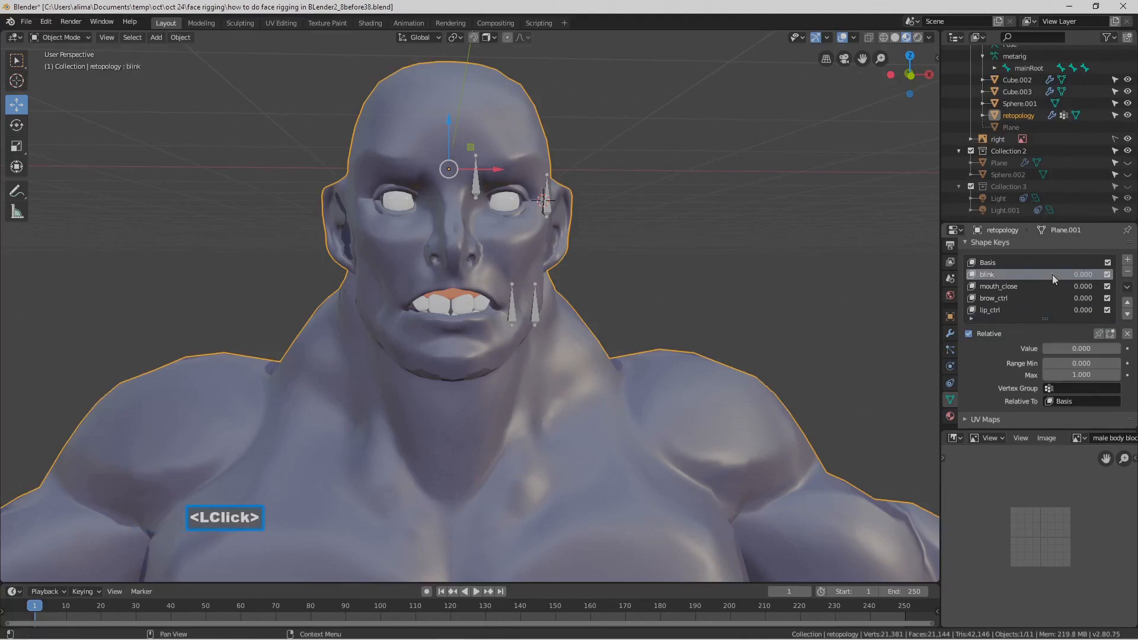
pyautogui.rightClick(1084, 273)
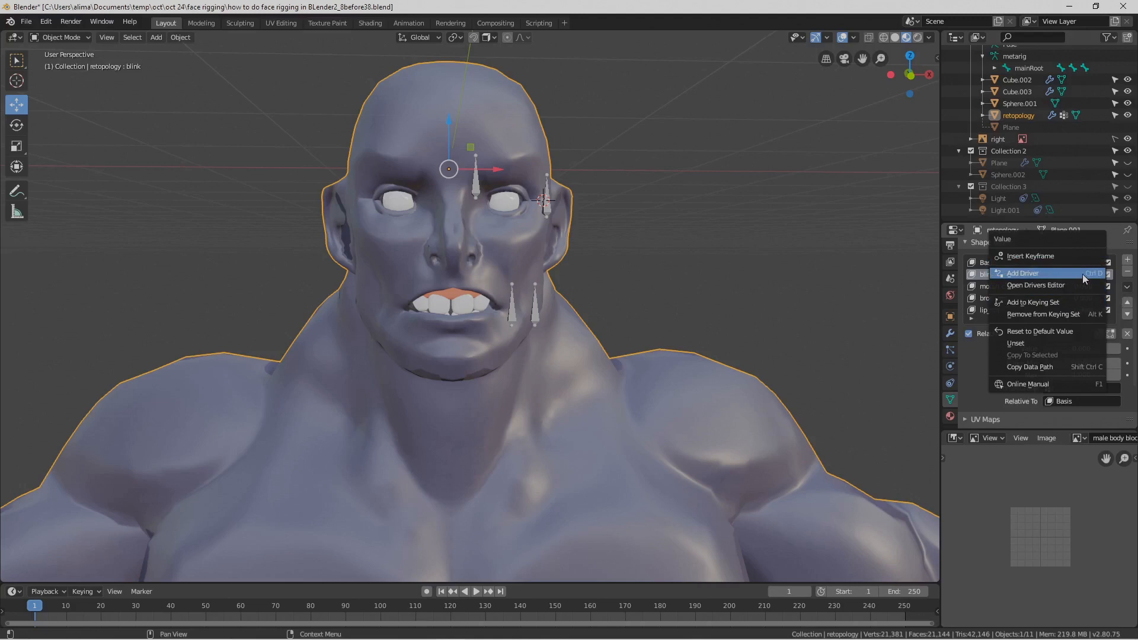
pyautogui.click(1090, 273)
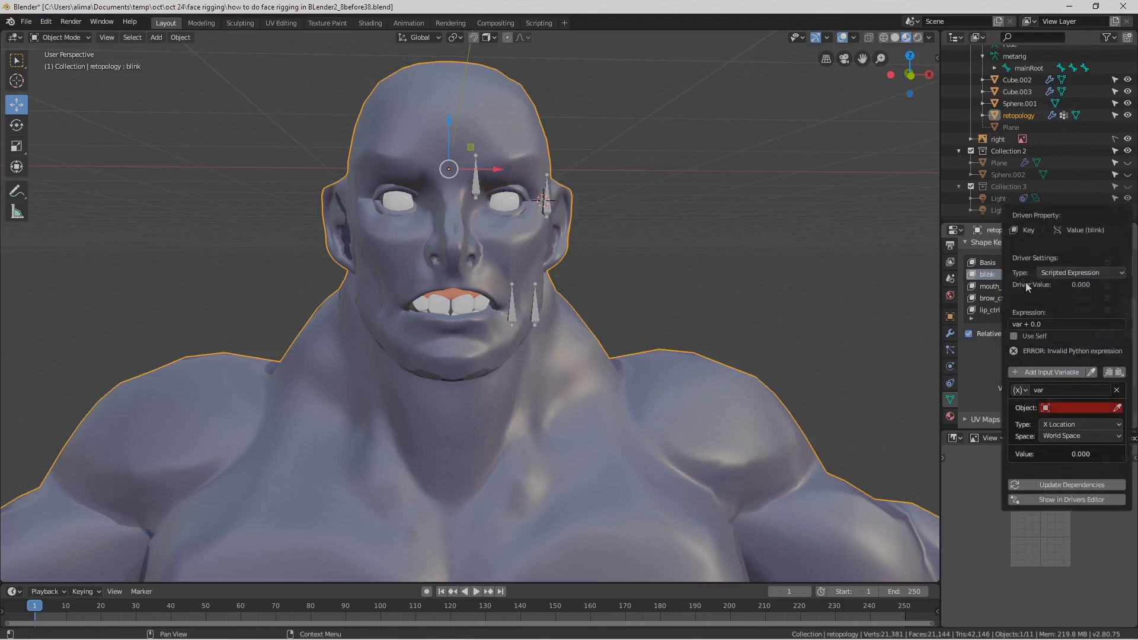
pyautogui.click(1114, 274)
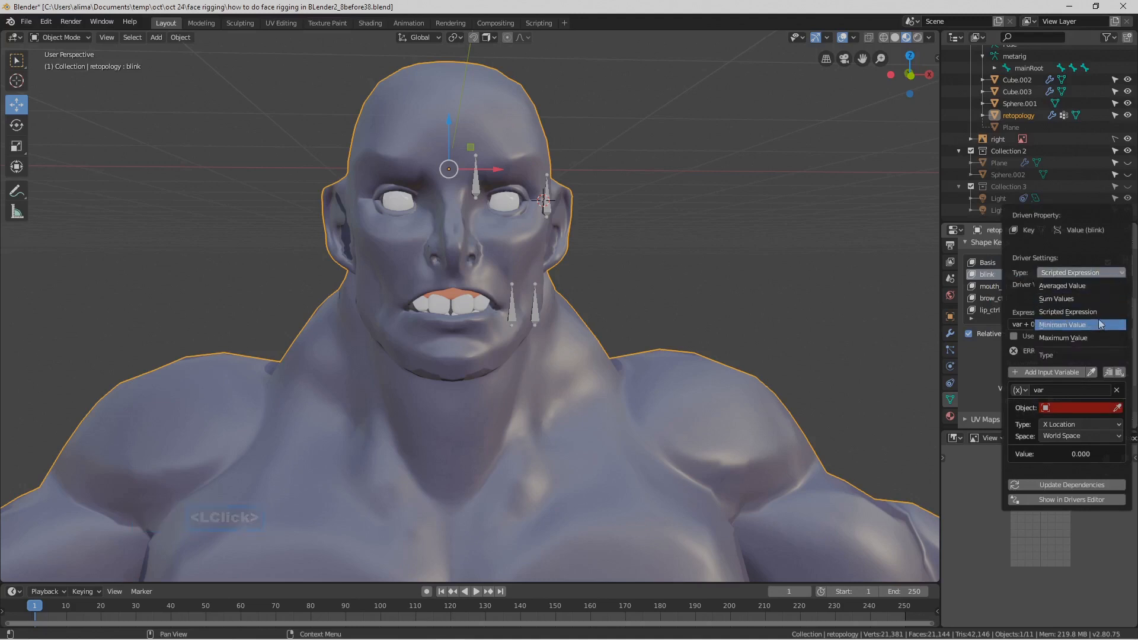
pyautogui.click(1106, 287)
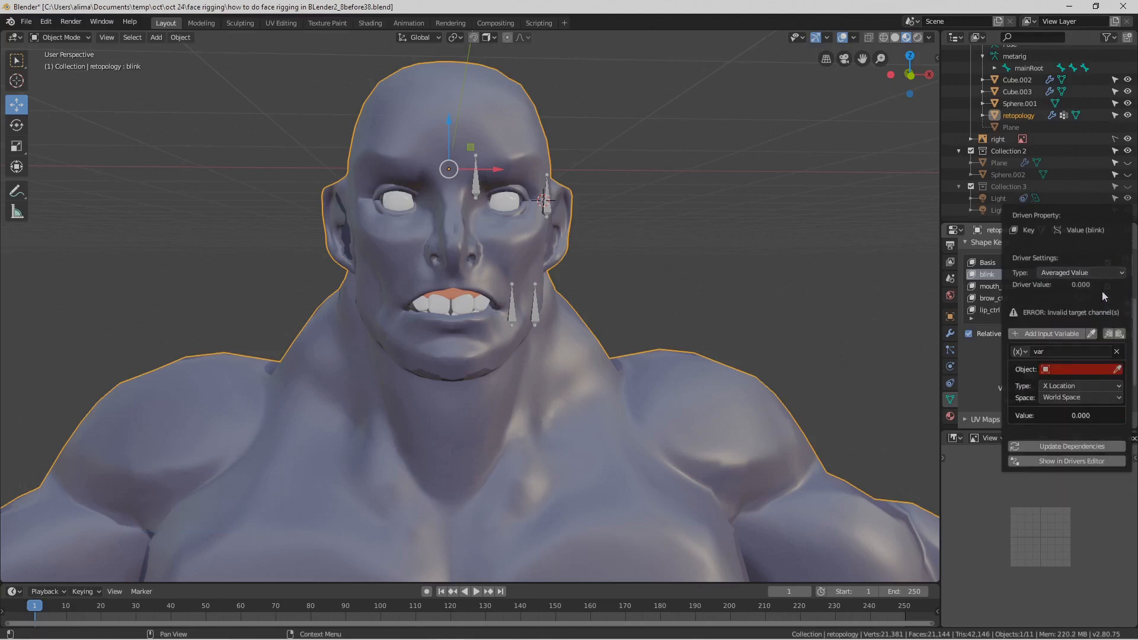
pyautogui.click(1046, 370)
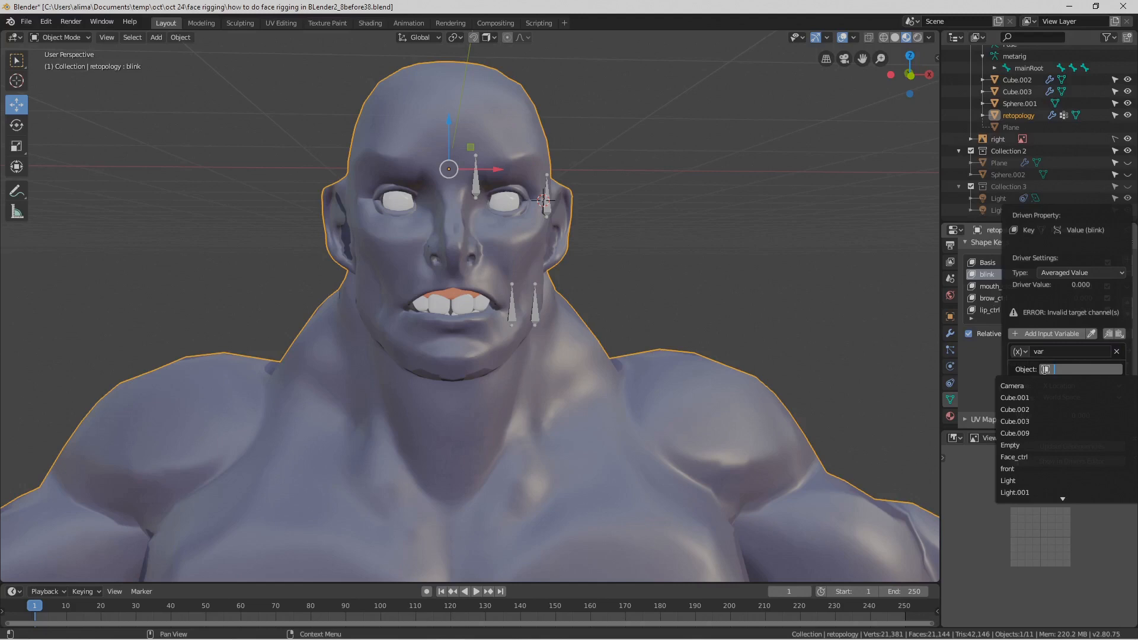
pyautogui.click(1043, 457)
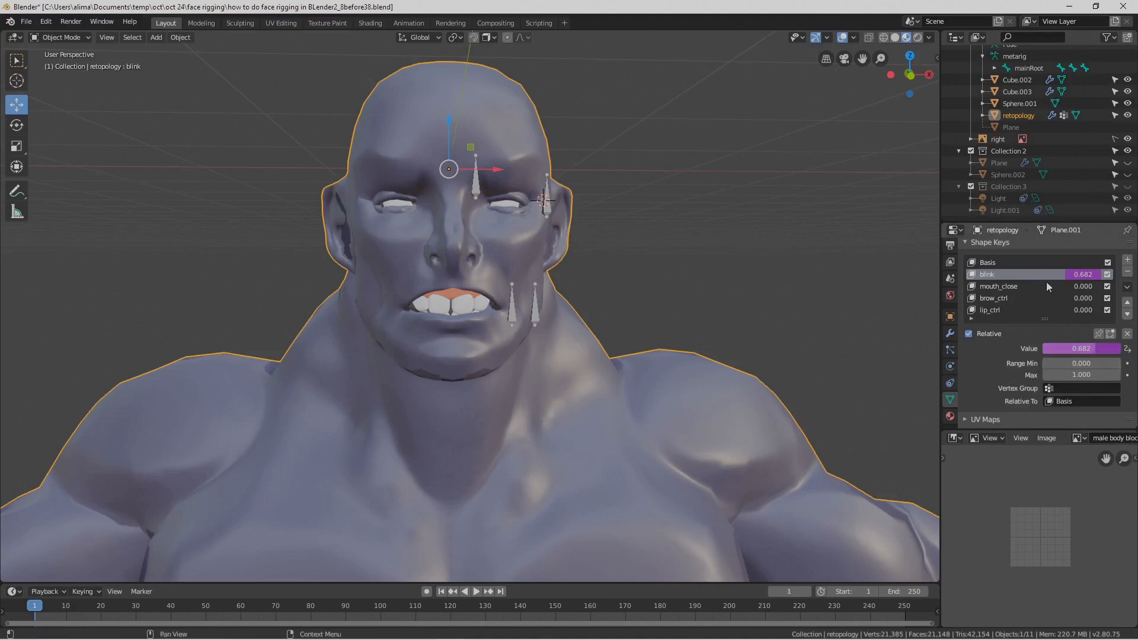
# - Edit the blink driver's variable to read Y Location in Local Space
pyautogui.rightClick(1087, 274)
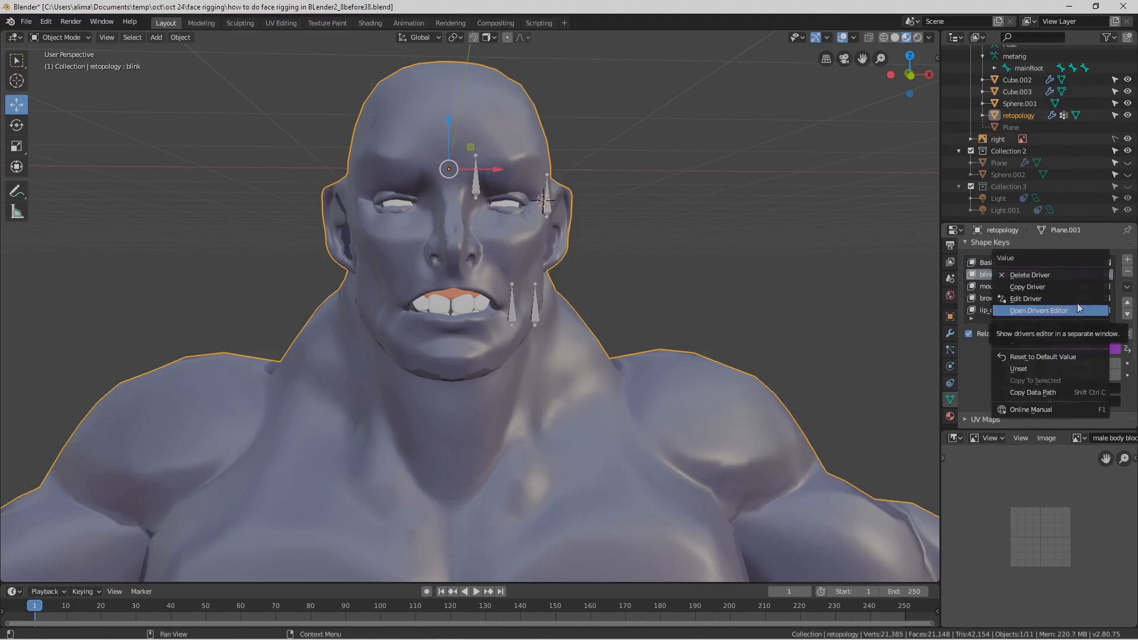
pyautogui.click(1077, 303)
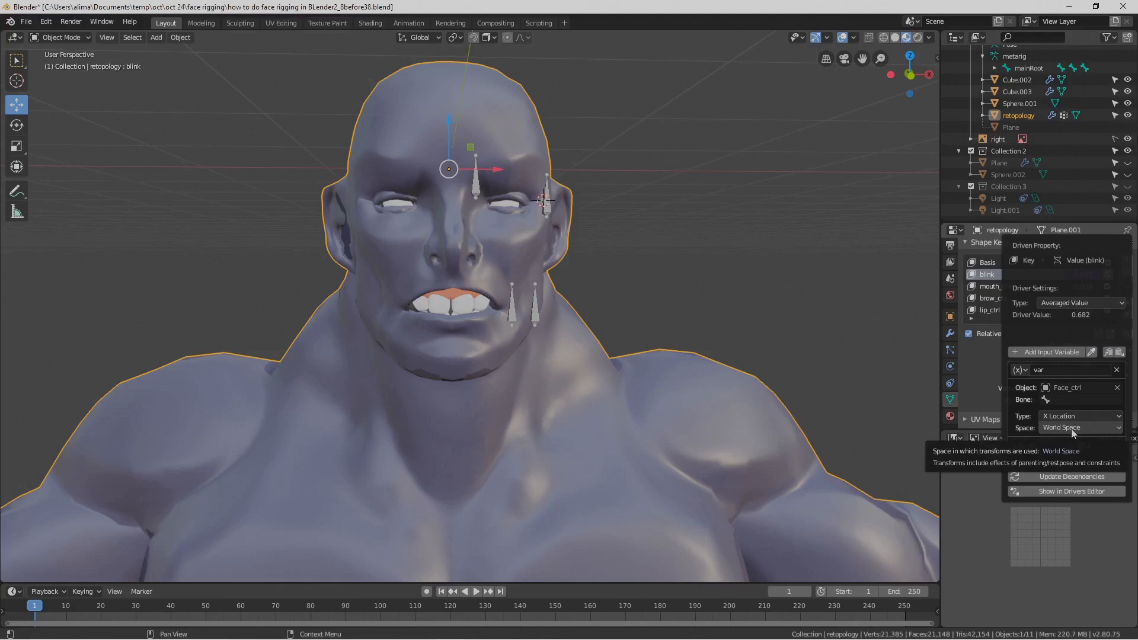
pyautogui.click(1120, 419)
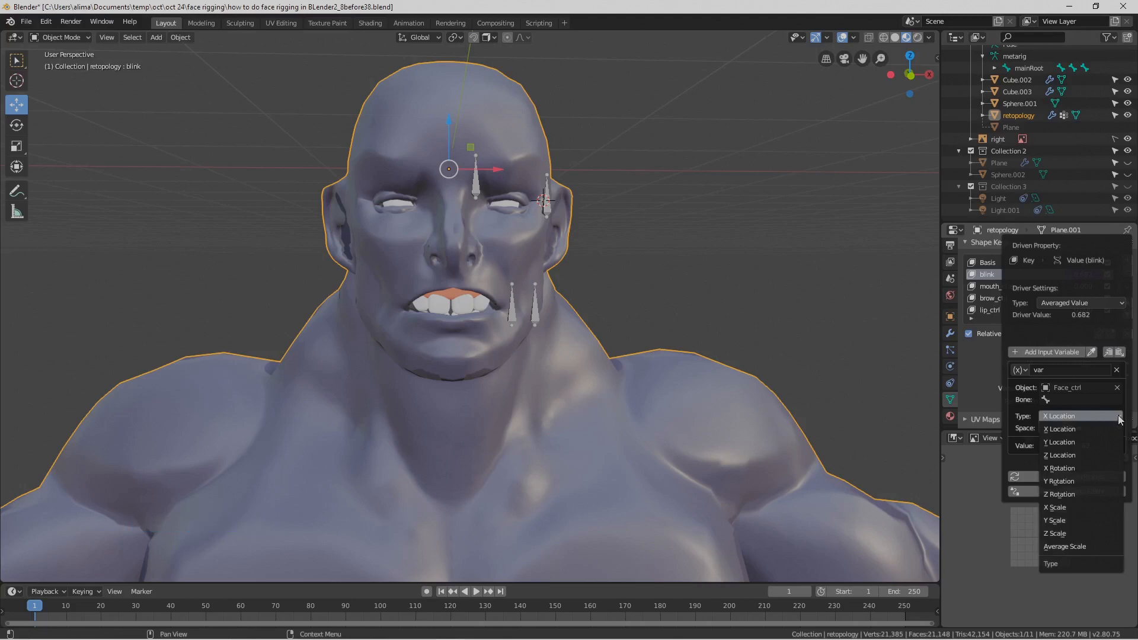
pyautogui.click(1102, 443)
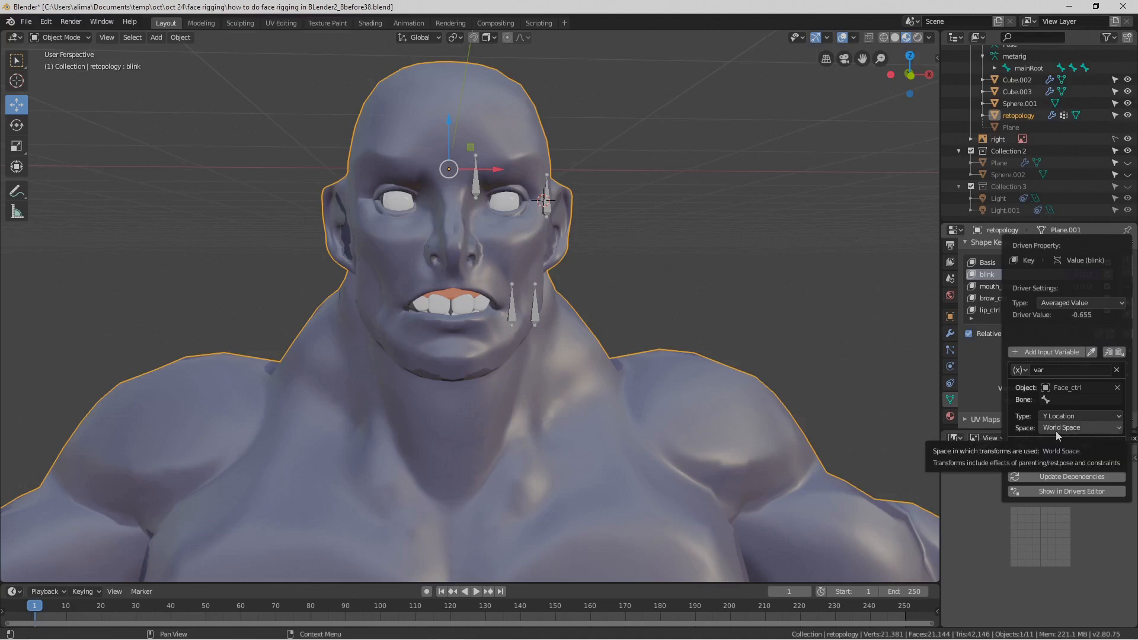
pyautogui.click(1119, 428)
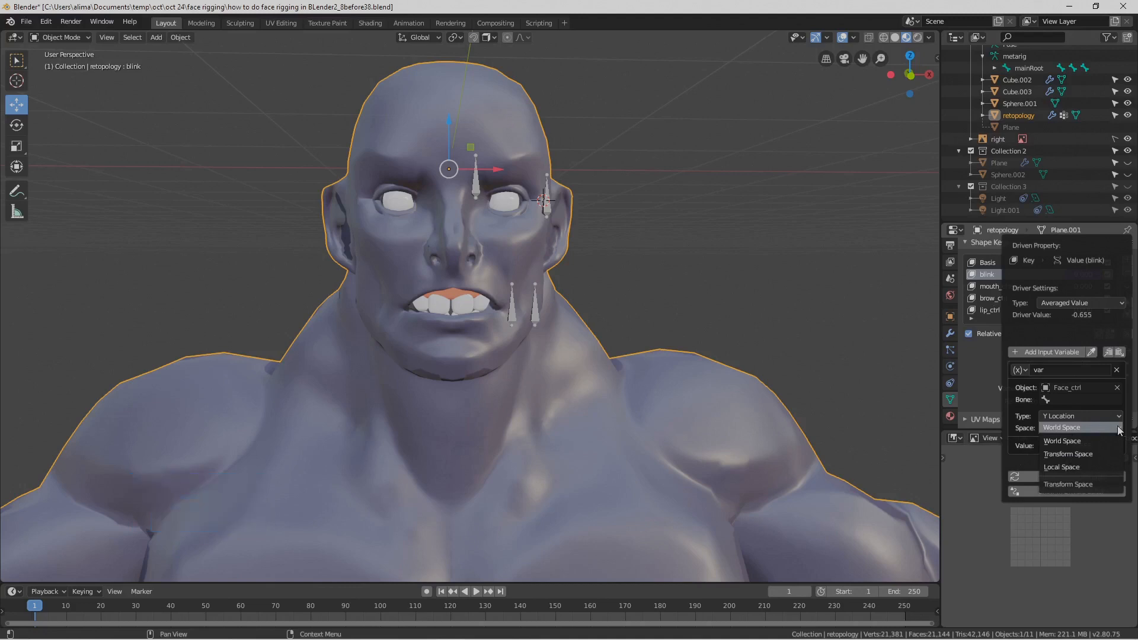
pyautogui.click(1106, 473)
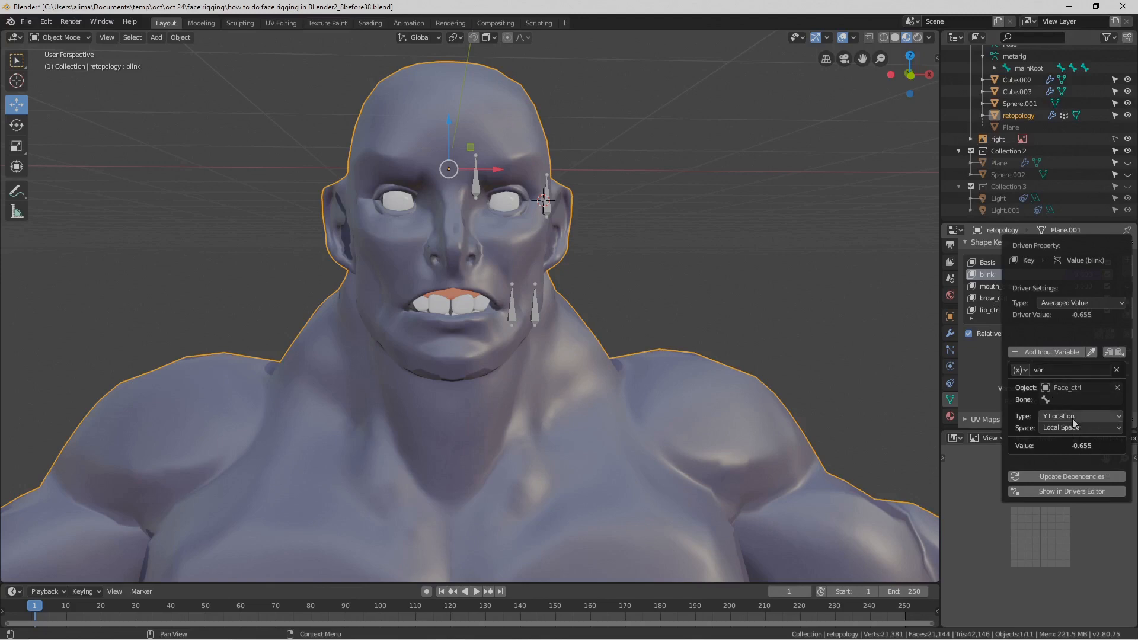
# - View the blink driver's curve and settings in the Drivers Editor and close the editor window
pyautogui.click(1109, 493)
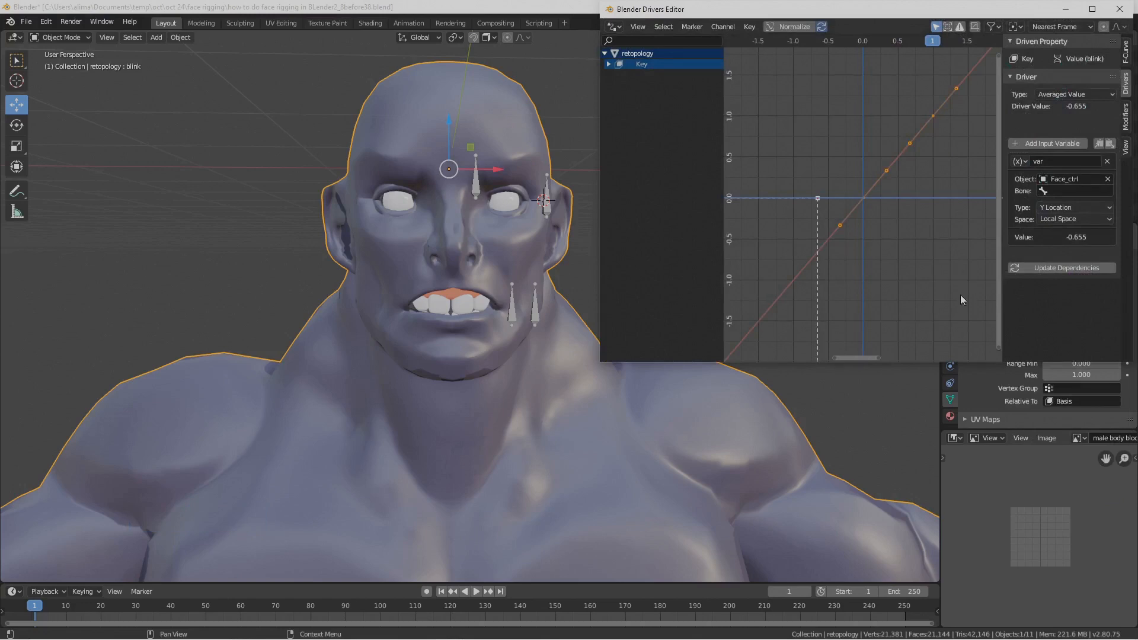
pyautogui.press('Pause')
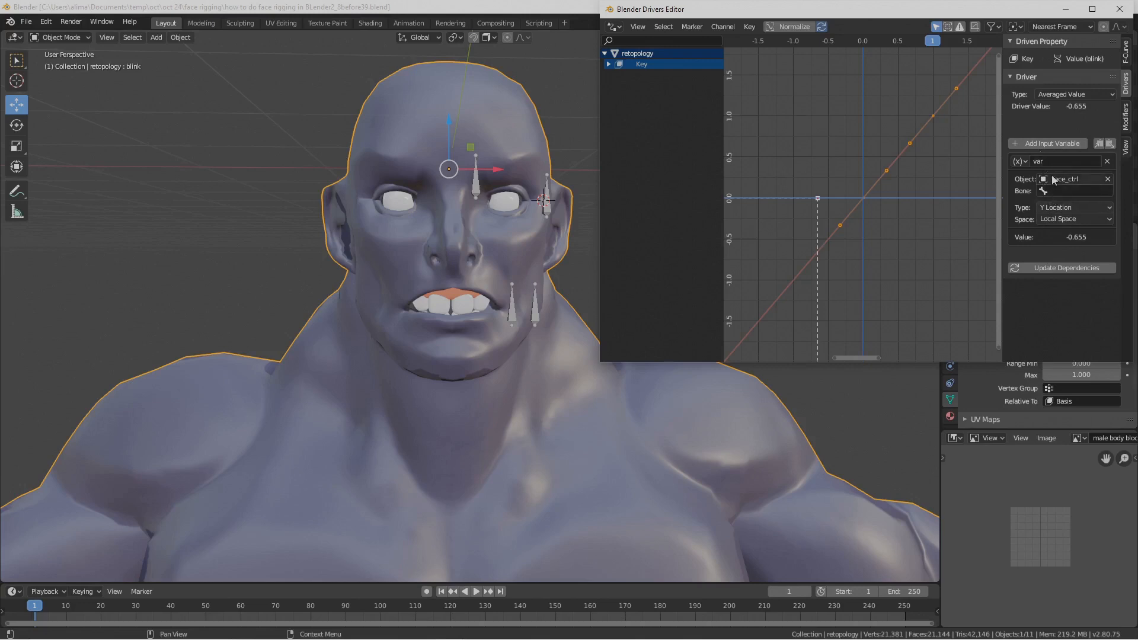
pyautogui.click(1121, 10)
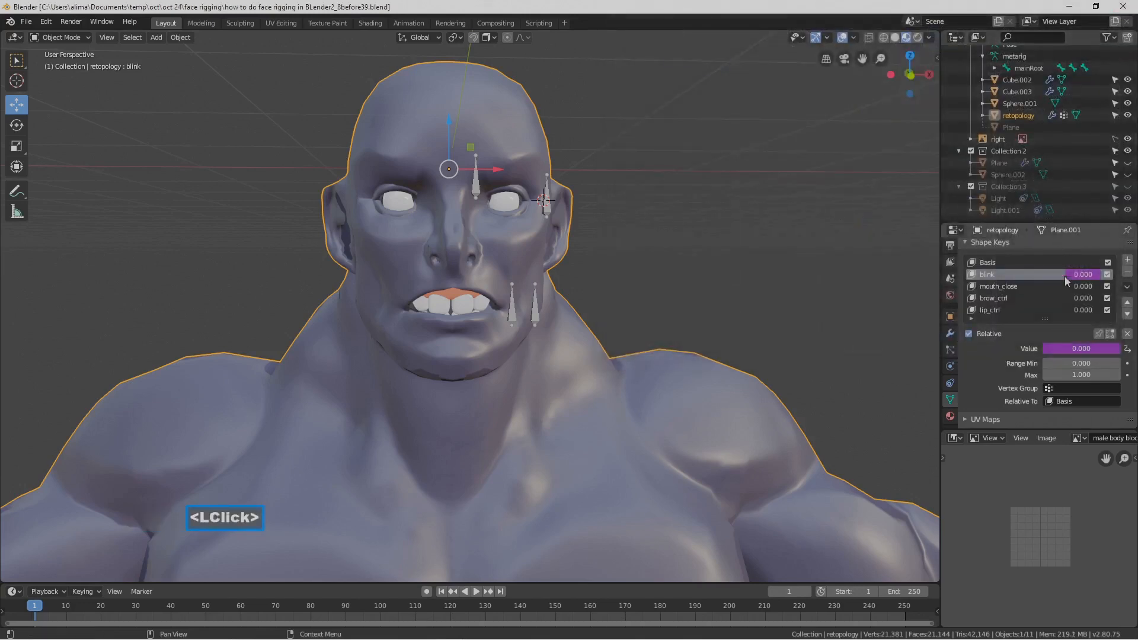
# - Set the blink driver's target bone to e_ctrl
pyautogui.rightClick(1082, 274)
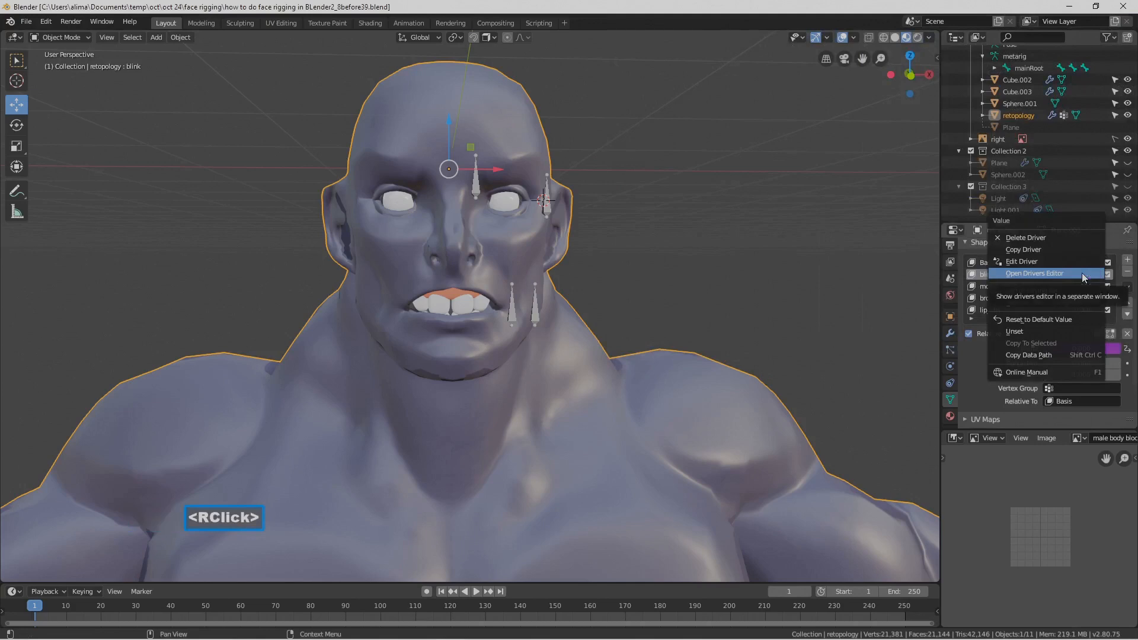
pyautogui.click(1079, 265)
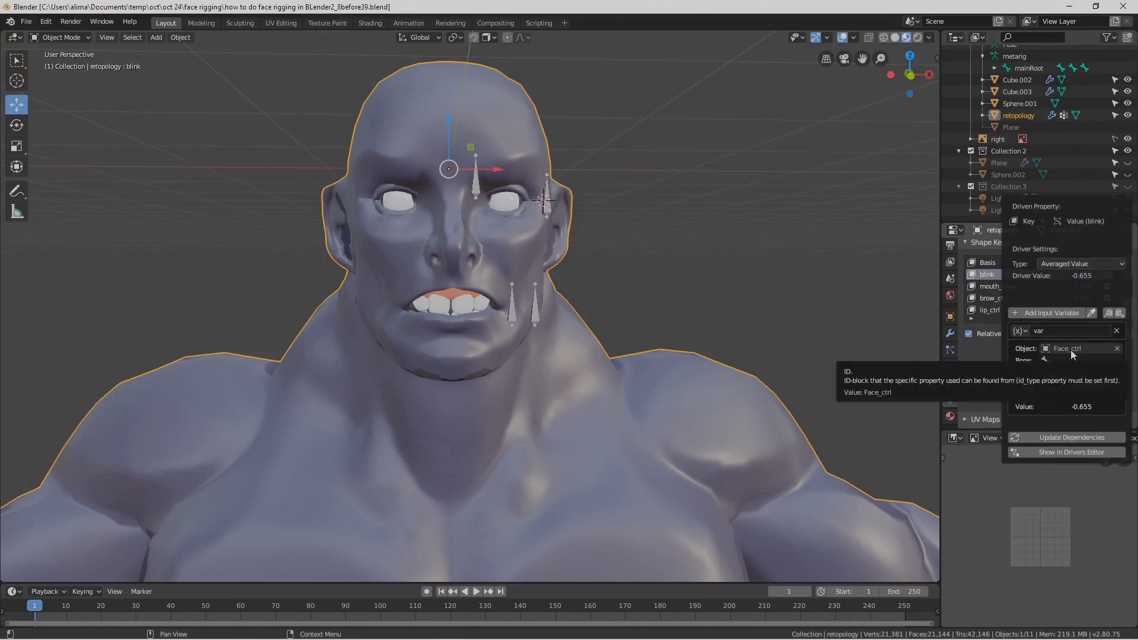
pyautogui.click(1046, 360)
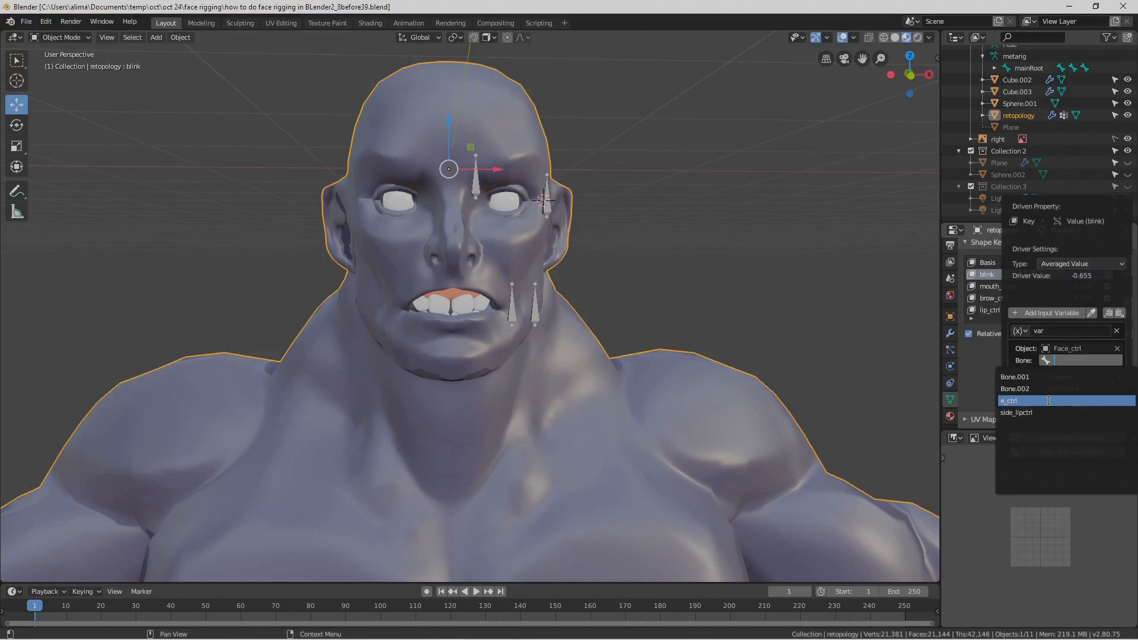
pyautogui.click(1049, 401)
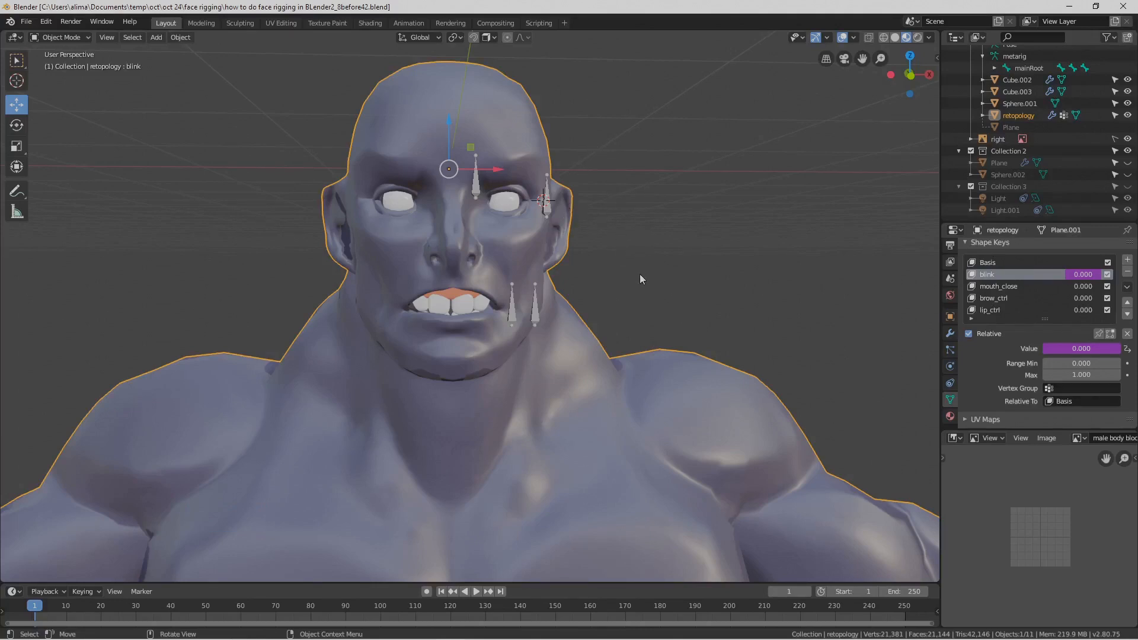
# - Select the Face_ctrl armature and put it in Pose Mode
pyautogui.click(546, 204)
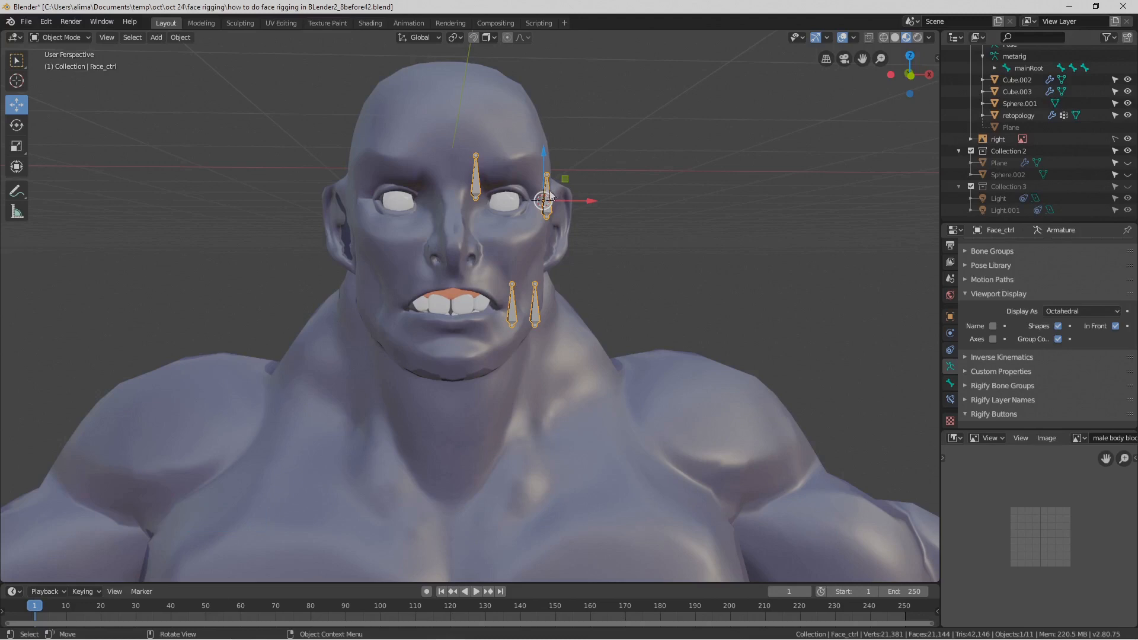
pyautogui.click(84, 38)
pyautogui.click(77, 62)
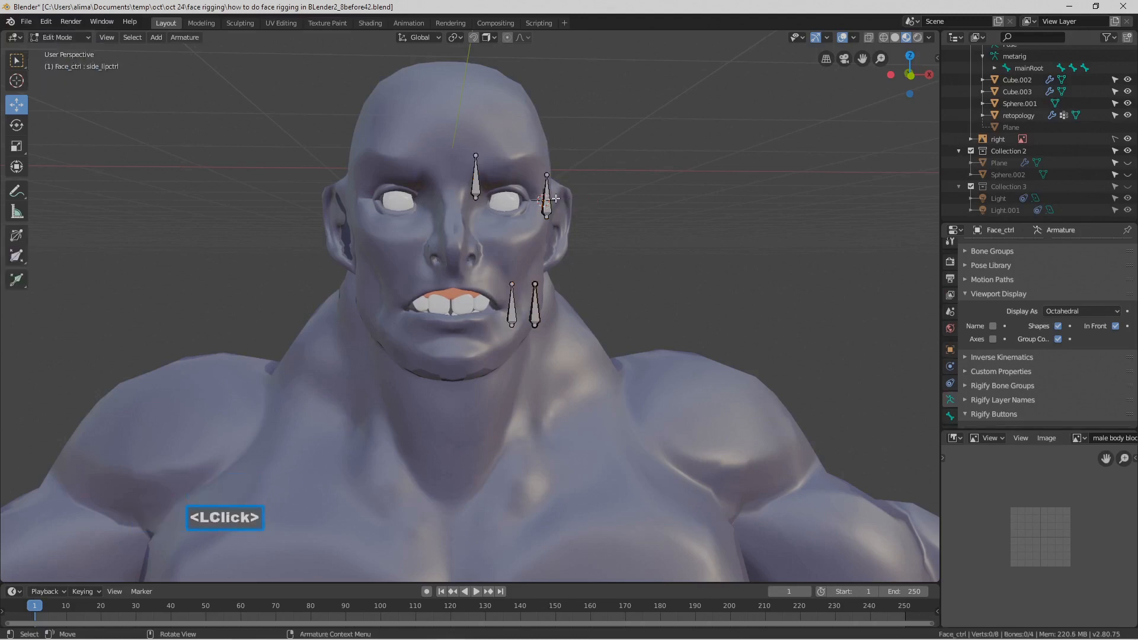
pyautogui.click(84, 38)
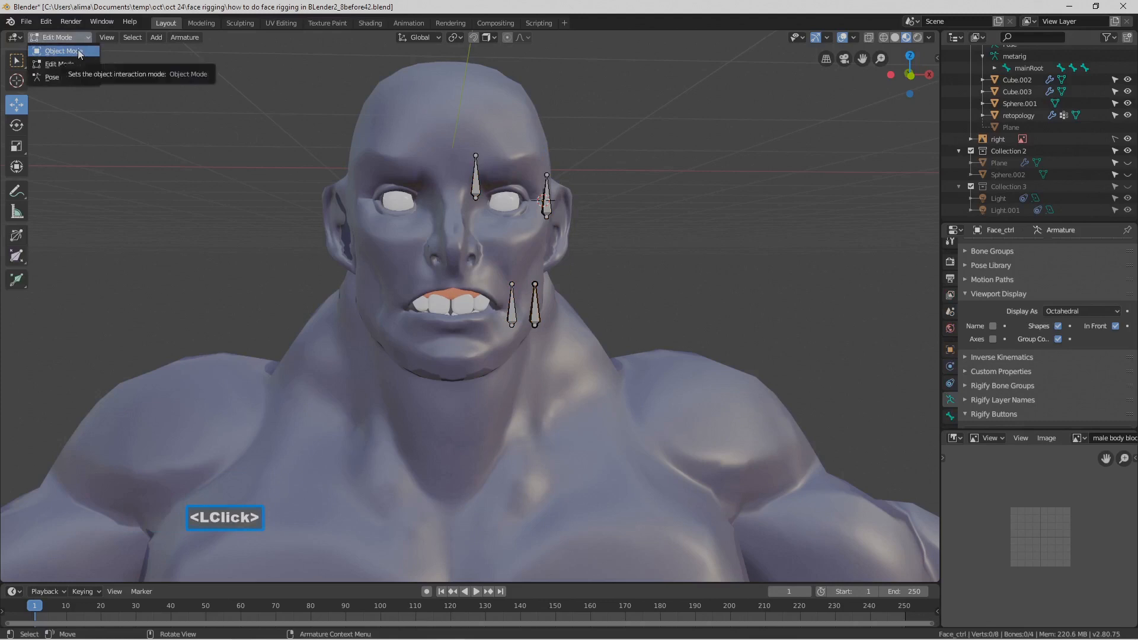
pyautogui.click(79, 53)
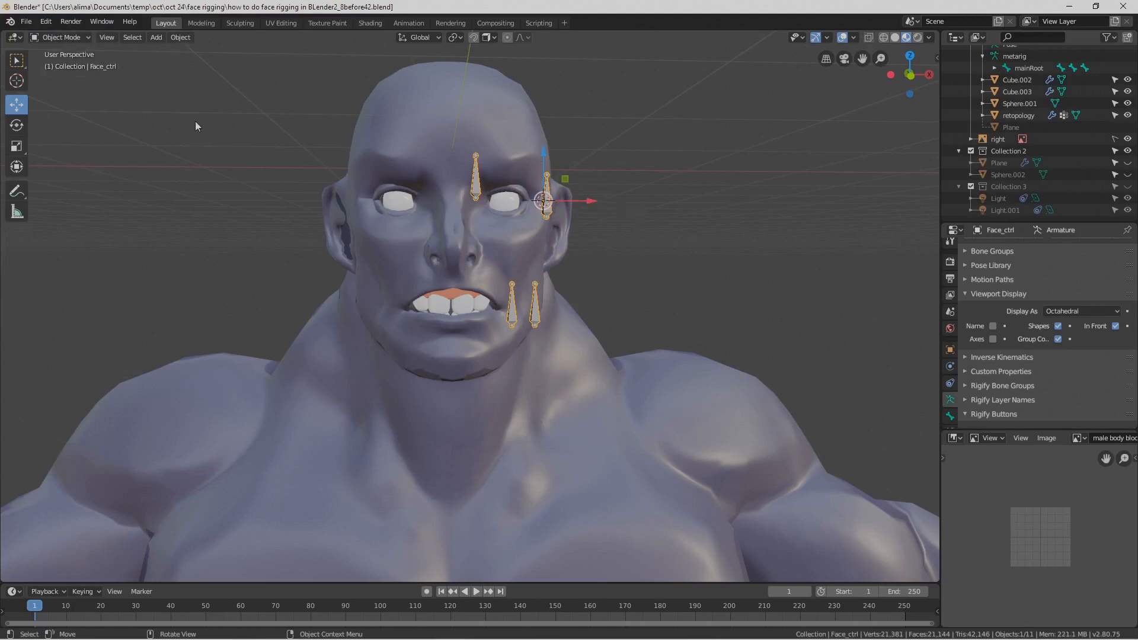
pyautogui.click(86, 37)
pyautogui.click(83, 76)
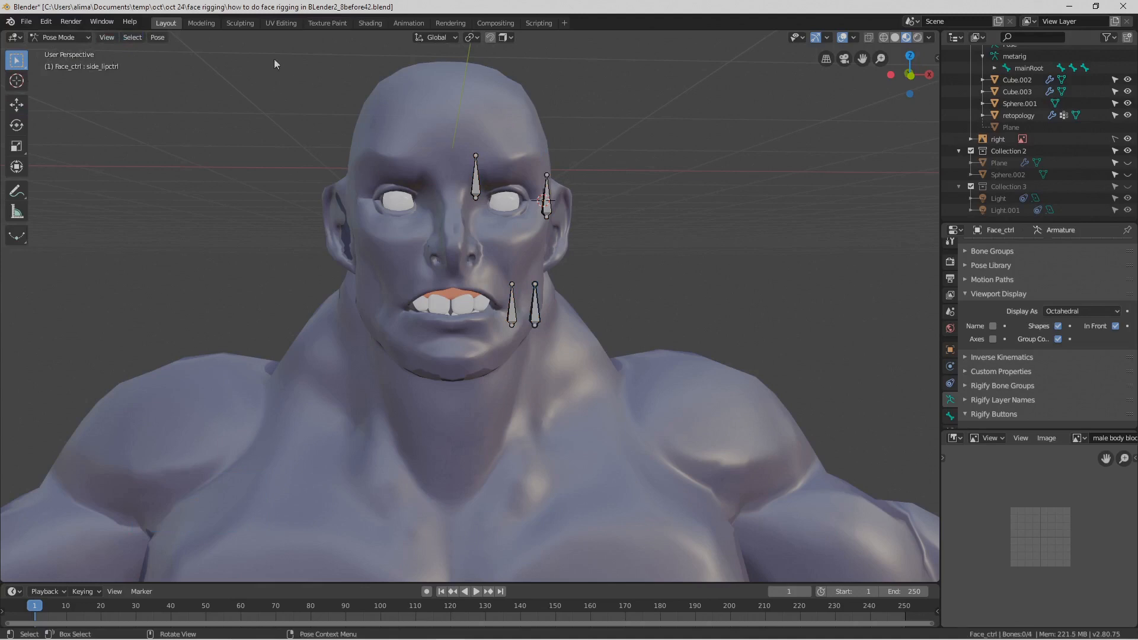
# - Test the blink driver by moving the e_ctrl bone beside the eye, and cancel the move
pyautogui.click(546, 205)
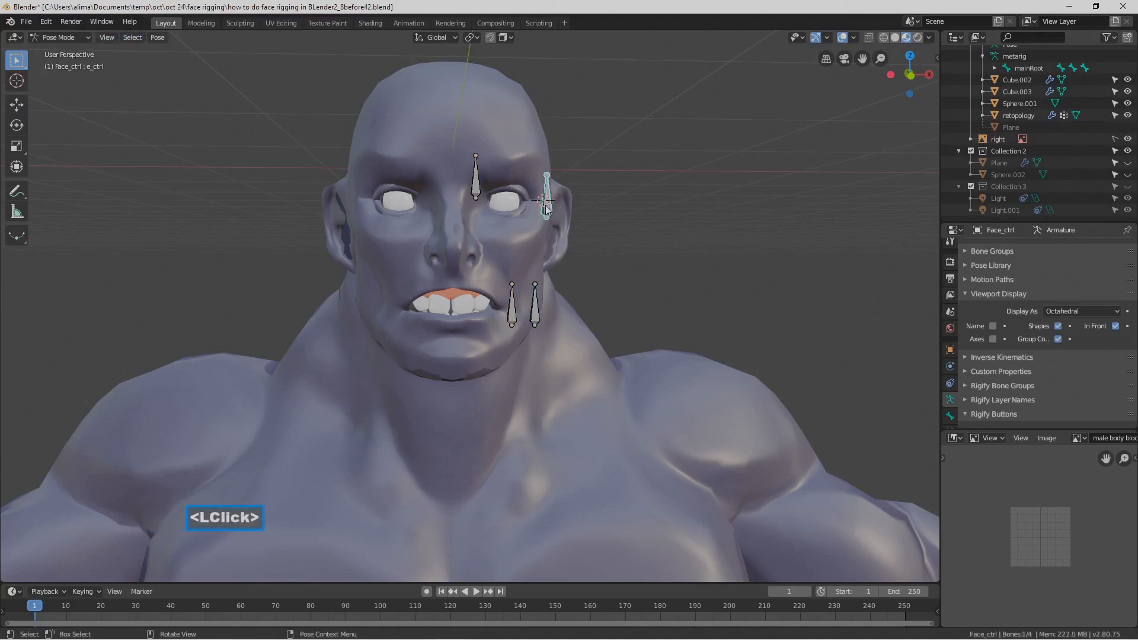
pyautogui.click(16, 104)
pyautogui.moveTo(552, 172); pyautogui.dragTo(586, 101)
pyautogui.rightClick(577, 88)
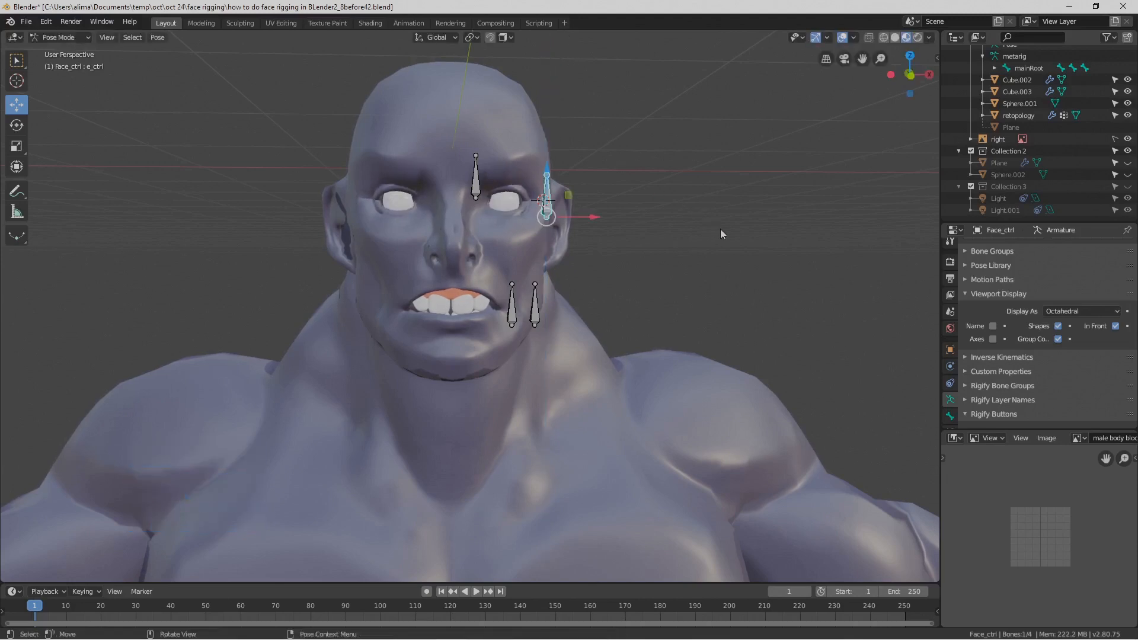
# - Return the Face_ctrl armature to Object Mode and select the retopology mesh
pyautogui.press('Pause')
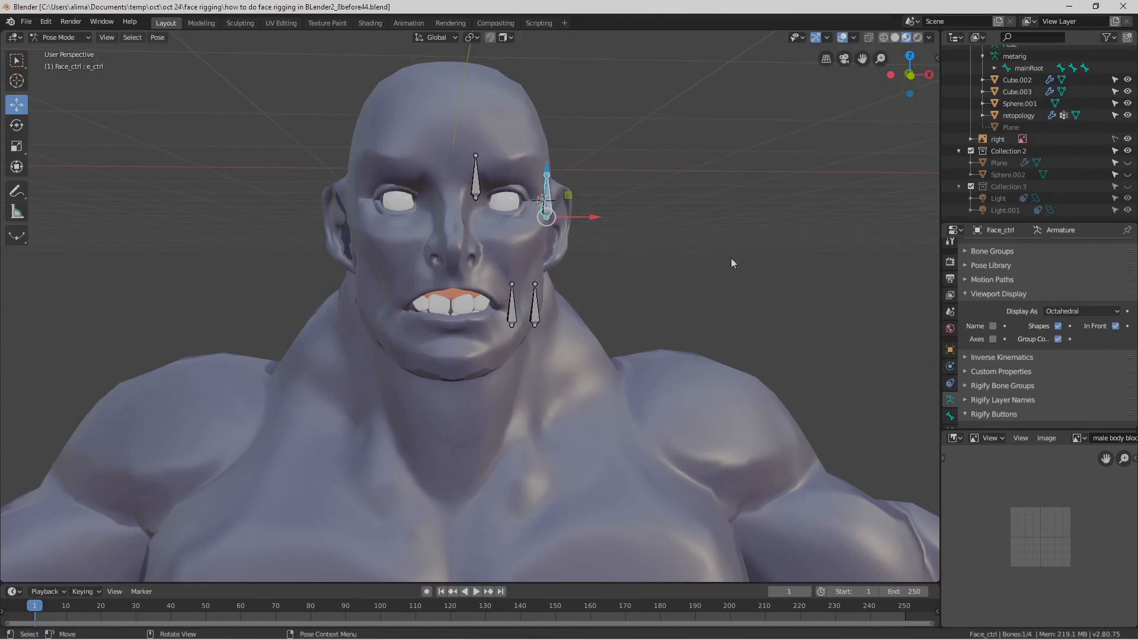
pyautogui.scroll(-4, 954, 354)
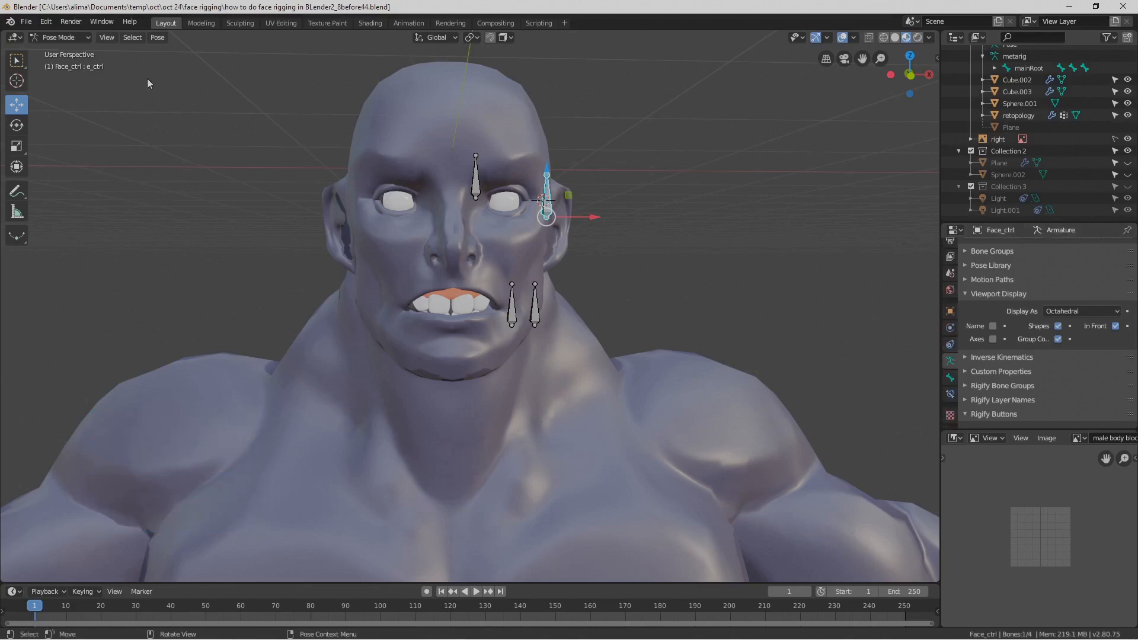
pyautogui.click(82, 38)
pyautogui.click(87, 51)
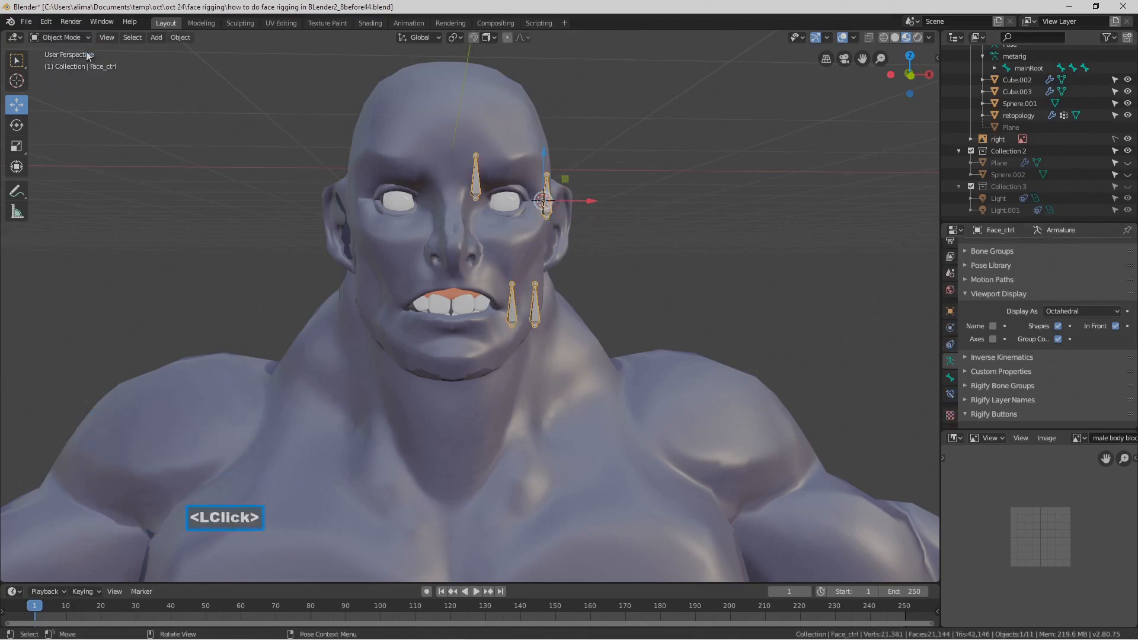
pyautogui.click(711, 369)
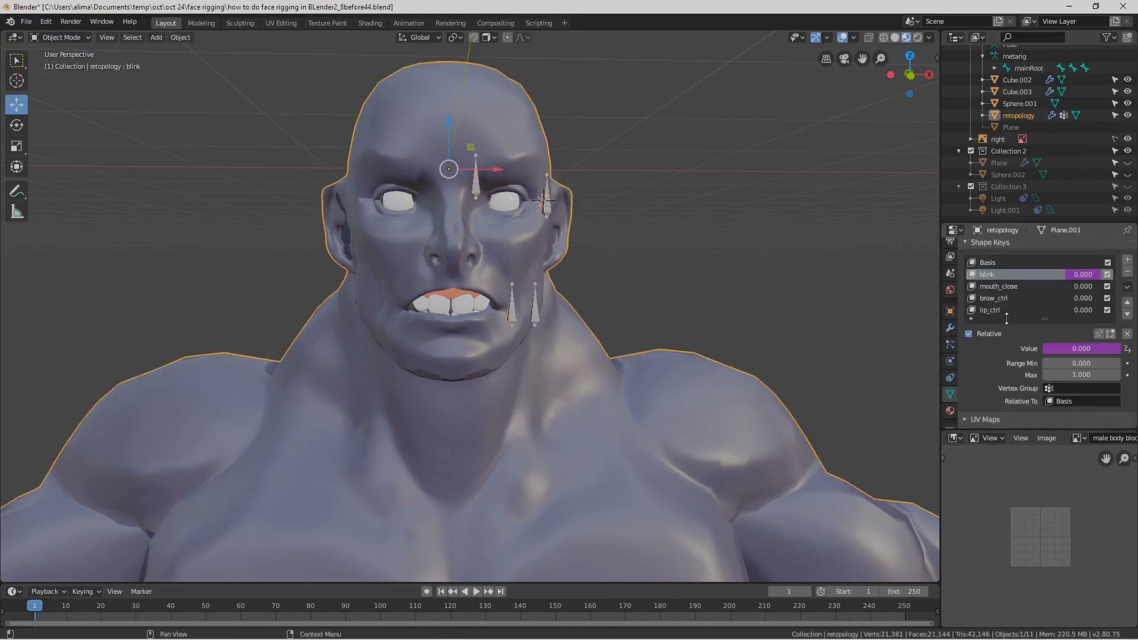
# - Open the blink shape key's driver curve in the Drivers Editor and add a Generator modifier to it
pyautogui.rightClick(1083, 275)
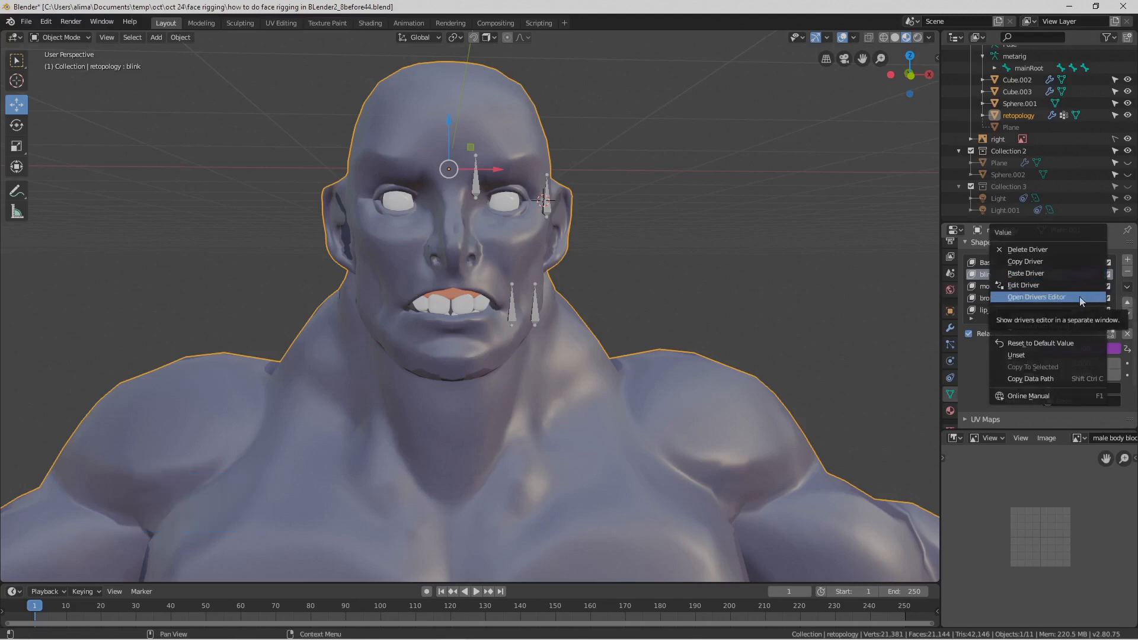
pyautogui.click(1080, 299)
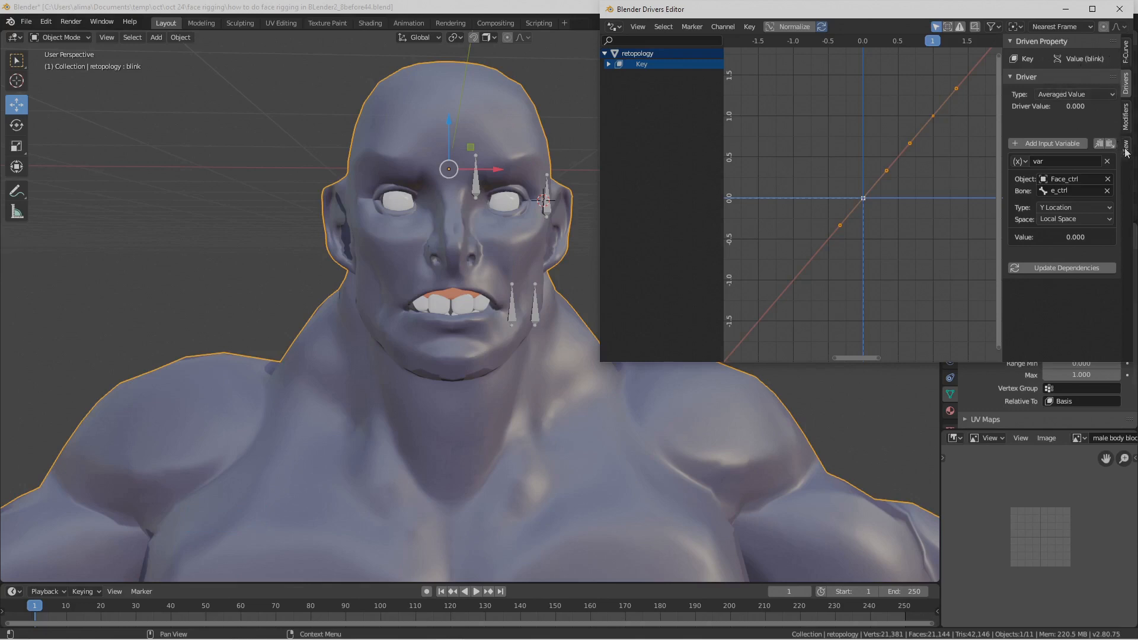
pyautogui.click(1127, 122)
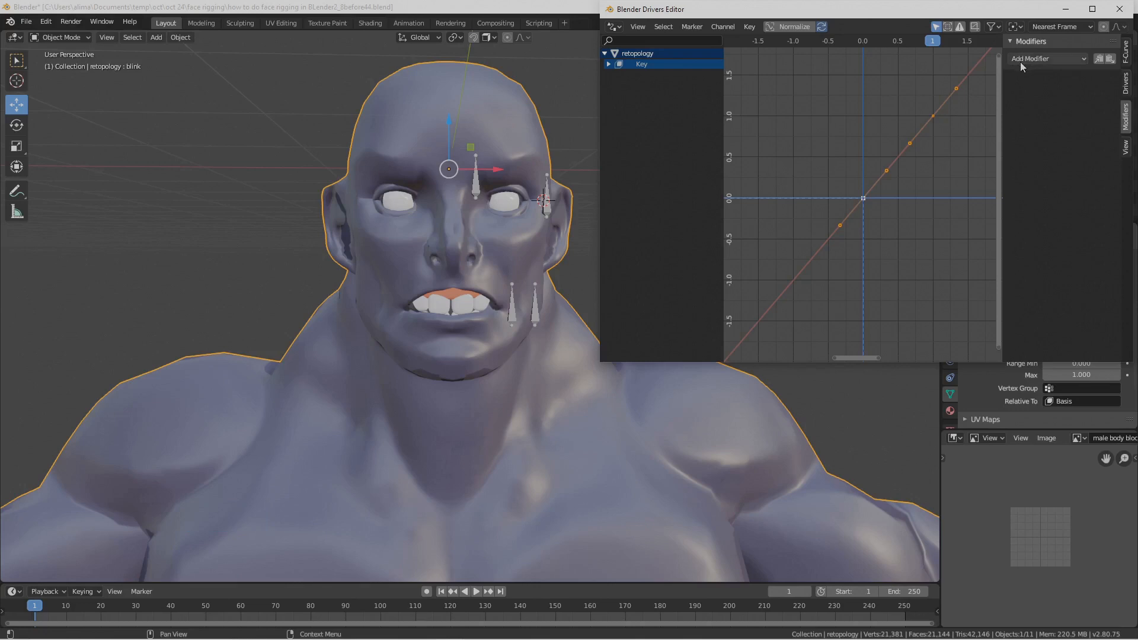
pyautogui.click(1083, 59)
pyautogui.click(645, 66)
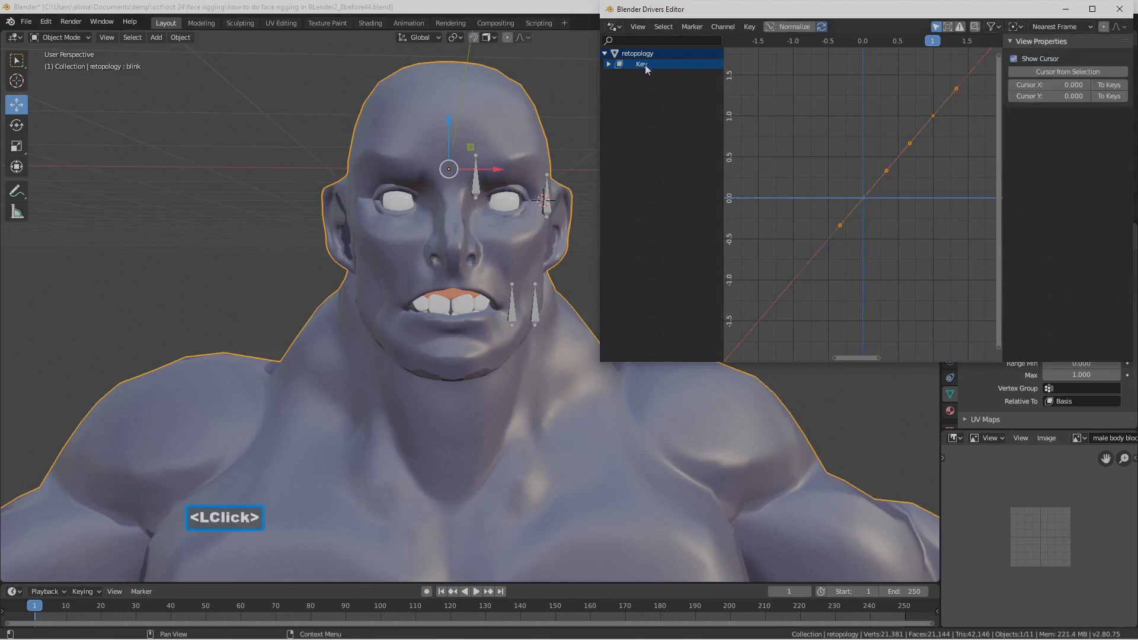
pyautogui.click(610, 65)
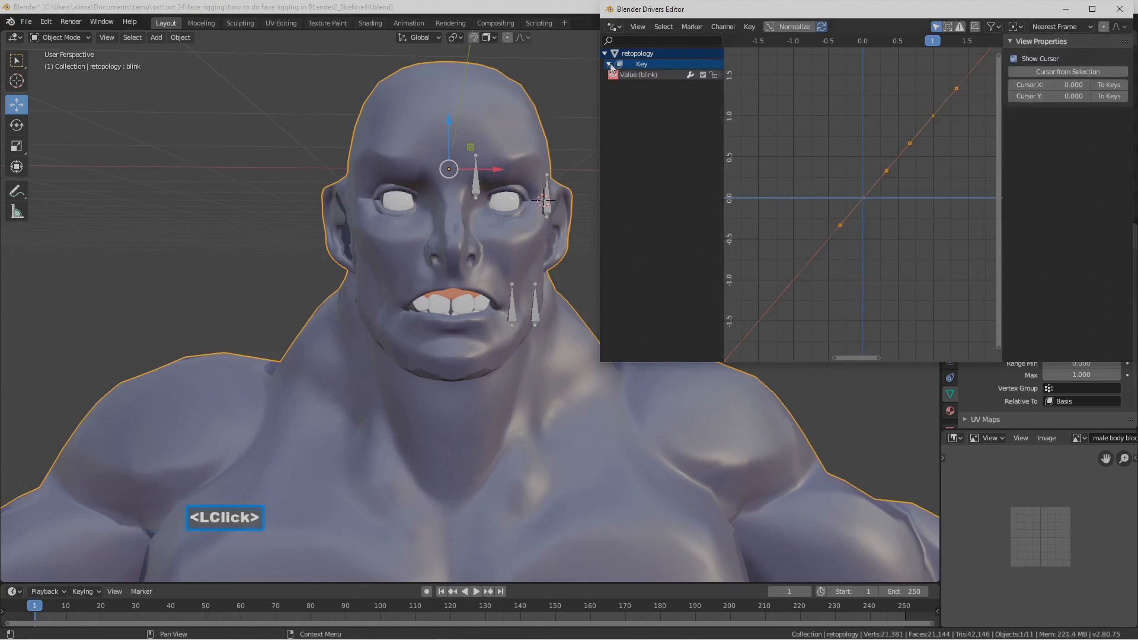
pyautogui.click(648, 75)
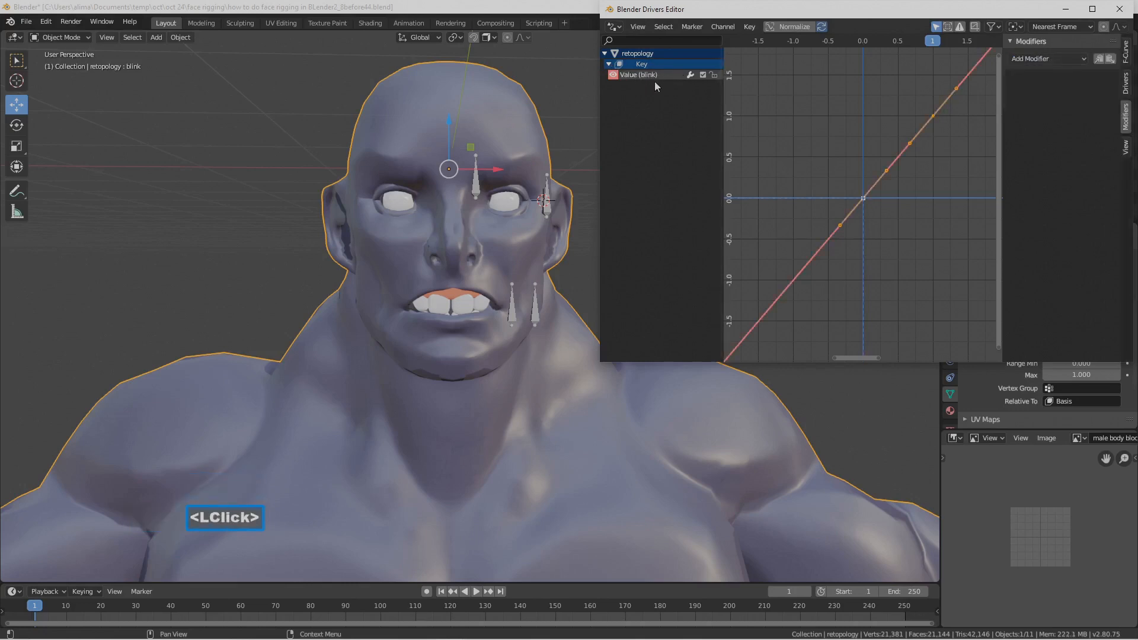
pyautogui.click(1084, 58)
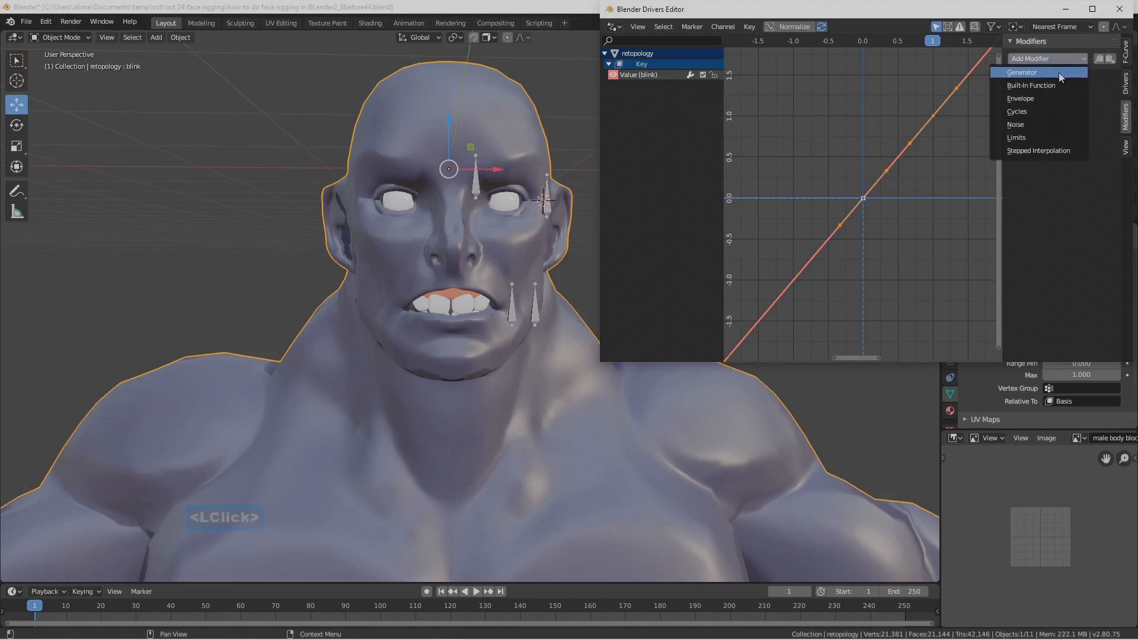
pyautogui.click(1059, 72)
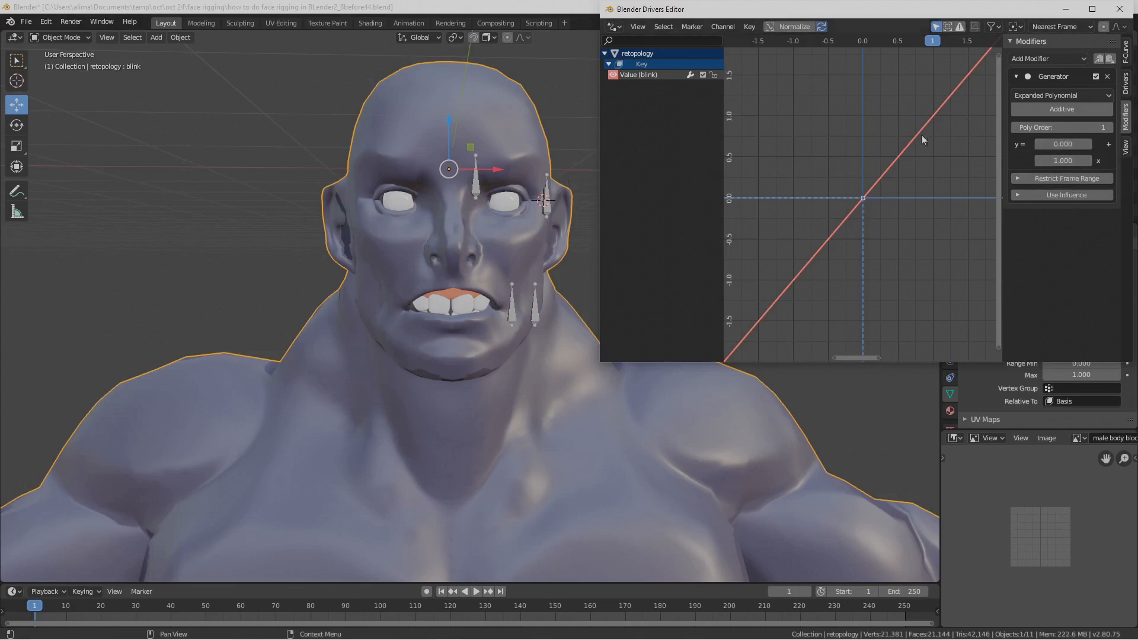
# - Set the Generator modifier's x coefficient to -1 on the blink driver curve and return to the 3D view
pyautogui.click(1065, 162)
pyautogui.write('-1')
pyautogui.press('Return')
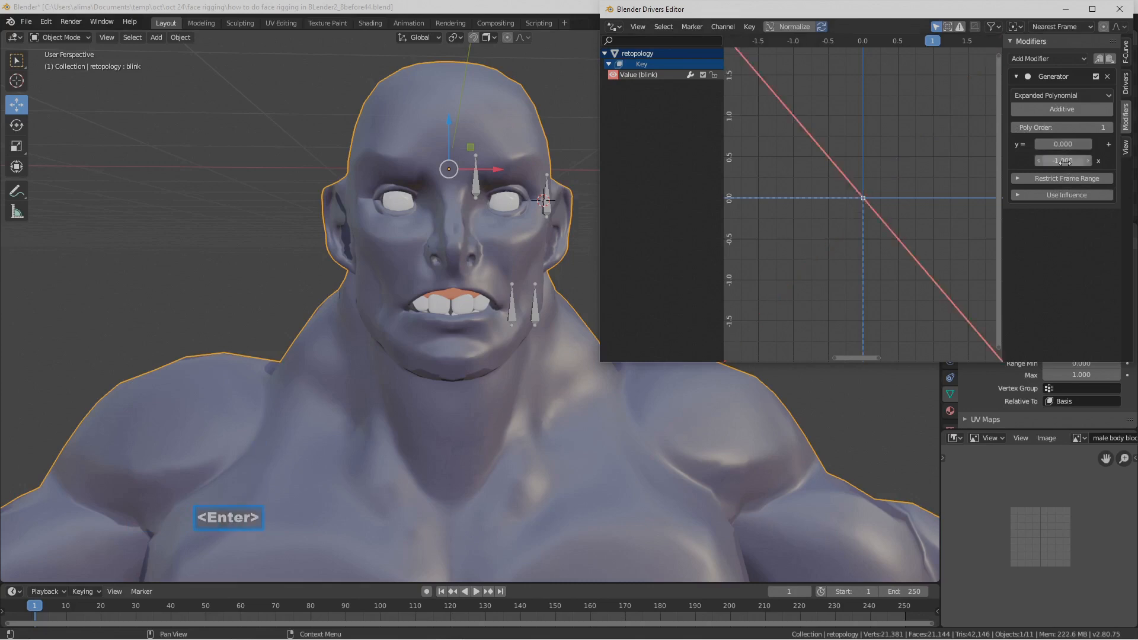
pyautogui.click(141, 89)
# - Put the Face_ctrl armature in Pose Mode, test the inverted blink driver by moving the e_ctrl bone downward, and cancel the move
pyautogui.click(546, 201)
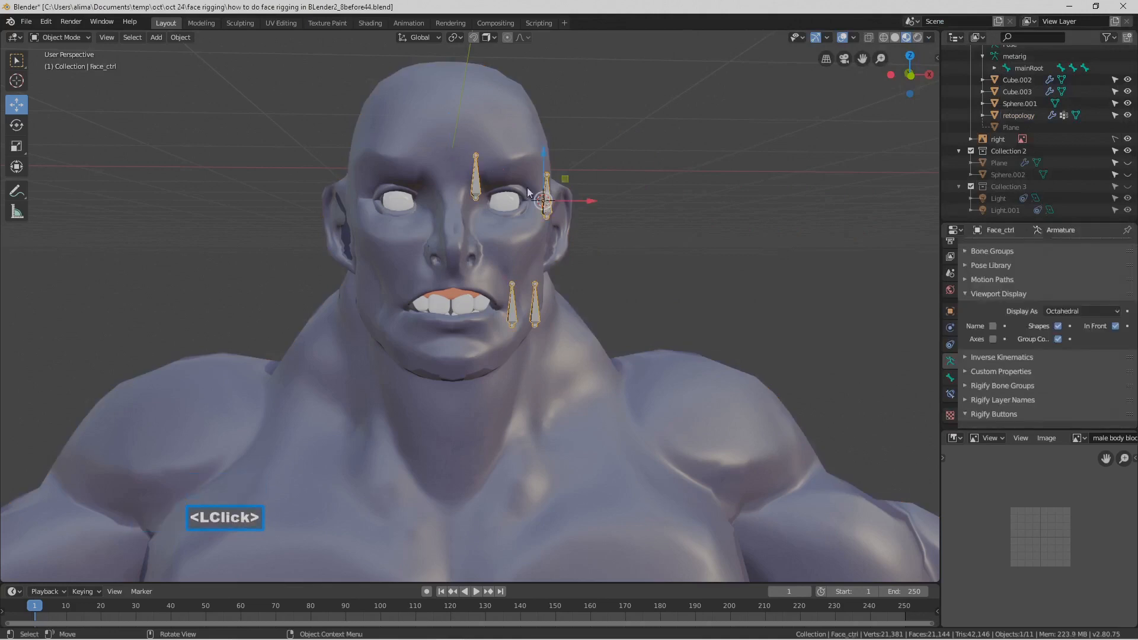
pyautogui.click(88, 35)
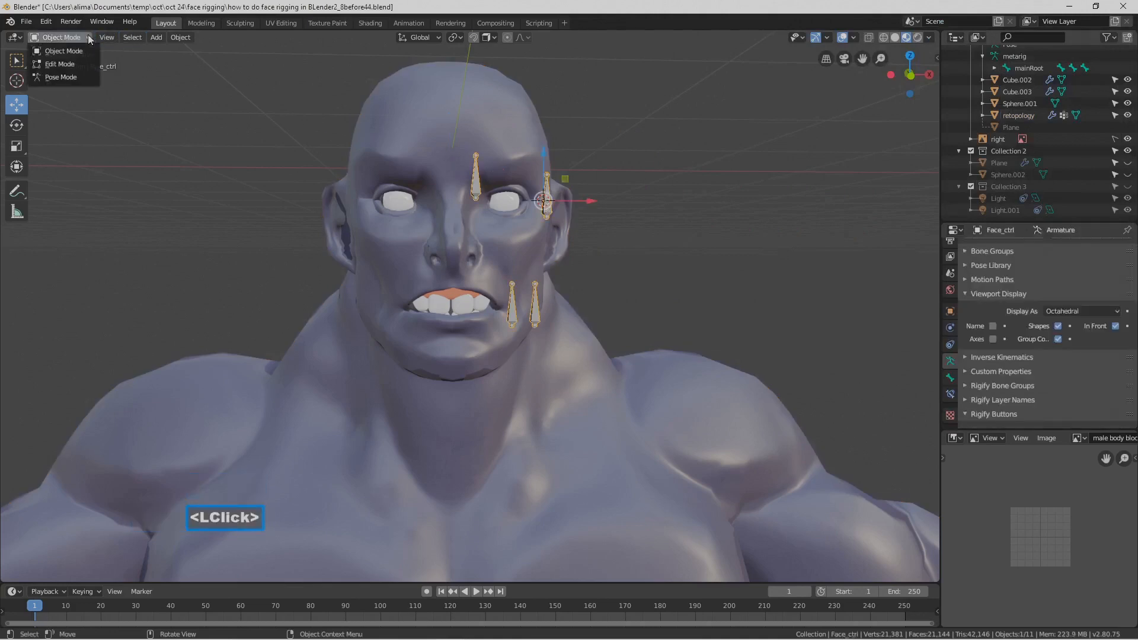
pyautogui.click(87, 76)
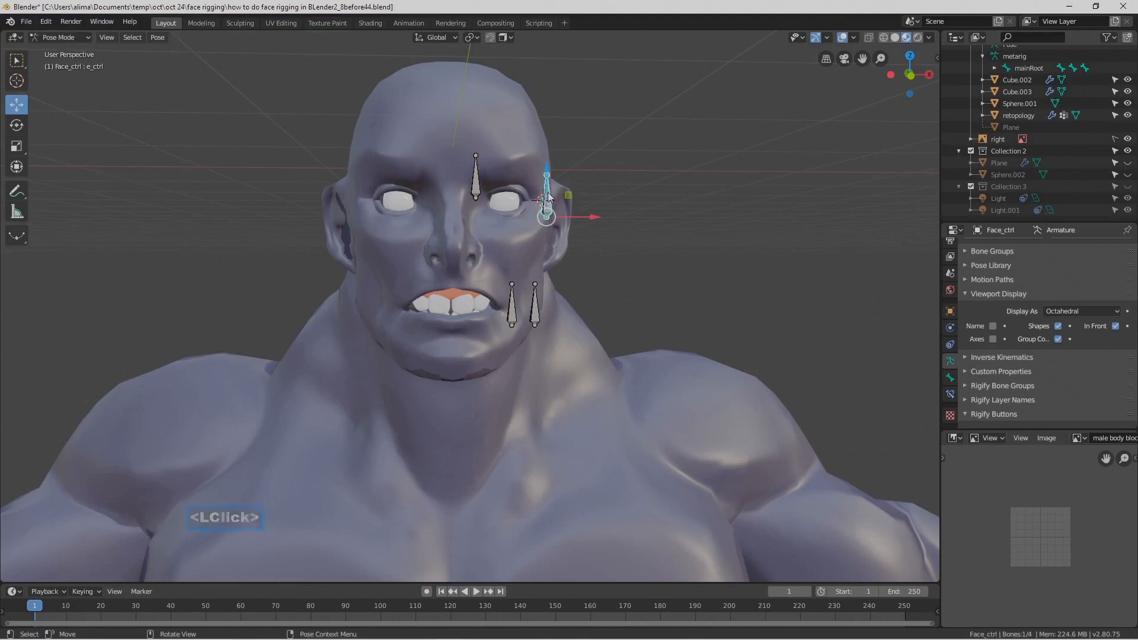
pyautogui.moveTo(548, 169); pyautogui.dragTo(560, 194)
pyautogui.rightClick(581, 275)
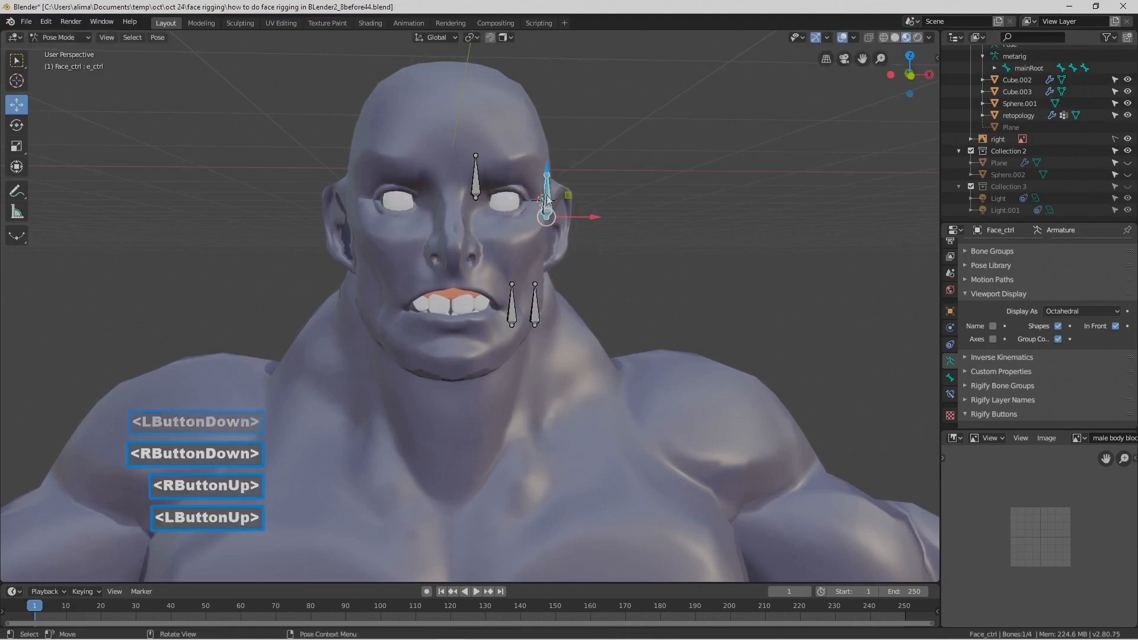
# - Return the Face_ctrl armature to Object Mode and select the retopology mesh
pyautogui.click(656, 242)
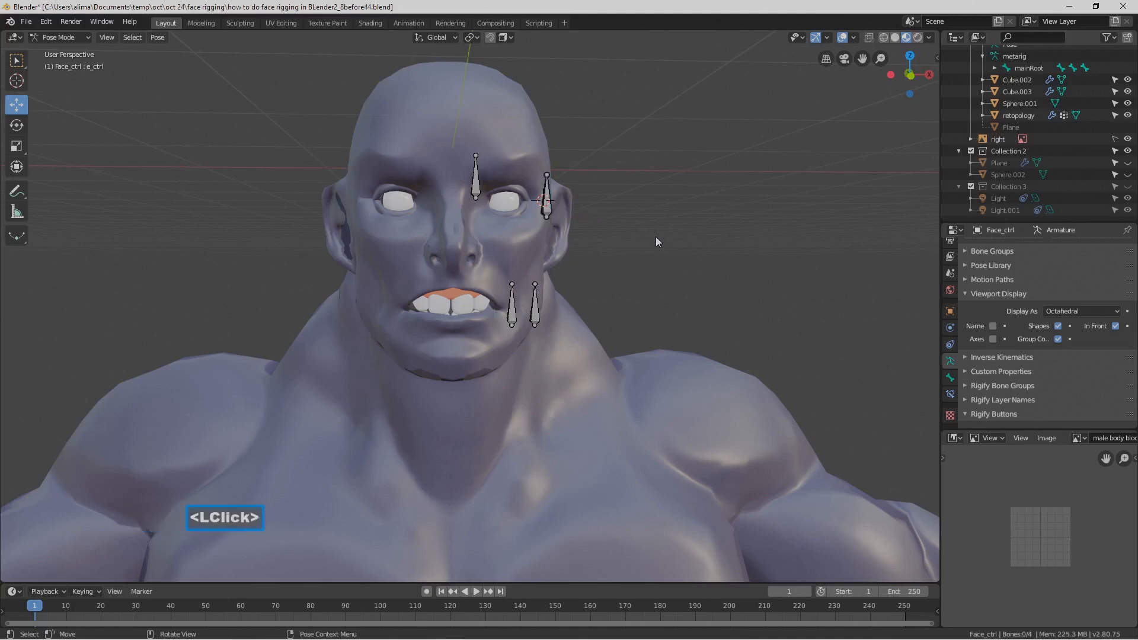
pyautogui.click(86, 36)
pyautogui.click(64, 51)
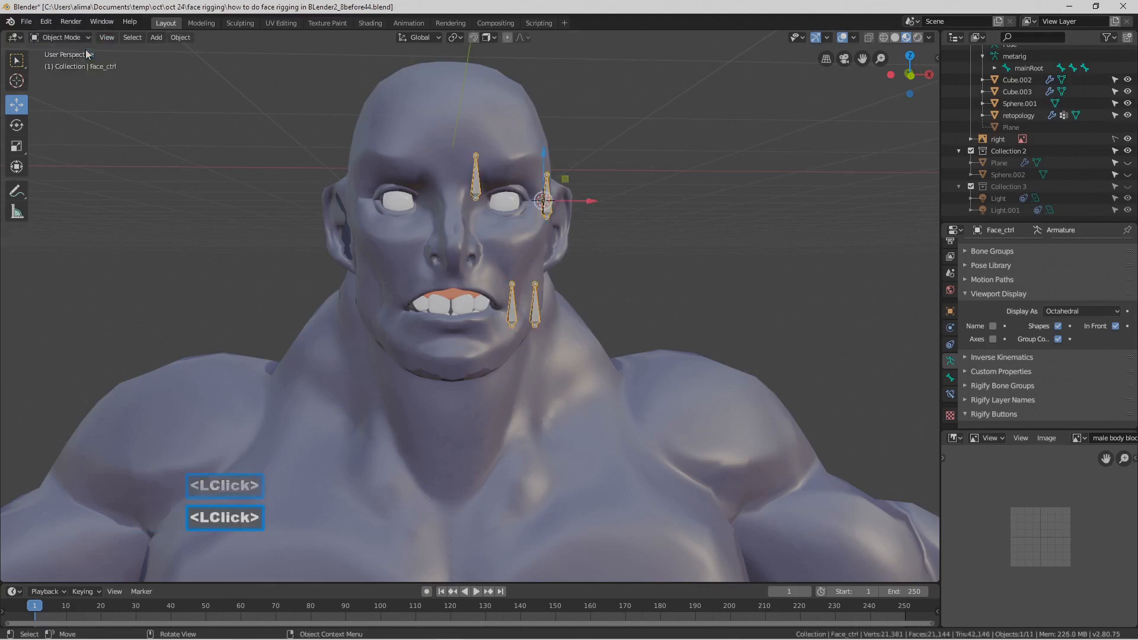
pyautogui.click(700, 222)
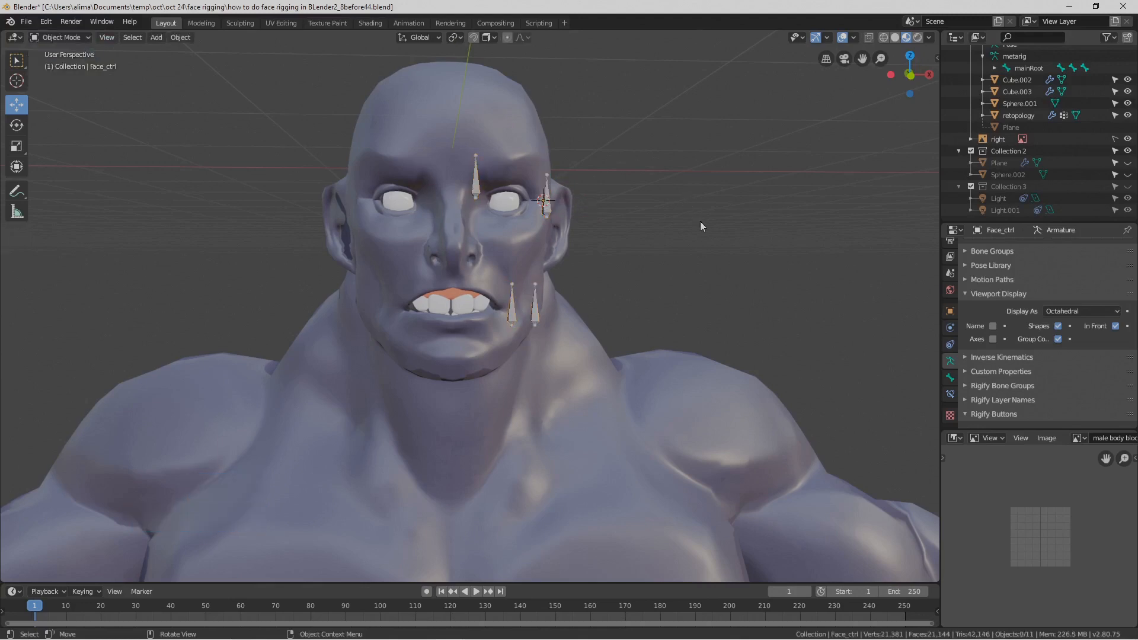
pyautogui.press('Pause')
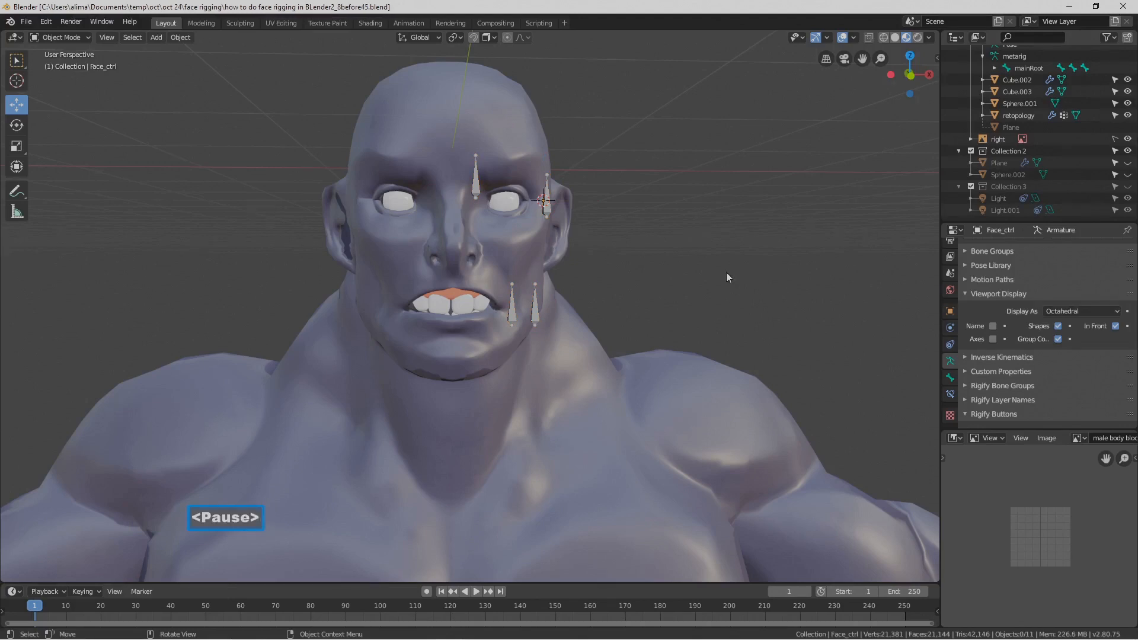
pyautogui.click(742, 395)
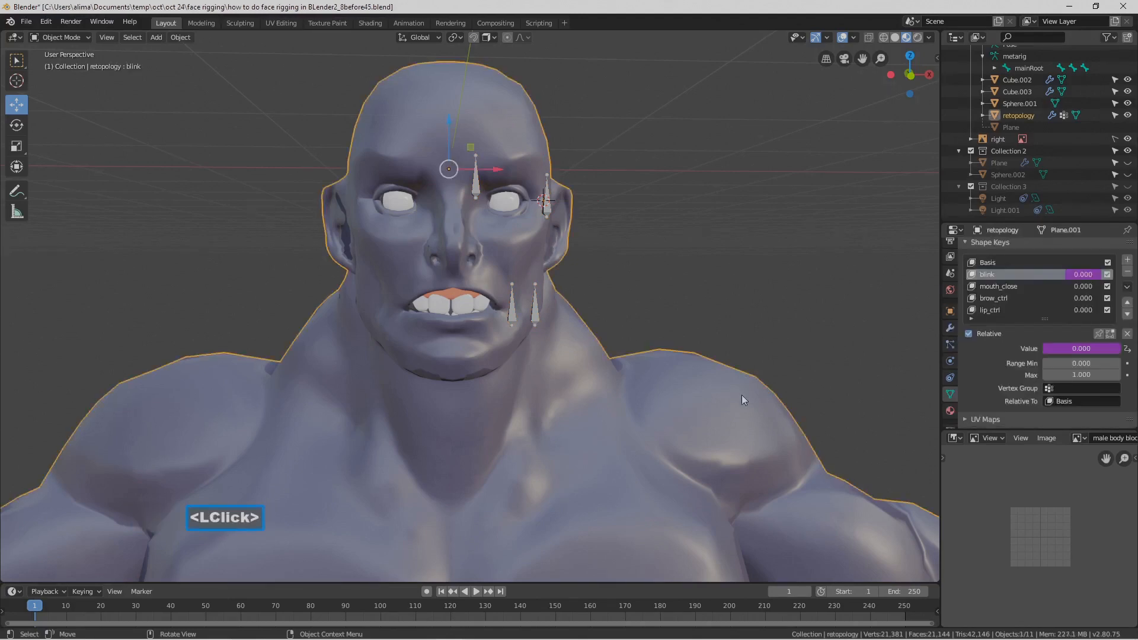
# - Set the Generator modifier's x coefficient to -5 on the blink driver curve
pyautogui.rightClick(1085, 275)
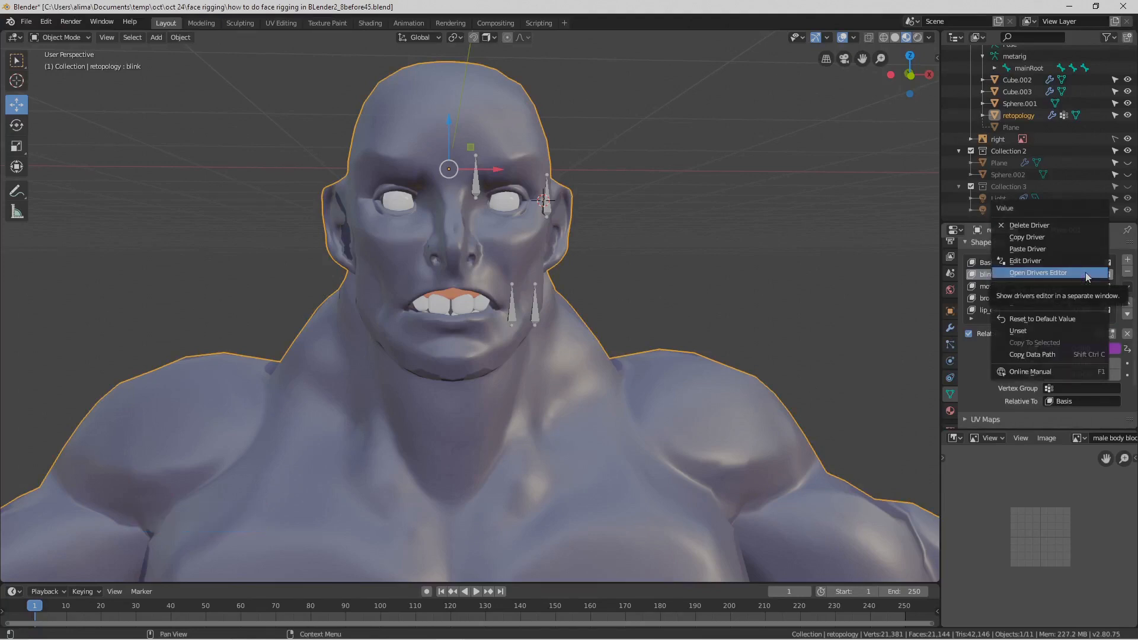
pyautogui.click(1086, 273)
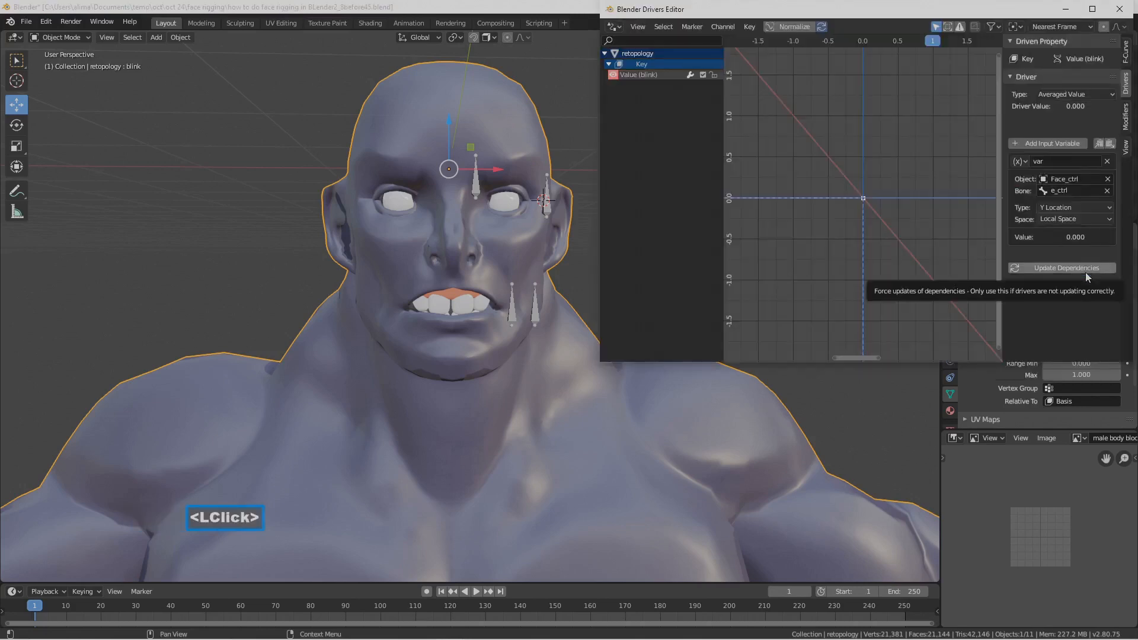
pyautogui.click(1126, 119)
pyautogui.click(1066, 160)
pyautogui.write('5')
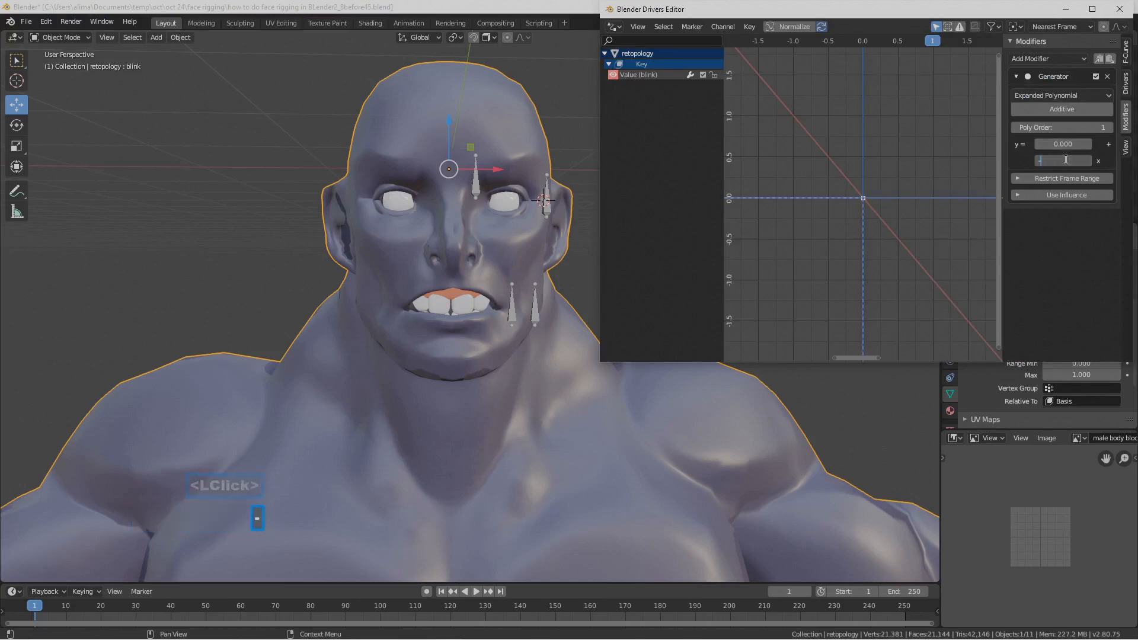
pyautogui.press('Return')
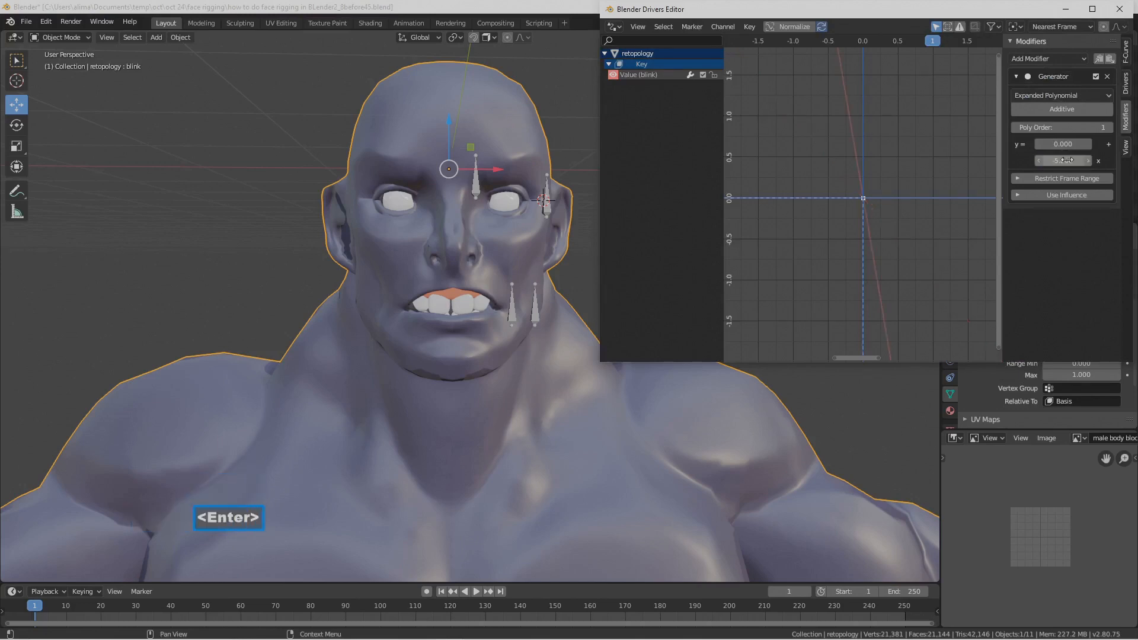
pyautogui.click(585, 95)
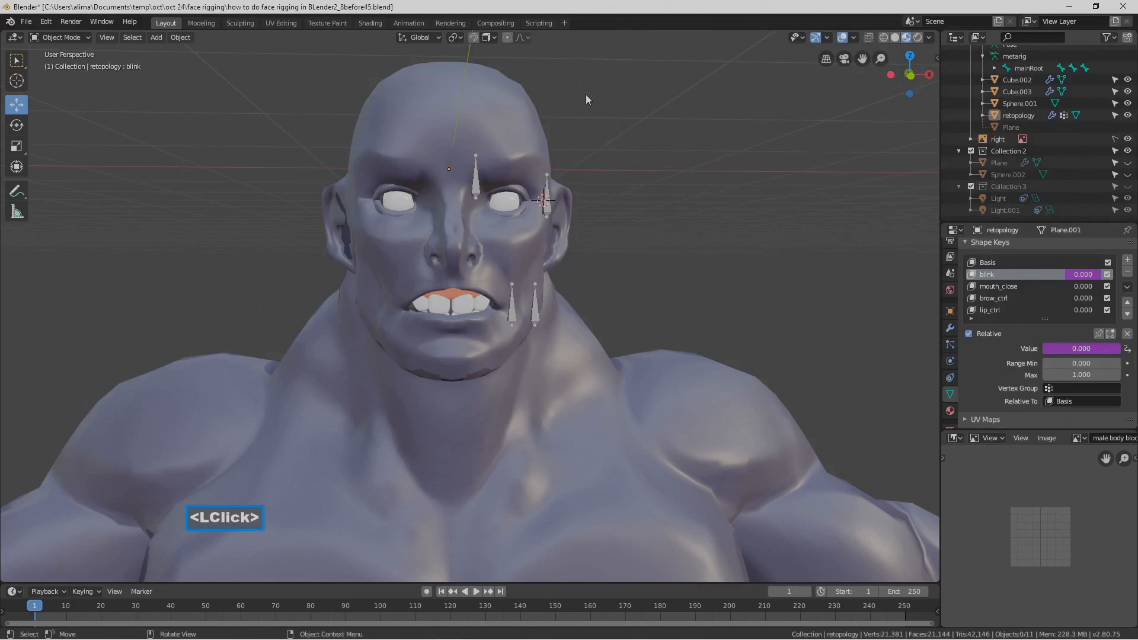
# - Put the Face_ctrl armature in Pose Mode, test the stronger blink response by moving the e_ctrl bone downward, and cancel the move
pyautogui.click(88, 37)
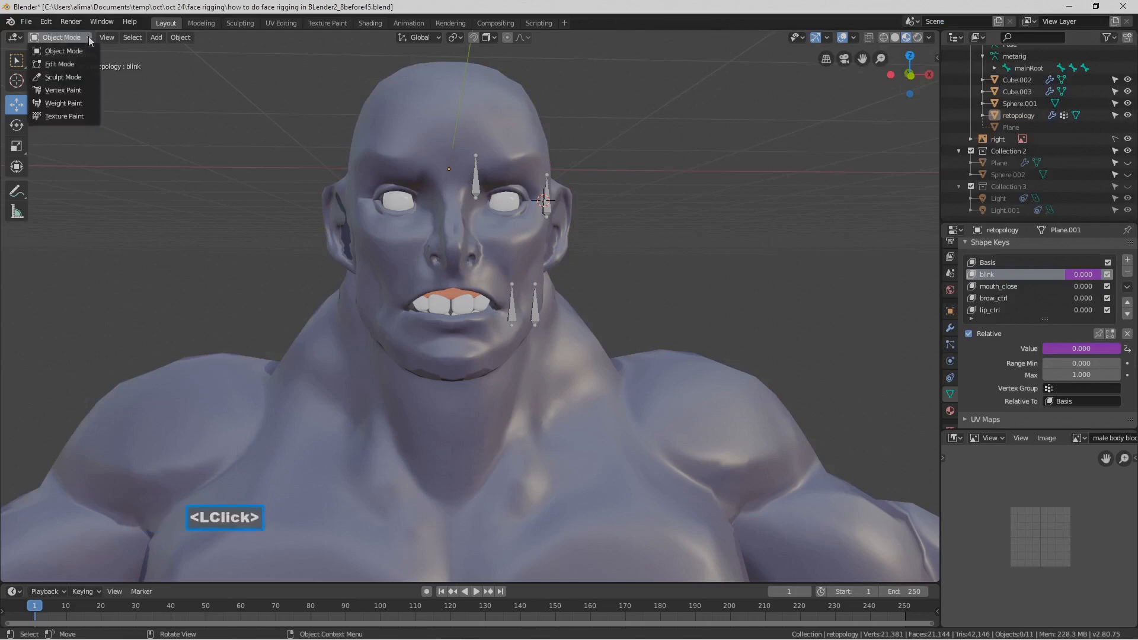
pyautogui.click(545, 201)
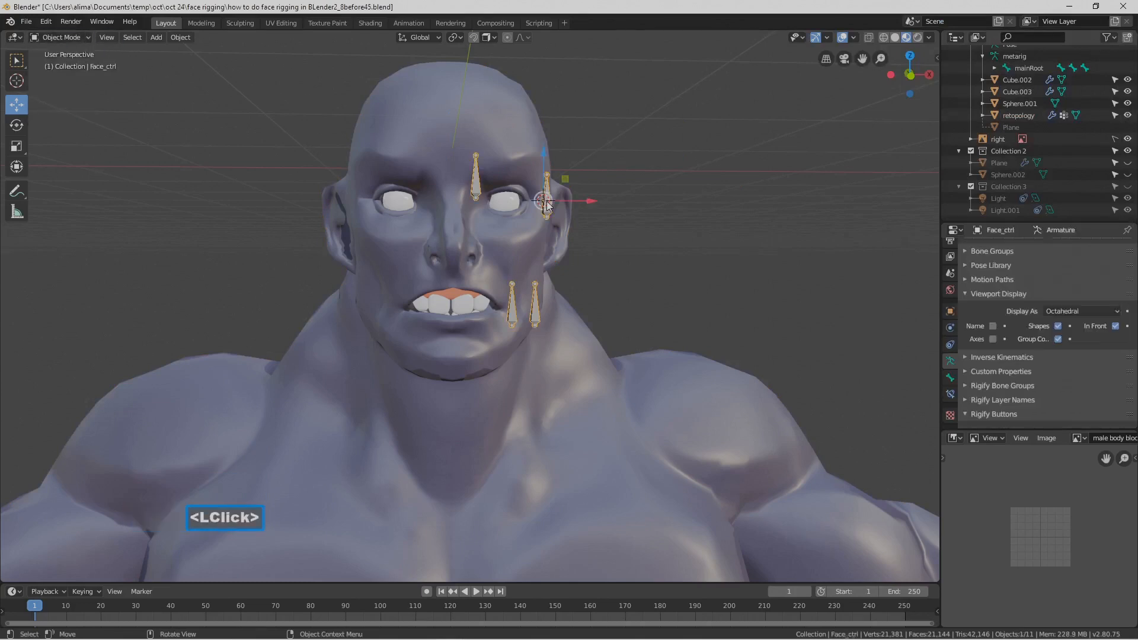
pyautogui.click(87, 38)
pyautogui.click(85, 77)
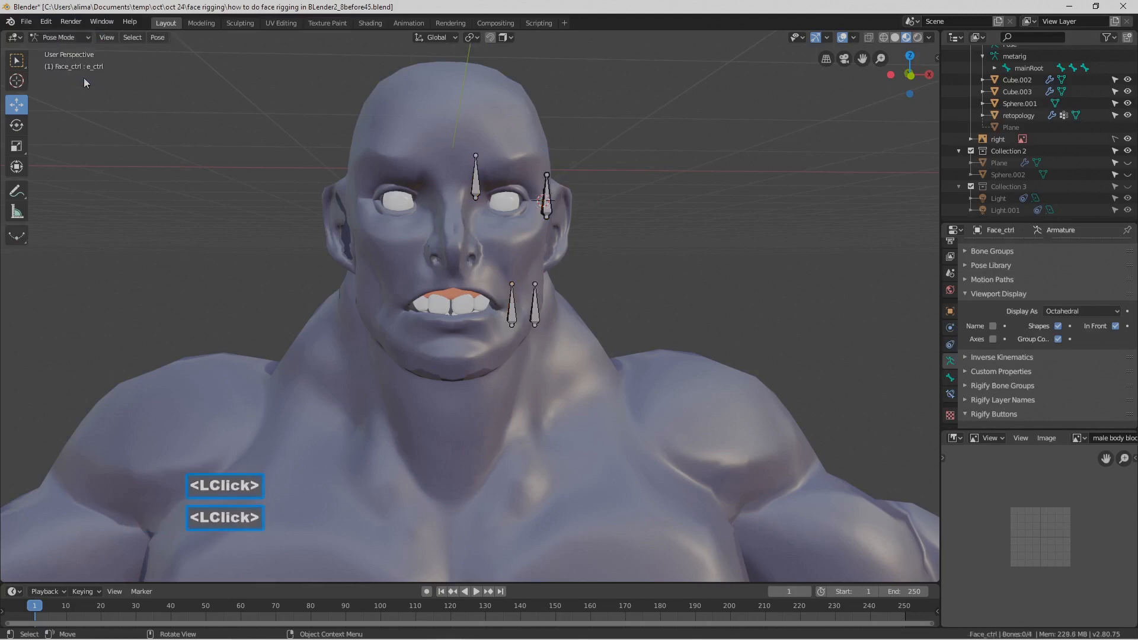
pyautogui.click(549, 191)
pyautogui.moveTo(549, 178)
pyautogui.mouseDown()
pyautogui.moveTo(565, 169)
pyautogui.moveTo(568, 183)
pyautogui.moveTo(576, 157)
pyautogui.moveTo(575, 183)
pyautogui.moveTo(580, 171)
pyautogui.moveTo(588, 192)
pyautogui.moveTo(559, 186)
pyautogui.mouseUp()
pyautogui.rightClick(589, 193)
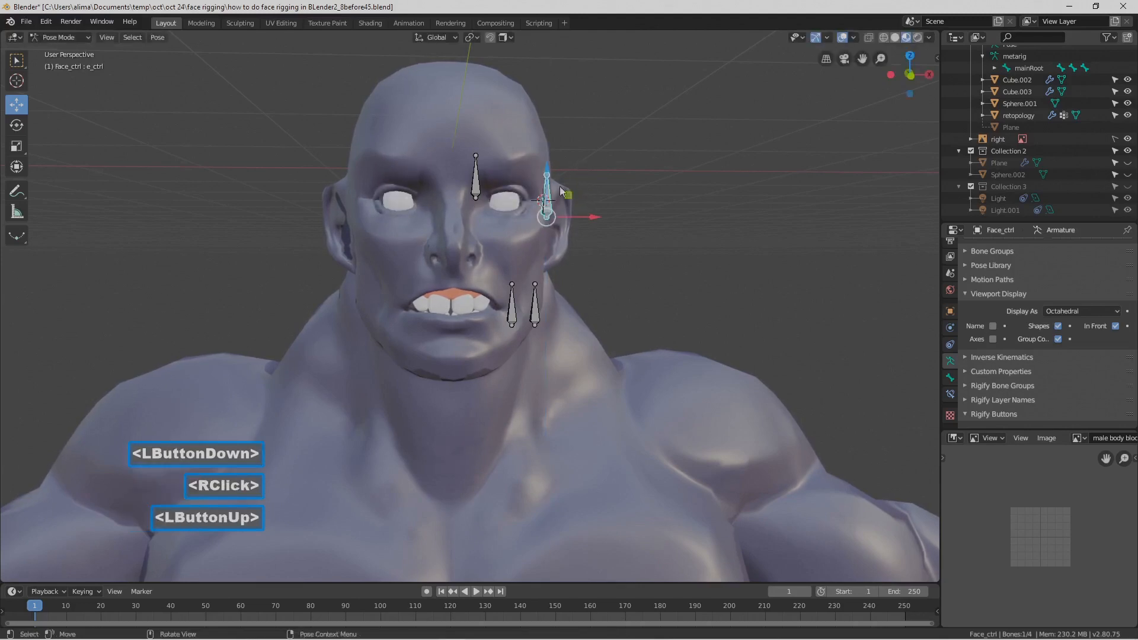
# - Deselect the e_ctrl bone and return the Face_ctrl armature to Object Mode
pyautogui.click(667, 212)
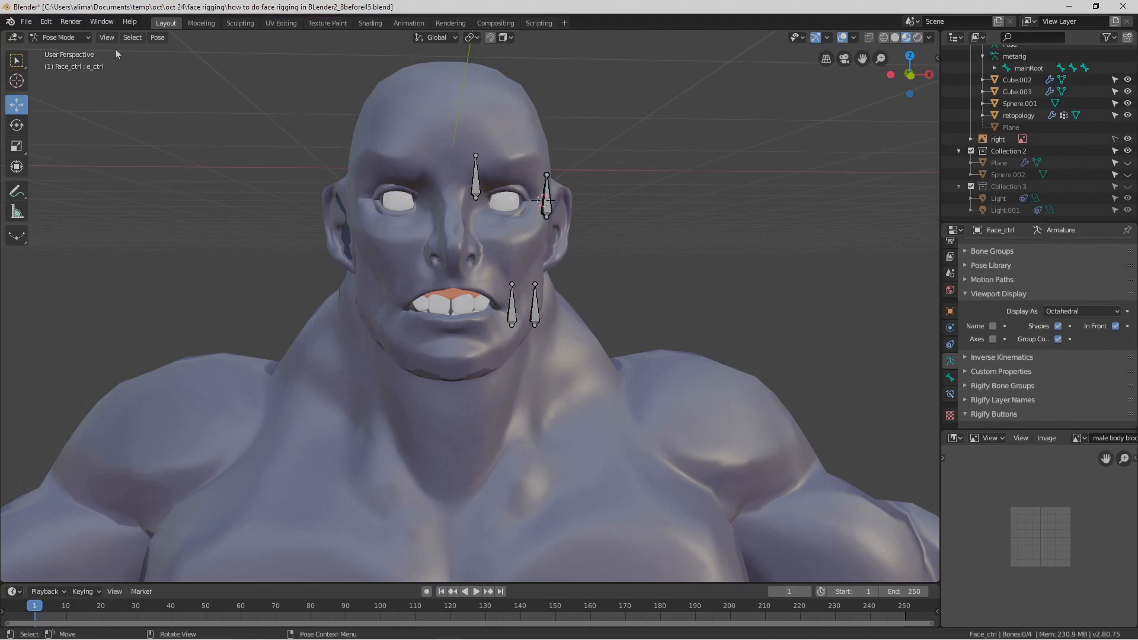
pyautogui.click(86, 37)
pyautogui.click(83, 51)
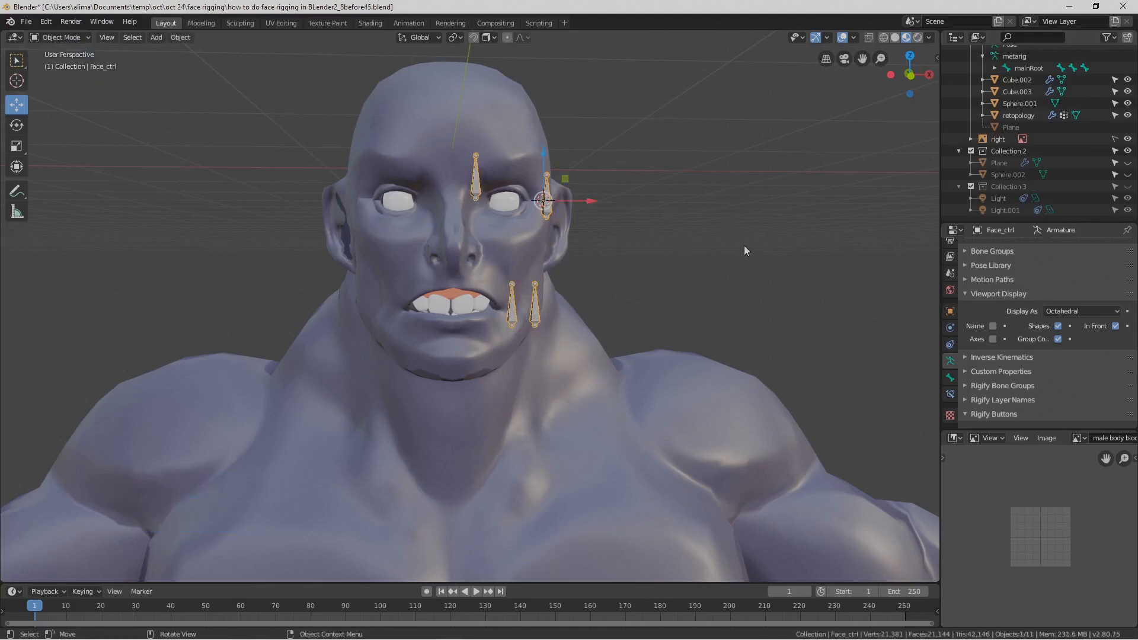
pyautogui.press('Pause')
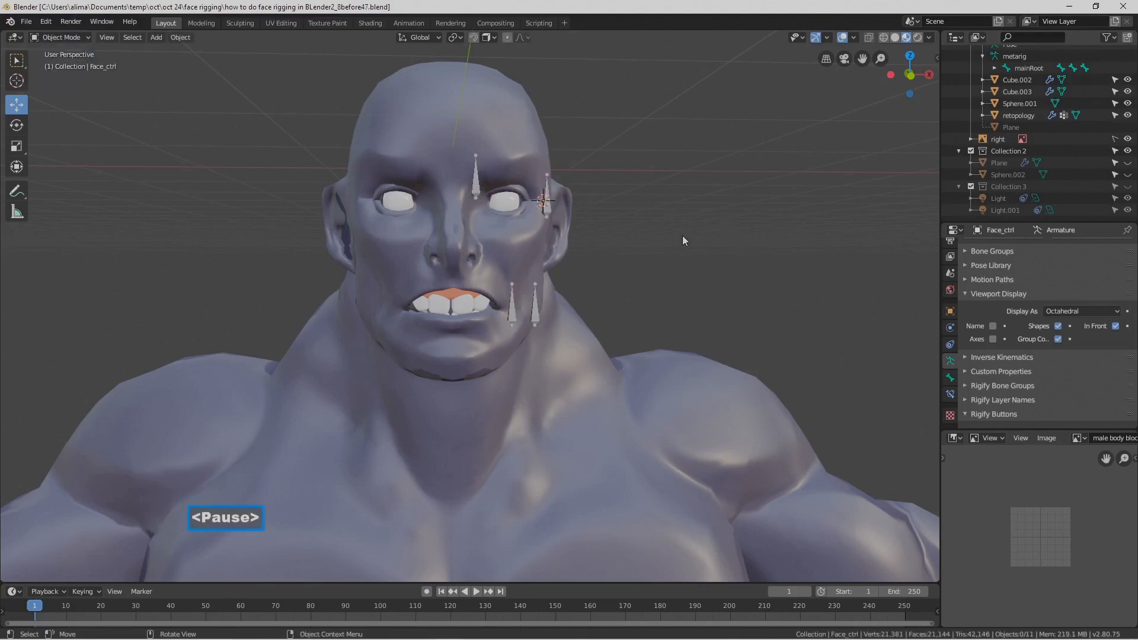
# - Test the blink driver again in Pose Mode by moving the e_ctrl bone upward along its vertical axis, and cancel the move
pyautogui.click(544, 202)
pyautogui.moveTo(84, 36); pyautogui.dragTo(75, 84)
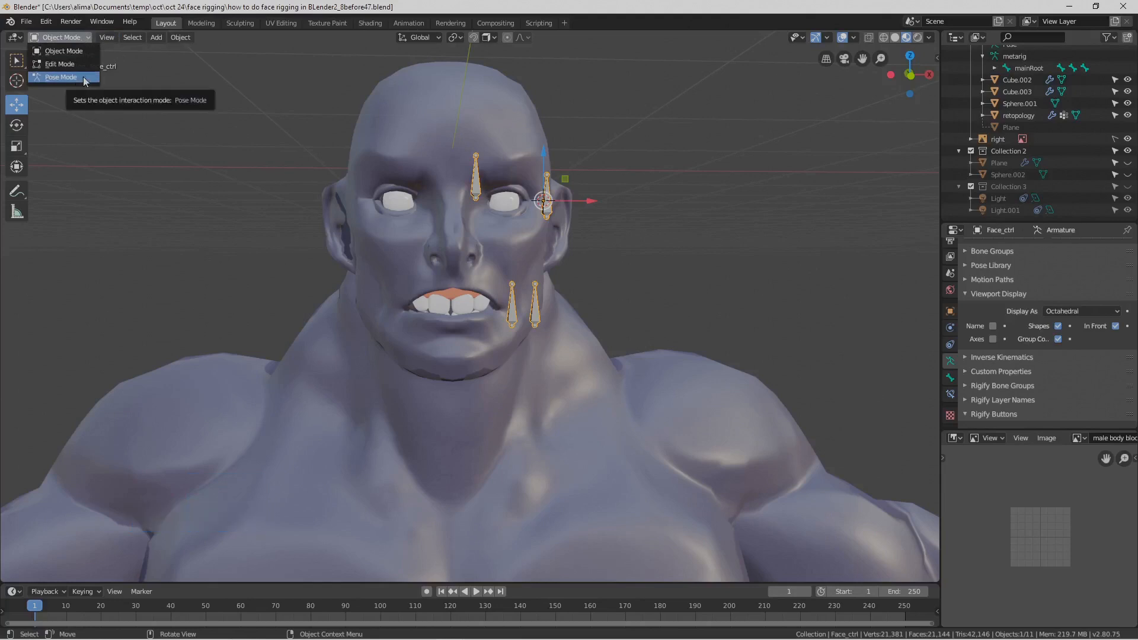
pyautogui.click(83, 77)
pyautogui.click(547, 207)
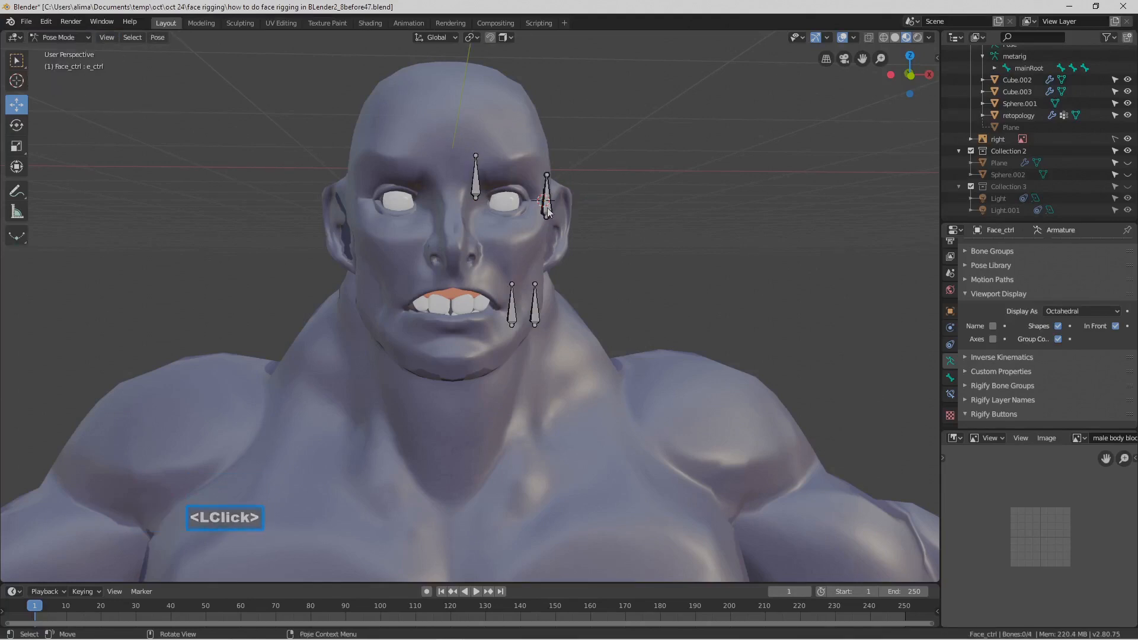
pyautogui.moveTo(549, 171); pyautogui.dragTo(543, 102)
pyautogui.rightClick(543, 102)
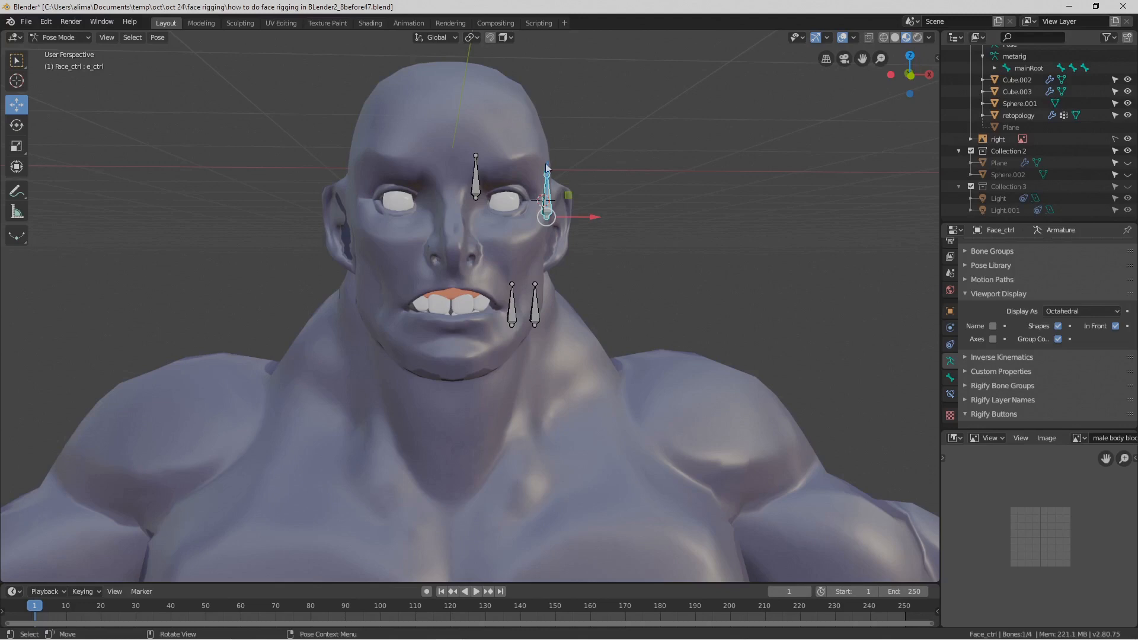
# - Leave Pose Mode with no bone selected, putting the Face_ctrl armature back in Object Mode
pyautogui.click(655, 225)
pyautogui.click(87, 37)
pyautogui.click(81, 51)
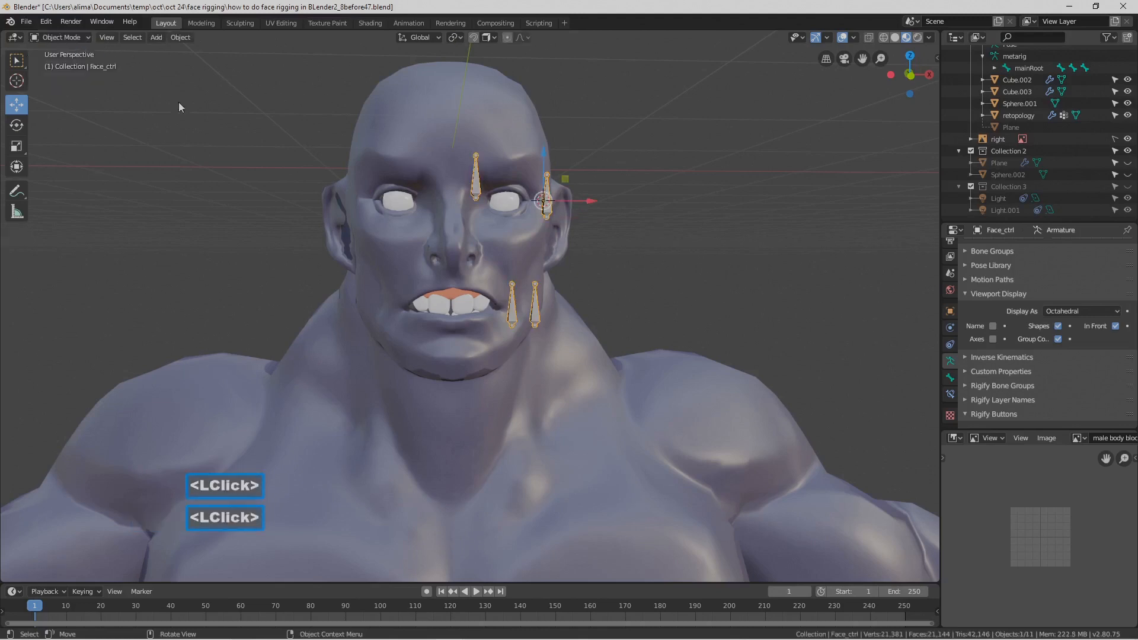
pyautogui.press('Pause')
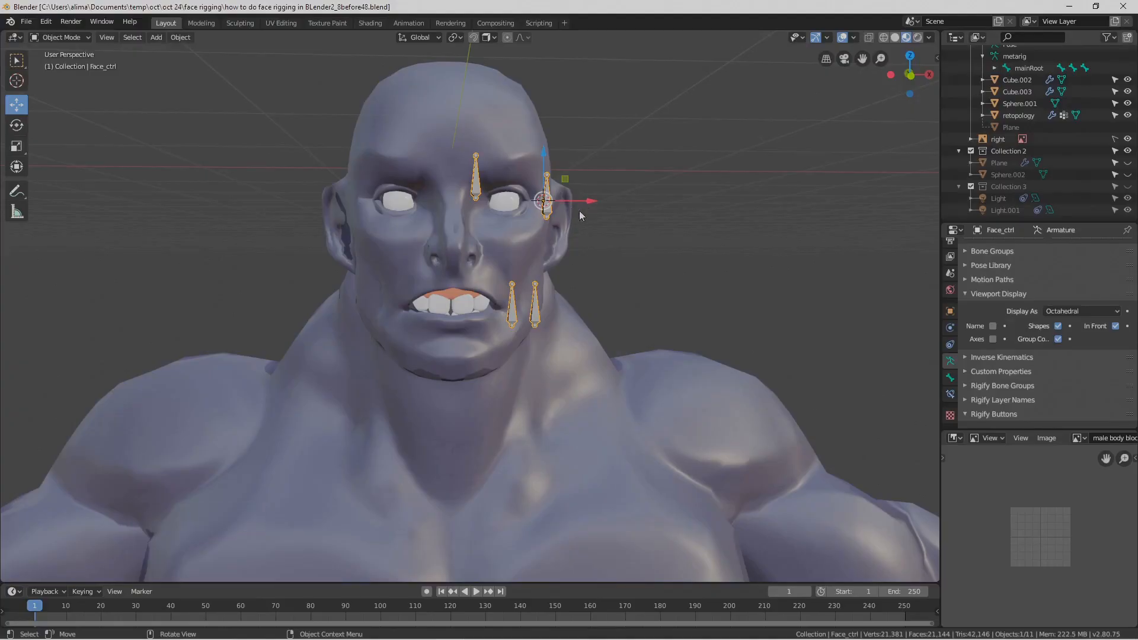
# - Select the retopology body mesh so its shape keys can be edited
pyautogui.click(713, 381)
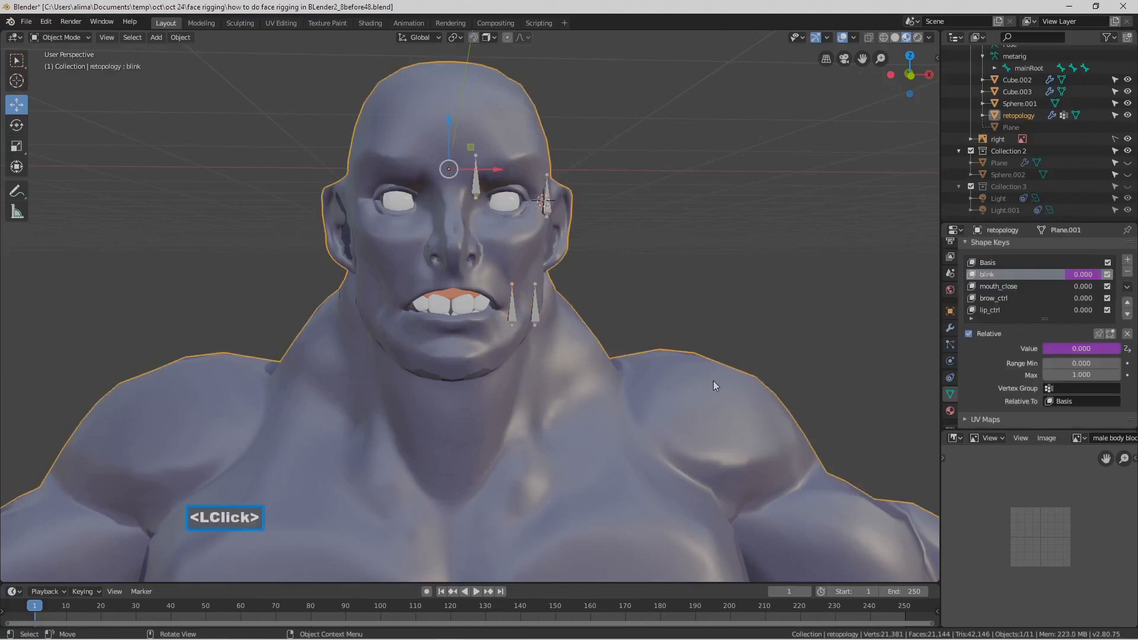
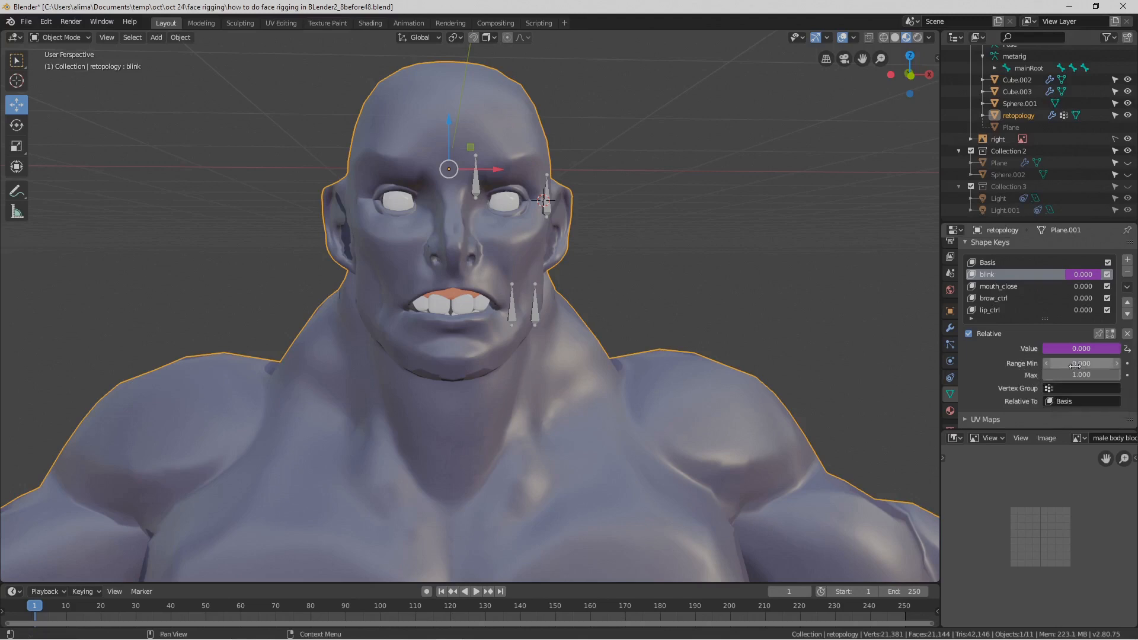
pyautogui.click(1078, 364)
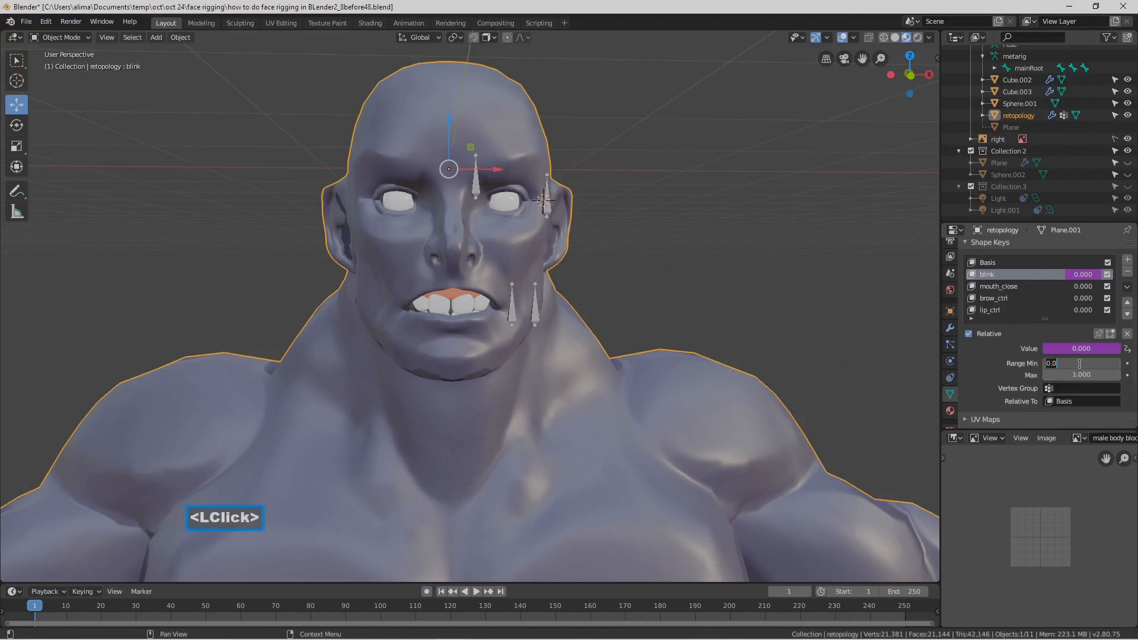
pyautogui.write('1')
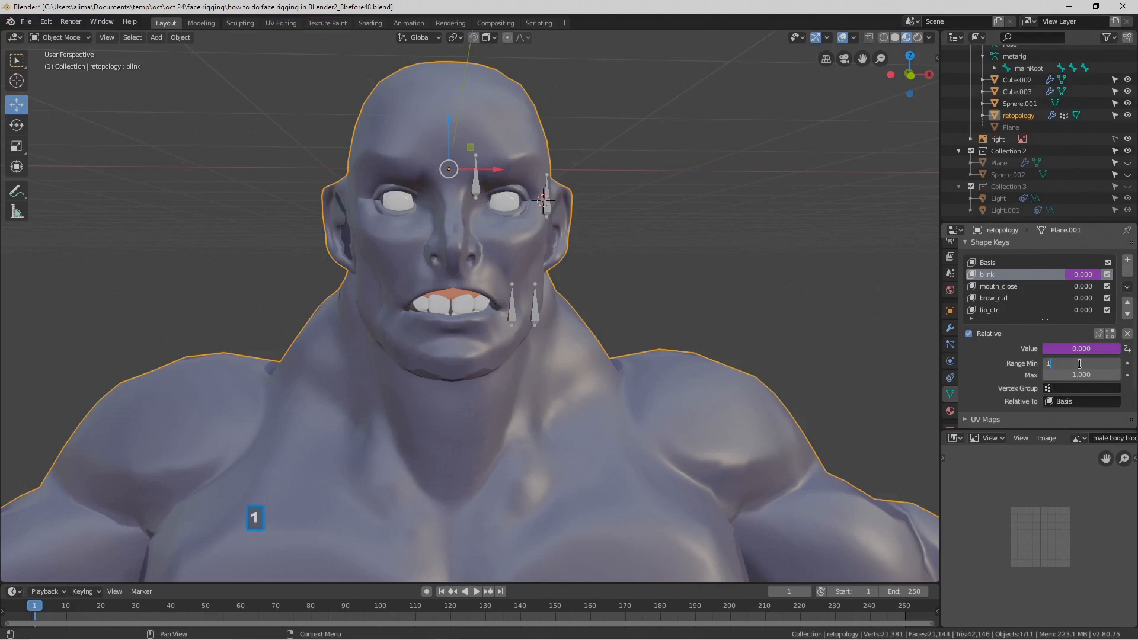
pyautogui.write('5')
pyautogui.press('Return')
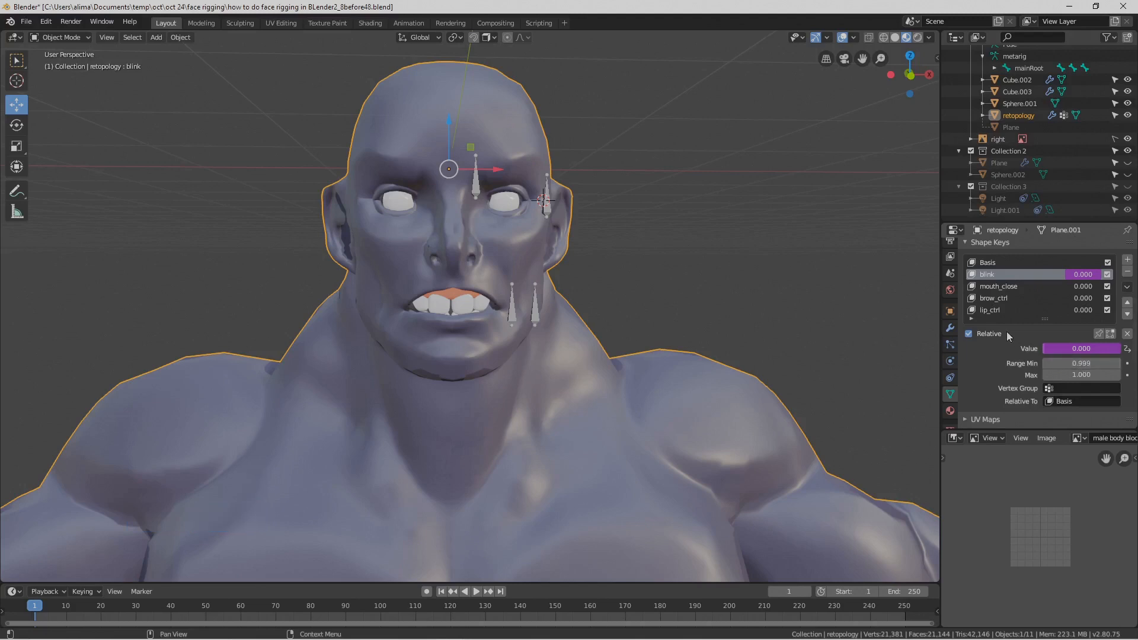
# - Set the blink shape key's minimum range to -0.5
pyautogui.click(1074, 364)
pyautogui.press('BackSpace')
pyautogui.write('-0.5')
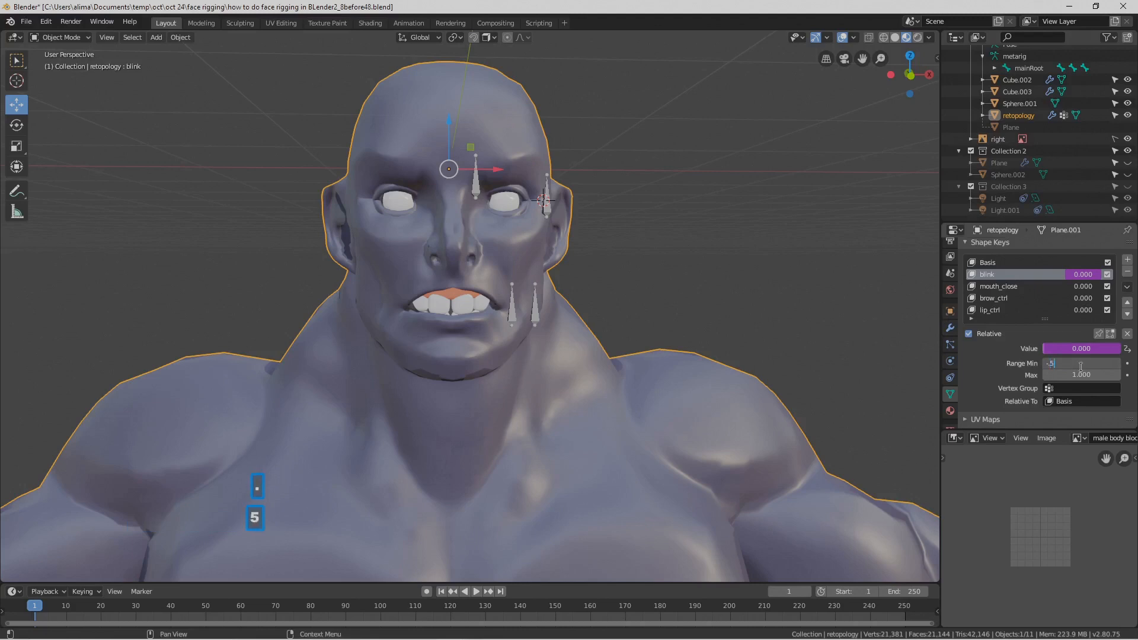
pyautogui.press('Return')
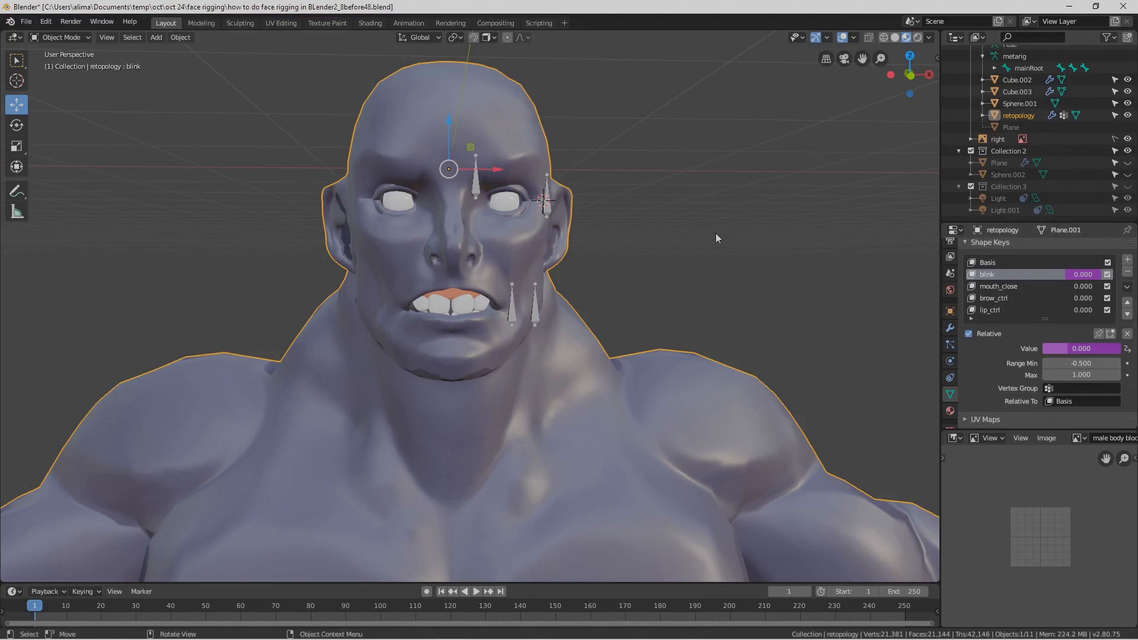
# - Put the Face_ctrl armature in Pose Mode, test the extended blink range by moving the e_ctrl bone vertically, and cancel the move
pyautogui.click(547, 204)
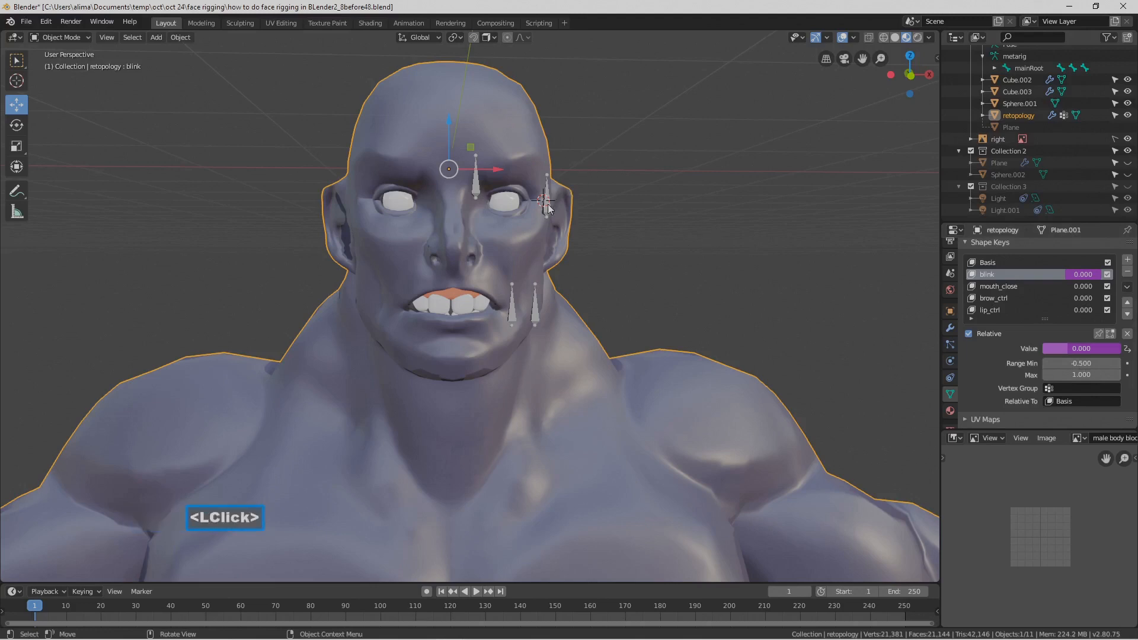
pyautogui.click(87, 38)
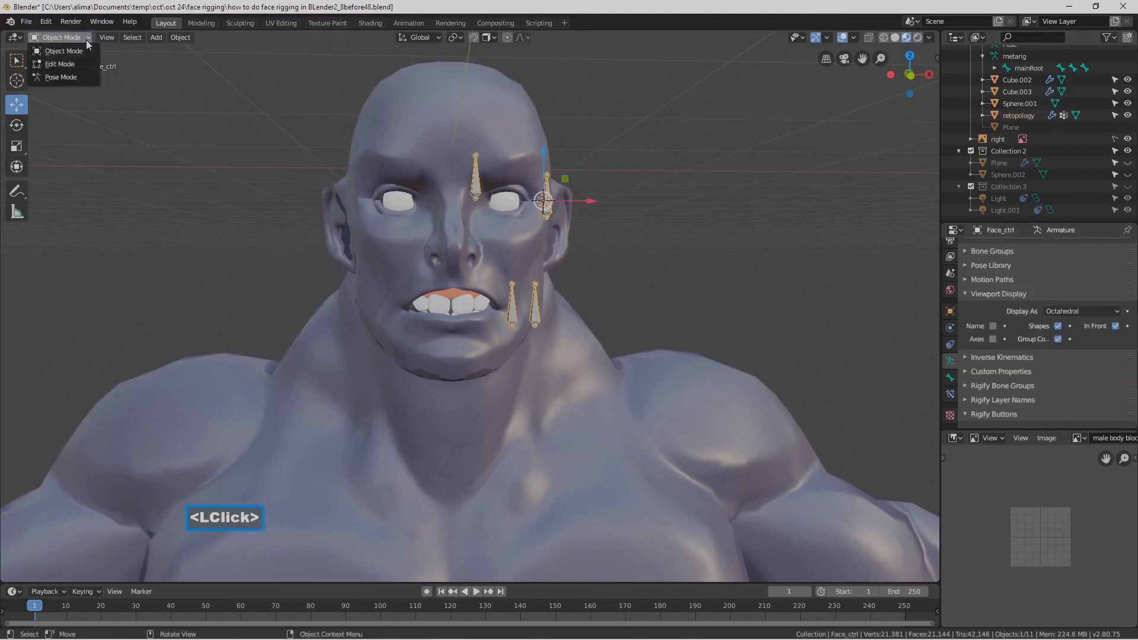
pyautogui.click(79, 77)
pyautogui.click(549, 211)
pyautogui.moveTo(547, 172); pyautogui.dragTo(640, 189)
pyautogui.rightClick(568, 169)
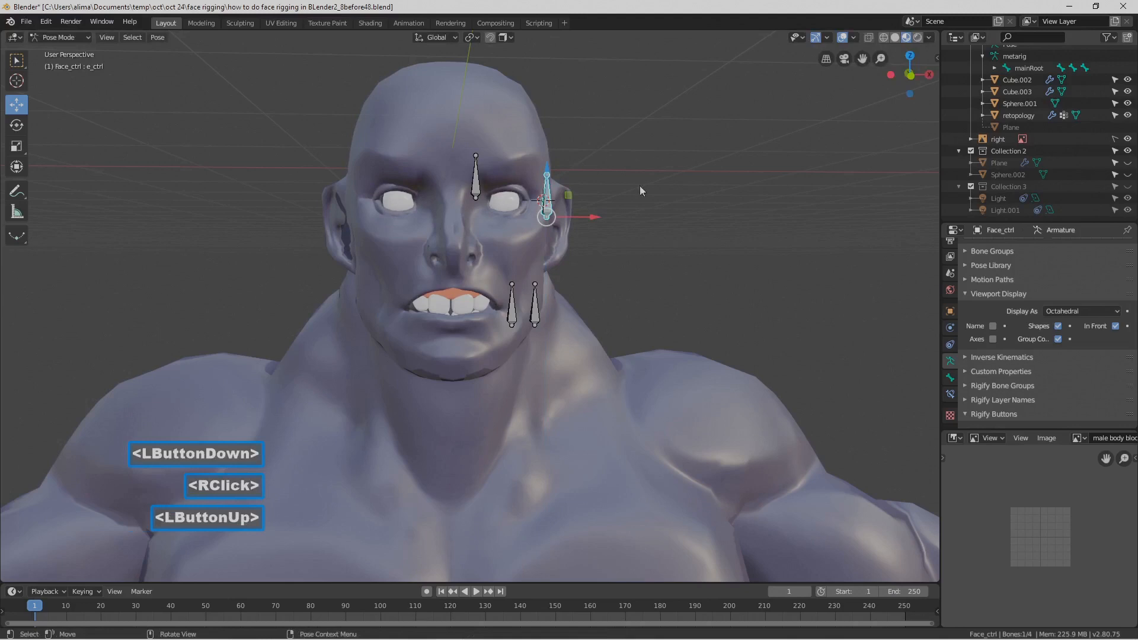
# - Return the Face_ctrl armature to Object Mode with no bone selected, and save incrementally as "how to do face rigging in BLender2_8before49.blend"
pyautogui.click(672, 232)
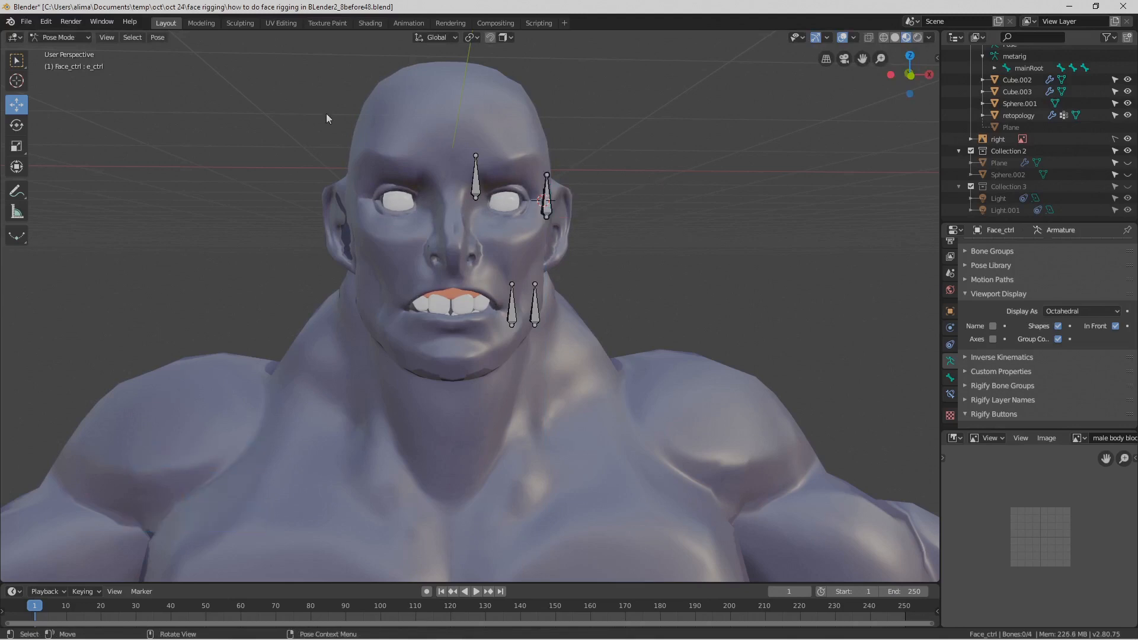
pyautogui.click(88, 37)
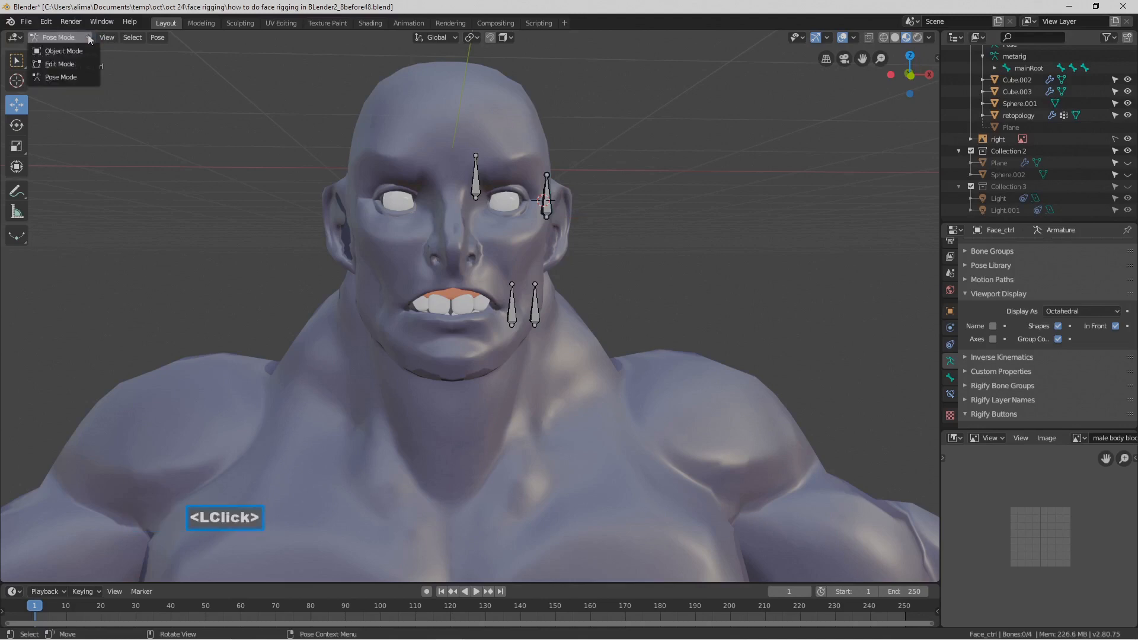
pyautogui.click(87, 51)
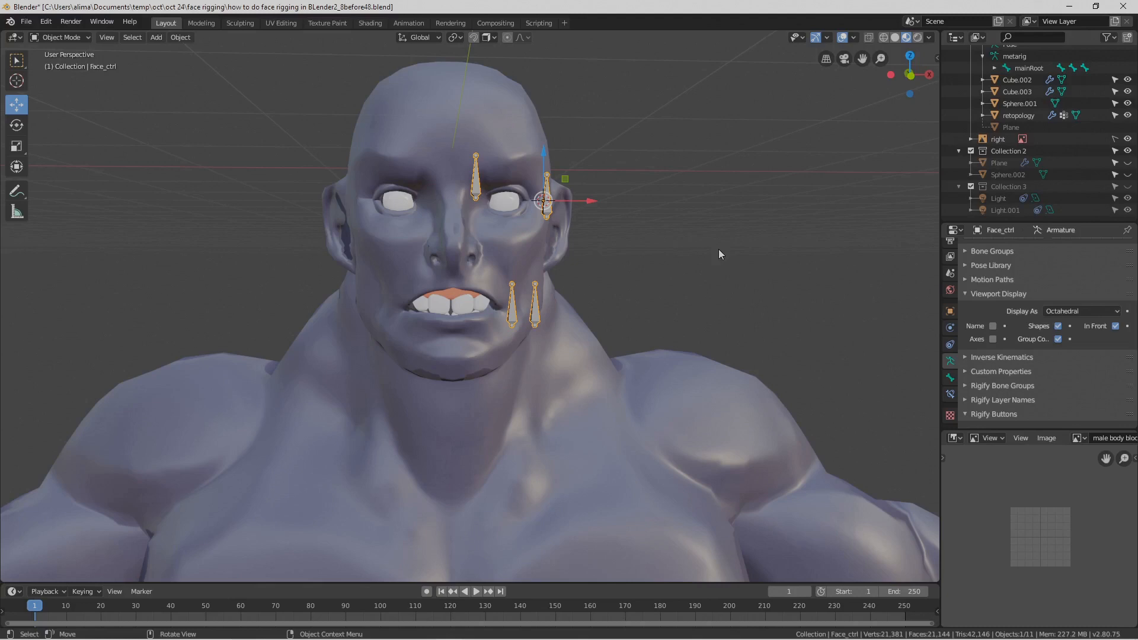
pyautogui.press('Pause')
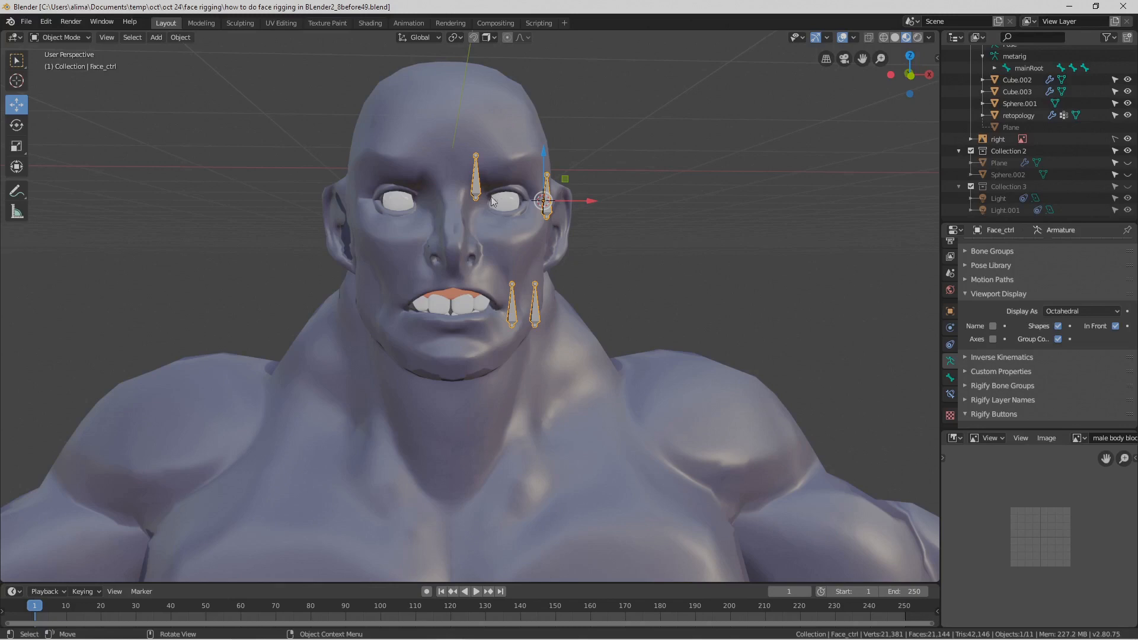
# - Copy the blink driver onto the mouth_close, brow_ctrl and lip_ctrl shape keys, and save incrementally as "how to do face rigging in BLender2_8before51.blend"
pyautogui.click(754, 396)
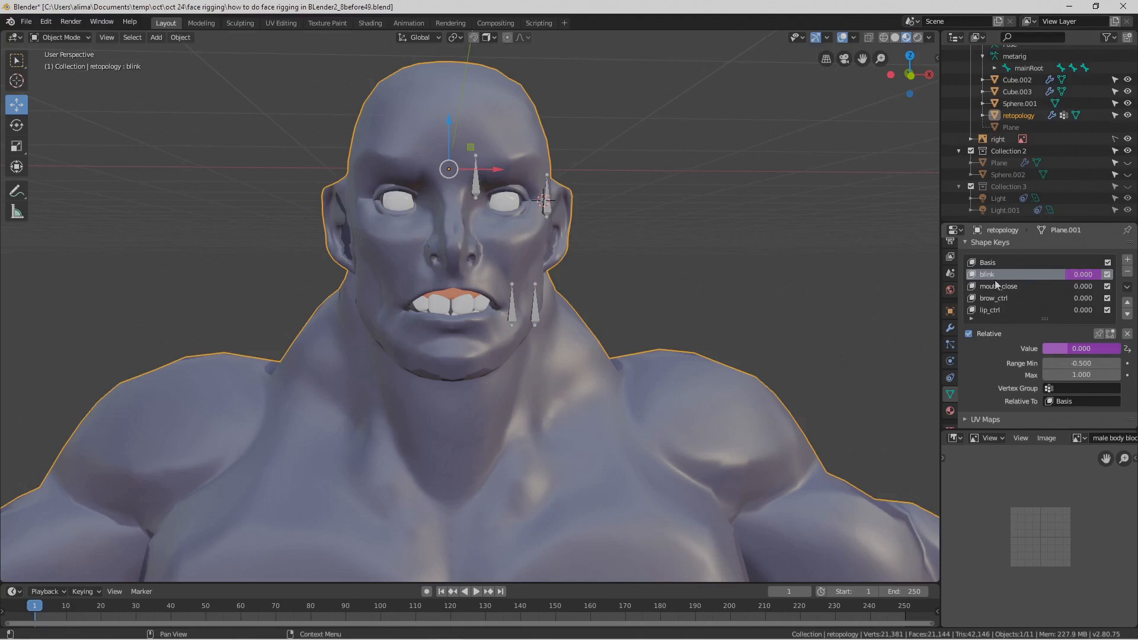
pyautogui.rightClick(1087, 273)
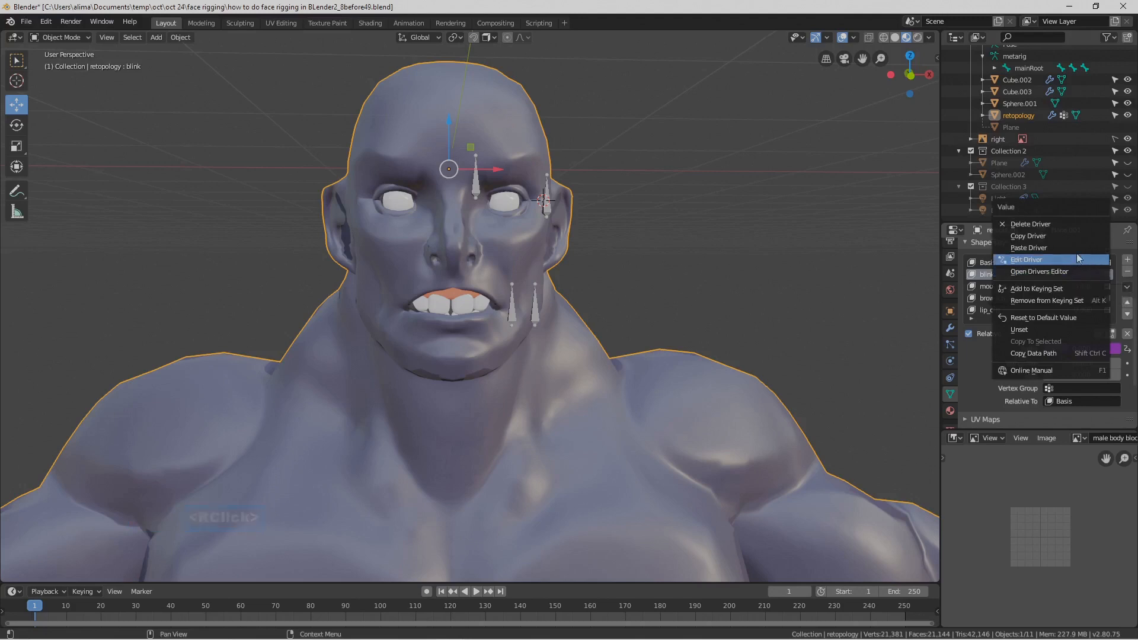
pyautogui.click(1074, 237)
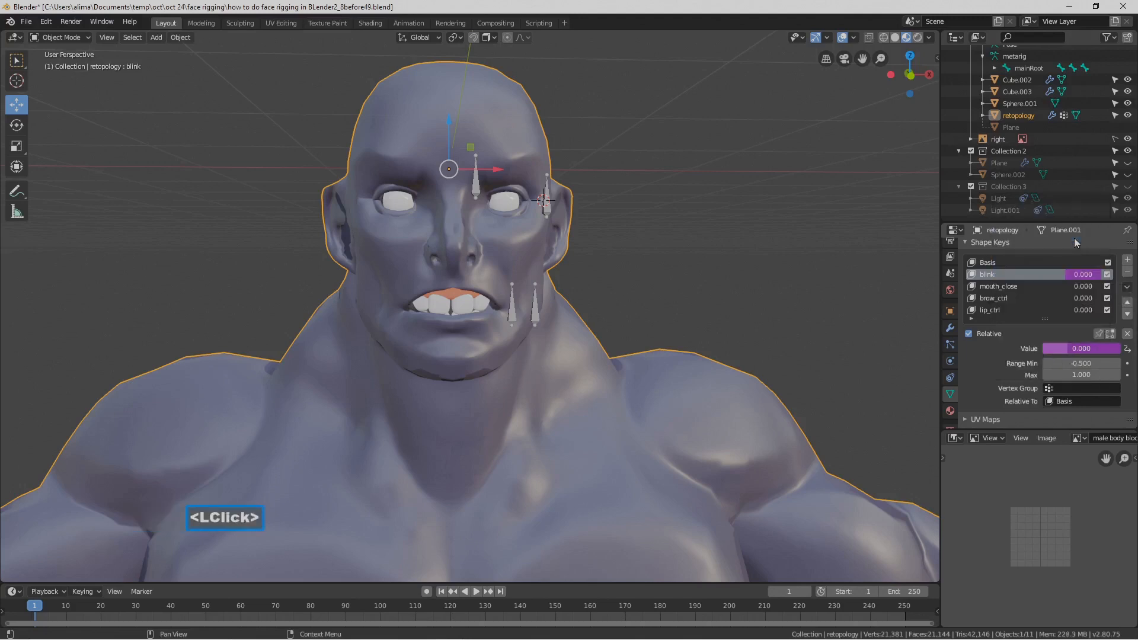
pyautogui.rightClick(1082, 288)
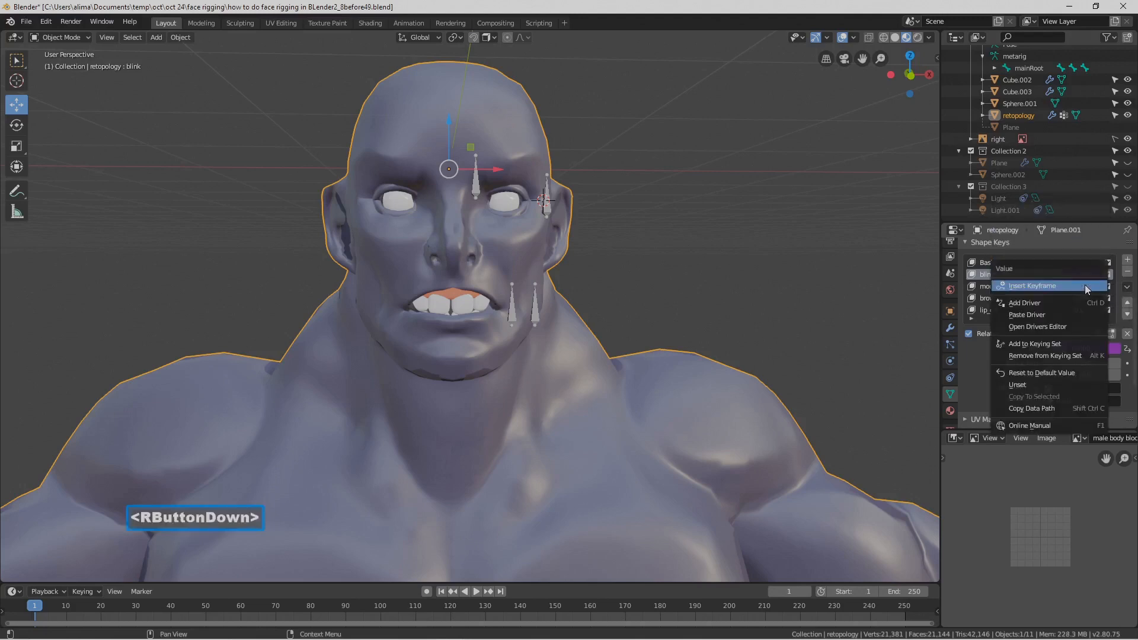
pyautogui.click(1082, 314)
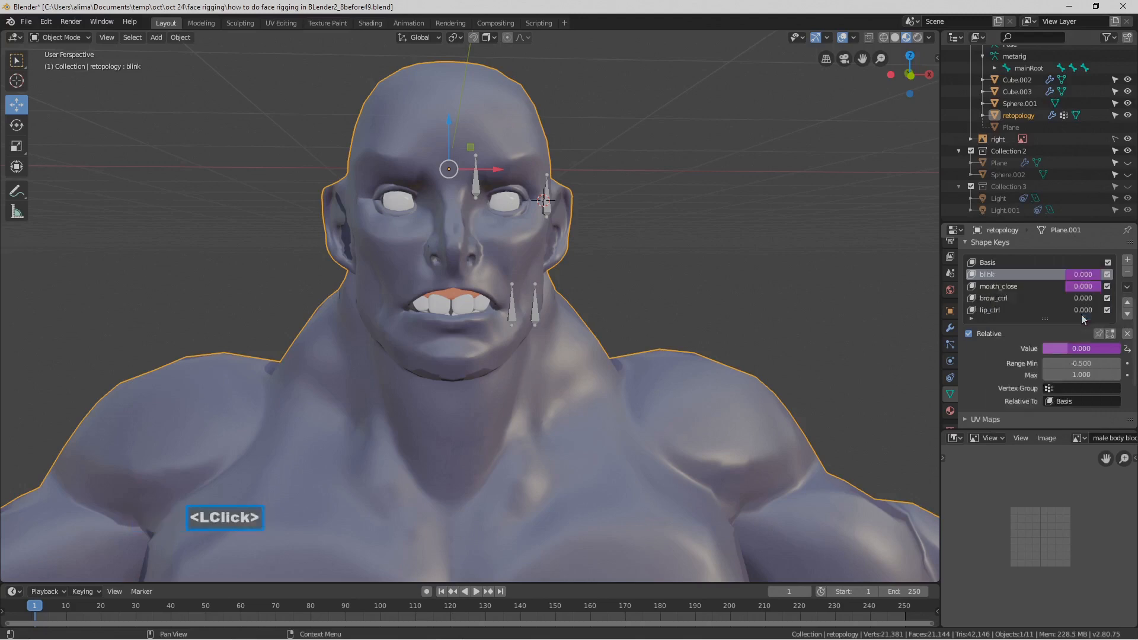
pyautogui.rightClick(1084, 301)
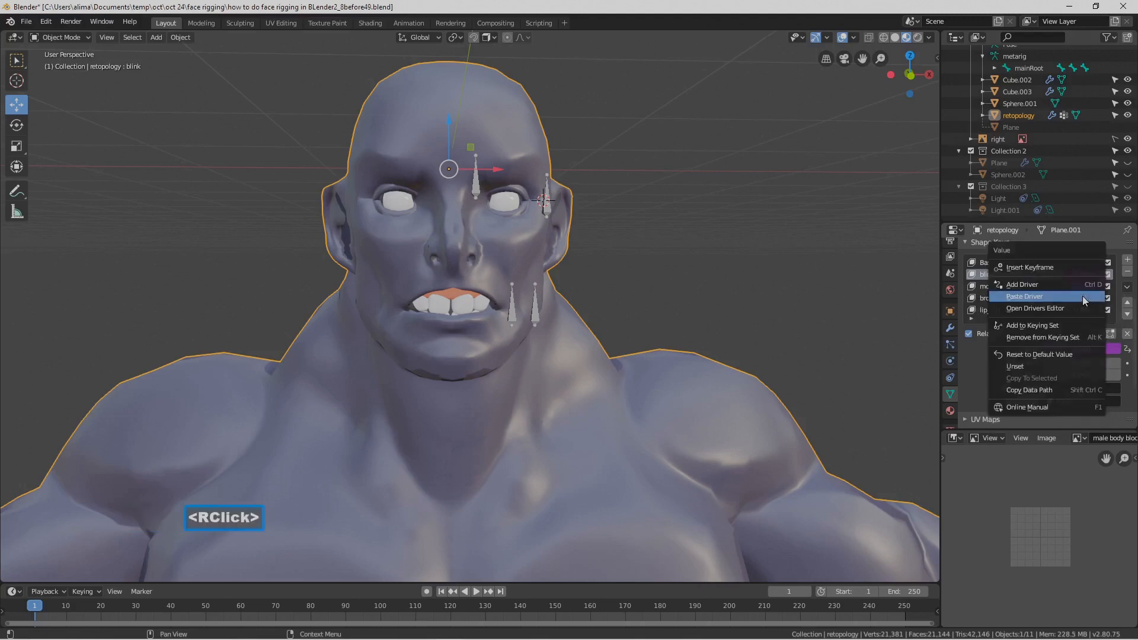
pyautogui.click(1084, 296)
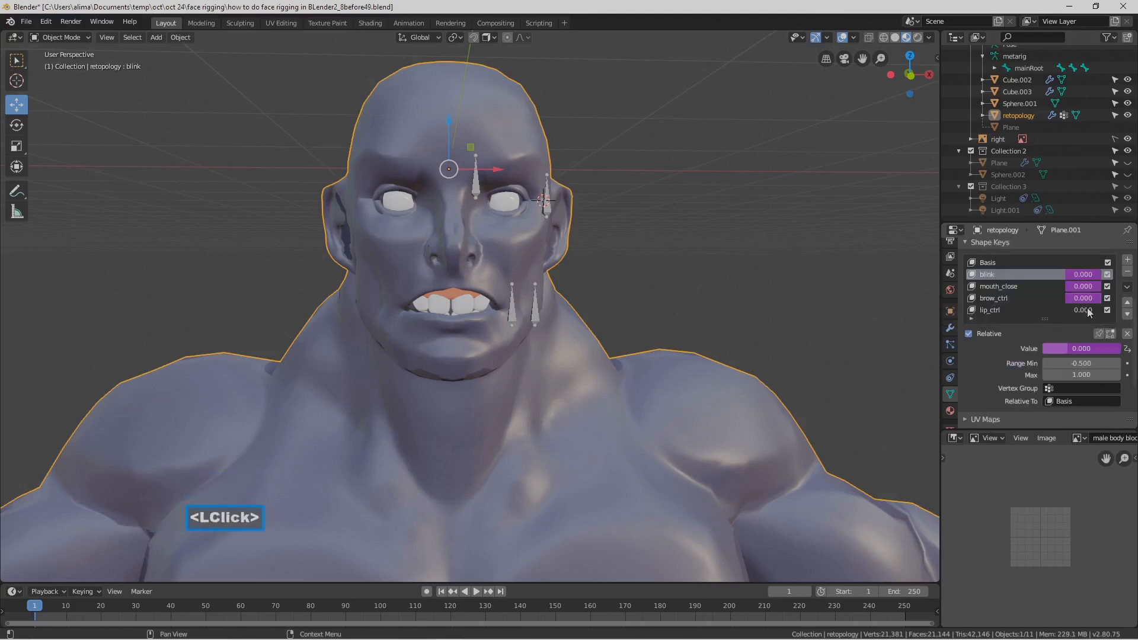
pyautogui.rightClick(1088, 309)
pyautogui.click(1088, 308)
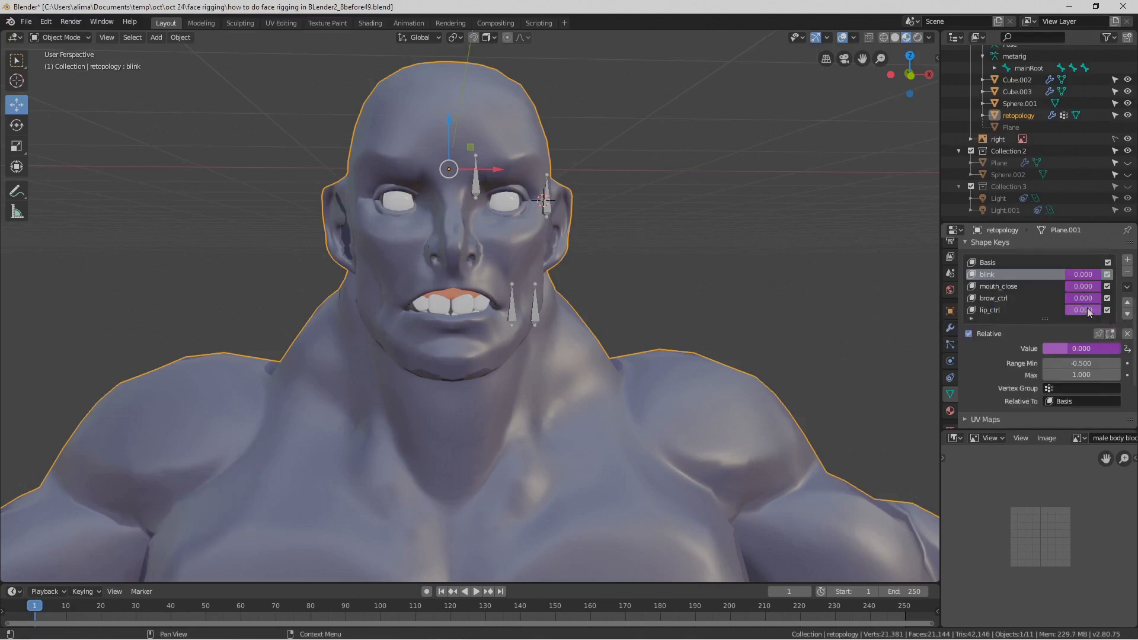
pyautogui.click(973, 319)
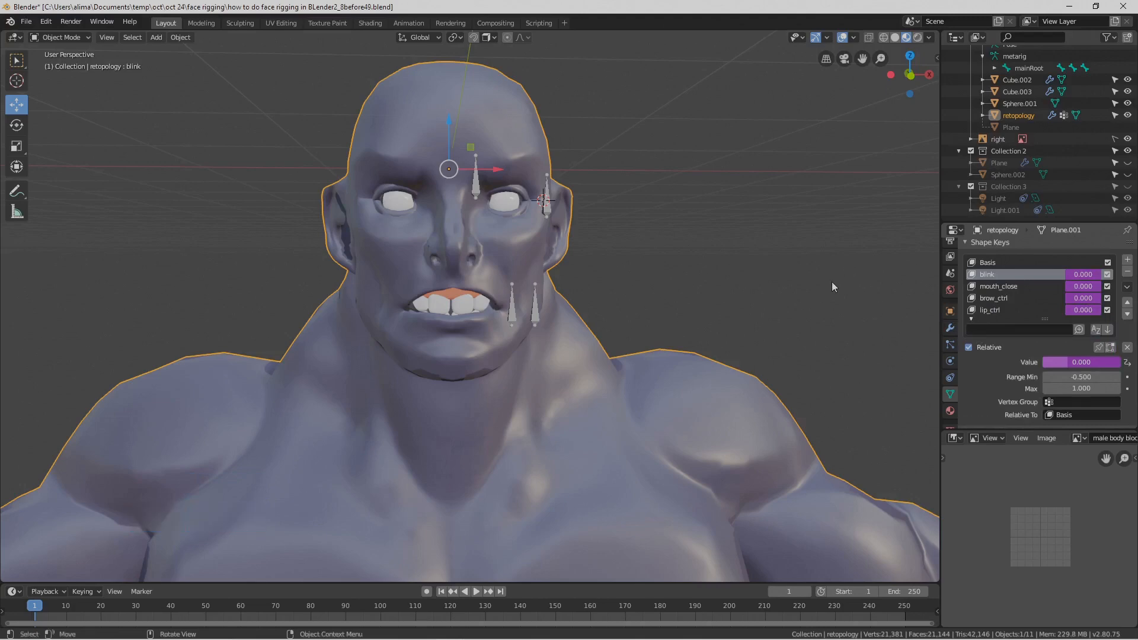
pyautogui.press('Pause')
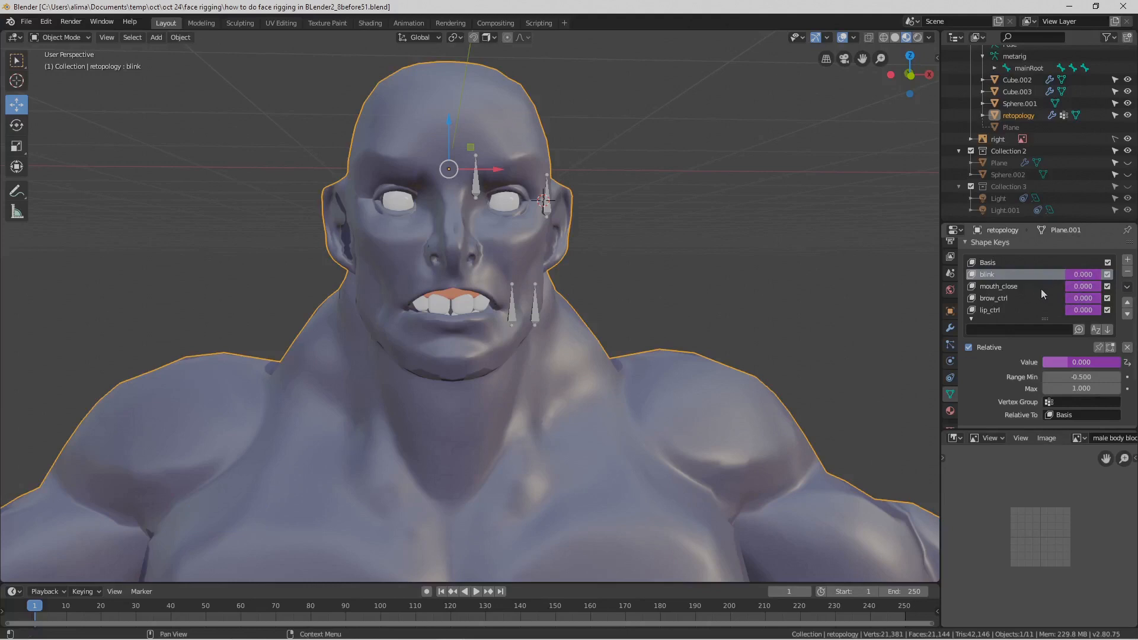
# - Put the Face_ctrl armature in Edit Mode and rename the bone between the eyes as brow_ctrl
pyautogui.click(549, 193)
pyautogui.click(86, 40)
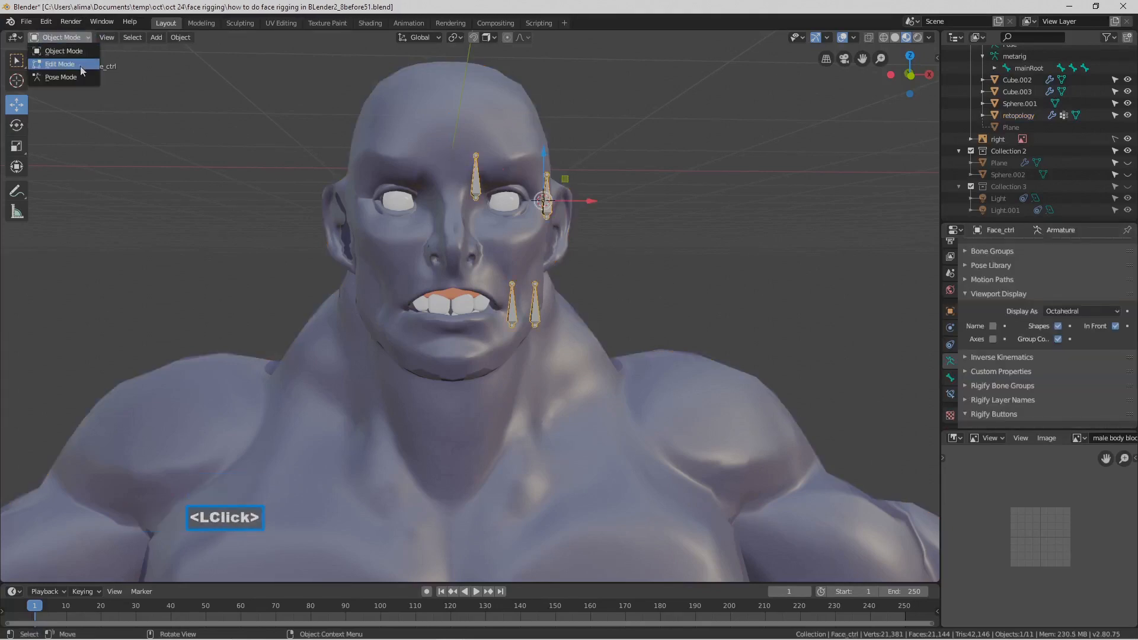
pyautogui.click(80, 66)
pyautogui.click(476, 182)
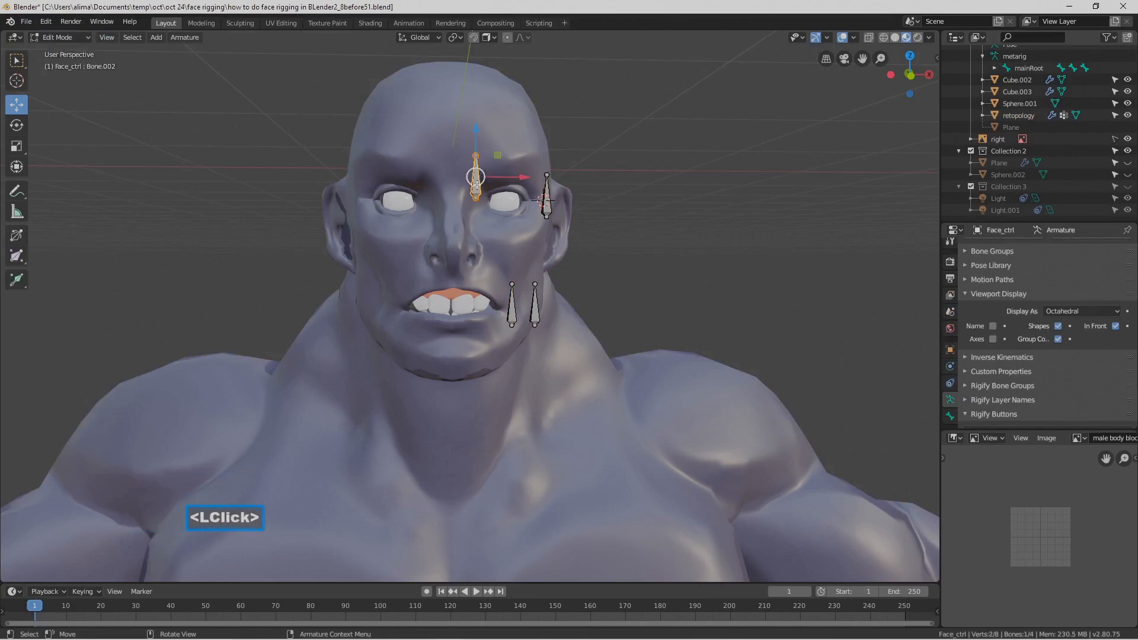
pyautogui.click(950, 416)
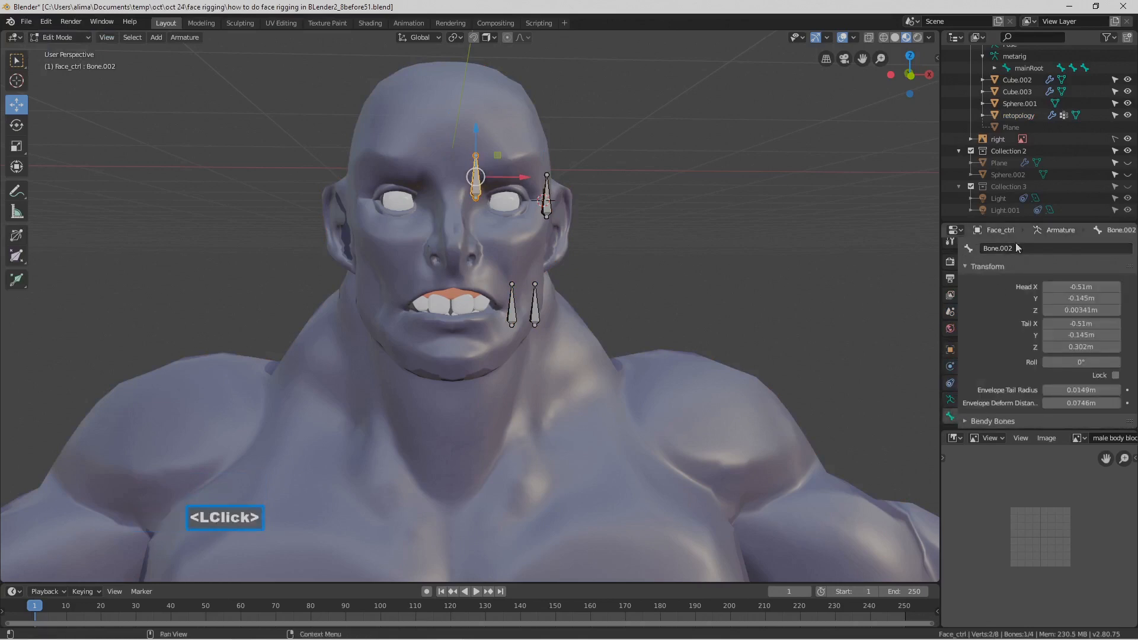
pyautogui.click(1021, 248)
pyautogui.press('BackSpace')
pyautogui.write('brow_')
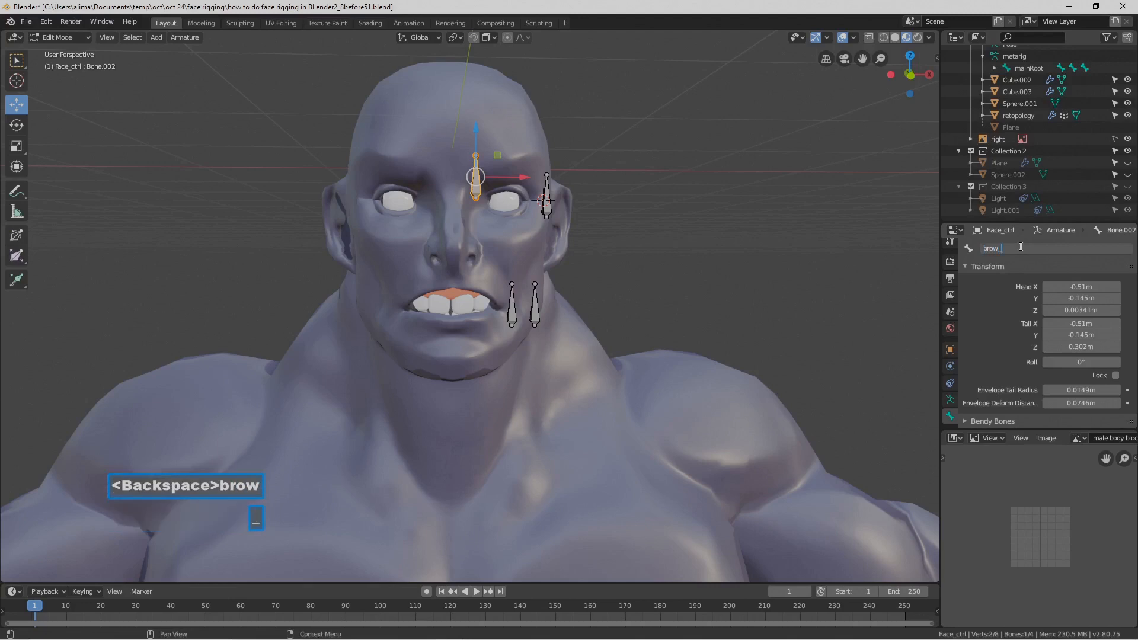
pyautogui.write('ctrl')
pyautogui.press('Return')
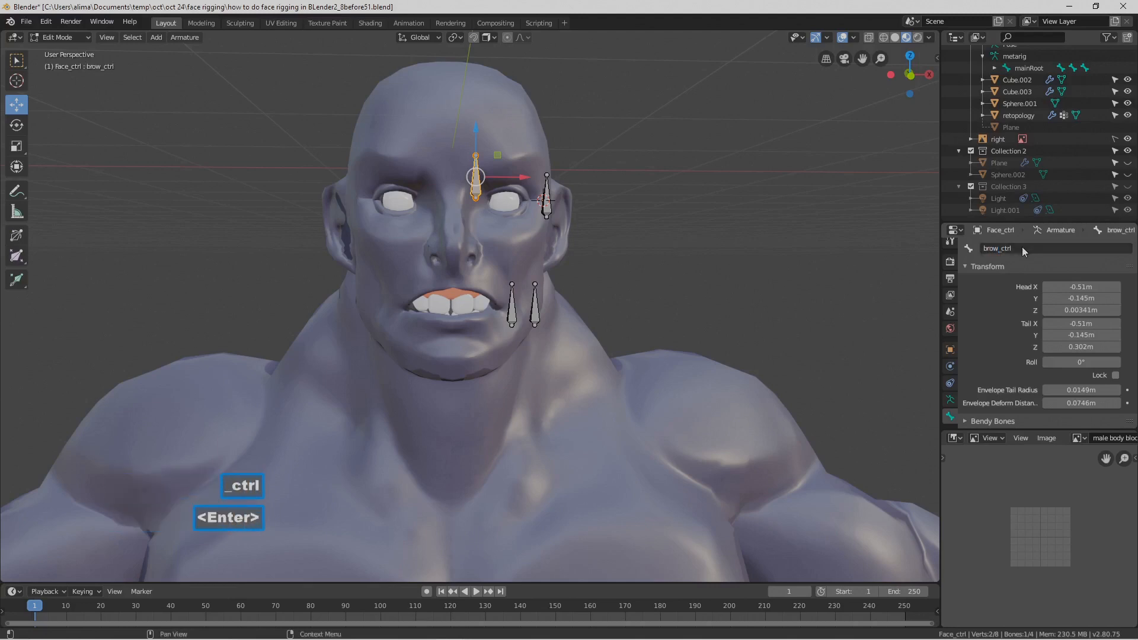
# - Rename the bone nearest the mouth corner as mouth_close, and save incrementally as "how to do face rigging in BLender2_8before52.blend"
pyautogui.click(583, 304)
pyautogui.click(512, 310)
pyautogui.click(1015, 247)
pyautogui.press('BackSpace')
pyautogui.write('mou')
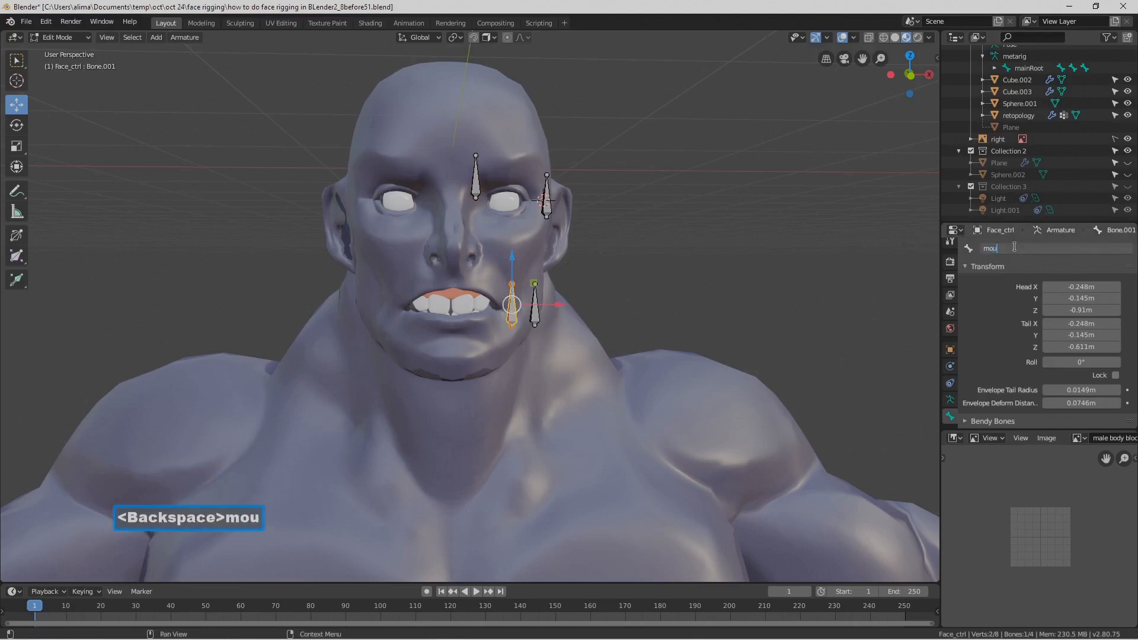
pyautogui.write('th_close')
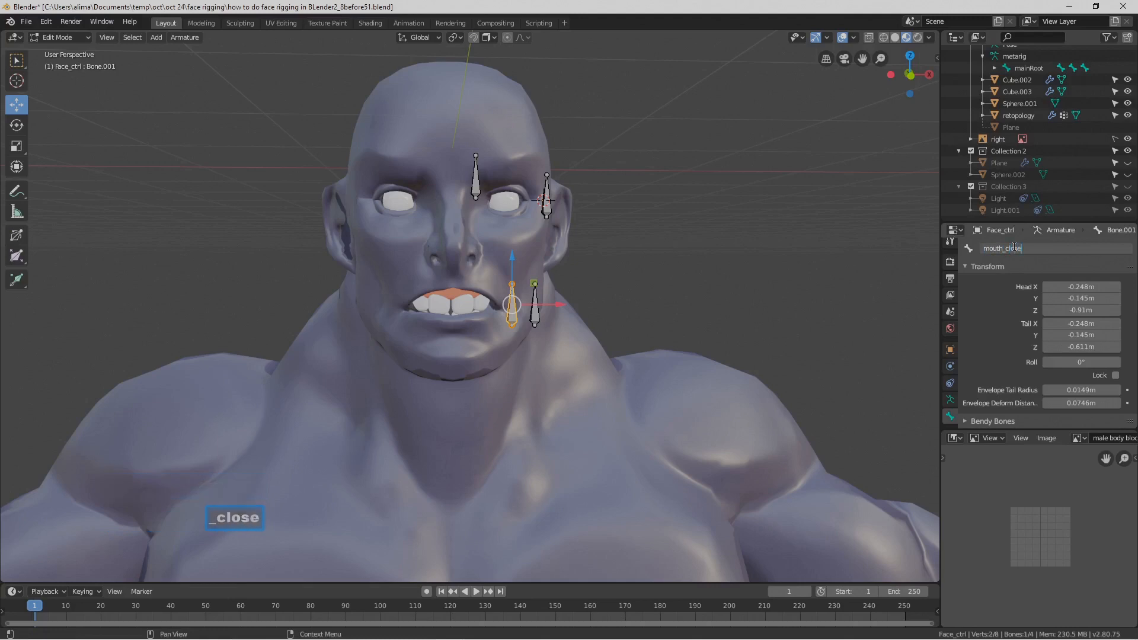
pyautogui.press('Return')
pyautogui.press('Pause')
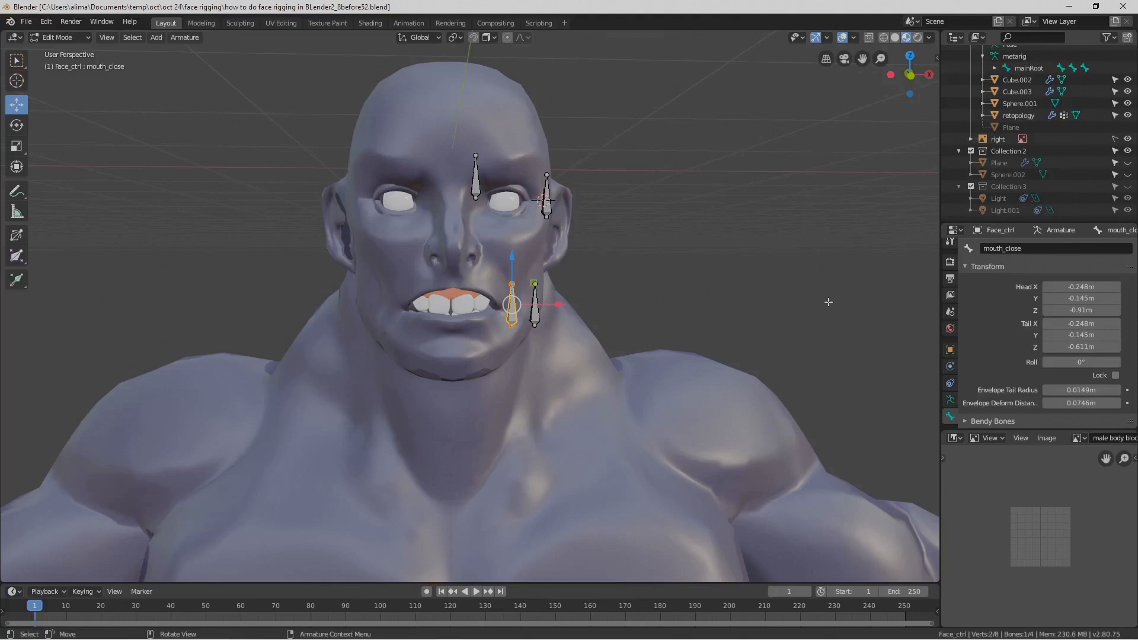
# - Deselect the mouth_close bone and switch the Face_ctrl armature from Edit Mode to Object Mode
pyautogui.click(828, 303)
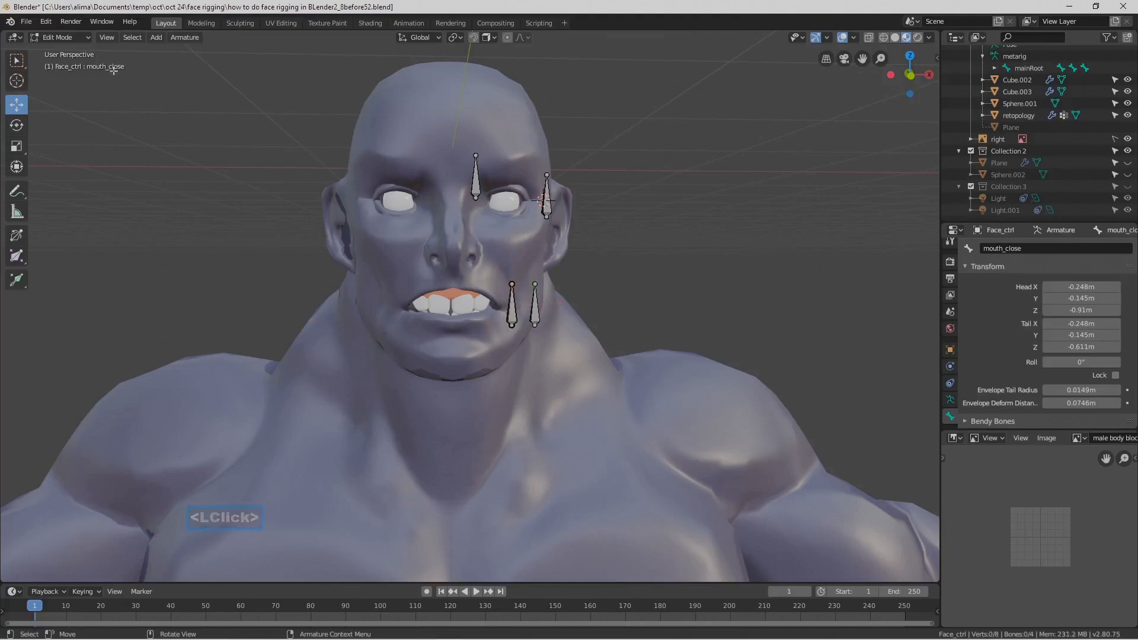
pyautogui.click(88, 36)
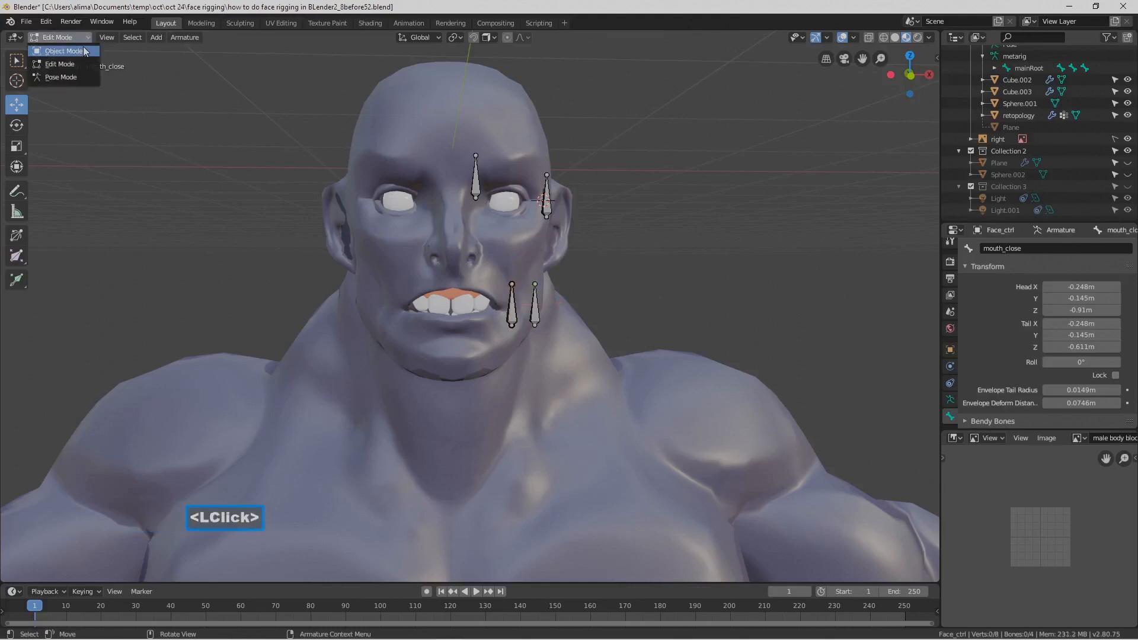
pyautogui.click(53, 47)
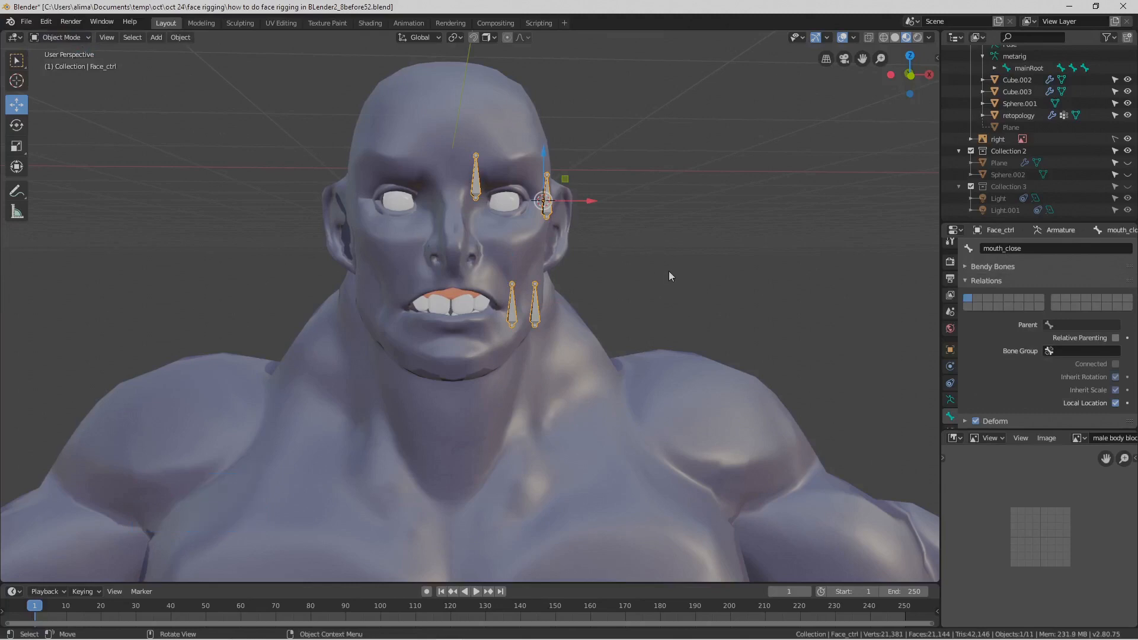
# - Edit the driver on the retopology mesh's mouth_close shape key so its input variable uses the mouth_close bone
pyautogui.click(719, 410)
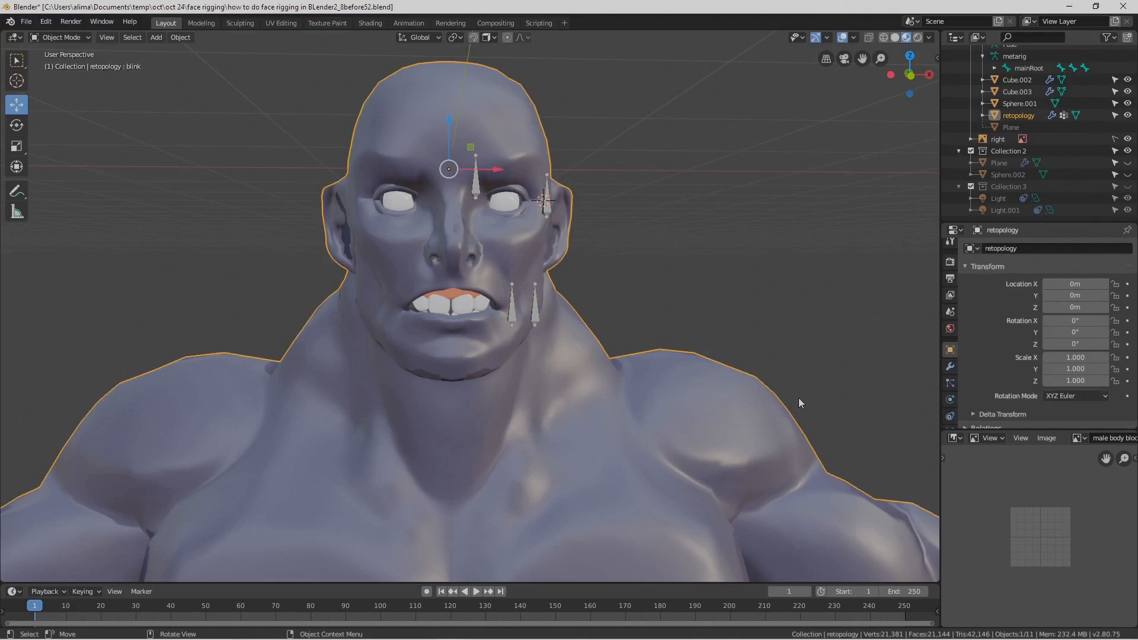
pyautogui.scroll(-5, 952, 396)
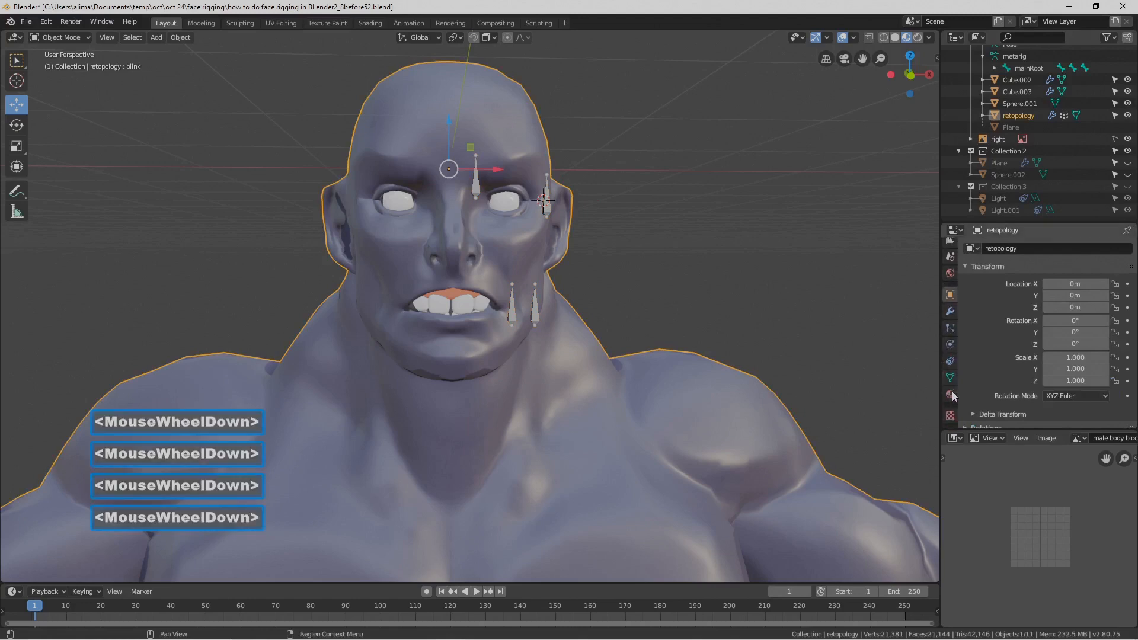
pyautogui.scroll(-3, 947, 366)
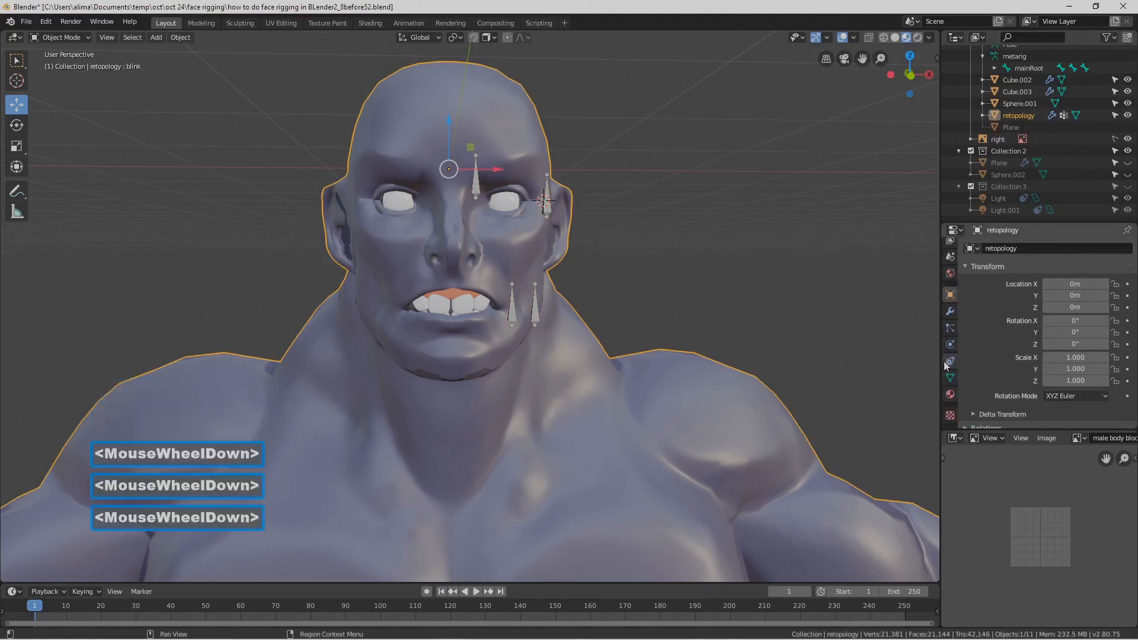
pyautogui.scroll(3, 947, 365)
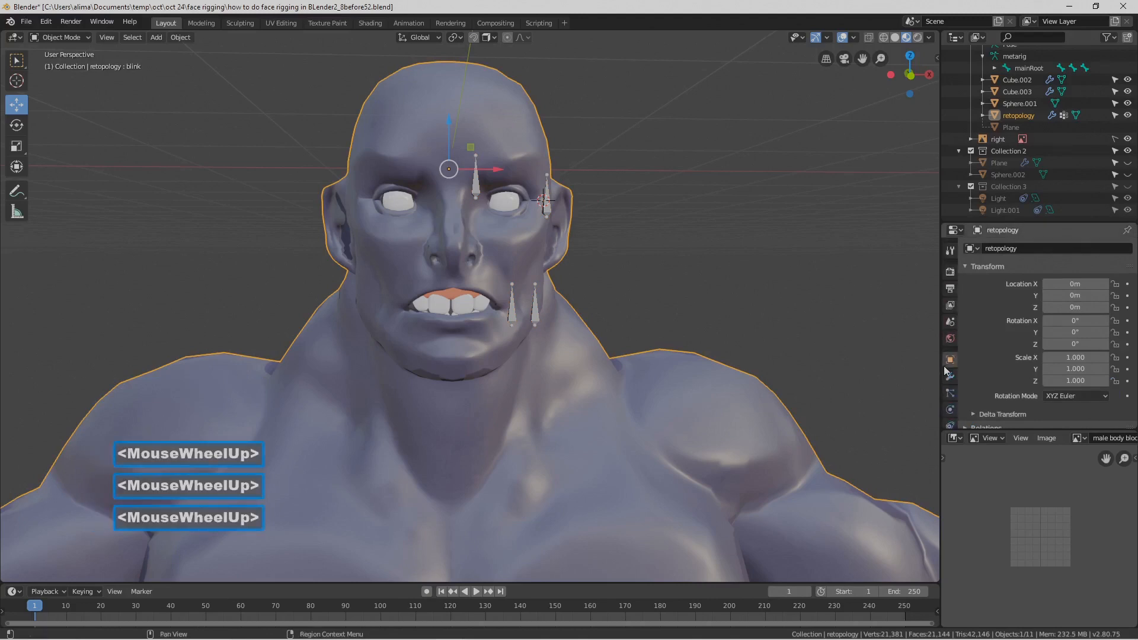
pyautogui.scroll(-4, 945, 362)
pyautogui.scroll(-1, 956, 382)
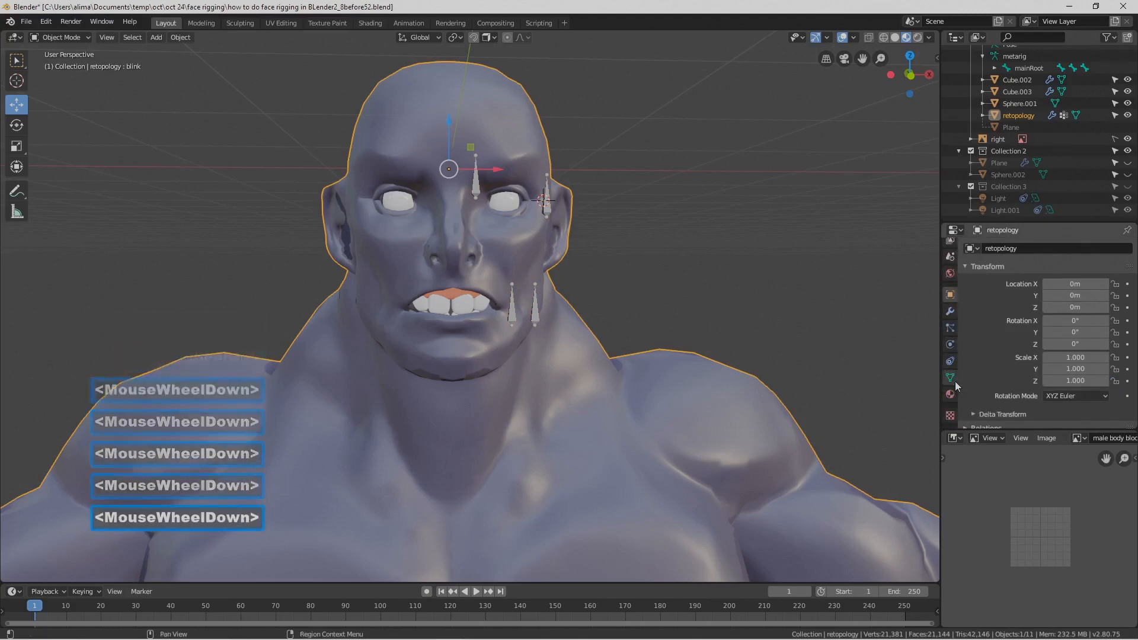
pyautogui.click(952, 378)
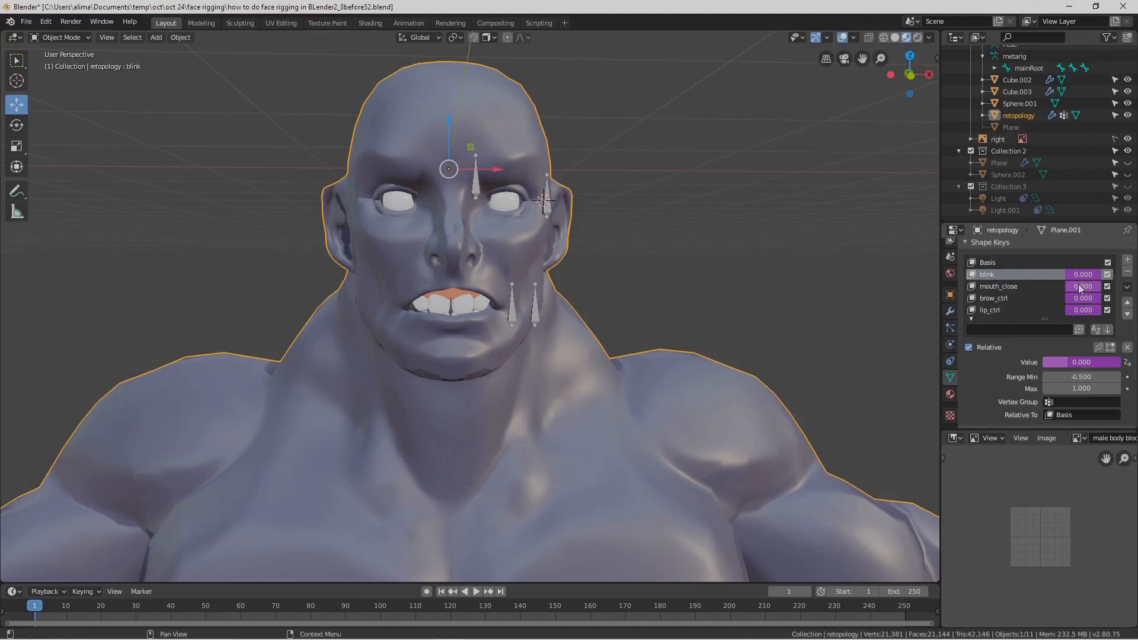
pyautogui.click(1054, 287)
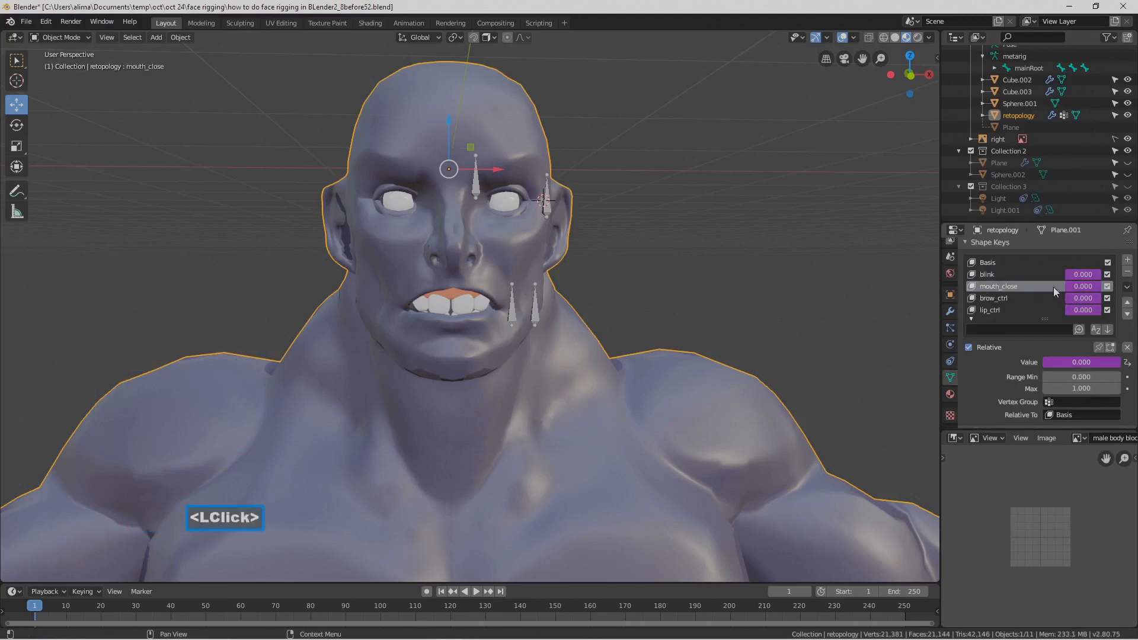
pyautogui.rightClick(1085, 284)
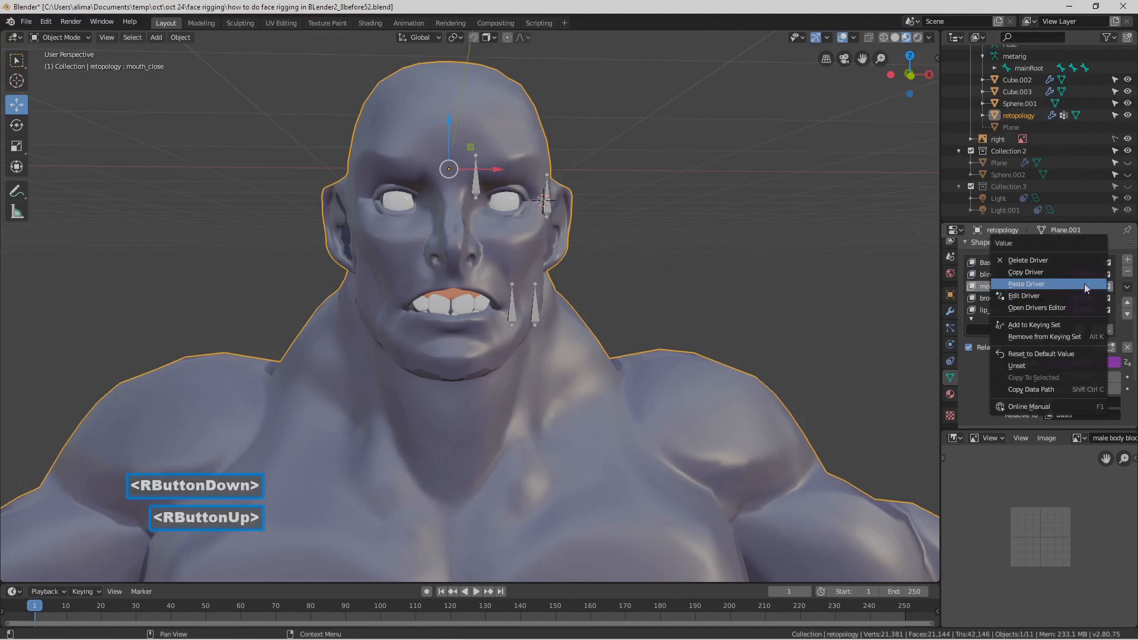
pyautogui.click(1072, 296)
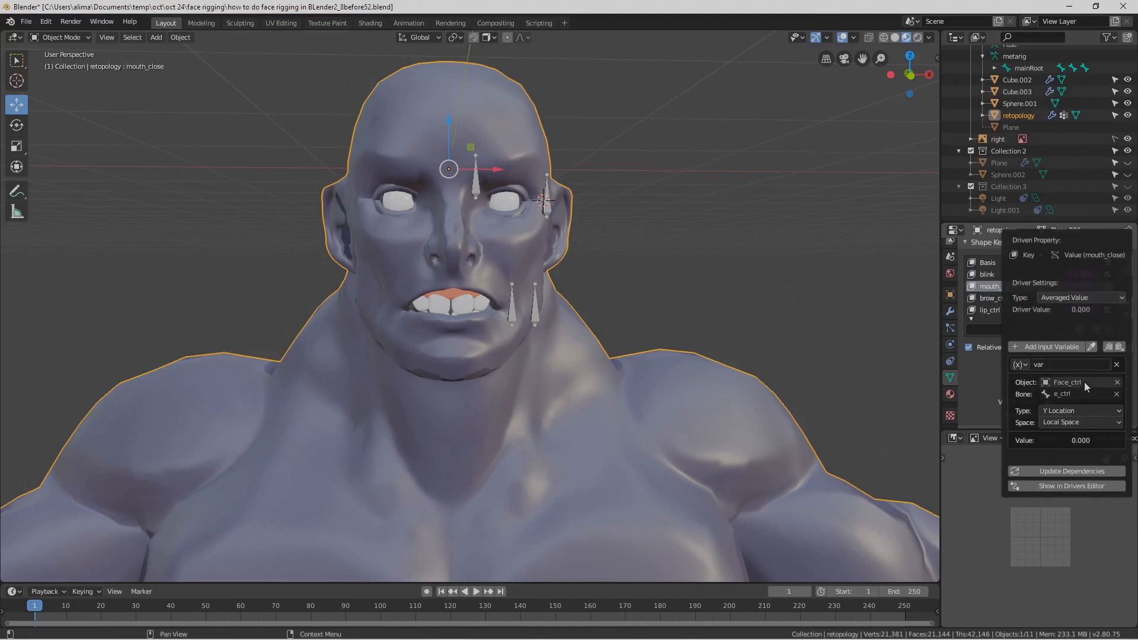
pyautogui.click(1045, 394)
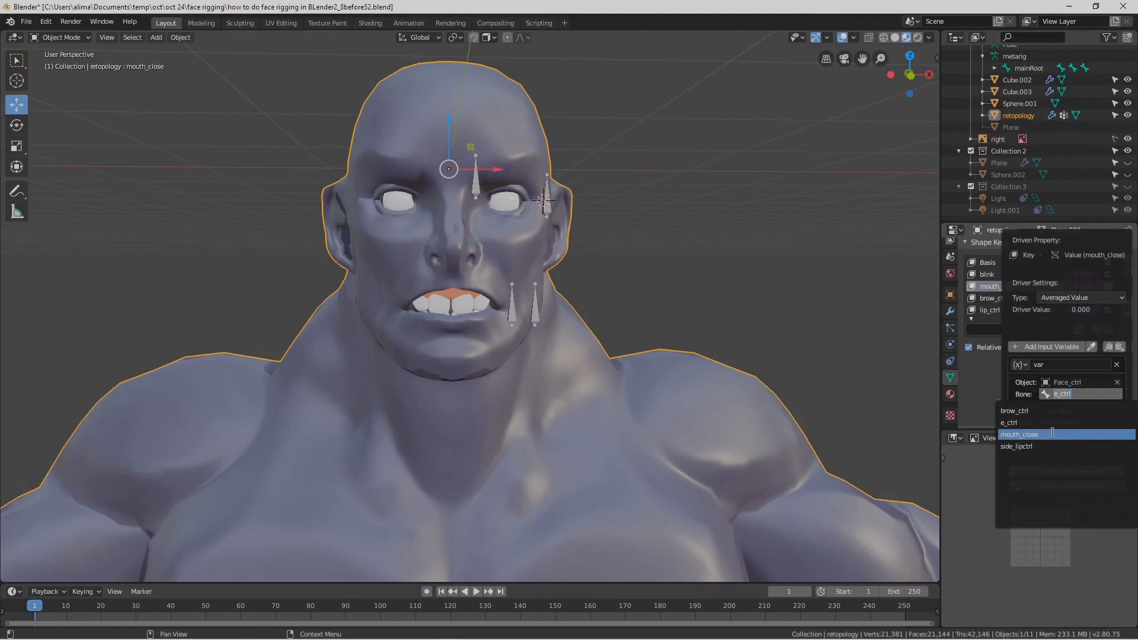
pyautogui.click(1055, 435)
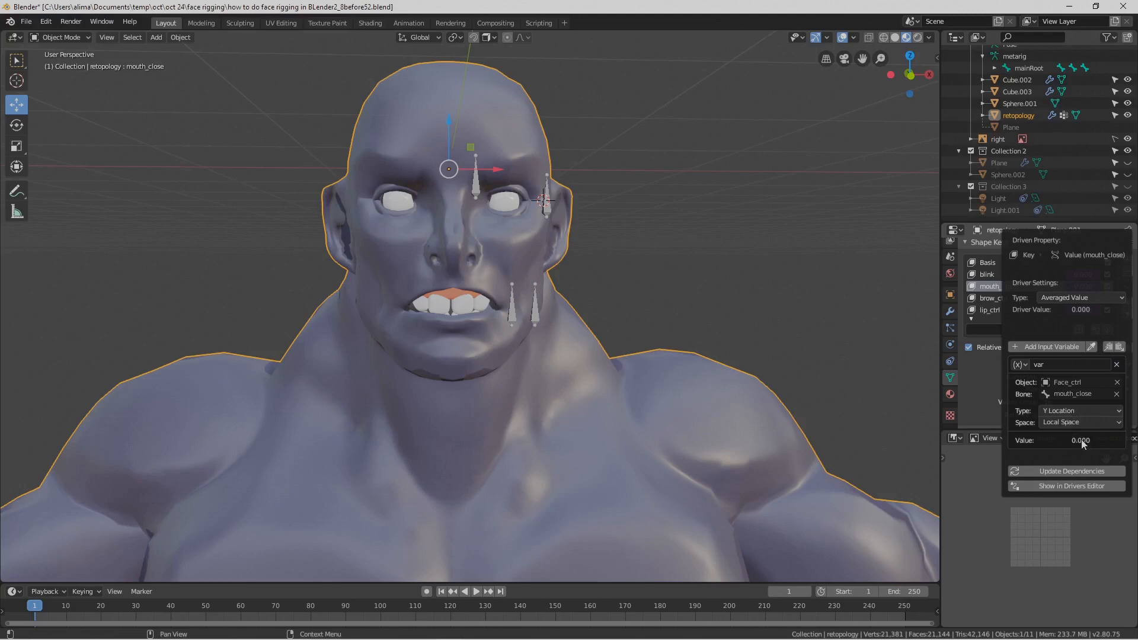
# - Examine the mouth_close driver's curve modifier and variable settings in the Drivers Editor, and deselect the mesh
pyautogui.click(1087, 486)
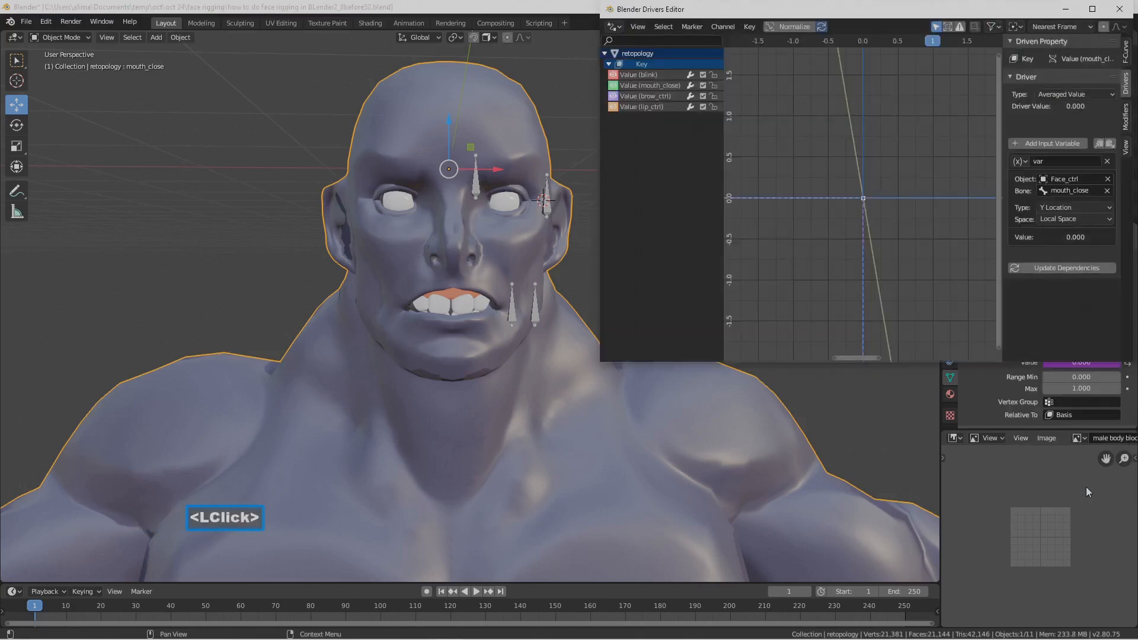
pyautogui.click(1128, 124)
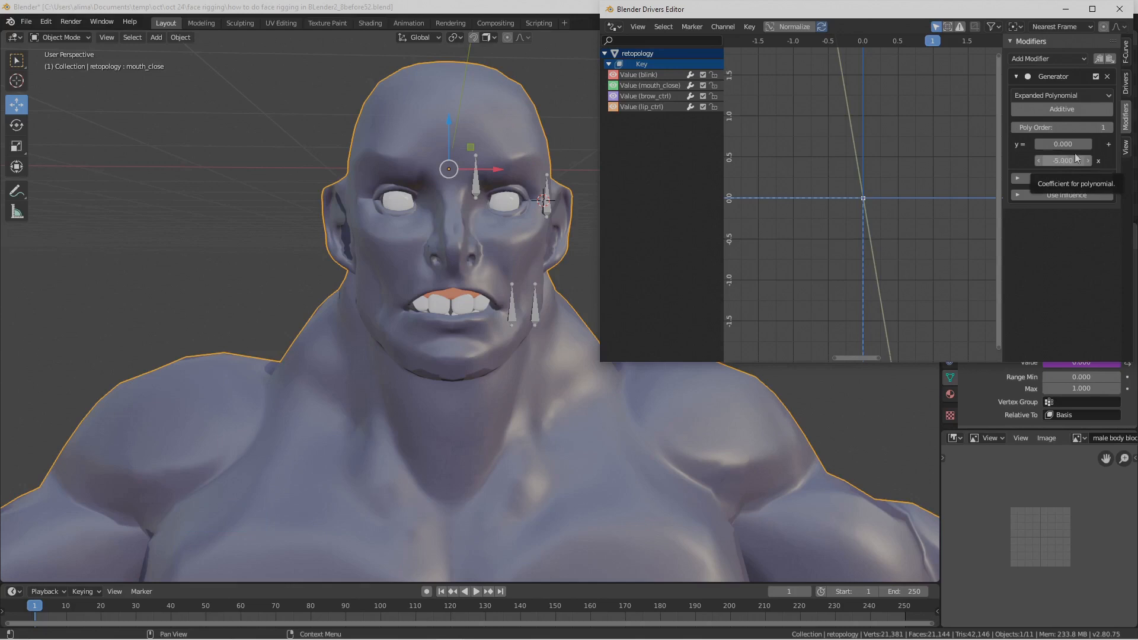
pyautogui.click(1123, 83)
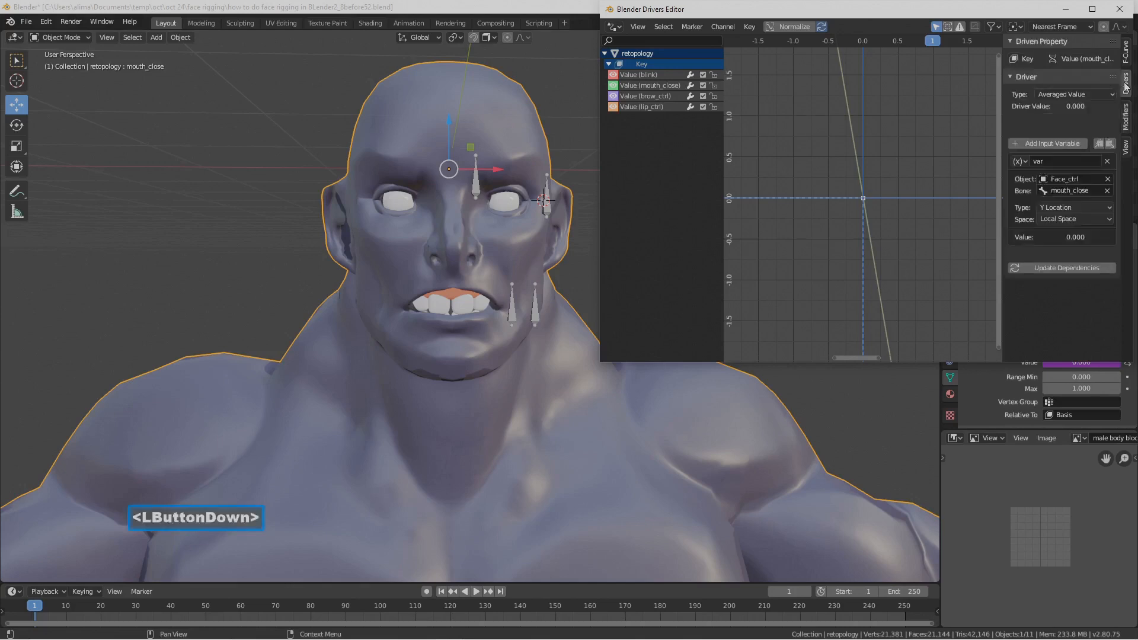
pyautogui.click(576, 117)
pyautogui.click(576, 117)
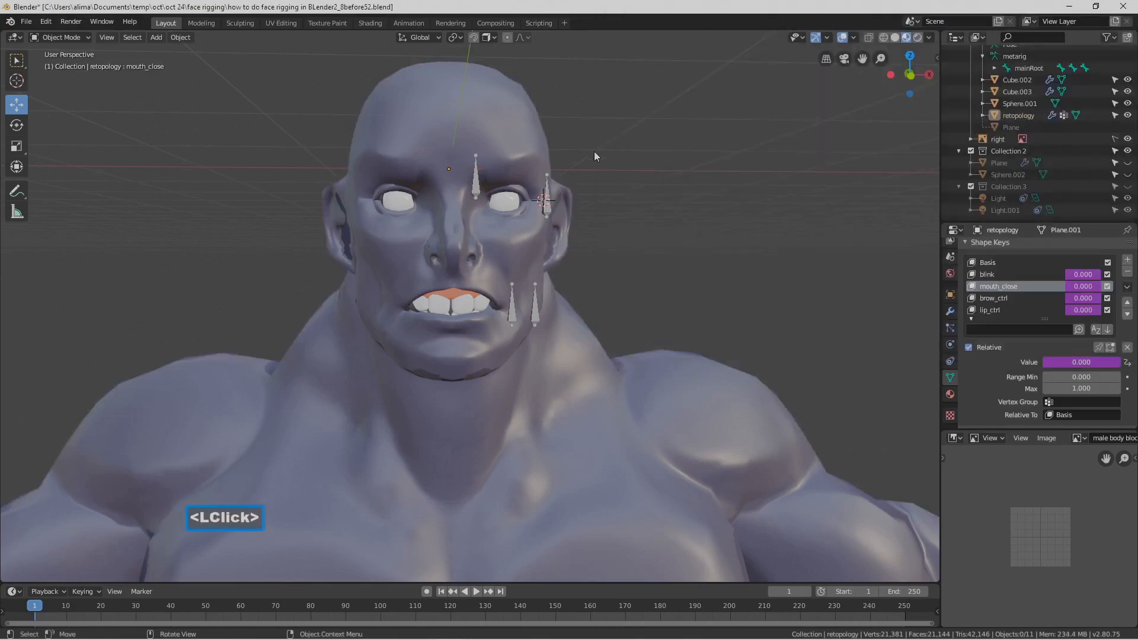
# - Test the mouth_close bone in Pose Mode by moving it down about 0.17 m along Z, cancel the move and return to Object Mode
pyautogui.click(548, 206)
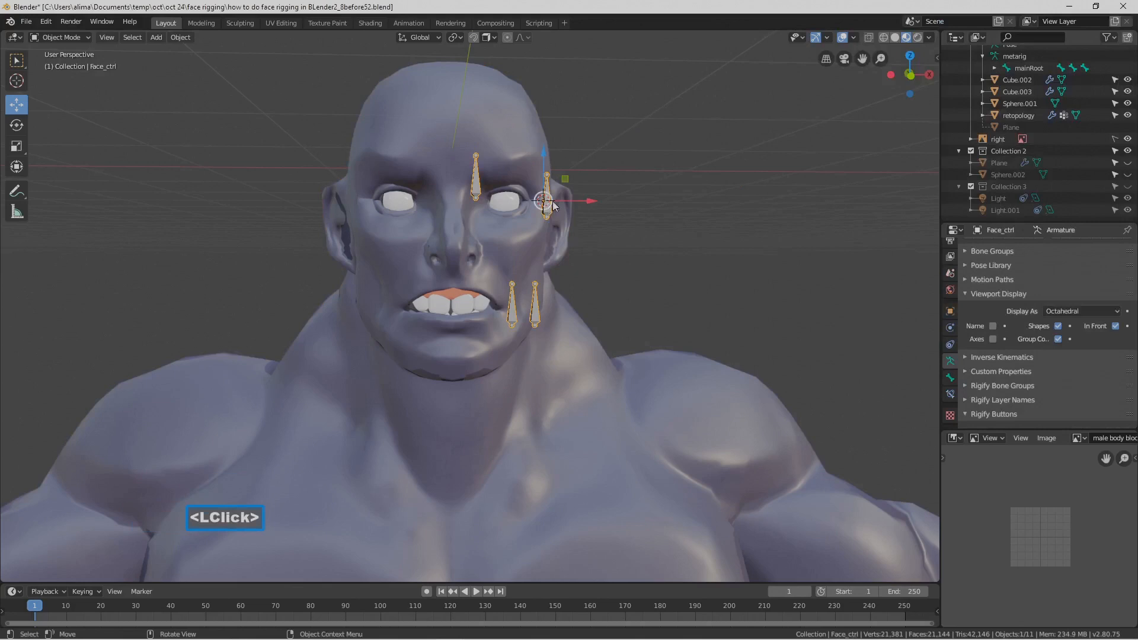
pyautogui.click(87, 38)
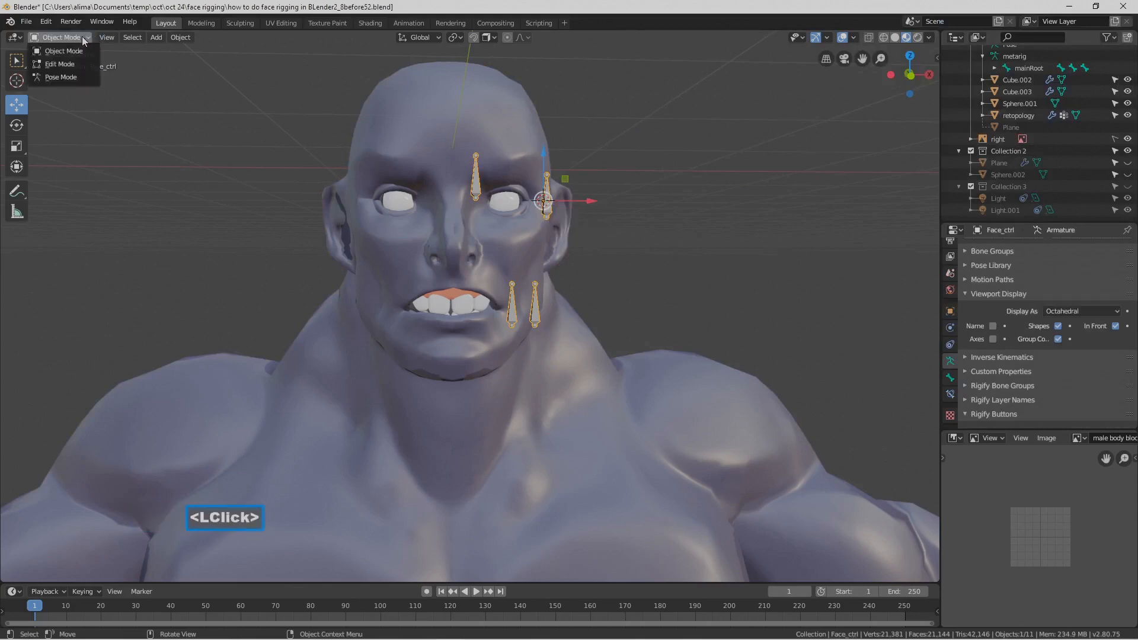
pyautogui.click(79, 73)
pyautogui.click(514, 303)
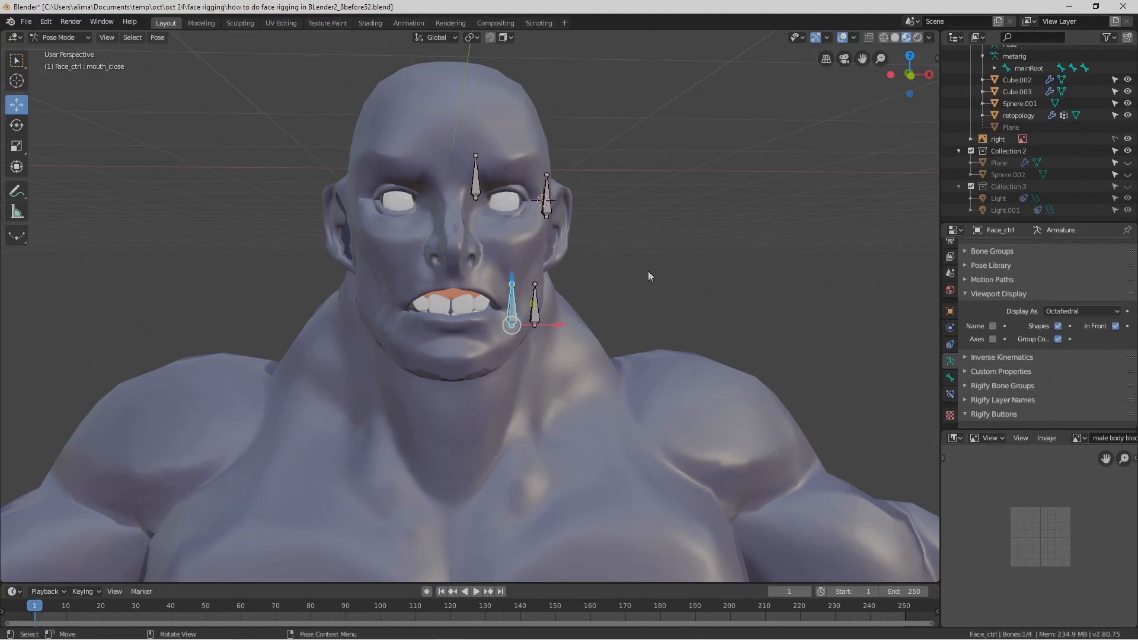
pyautogui.press('g')
pyautogui.press('z')
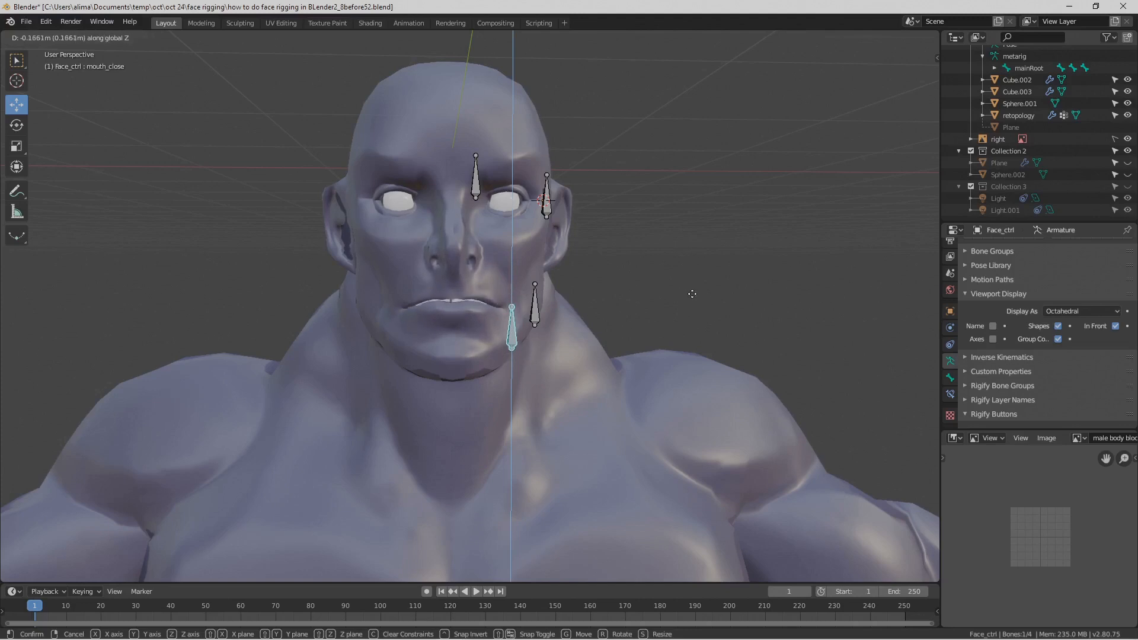
pyautogui.rightClick(692, 293)
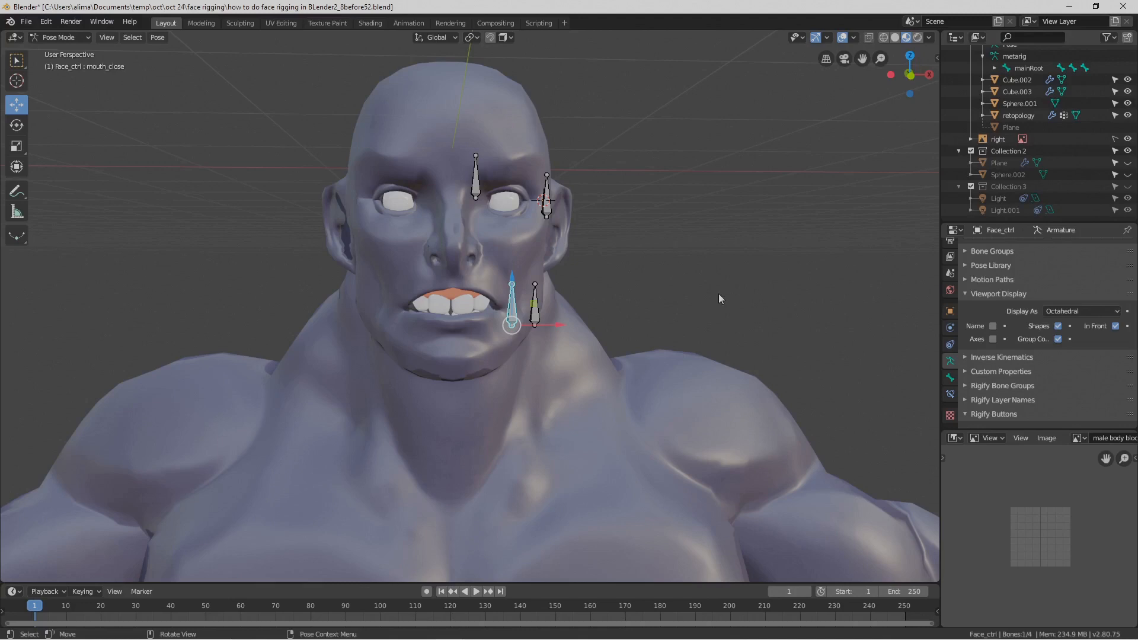
pyautogui.click(653, 294)
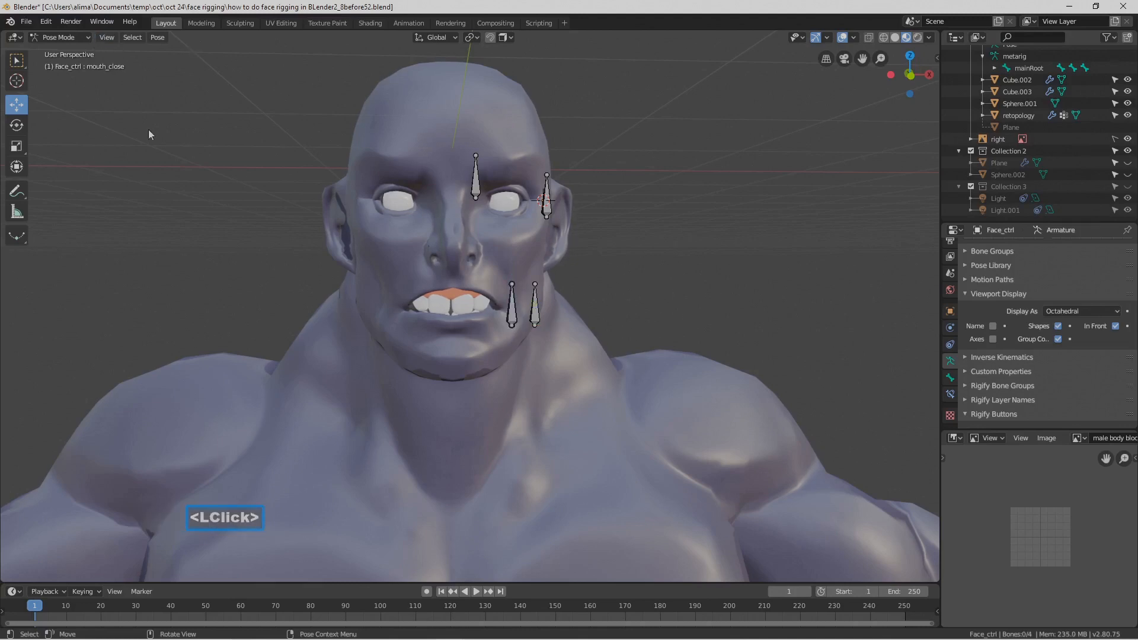
pyautogui.click(87, 38)
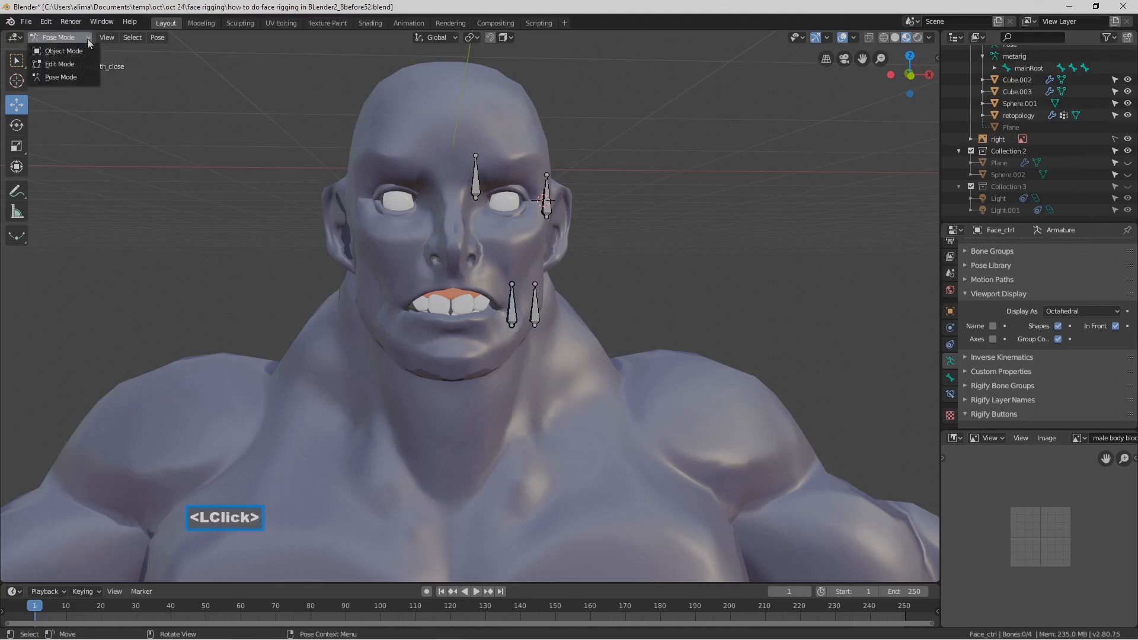
pyautogui.click(87, 48)
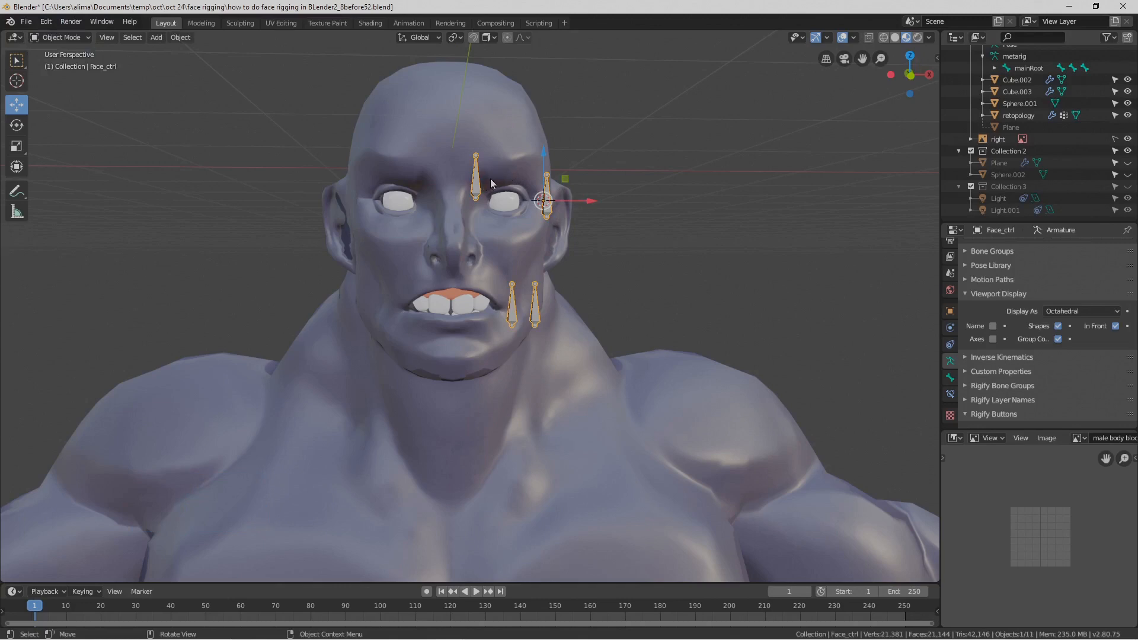
# - Select the retopology mesh's brow_ctrl shape key and save incrementally as "how to do face rigging in BLender2_8before53.blend"
pyautogui.click(751, 401)
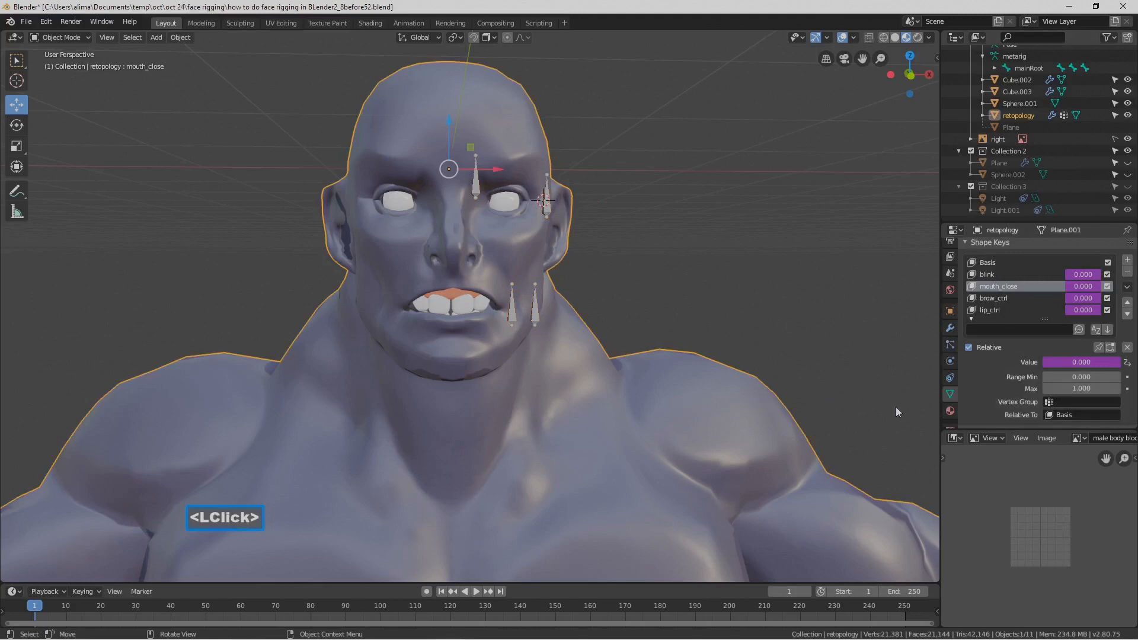
pyautogui.click(948, 398)
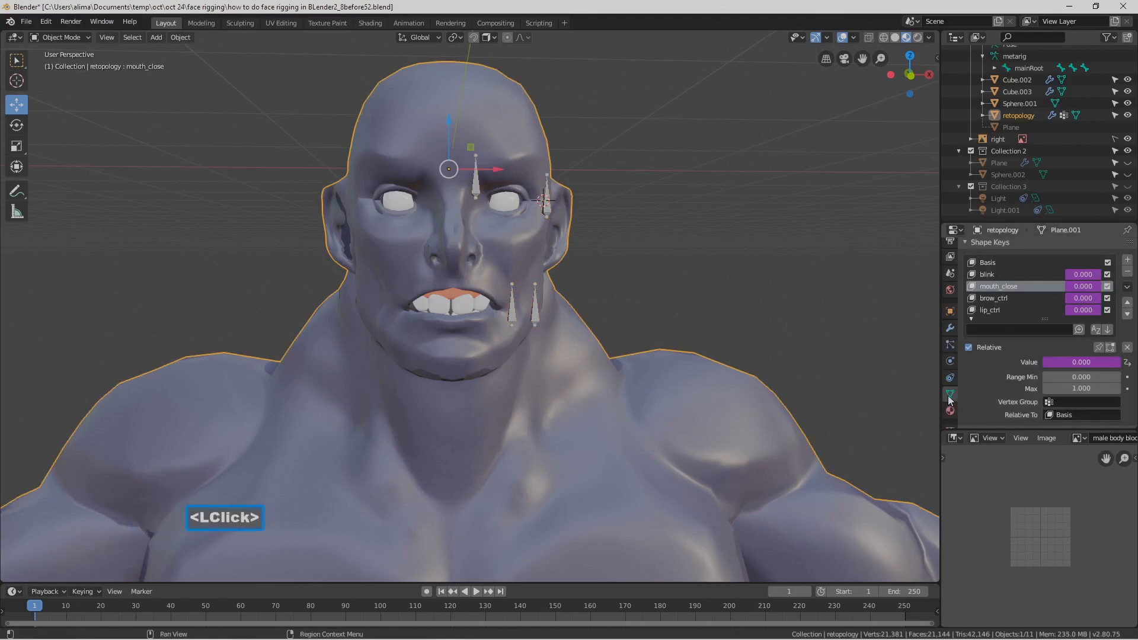
pyautogui.click(1020, 297)
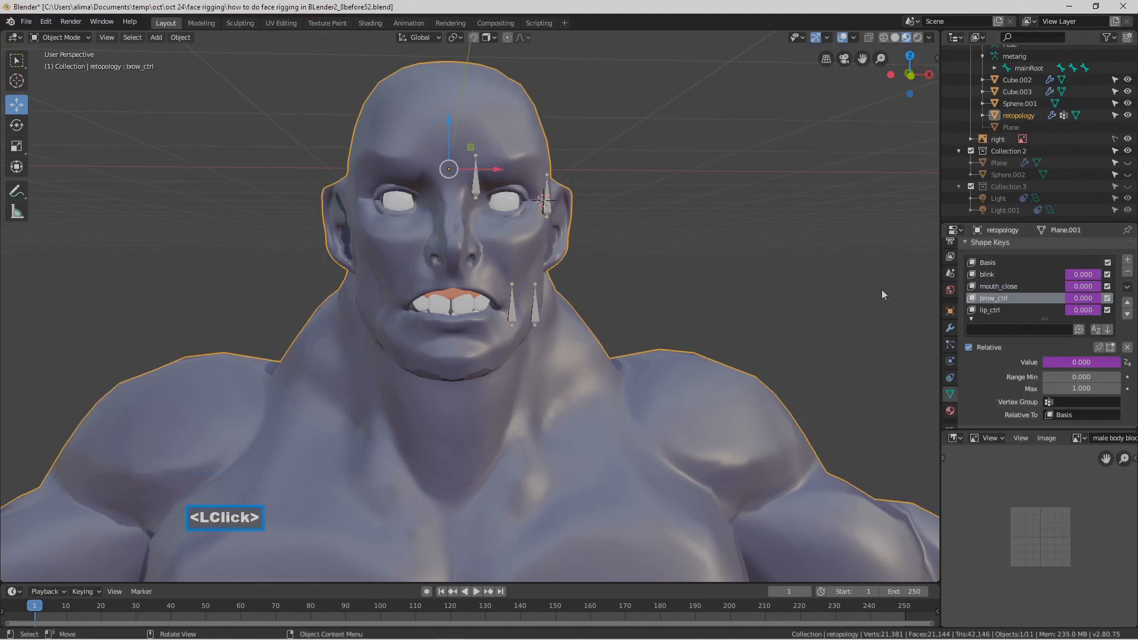
pyautogui.hotkey('ctrl', 'alt', 's')
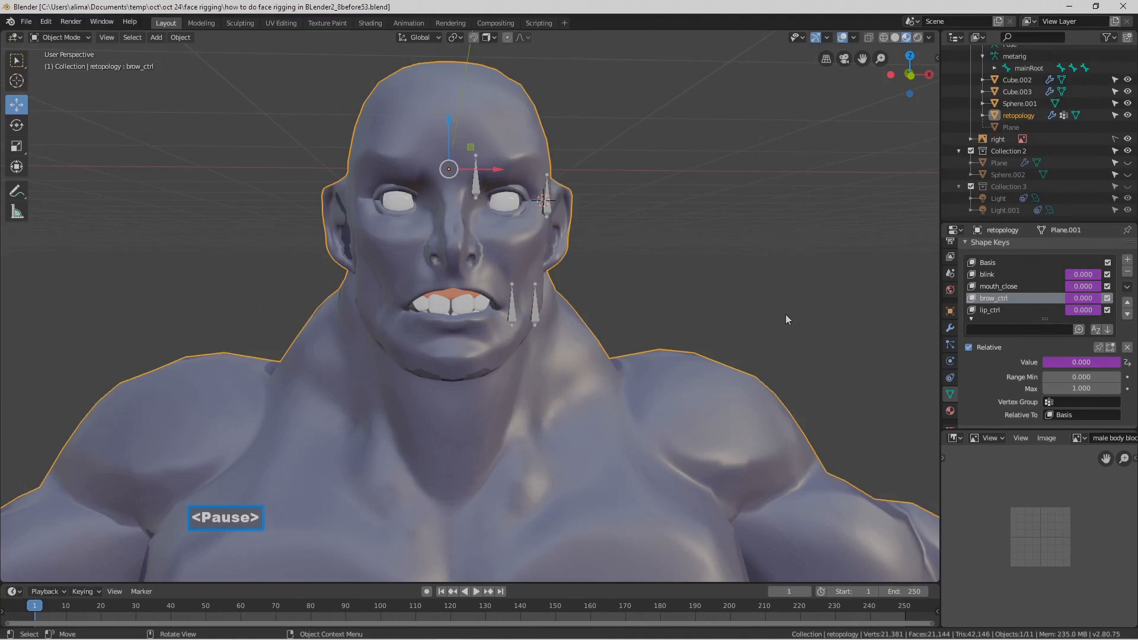
# - Edit the brow_ctrl shape key's driver so its input variable uses the brow_ctrl bone, and deselect the mesh
pyautogui.rightClick(1082, 298)
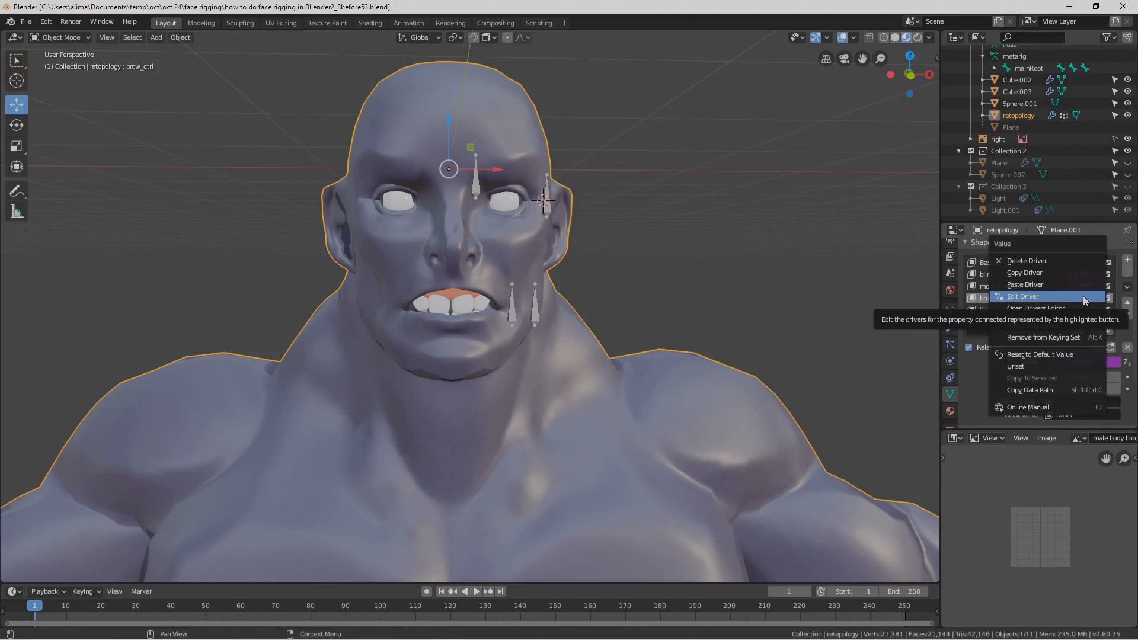
pyautogui.click(1084, 297)
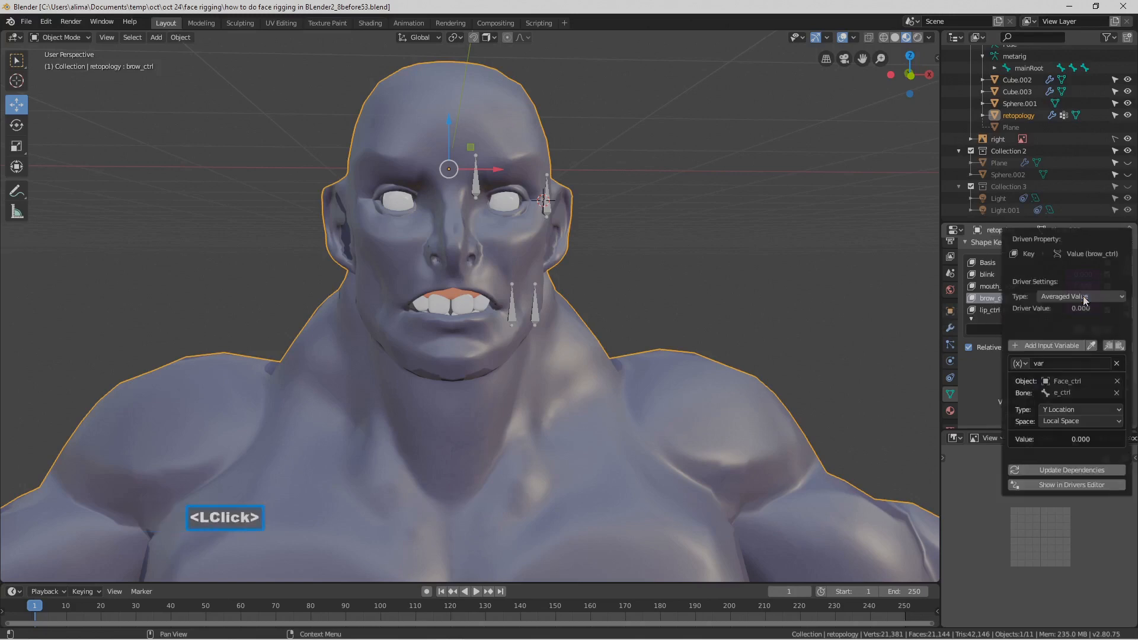
pyautogui.click(1047, 393)
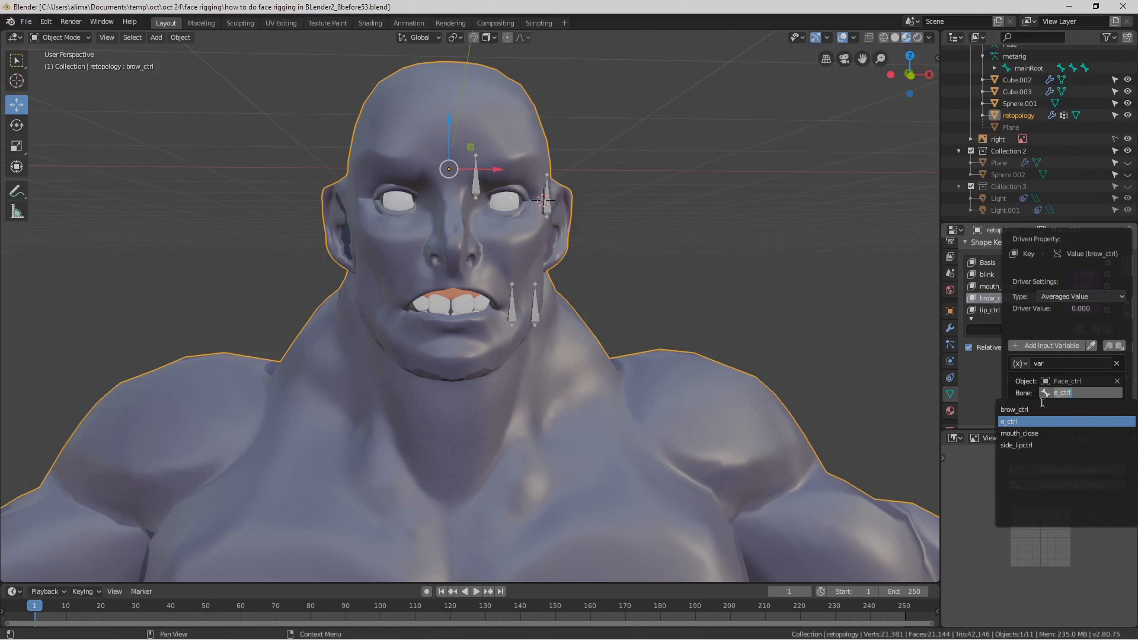
pyautogui.click(1041, 411)
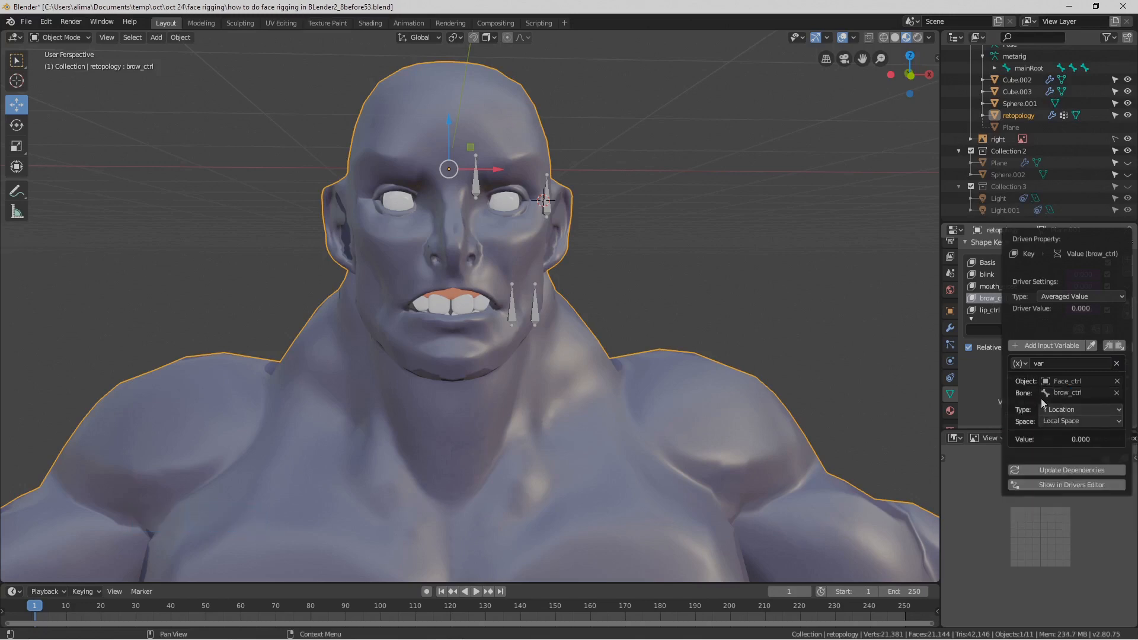
pyautogui.click(884, 310)
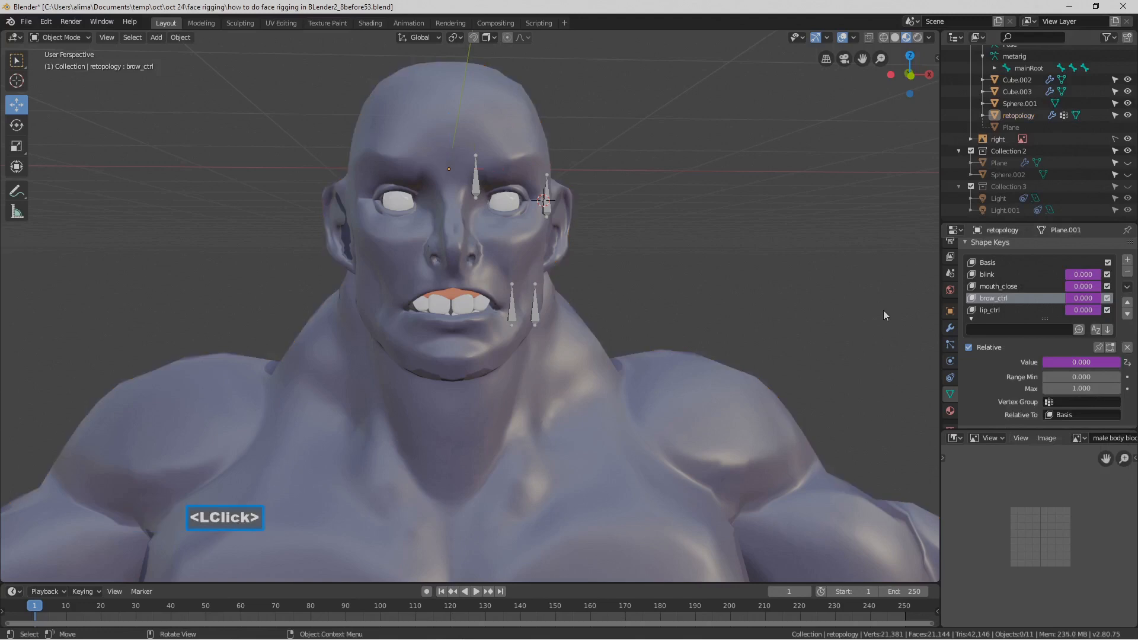
# - Put the Face_ctrl armature in Pose Mode, test moving the brow_ctrl bone along Z and cancel the move
pyautogui.click(480, 177)
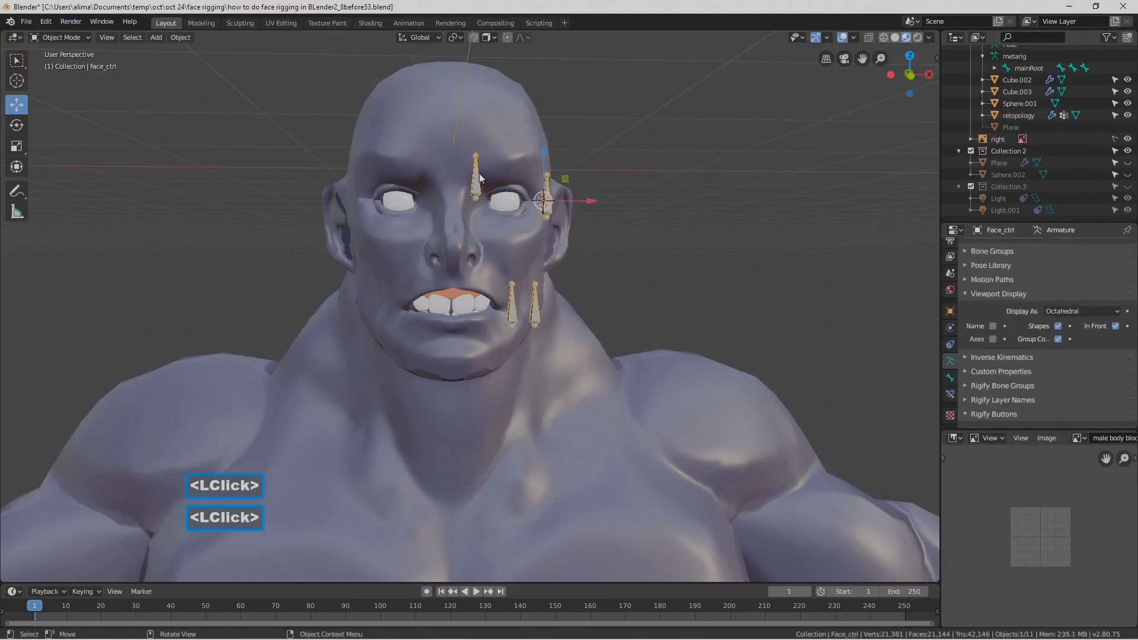
pyautogui.click(86, 37)
pyautogui.click(84, 72)
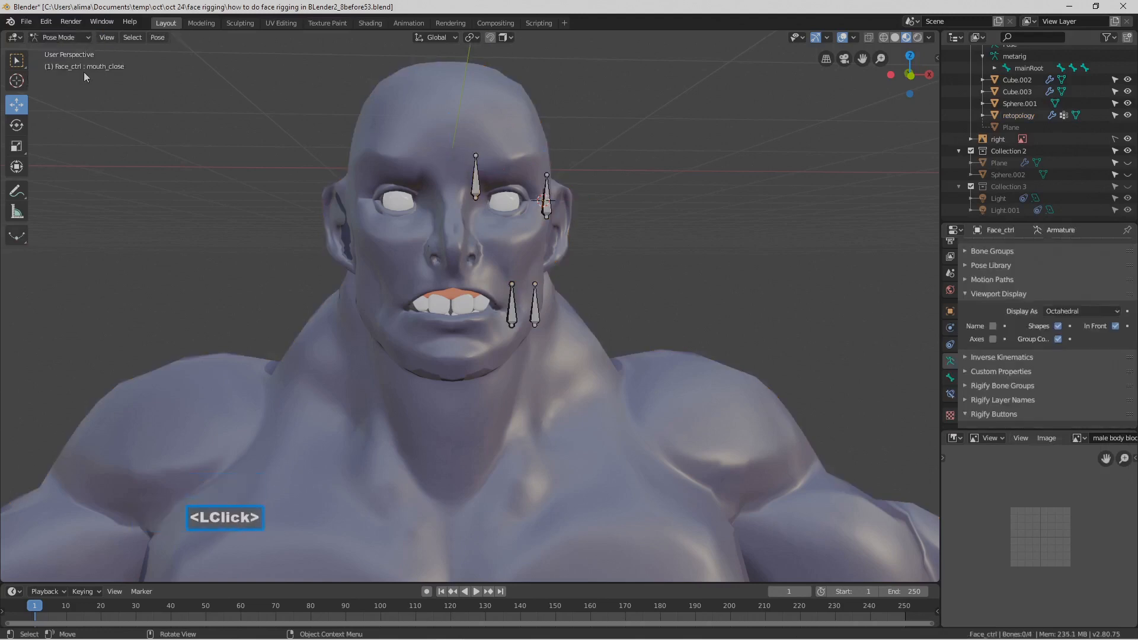
pyautogui.click(475, 157)
pyautogui.moveTo(476, 147)
pyautogui.mouseDown()
pyautogui.moveTo(475, 173)
pyautogui.moveTo(467, 137)
pyautogui.moveTo(470, 183)
pyautogui.moveTo(460, 124)
pyautogui.moveTo(466, 147)
pyautogui.mouseUp()
pyautogui.rightClick(466, 147)
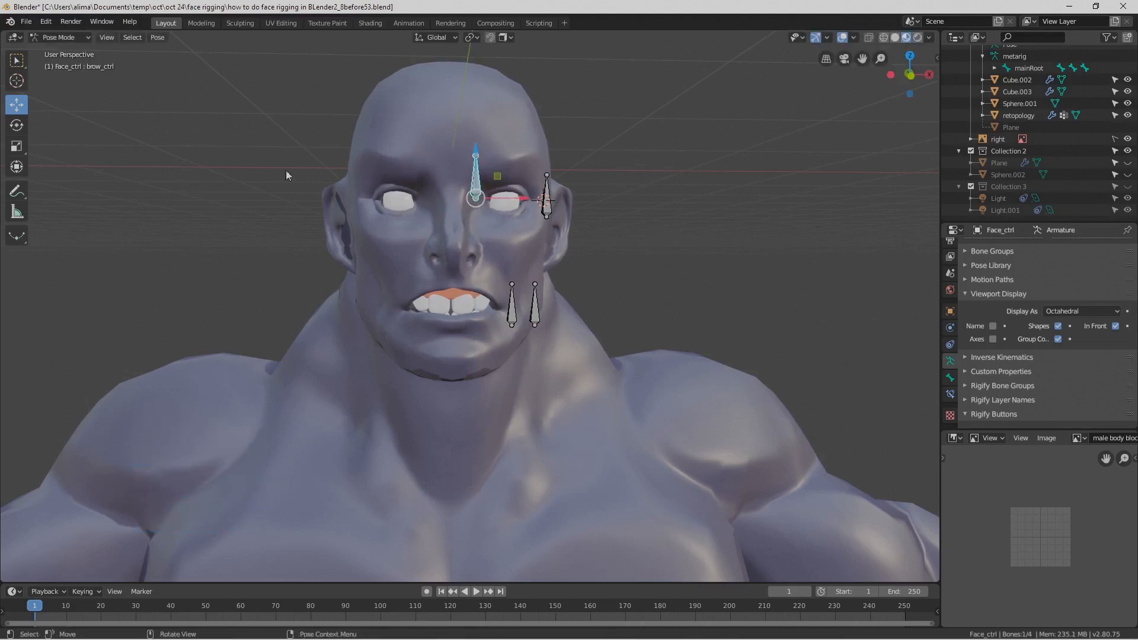
# - Return to Object Mode, select the retopology mesh and set the brow_ctrl shape key's minimum range to -0.5
pyautogui.click(81, 38)
pyautogui.click(60, 51)
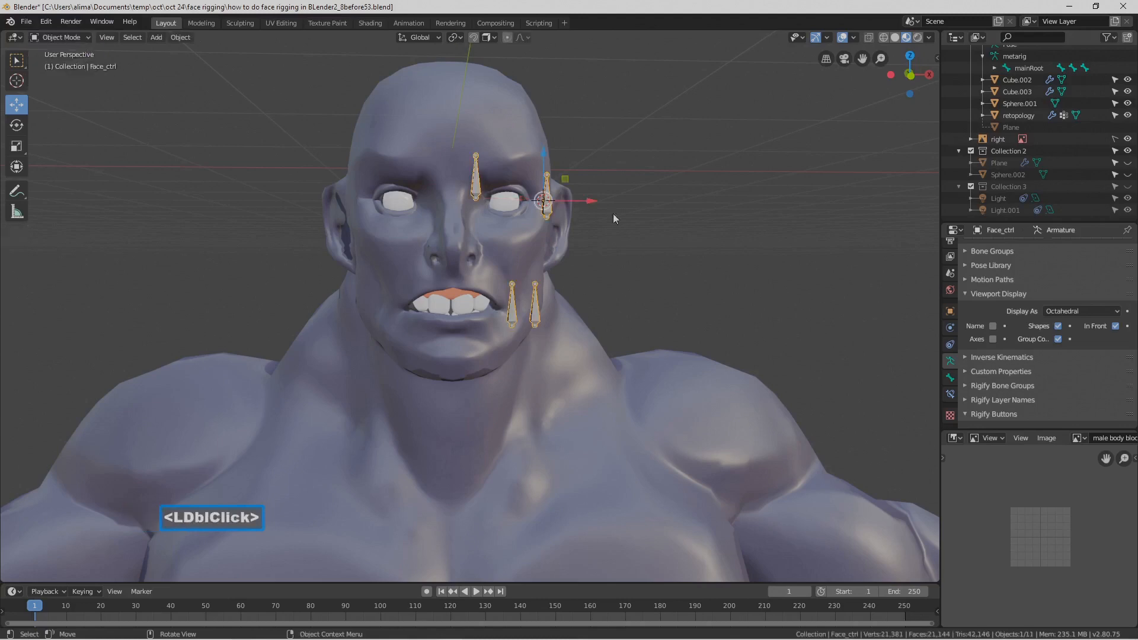
pyautogui.click(741, 401)
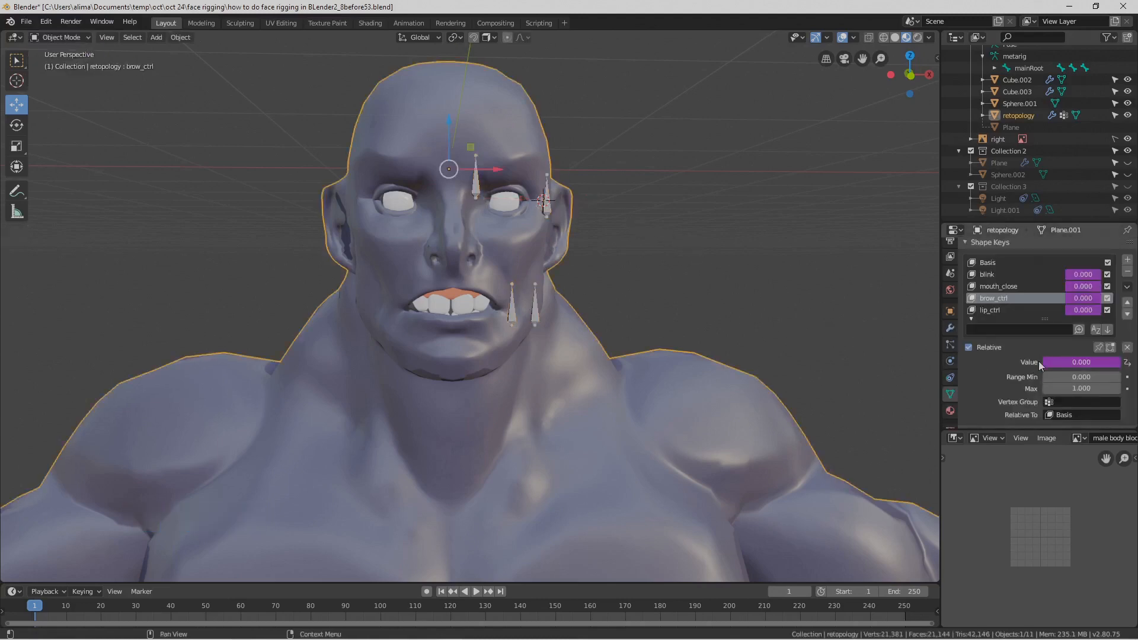
pyautogui.click(1077, 377)
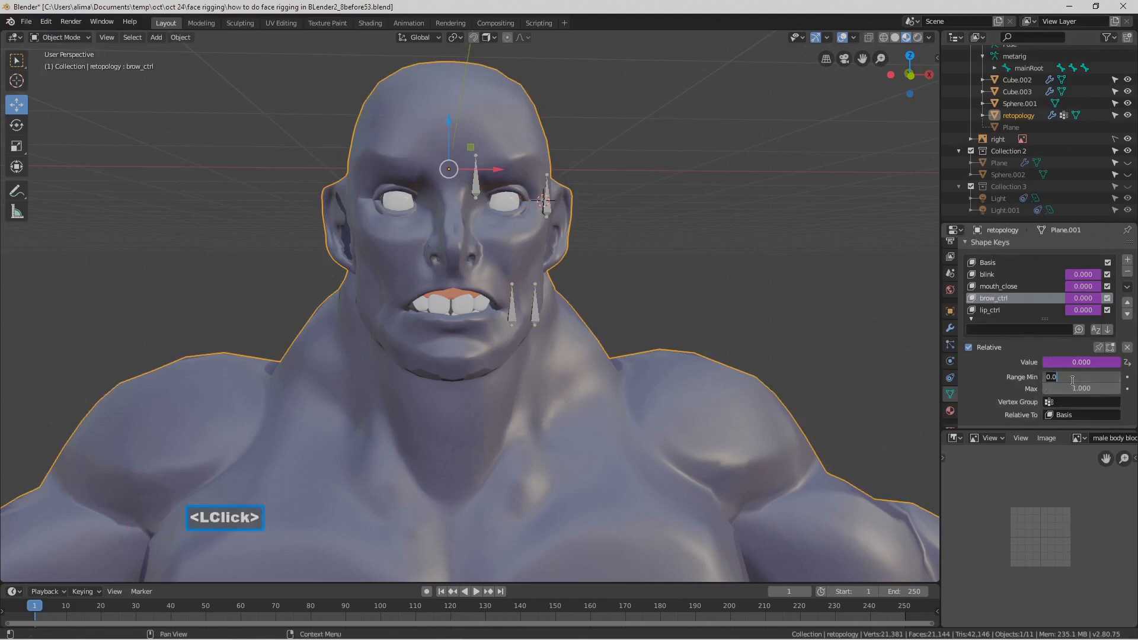
pyautogui.write('-5')
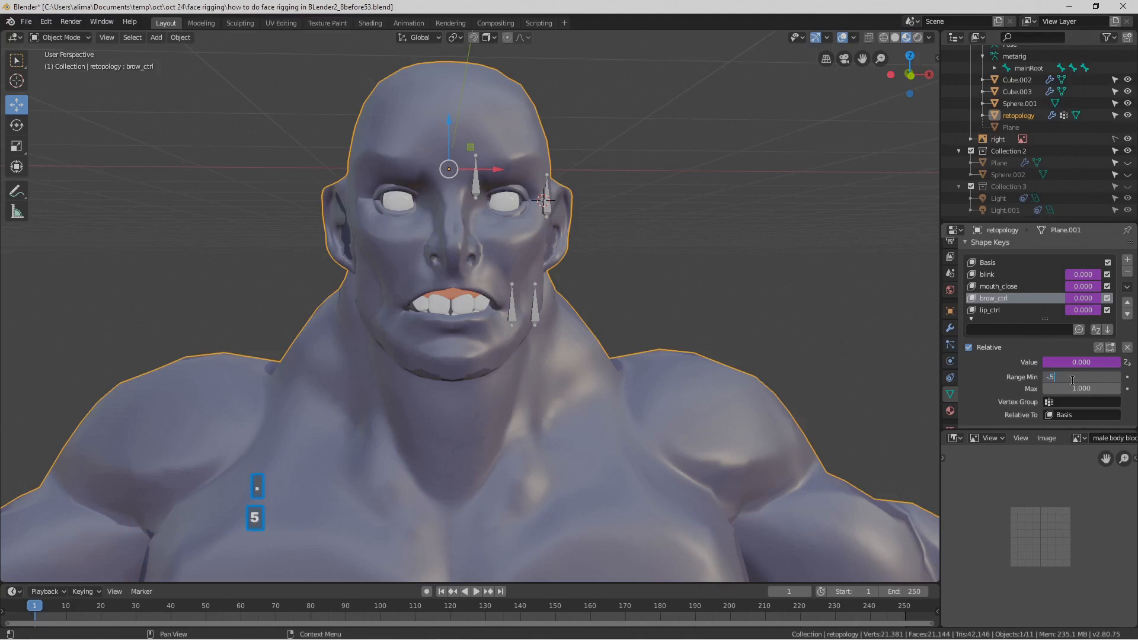
pyautogui.press('Return')
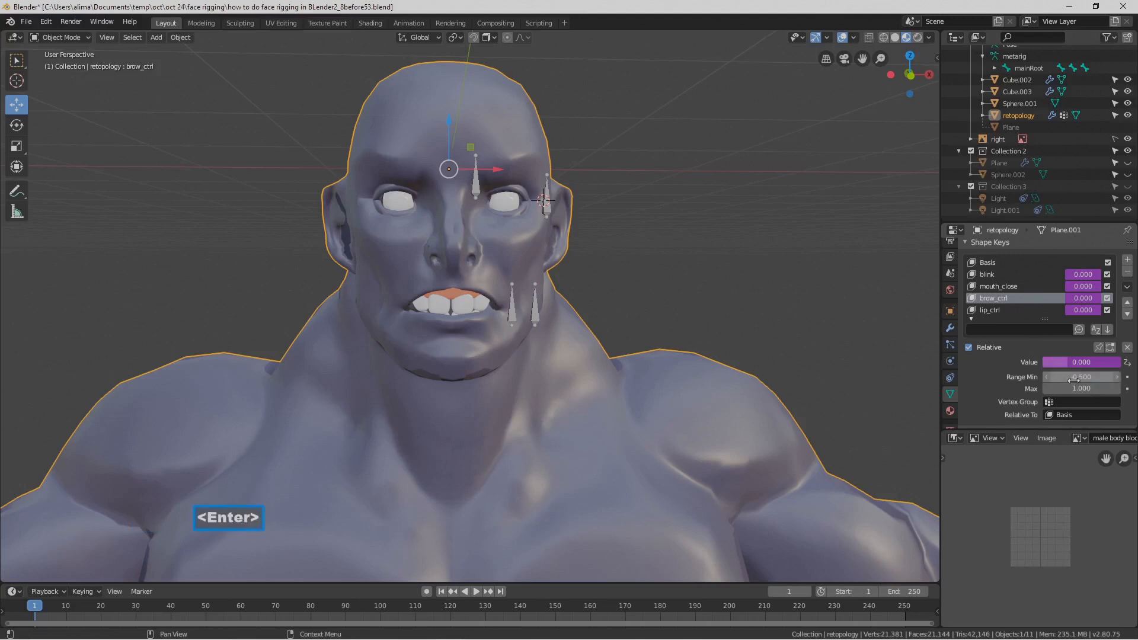
# - Put the Face_ctrl armature in Pose Mode, test moving the brow_ctrl bone along Z, cancel the move and deselect the bone
pyautogui.click(547, 201)
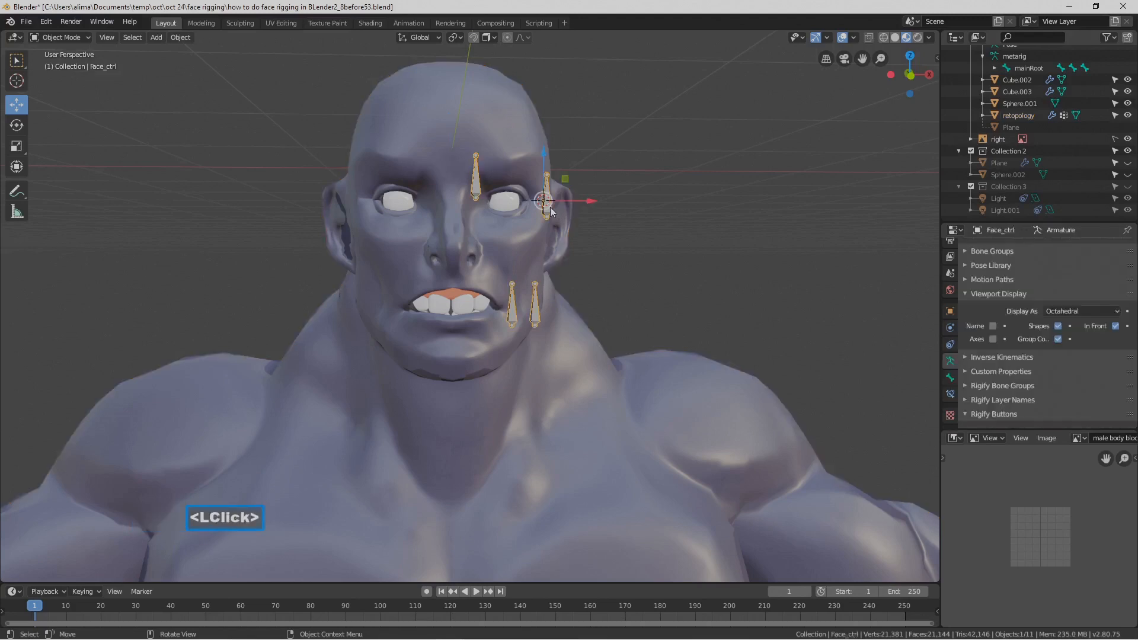
pyautogui.click(88, 37)
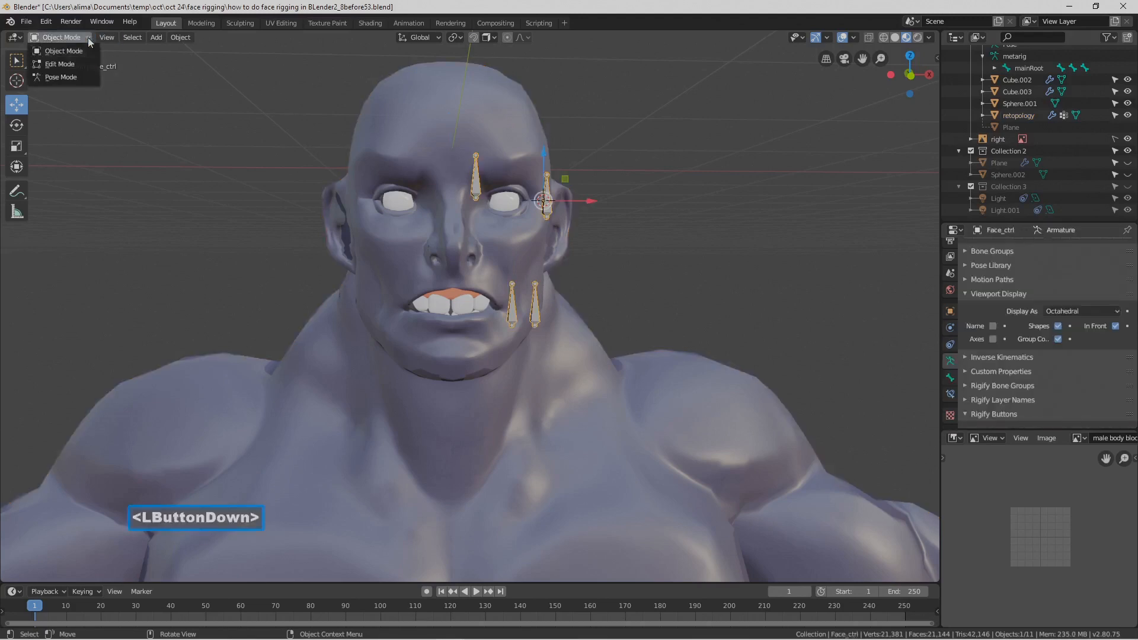
pyautogui.click(87, 77)
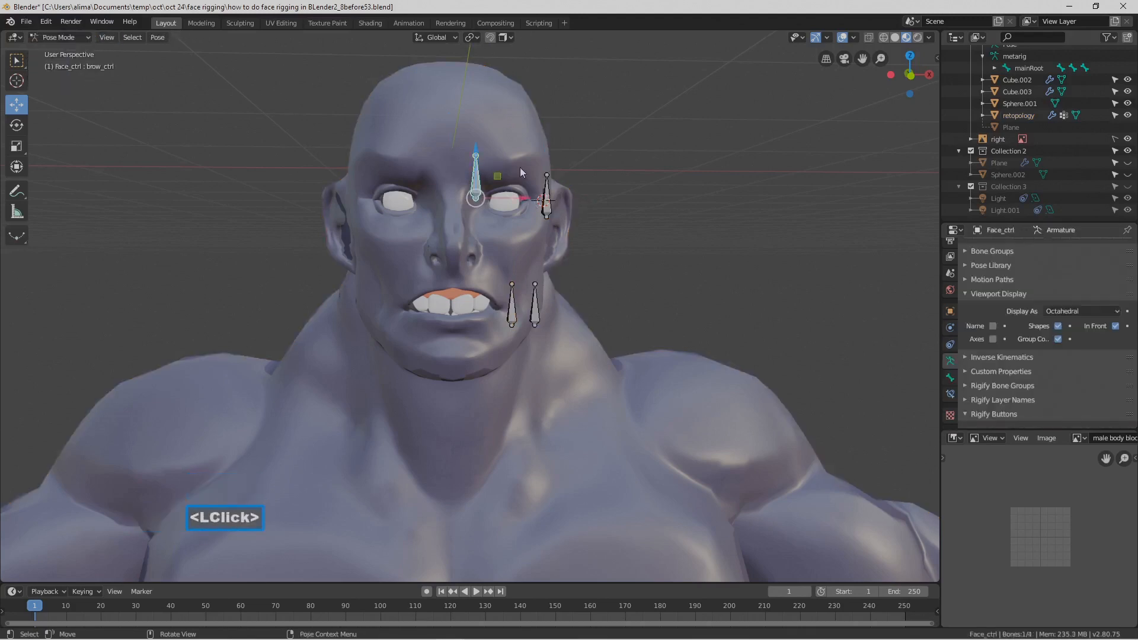
pyautogui.moveTo(477, 150)
pyautogui.mouseDown()
pyautogui.moveTo(474, 126)
pyautogui.moveTo(482, 155)
pyautogui.mouseUp()
pyautogui.rightClick(483, 155)
pyautogui.click(706, 237)
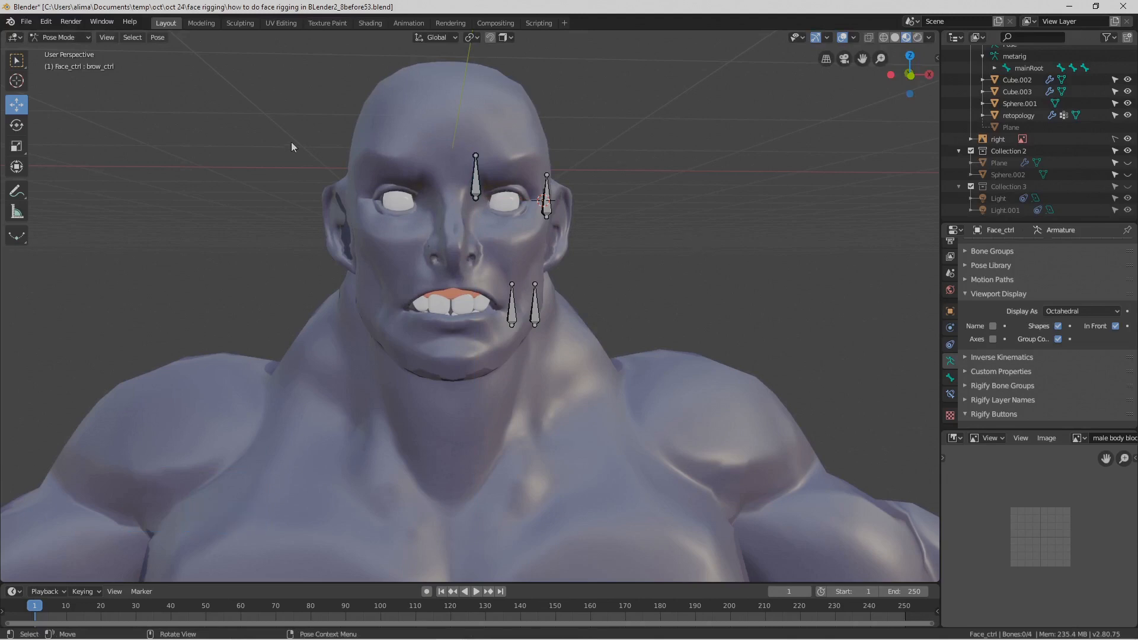
# - Return to Object Mode, deselect the armature and save incrementally as "how to do face rigging in BLender2_8before54.blend"
pyautogui.click(87, 37)
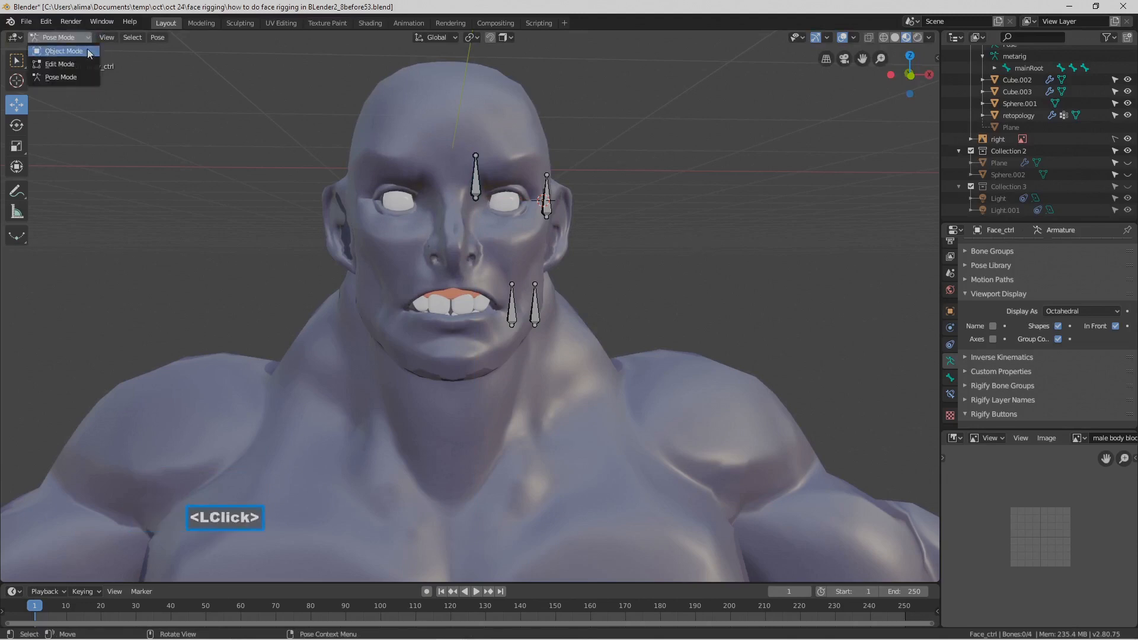
pyautogui.click(47, 51)
pyautogui.click(715, 227)
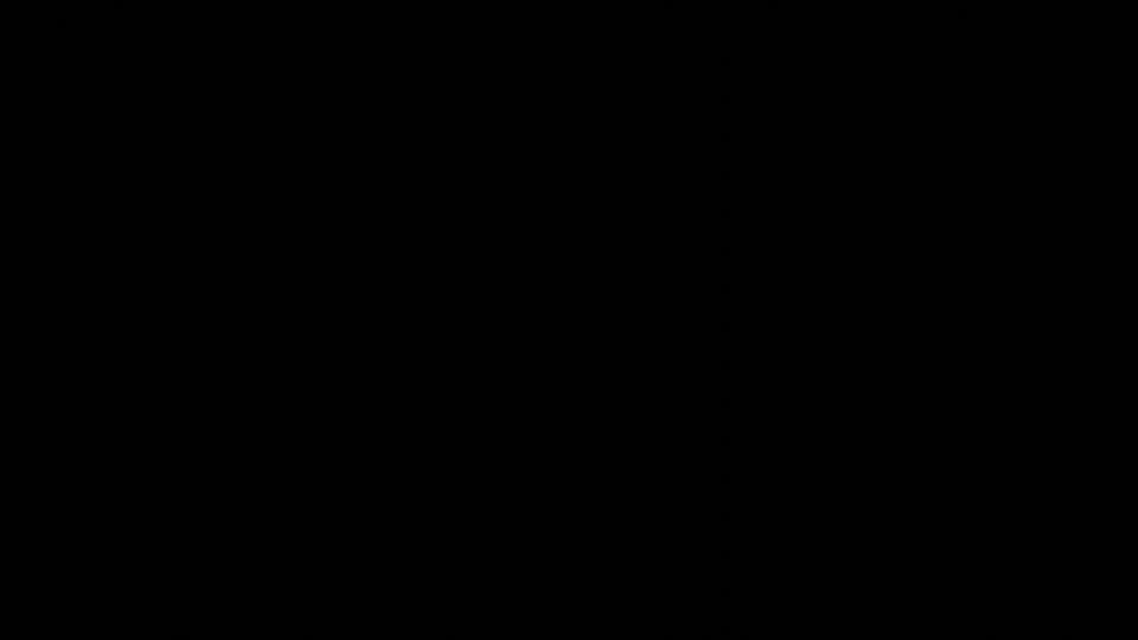
pyautogui.press('Pause')
# - Edit the driver of the retopology mesh's lip_ctrl shape key so its input variable uses the side_lipctrl bone
pyautogui.click(722, 396)
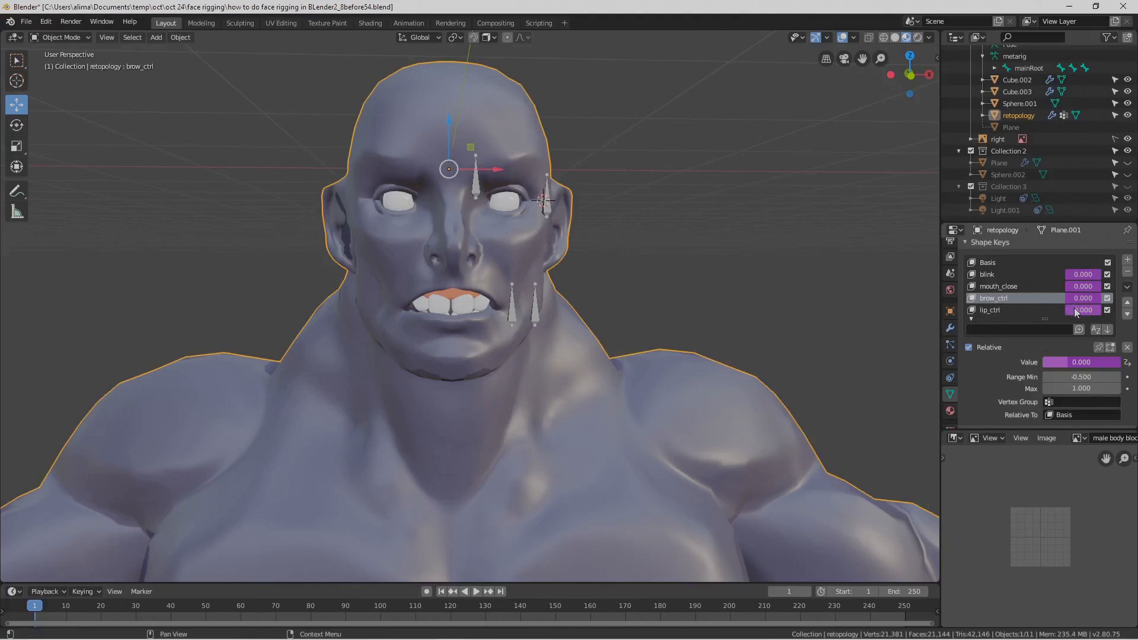
pyautogui.click(1040, 312)
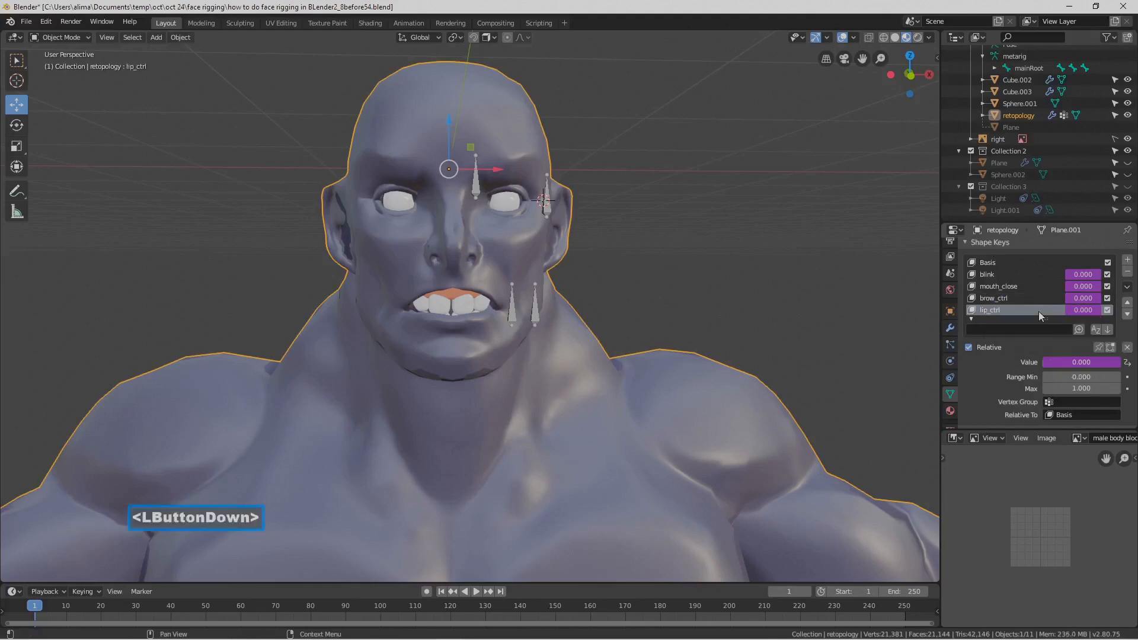
pyautogui.rightClick(1086, 310)
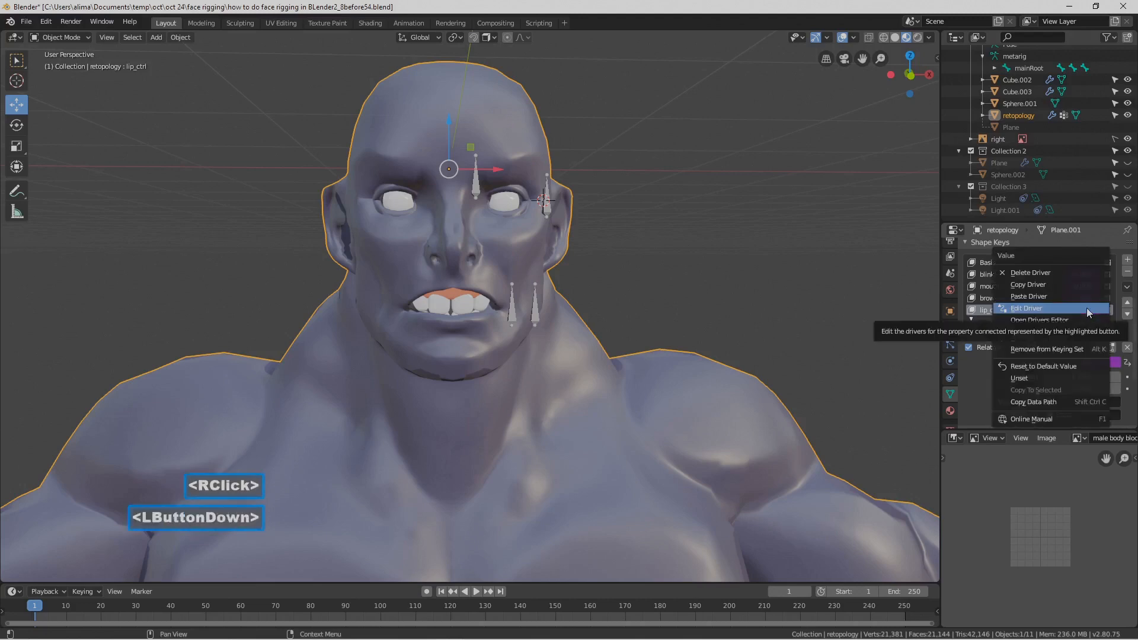
pyautogui.click(1087, 308)
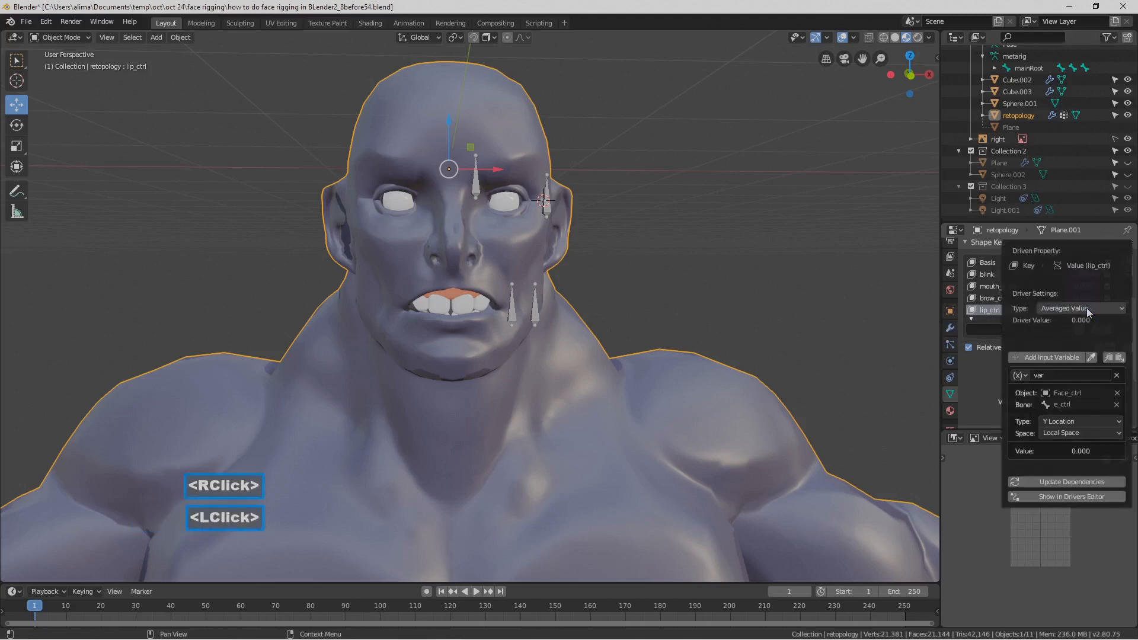
pyautogui.click(1045, 405)
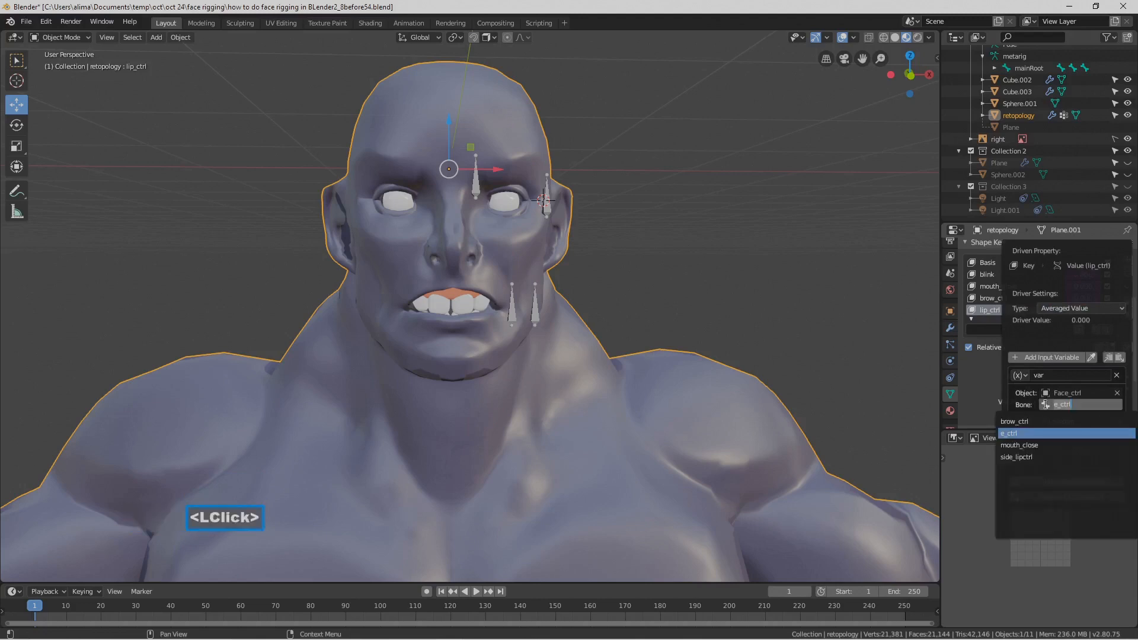
pyautogui.click(1051, 456)
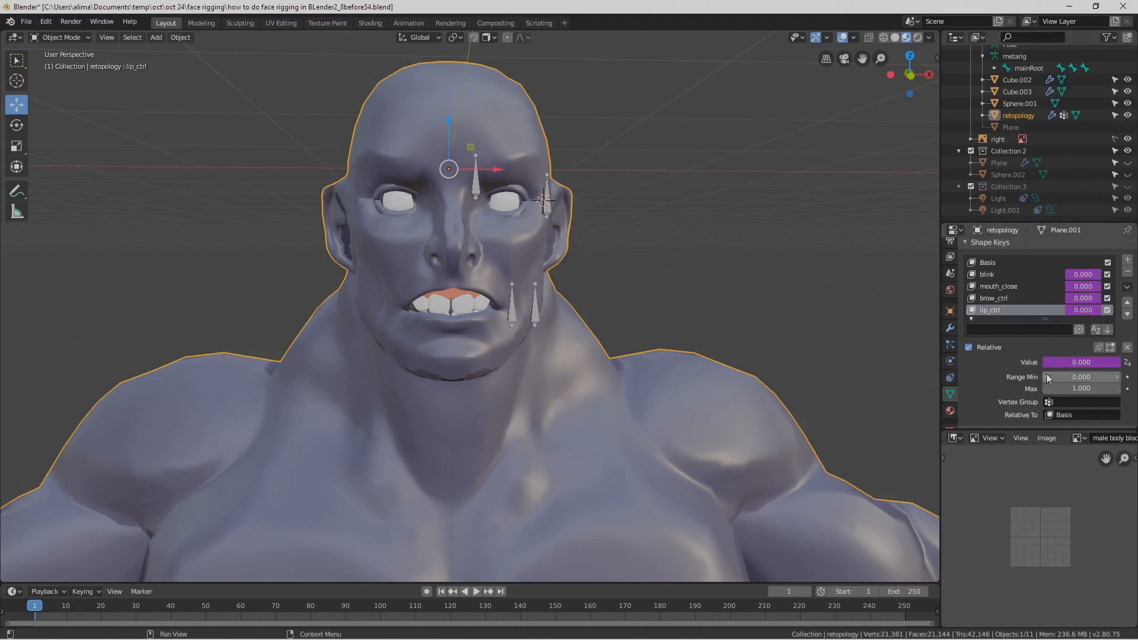
# - Set the lip_ctrl shape key's minimum range to -0.5
pyautogui.click(1072, 377)
pyautogui.write('-5')
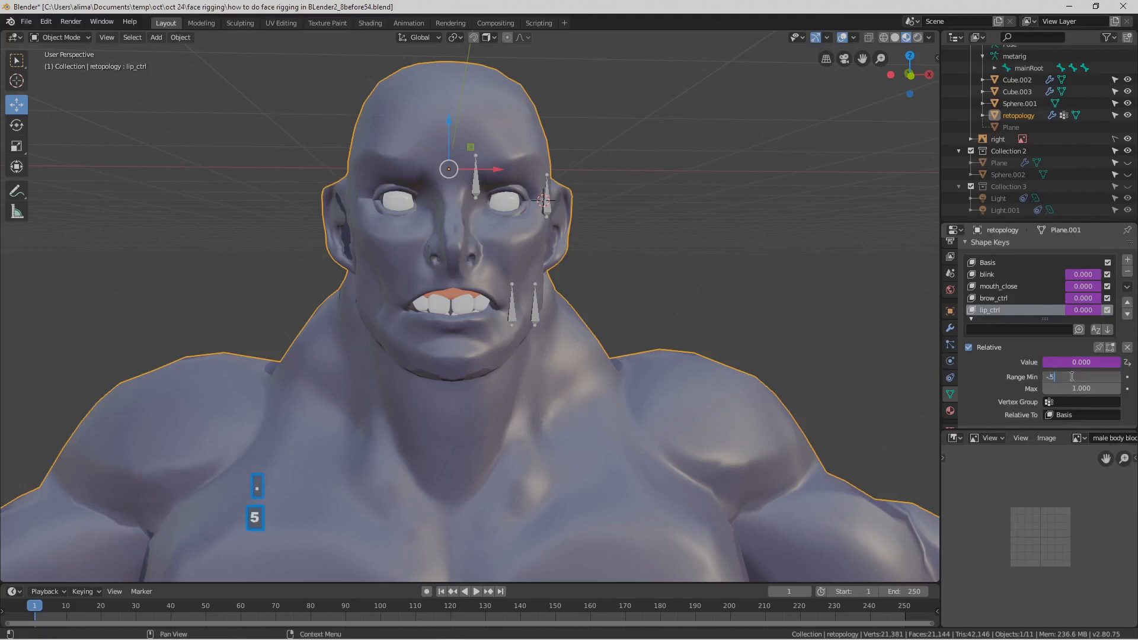
pyautogui.press('Return')
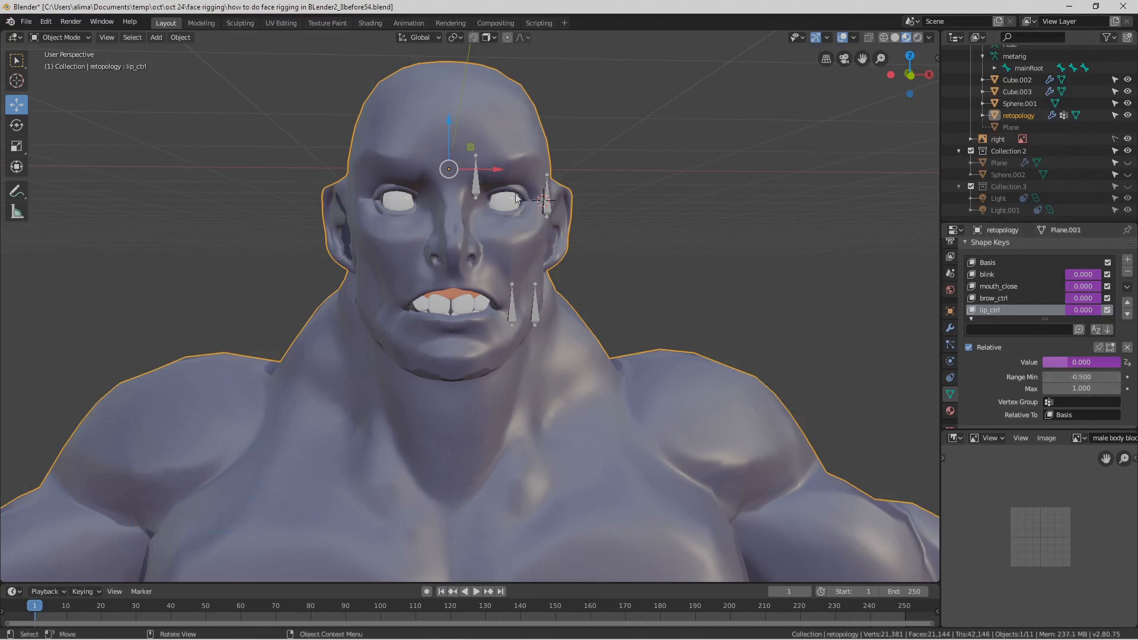
# - Put the Face_ctrl armature in Pose Mode, test moving the side_lipctrl bone along Z, cancel the move and deselect the bone
pyautogui.click(536, 313)
pyautogui.click(86, 37)
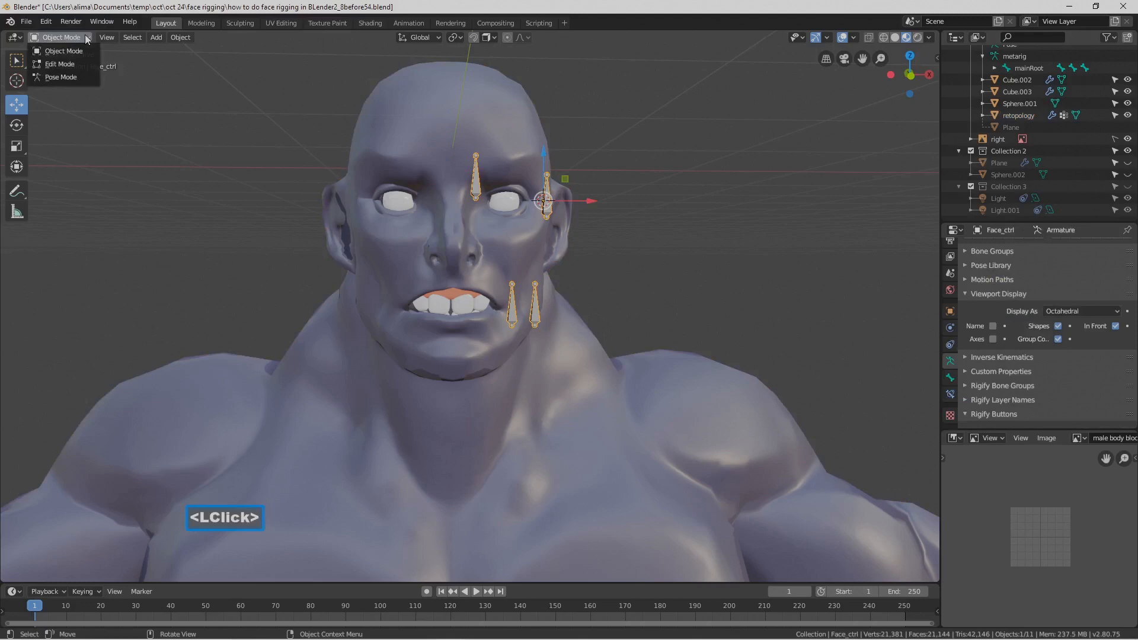
pyautogui.click(61, 77)
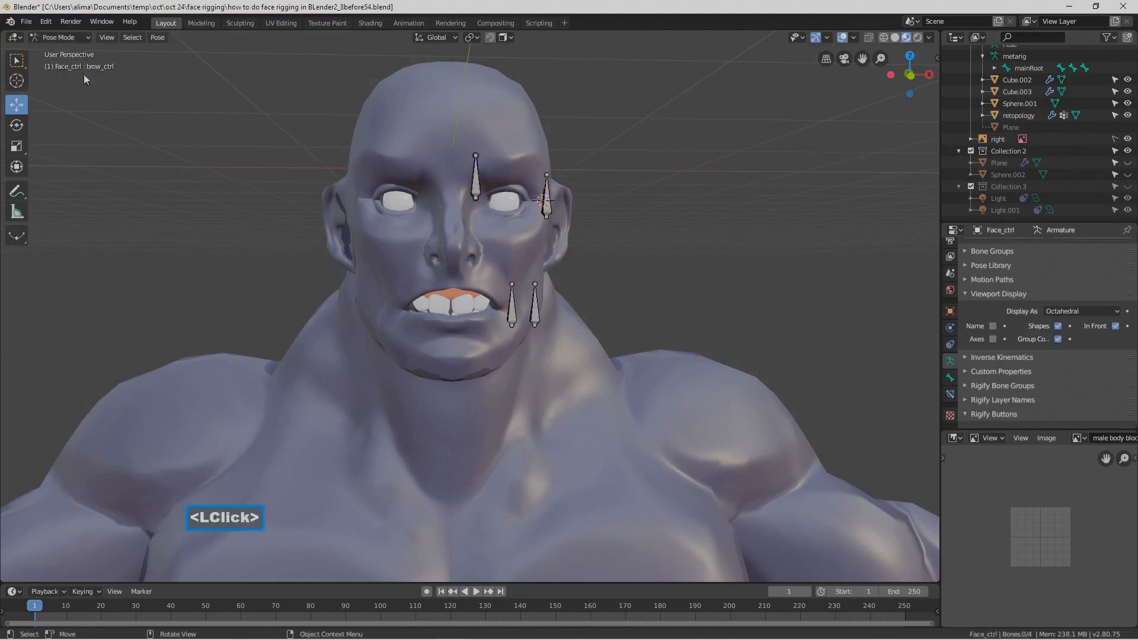
pyautogui.click(536, 305)
pyautogui.moveTo(535, 278)
pyautogui.mouseDown()
pyautogui.moveTo(536, 261)
pyautogui.moveTo(539, 297)
pyautogui.mouseUp()
pyautogui.rightClick(539, 296)
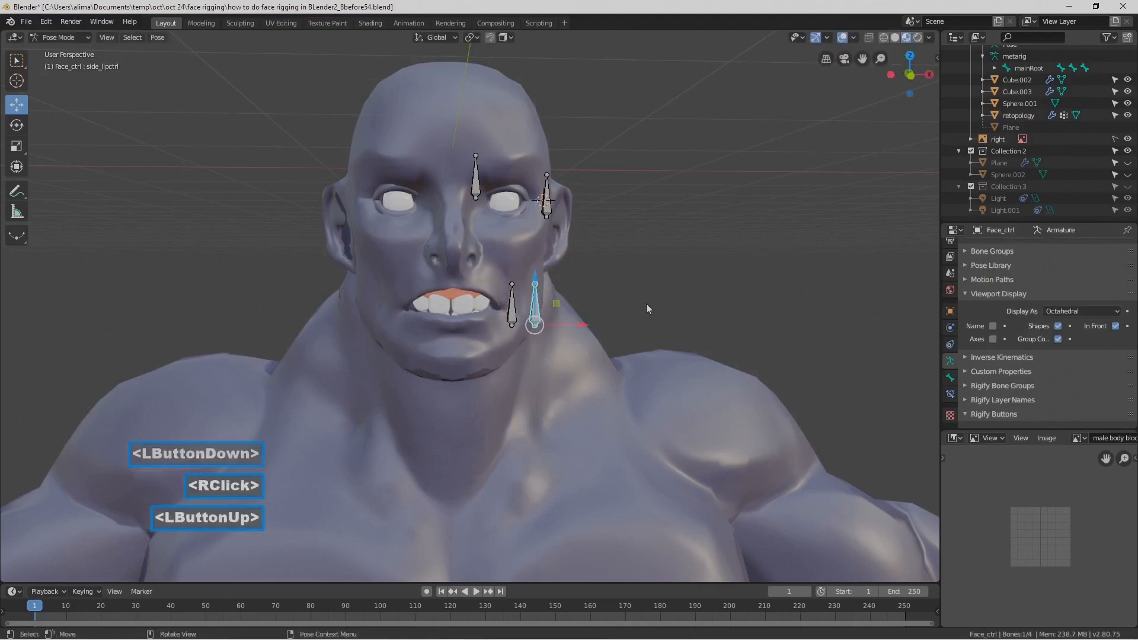
pyautogui.click(695, 298)
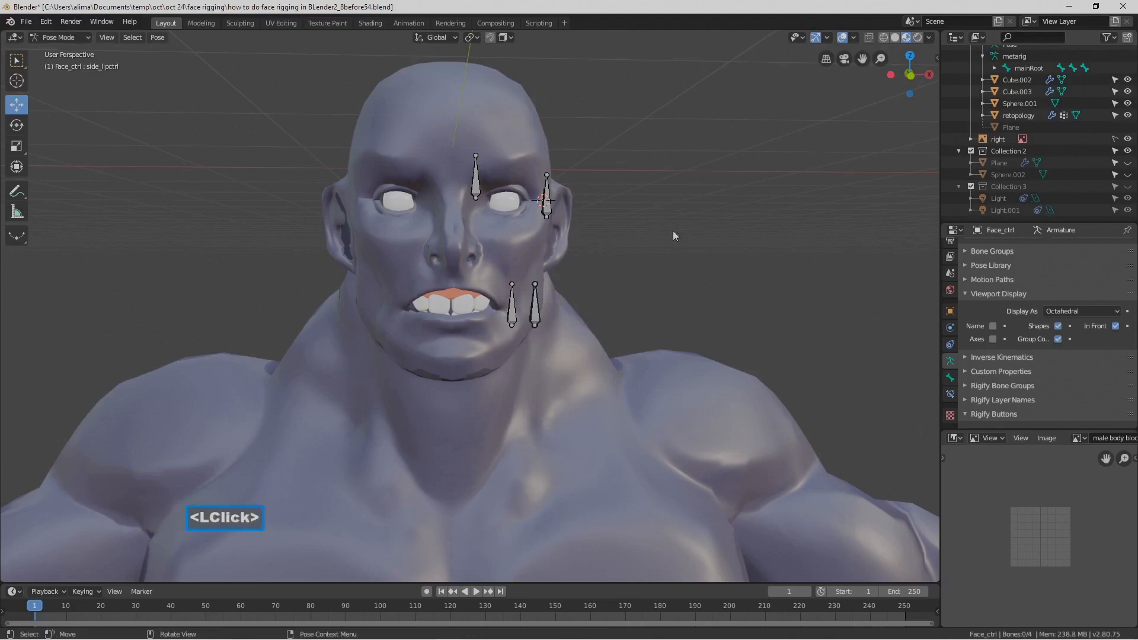
# - Return to Object Mode, reselect the retopology mesh and open the lip_ctrl shape key's driver in the Drivers Editor
pyautogui.click(88, 38)
pyautogui.click(48, 51)
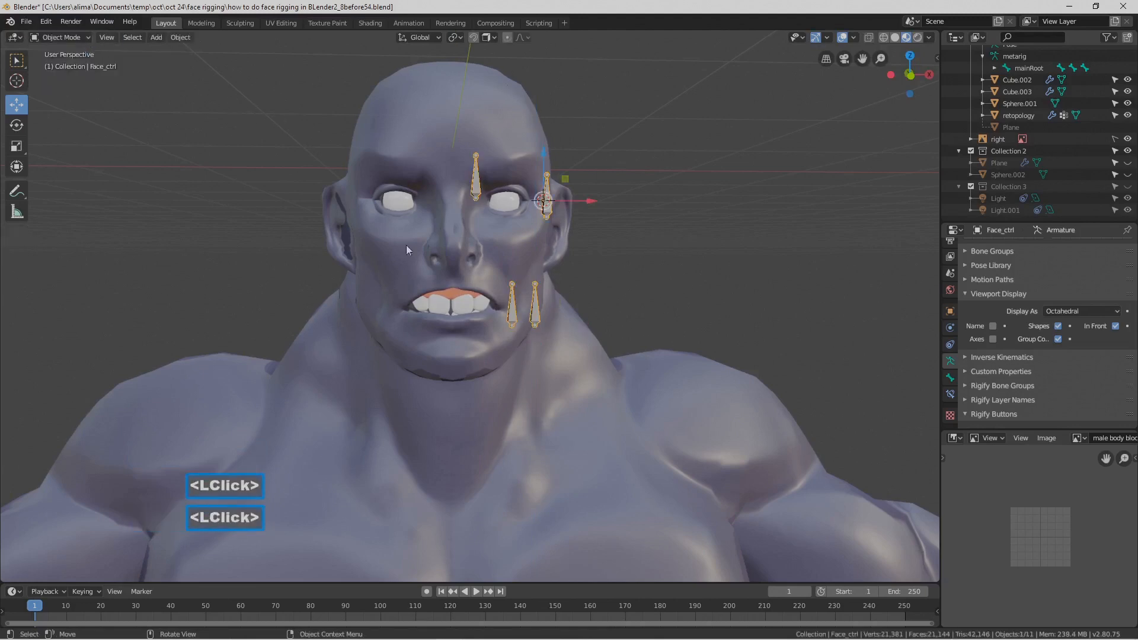
pyautogui.click(715, 389)
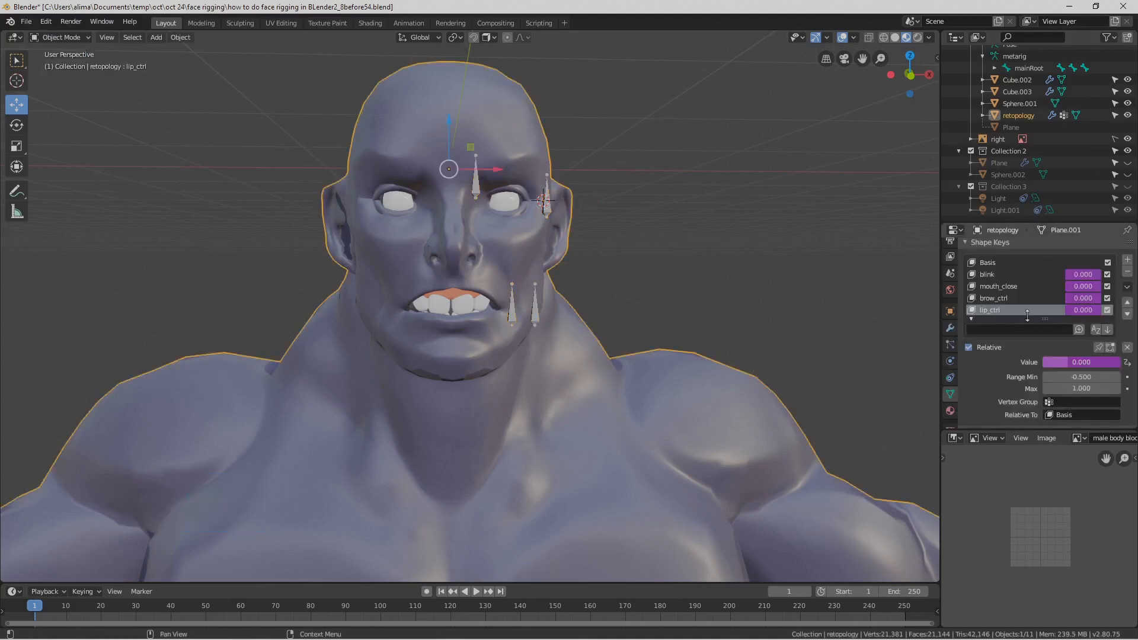
pyautogui.rightClick(1086, 308)
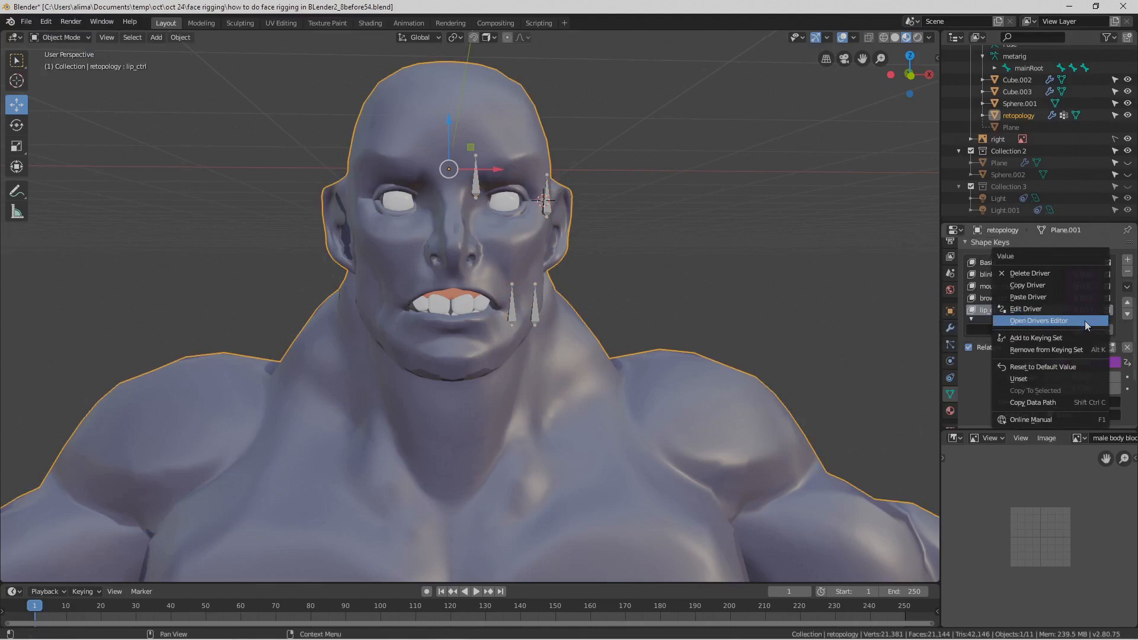
pyautogui.click(1085, 322)
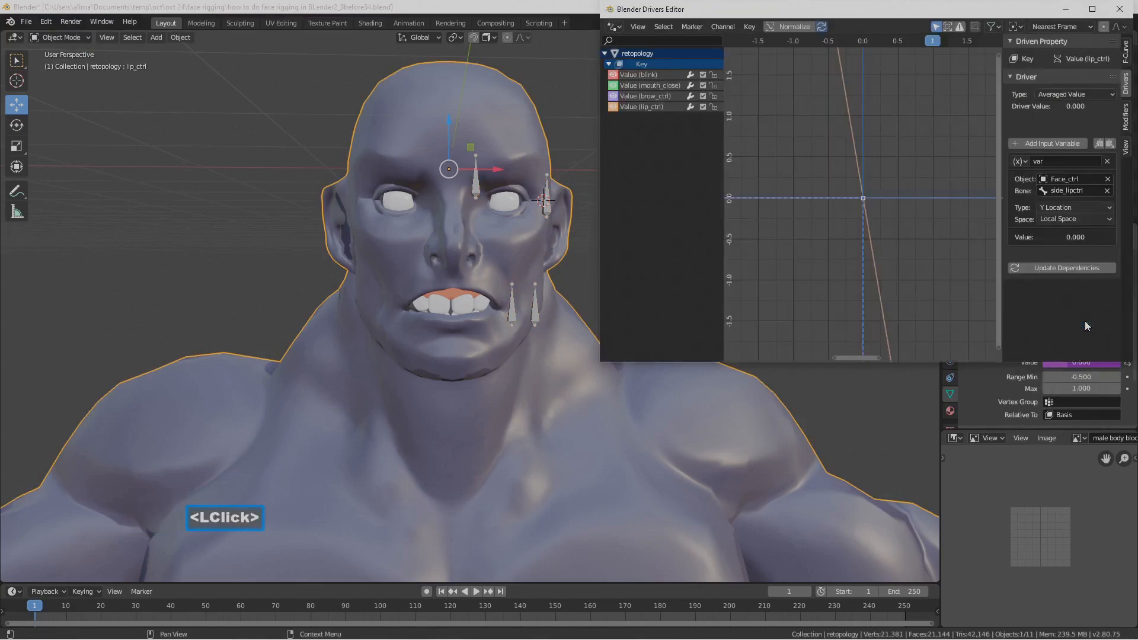
# - Set the x coefficient of the lip_ctrl driver's Generator modifier to 5 and deselect the mesh
pyautogui.click(1126, 118)
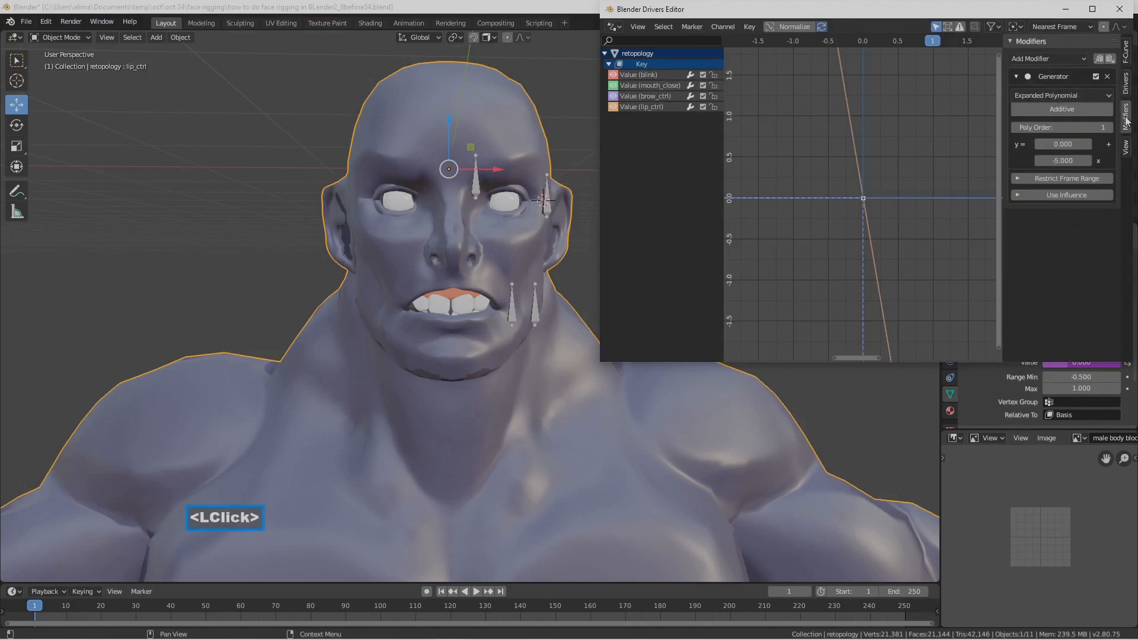
pyautogui.click(1063, 161)
pyautogui.press('BackSpace')
pyautogui.write('5')
pyautogui.press('Return')
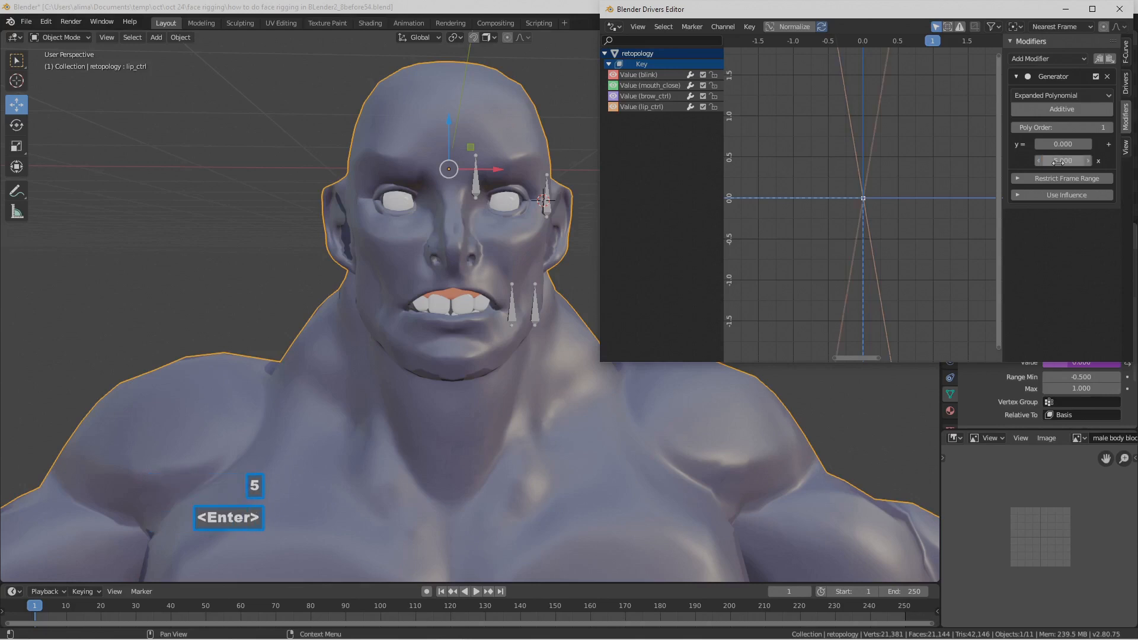
pyautogui.click(553, 90)
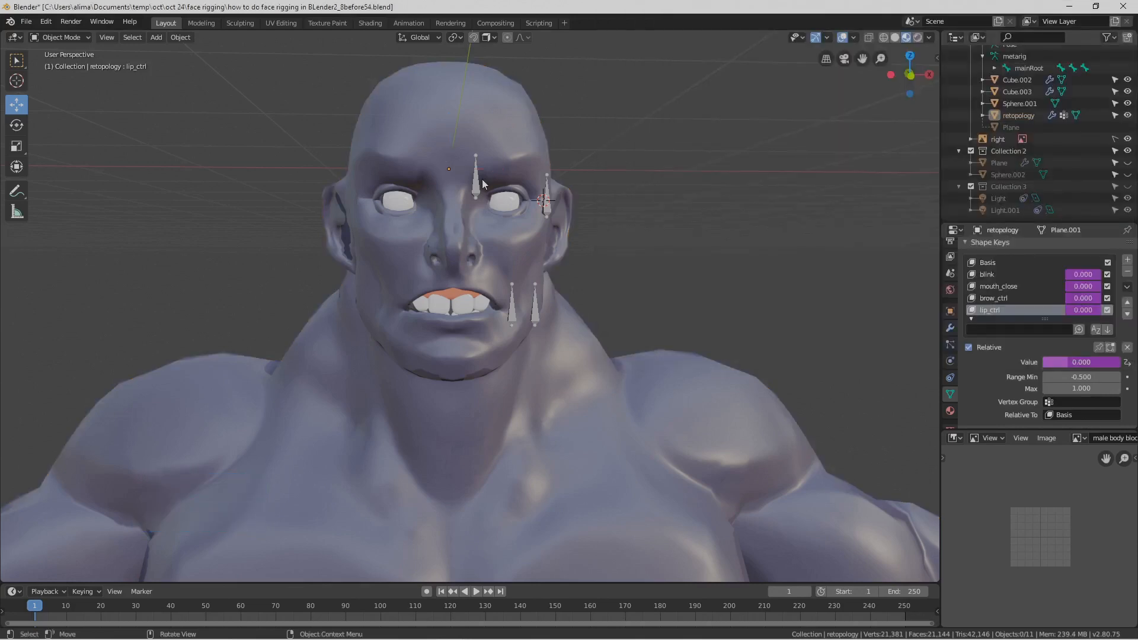
# - Put the Face_ctrl armature back in Pose Mode, test moving the side_lipctrl bone up about 0.07 m along Z and cancel the move
pyautogui.click(546, 189)
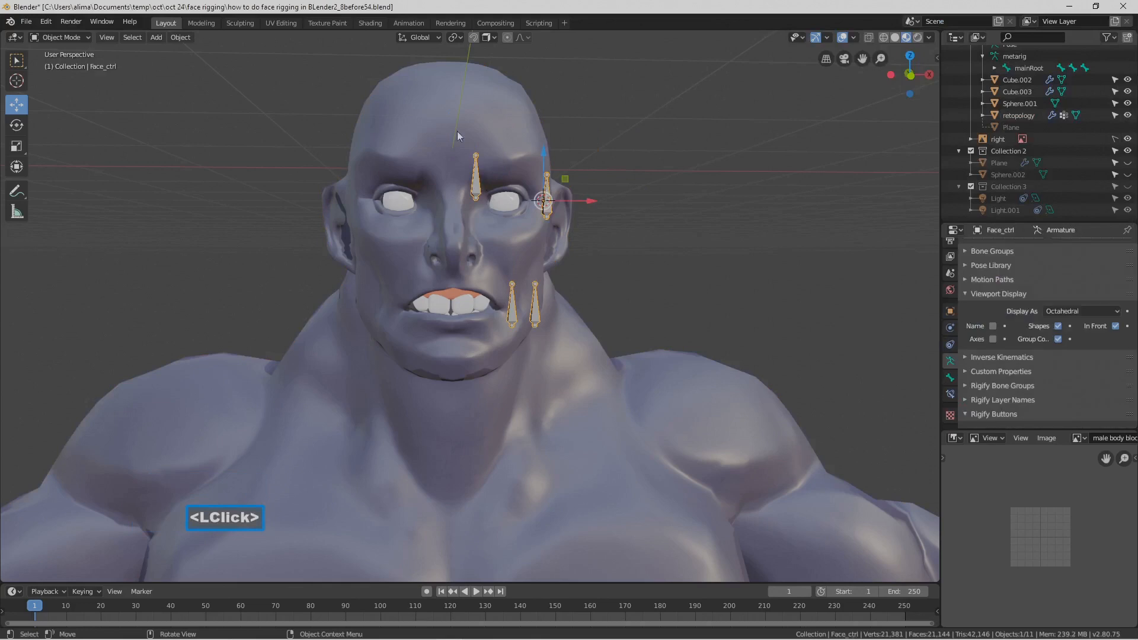
pyautogui.click(88, 36)
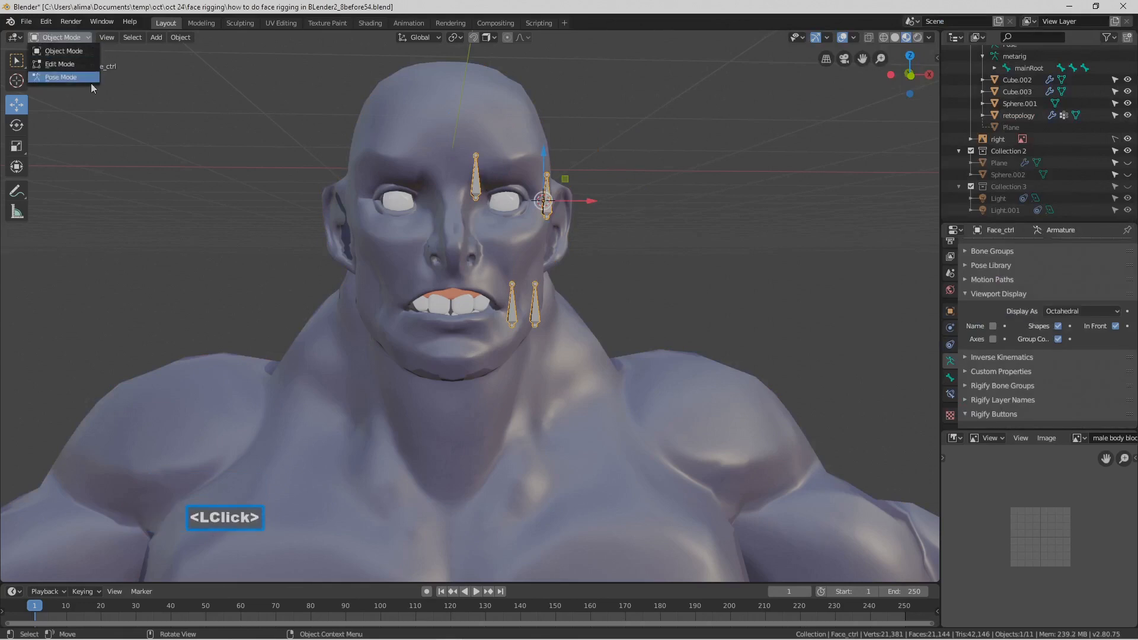
pyautogui.click(90, 78)
pyautogui.click(536, 296)
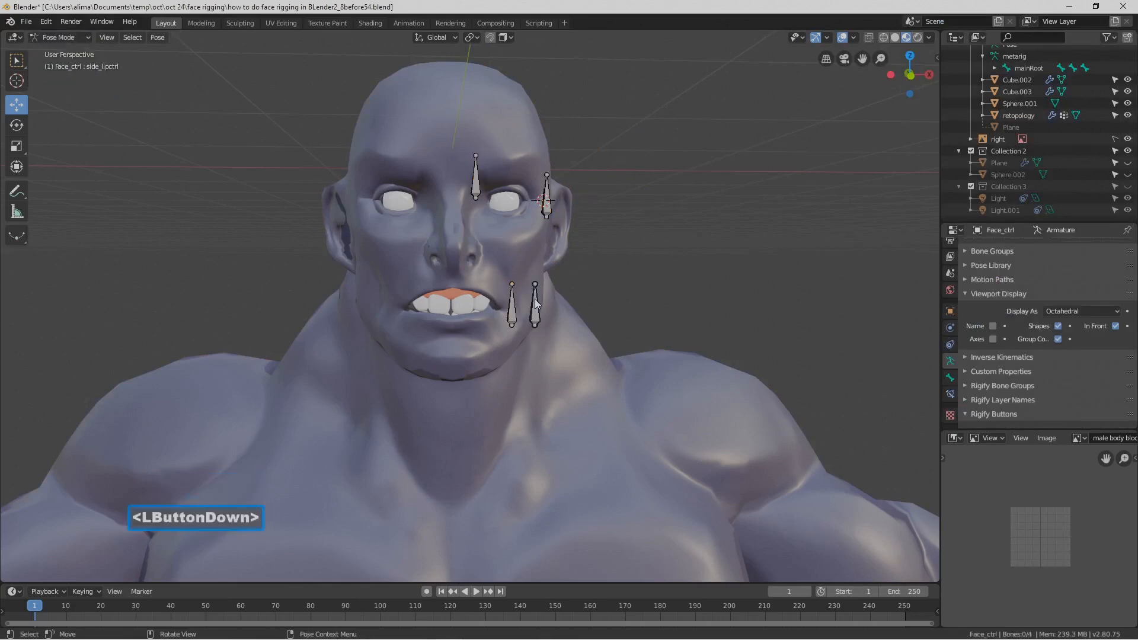
pyautogui.moveTo(539, 294); pyautogui.dragTo(554, 266)
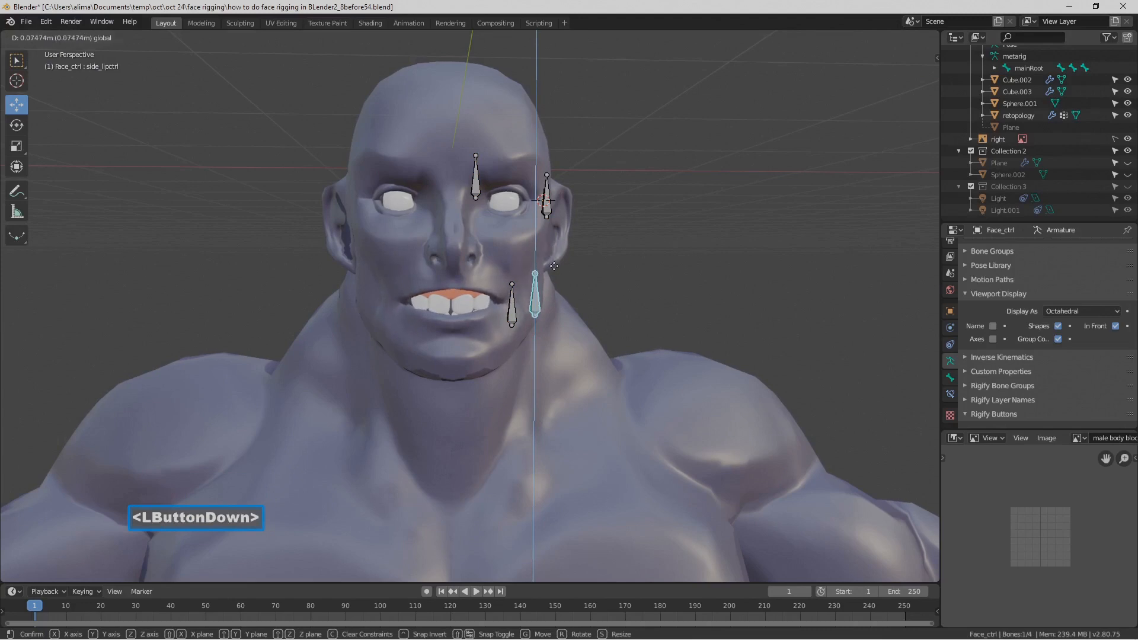
pyautogui.rightClick(555, 266)
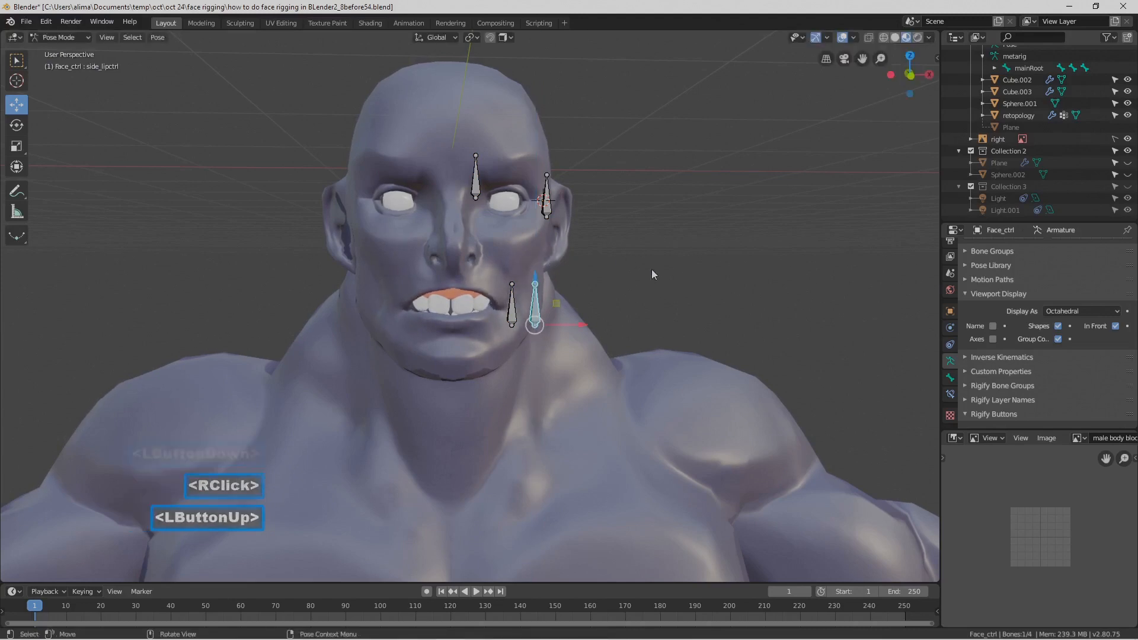
# - Return to Object Mode, deselect the Face_ctrl armature and save the file
pyautogui.click(694, 298)
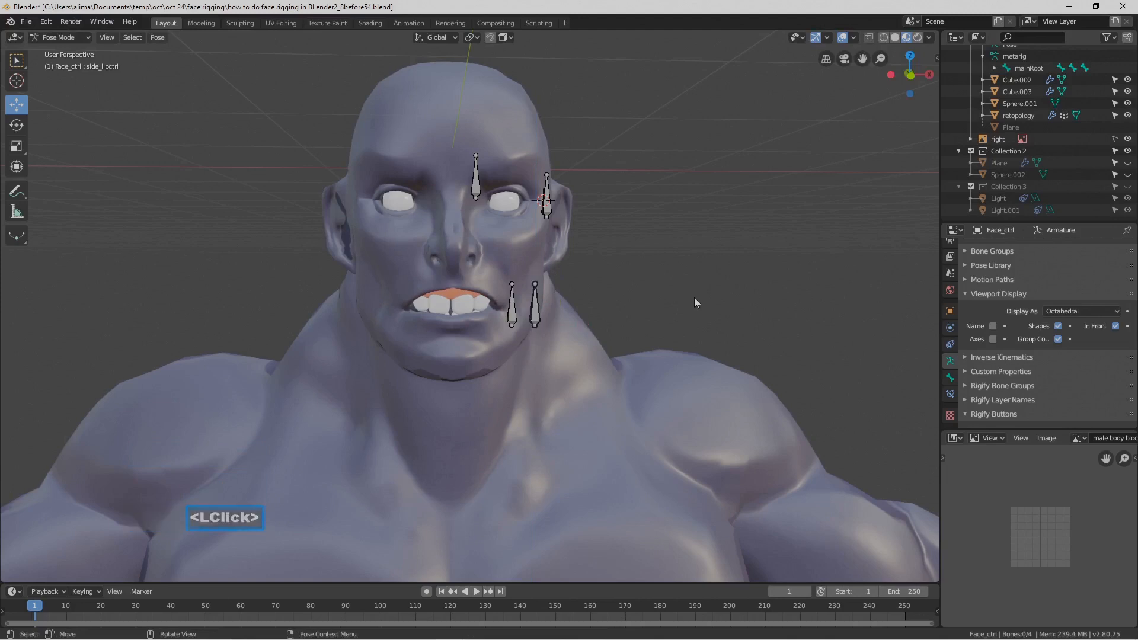
pyautogui.click(87, 37)
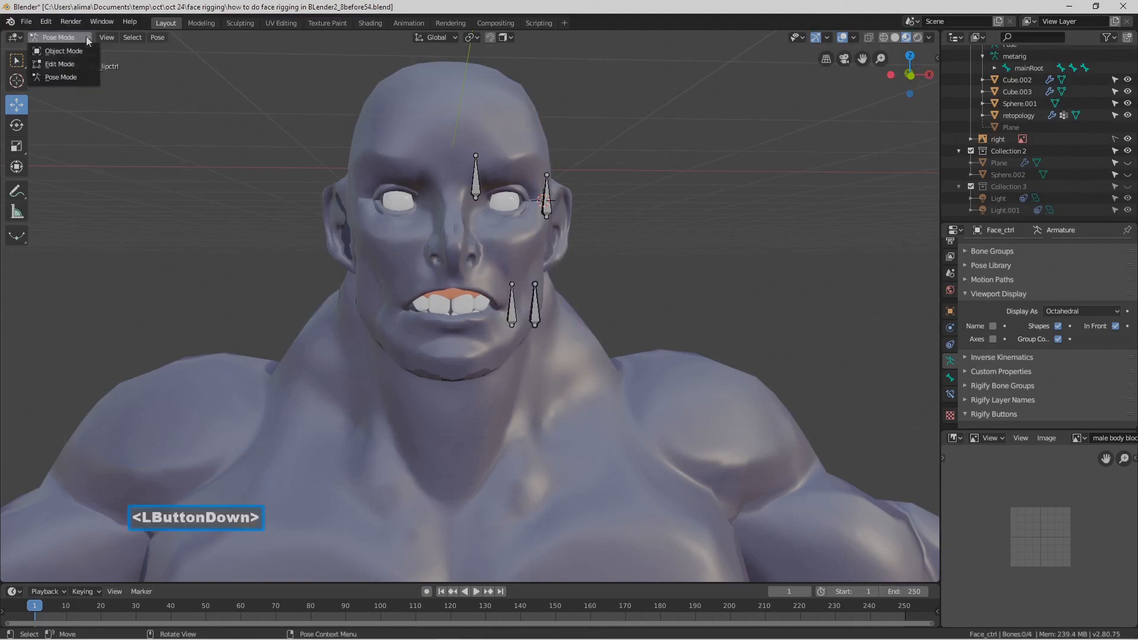
pyautogui.click(64, 51)
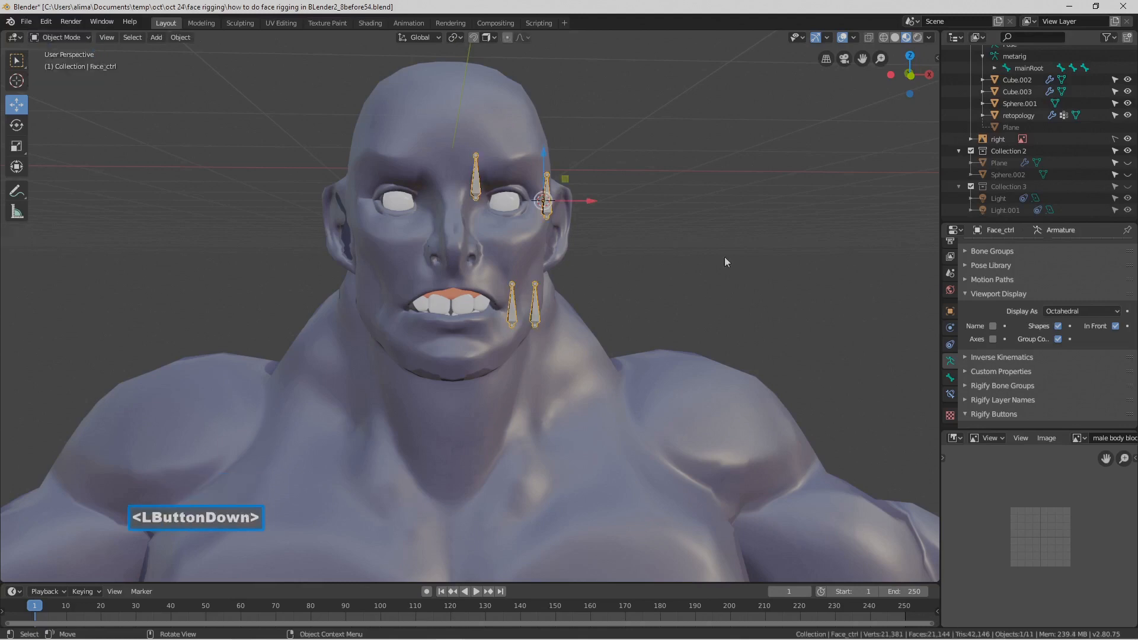
pyautogui.click(747, 261)
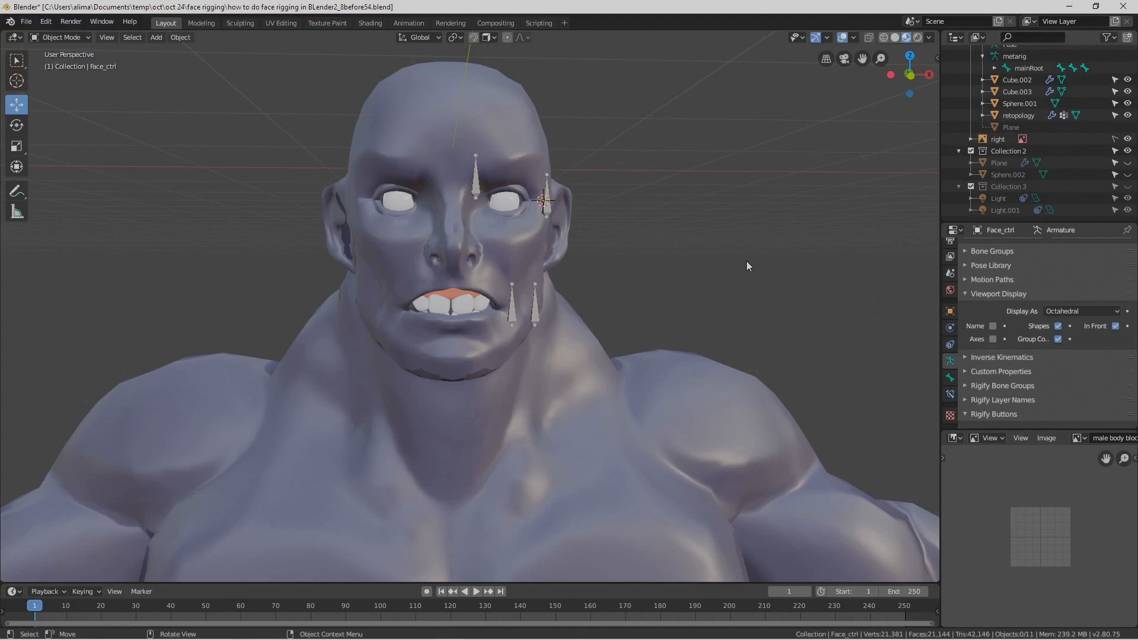
pyautogui.hotkey('ctrl', 's')
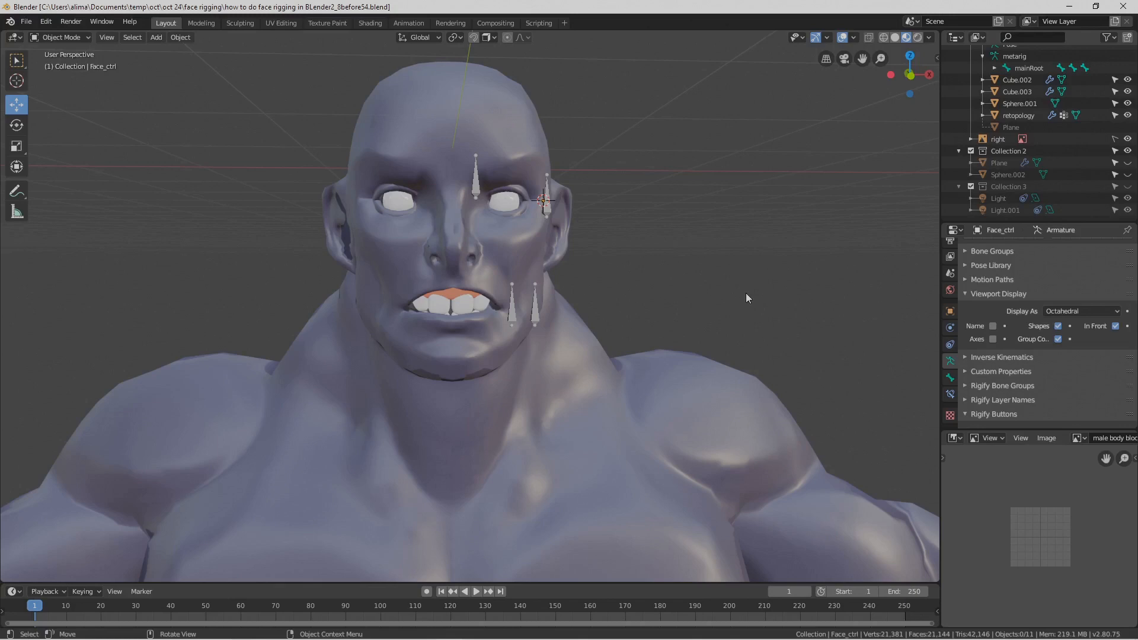
pyautogui.press('Pause')
# - Put the Face_ctrl armature in Pose Mode and select all of its bones
pyautogui.click(548, 203)
pyautogui.click(545, 202)
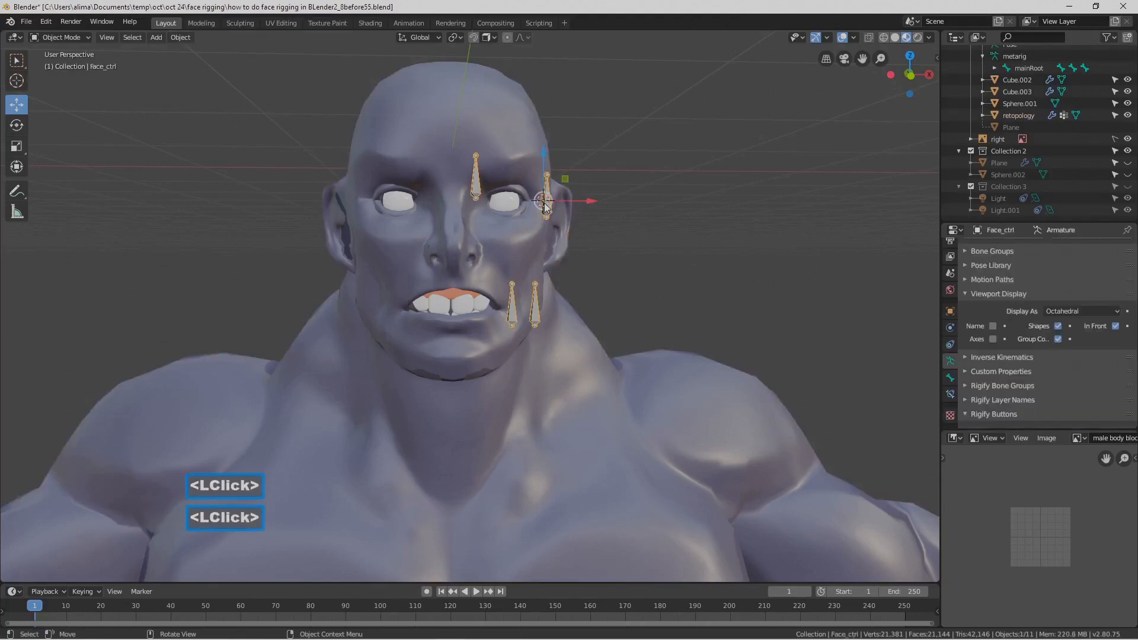
pyautogui.click(85, 37)
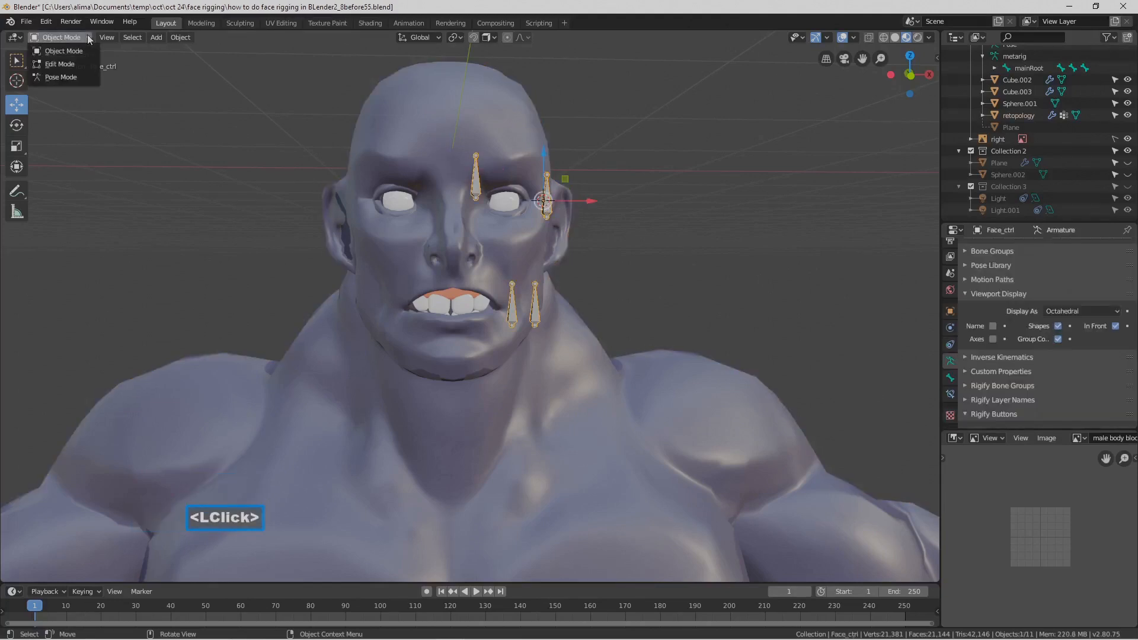
pyautogui.click(82, 76)
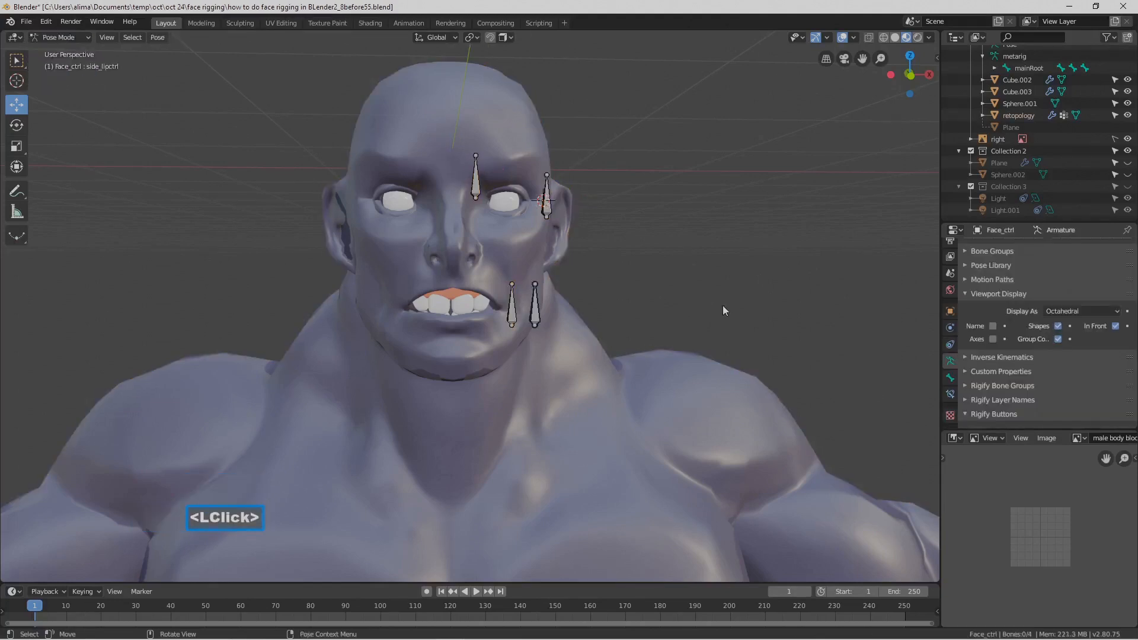
pyautogui.press('a')
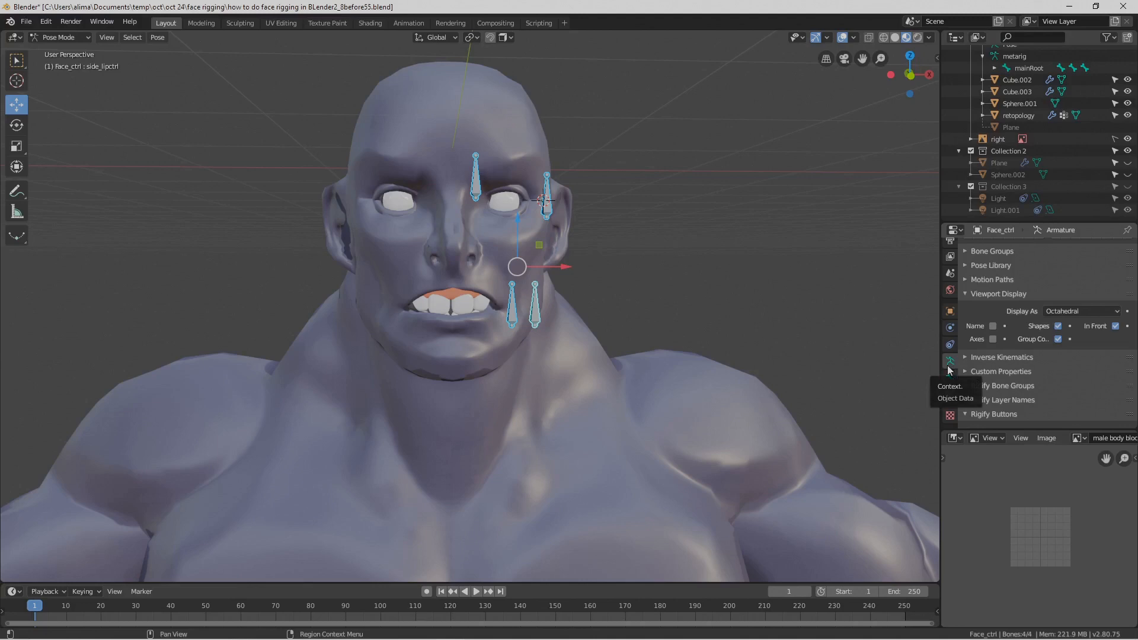
# - Add a bone group to the Face_ctrl armature and name it main_facebones
pyautogui.scroll(5, 995, 375)
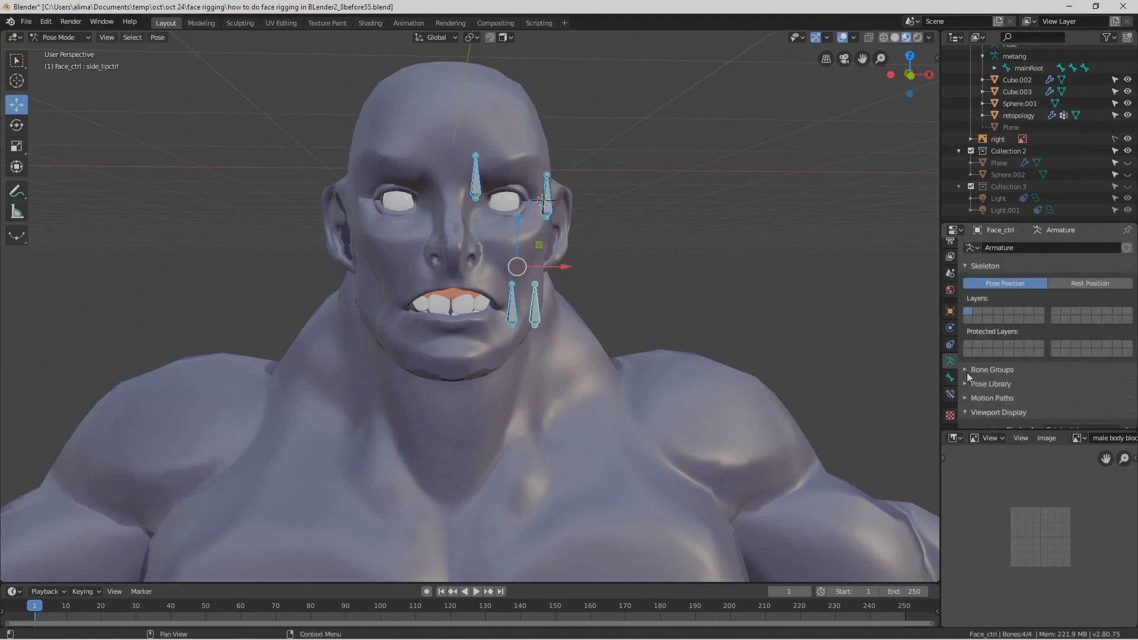
pyautogui.click(966, 370)
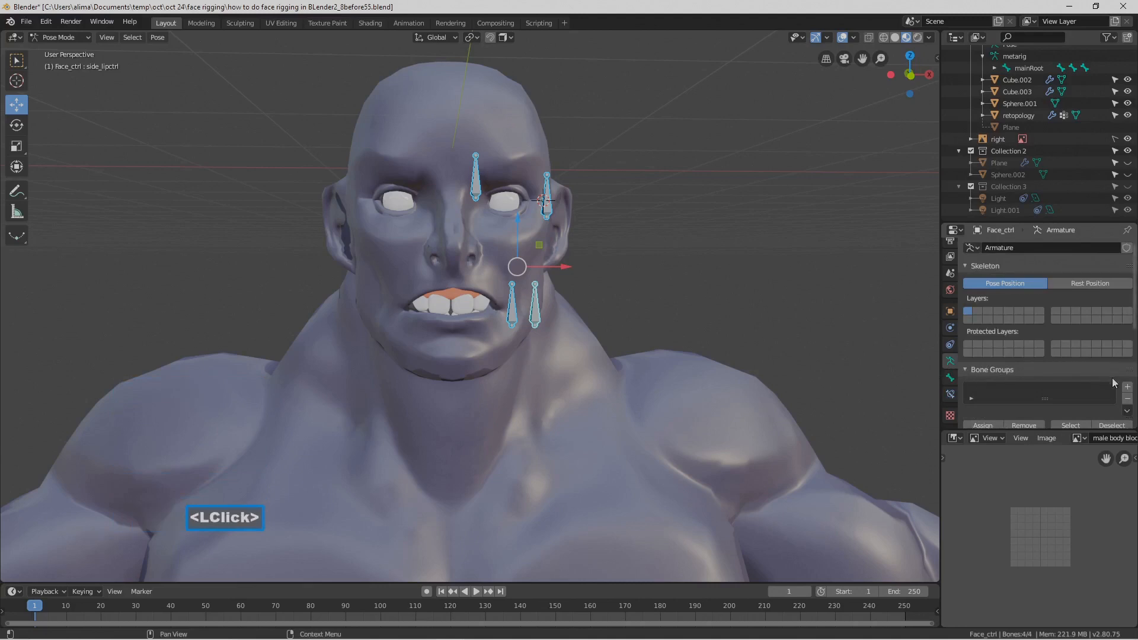
pyautogui.click(1128, 387)
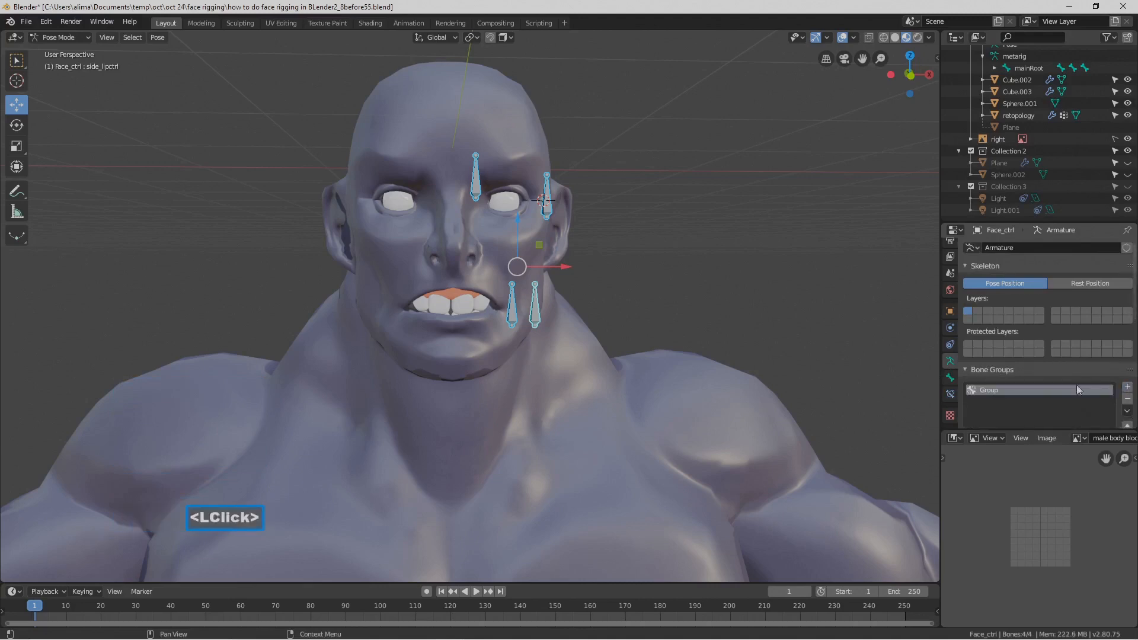
pyautogui.doubleClick(992, 391)
pyautogui.press('BackSpace')
pyautogui.write('main_facebones')
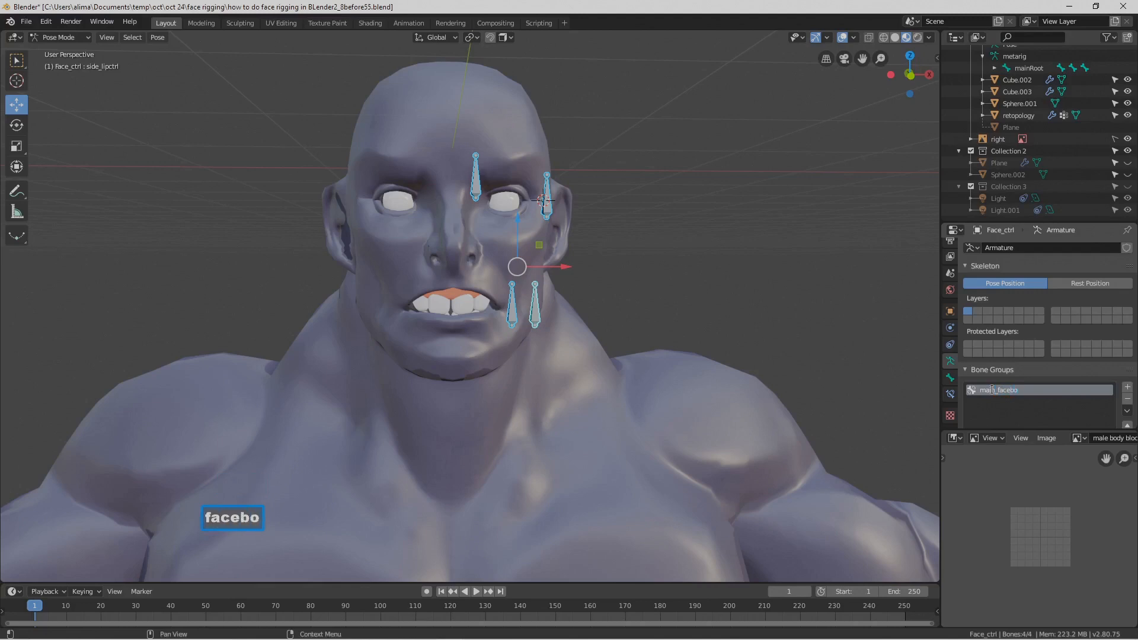
pyautogui.press('Return')
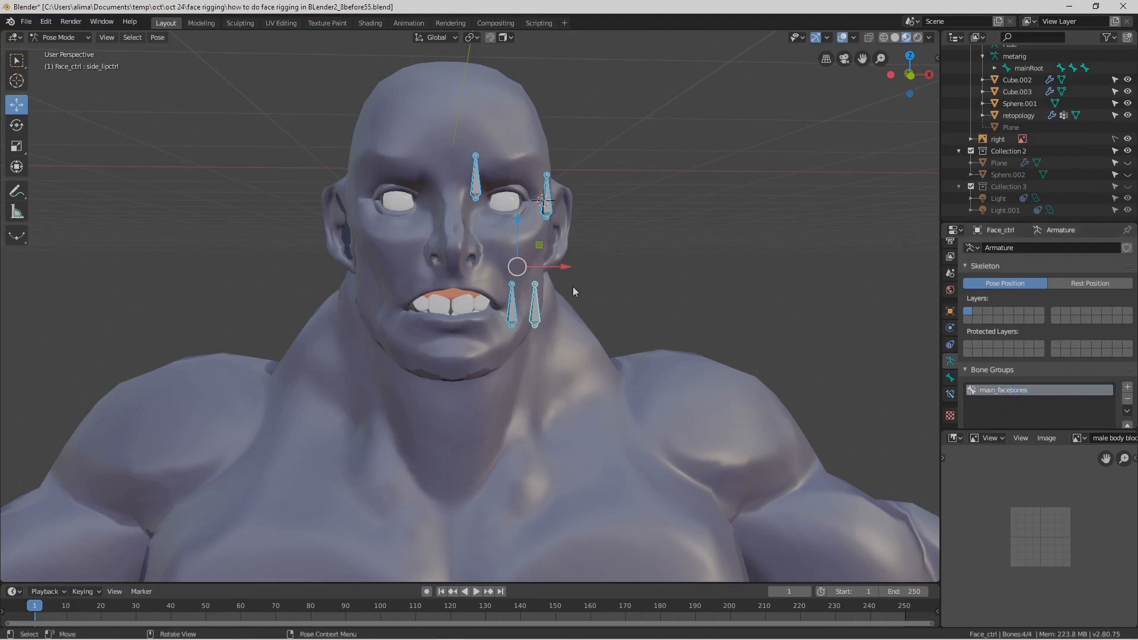
# - Create a new pose library for the Face_ctrl armature
pyautogui.scroll(-5, 1010, 370)
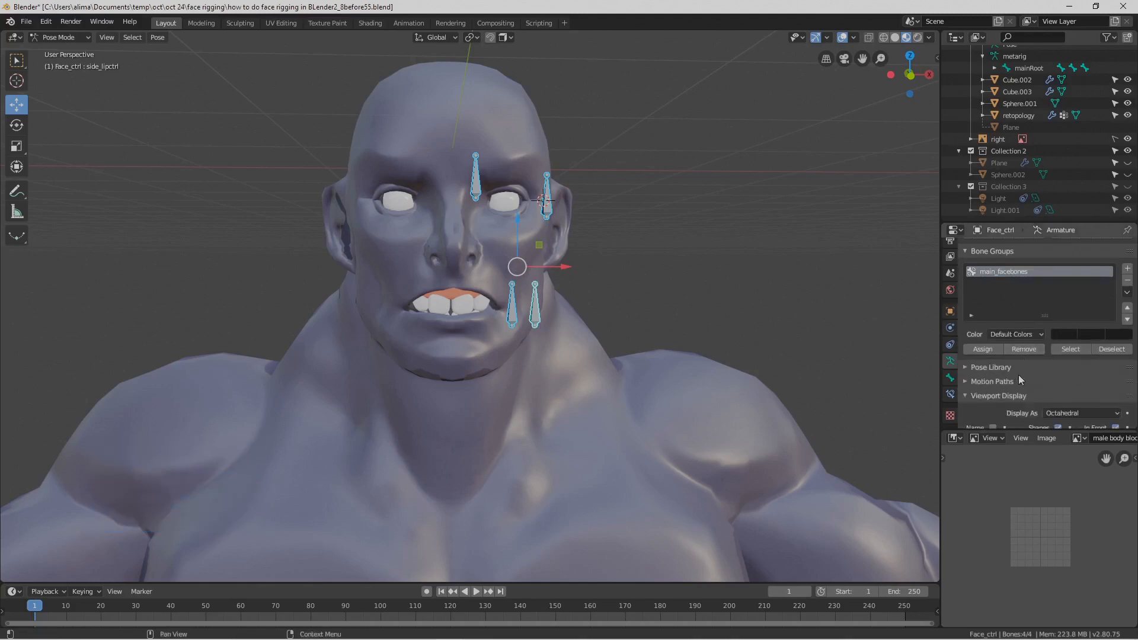
pyautogui.click(965, 368)
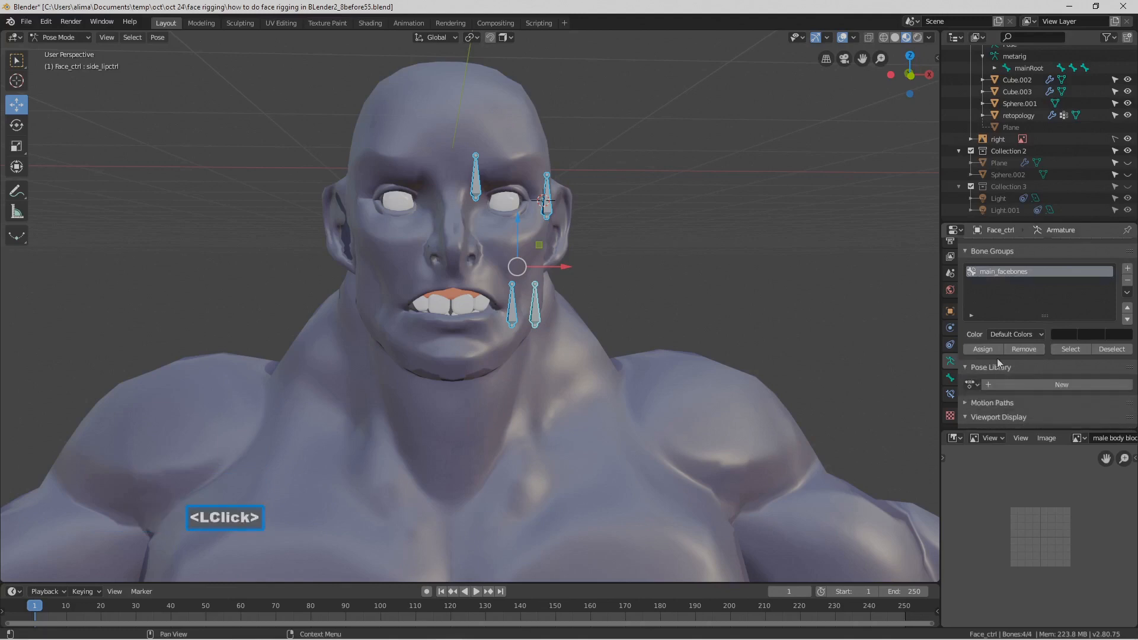
pyautogui.scroll(-1, 1002, 365)
pyautogui.click(1079, 362)
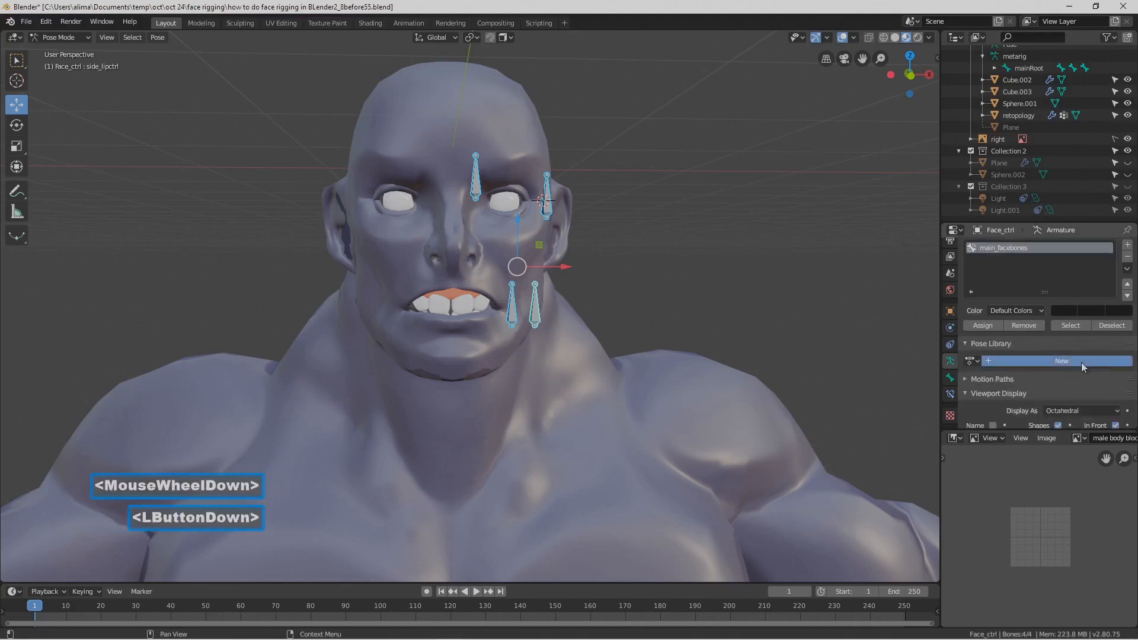
pyautogui.scroll(-1, 1069, 354)
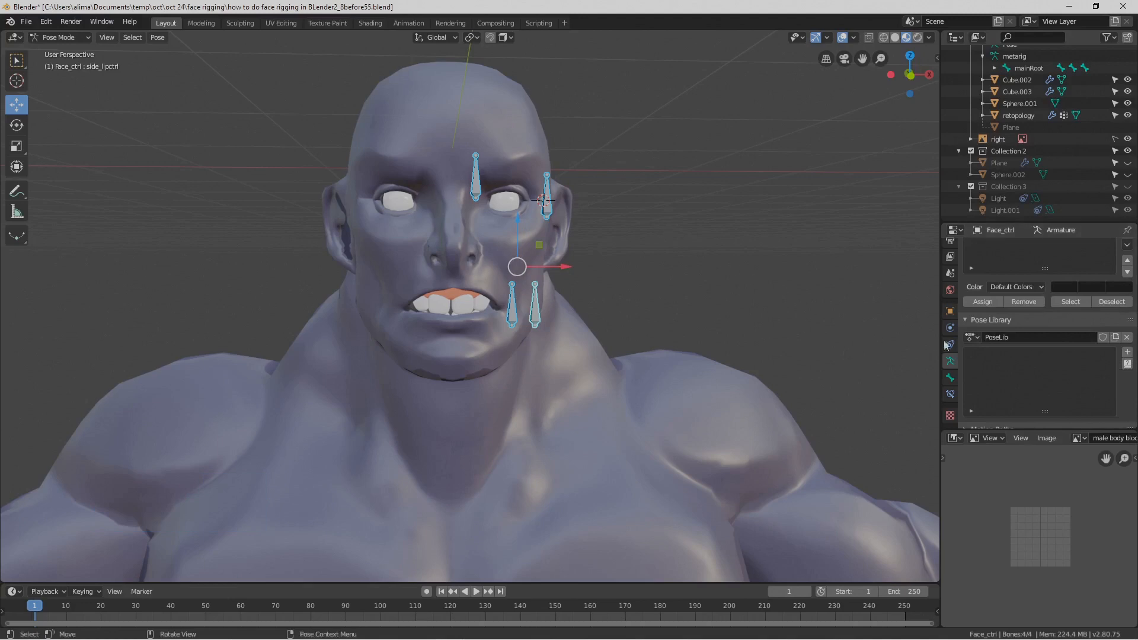
# - Add the current pose of all bones to the pose library and name it base
pyautogui.click(1127, 352)
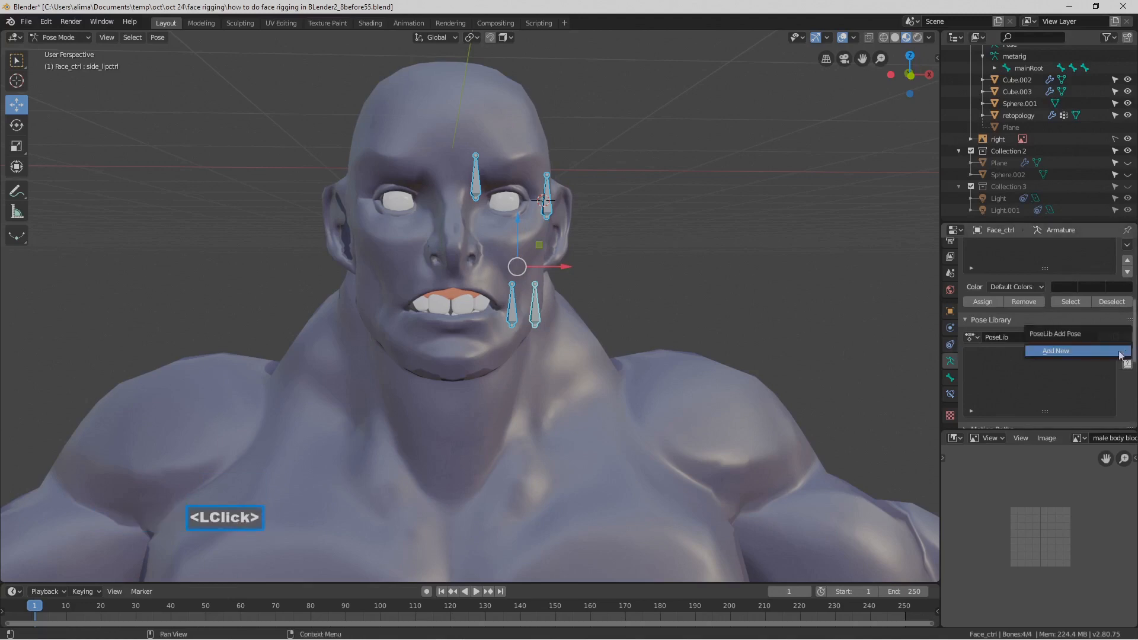
pyautogui.click(1079, 350)
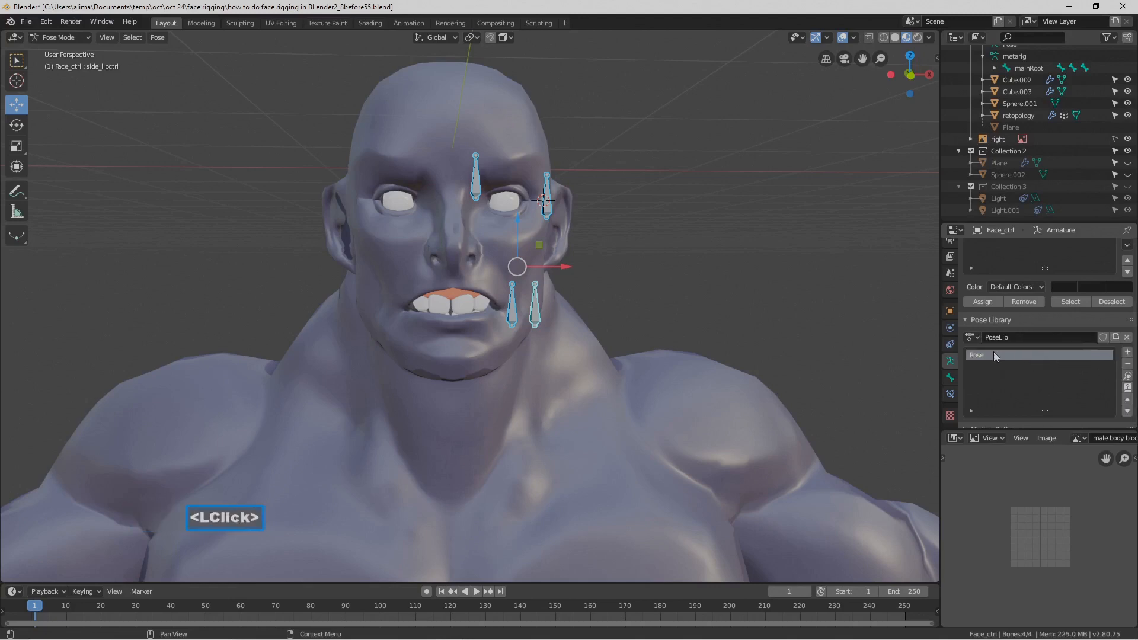
pyautogui.doubleClick(984, 354)
pyautogui.write('base')
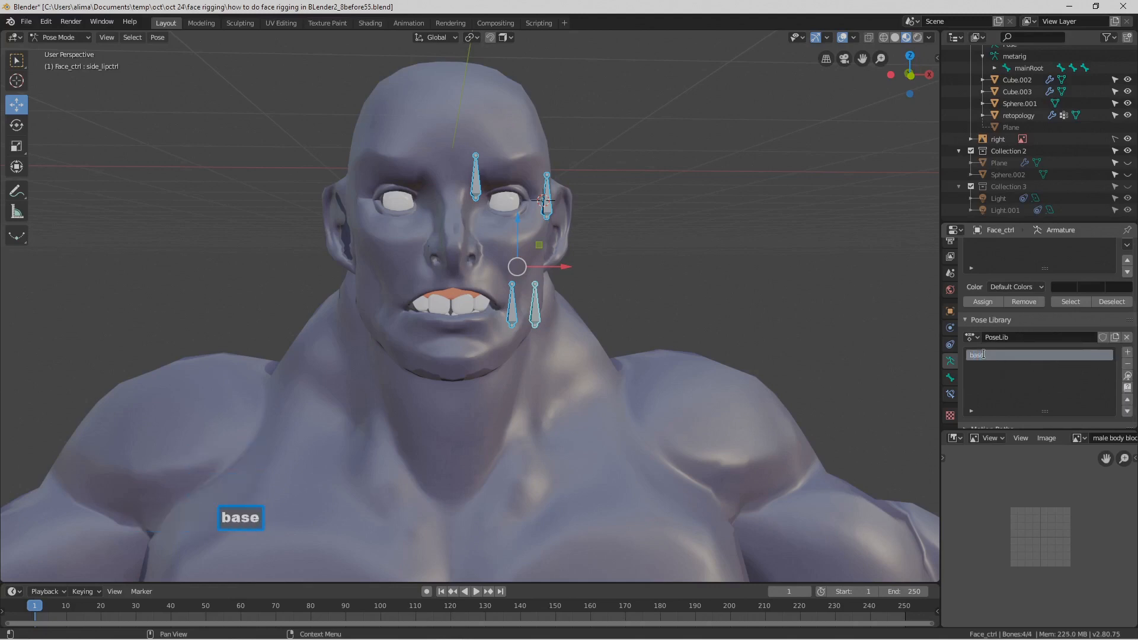
pyautogui.press('Return')
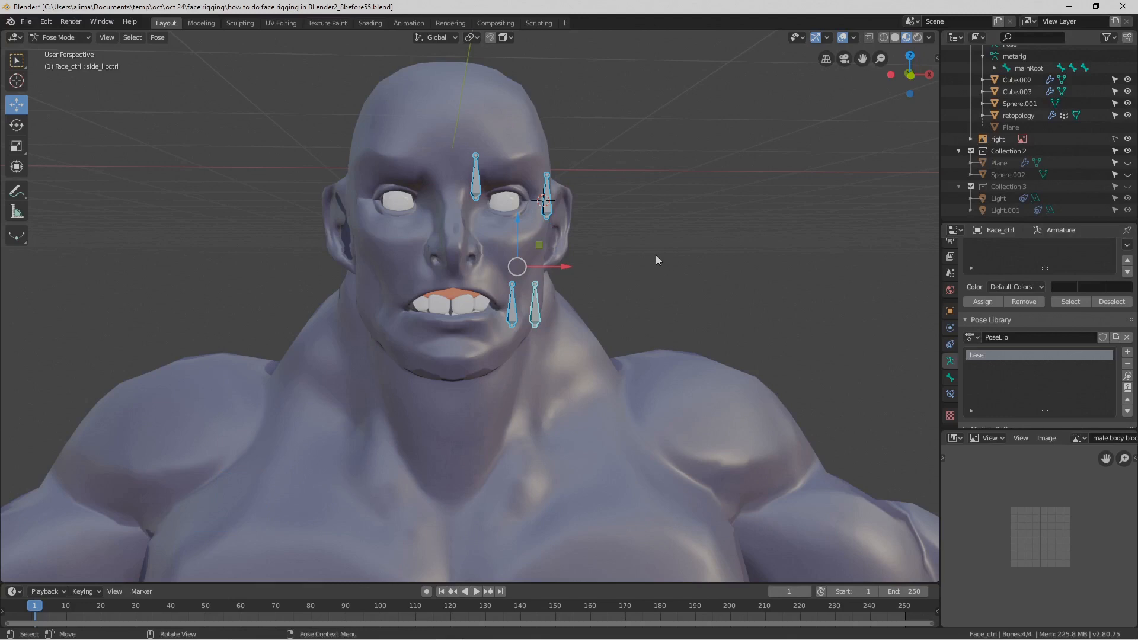
# - Pose a smiling face by lowering the inner mouth bone, raising brow_ctrl about 0.05 m and raising side_lipctrl about 0.13 m along Z
pyautogui.click(645, 285)
pyautogui.click(519, 303)
pyautogui.moveTo(512, 278); pyautogui.dragTo(515, 310)
pyautogui.click(474, 182)
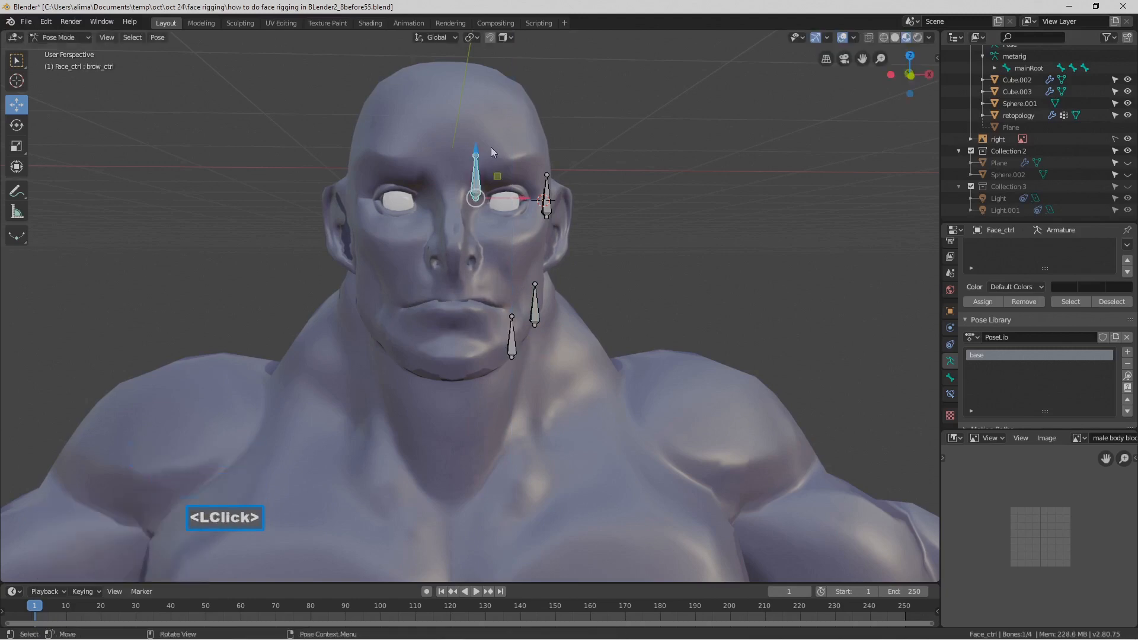
pyautogui.moveTo(478, 155); pyautogui.dragTo(478, 147)
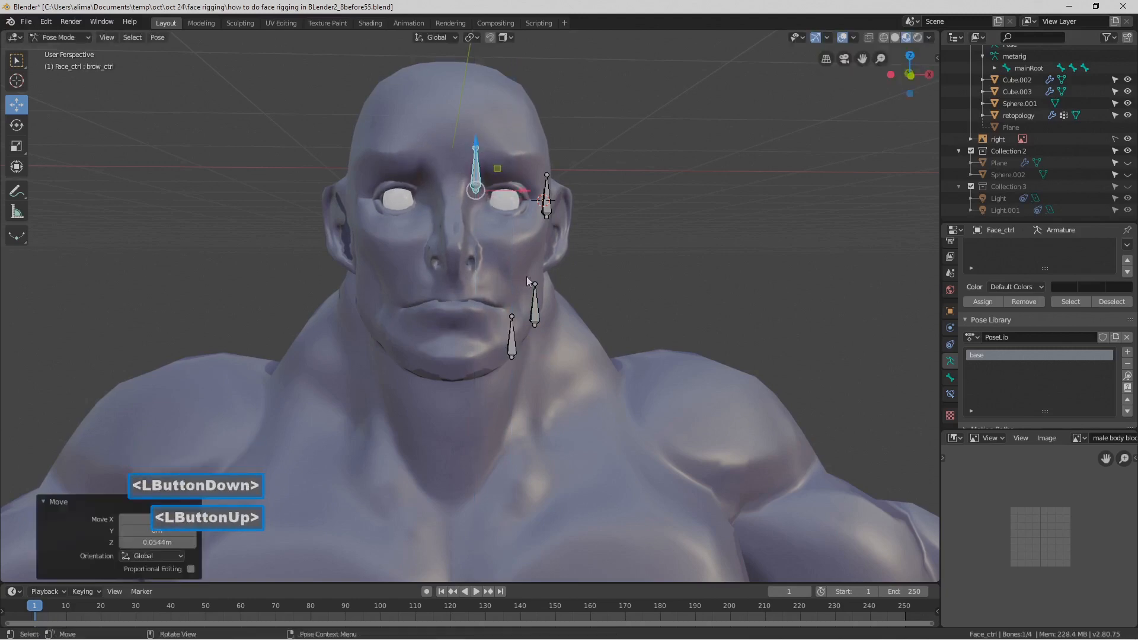
pyautogui.click(537, 303)
pyautogui.moveTo(537, 284); pyautogui.dragTo(536, 258)
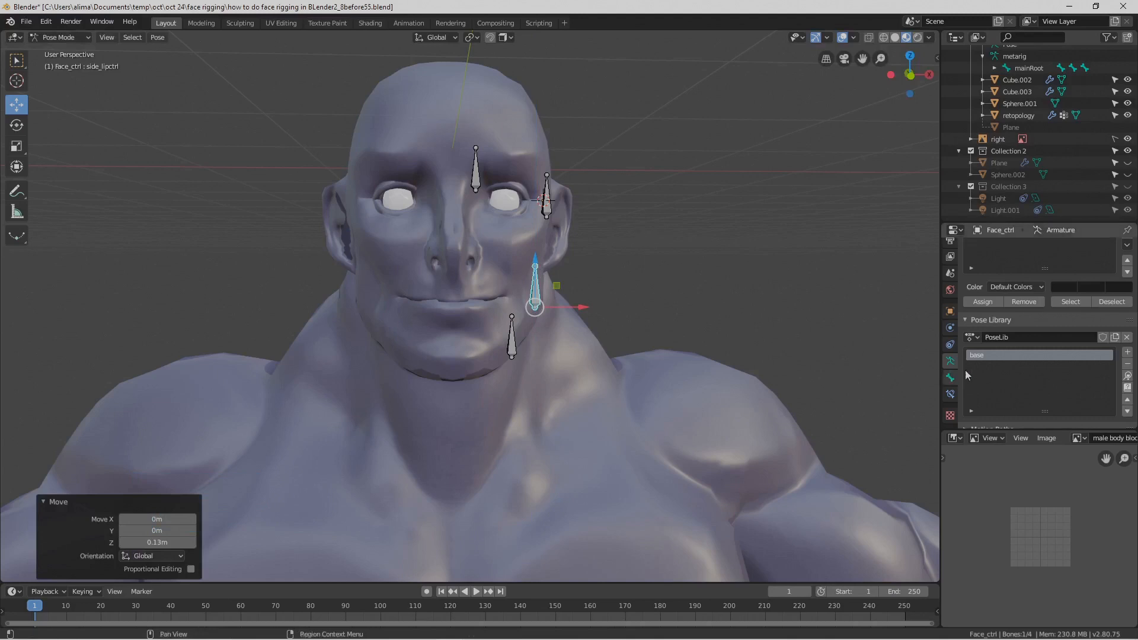
pyautogui.click(1128, 356)
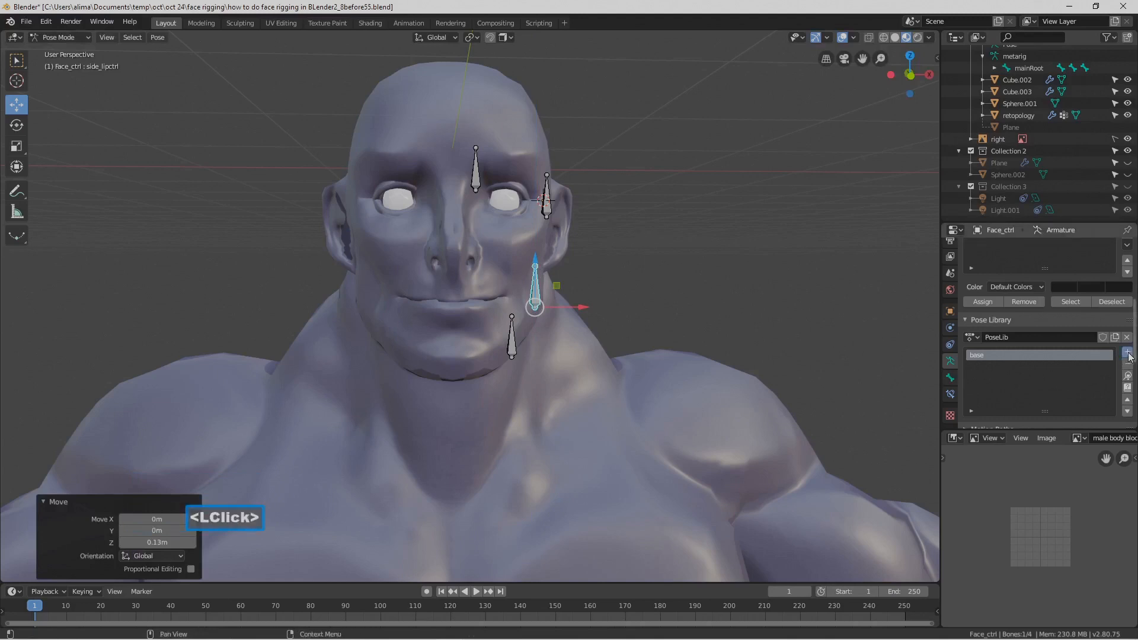
pyautogui.click(1116, 357)
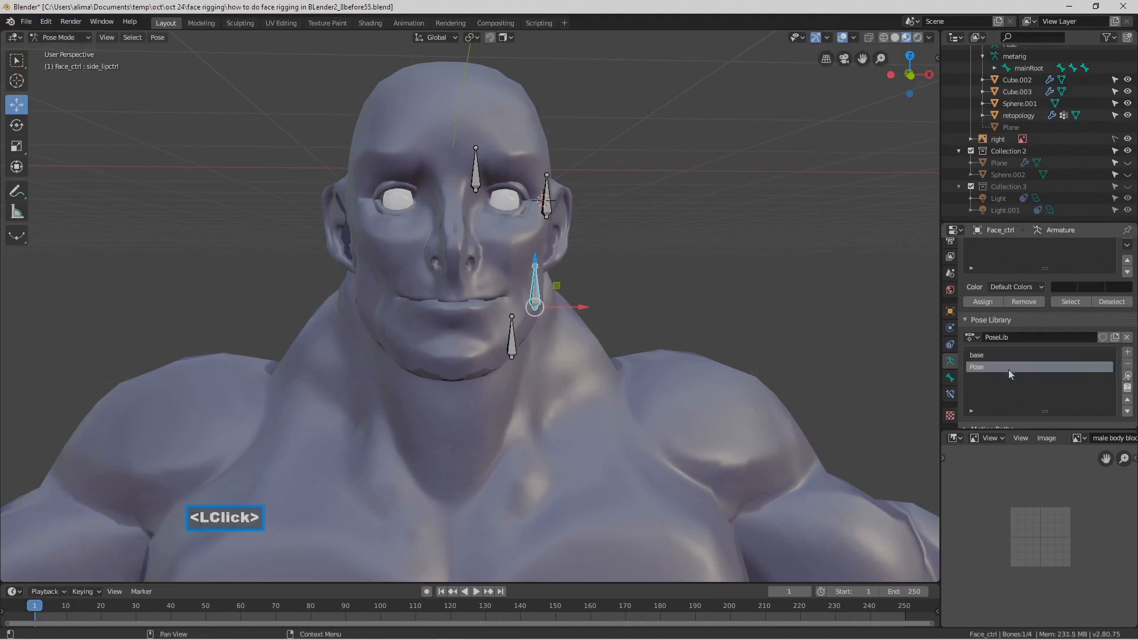
pyautogui.doubleClick(978, 368)
pyautogui.press('BackSpace')
pyautogui.write('smile')
pyautogui.press('Return')
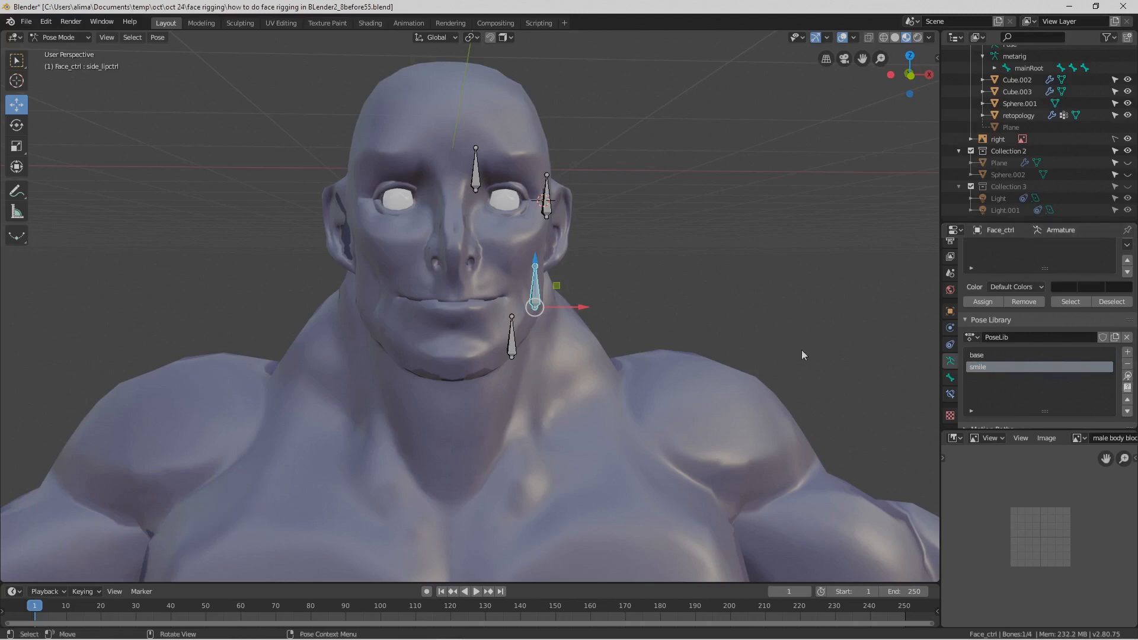
pyautogui.click(1129, 365)
# - Select all the face bones and add their current pose to the pose library under the name happy
pyautogui.press('a')
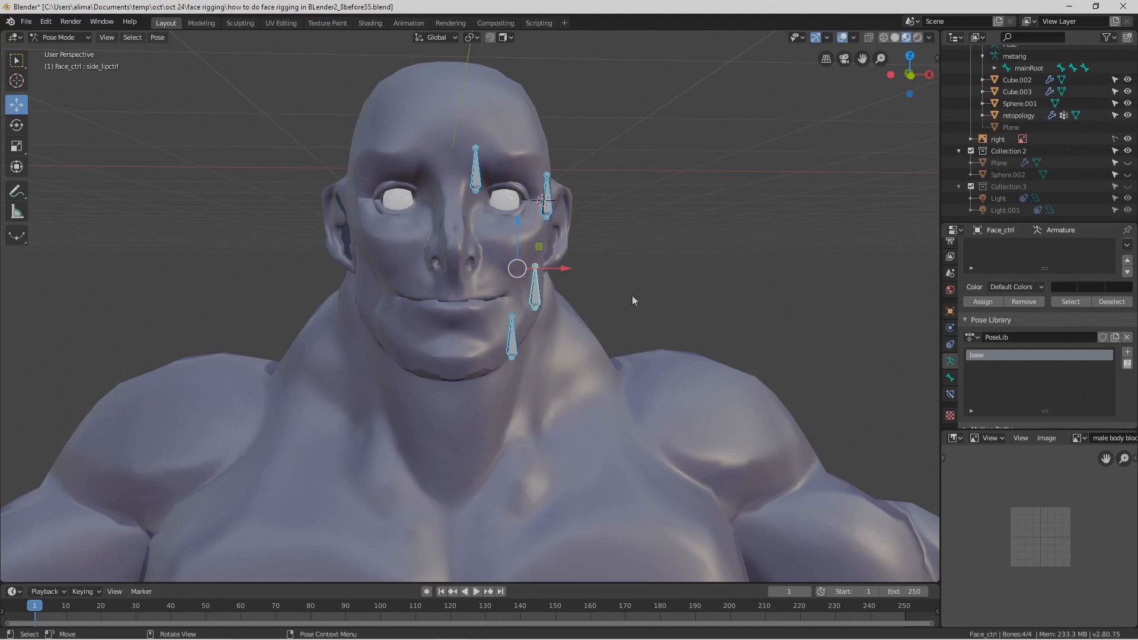
pyautogui.click(1128, 352)
pyautogui.click(1125, 352)
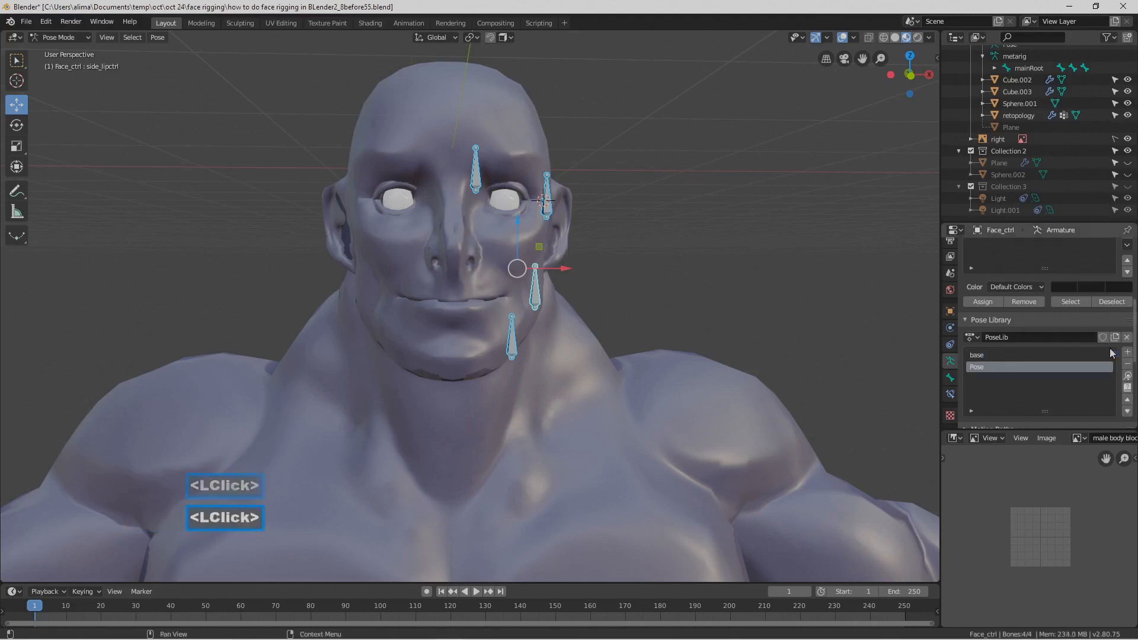
pyautogui.doubleClick(984, 367)
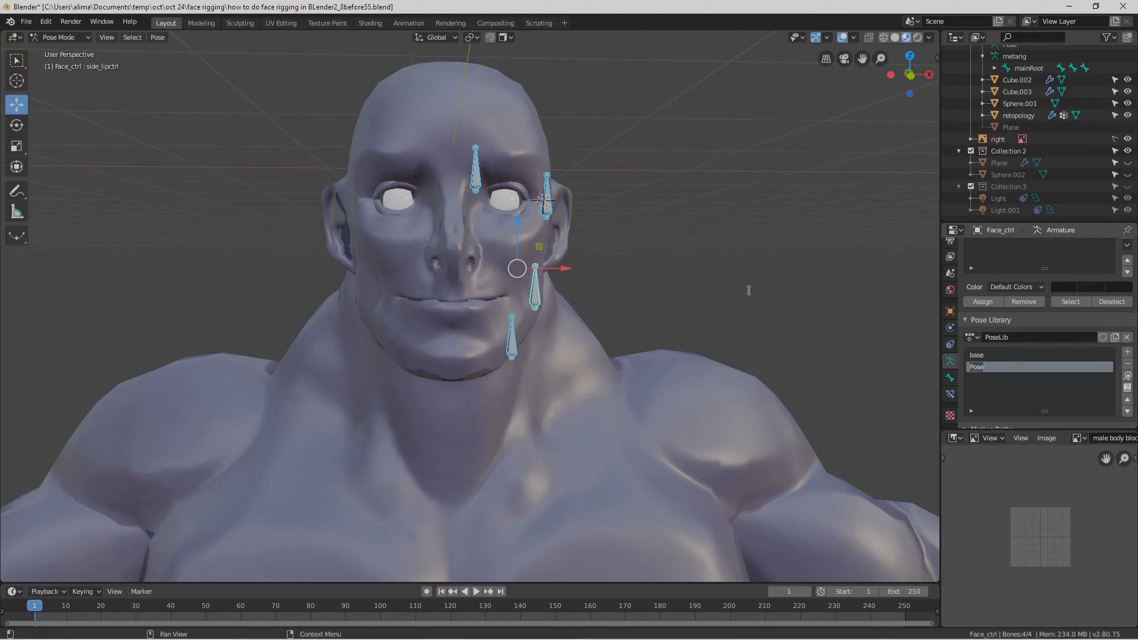
pyautogui.press('BackSpace')
pyautogui.write('happy')
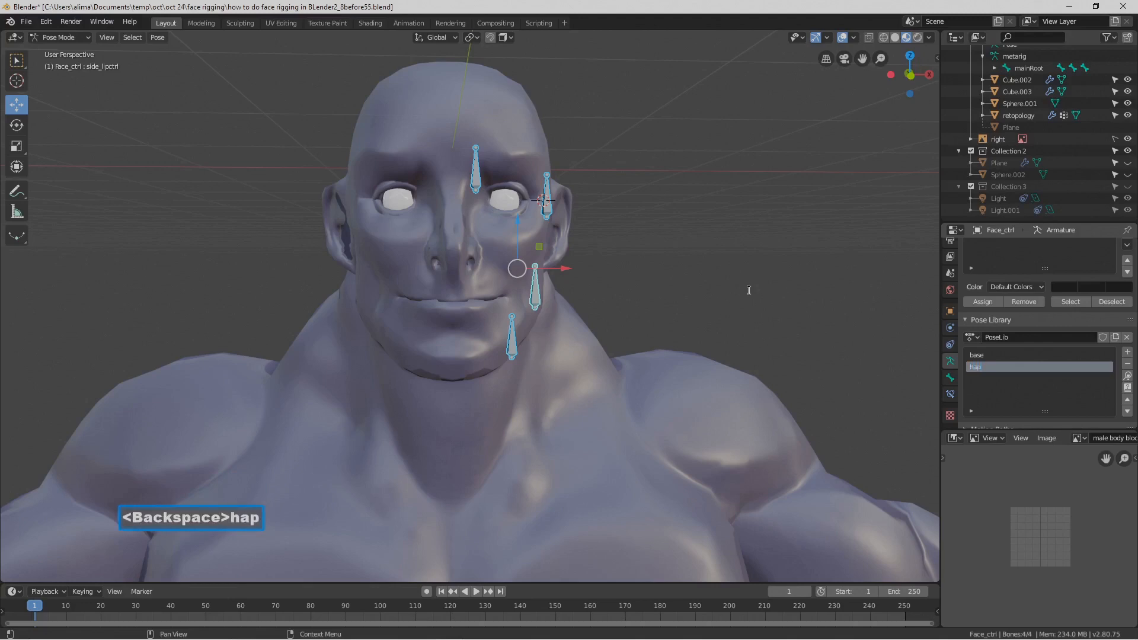
pyautogui.press('Return')
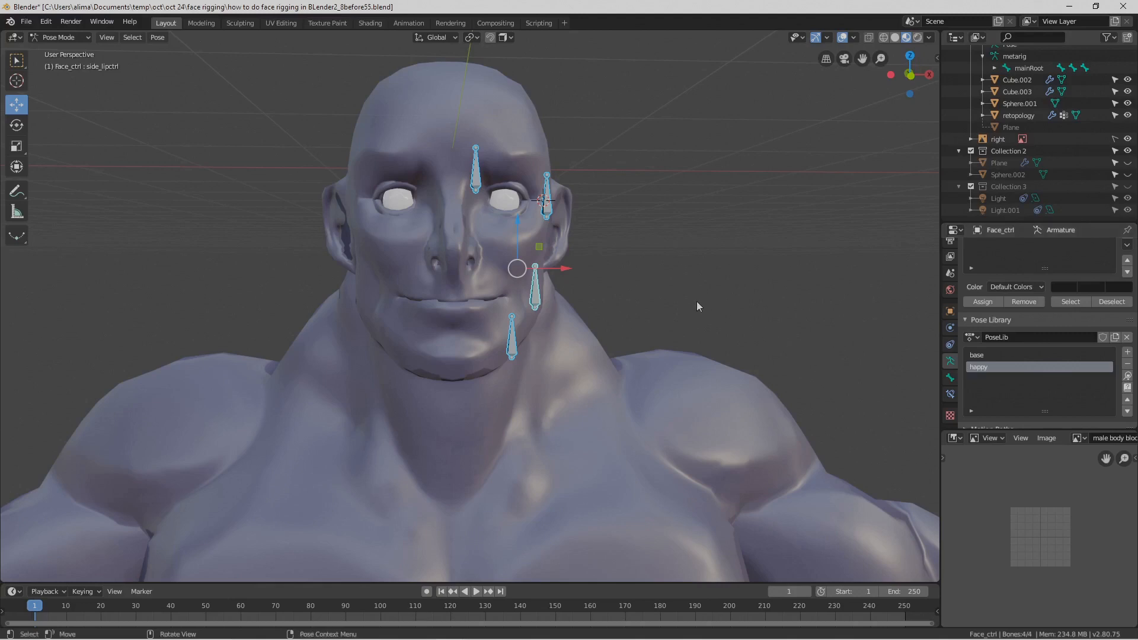
# - Apply the base pose from the pose library to the selected face bones
pyautogui.click(1002, 355)
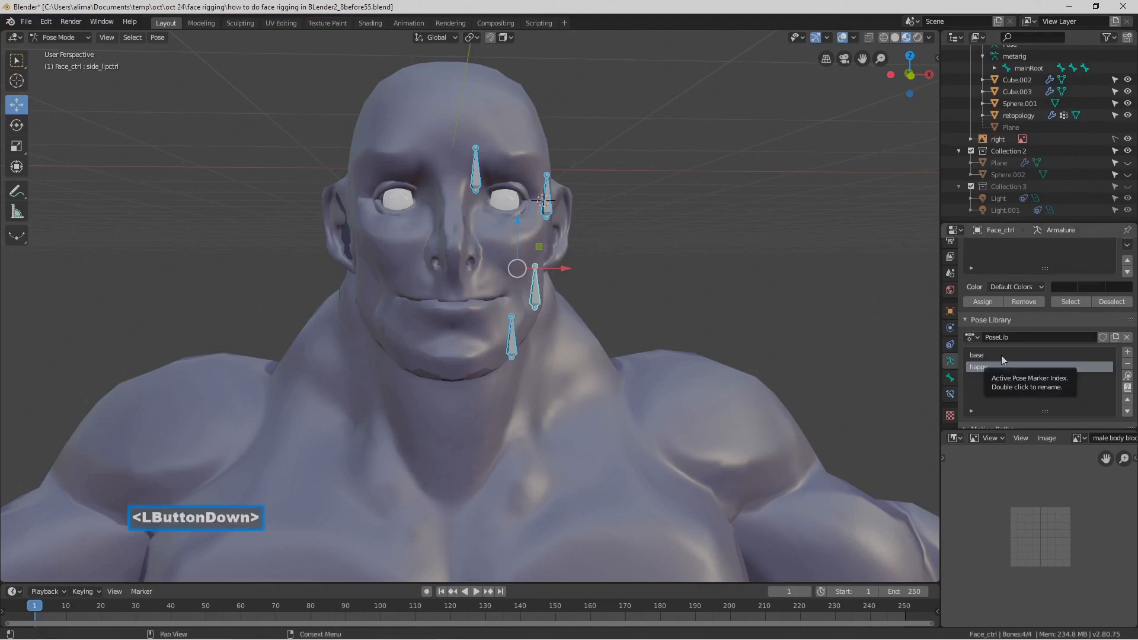
pyautogui.click(1129, 378)
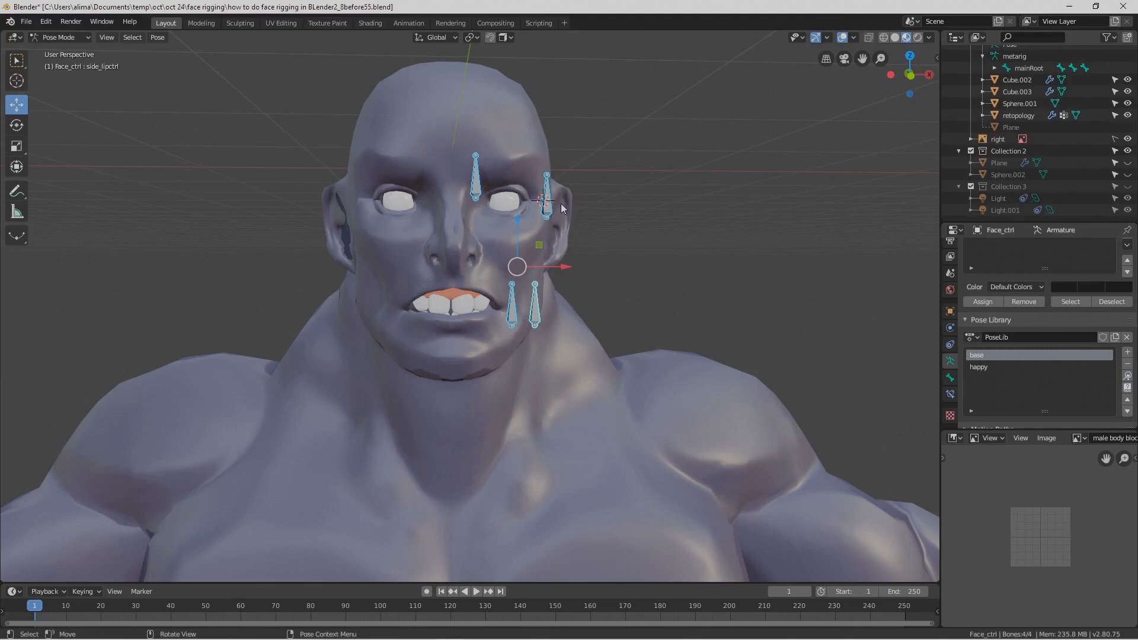
# - Apply the happy pose from the pose library to the selected face bones, and deselect the bones
pyautogui.click(1002, 367)
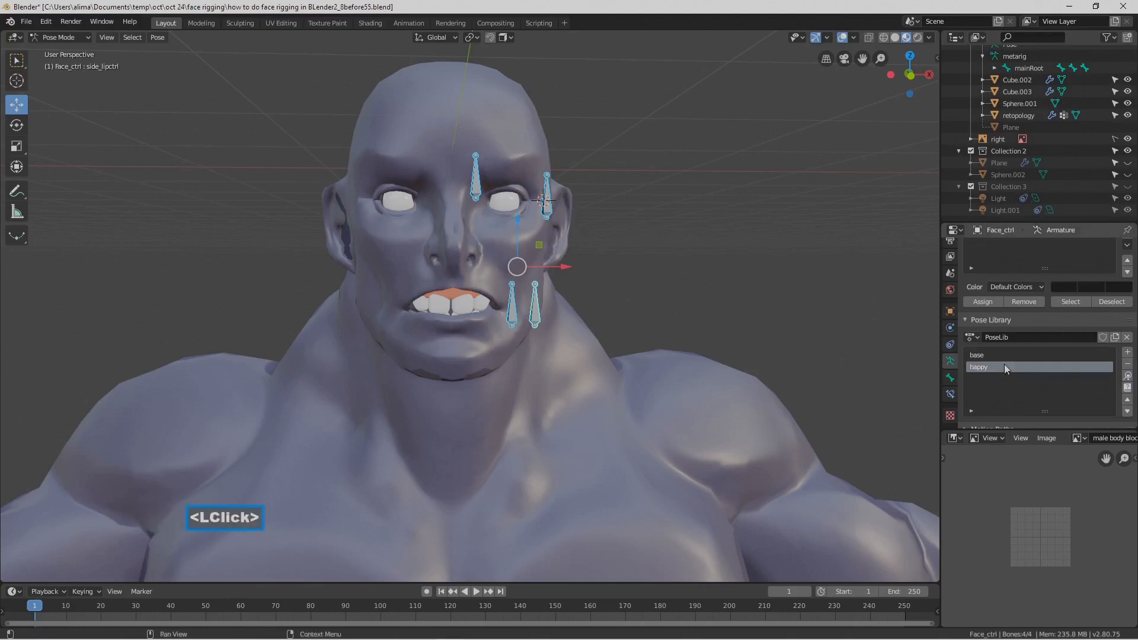
pyautogui.click(1129, 375)
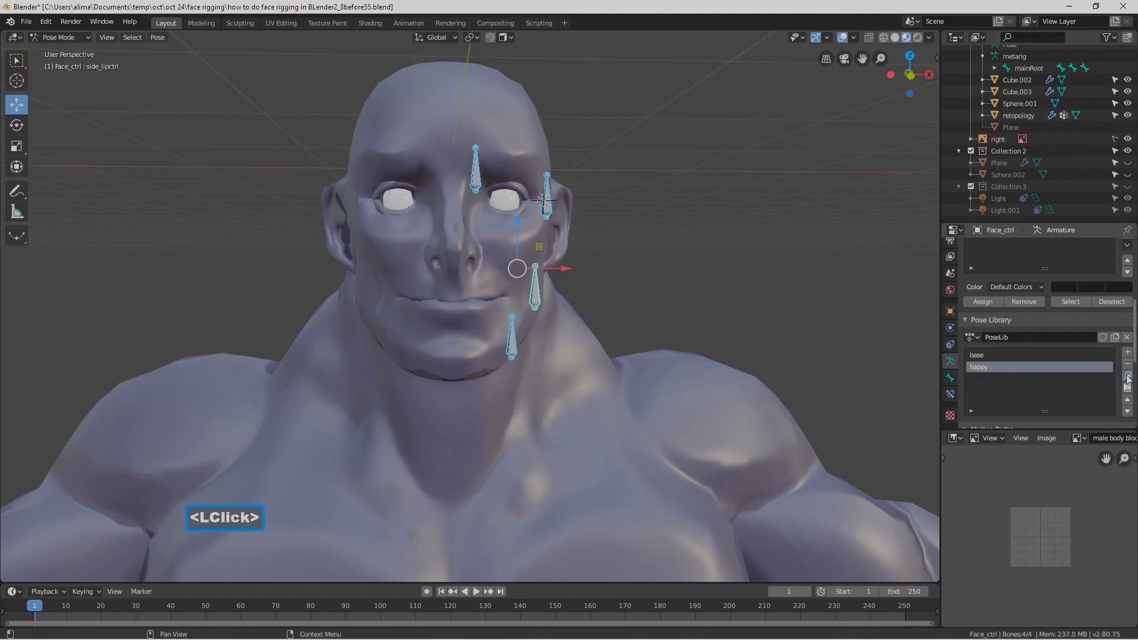
pyautogui.click(755, 329)
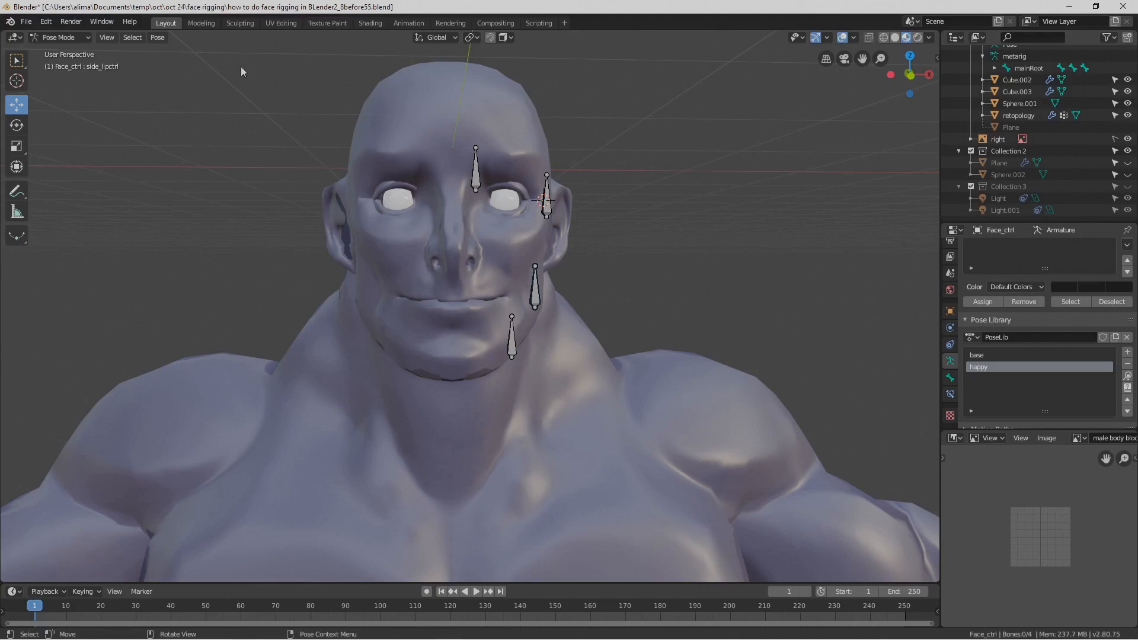
# - Switch the Face_ctrl armature from Pose Mode to Object Mode
pyautogui.click(88, 36)
pyautogui.click(80, 49)
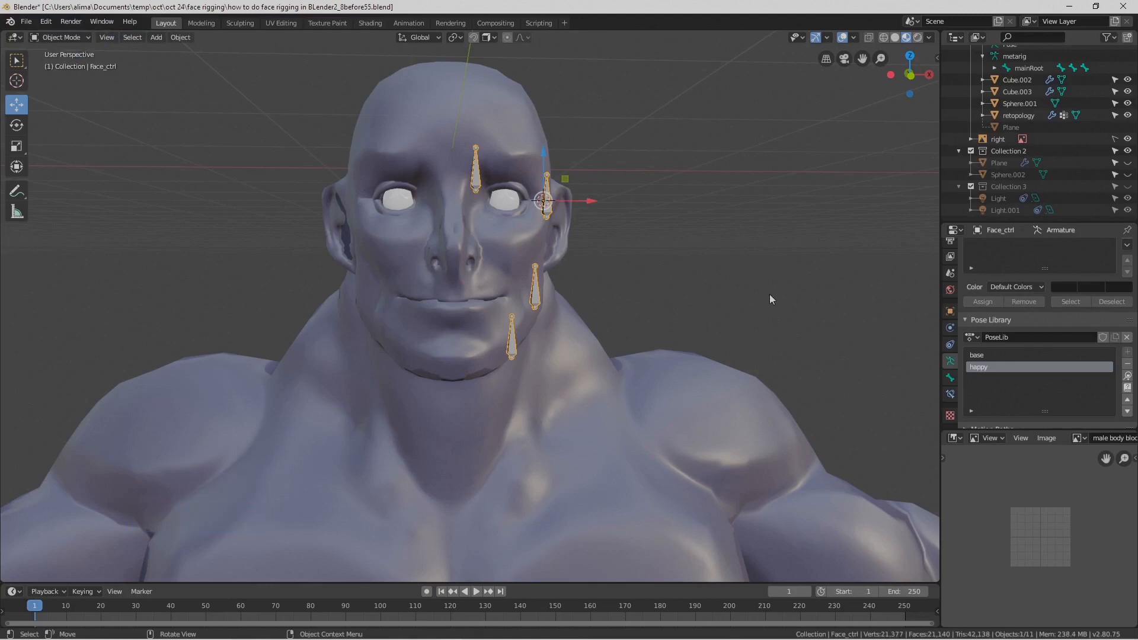
pyautogui.press('Pause')
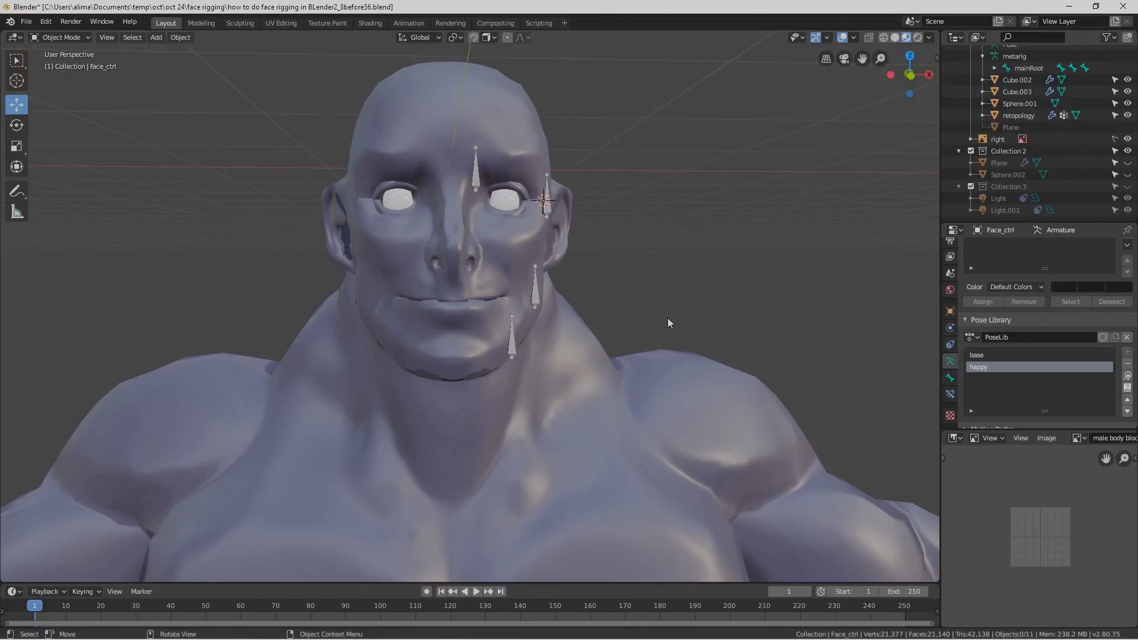
# - Return the Face_ctrl armature to Pose Mode and apply the base pose from the pose library
pyautogui.click(538, 280)
pyautogui.click(82, 36)
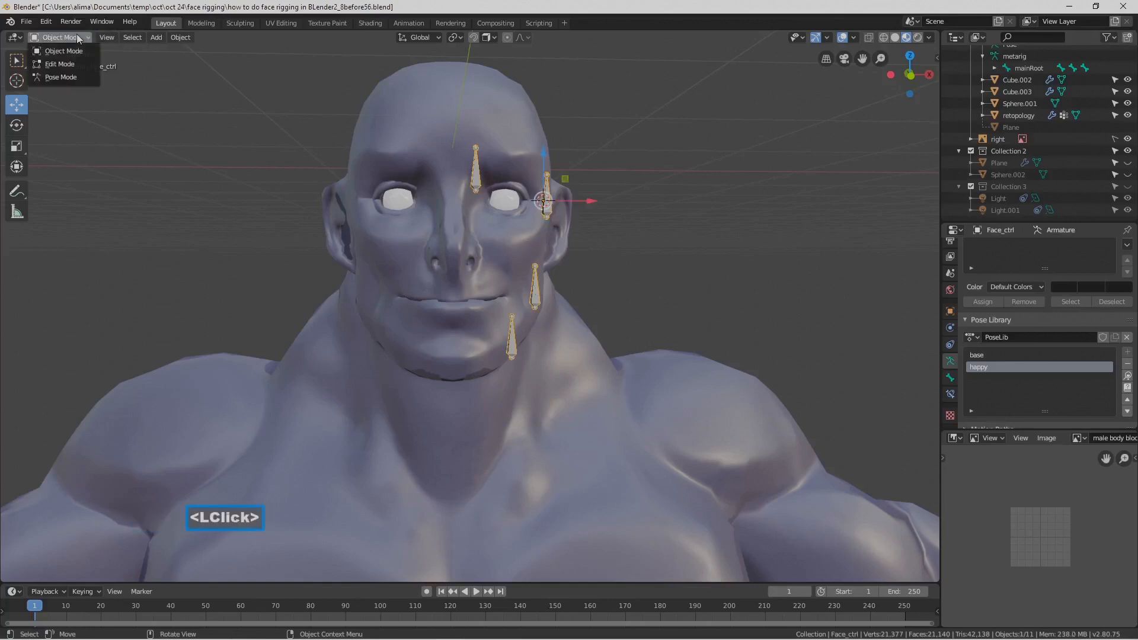
pyautogui.click(83, 79)
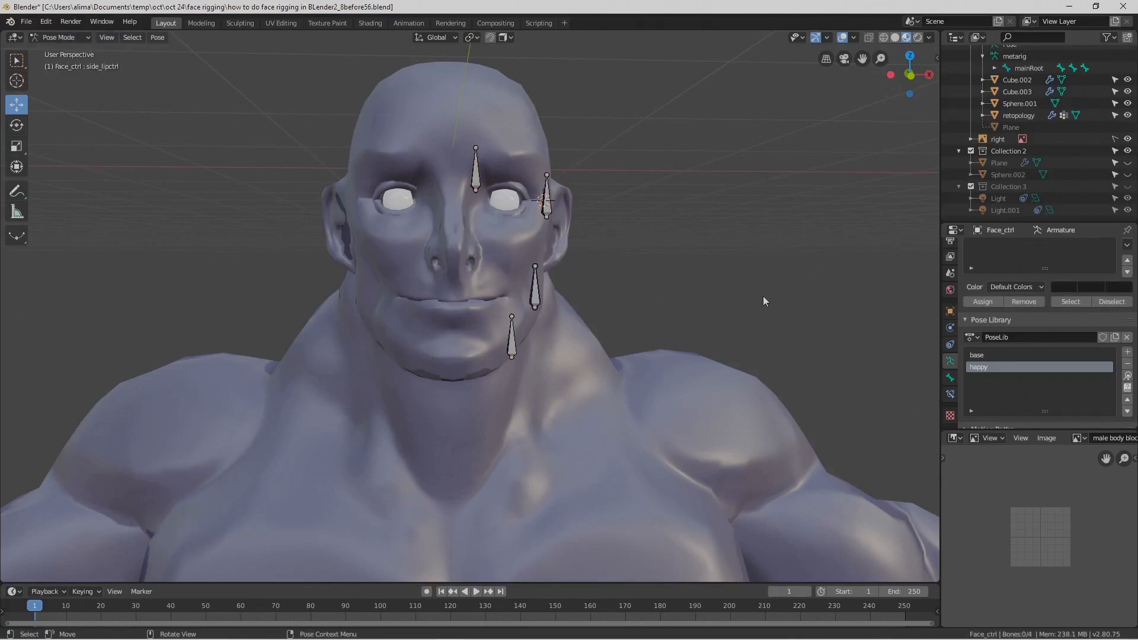
pyautogui.click(1037, 356)
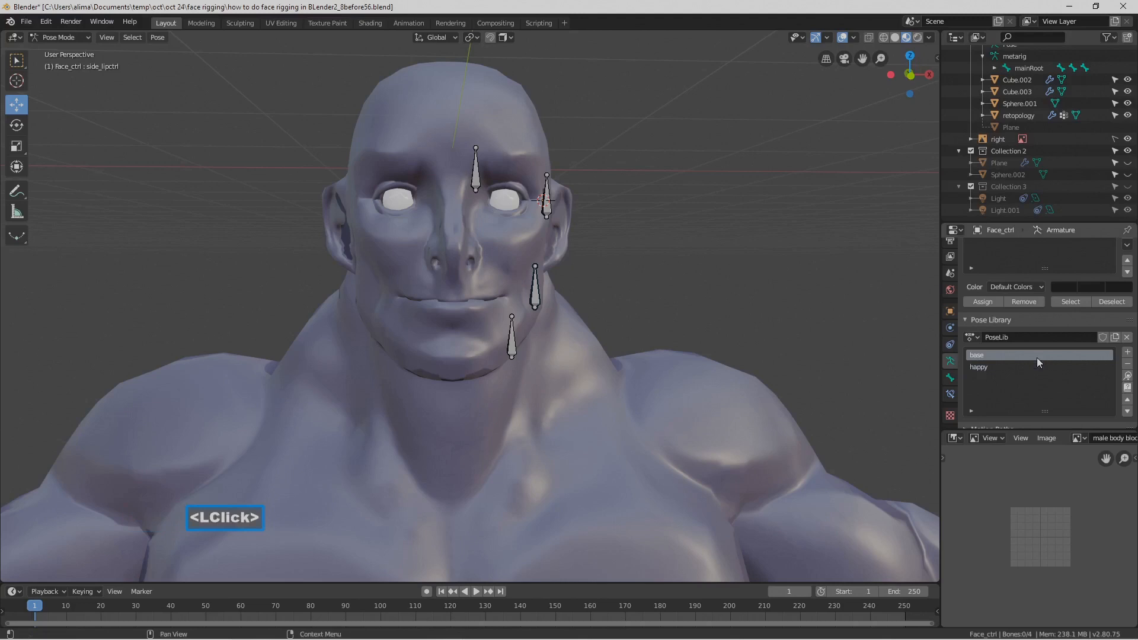
pyautogui.click(1128, 378)
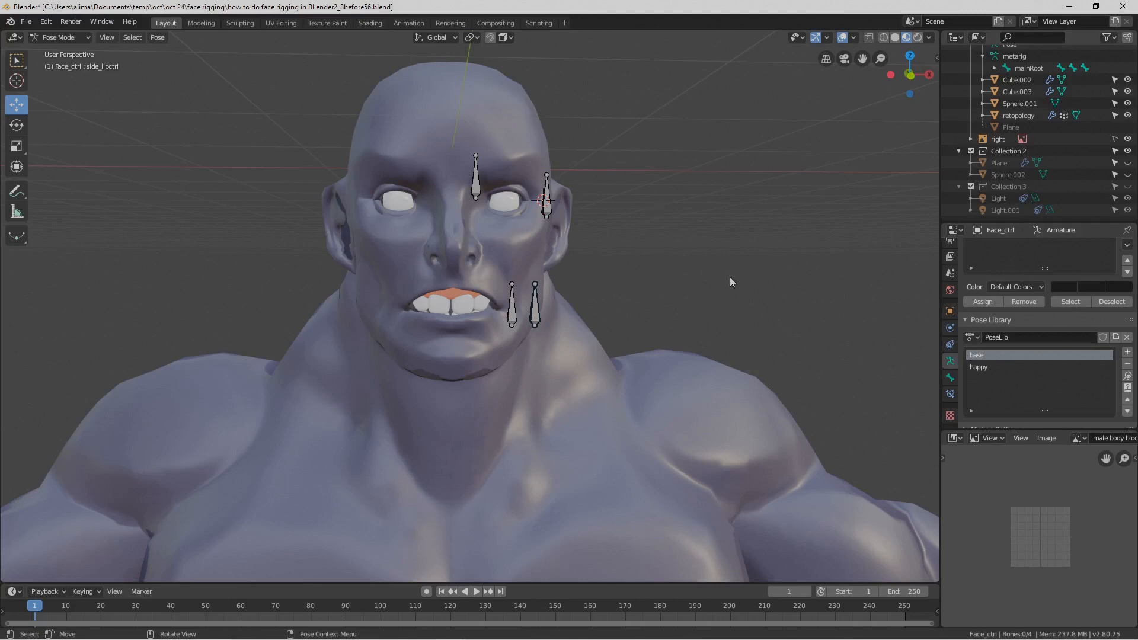
# - Lower brow_ctrl about 0.105 m along Z, and lower mouth_close and side_lipctrl to shape a closed, downturned mouth
pyautogui.click(477, 190)
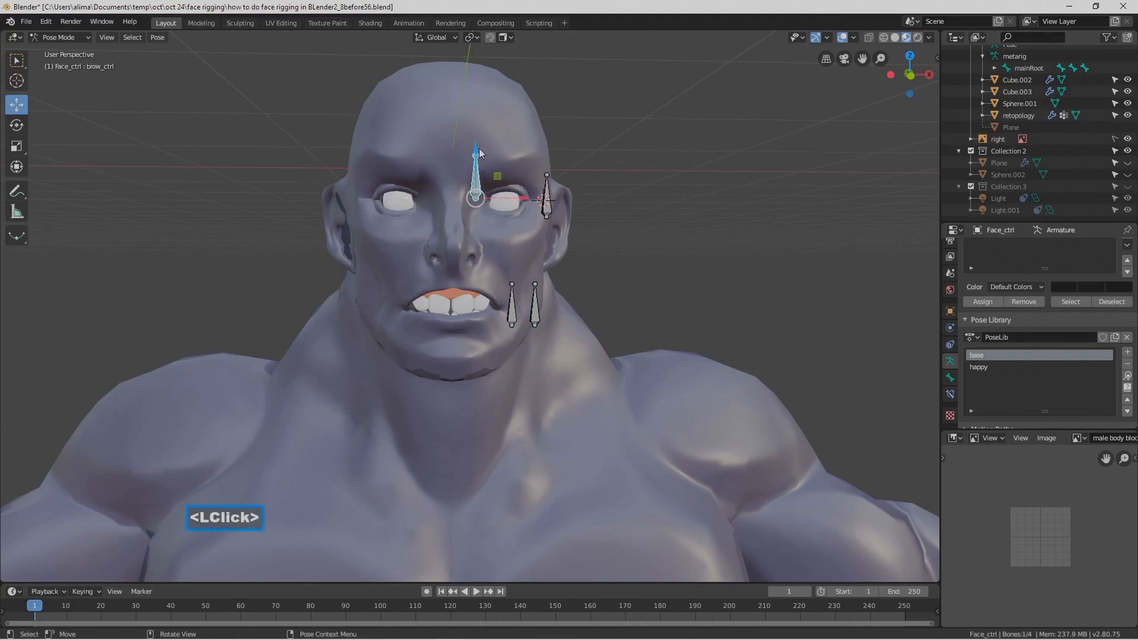
pyautogui.moveTo(477, 150); pyautogui.dragTo(477, 164)
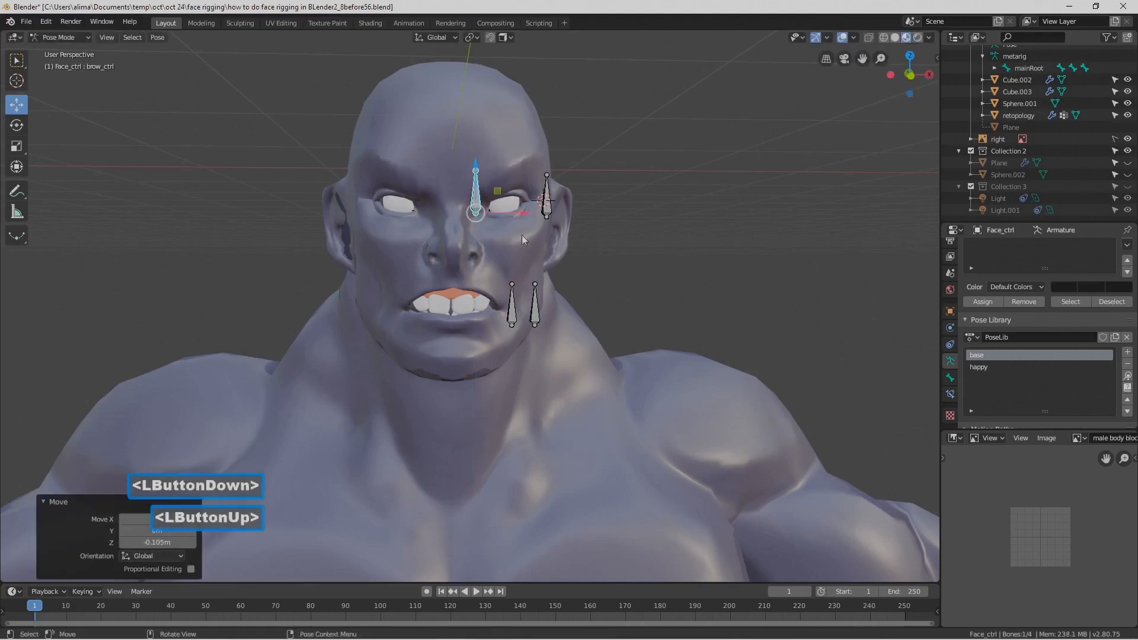
pyautogui.click(513, 283)
pyautogui.moveTo(513, 282); pyautogui.dragTo(526, 315)
pyautogui.click(535, 304)
pyautogui.click(513, 283)
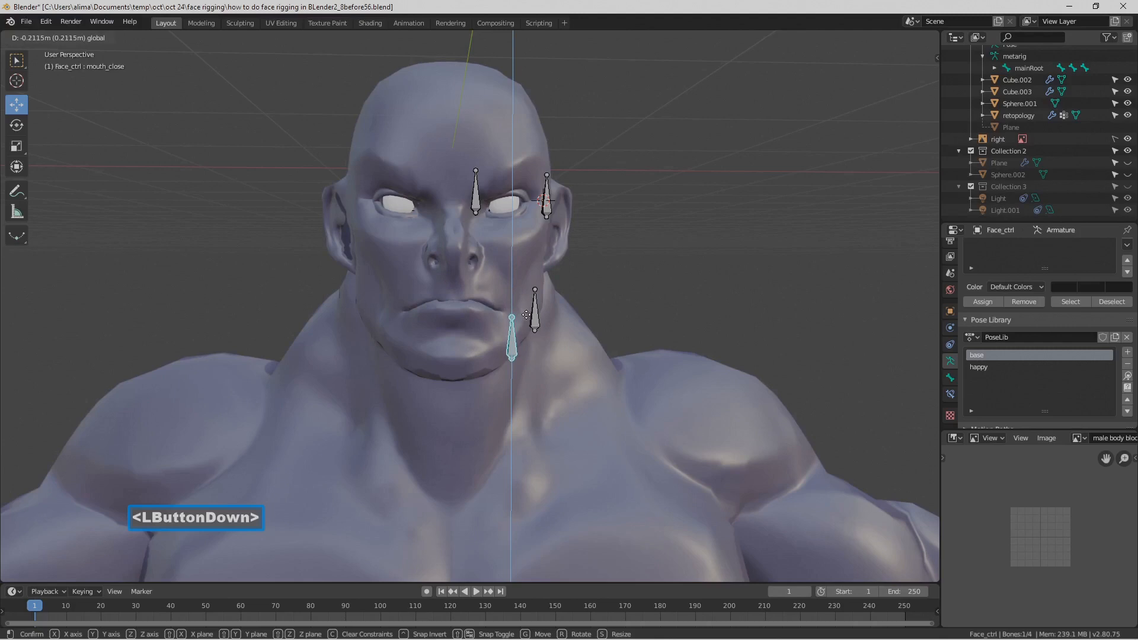
pyautogui.moveTo(526, 315)
pyautogui.mouseDown()
pyautogui.moveTo(513, 321)
pyautogui.moveTo(514, 299)
pyautogui.moveTo(535, 288)
pyautogui.moveTo(512, 306)
pyautogui.mouseUp()
pyautogui.click(538, 311)
pyautogui.click(513, 311)
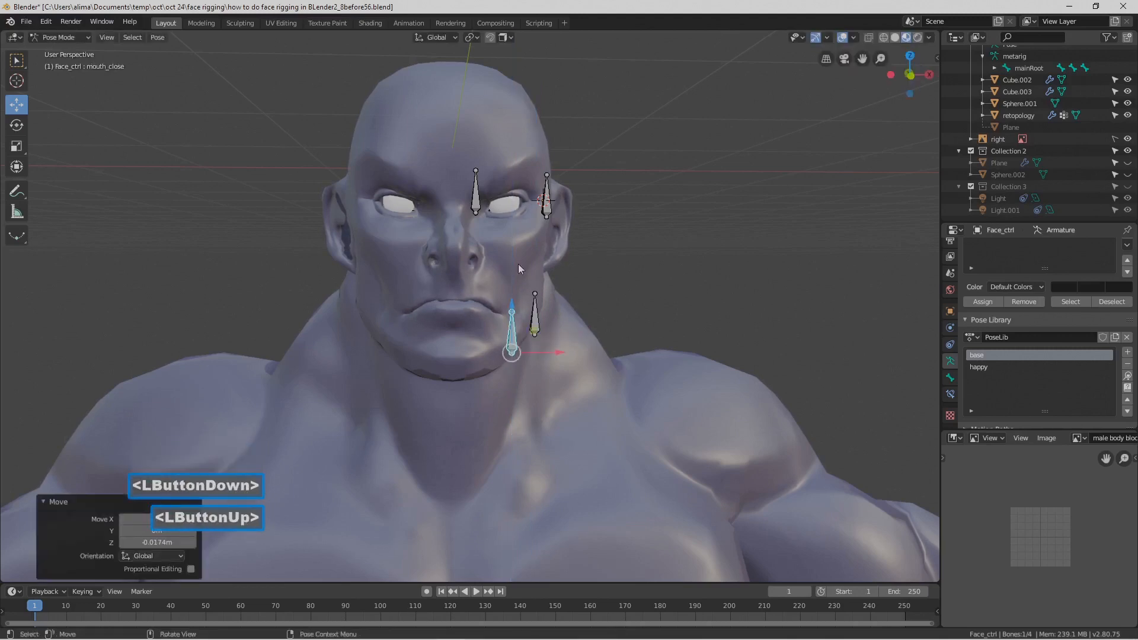
# - Lower brow_ctrl slightly further along Z to deepen the angry frown, and clear the bone selection
pyautogui.click(475, 190)
pyautogui.moveTo(475, 168); pyautogui.dragTo(476, 178)
pyautogui.click(657, 212)
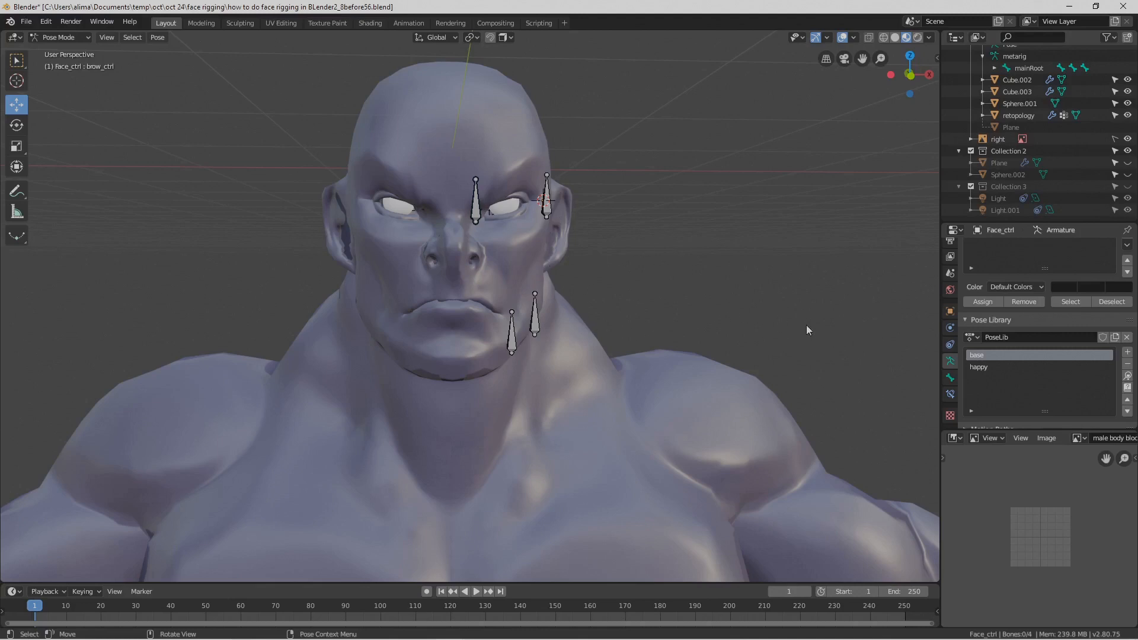
# - Assign all the face bones to the main_facebones bone group and select them through that group
pyautogui.press('a')
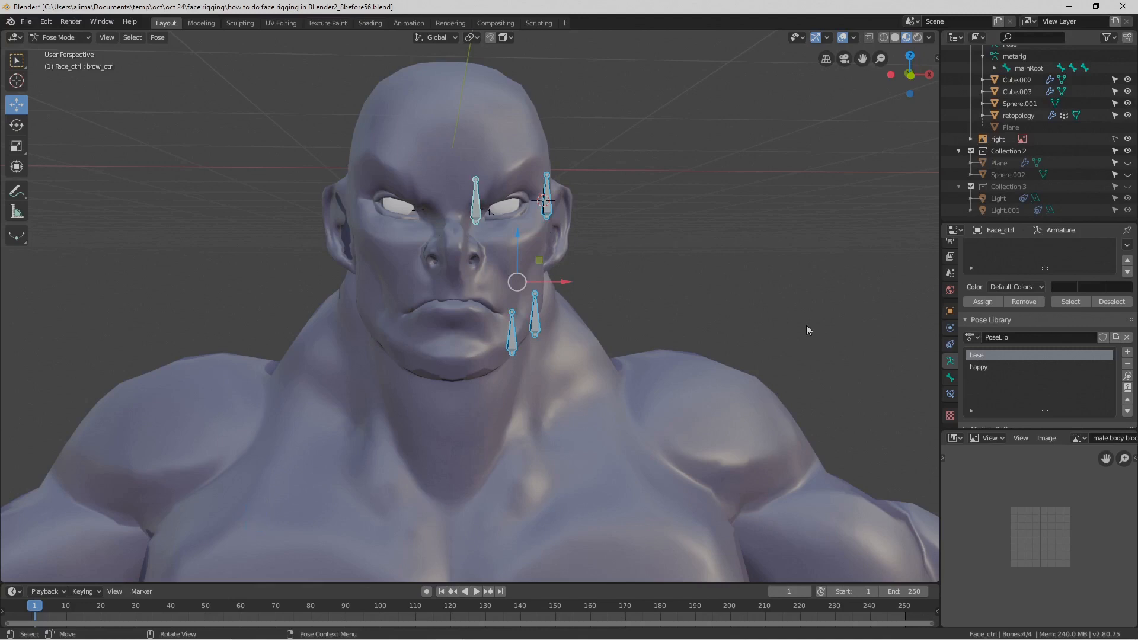
pyautogui.click(762, 301)
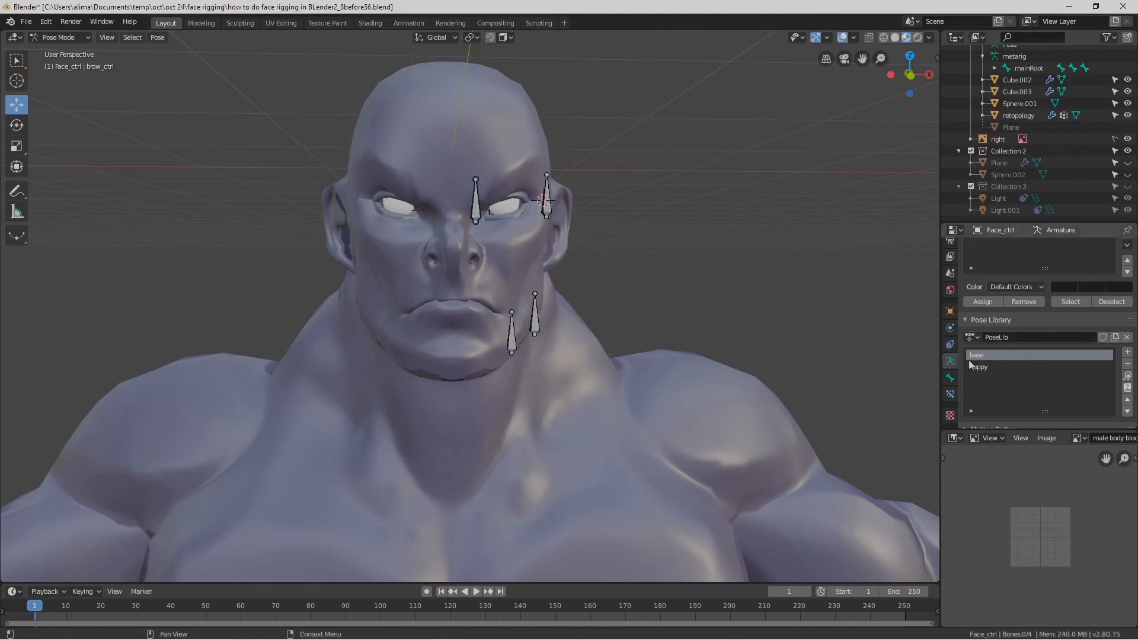
pyautogui.scroll(3, 1015, 357)
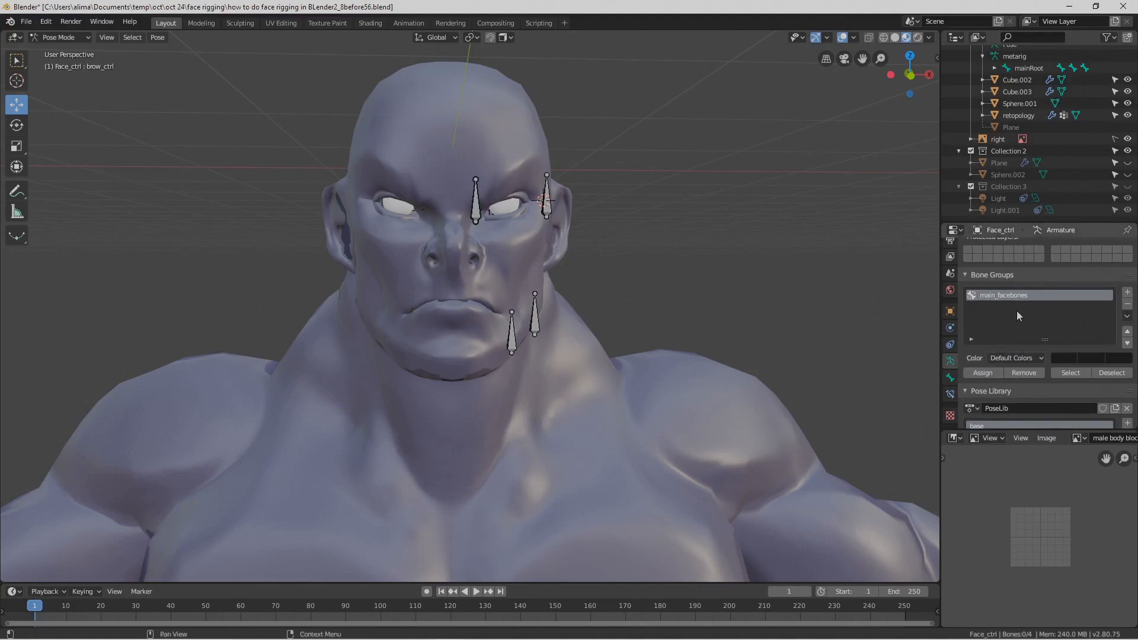
pyautogui.click(994, 371)
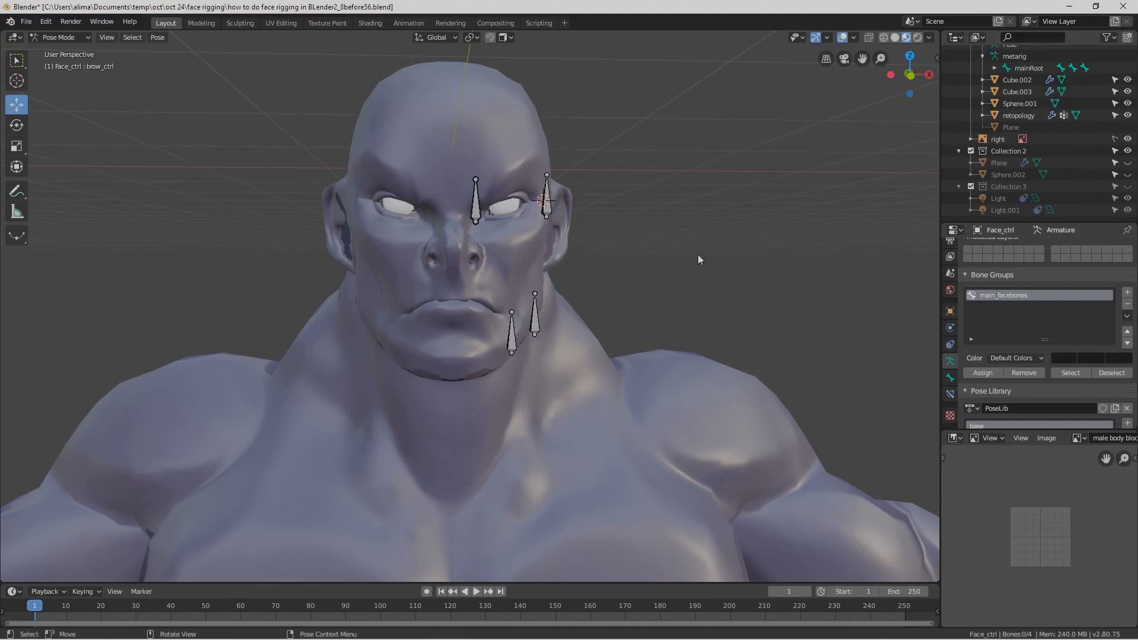
pyautogui.press('a')
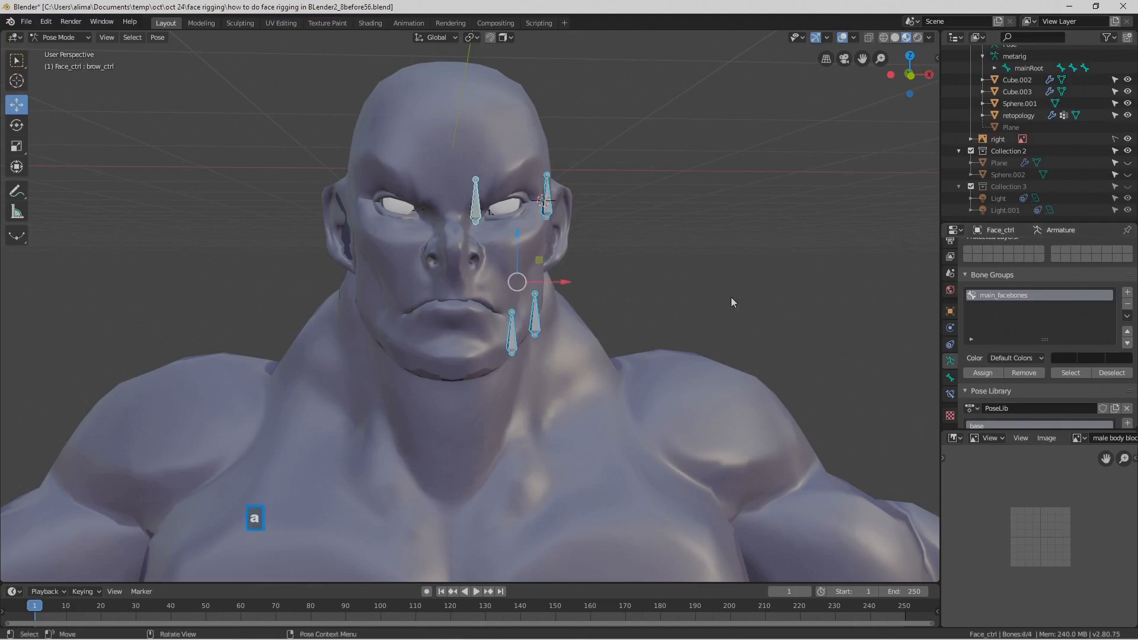
pyautogui.click(994, 373)
pyautogui.click(825, 328)
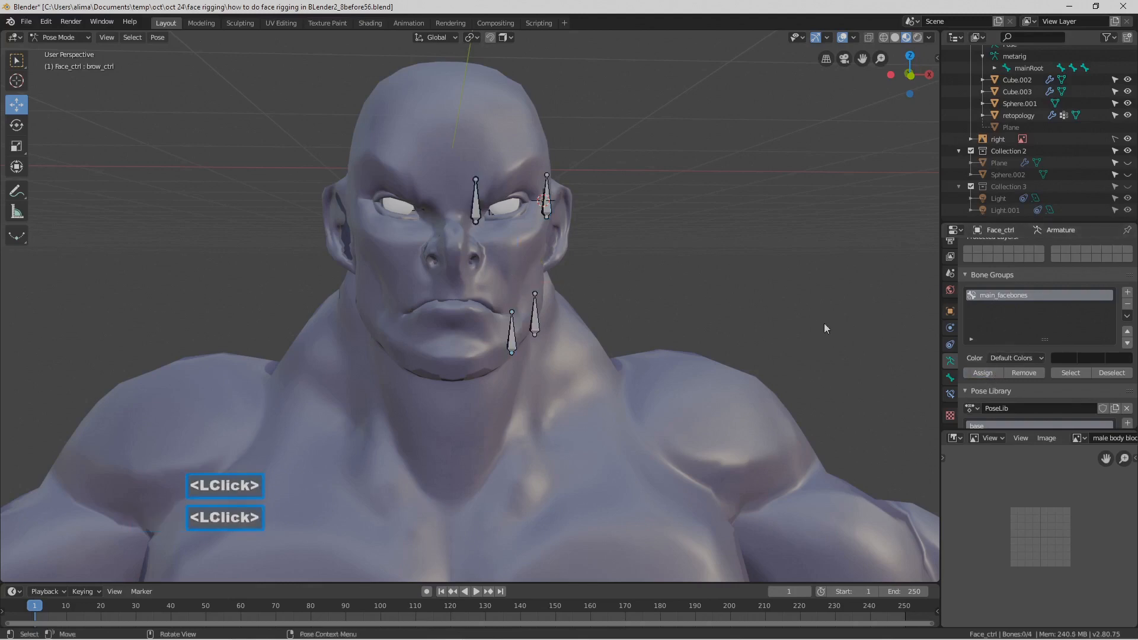
pyautogui.click(1077, 374)
# - Add the selected bones' current pose to the pose library as a new pose and name it angry
pyautogui.scroll(-2, 861, 366)
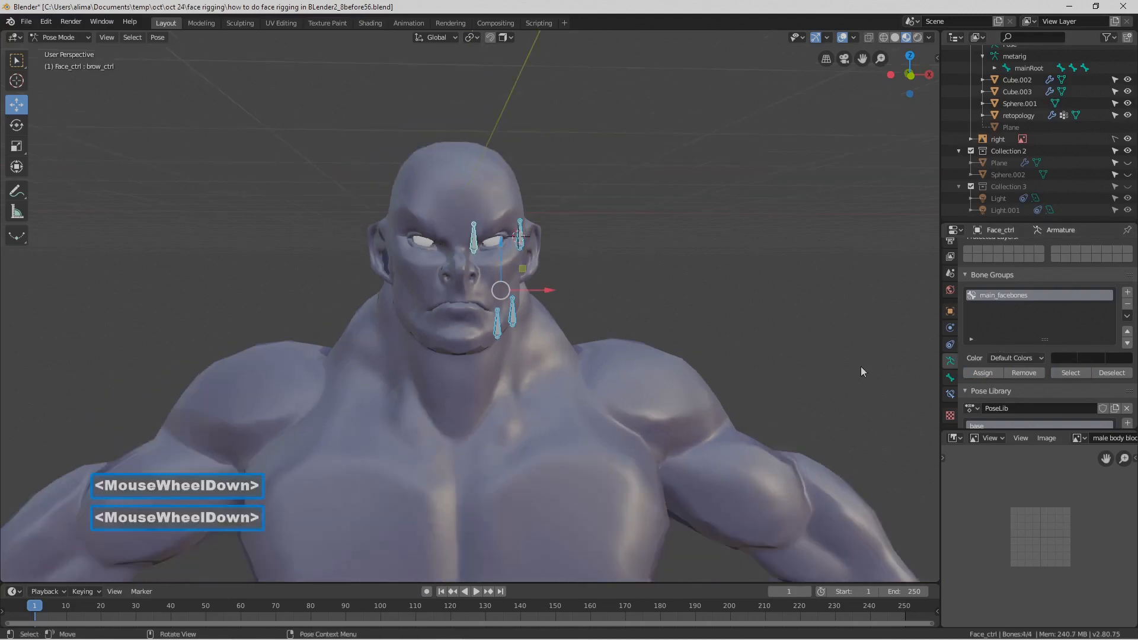
pyautogui.scroll(3, 861, 367)
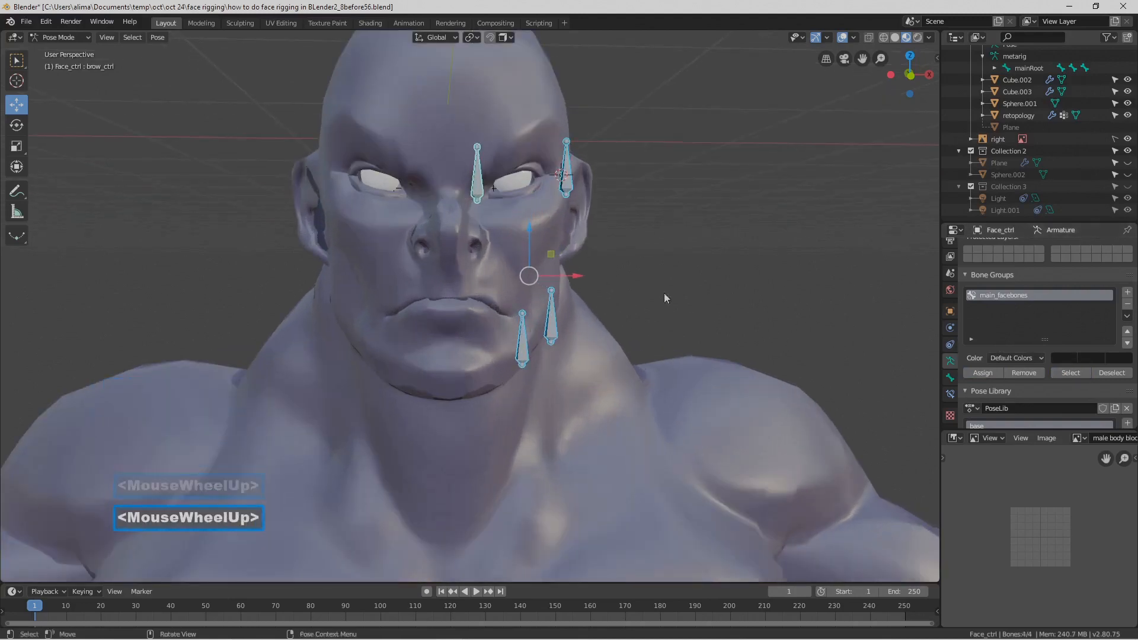
pyautogui.scroll(-2, 981, 366)
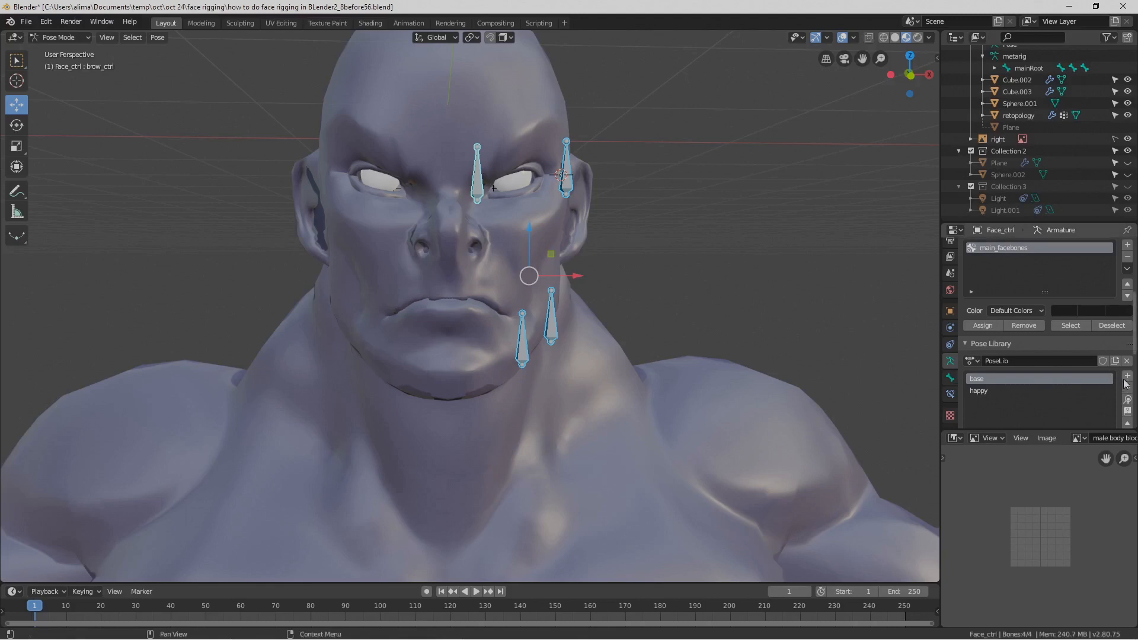
pyautogui.click(1087, 392)
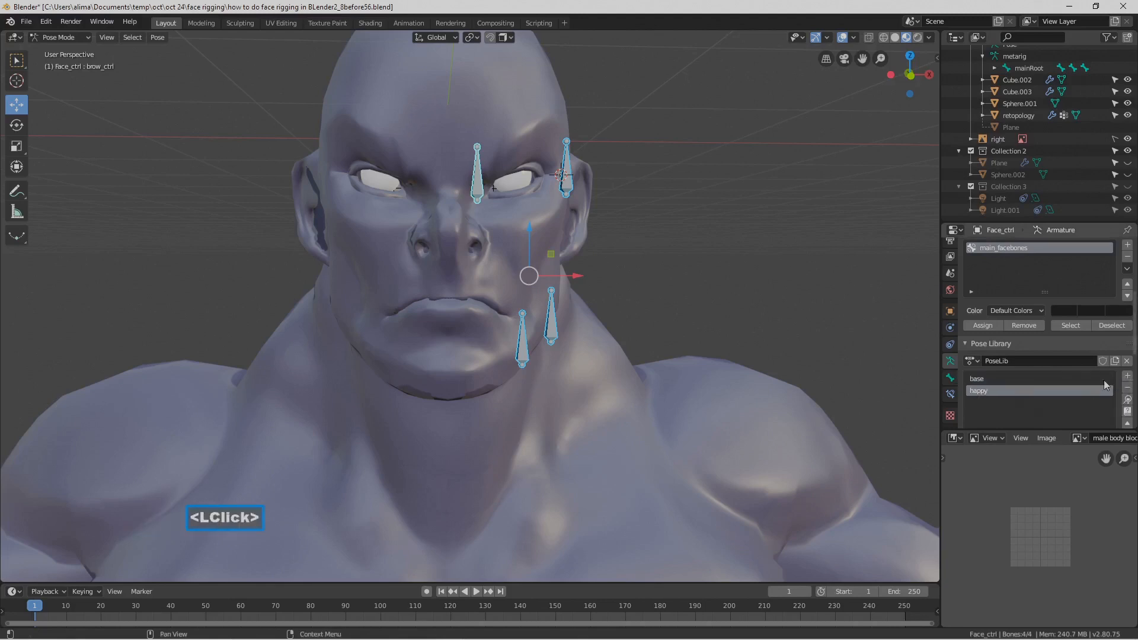
pyautogui.click(1129, 377)
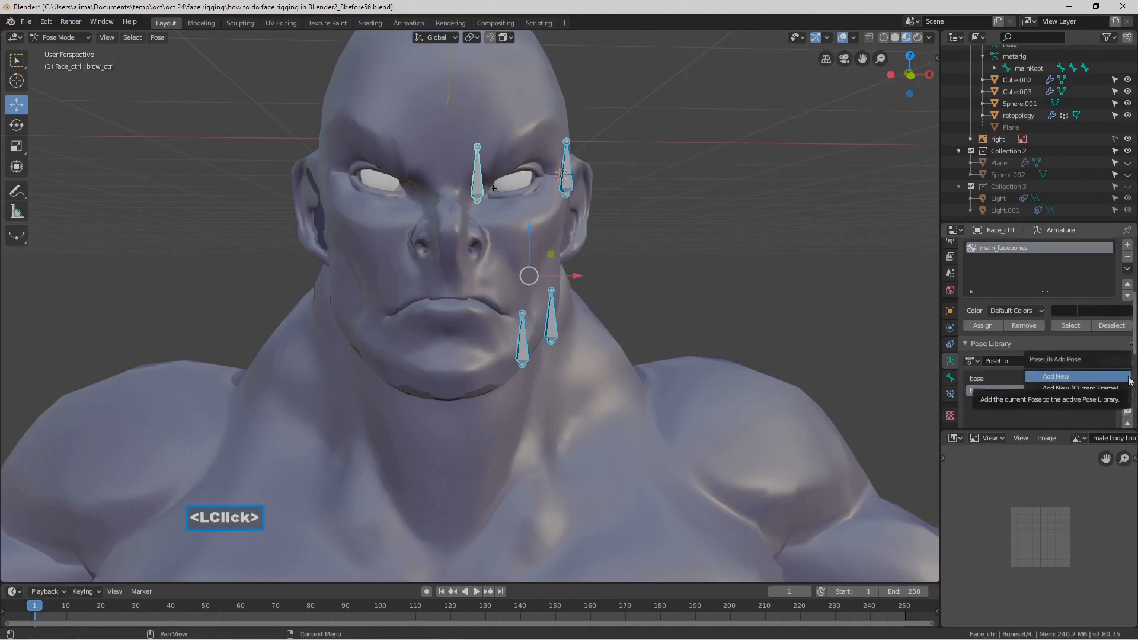
pyautogui.click(1103, 377)
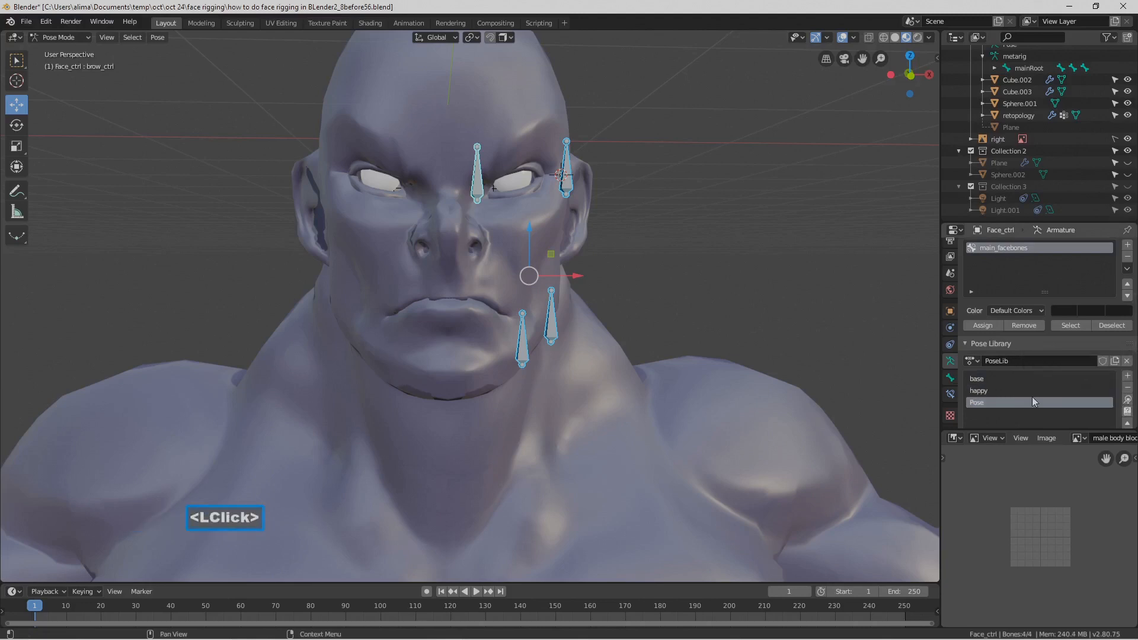
pyautogui.doubleClick(978, 403)
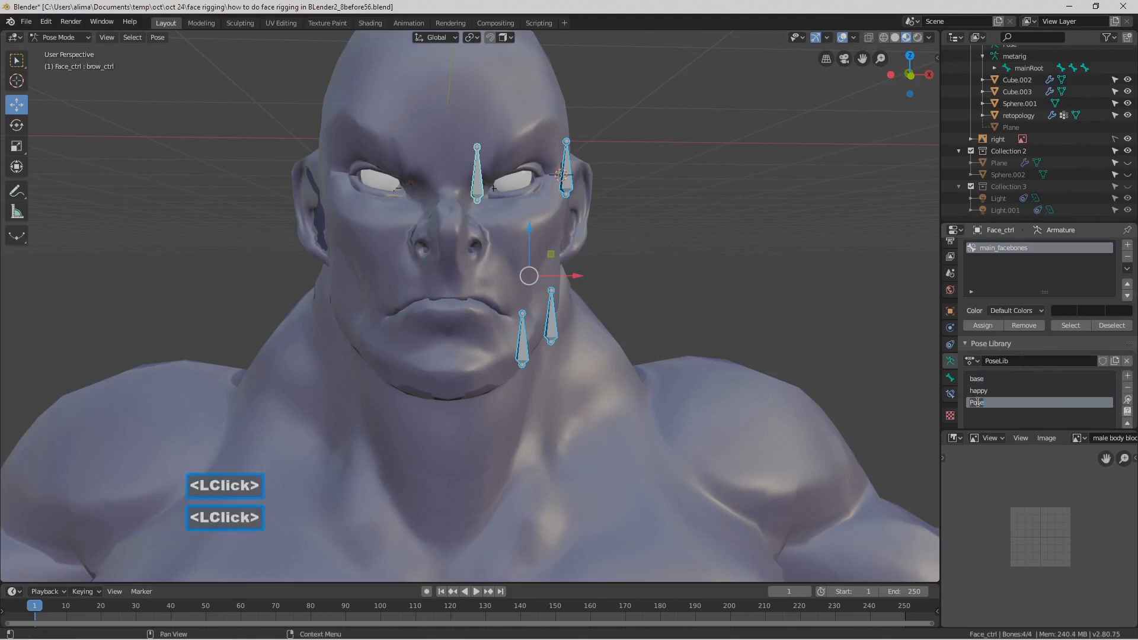
pyautogui.press('BackSpace')
pyautogui.write('angry')
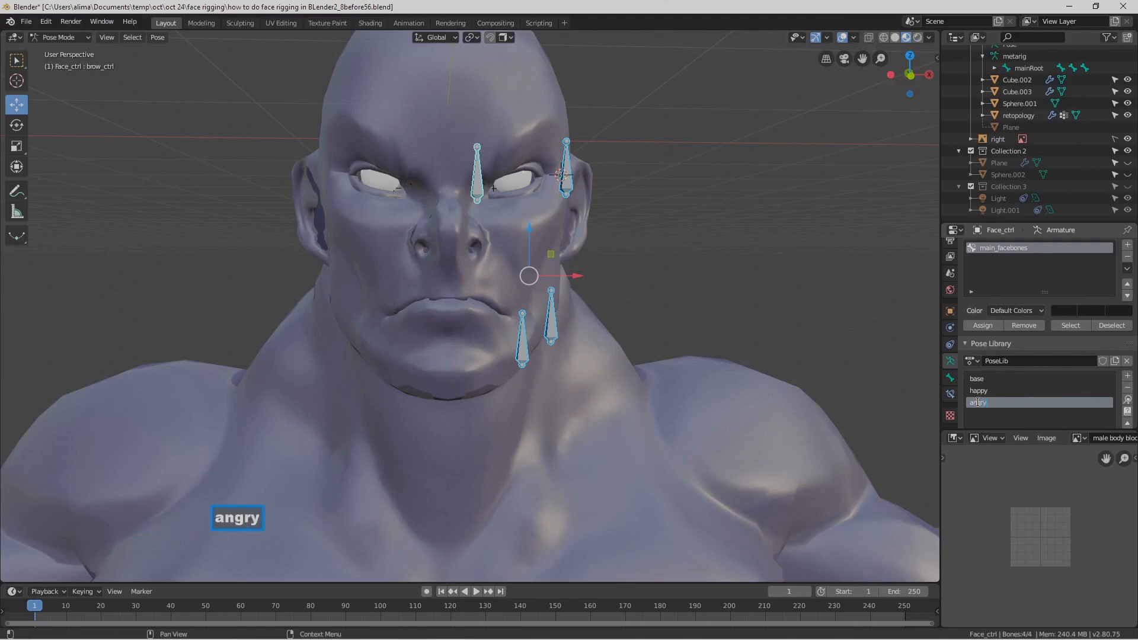
pyautogui.press('Return')
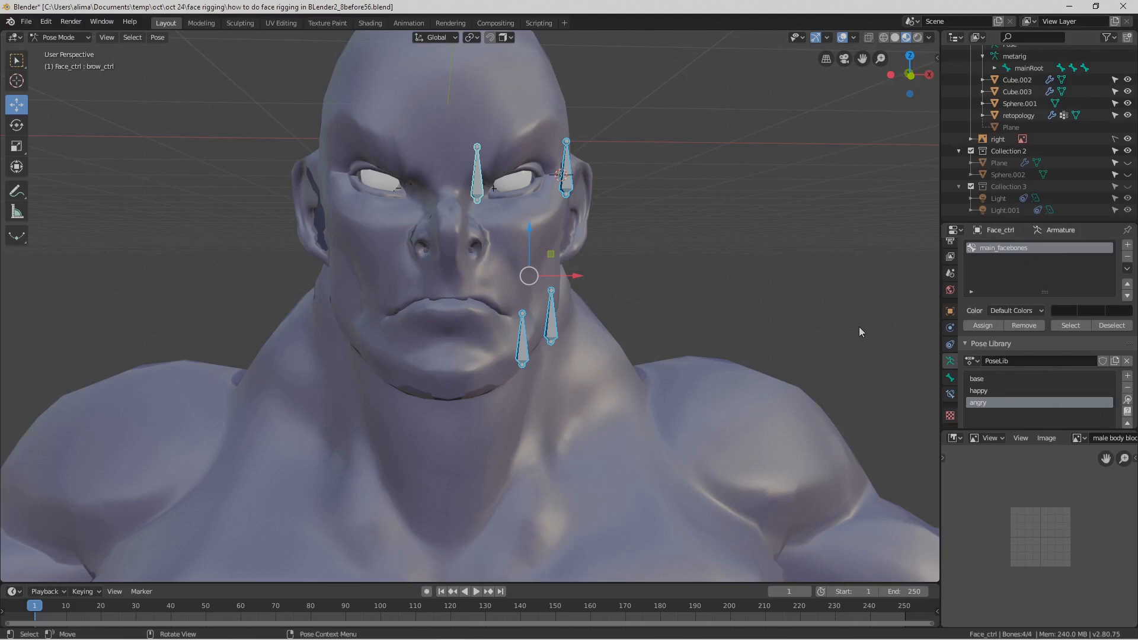
# - Apply the stored base, happy and angry poses from the pose library in turn to test each expression
pyautogui.click(1011, 378)
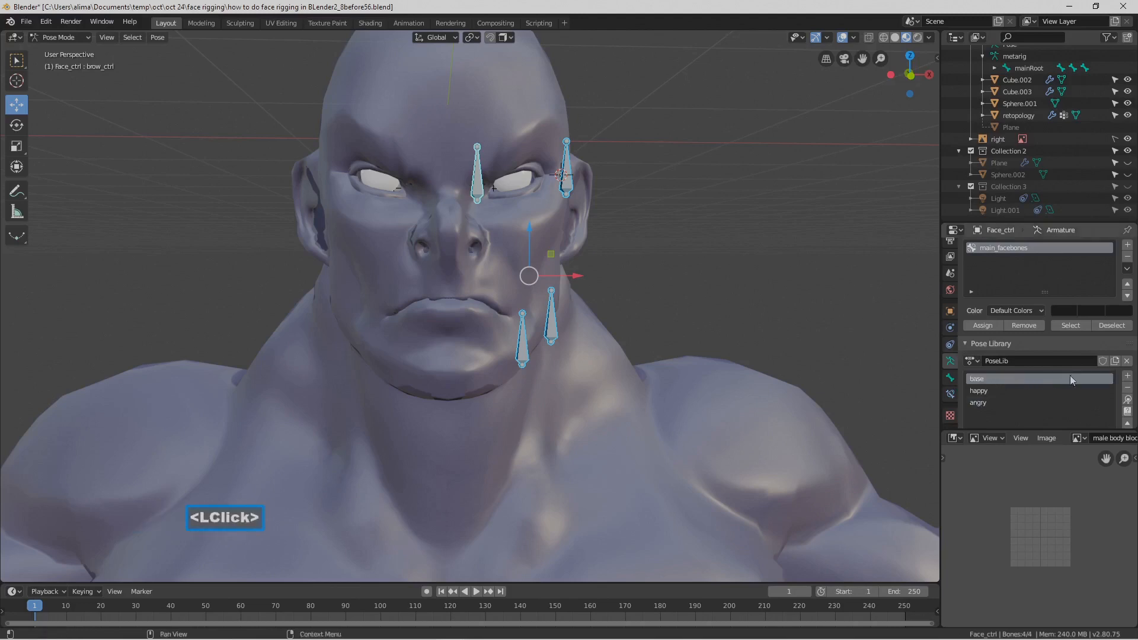
pyautogui.click(1129, 399)
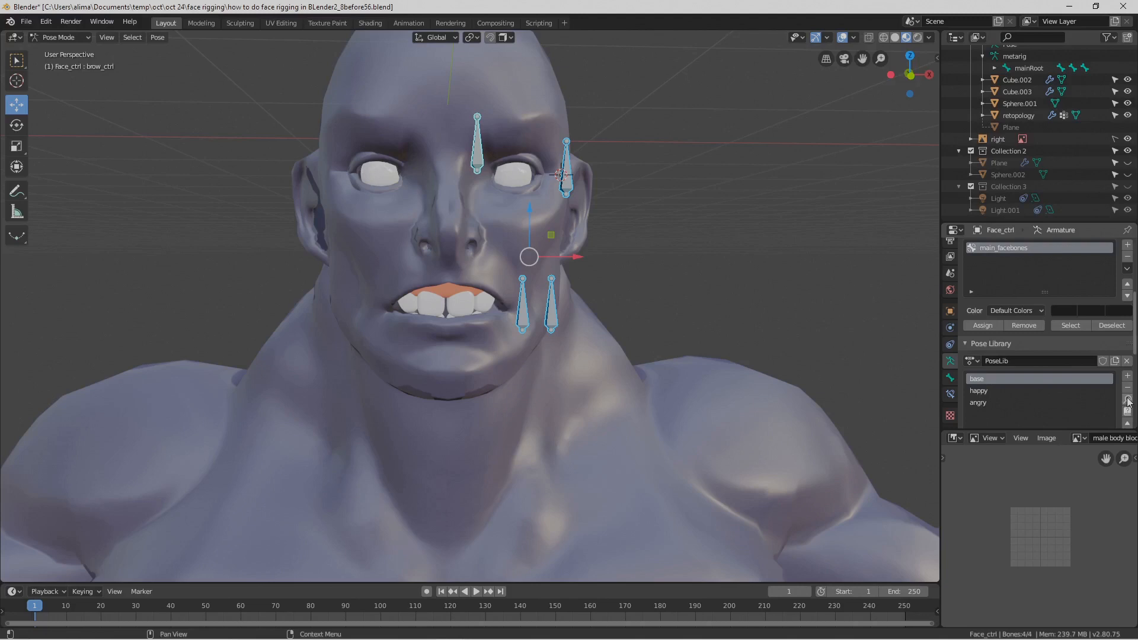
pyautogui.click(1012, 391)
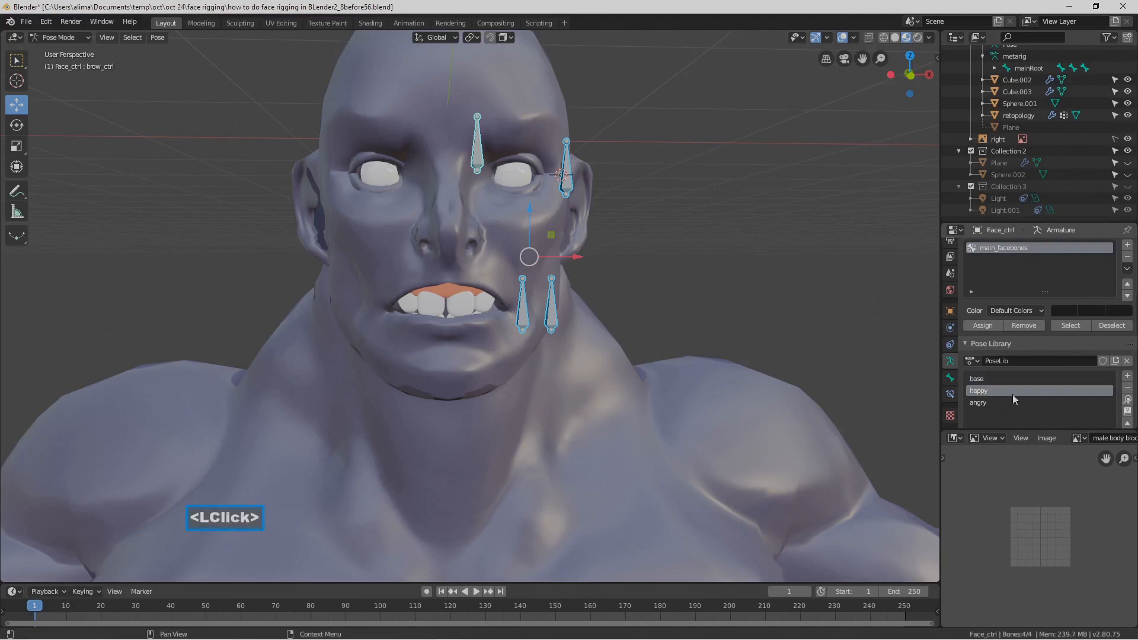
pyautogui.click(1128, 400)
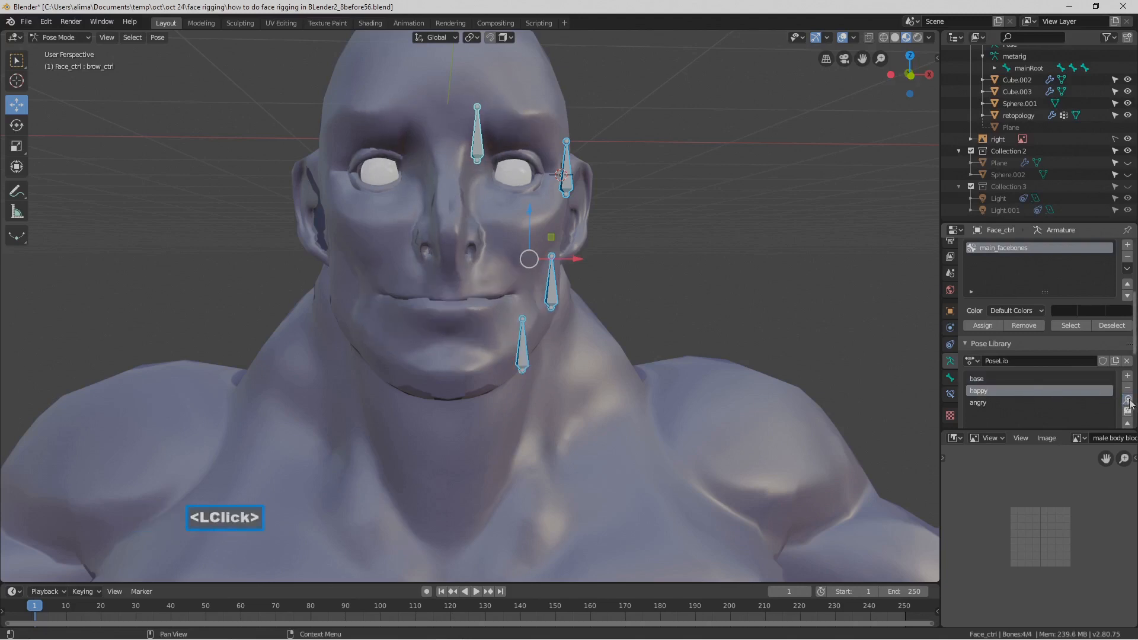
pyautogui.click(1022, 403)
pyautogui.click(1128, 402)
pyautogui.click(1128, 402)
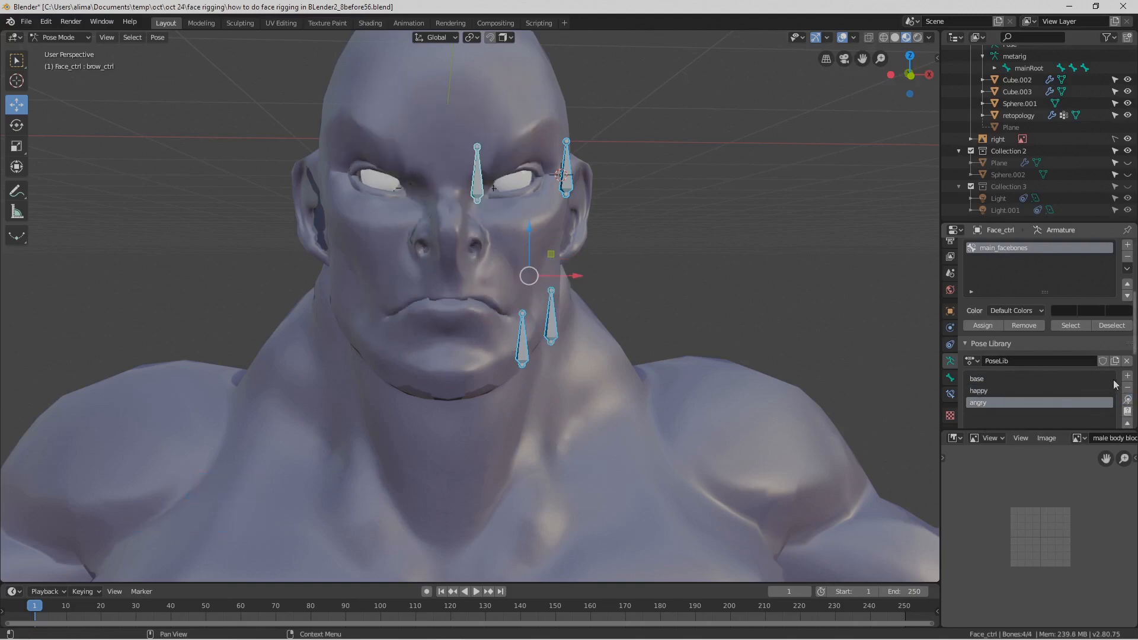
# - Return the face to the base pose from the pose library and clear the bone selection
pyautogui.click(1036, 379)
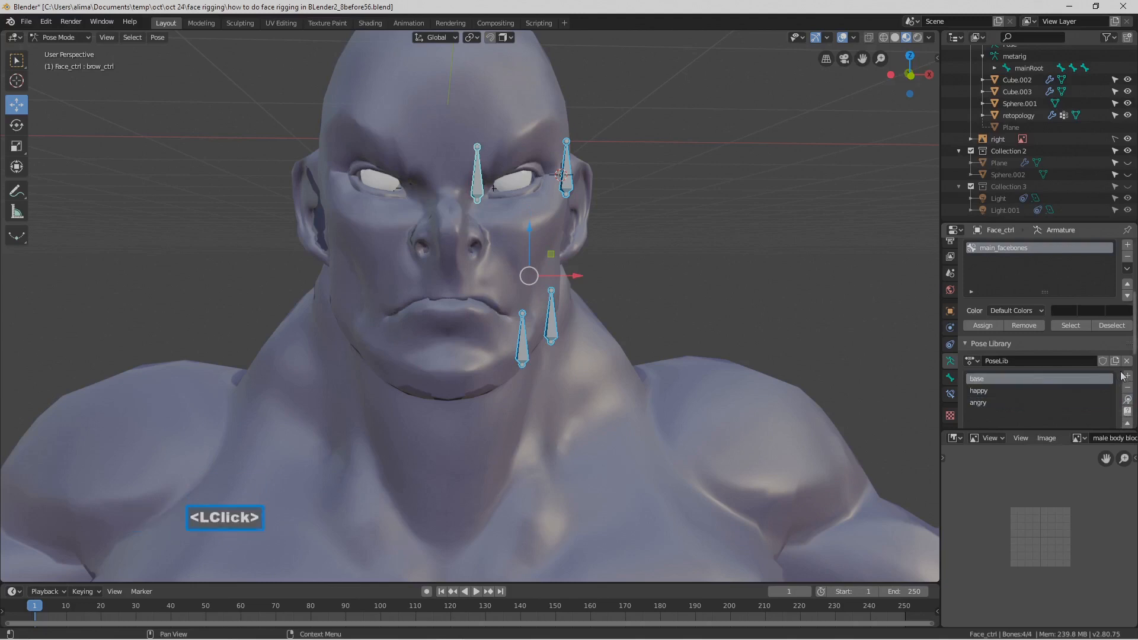
pyautogui.click(1128, 401)
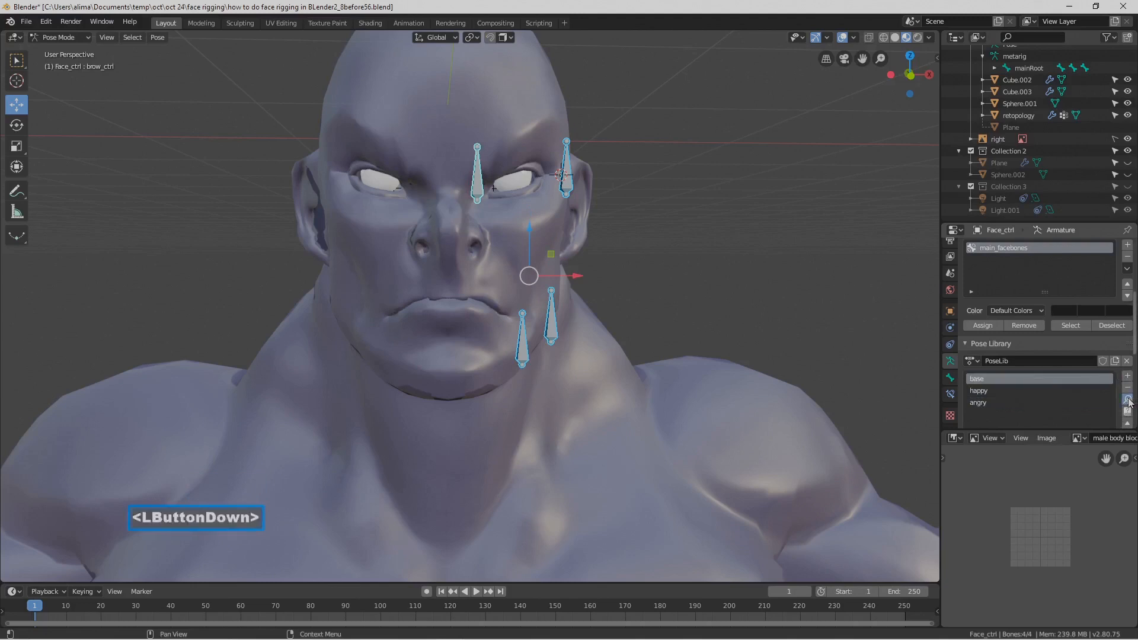
pyautogui.click(833, 334)
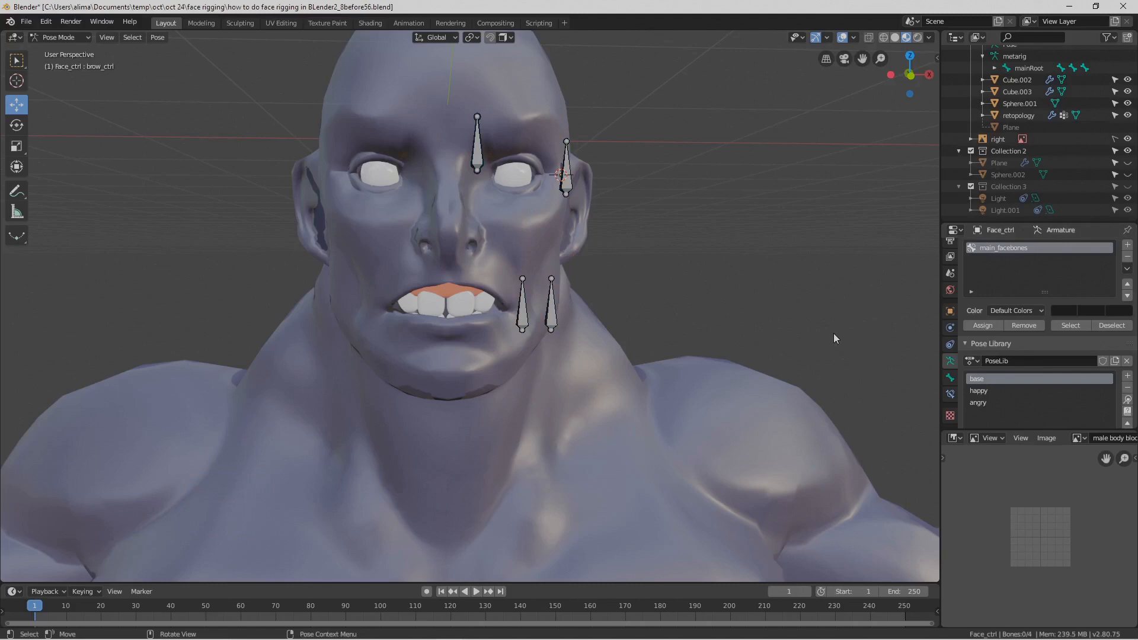
# - Switch the Face_ctrl armature from Pose Mode to Object Mode and deselect it
pyautogui.click(88, 37)
pyautogui.click(89, 51)
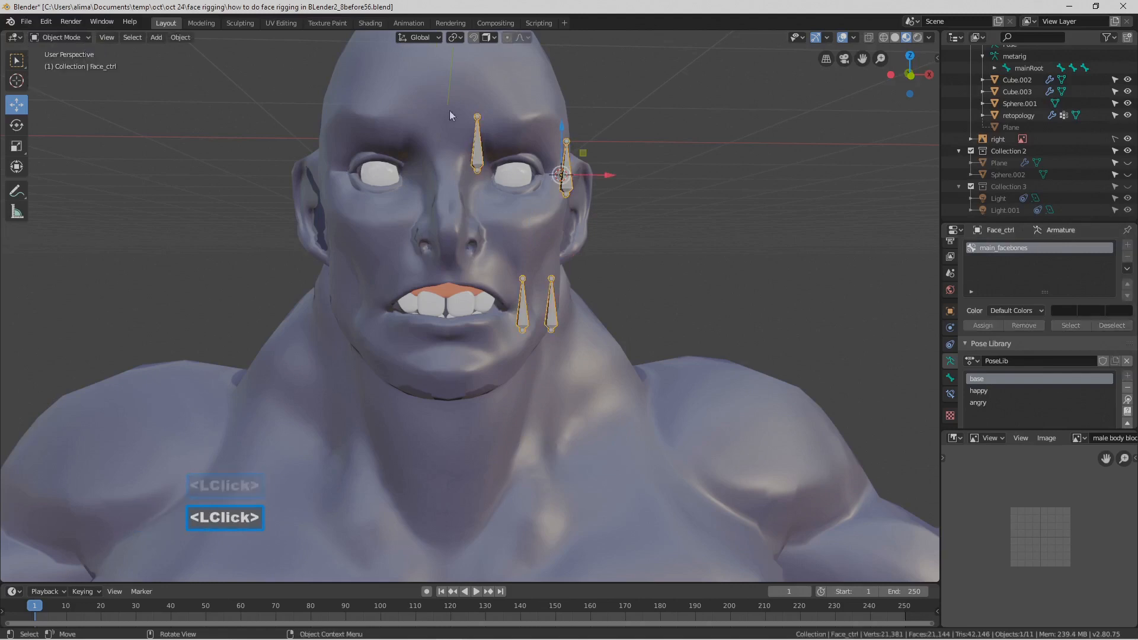
pyautogui.click(788, 253)
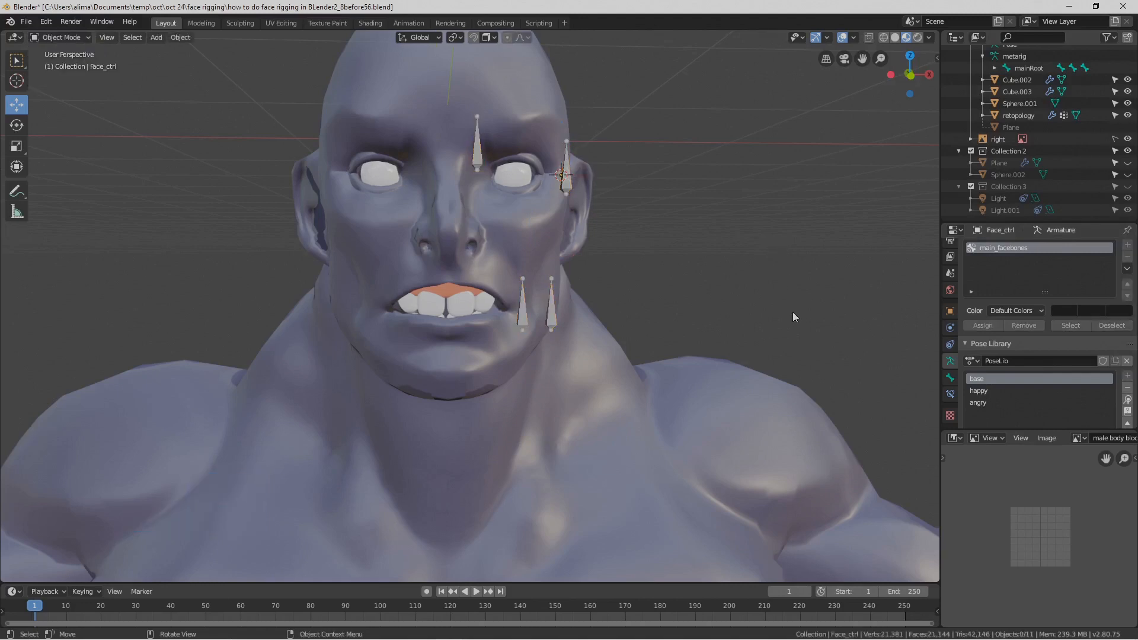
pyautogui.press('Pause')
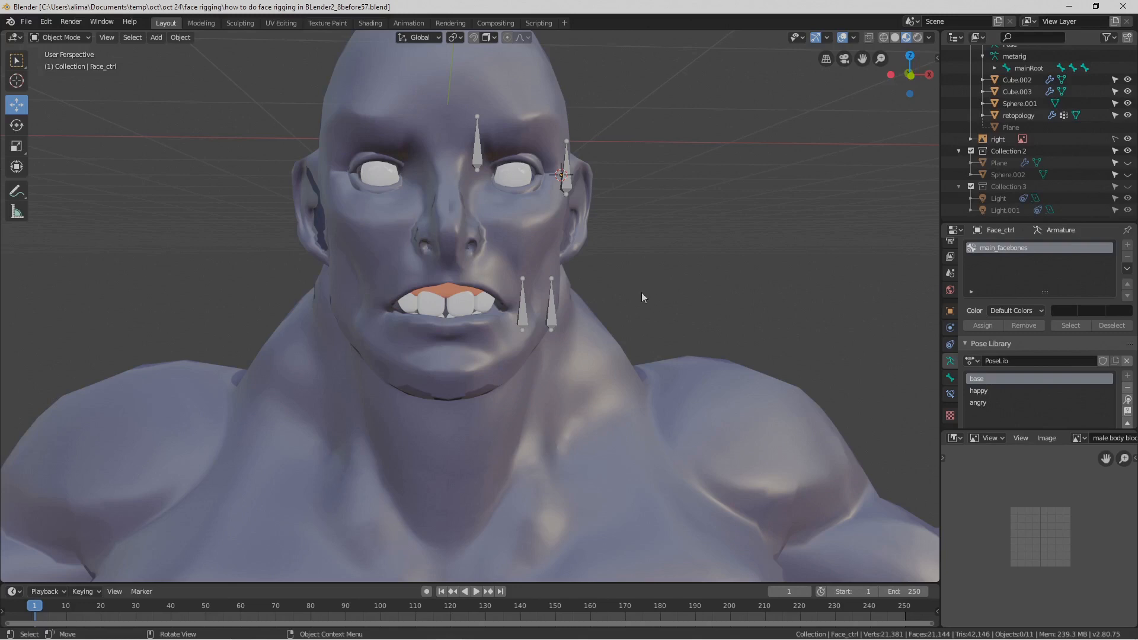
pyautogui.press('Pause')
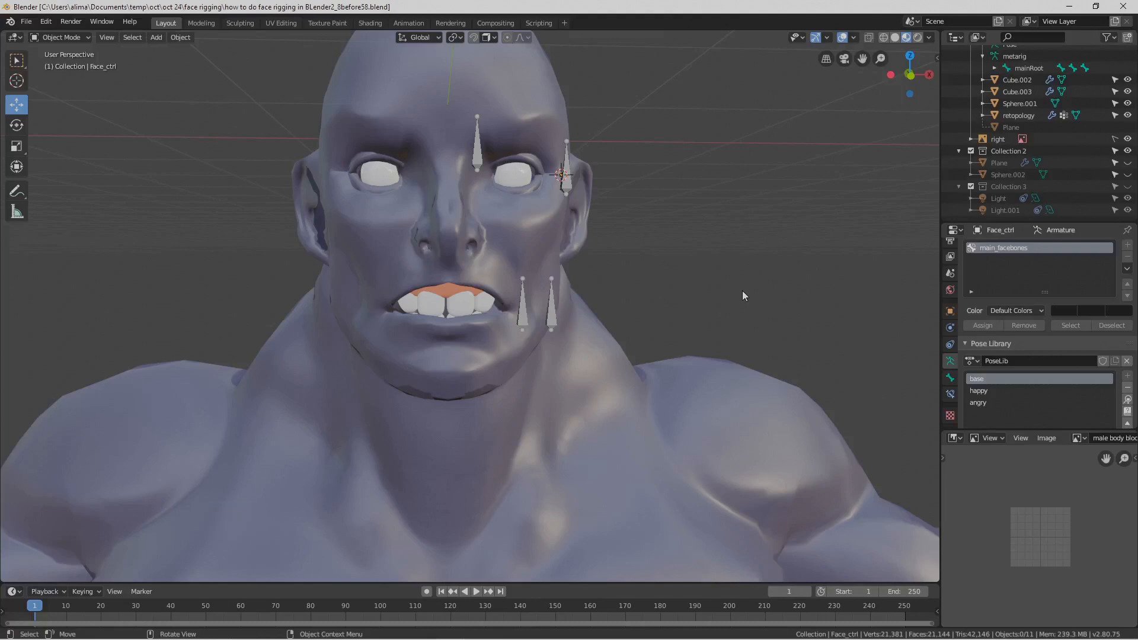